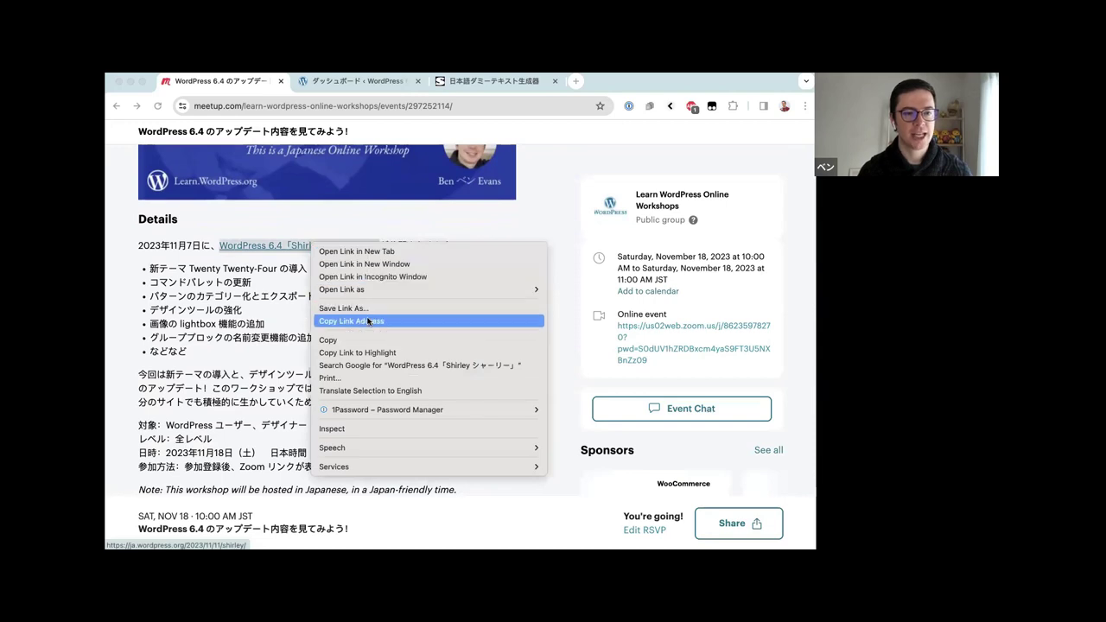
# Copy the address of the WordPress 6.4「Shirley シャーリー」 link in the event details and open the article in a new tab
pyautogui.click(354, 321)
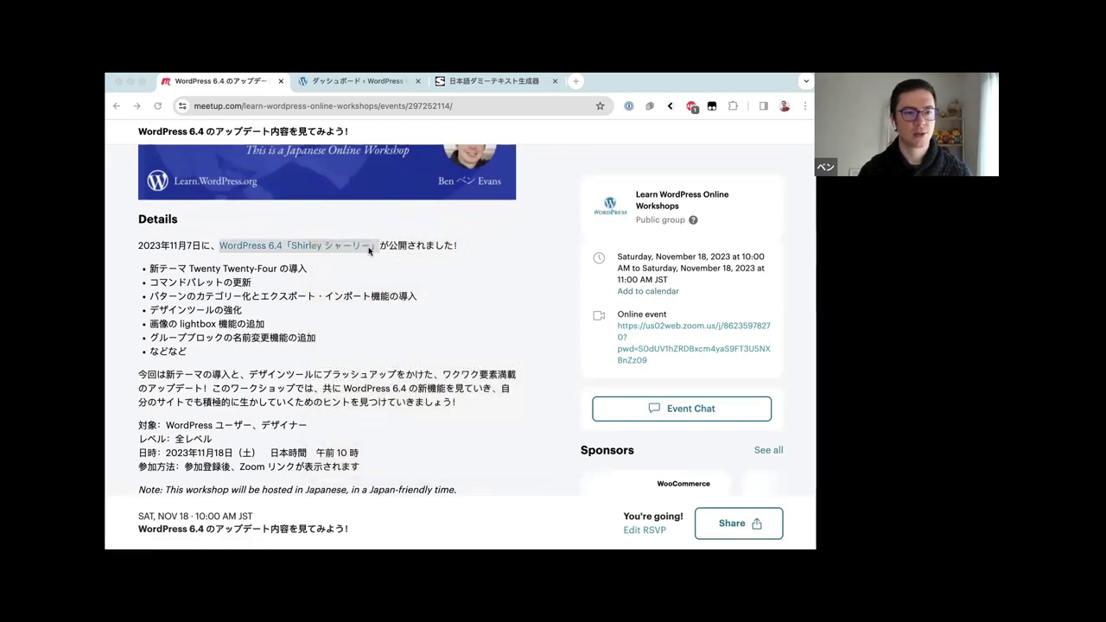
pyautogui.keyDown('super'); pyautogui.click(328, 246); pyautogui.keyUp('super')
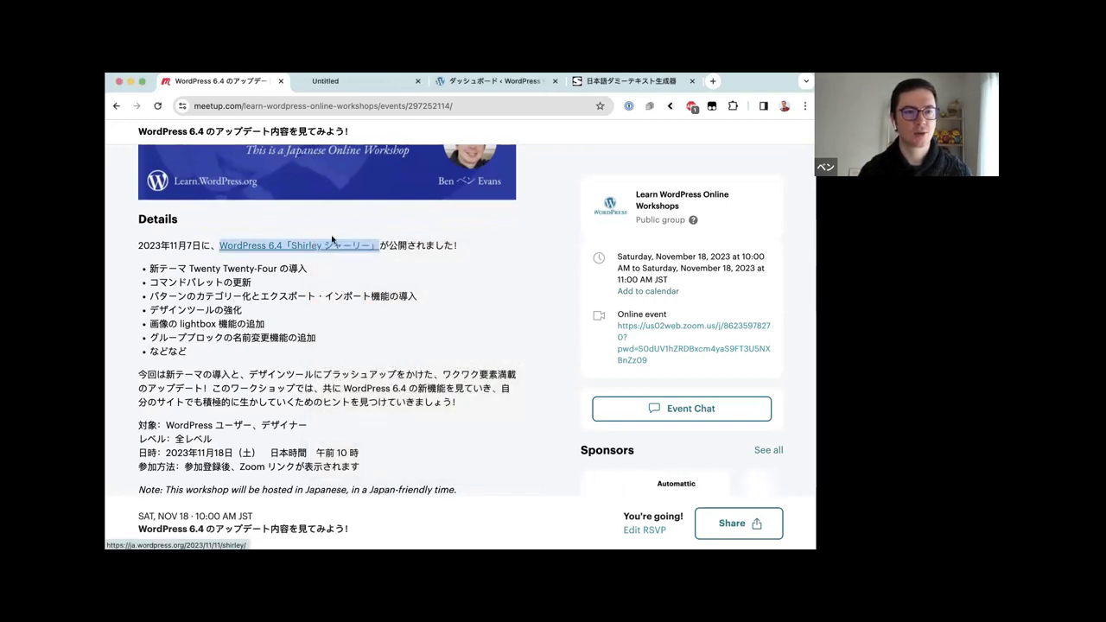
pyautogui.click(362, 80)
pyautogui.click(355, 102)
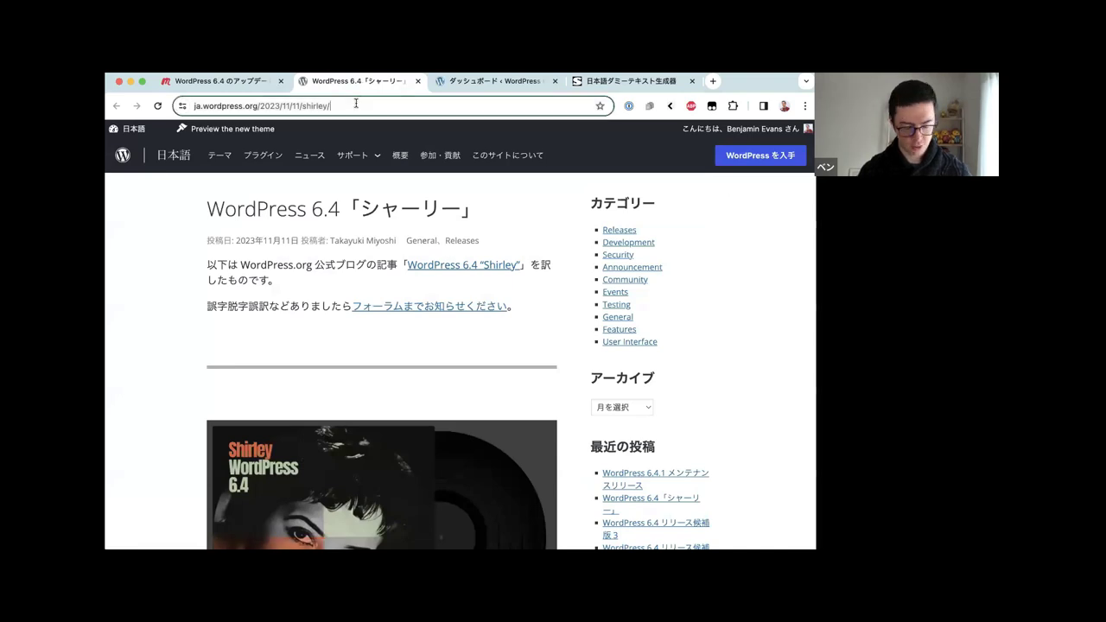
# Read the WordPress 6.4 release article from the Shirley cover image and introduction down to the Twenty Twenty-Four section
pyautogui.scroll(-5, 538, 330)
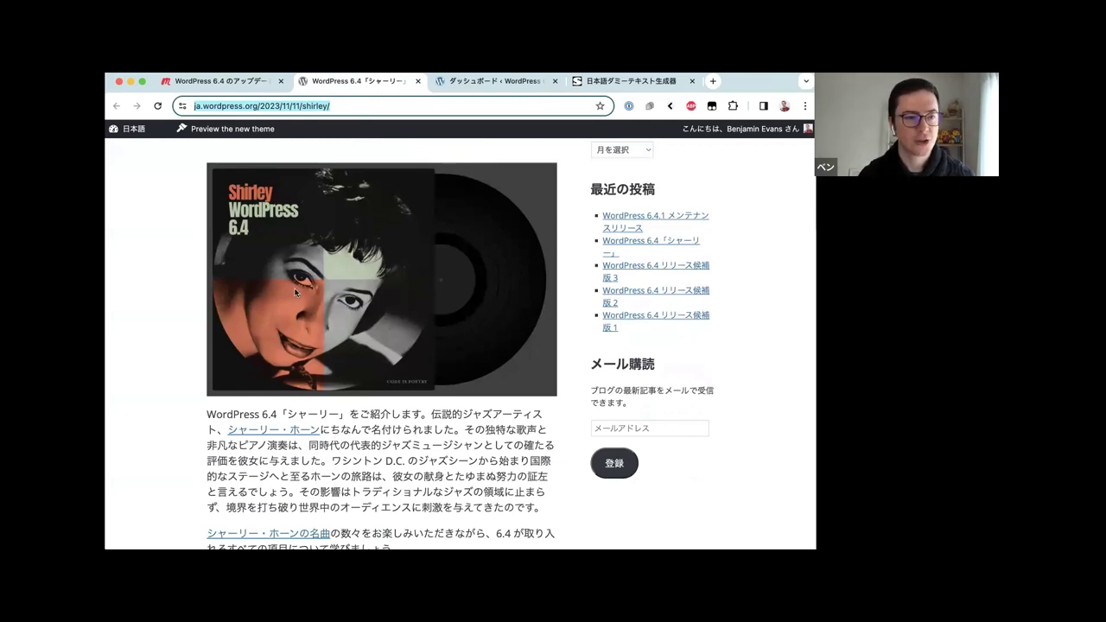
pyautogui.scroll(-3, 294, 292)
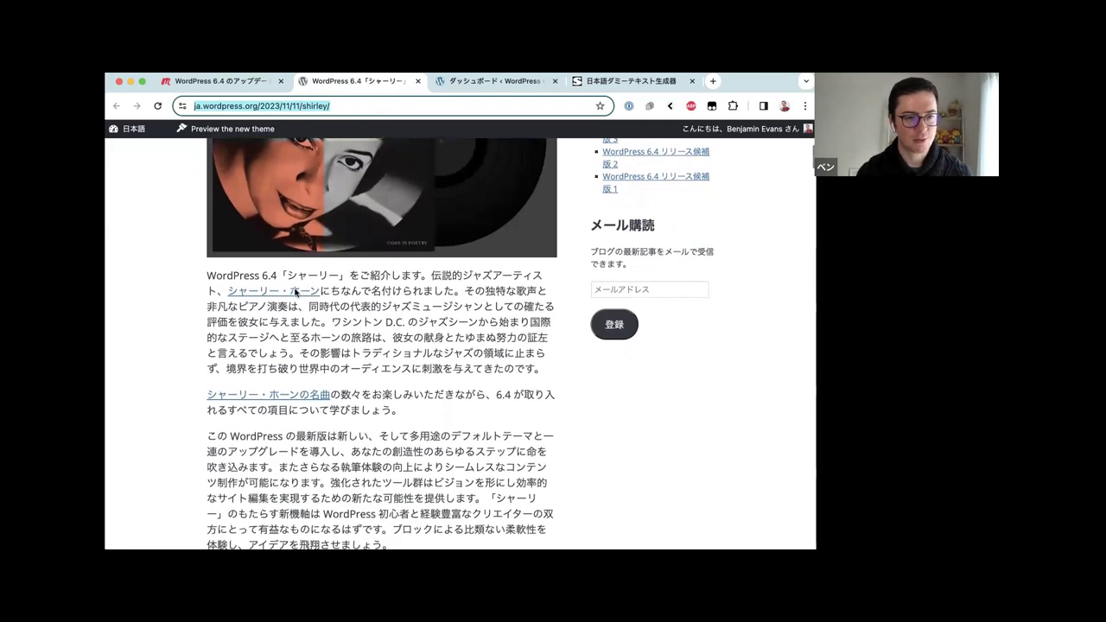
pyautogui.scroll(3, 295, 292)
pyautogui.scroll(1, 294, 292)
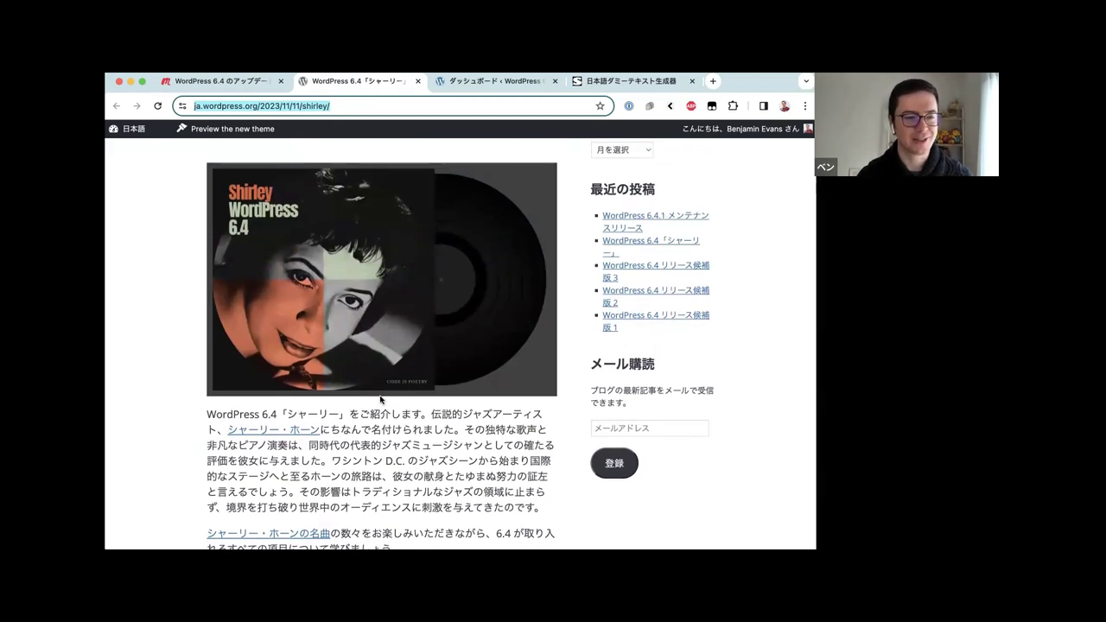
pyautogui.scroll(5, 379, 398)
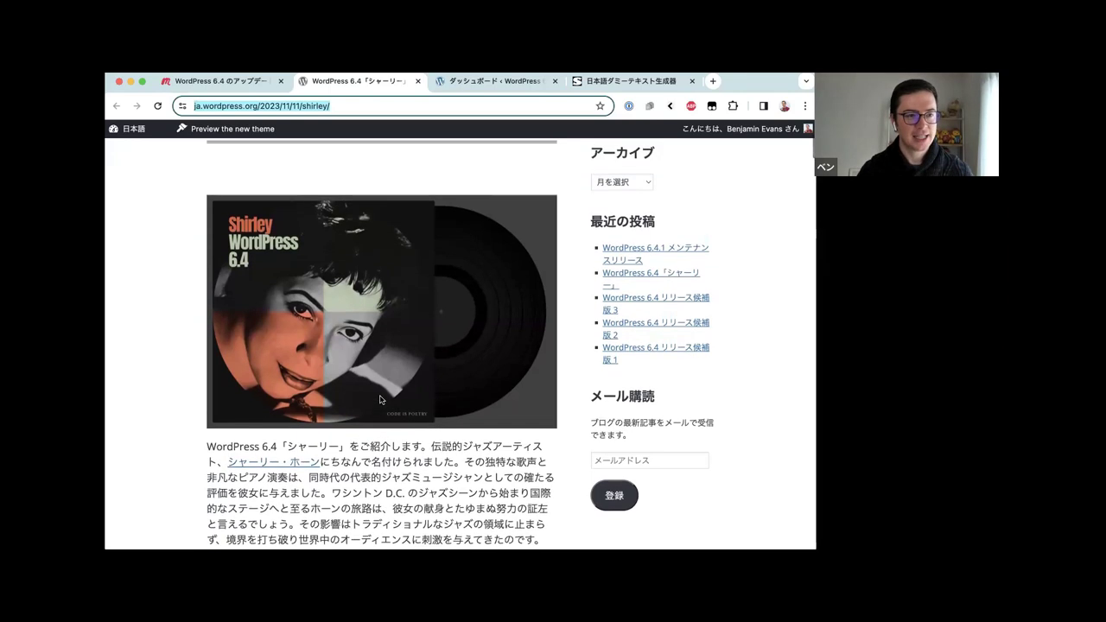
pyautogui.scroll(4, 379, 398)
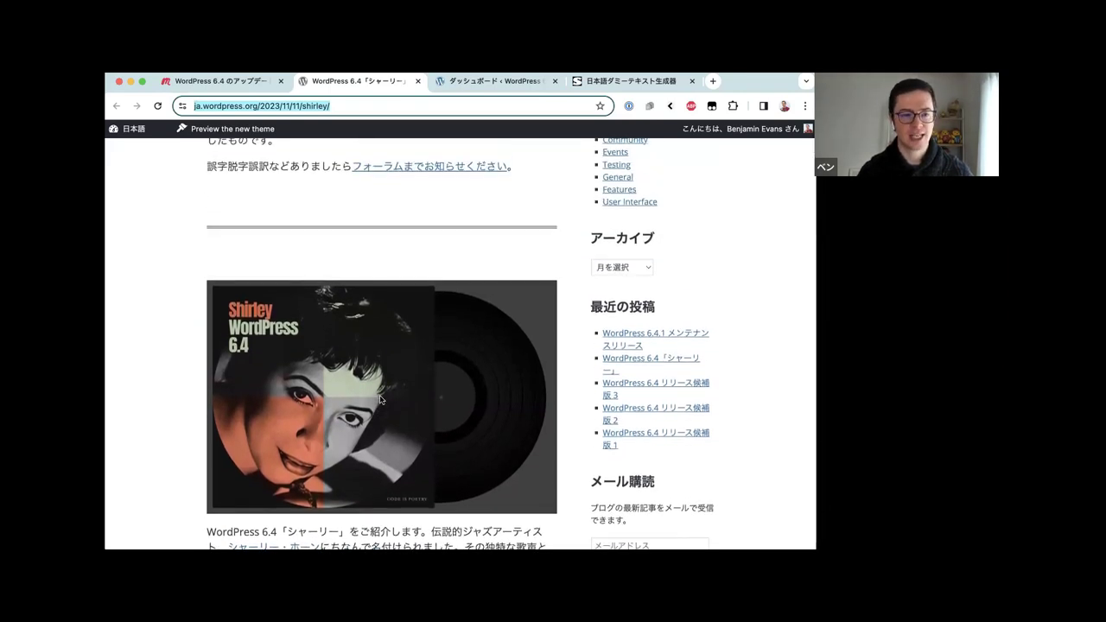
pyautogui.scroll(-5, 379, 398)
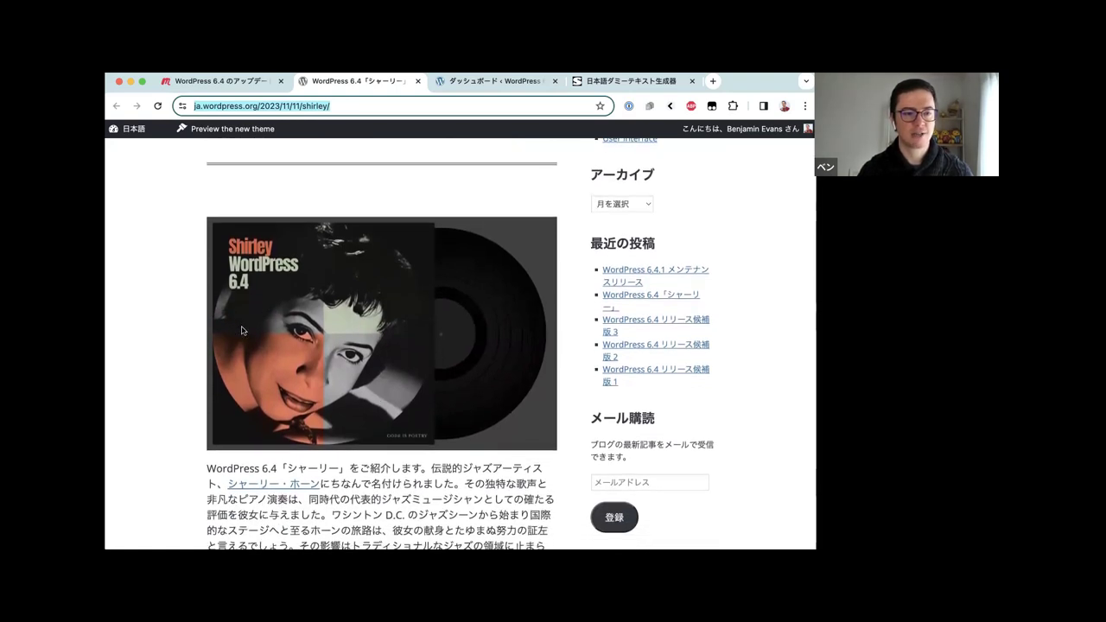
pyautogui.scroll(-10, 249, 374)
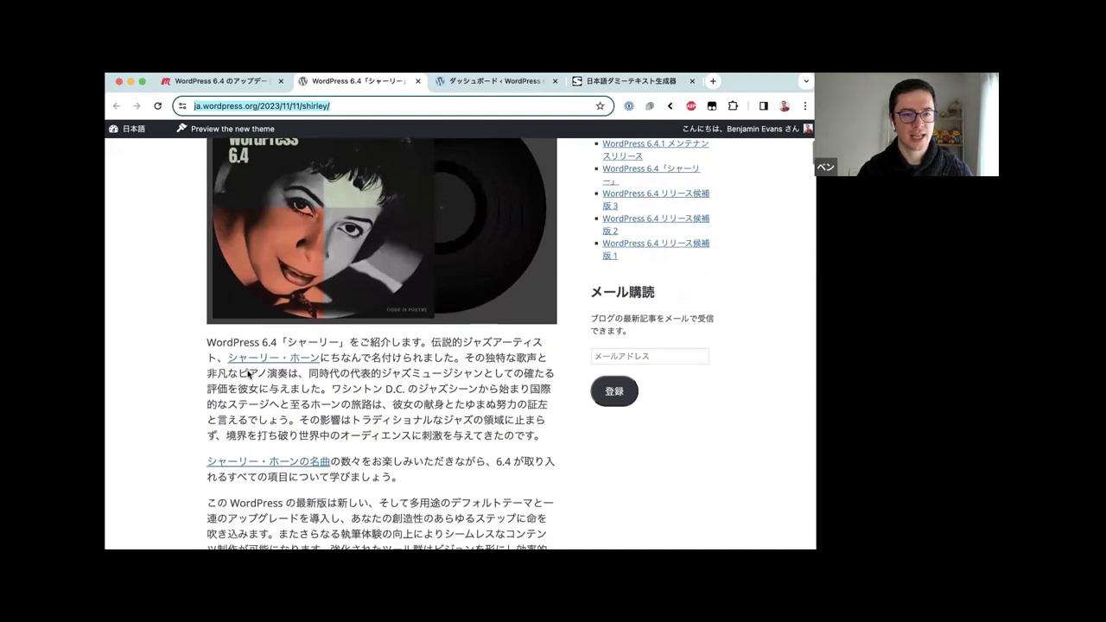
pyautogui.scroll(-6, 249, 374)
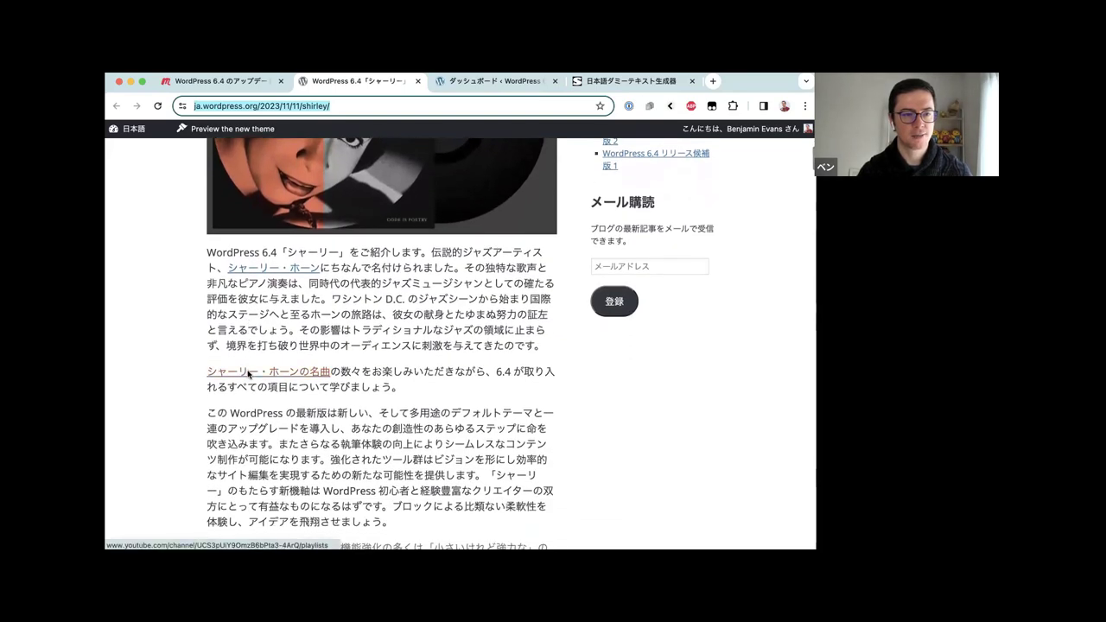
pyautogui.scroll(5, 249, 374)
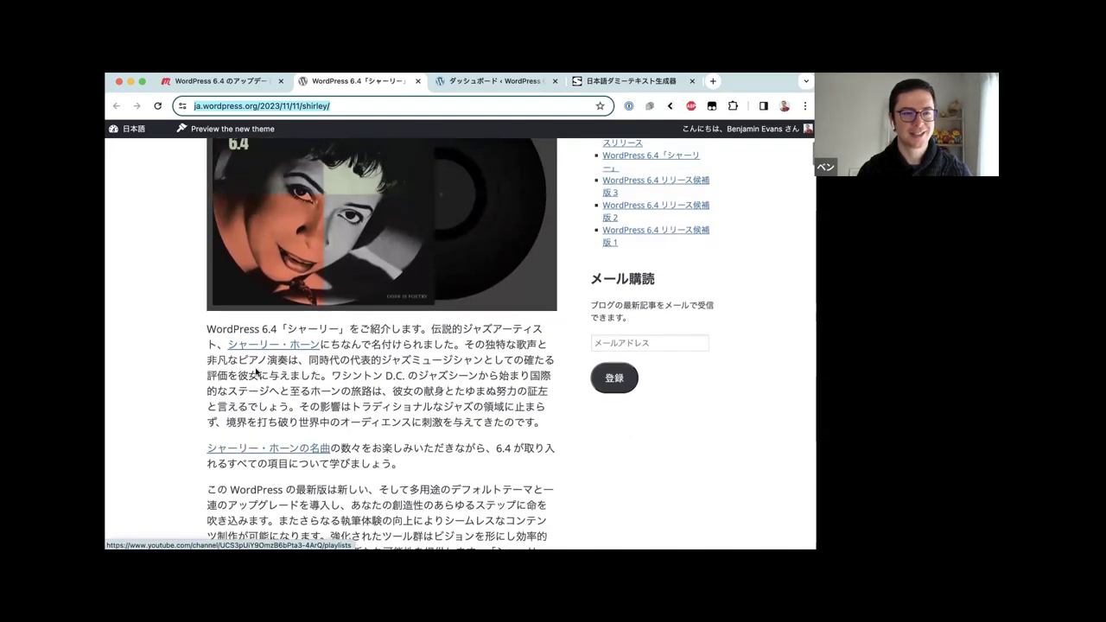
pyautogui.scroll(-8, 295, 355)
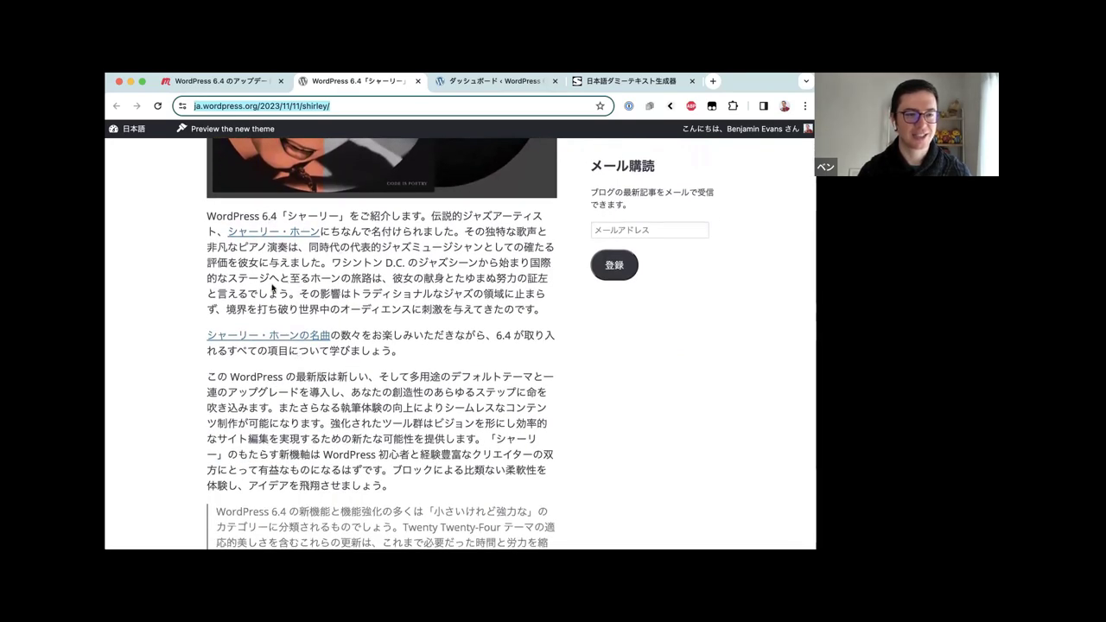
pyautogui.scroll(-4, 326, 334)
pyautogui.scroll(-10, 326, 333)
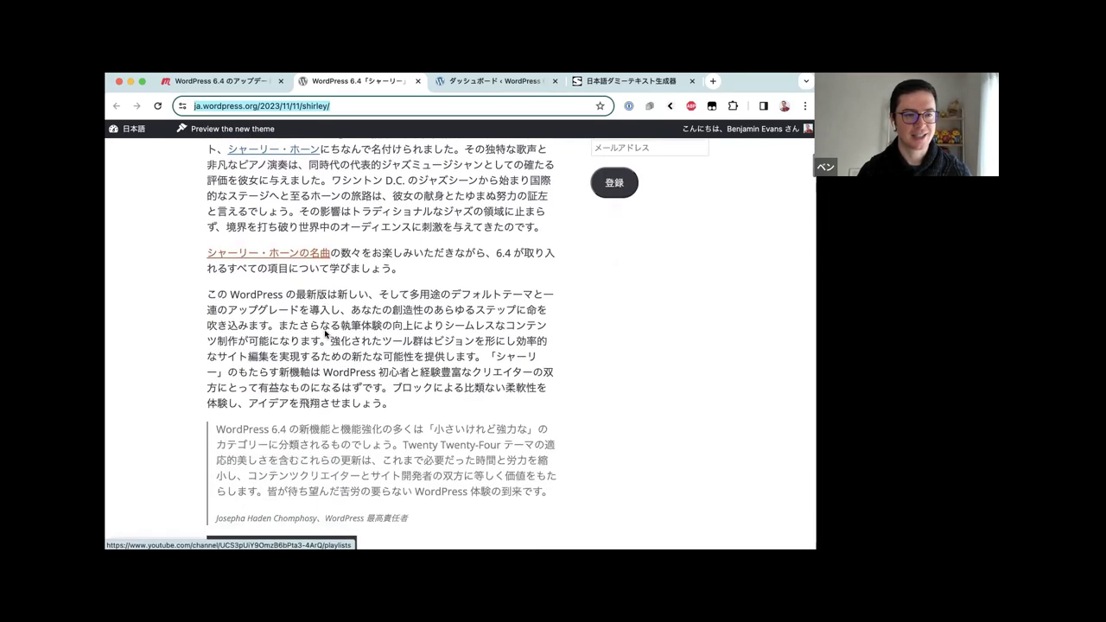
pyautogui.scroll(-20, 326, 333)
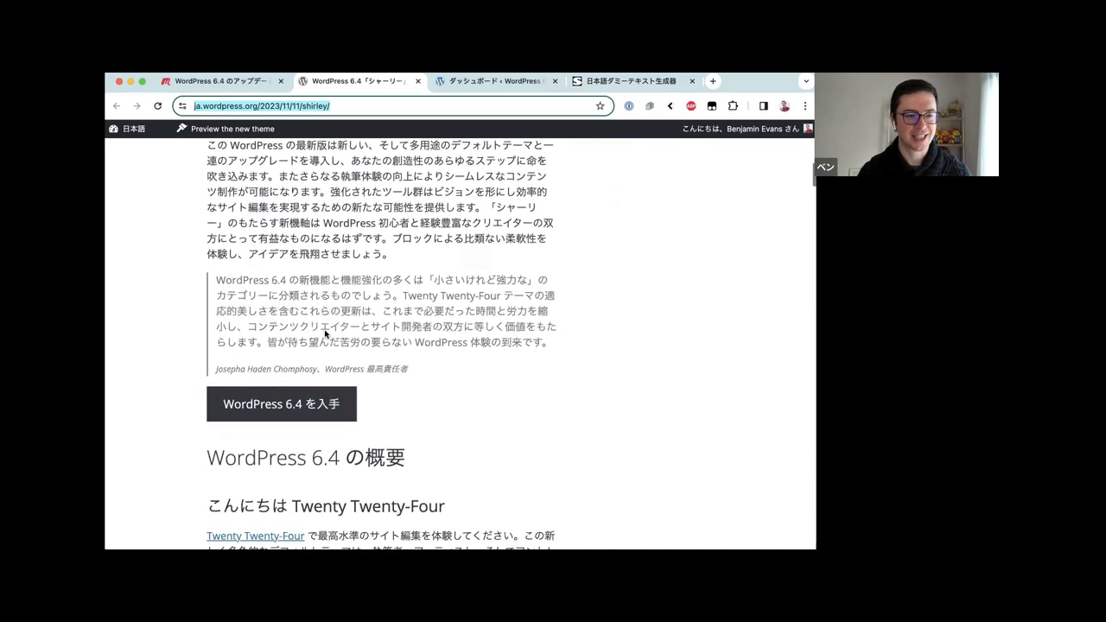
pyautogui.scroll(-1, 325, 333)
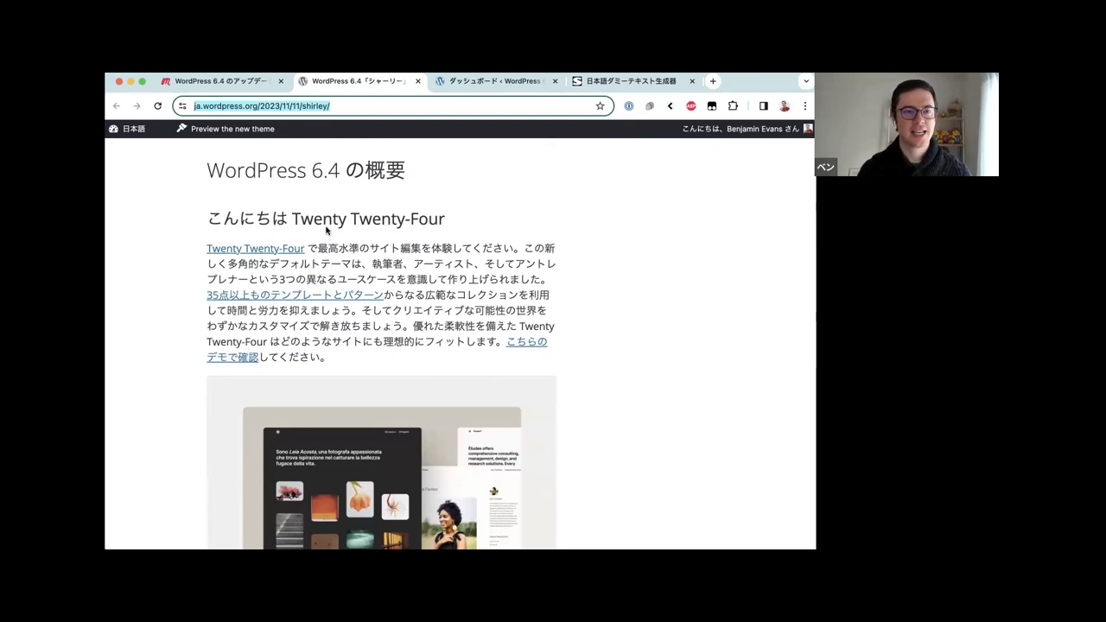
# Switch to the test site's WordPress dashboard and review its plugin, page and post lists
pyautogui.click(486, 81)
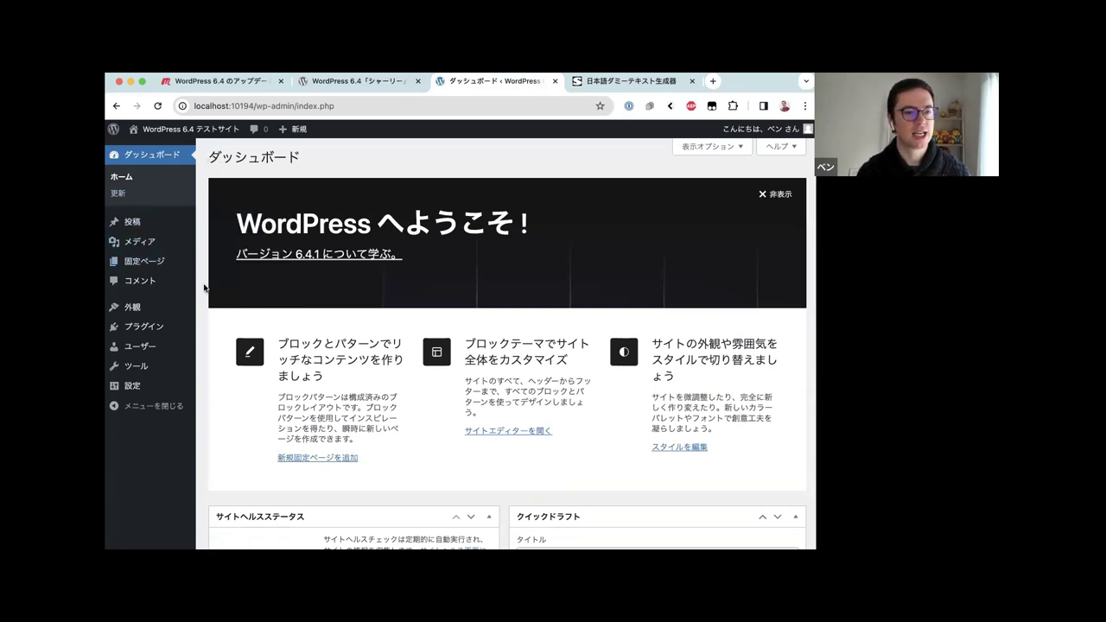
pyautogui.click(141, 326)
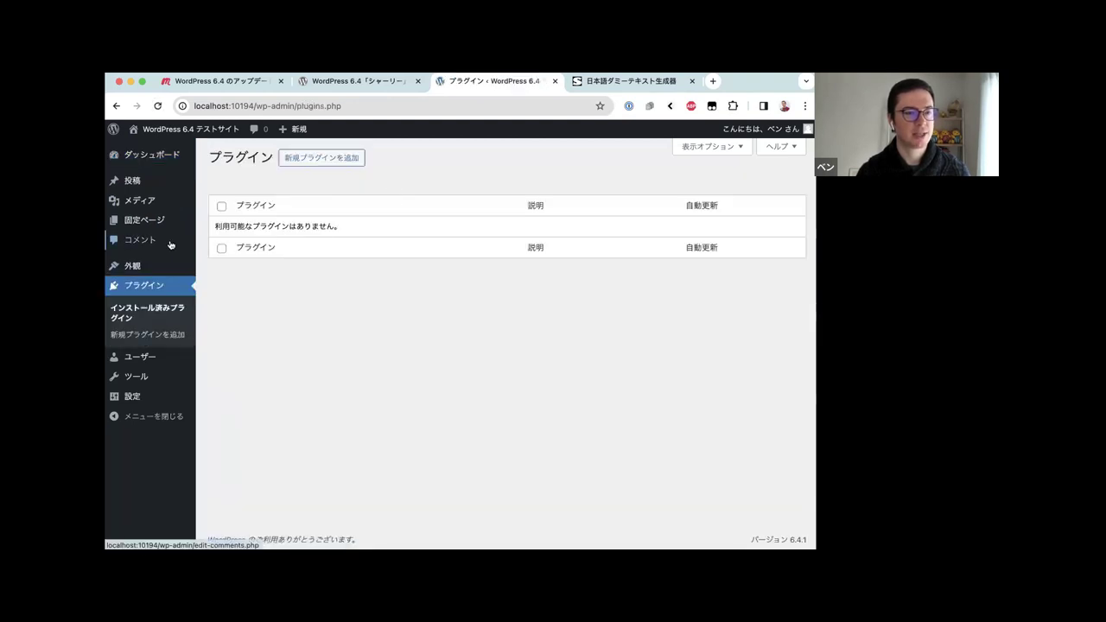
pyautogui.click(144, 221)
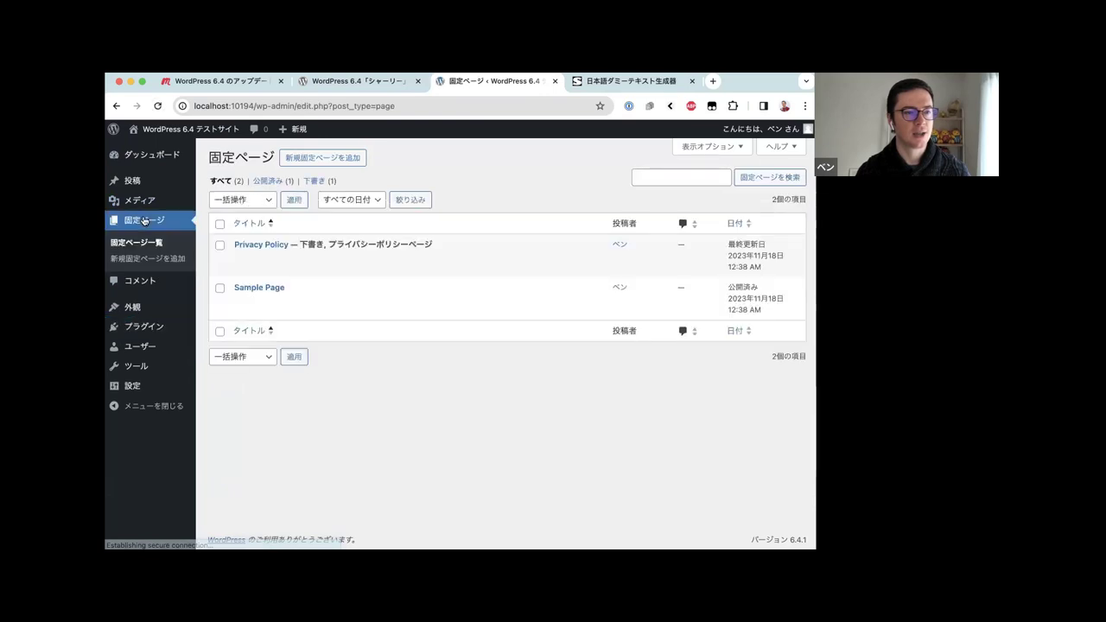
pyautogui.click(135, 184)
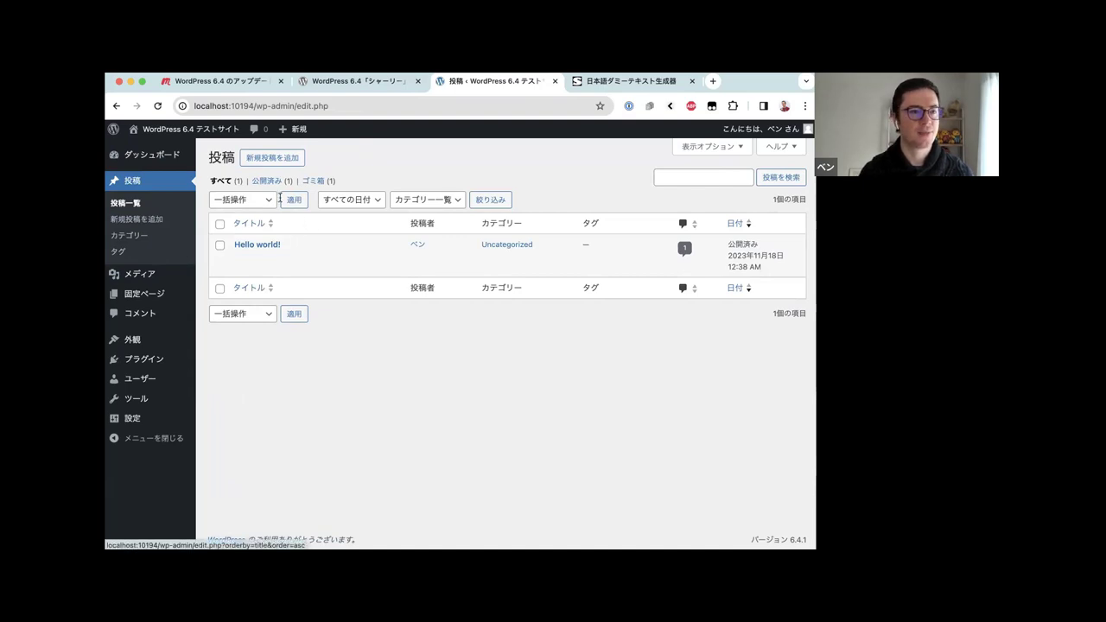
# Open the test site's front end in a new tab and look through its home page
pyautogui.keyDown('super'); pyautogui.click(186, 129); pyautogui.keyUp('super')
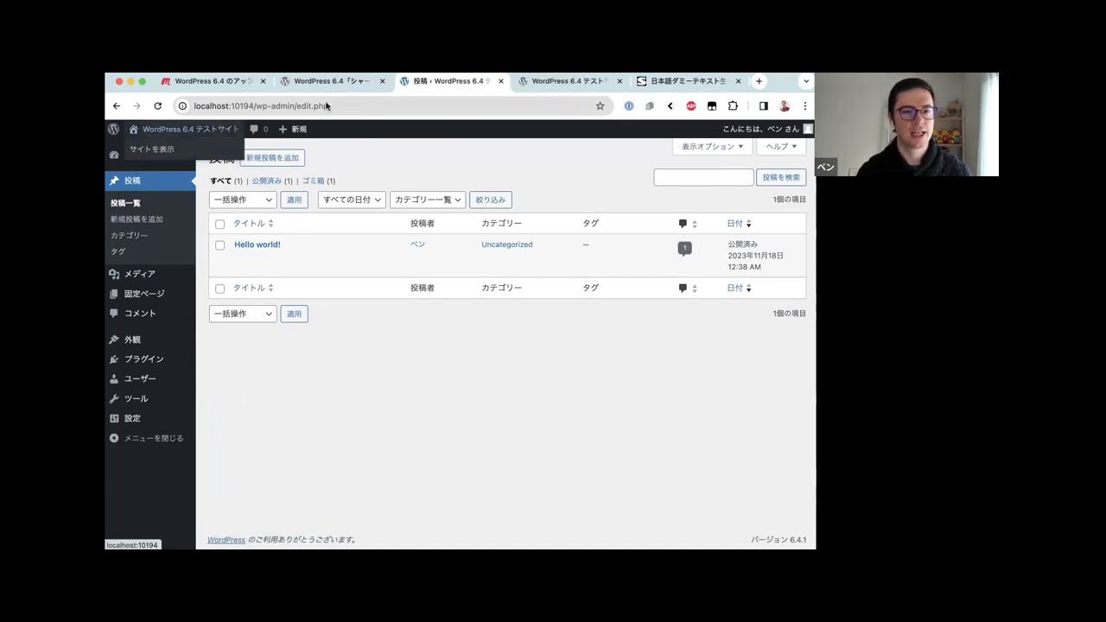
pyautogui.click(535, 85)
pyautogui.scroll(-10, 300, 340)
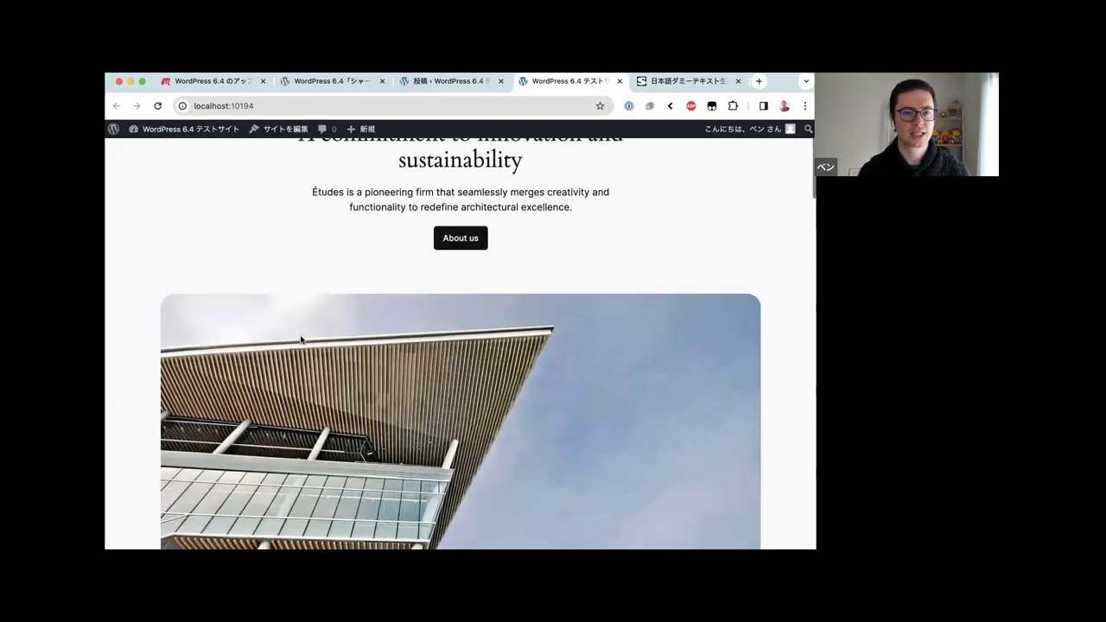
pyautogui.scroll(-15, 301, 339)
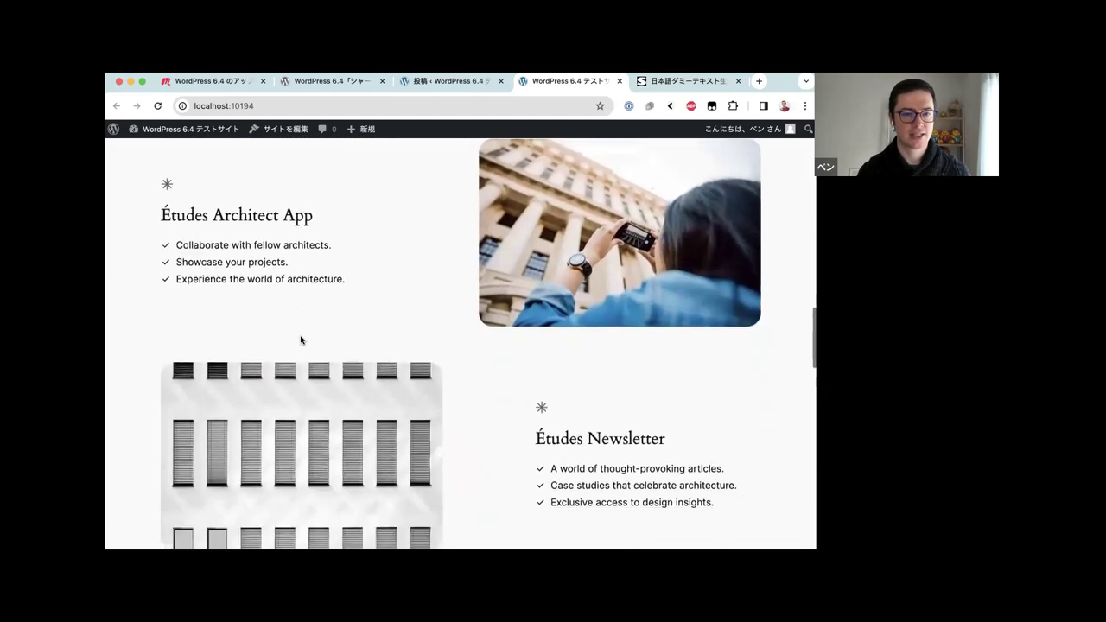
pyautogui.scroll(20, 301, 322)
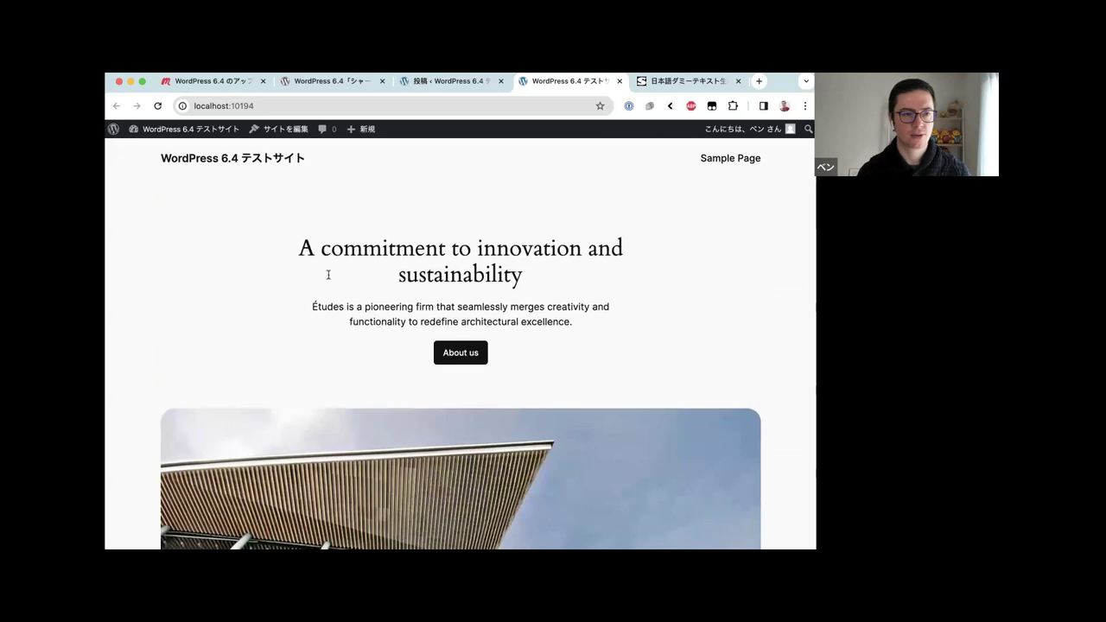
# Return to the WordPress 6.4 release article and read its Twenty Twenty-Four introduction
pyautogui.click(436, 83)
pyautogui.click(325, 83)
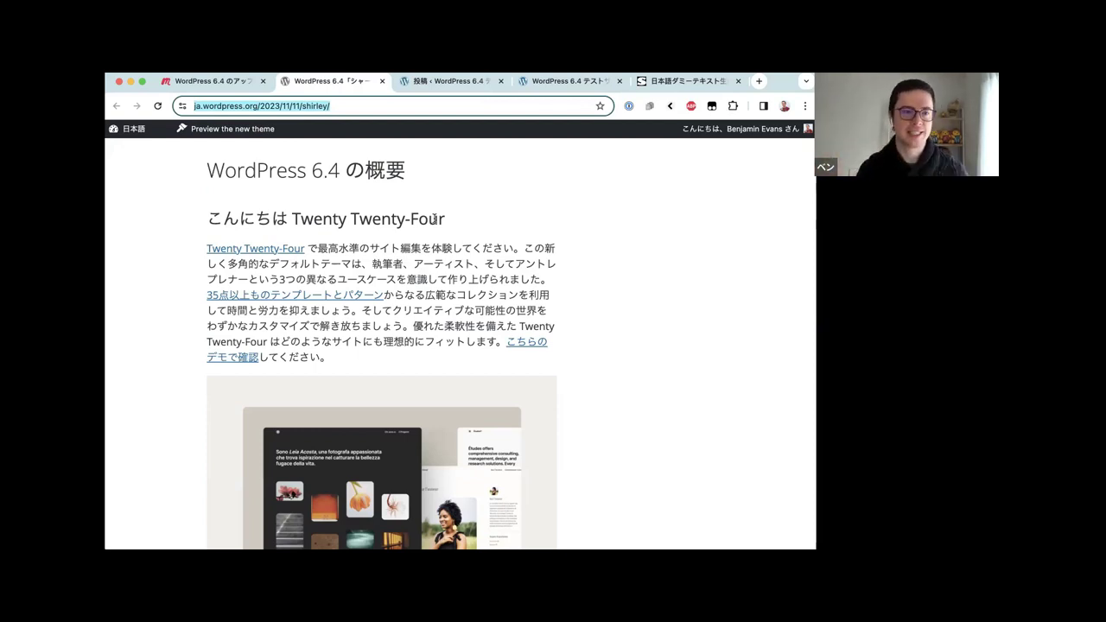
pyautogui.scroll(-1, 435, 218)
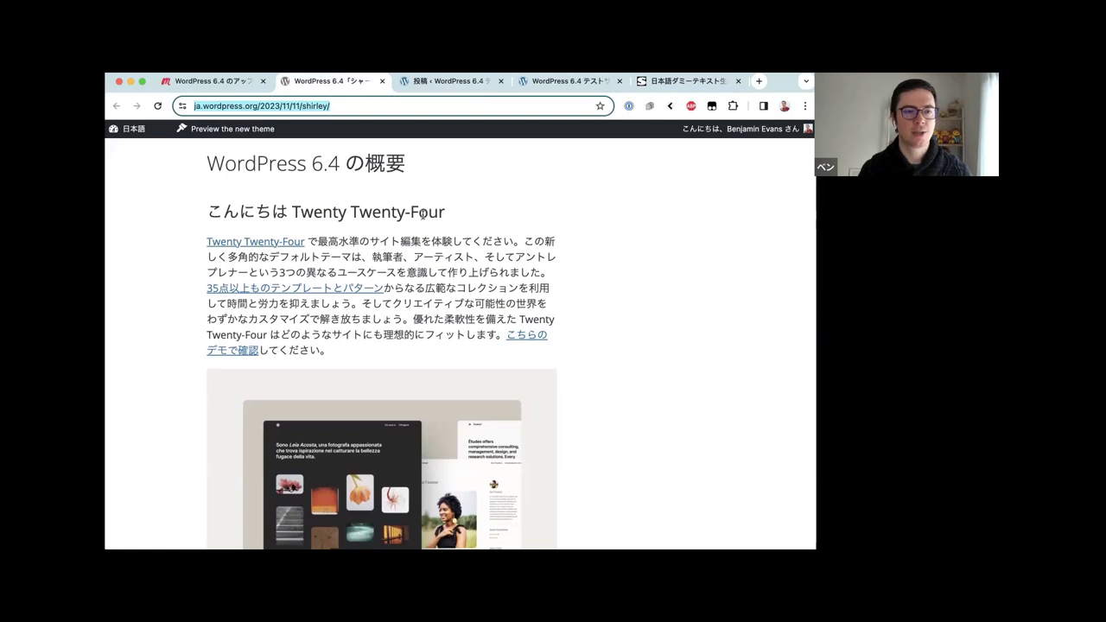
pyautogui.scroll(-1, 441, 220)
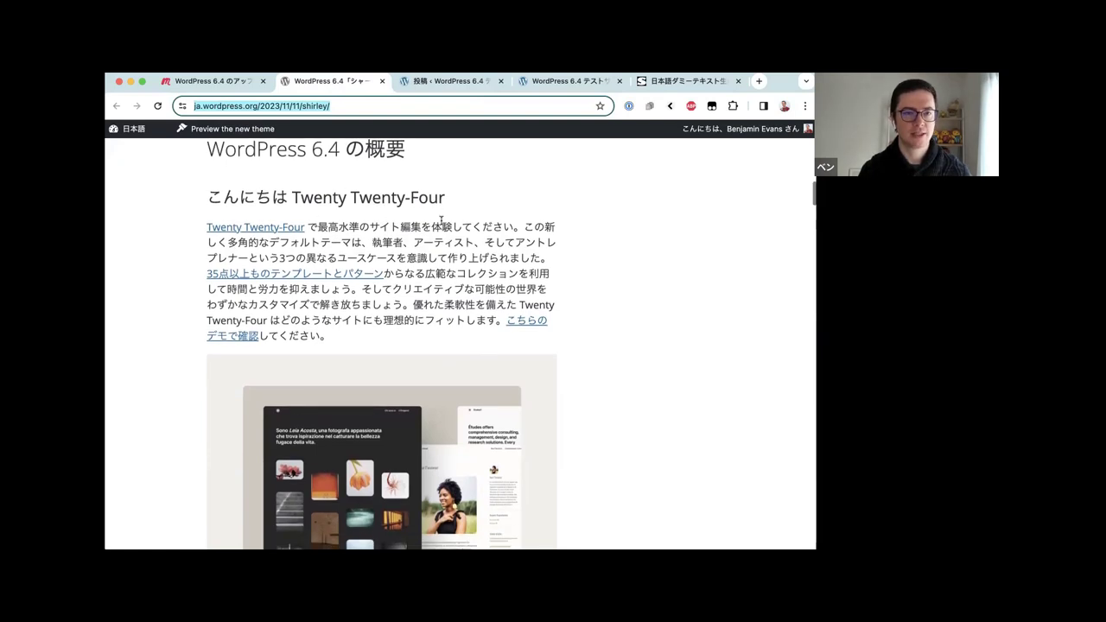
# Go back to the test site's home page and examine its Twenty Twenty-Four layout from the header to the footer
pyautogui.hotkey('ctrl', 'Tab')
pyautogui.hotkey('ctrl', 'Tab')
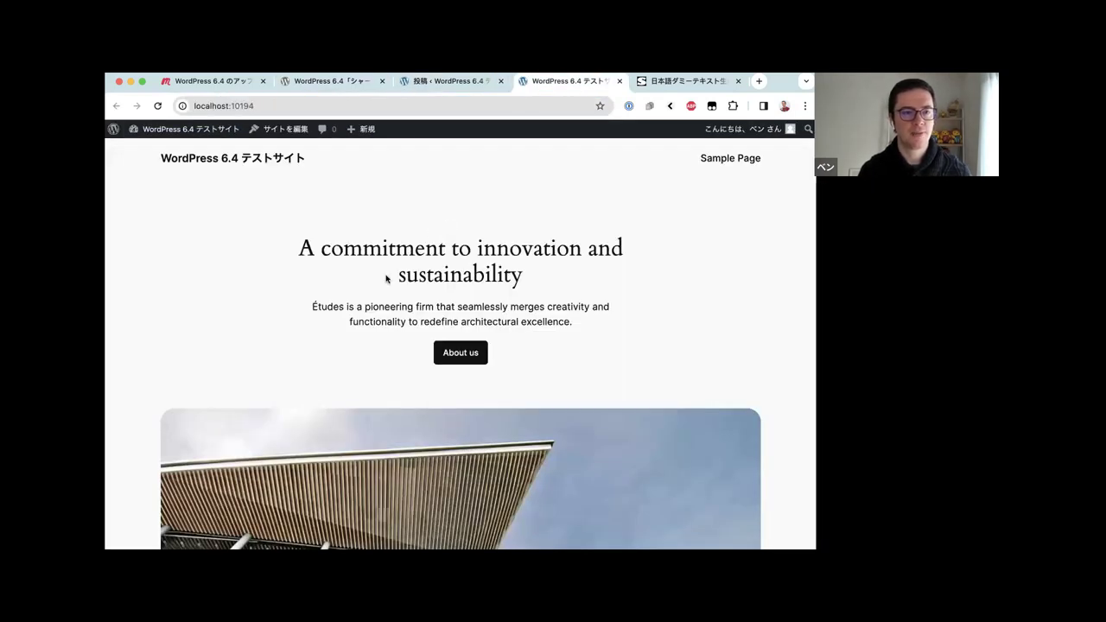
pyautogui.scroll(-20, 387, 278)
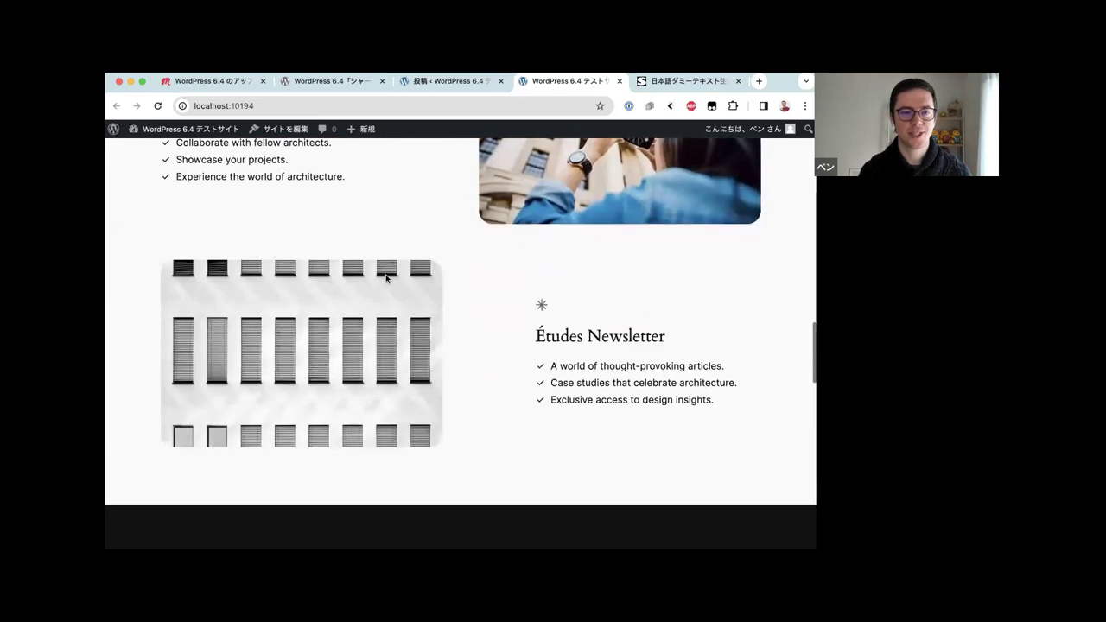
pyautogui.scroll(-20, 386, 277)
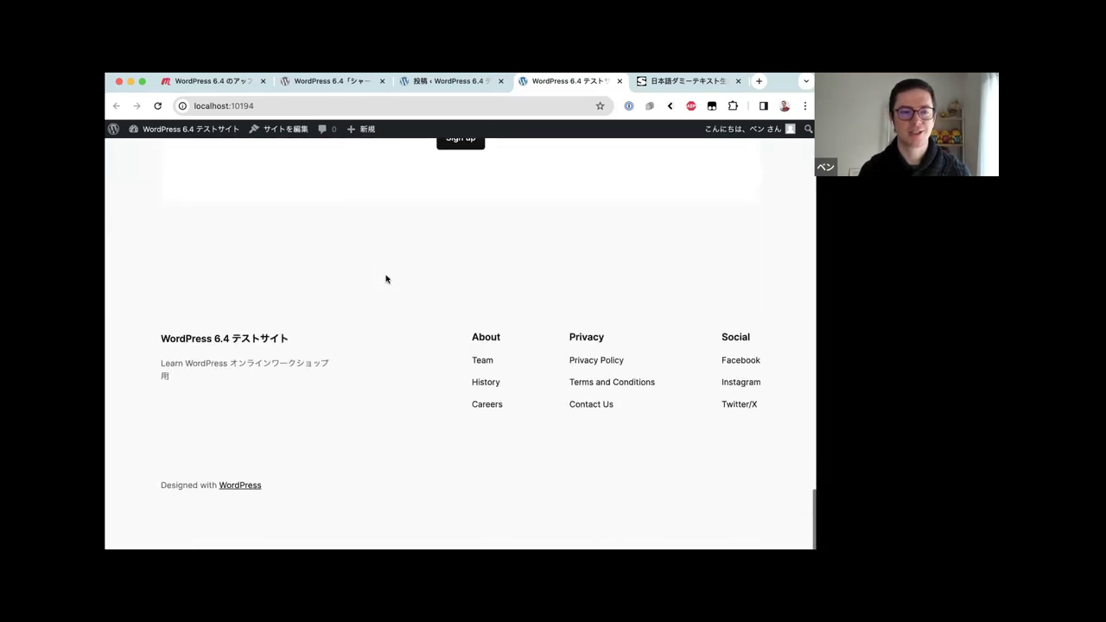
pyautogui.scroll(10, 386, 278)
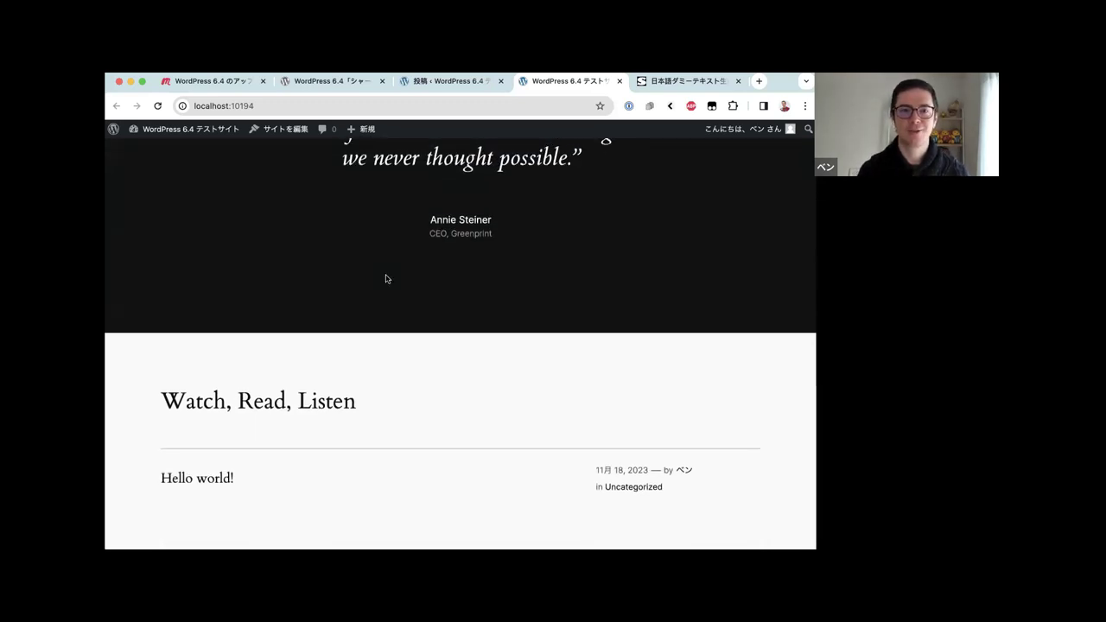
pyautogui.scroll(10, 386, 278)
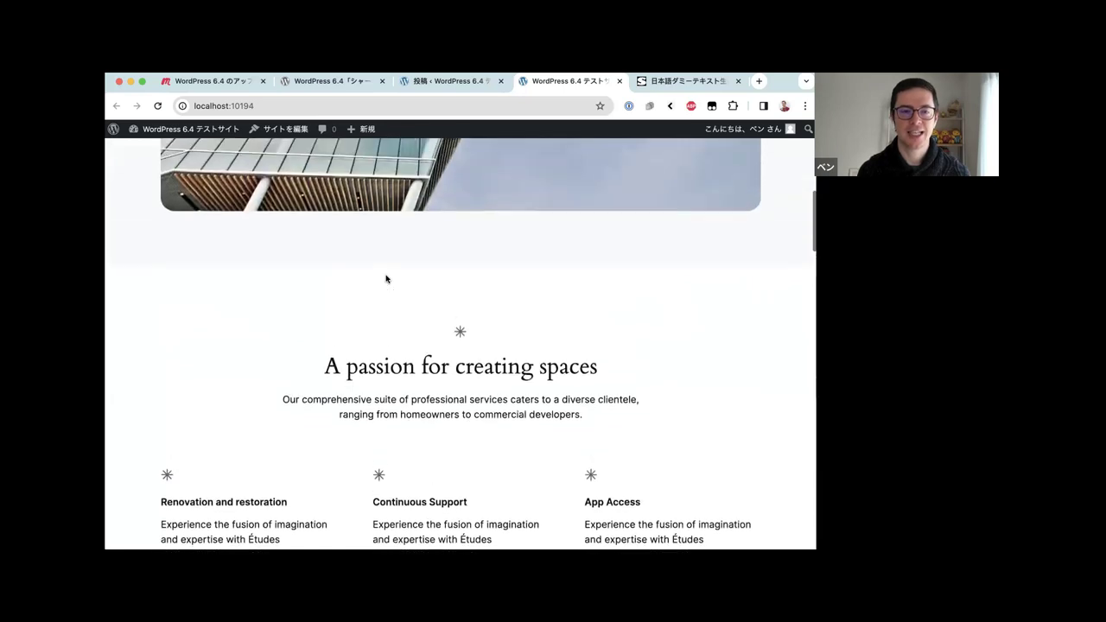
pyautogui.scroll(8, 386, 278)
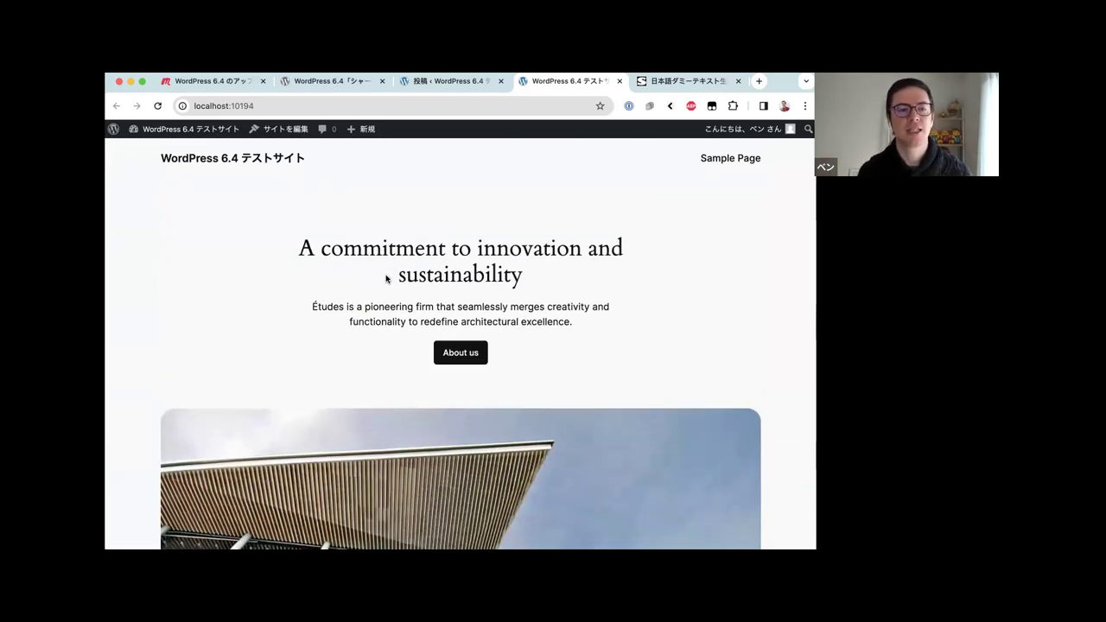
pyautogui.scroll(-1, 386, 278)
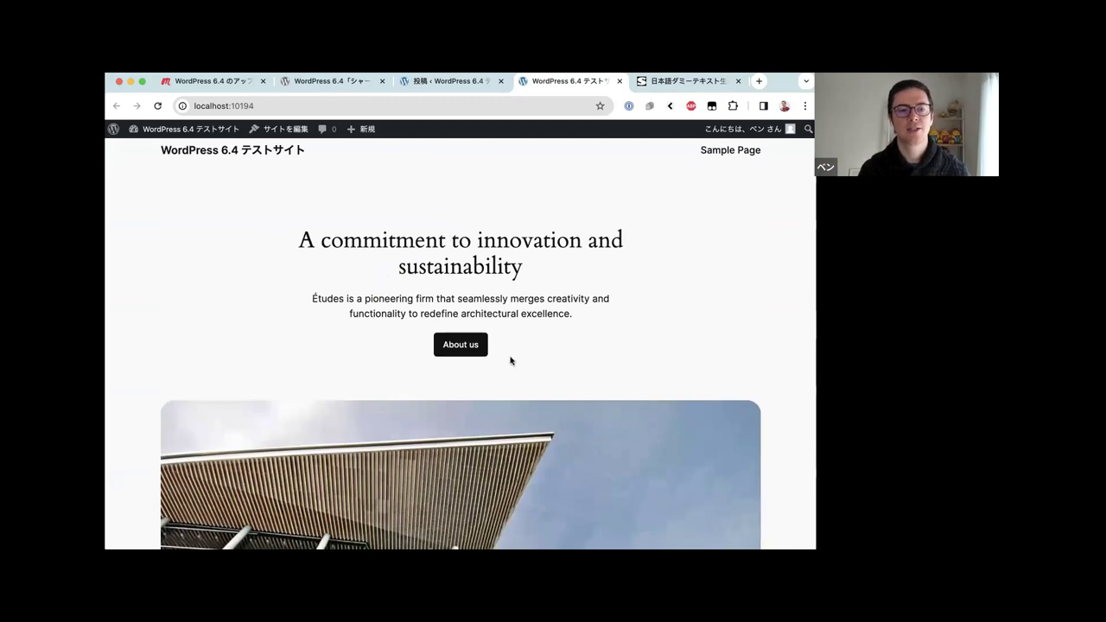
pyautogui.scroll(-10, 496, 375)
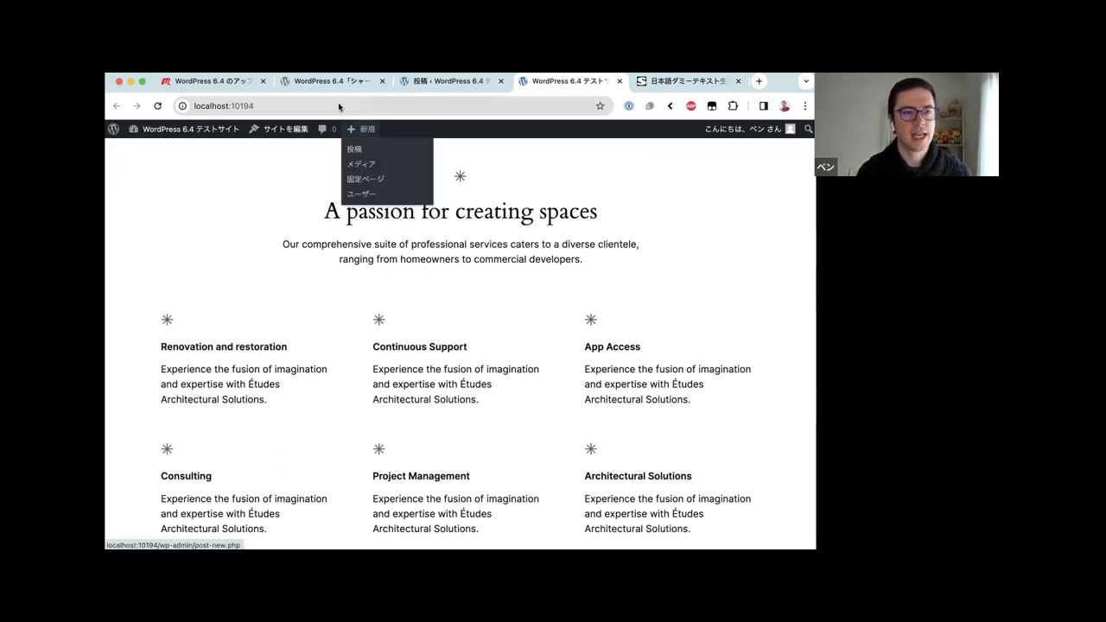
# Go back to the test site's dashboard and search the plugins available to add for "unsplash"
pyautogui.click(317, 83)
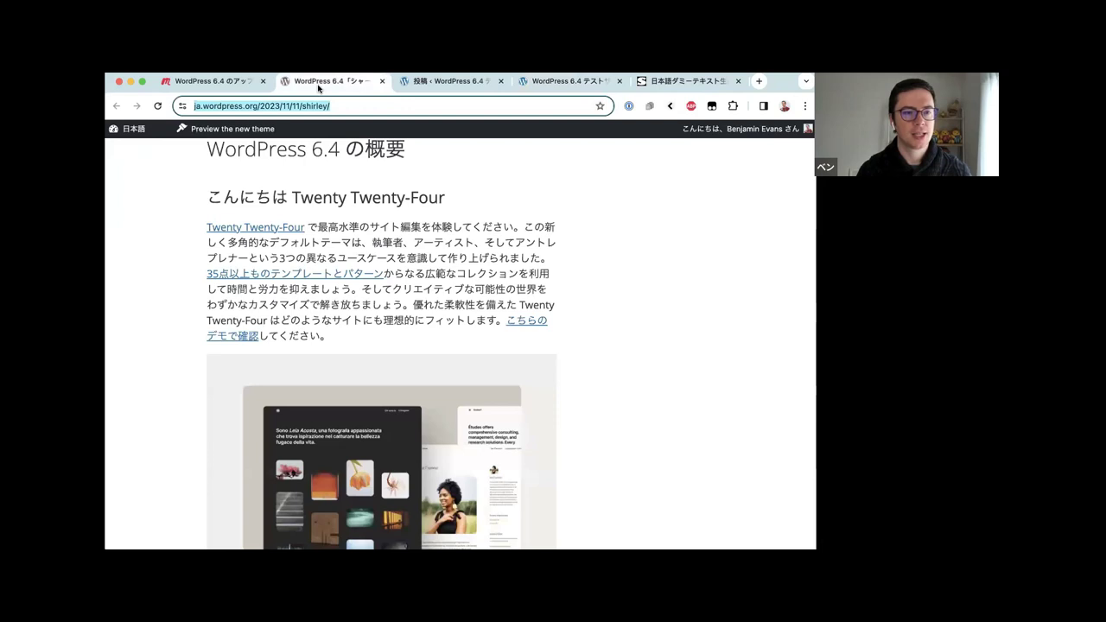
pyautogui.click(410, 87)
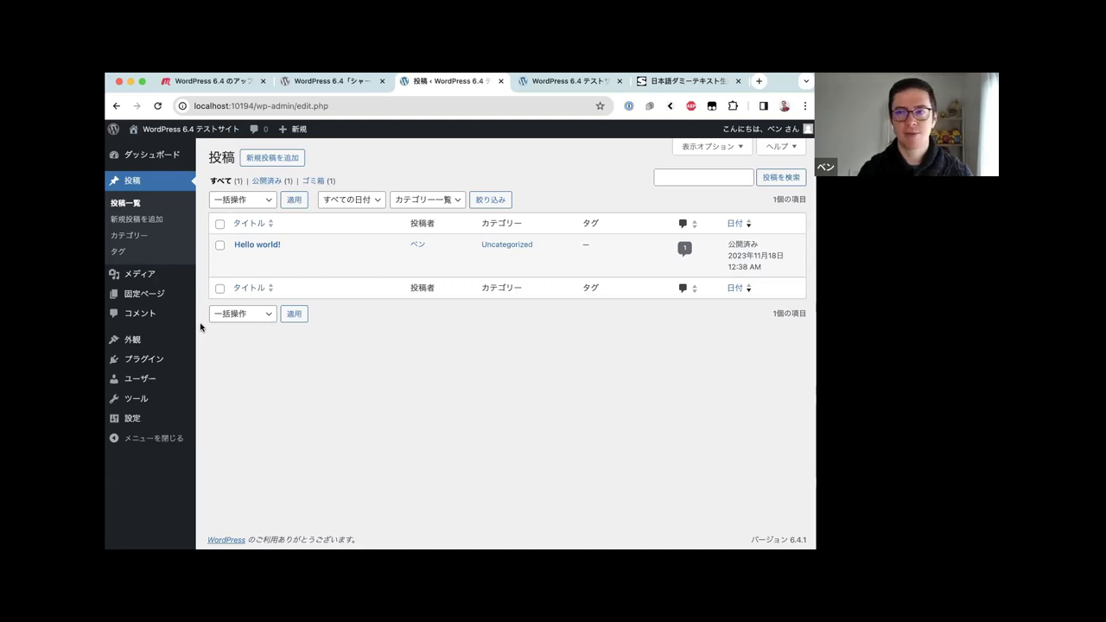
pyautogui.moveTo(194, 382)
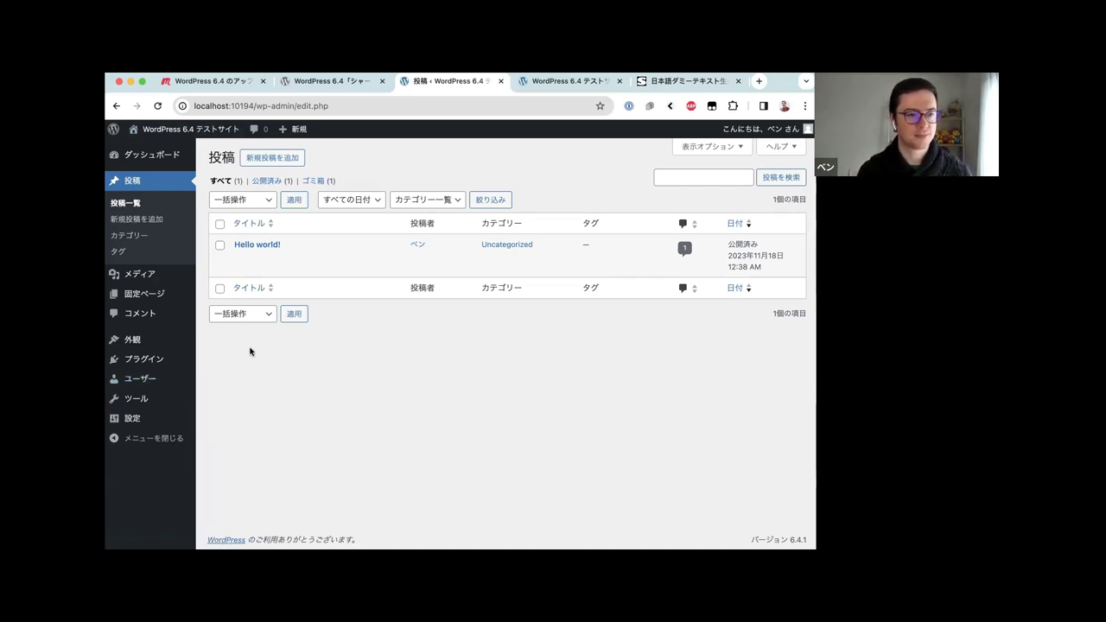
pyautogui.click(154, 359)
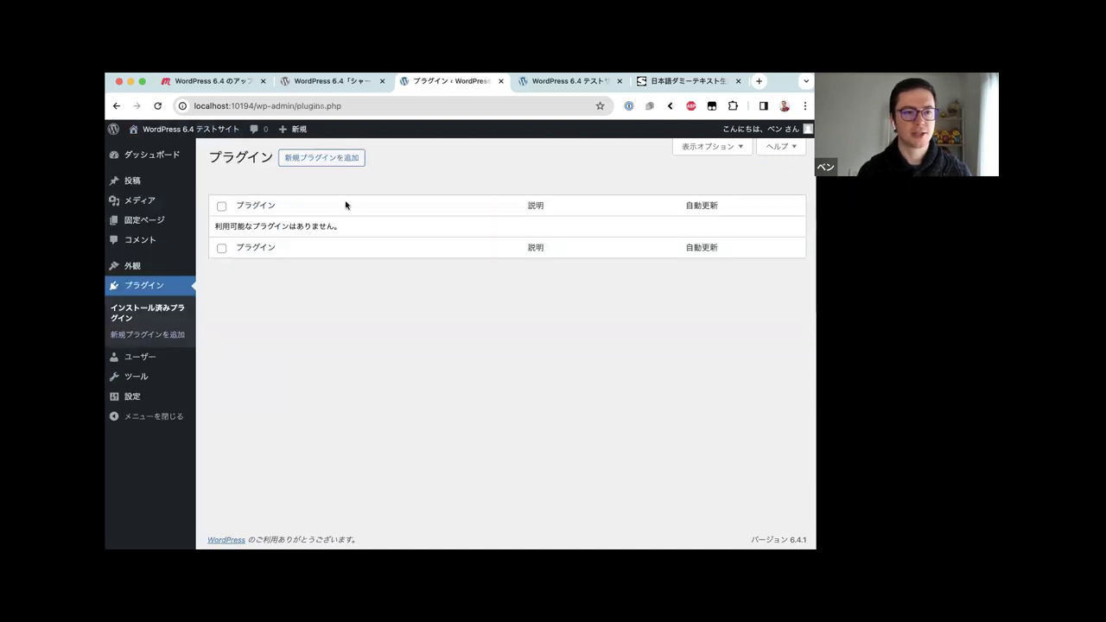
pyautogui.click(354, 162)
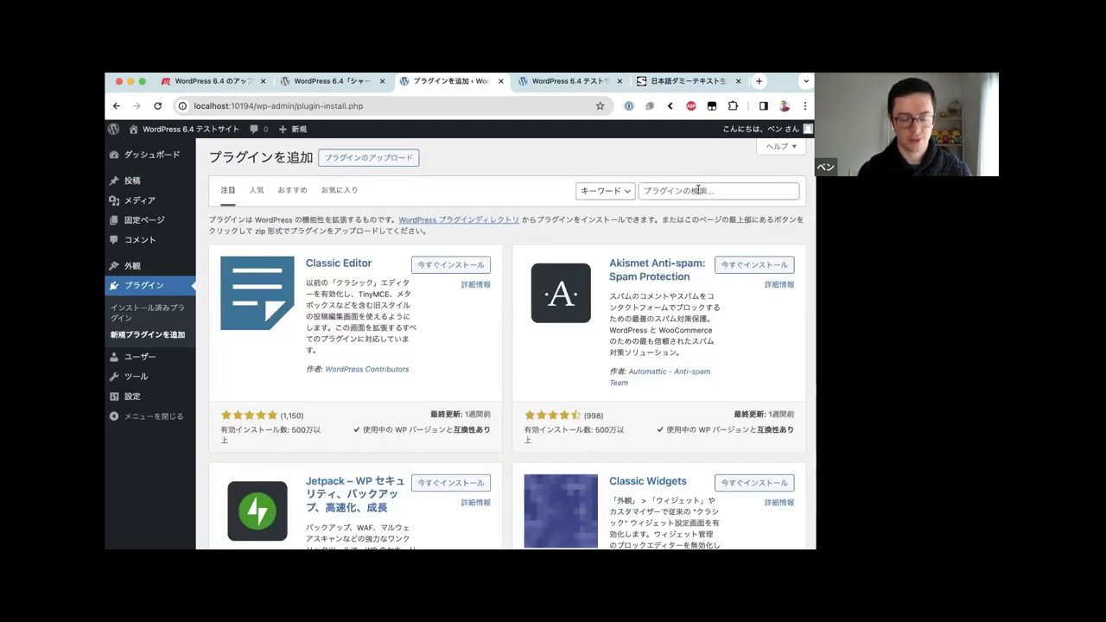
pyautogui.click(697, 190)
pyautogui.write('unsplash')
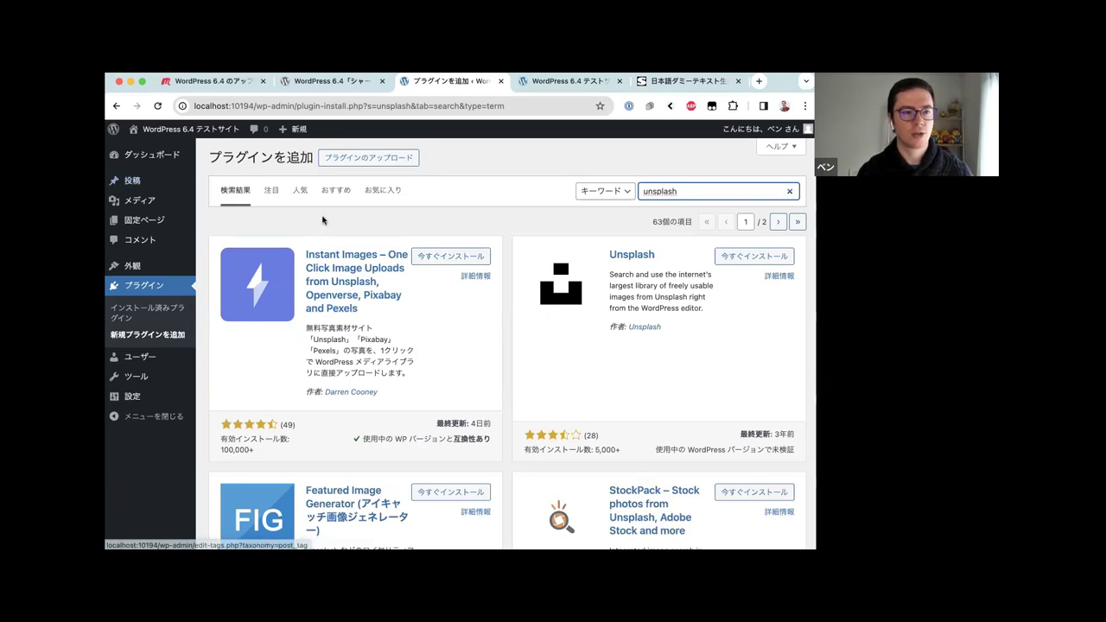
pyautogui.click(349, 229)
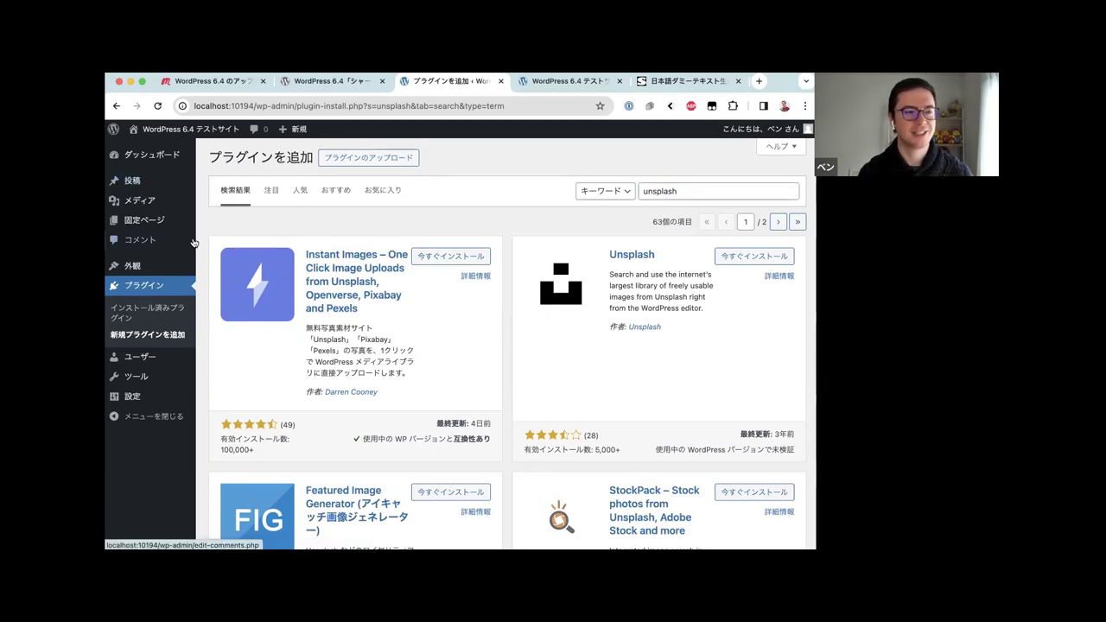
# Create a new post and insert the Openverse photo of Earth seen from space
pyautogui.moveTo(138, 209)
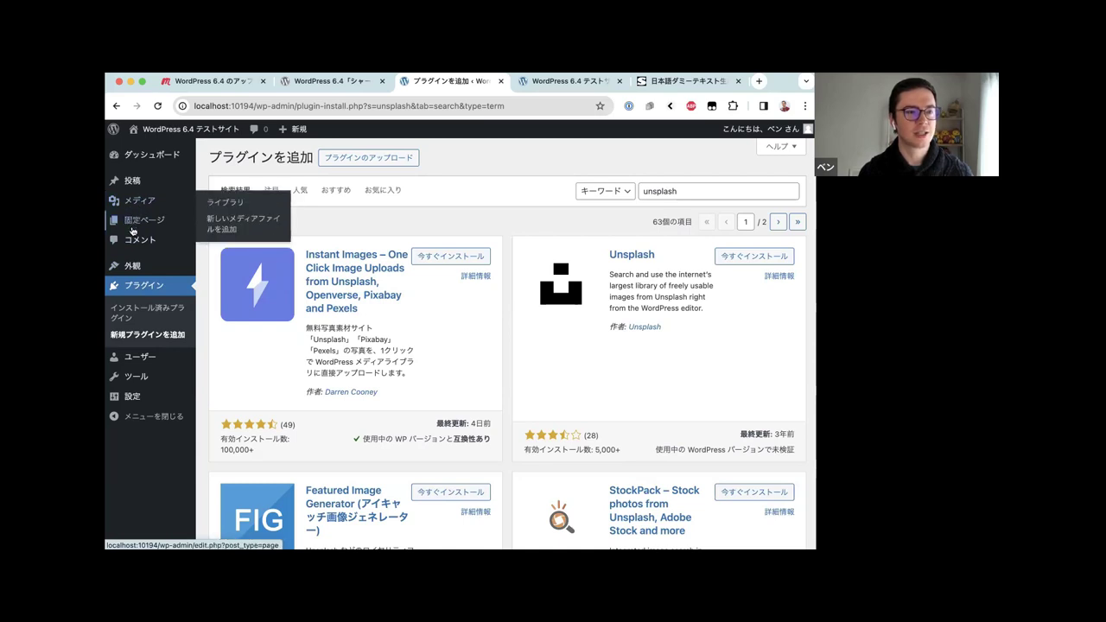
pyautogui.click(130, 184)
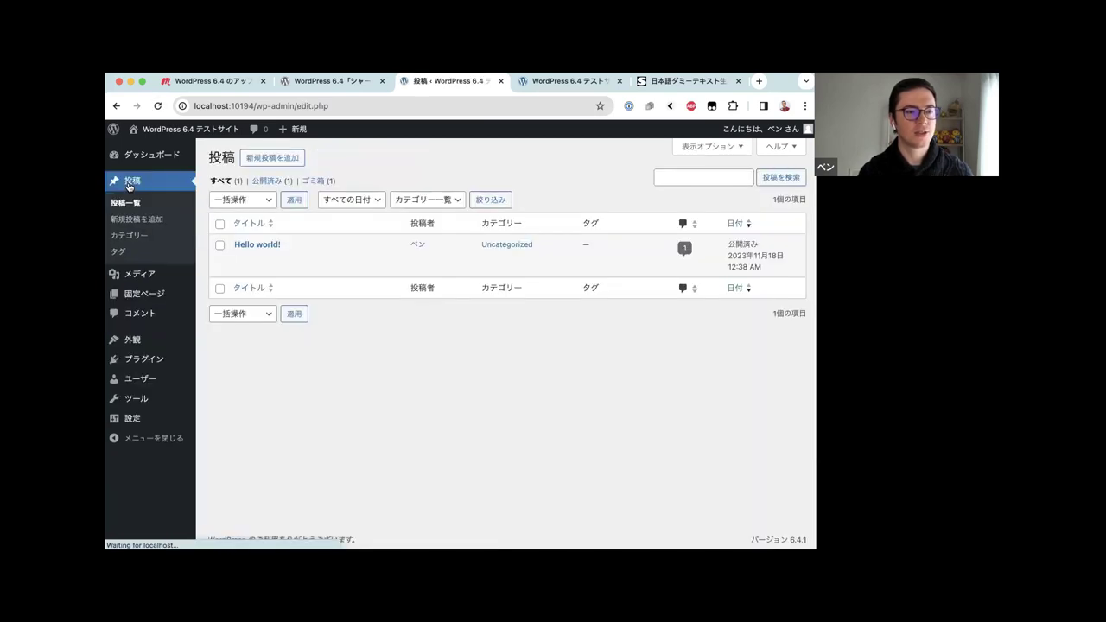
pyautogui.click(269, 160)
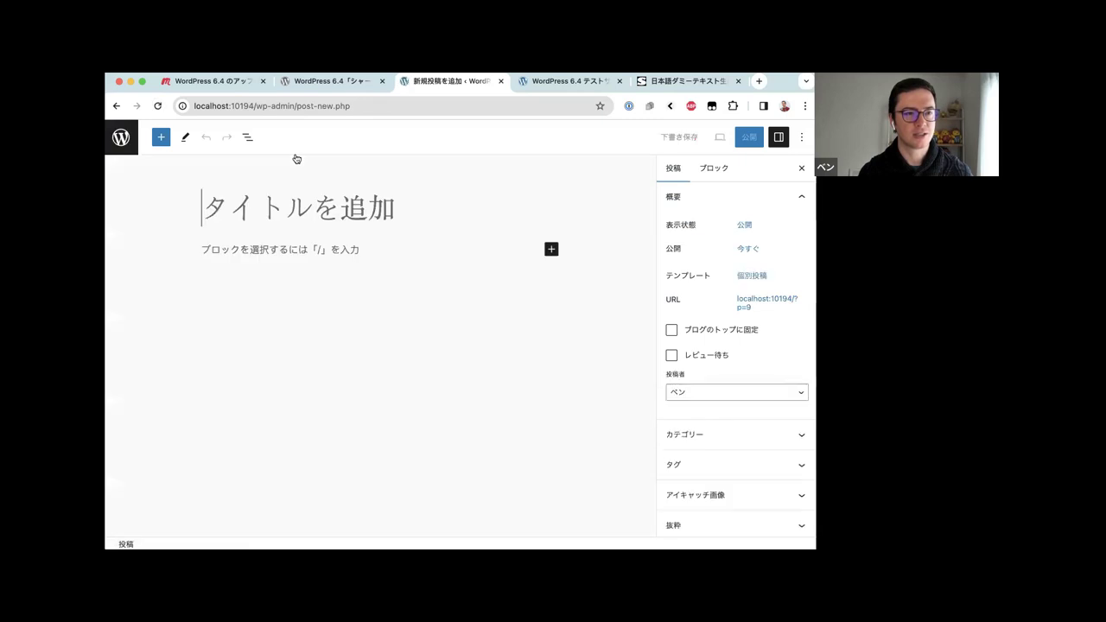
pyautogui.click(161, 137)
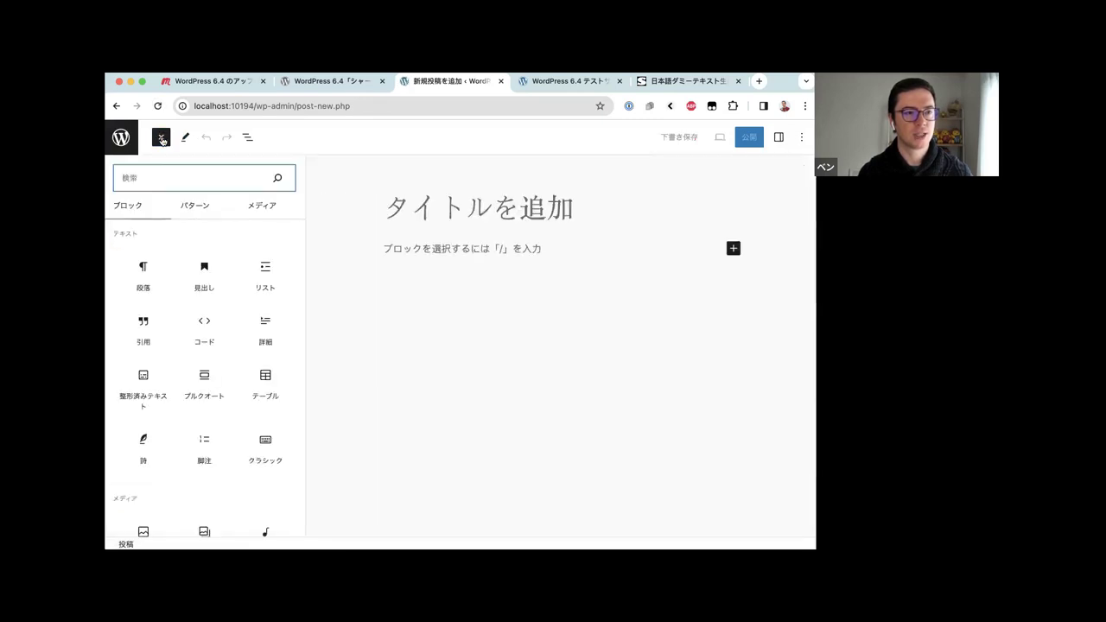
pyautogui.click(263, 206)
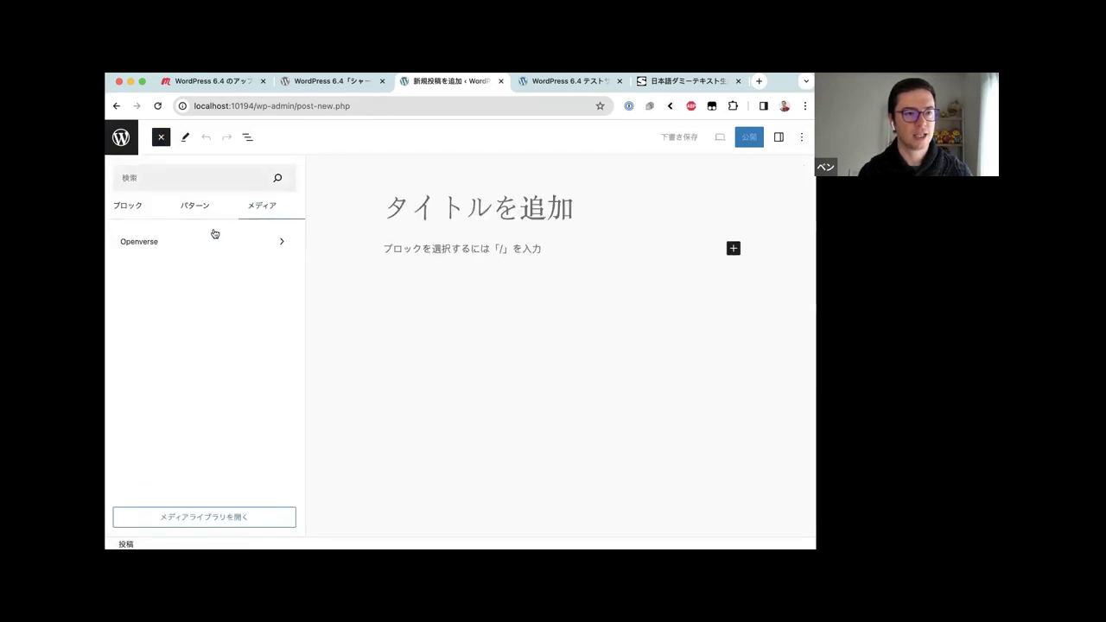
pyautogui.click(208, 239)
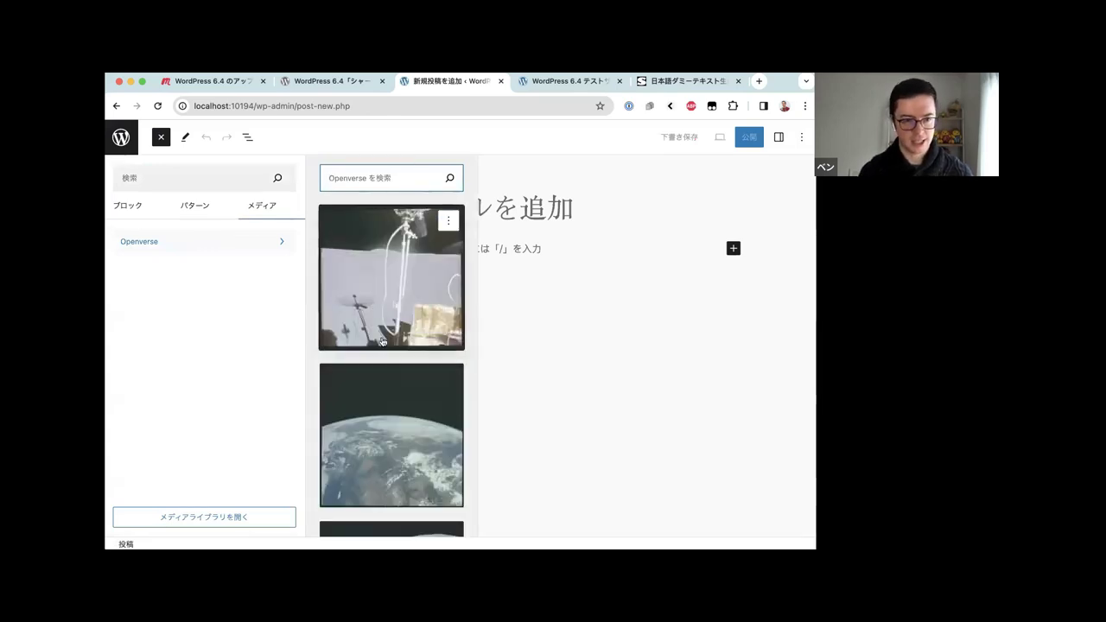
pyautogui.click(389, 406)
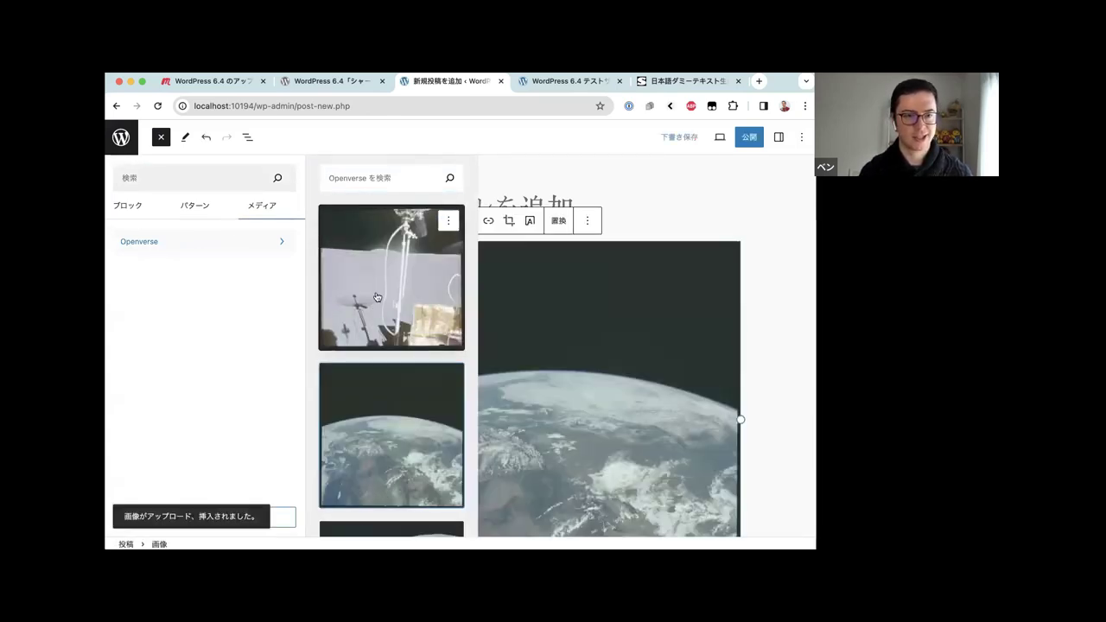
pyautogui.click(161, 137)
# Title the new post "ダミー投稿1"
pyautogui.click(522, 208)
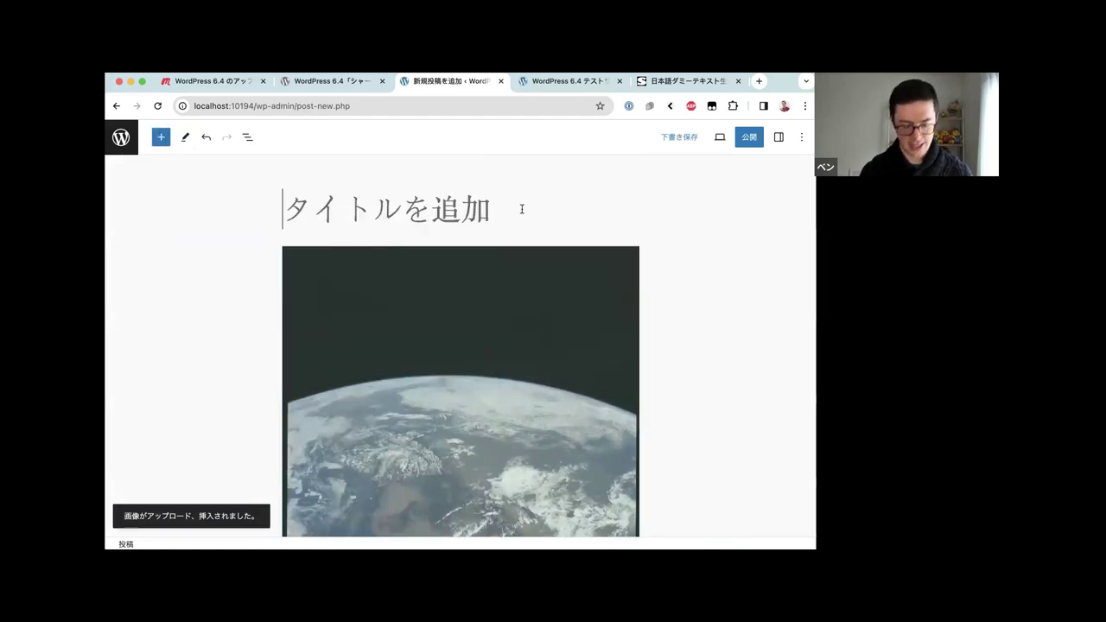
pyautogui.write('でもとうこう')
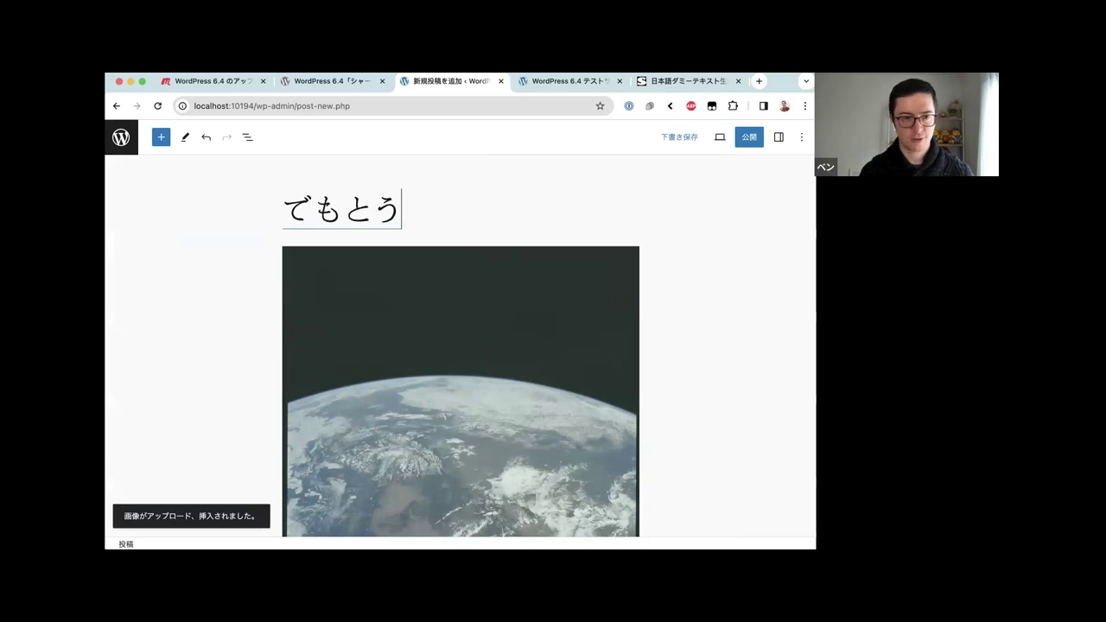
pyautogui.press('space')
pyautogui.press('space')
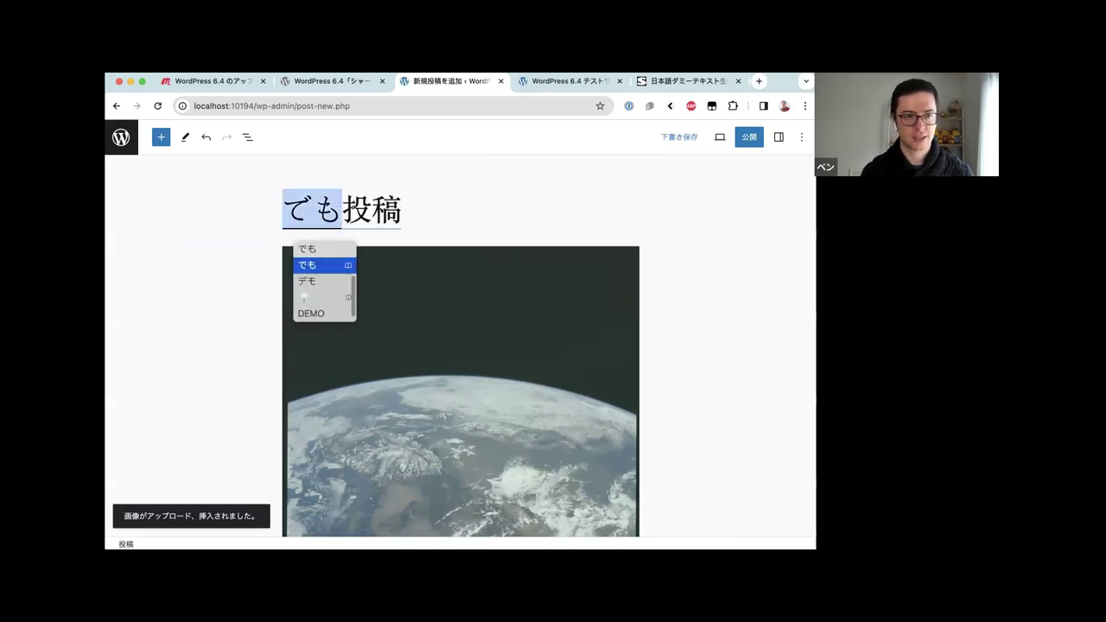
pyautogui.press('BackSpace')
pyautogui.press('BackSpace')
pyautogui.press('BackSpace')
pyautogui.press('BackSpace')
pyautogui.press('BackSpace')
pyautogui.press('BackSpace')
pyautogui.write('dami-t')
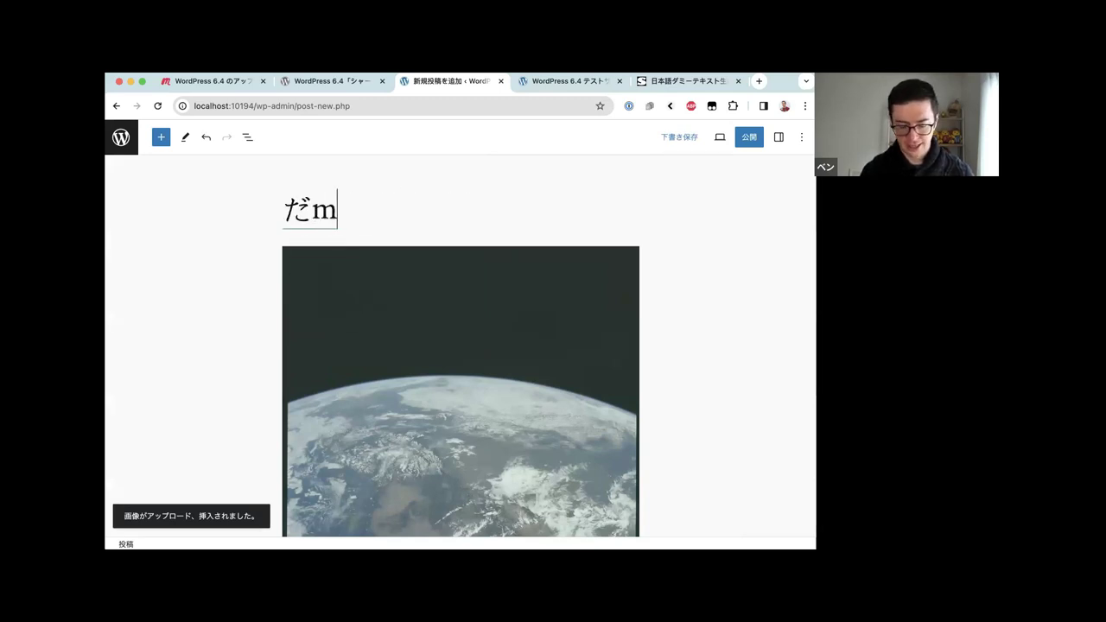
pyautogui.press('BackSpace')
pyautogui.write('toukou')
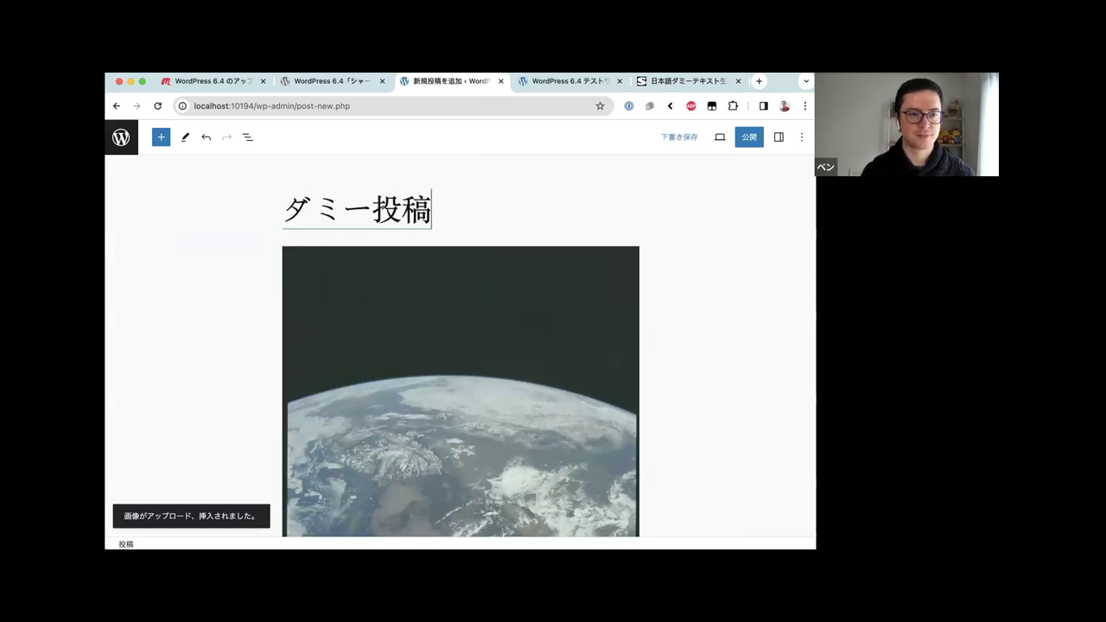
pyautogui.press('Return')
pyautogui.write('1')
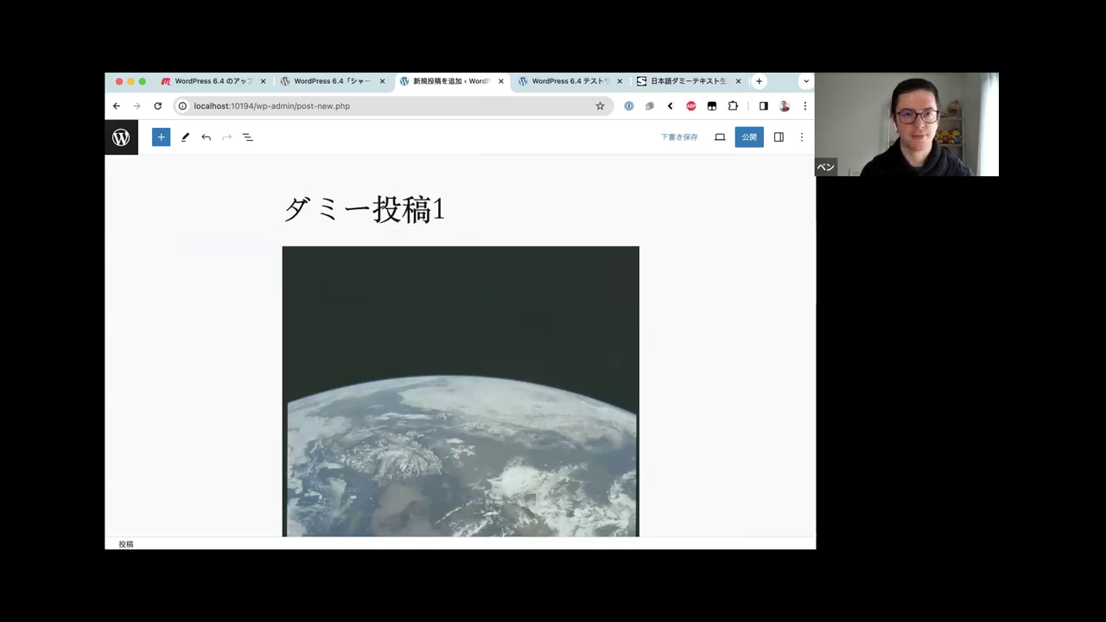
# Switch to the Japanese dummy text generator, generate a new text and select all of it
pyautogui.press('super+9')
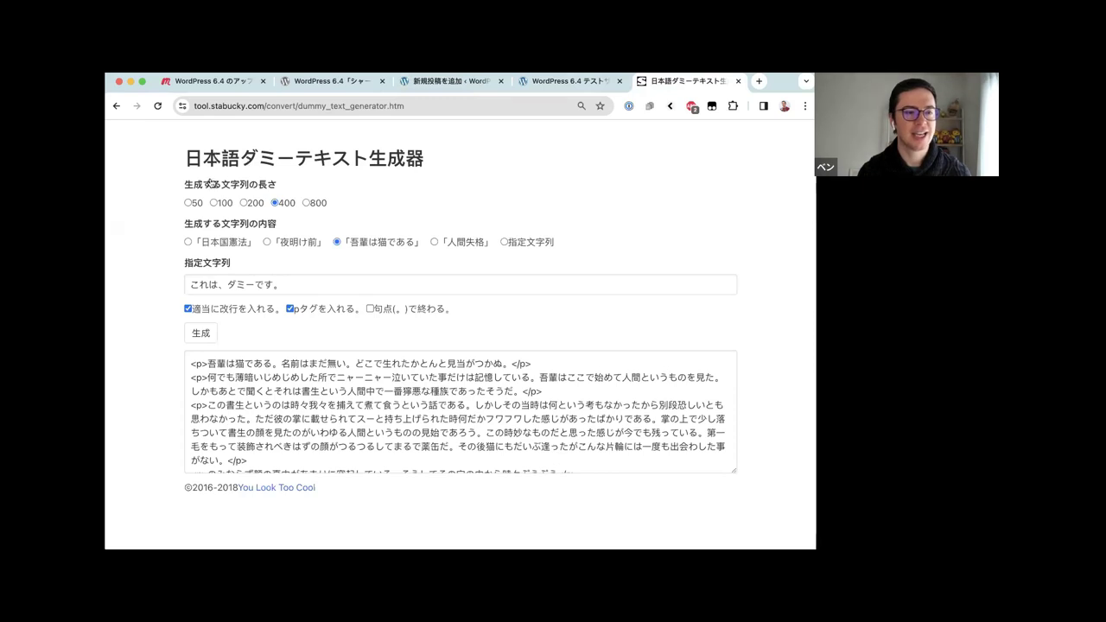
pyautogui.click(200, 335)
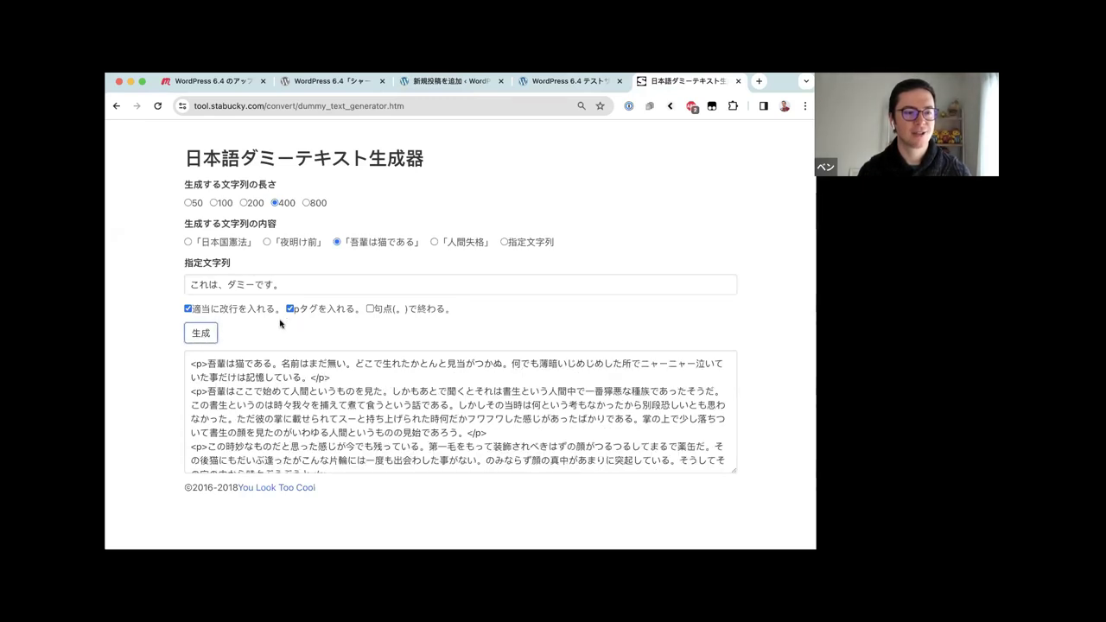
pyautogui.tripleClick(257, 399)
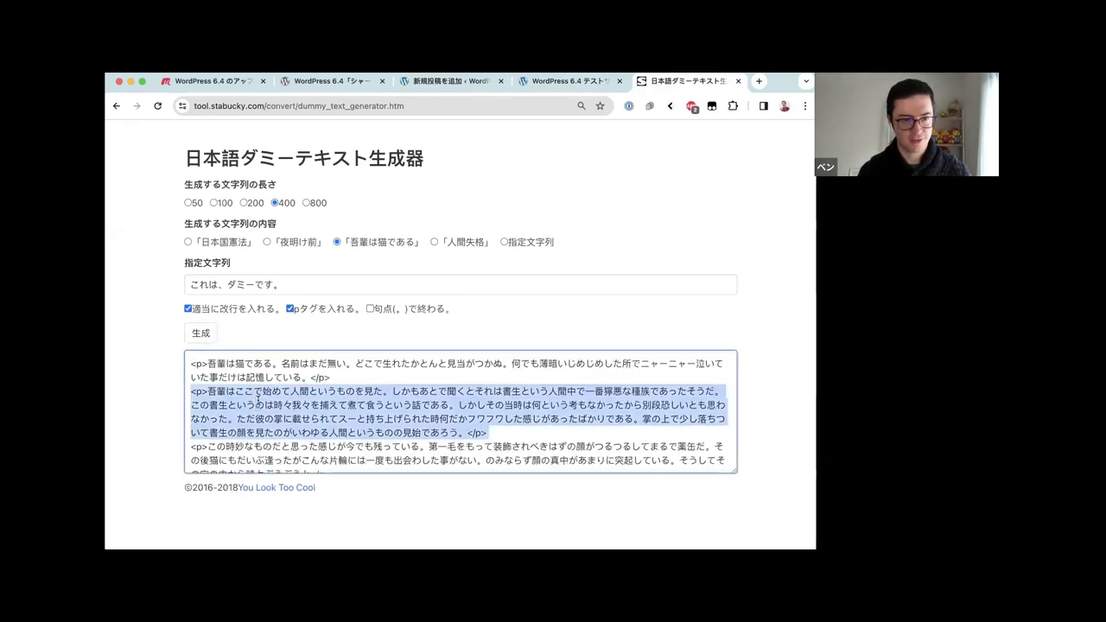
pyautogui.press('super+a')
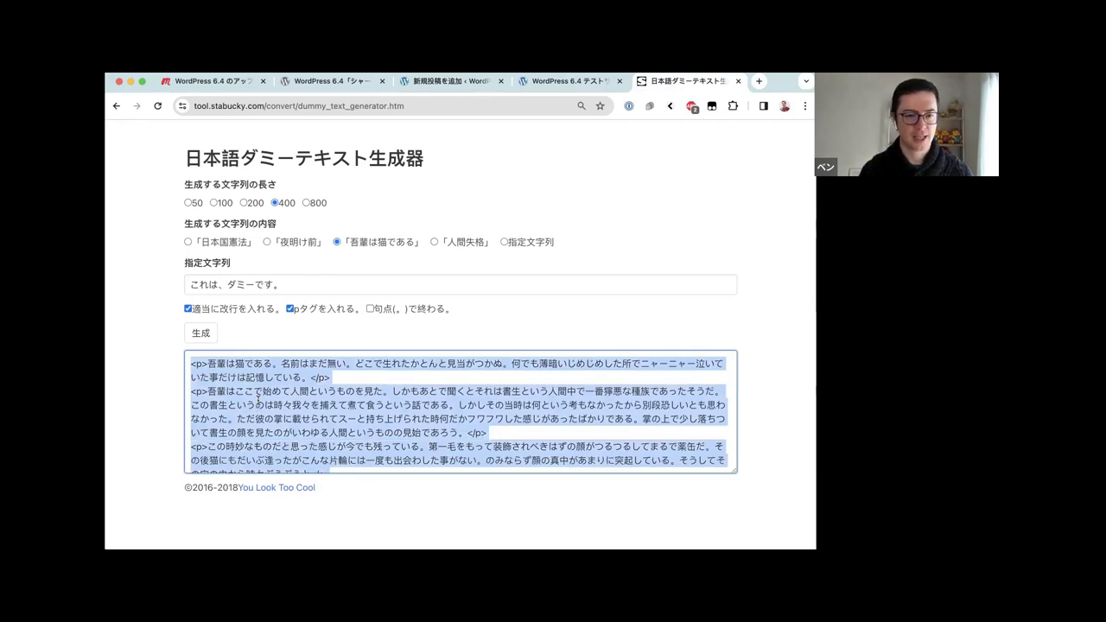
# Try pasting the dummy text generator's web address into a new paragraph below the Earth photo, and undo the paste
pyautogui.press('super+3')
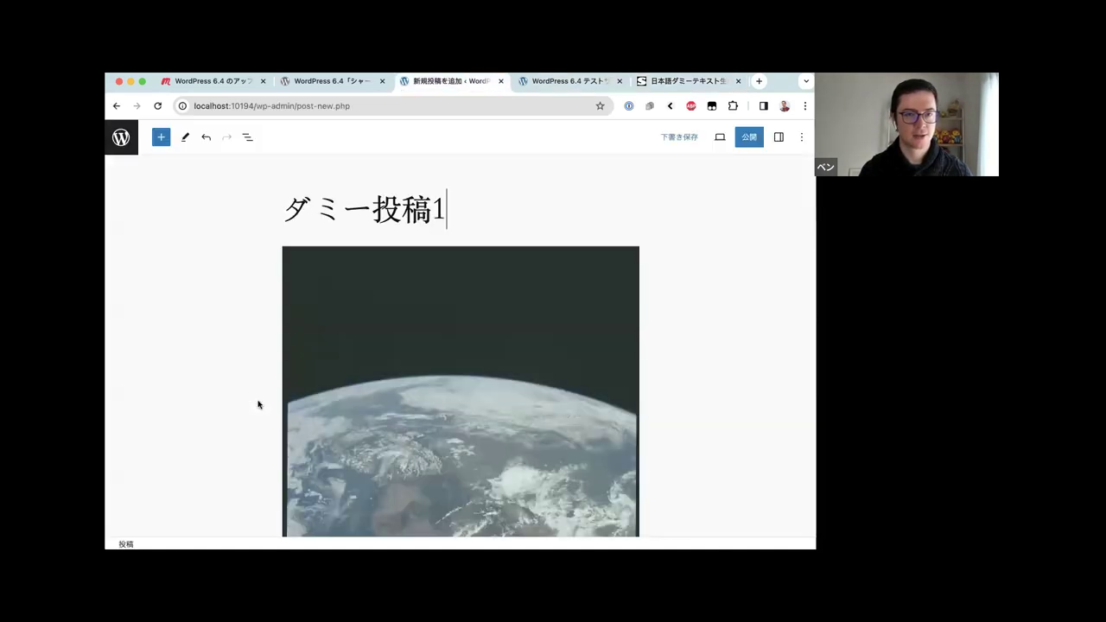
pyautogui.press('super+5')
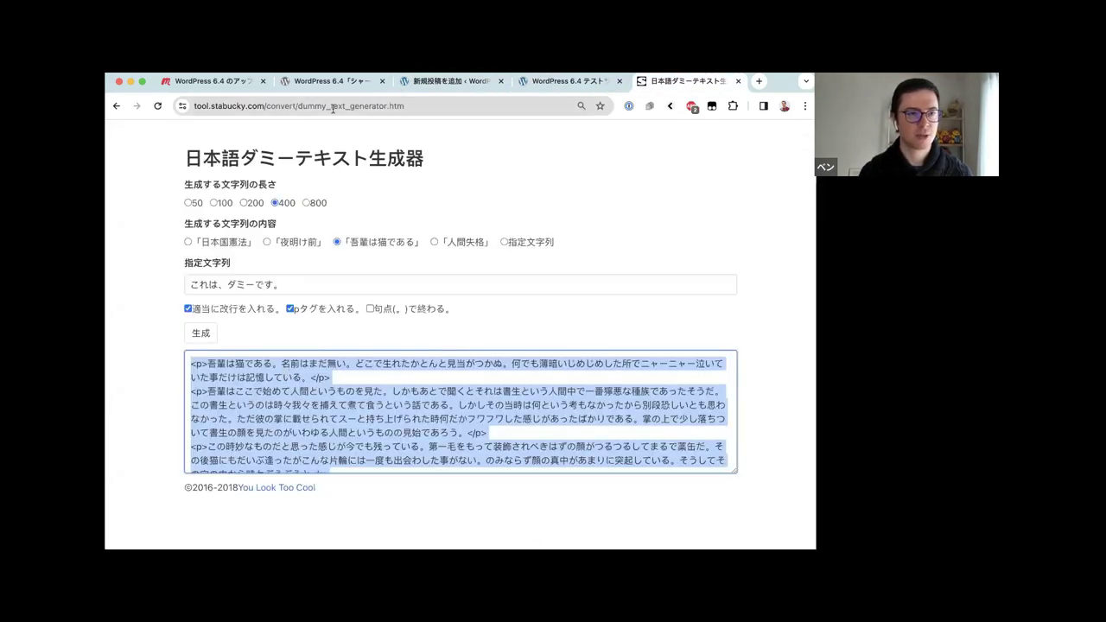
pyautogui.click(330, 106)
pyautogui.press('super+c')
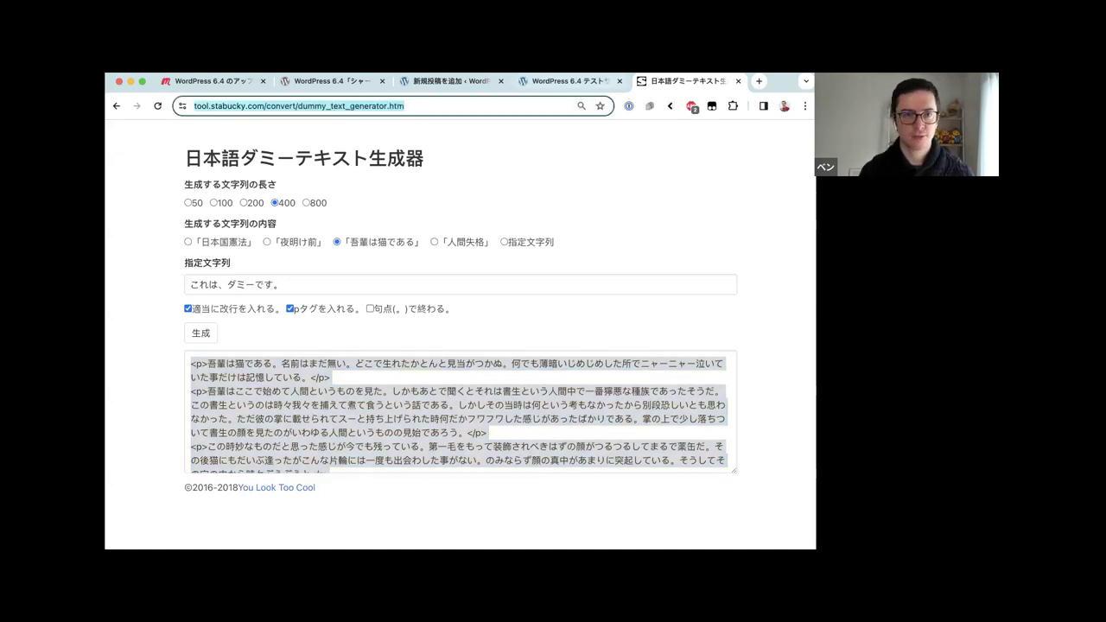
pyautogui.press('super+3')
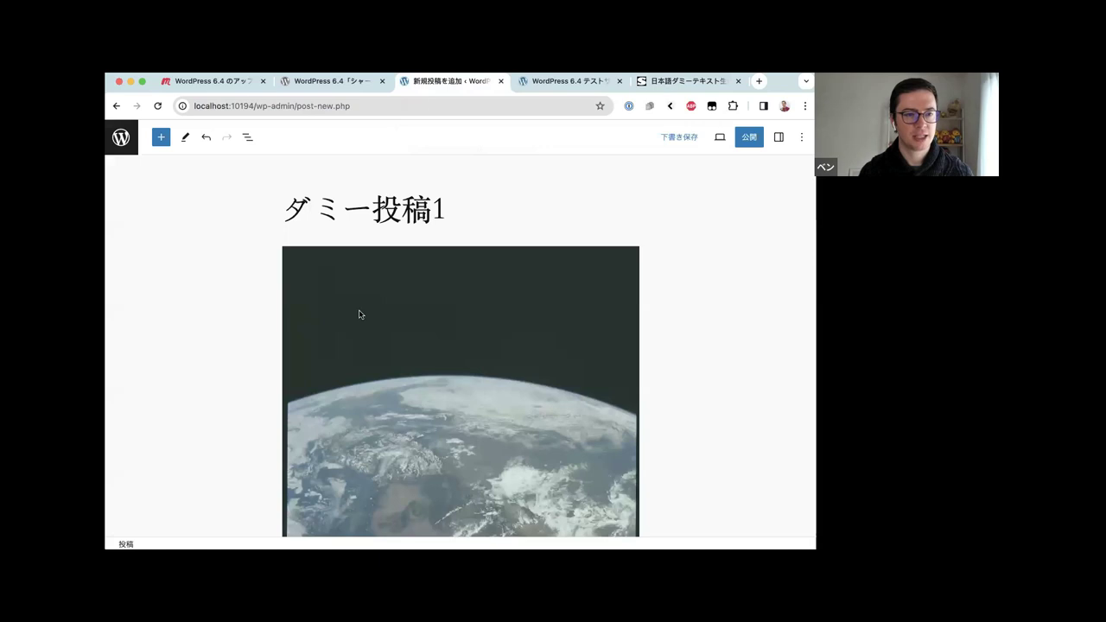
pyautogui.scroll(-5, 359, 315)
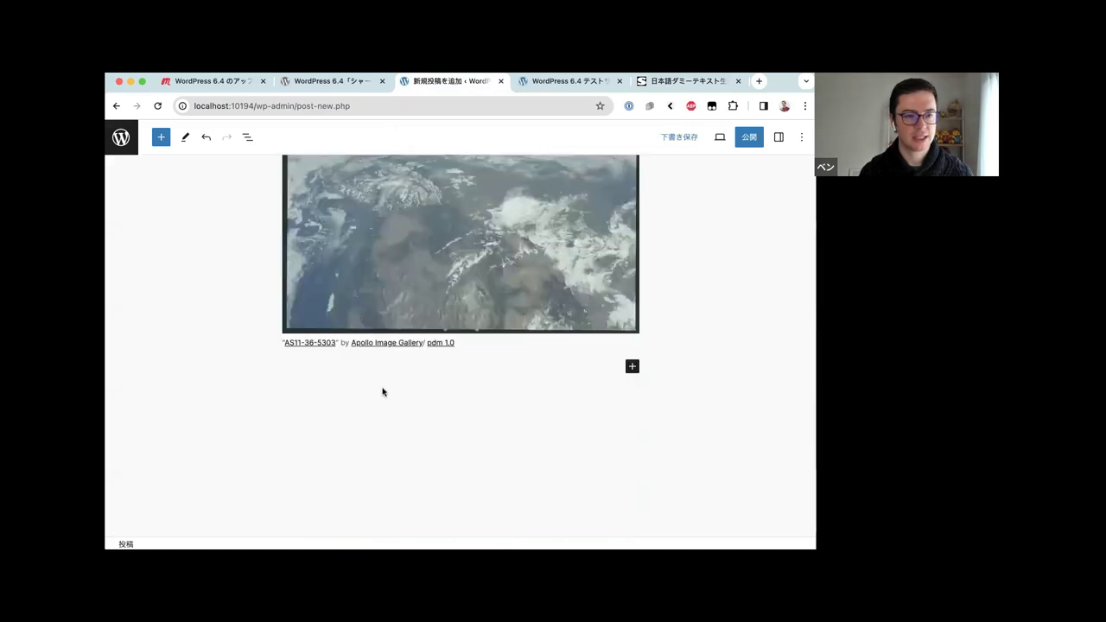
pyautogui.click(349, 360)
pyautogui.press('super+v')
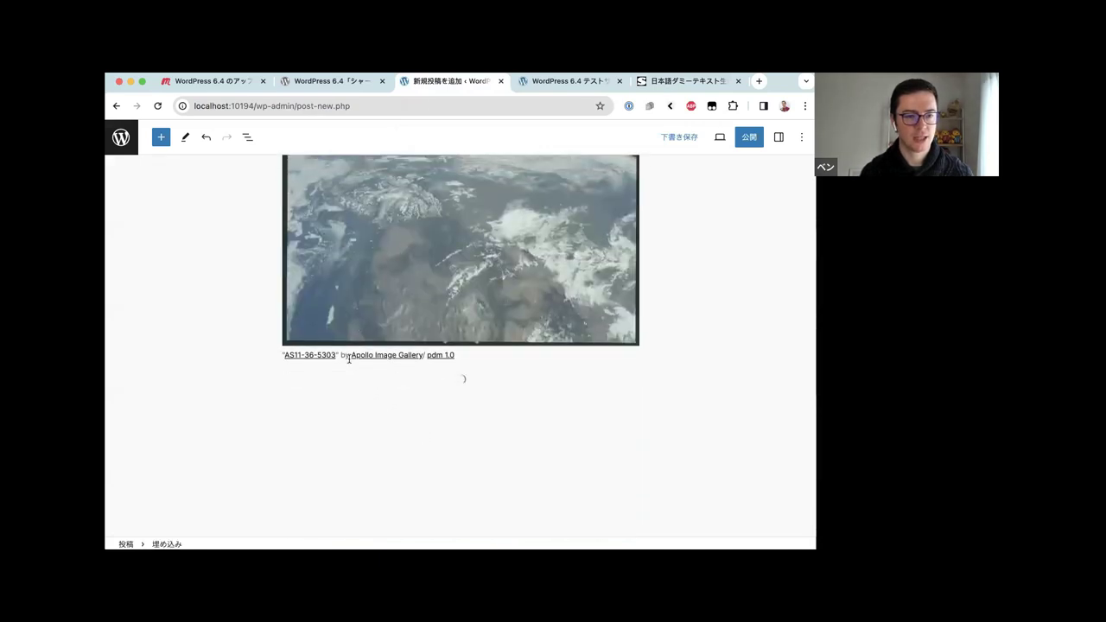
pyautogui.press('super+z')
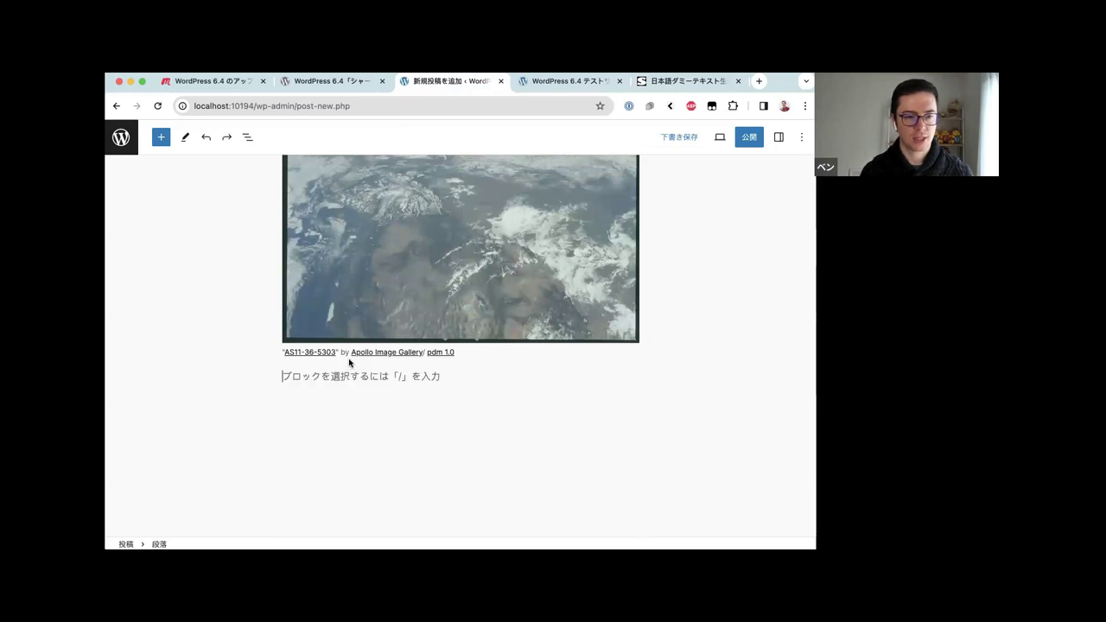
# Copy the whole generated dummy text and paste it into the post's empty paragraph below the Earth photo
pyautogui.press('super+5')
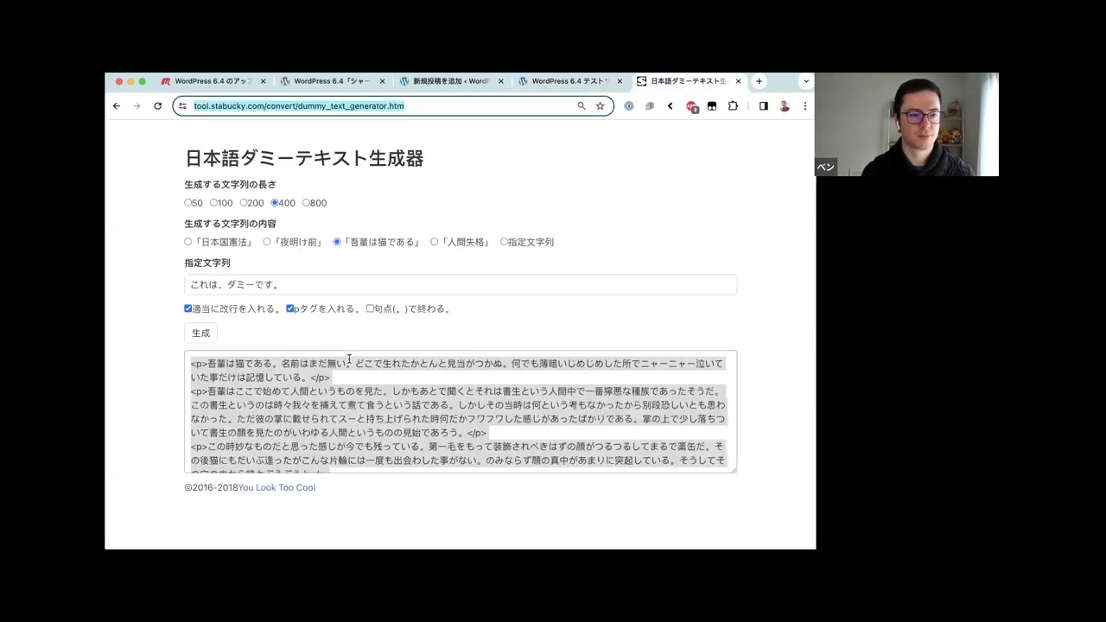
pyautogui.click(349, 358)
pyautogui.tripleClick(336, 397)
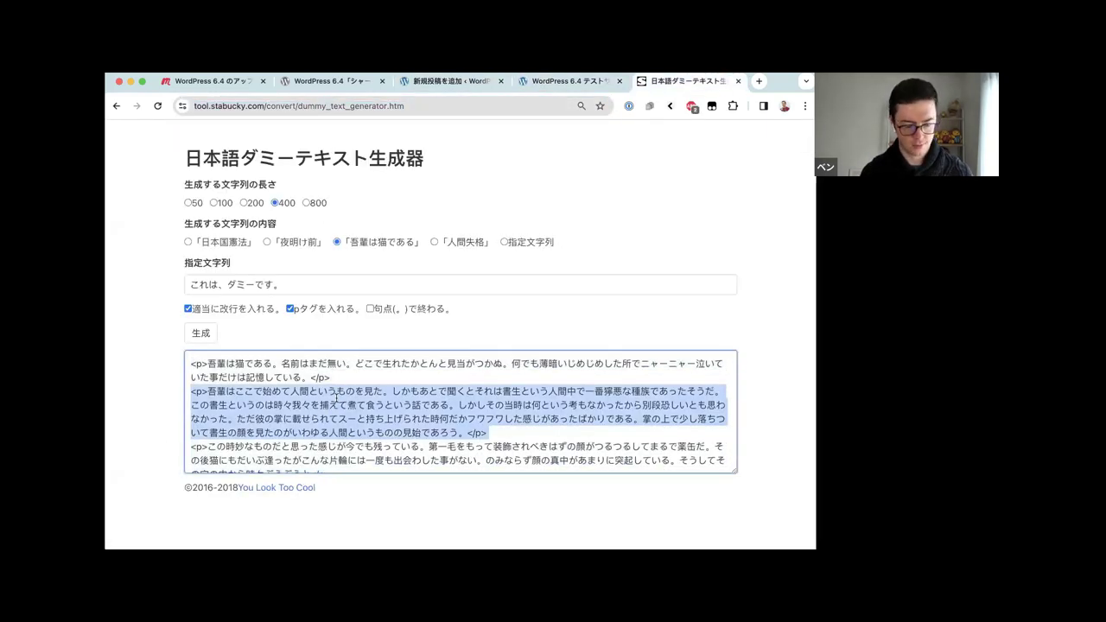
pyautogui.press('super+a')
pyautogui.press('super+3')
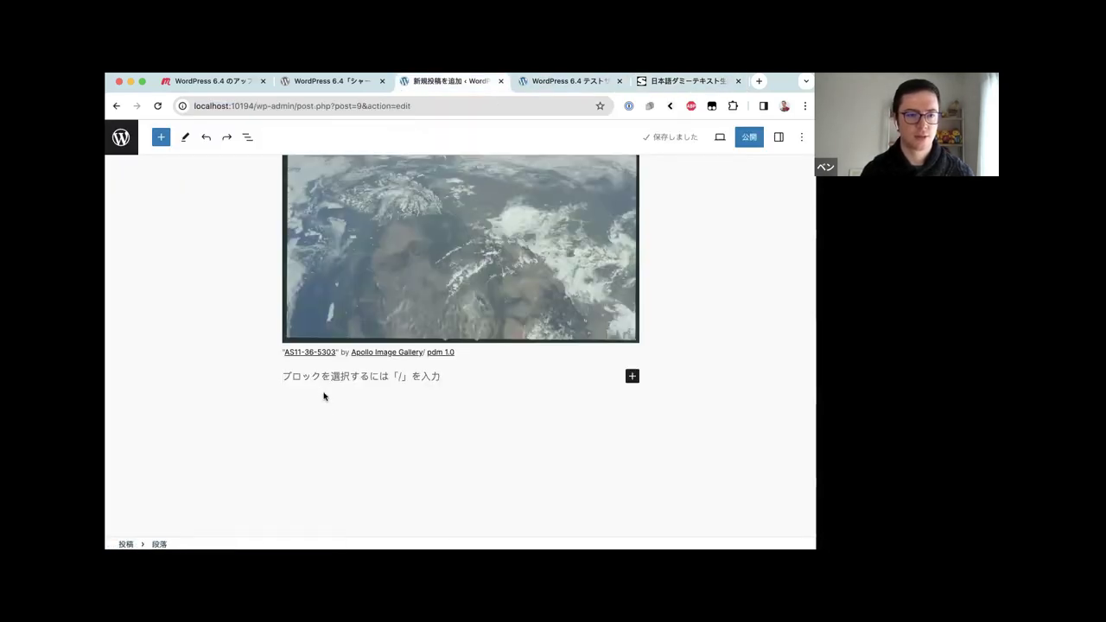
pyautogui.press('super+v')
pyautogui.scroll(10, 318, 389)
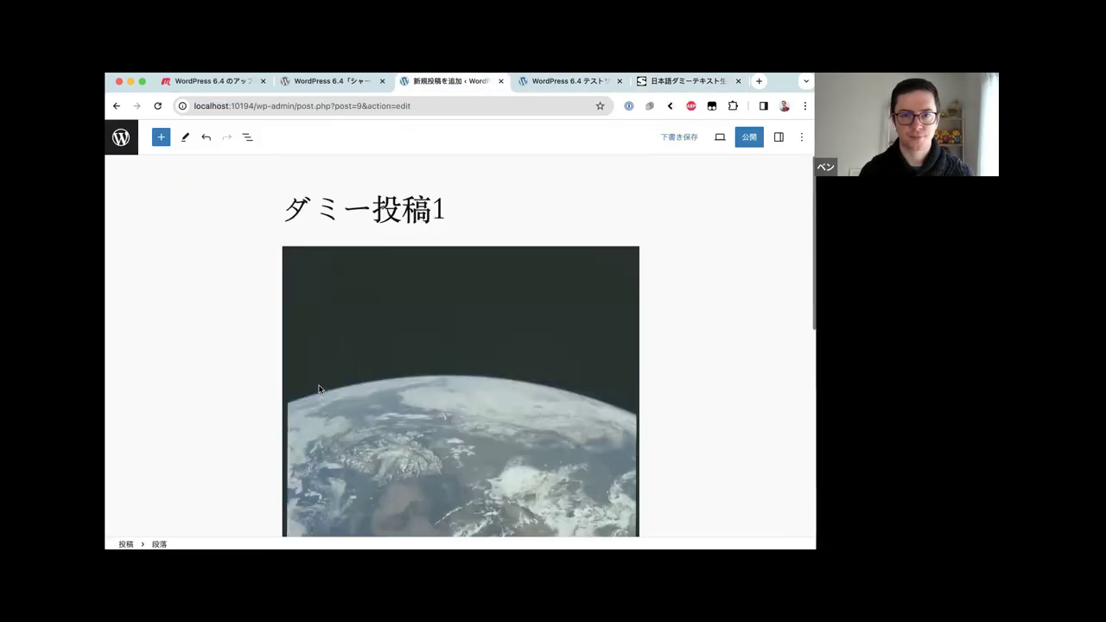
# Set the Earth photo from the media library as the featured image of ダミー投稿1
pyautogui.click(779, 138)
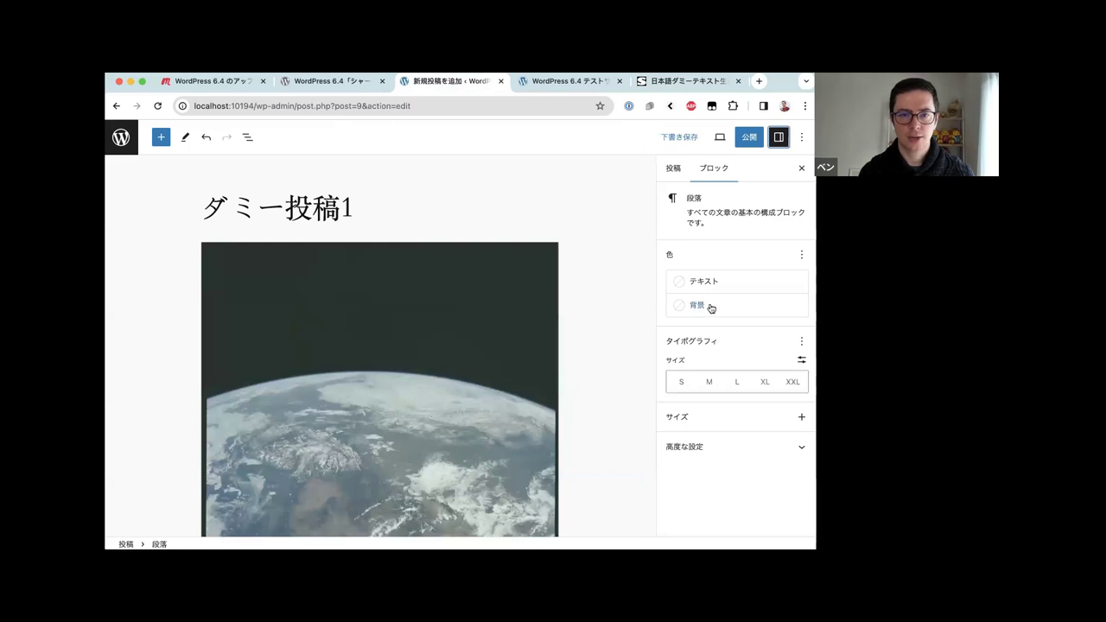
pyautogui.click(679, 173)
pyautogui.scroll(-3, 720, 365)
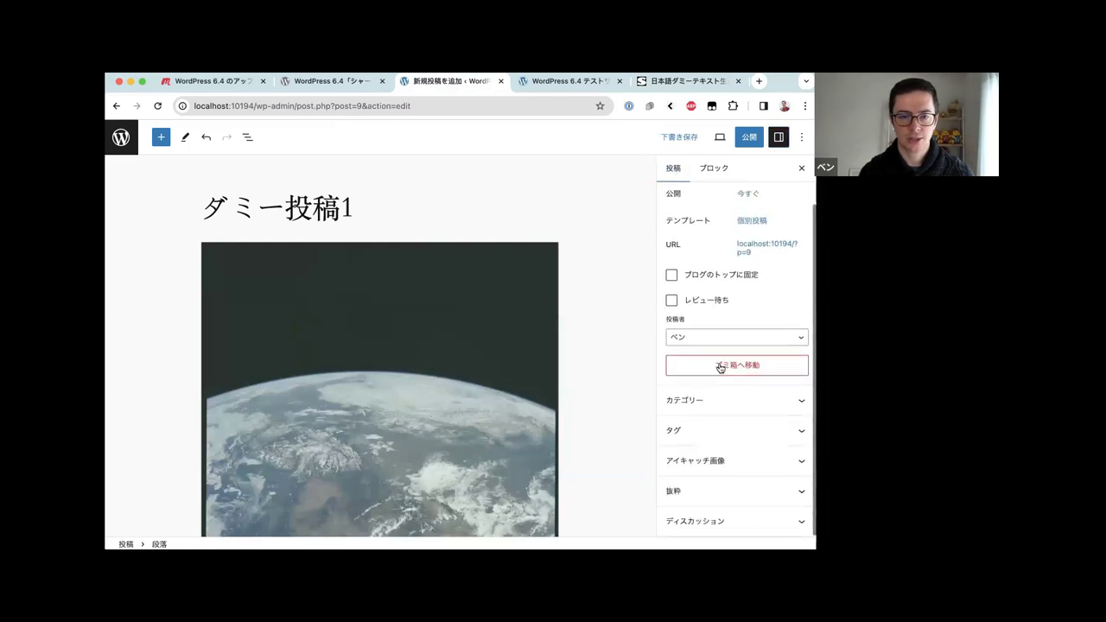
pyautogui.click(757, 456)
pyautogui.click(736, 496)
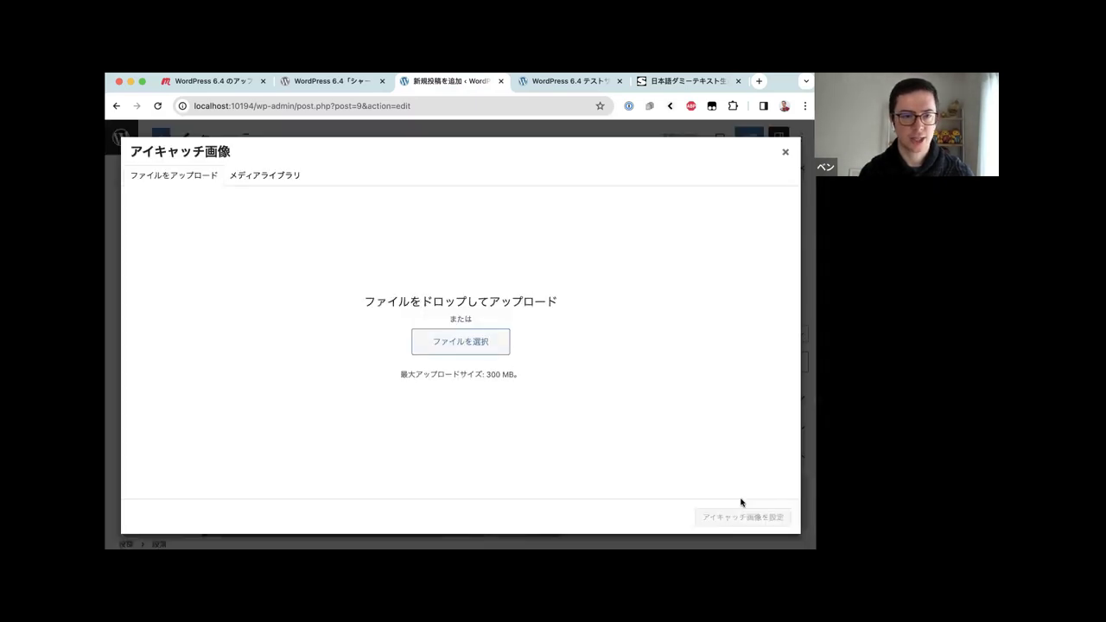
pyautogui.click(265, 177)
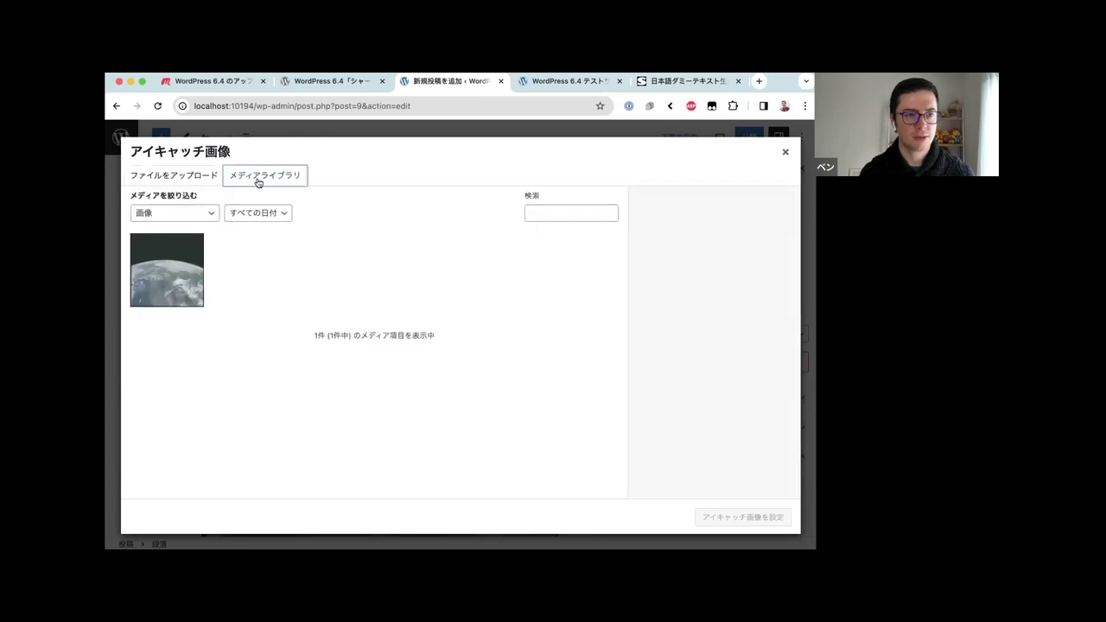
pyautogui.click(172, 251)
pyautogui.click(740, 515)
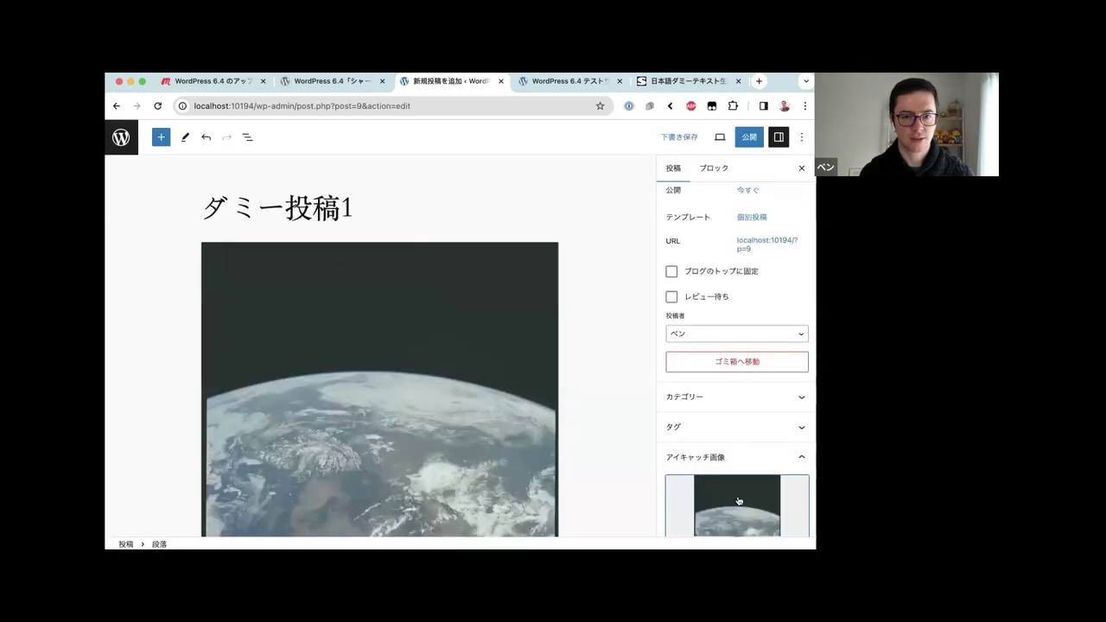
# Delete the Earth photo block from the body of ダミー投稿1 and publish the post
pyautogui.click(478, 355)
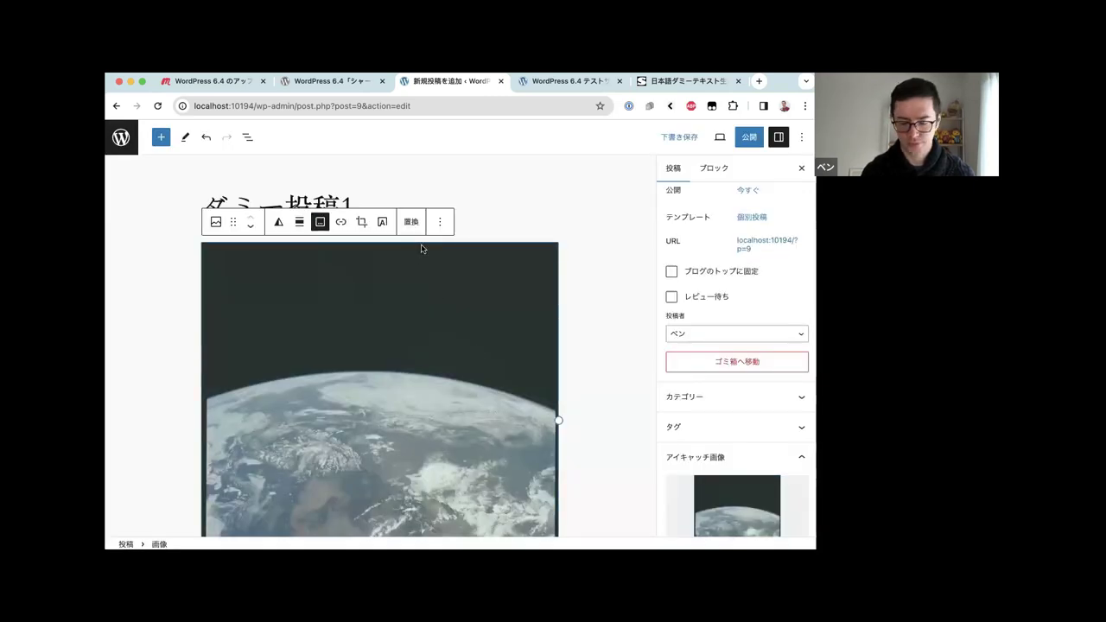
pyautogui.press('Delete')
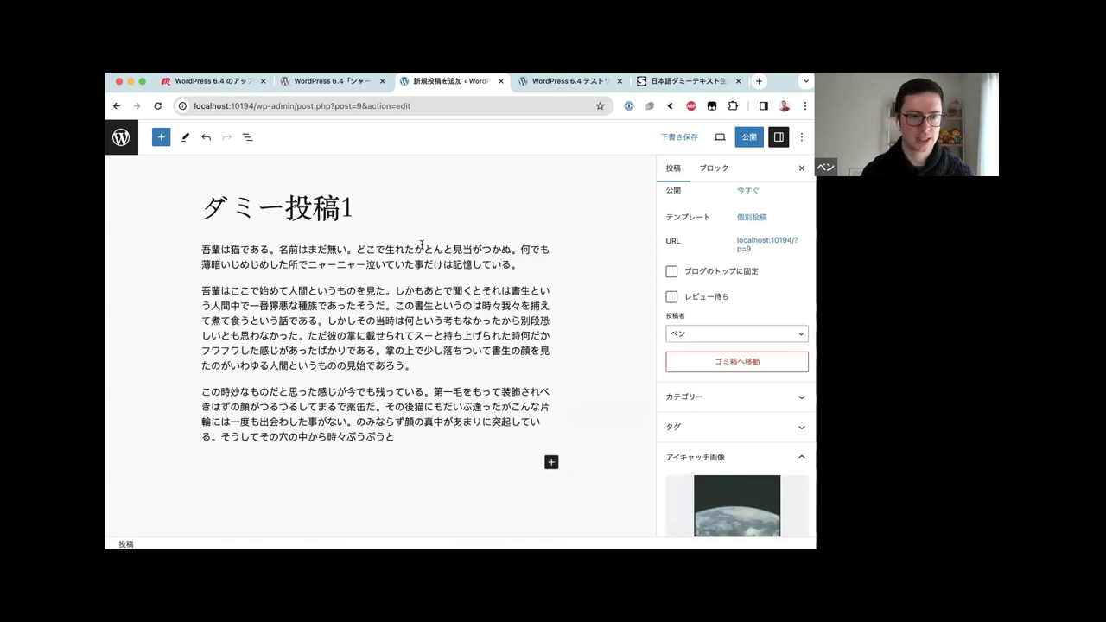
pyautogui.click(747, 139)
pyautogui.click(696, 138)
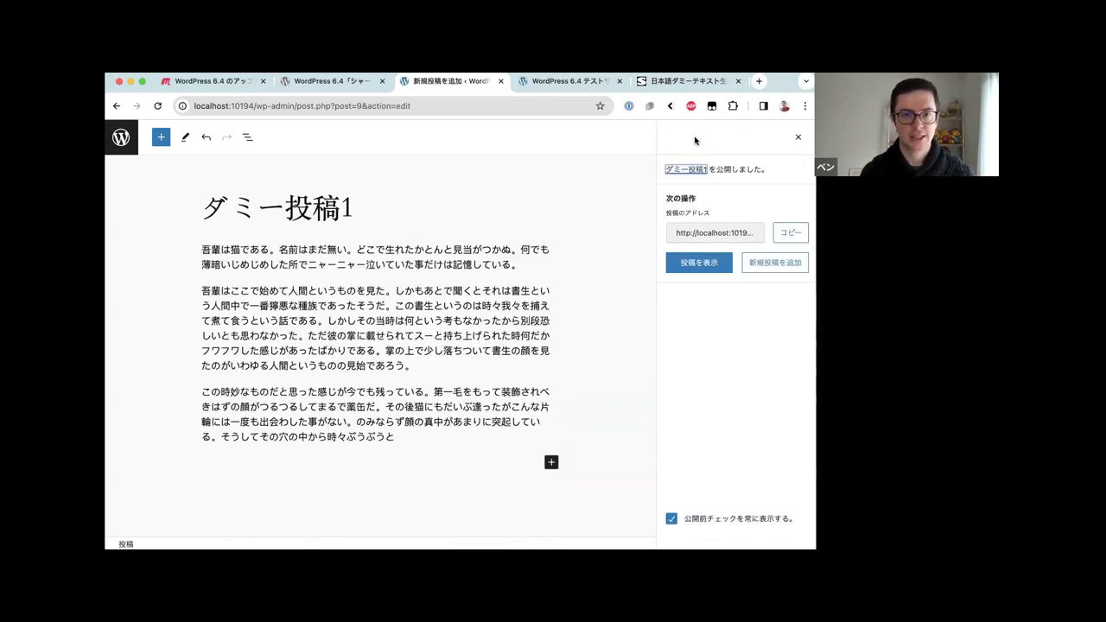
# Create another new post titled "ダミー投稿2" and move on to its body
pyautogui.click(772, 268)
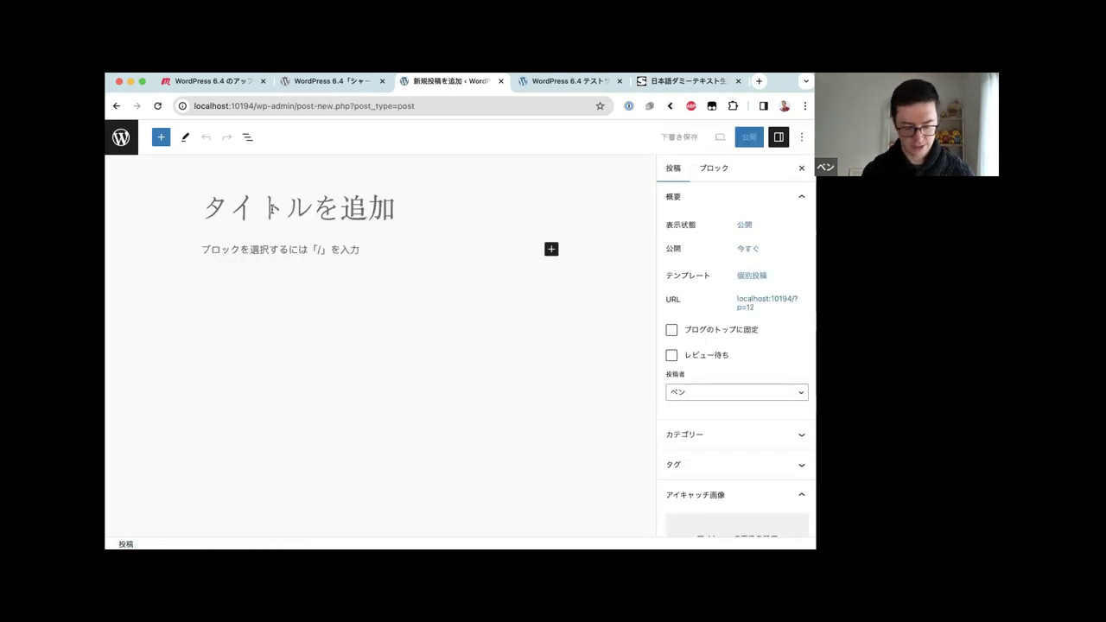
pyautogui.write('ダミー投稿')
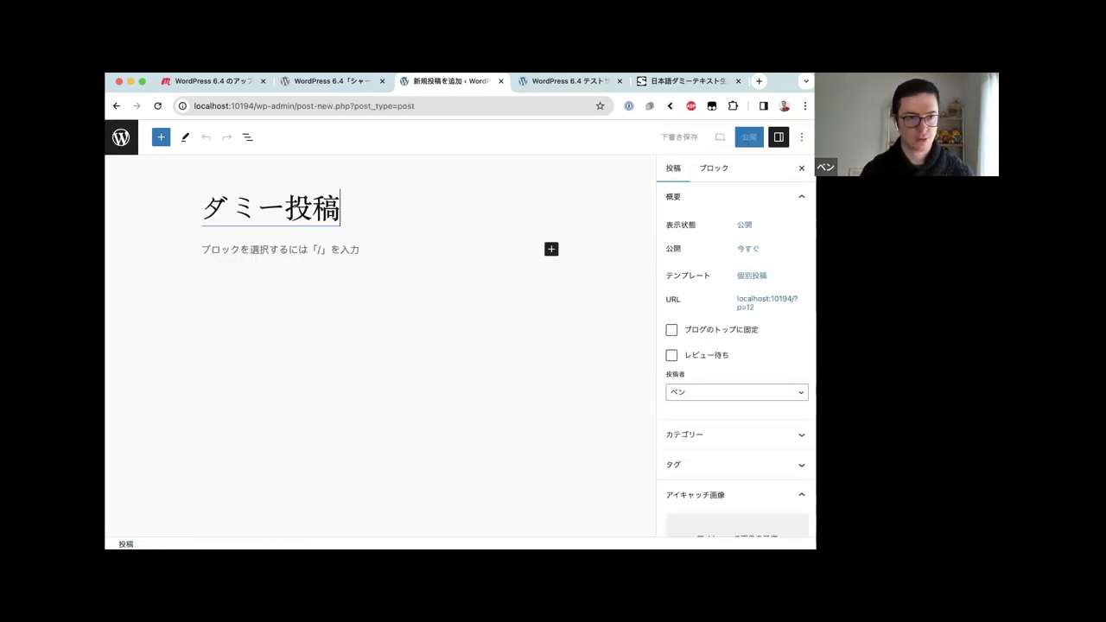
pyautogui.write('2')
pyautogui.press('Return')
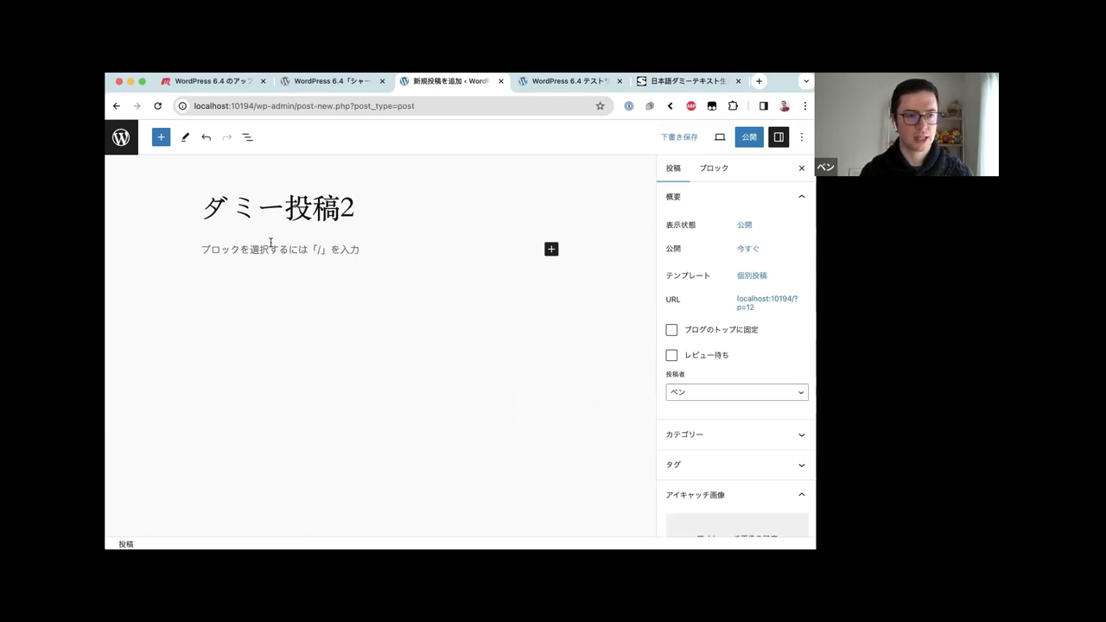
pyautogui.press('Return')
# Generate dummy text from 「夜明け前」 in the Japanese dummy text generator and paste all of it into the body of ダミー投稿2
pyautogui.press('super+9')
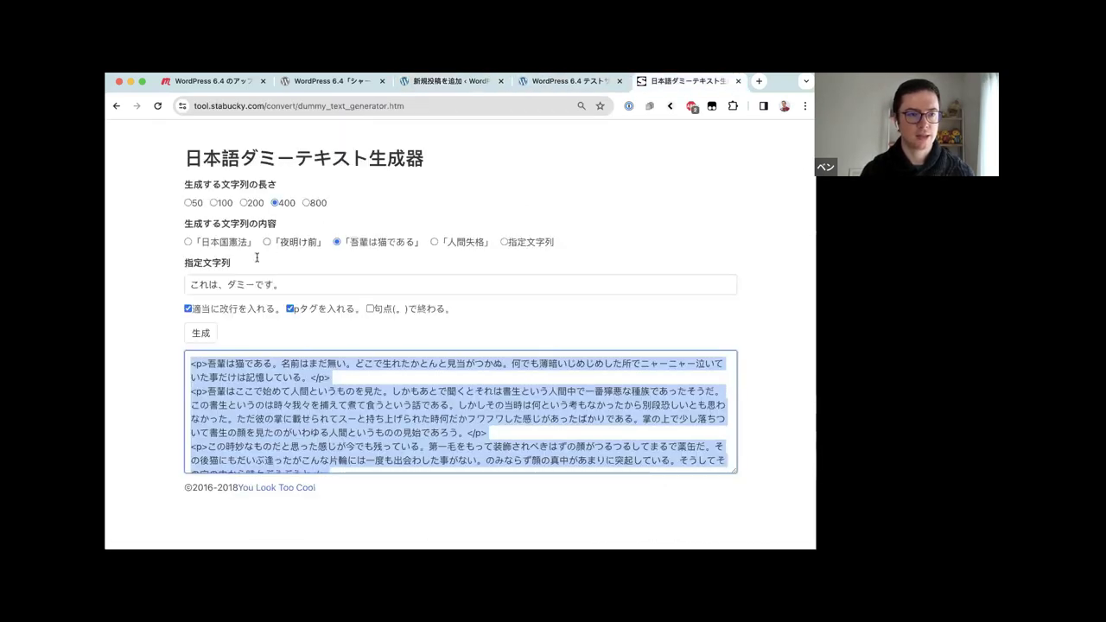
pyautogui.click(201, 333)
pyautogui.click(270, 411)
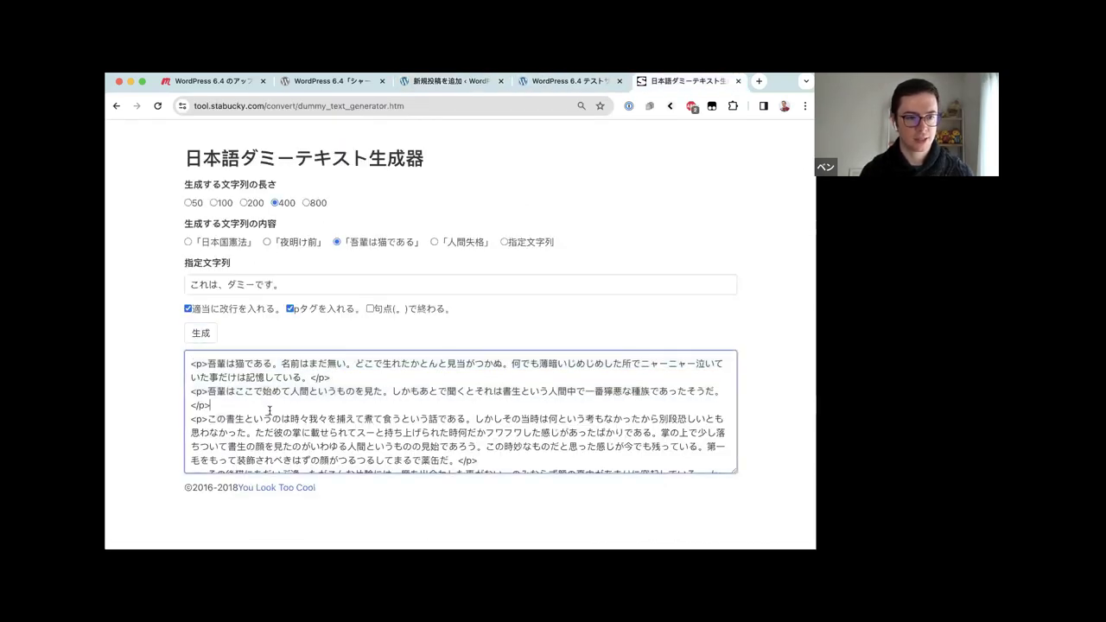
pyautogui.click(267, 242)
pyautogui.click(201, 332)
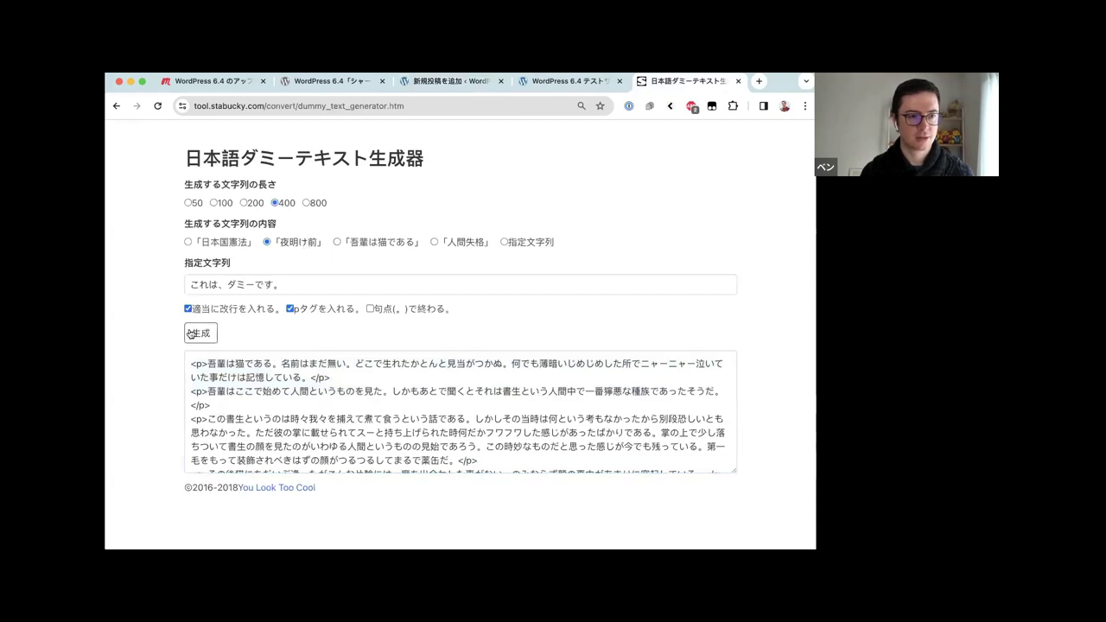
pyautogui.click(262, 398)
pyautogui.press('super+a')
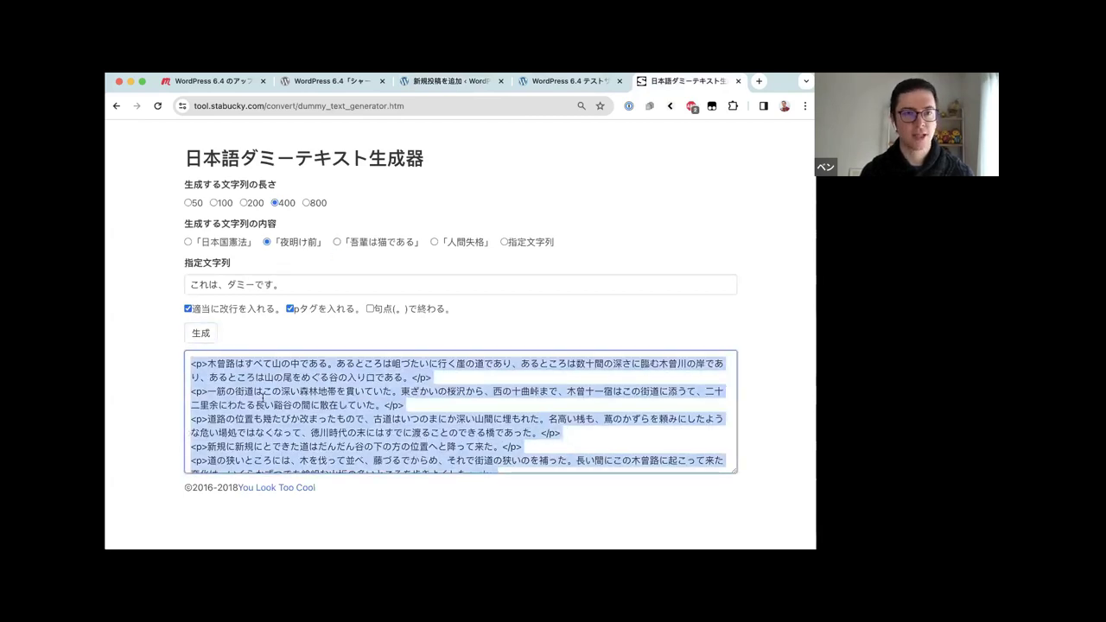
pyautogui.press('super+3')
pyautogui.write('木曽路はすべて山の中である。あるところは岨づたいに行く崖の道であり、あるところは数十間の深さに臨む木曽川の岸であり、あるところは山の尾をめぐる谷の入り口である。 一筋の街道はこの深い森林地帯を貫いていた。東ざかいの桜沢から、西の十曲峠まで、木曽十一宿はこの街道に添うて、二十二里余にわたる長い谿谷の間に散在していた。 道路の位置も幾たびか改まったもので、古道はいつのまにか深い山間に埋もれた。名高い桟も、蔦のかずらを頼みにしたような危い場処ではなくなって、徳川時代の末にはすでに渡ることのできる橋であった。 新規に新規にとできた道はだんだん谷の下の方の位置へと降って来た。 道の狭いところには、木を伐って並べ、藤づるでからめ、それで街道の狭いのを補った。長い間にこの木曽路に起こって来た変化は、いくらかずつでも嶮岨な山坂の多いところを歩きよくした。 そのかわり、大雨ごとにやって来る河水の氾濫が旅行を')
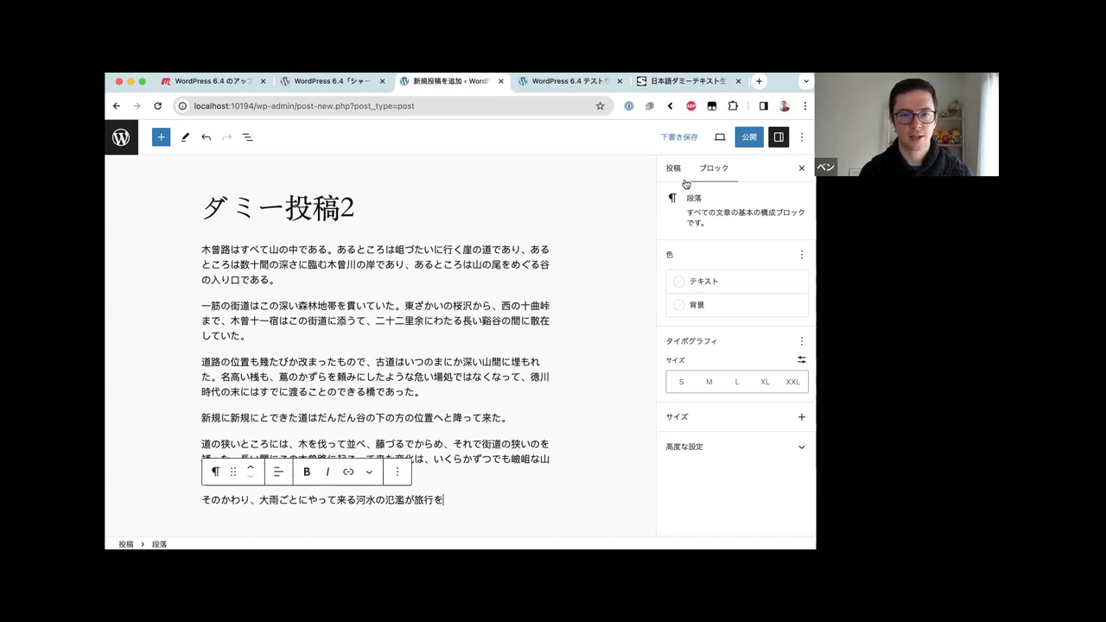
pyautogui.click(673, 171)
pyautogui.scroll(-1, 748, 342)
pyautogui.scroll(-2, 748, 342)
pyautogui.click(740, 444)
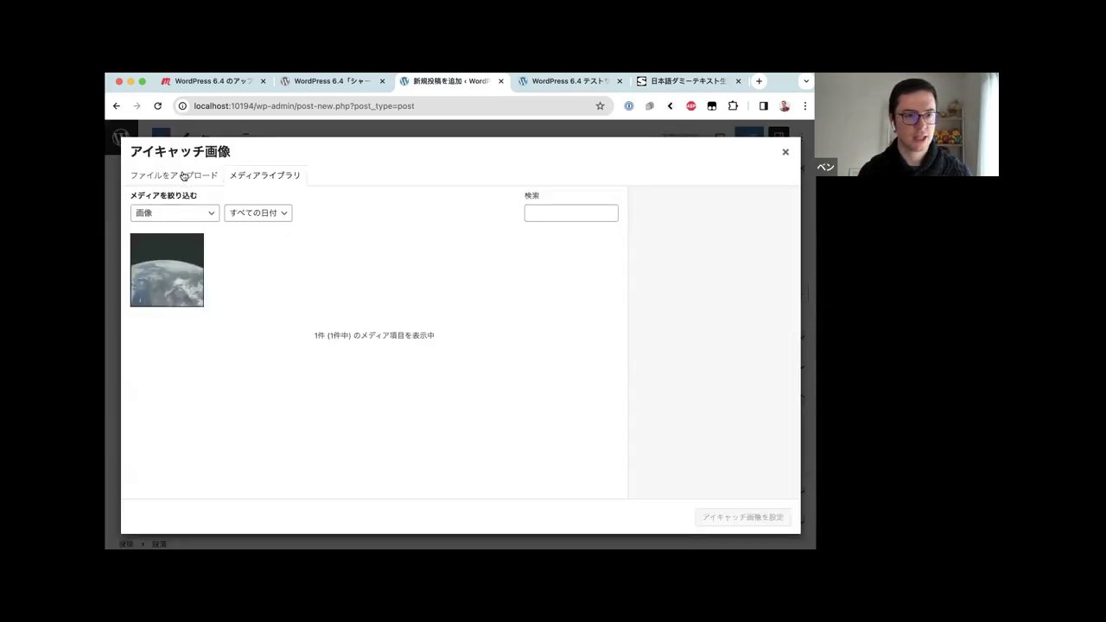
pyautogui.click(786, 156)
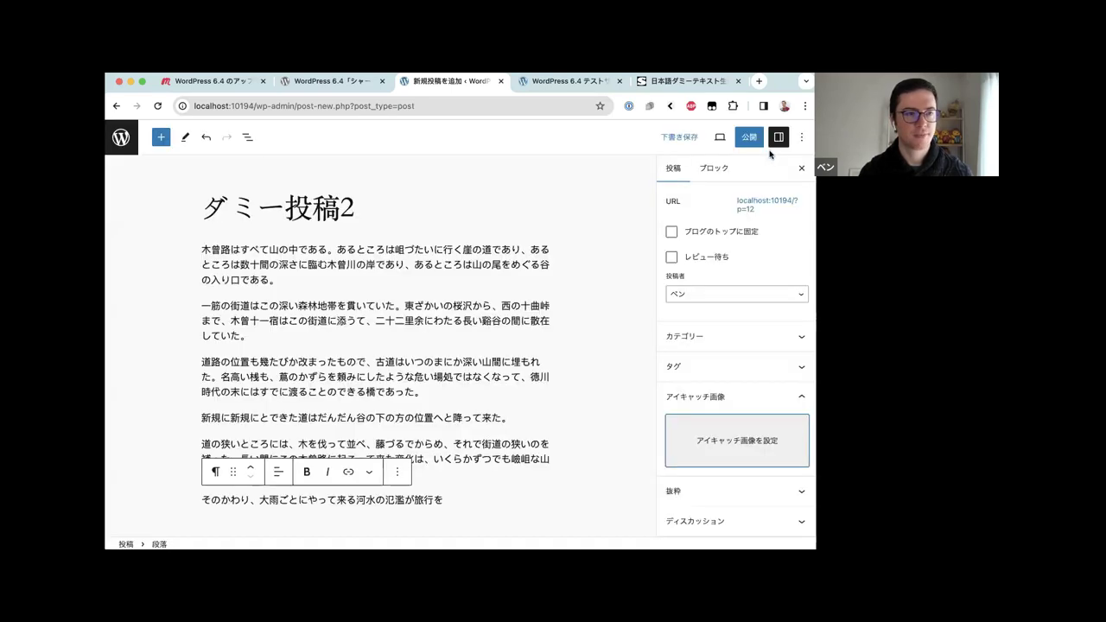
# Insert the Moon photo from the Openverse media collection into ダミー投稿2
pyautogui.click(158, 138)
pyautogui.click(263, 208)
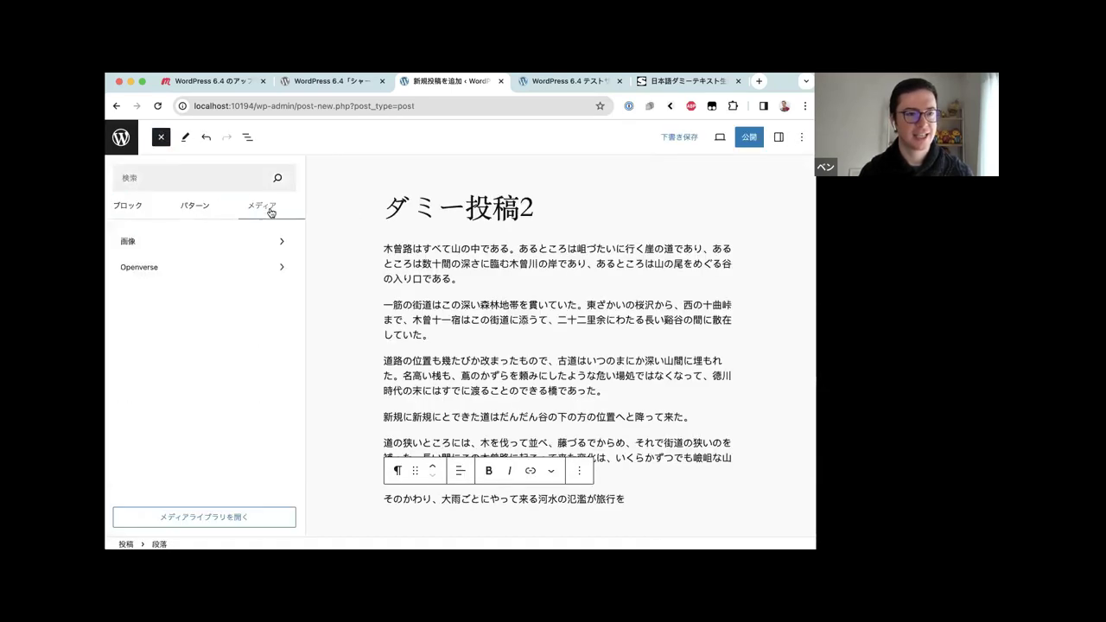
pyautogui.click(184, 273)
pyautogui.scroll(-5, 394, 267)
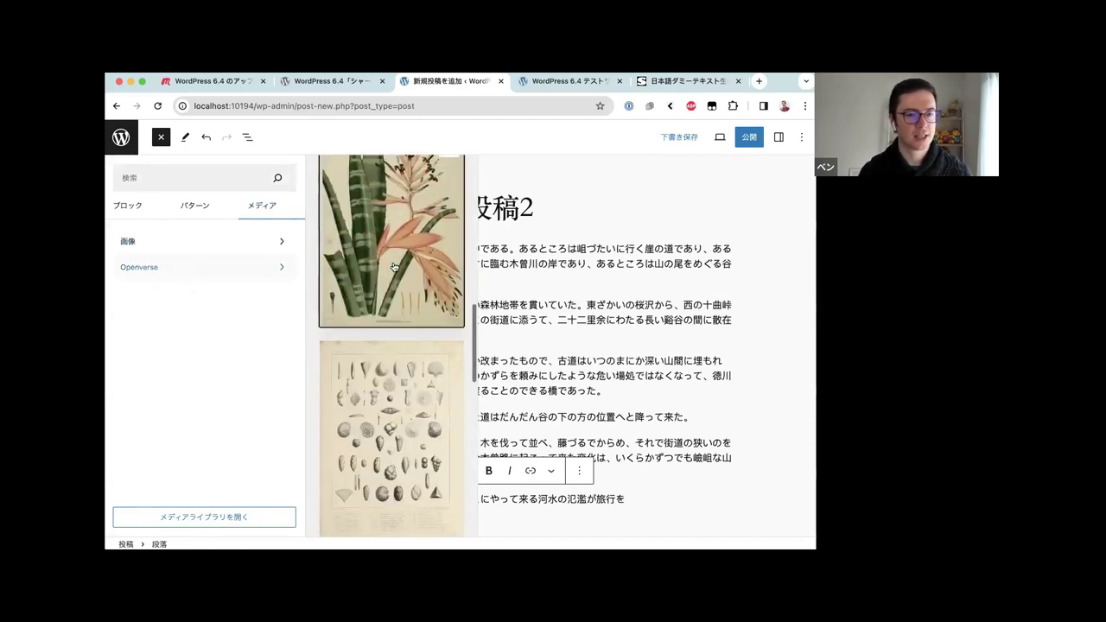
pyautogui.scroll(-1, 394, 267)
pyautogui.scroll(4, 397, 293)
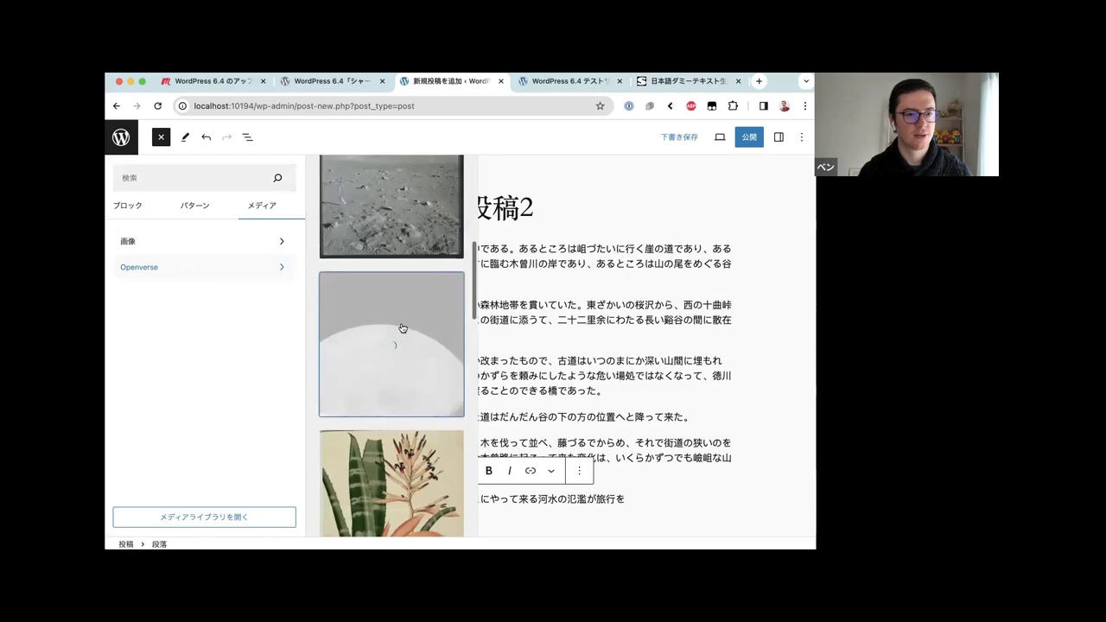
pyautogui.click(600, 316)
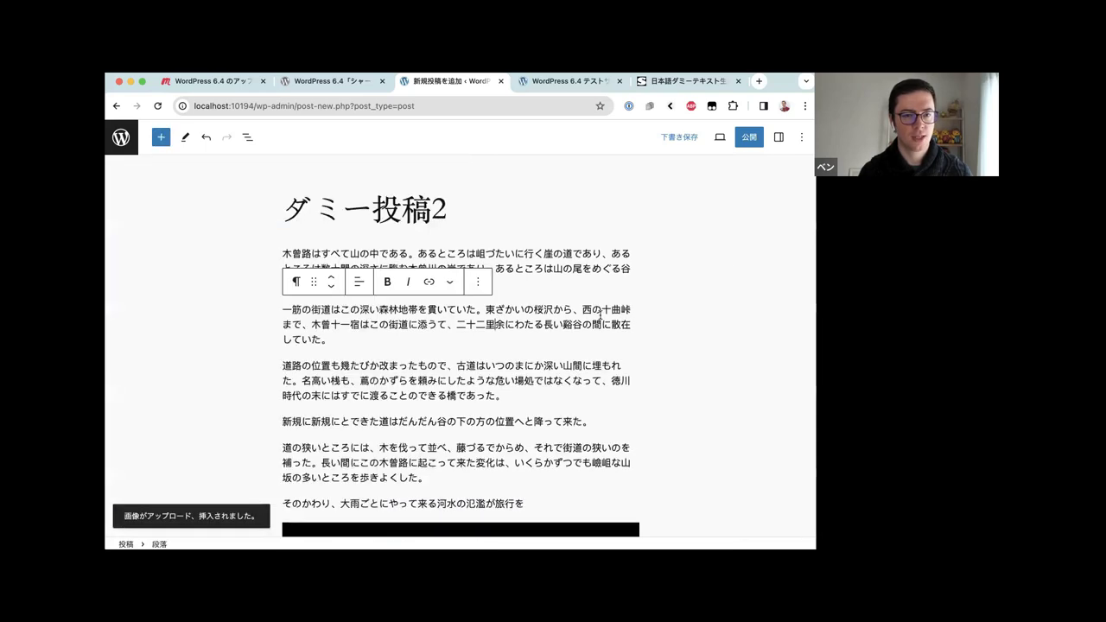
# Delete the Moon photo block below the last paragraph of the post
pyautogui.scroll(-3, 583, 380)
pyautogui.click(511, 410)
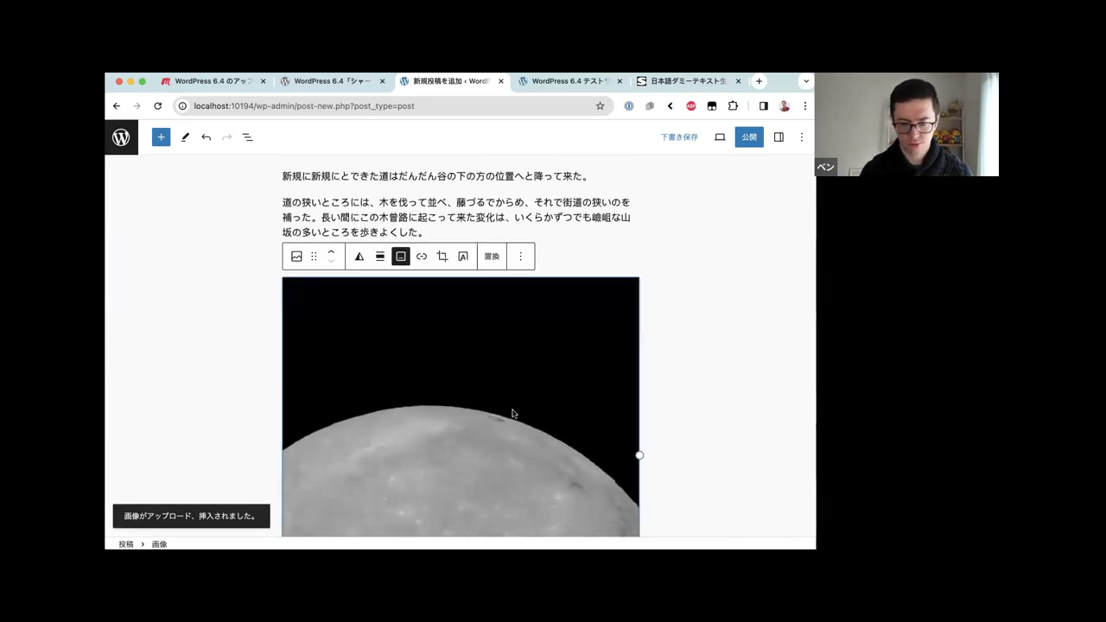
pyautogui.press('BackSpace')
# Set the Moon photo from the media library as the featured image of ダミー投稿2 and publish the post
pyautogui.click(779, 137)
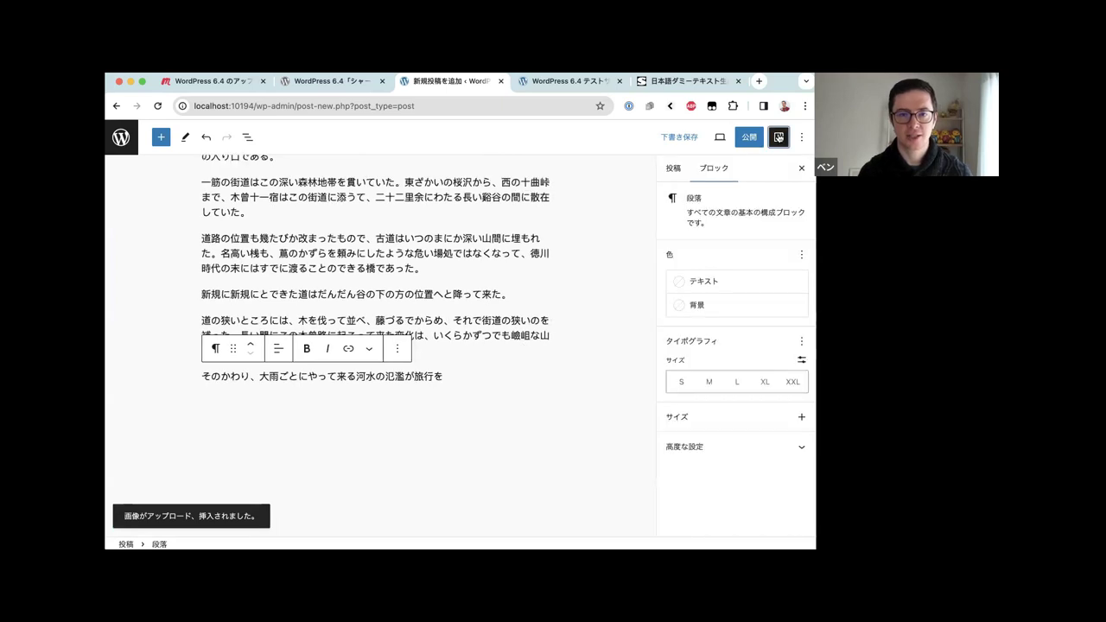
pyautogui.click(672, 167)
pyautogui.scroll(-3, 741, 470)
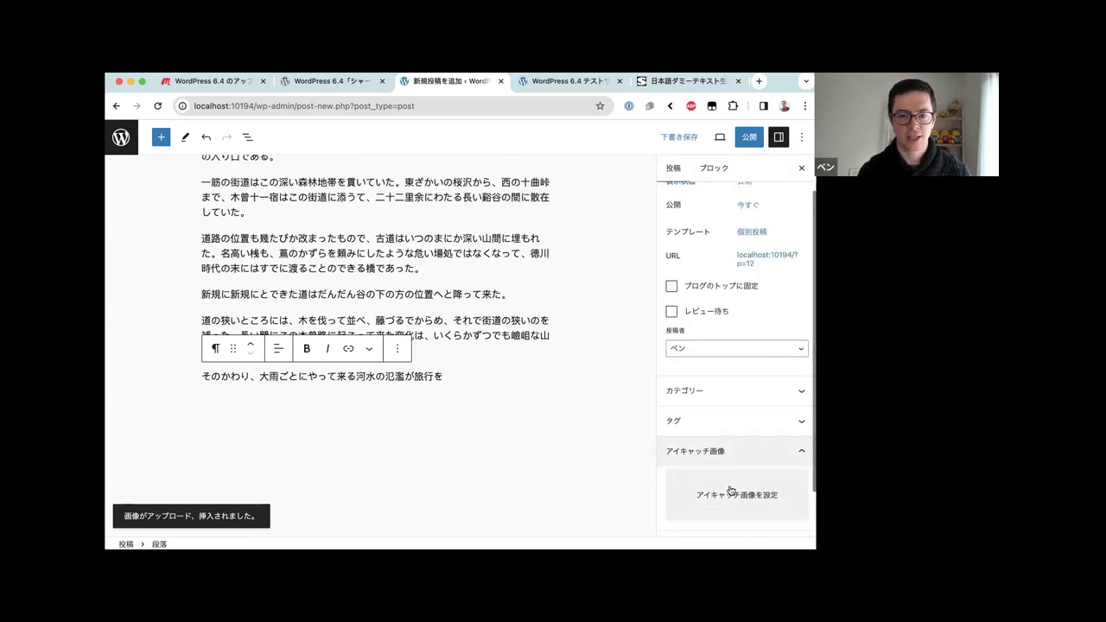
pyautogui.click(703, 437)
pyautogui.click(140, 270)
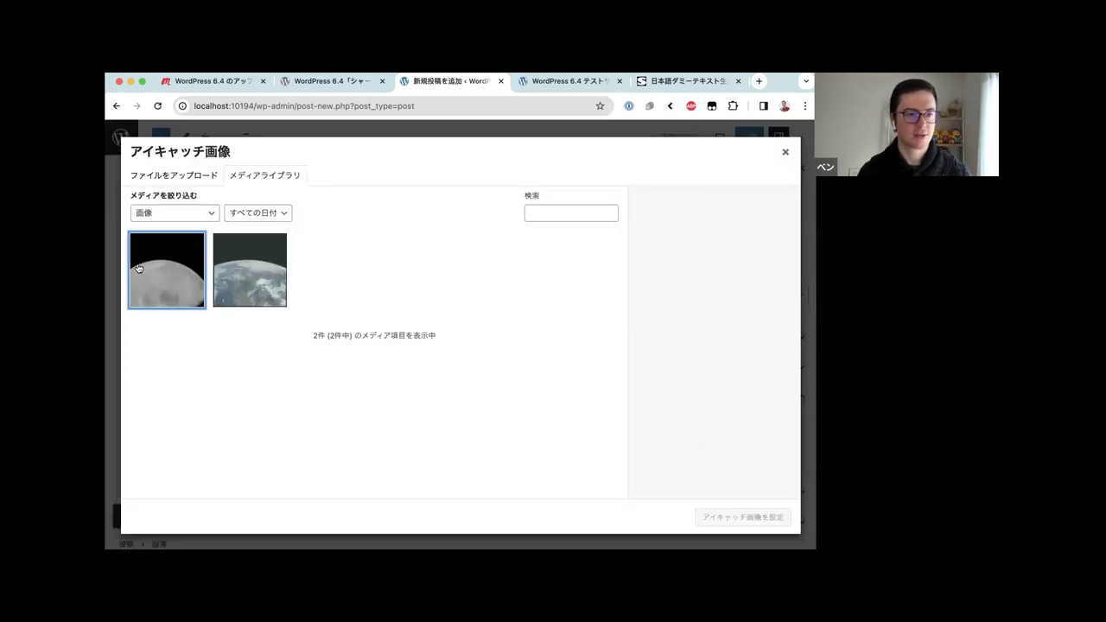
pyautogui.click(742, 516)
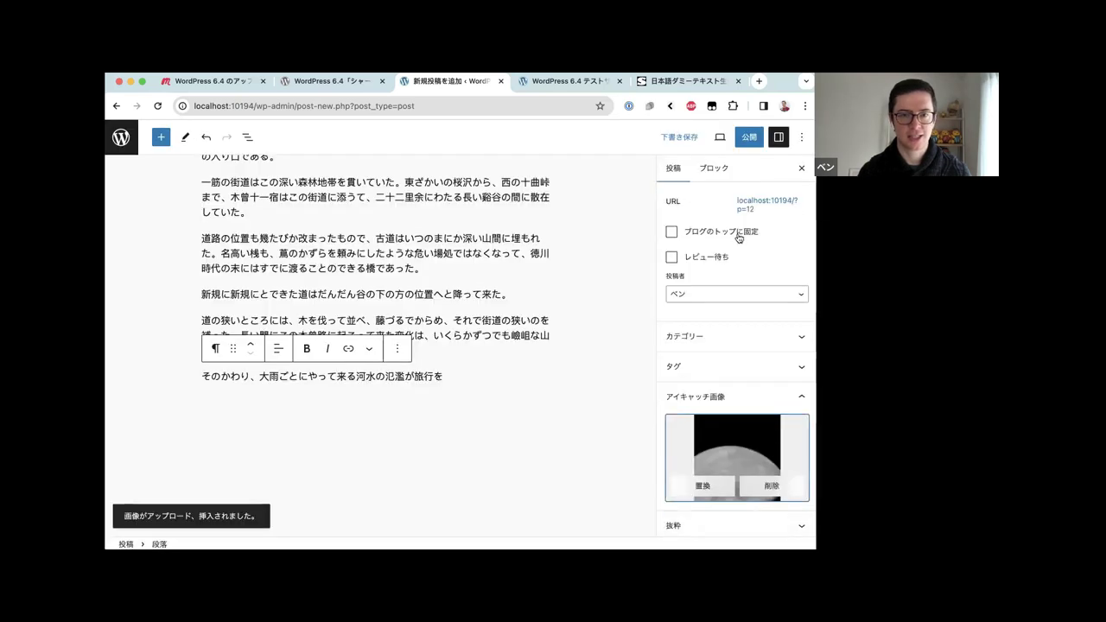
pyautogui.click(749, 137)
pyautogui.click(700, 136)
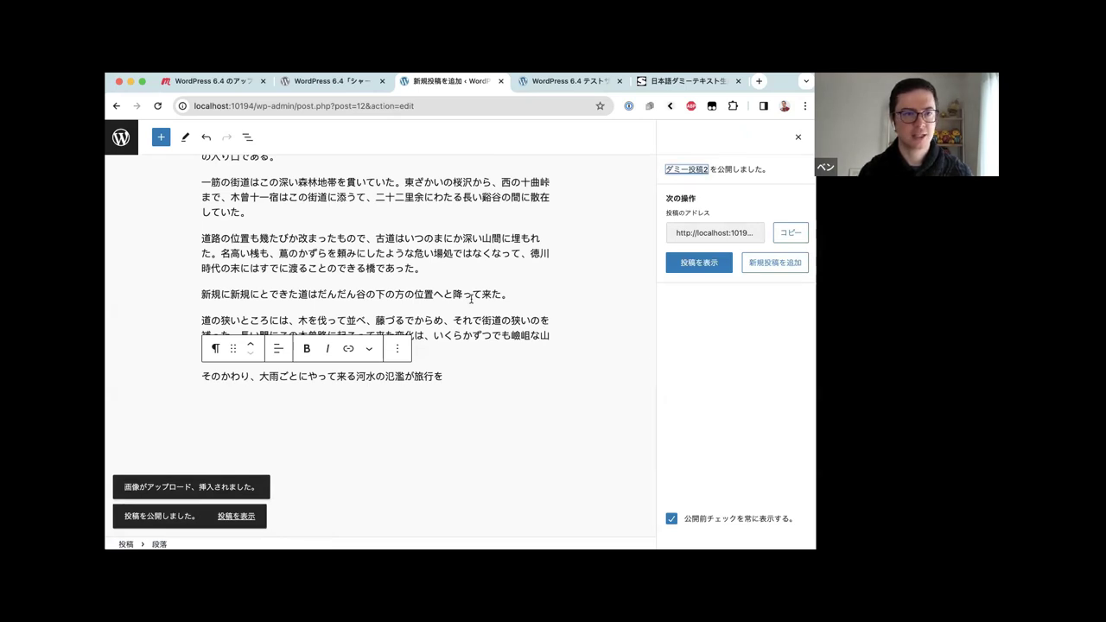
# Create another new post titled "ダミー投稿3"
pyautogui.click(792, 265)
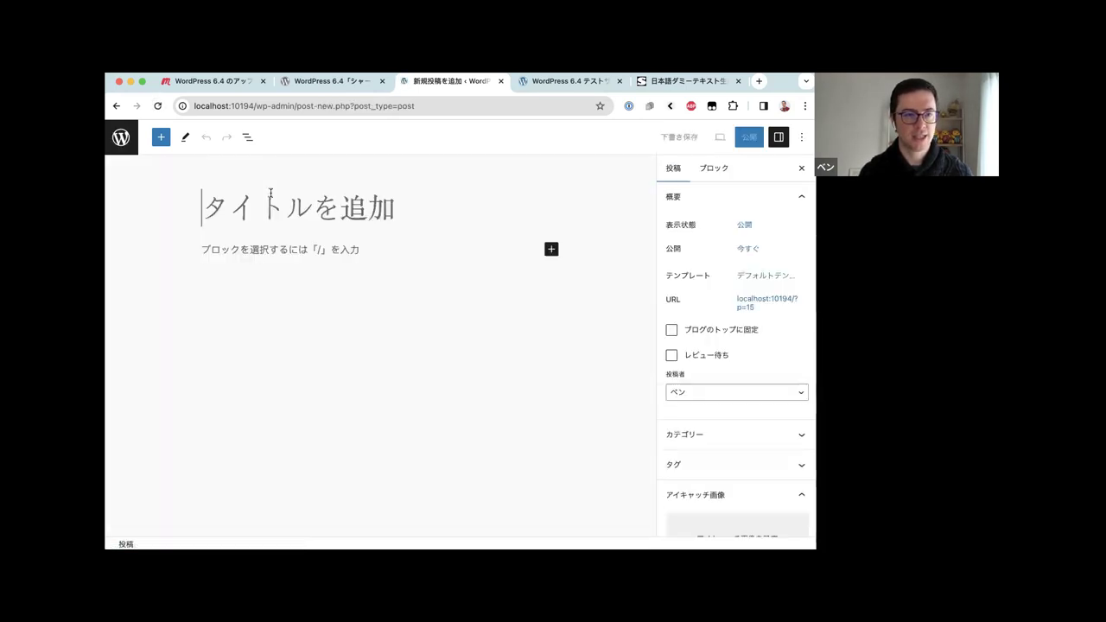
pyautogui.write('ダミー等')
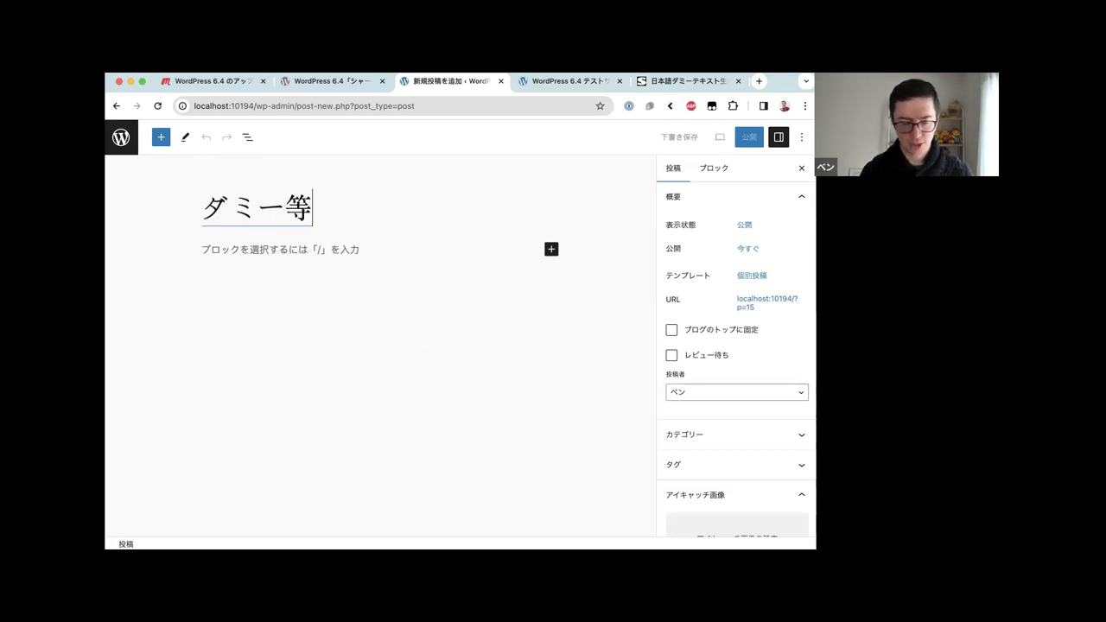
pyautogui.press('space')
pyautogui.press('Return')
pyautogui.write('3')
pyautogui.press('Return')
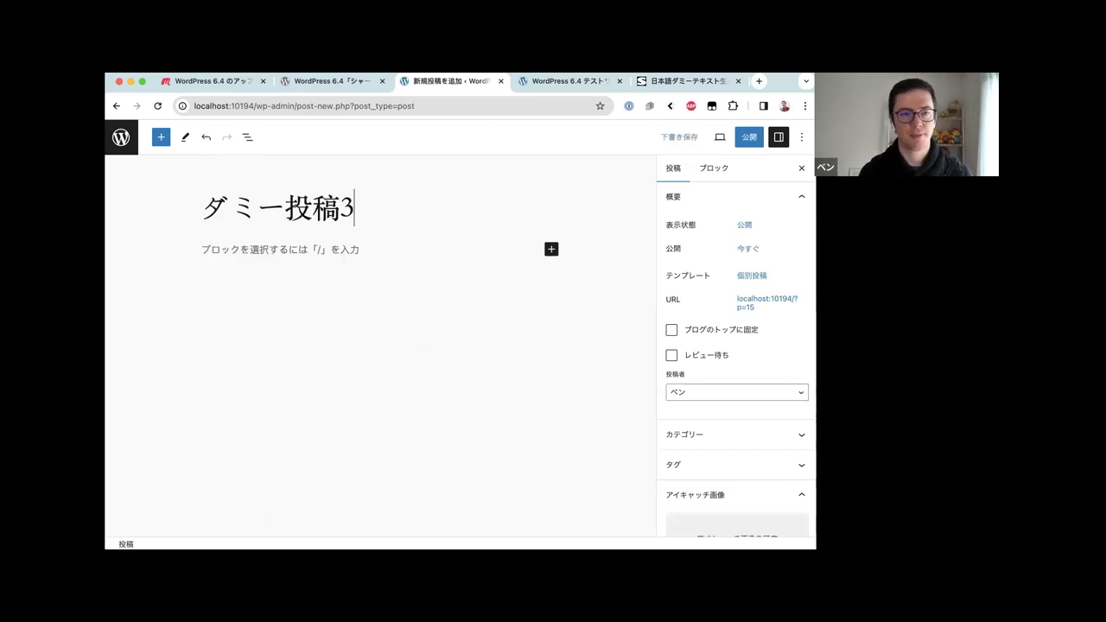
# Generate dummy text from 「日本国憲法」 in the Japanese dummy text generator and paste all of it into the body of ダミー投稿3
pyautogui.click(691, 82)
pyautogui.click(207, 244)
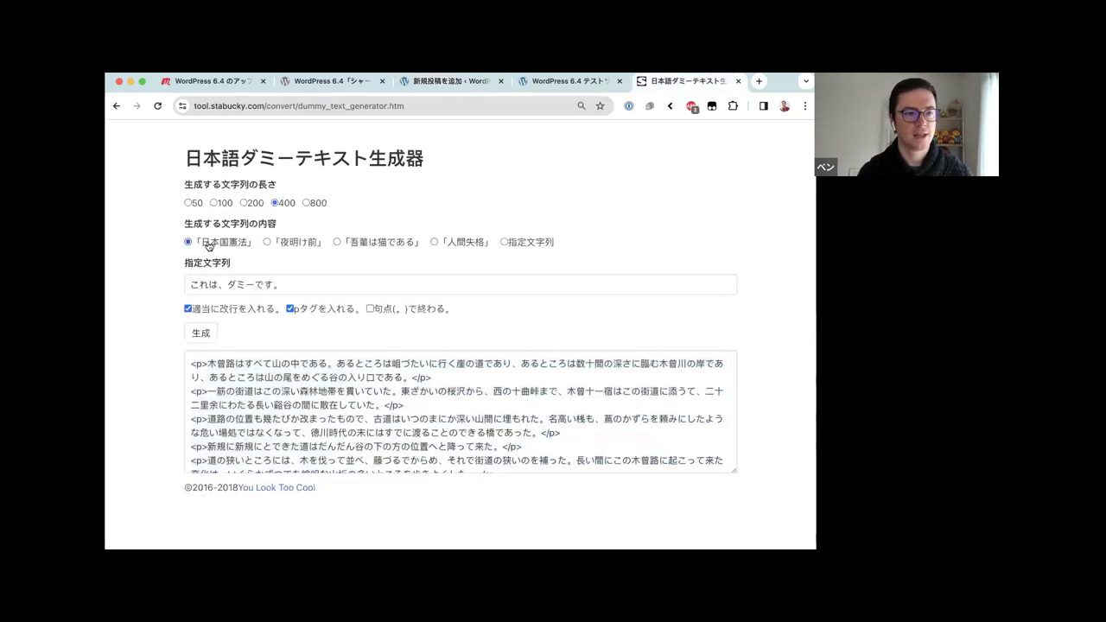
pyautogui.click(216, 333)
pyautogui.click(273, 391)
pyautogui.press('super+a')
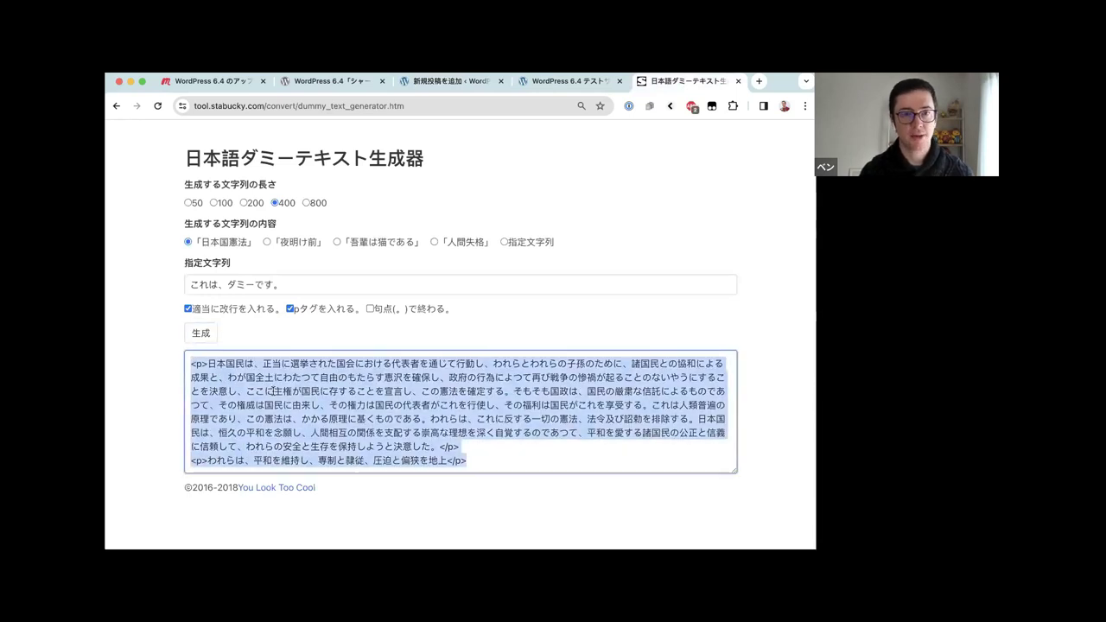
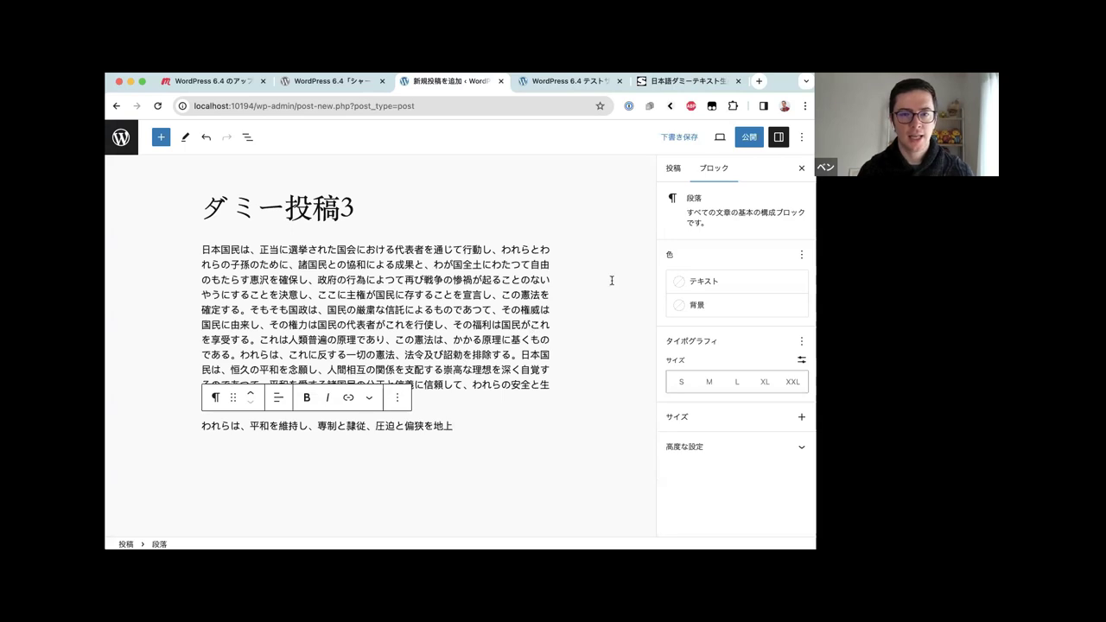
# Insert the spacecraft equipment photo from Openverse as an image block below the last paragraph of ダミー投稿3
pyautogui.click(669, 168)
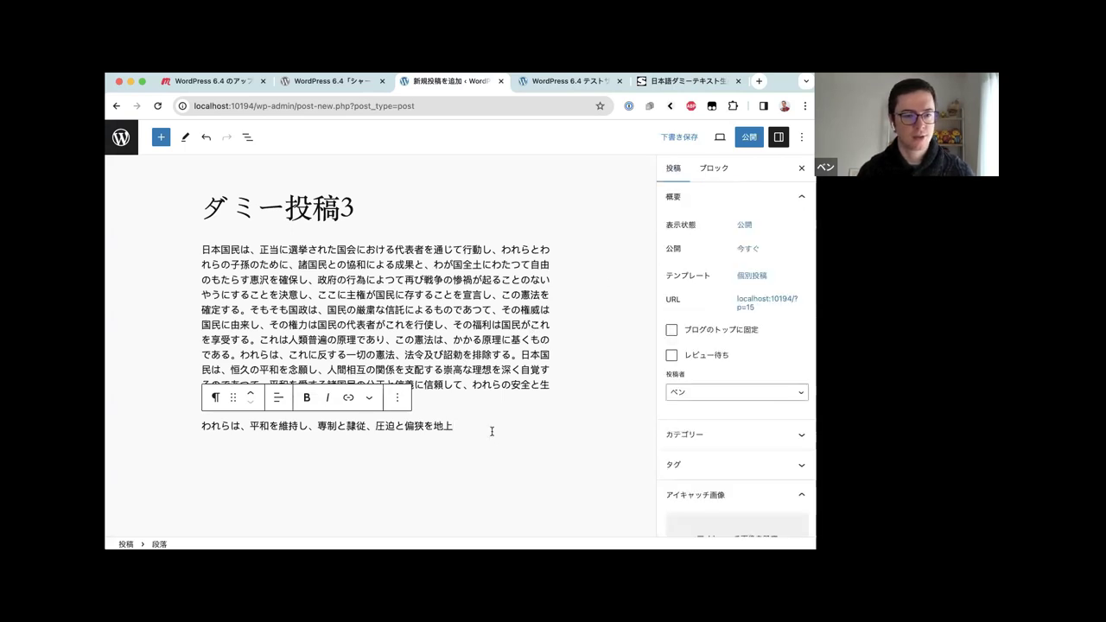
pyautogui.press('Return')
pyautogui.click(160, 134)
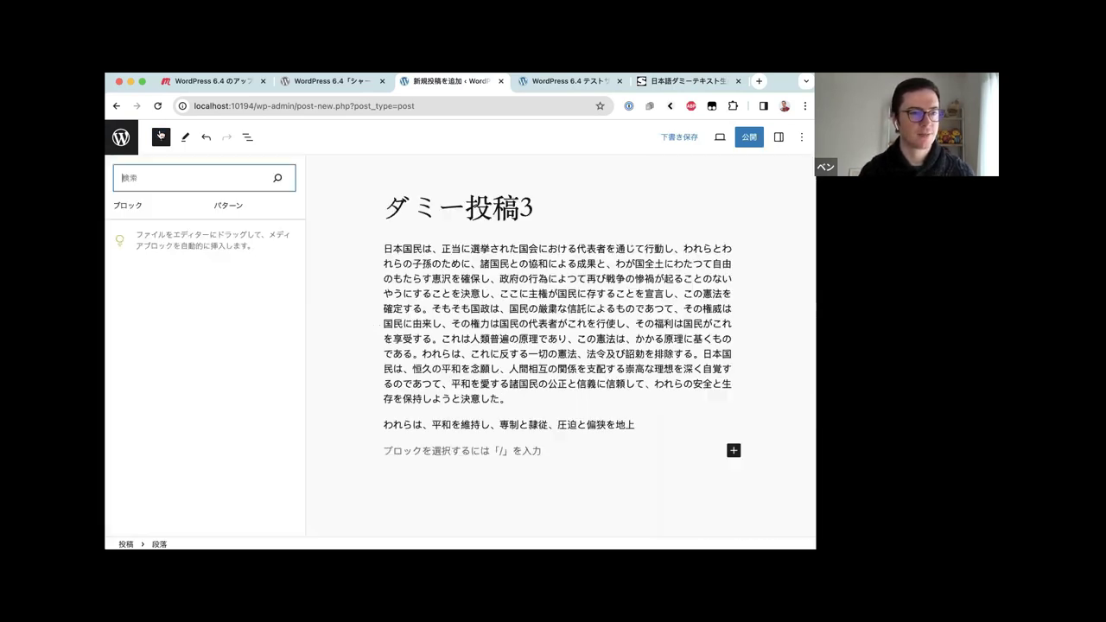
pyautogui.click(240, 207)
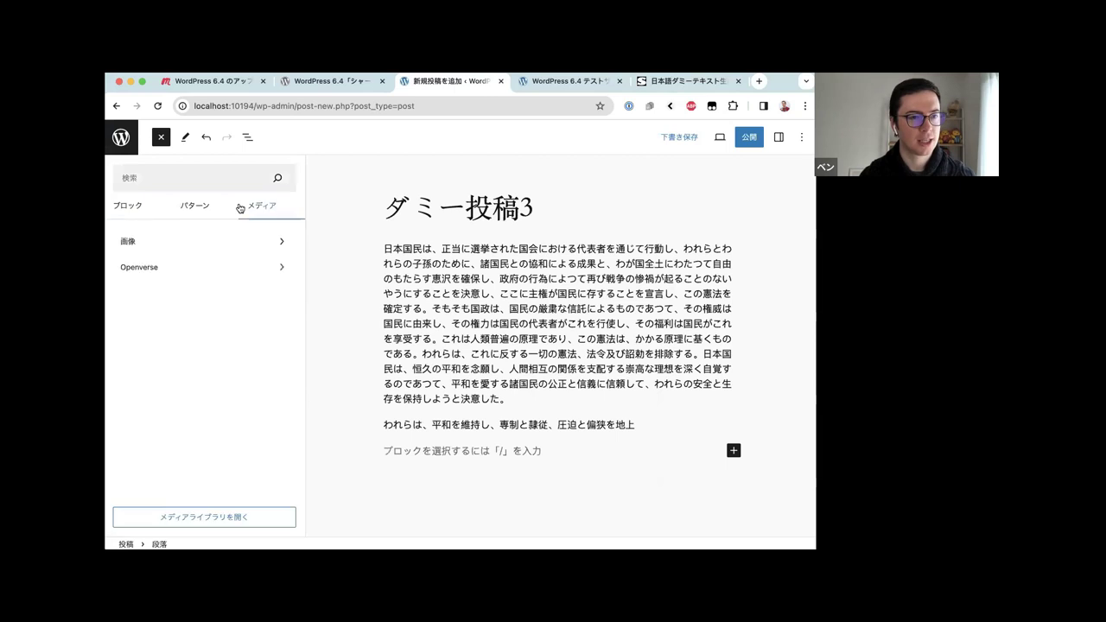
pyautogui.click(210, 266)
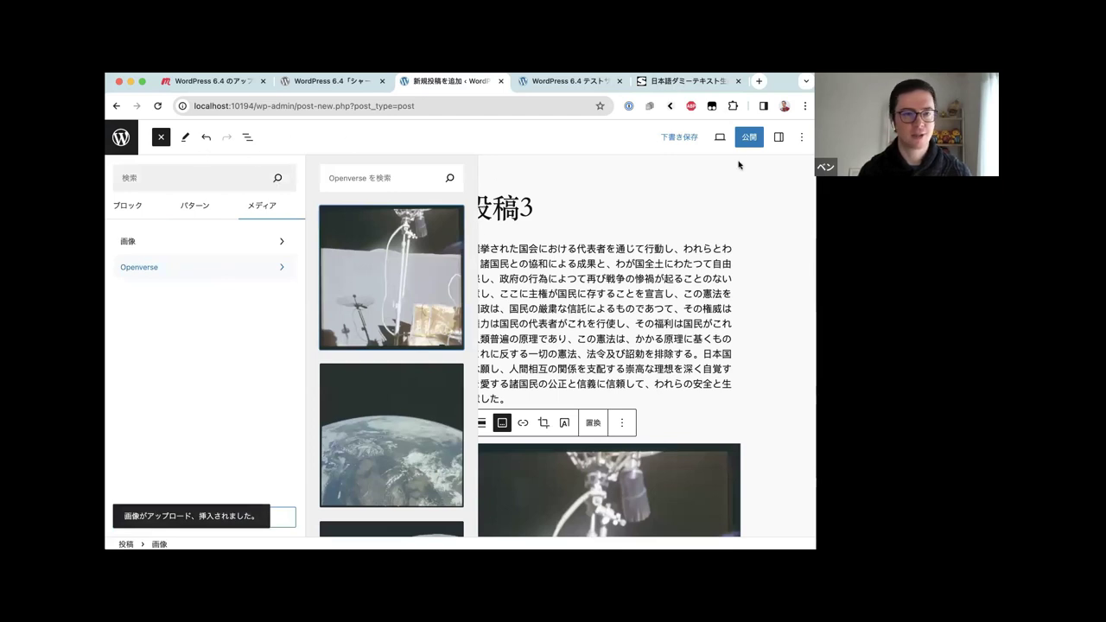
pyautogui.click(780, 136)
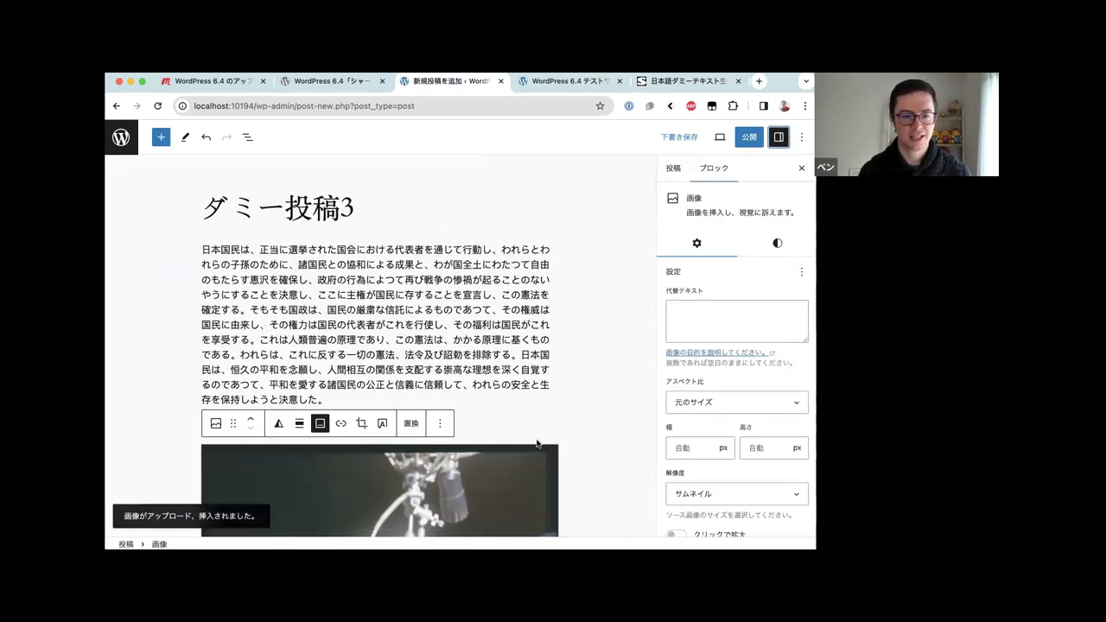
# Undo the insertion of the Openverse photo and the empty paragraph at the end of ダミー投稿3
pyautogui.press('super+z')
pyautogui.press('super+shift+z')
pyautogui.press('super+z')
pyautogui.press('super+z')
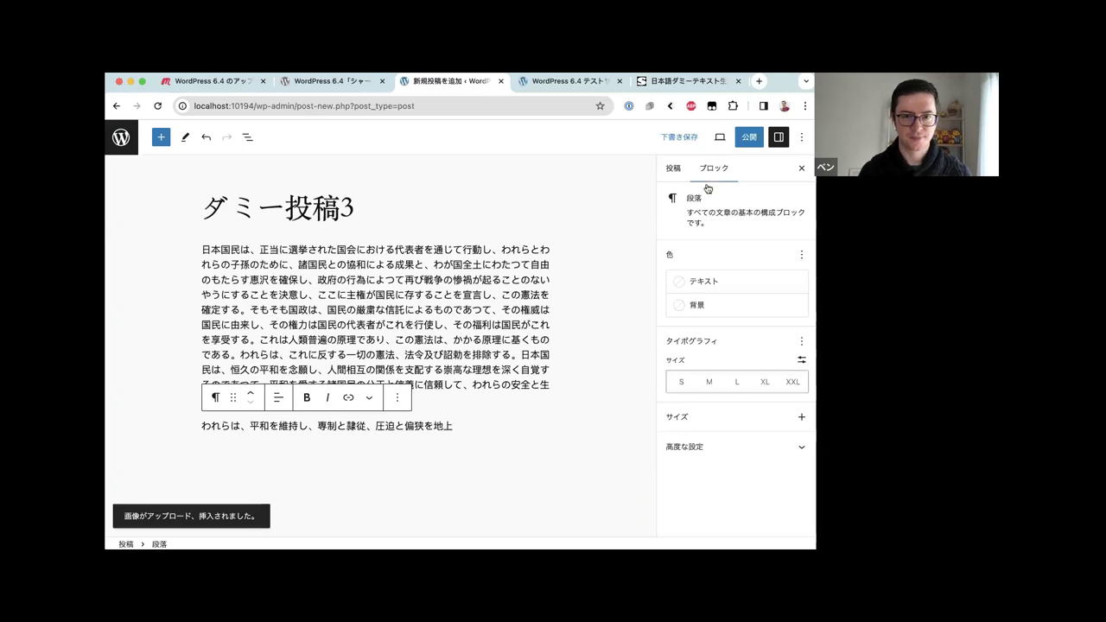
# Set image-2.jpeg from the media library as the featured image of ダミー投稿3 and publish the post
pyautogui.click(673, 168)
pyautogui.scroll(-2, 735, 329)
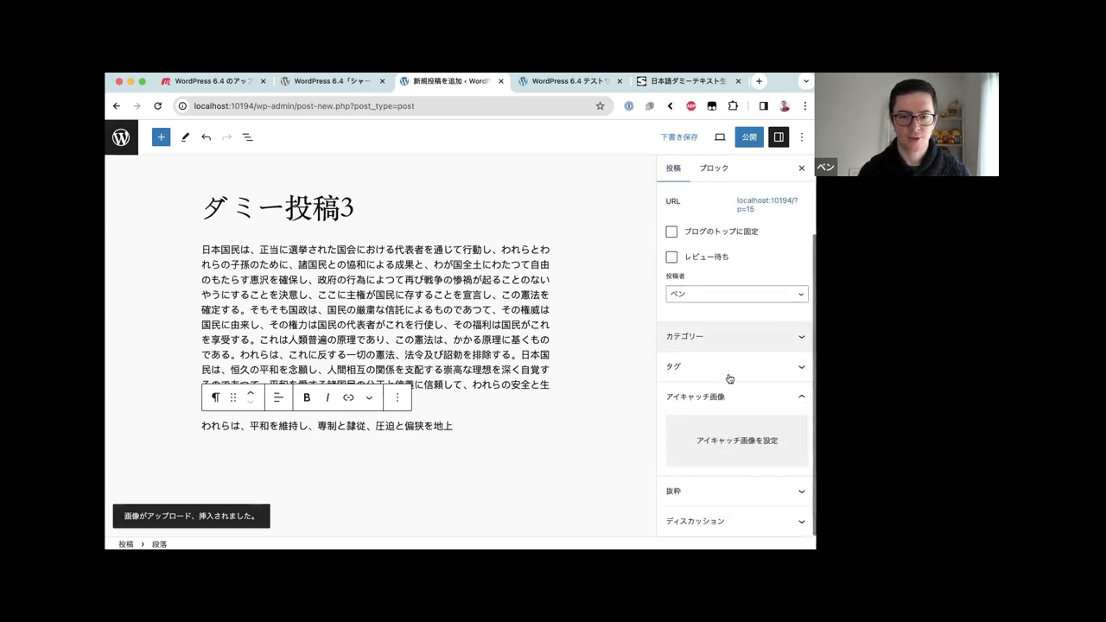
pyautogui.click(734, 441)
pyautogui.click(187, 286)
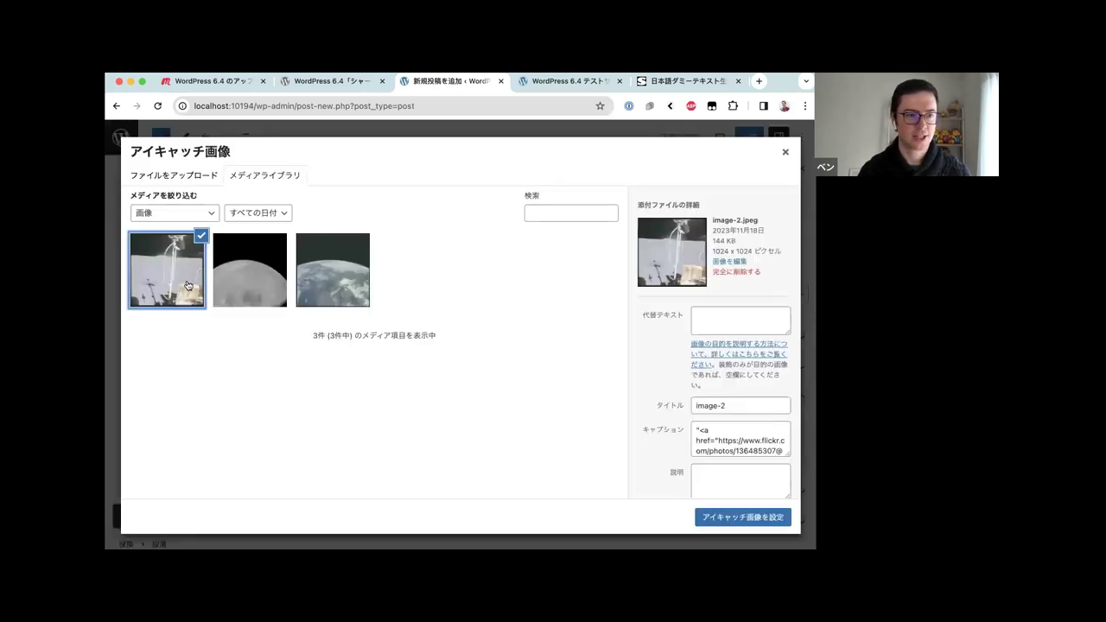
pyautogui.click(763, 516)
pyautogui.click(745, 138)
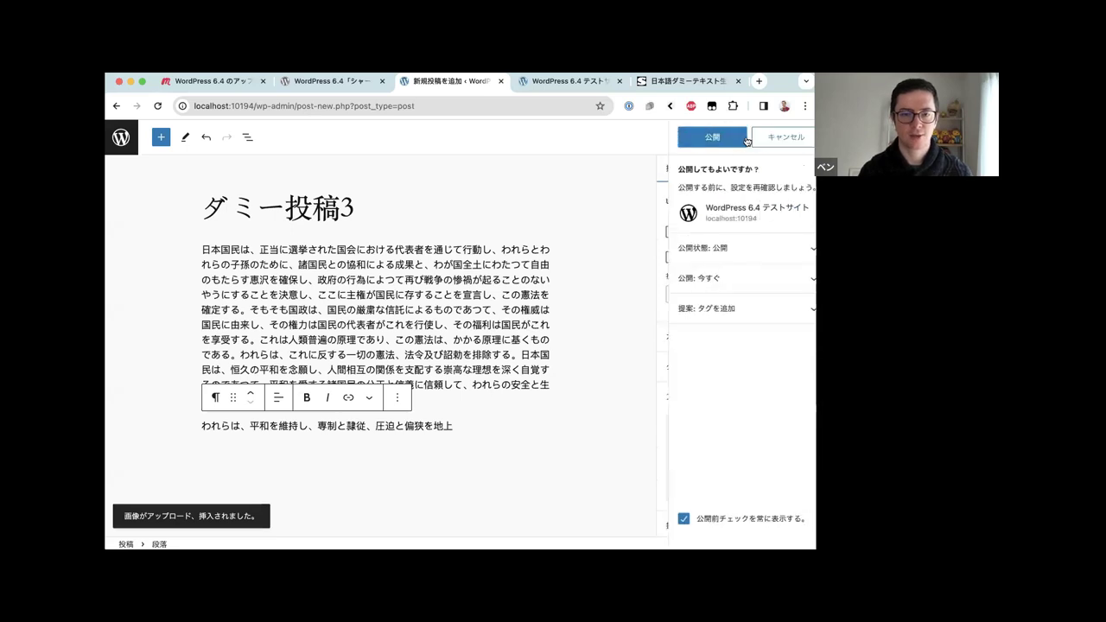
pyautogui.click(704, 137)
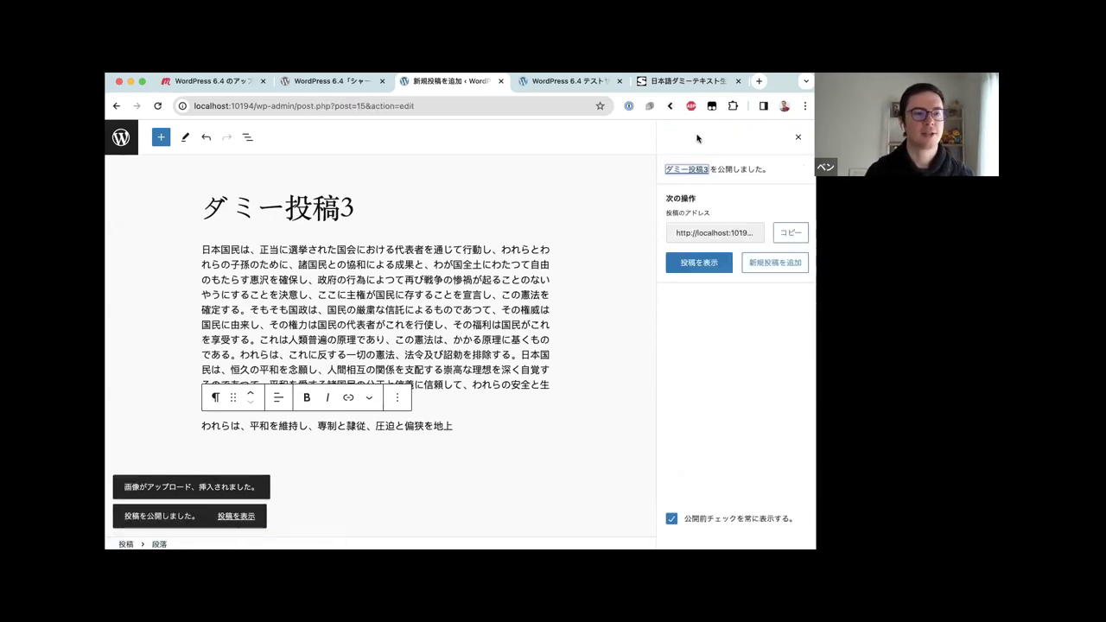
# Return to the list of all posts and view the test site's home page
pyautogui.click(122, 138)
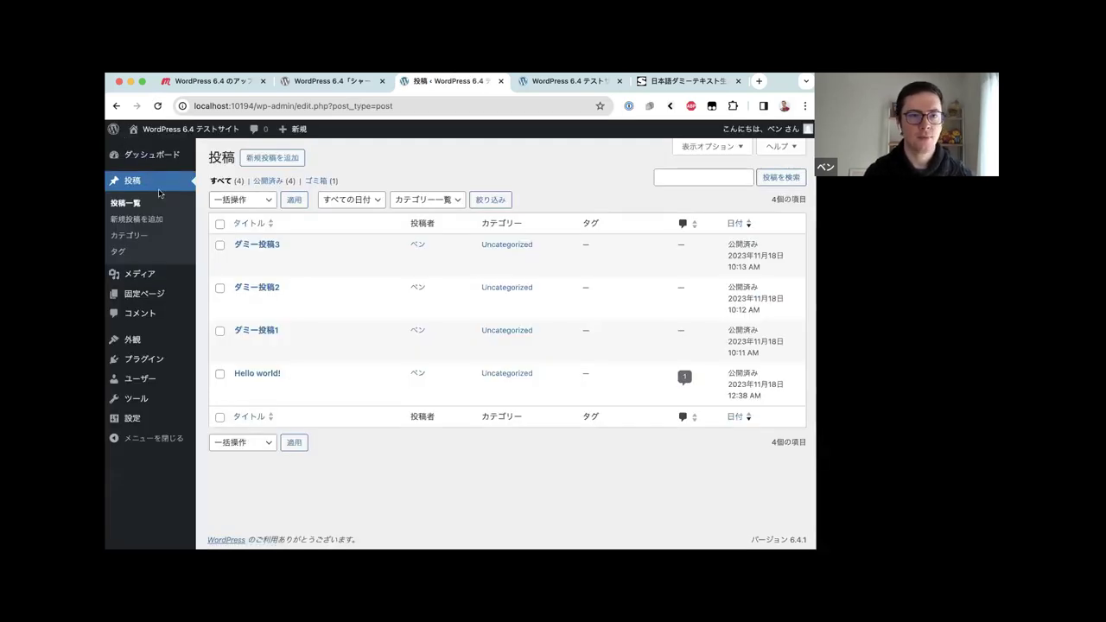
pyautogui.hotkey('ctrl', 'Tab')
pyautogui.scroll(10, 286, 265)
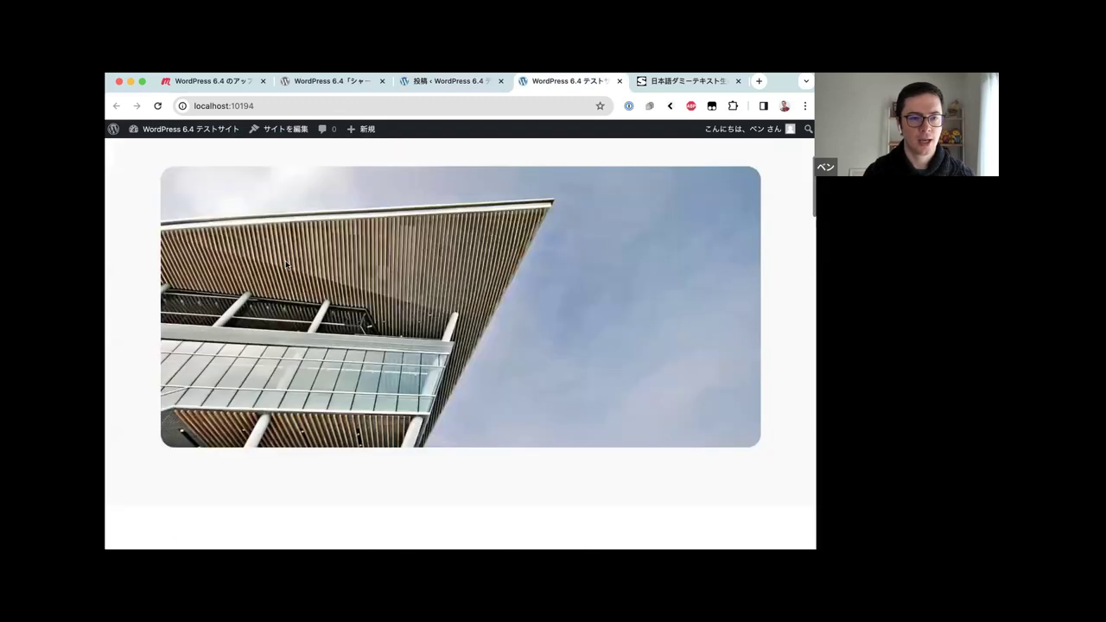
# Read the Twenty Twenty-Four section of the WordPress 6.4 「シャーリー」 release article
pyautogui.hotkey('ctrl', 'shift', 'Tab')
pyautogui.hotkey('ctrl', 'shift', 'Tab')
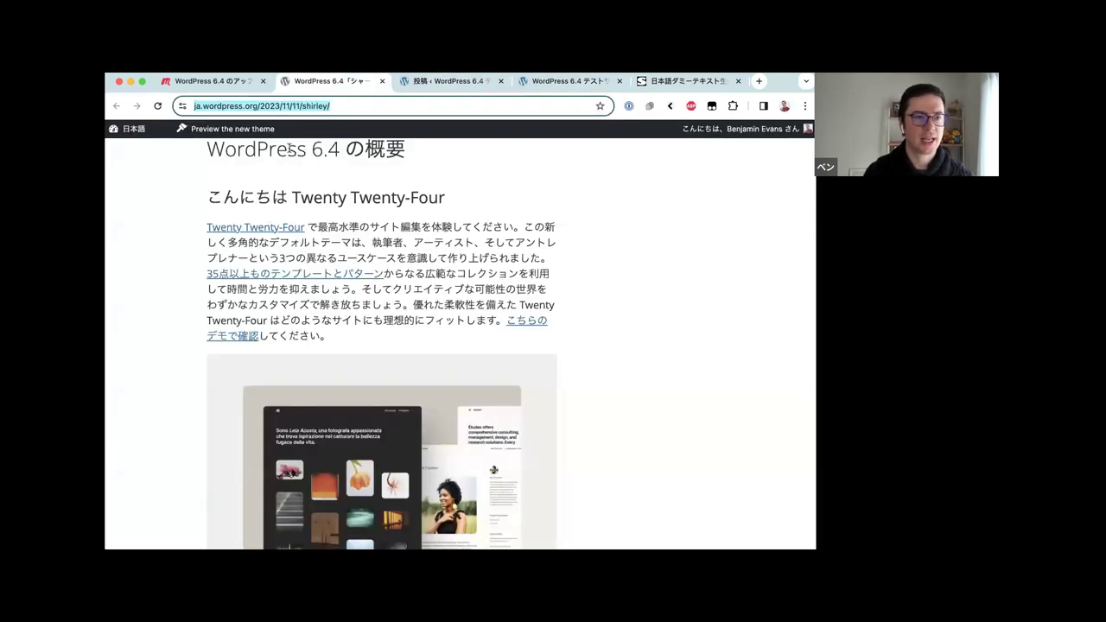
pyautogui.scroll(-1, 294, 205)
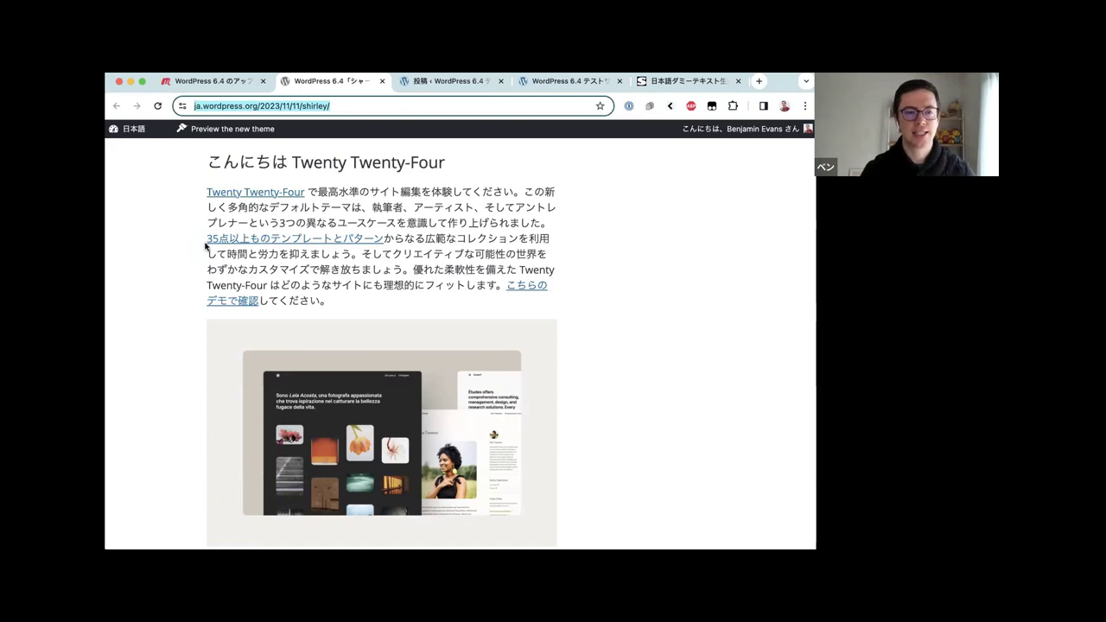
pyautogui.scroll(-1, 206, 247)
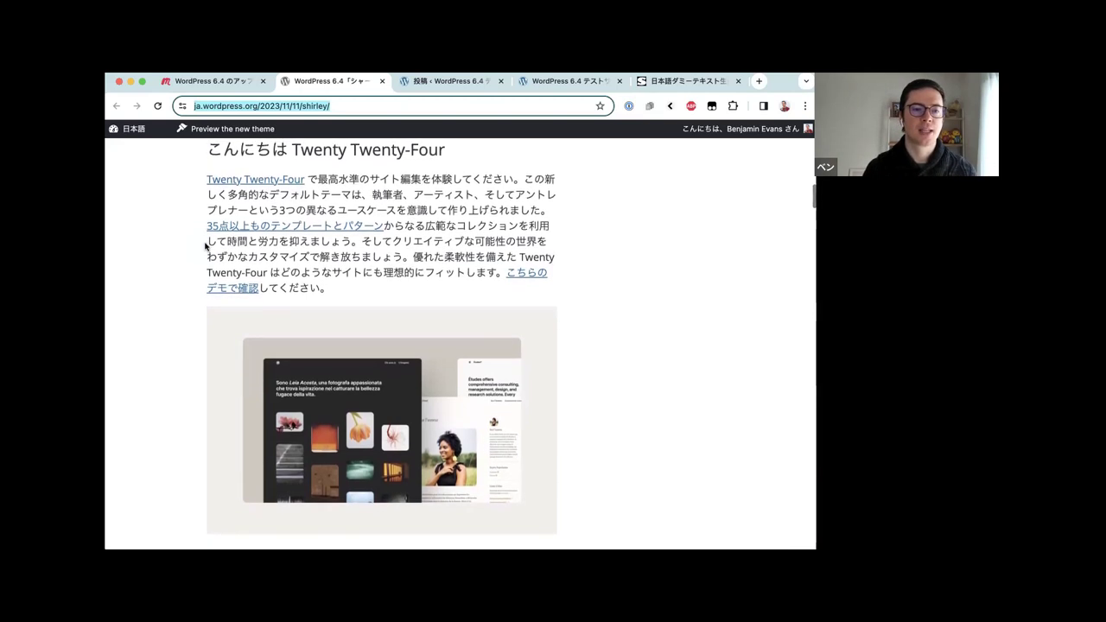
pyautogui.scroll(1, 205, 247)
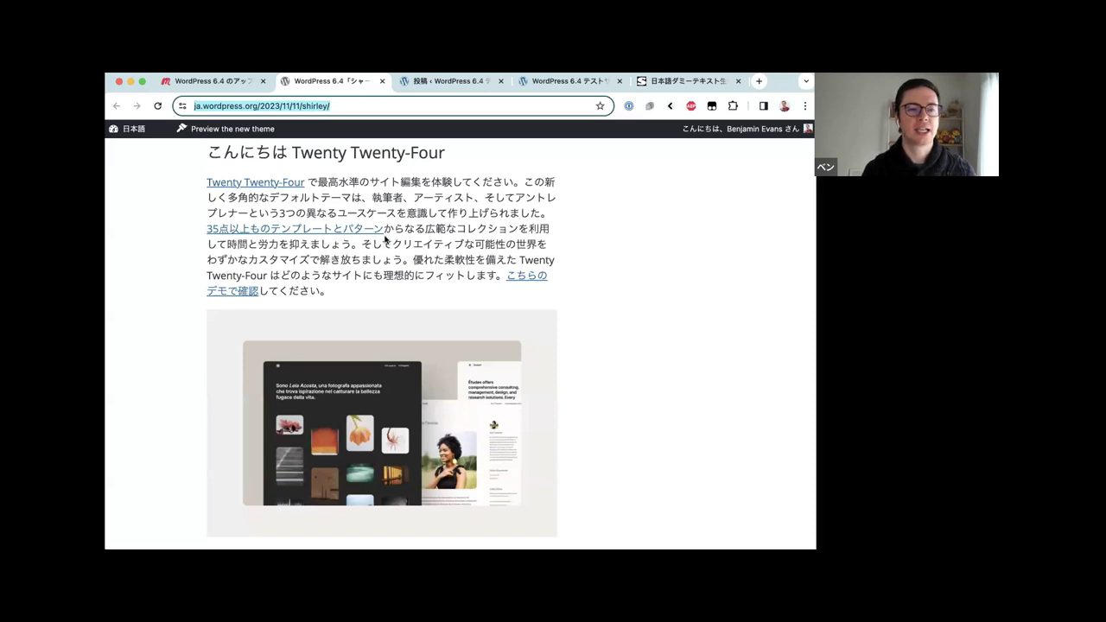
pyautogui.scroll(-2, 385, 239)
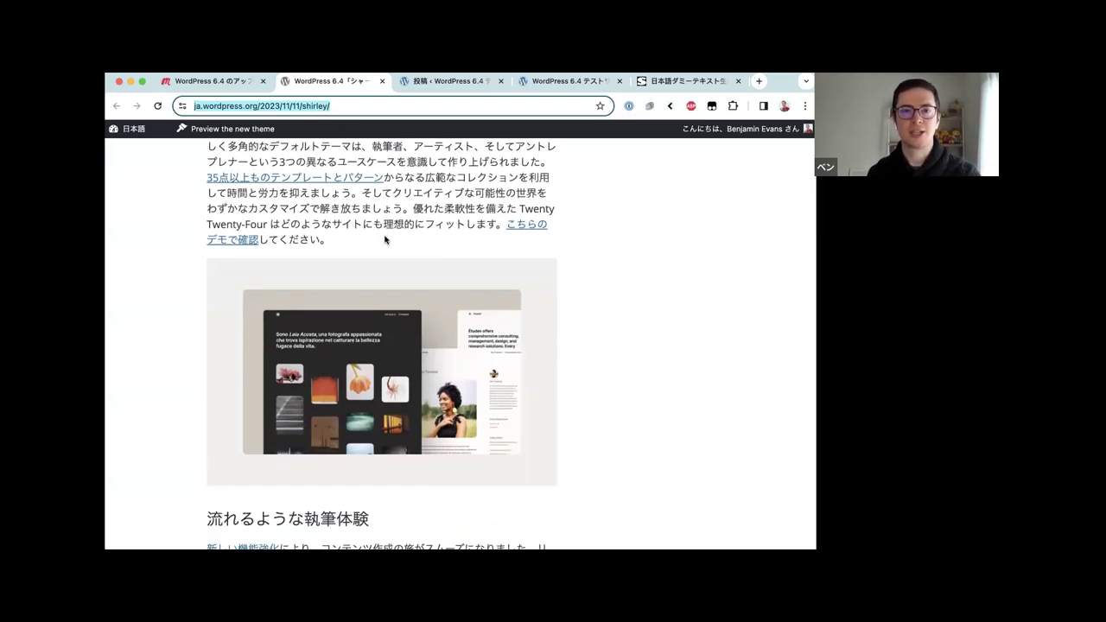
pyautogui.scroll(2, 385, 240)
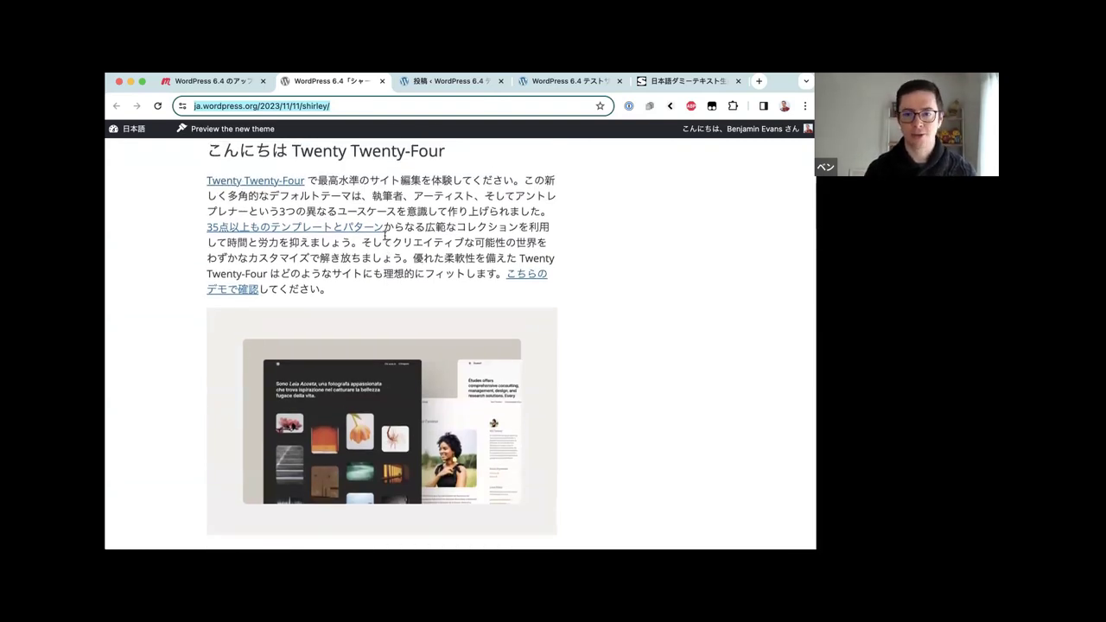
# Open the site editor of the test site and look through the home page preview
pyautogui.hotkey('ctrl', 'Tab')
pyautogui.hotkey('ctrl', 'Tab')
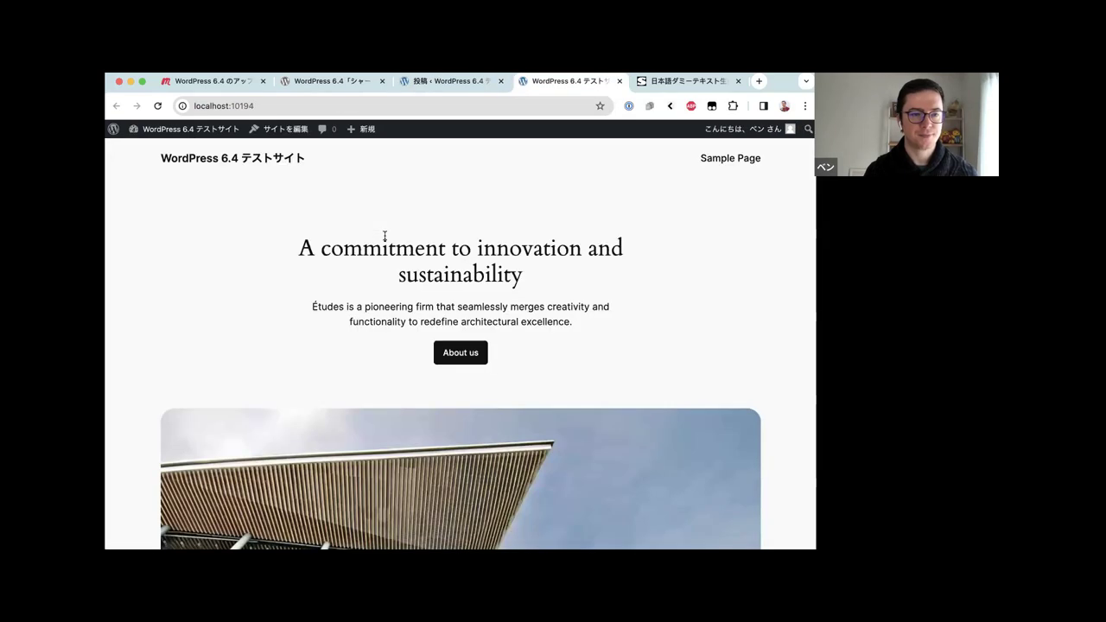
pyautogui.hotkey('ctrl', 'shift', 'Tab')
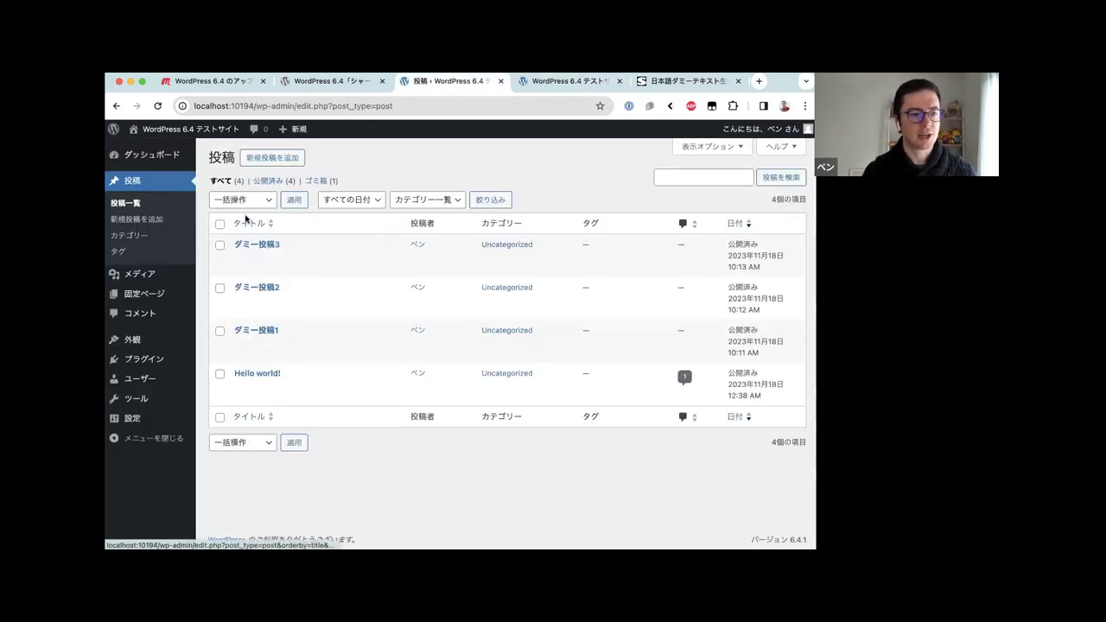
pyautogui.moveTo(137, 341)
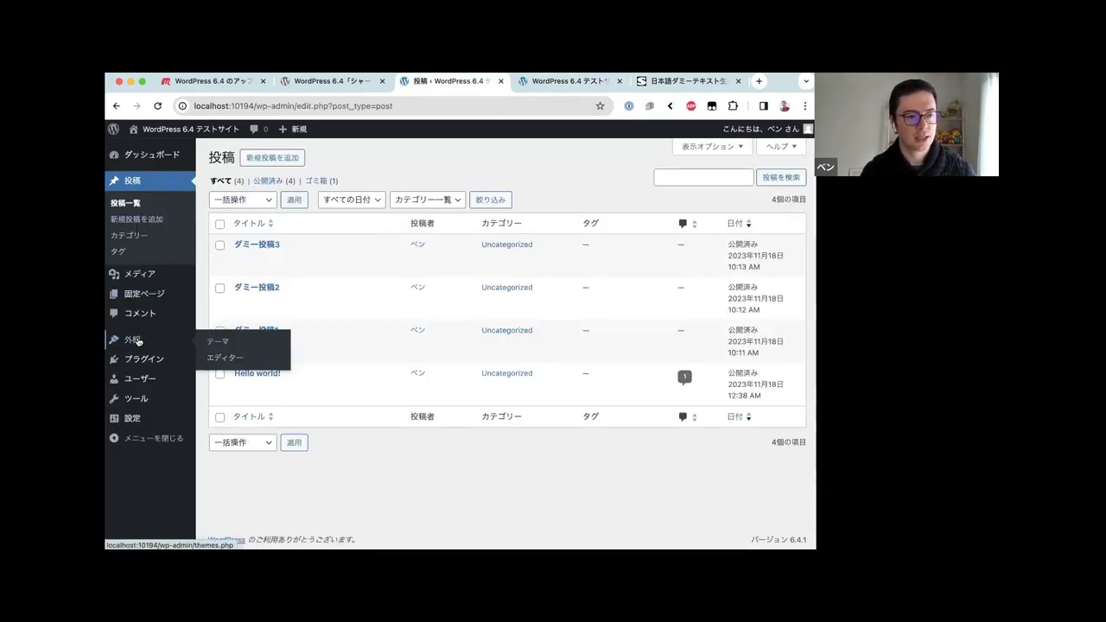
pyautogui.click(229, 358)
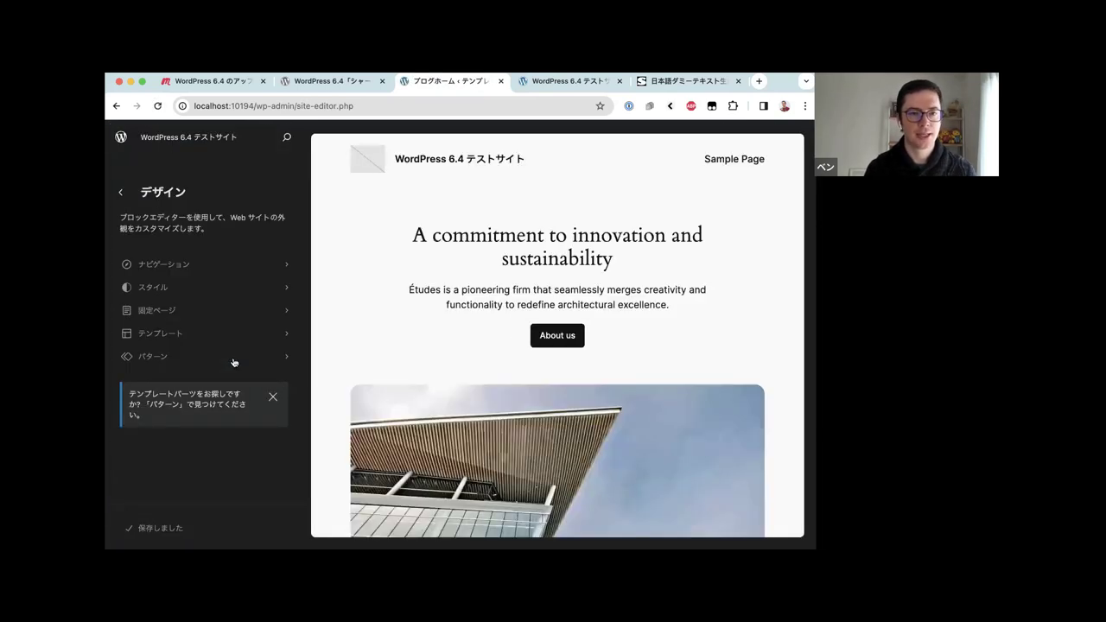
pyautogui.scroll(-10, 429, 243)
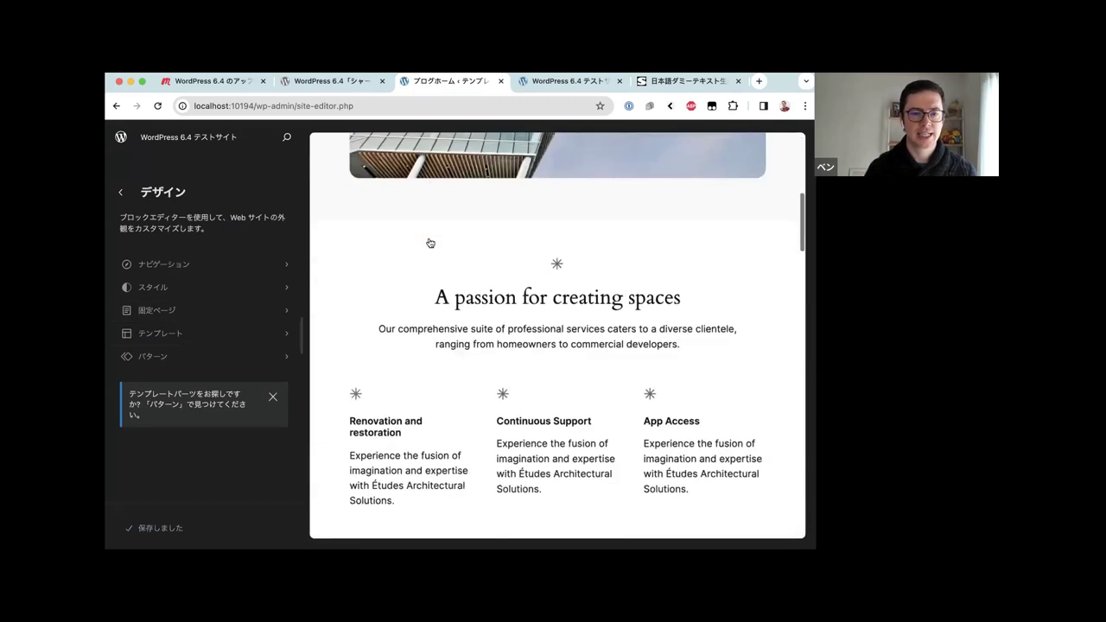
pyautogui.scroll(10, 429, 243)
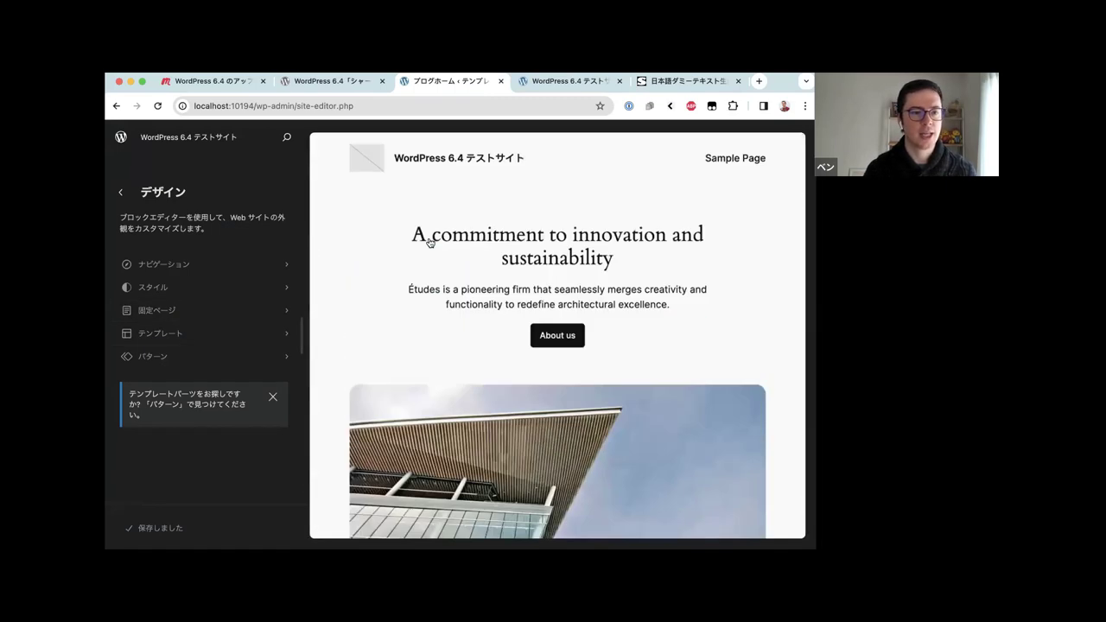
# Browse the theme's template list, preview the Page No Title template and return to the list
pyautogui.click(162, 336)
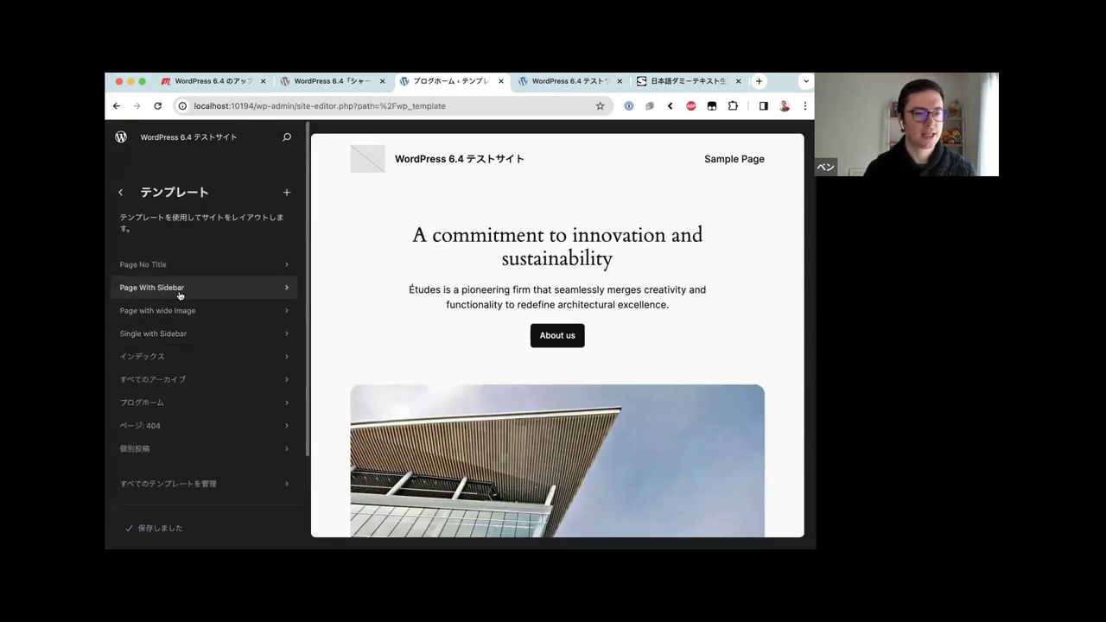
pyautogui.scroll(-2, 178, 293)
pyautogui.scroll(2, 179, 296)
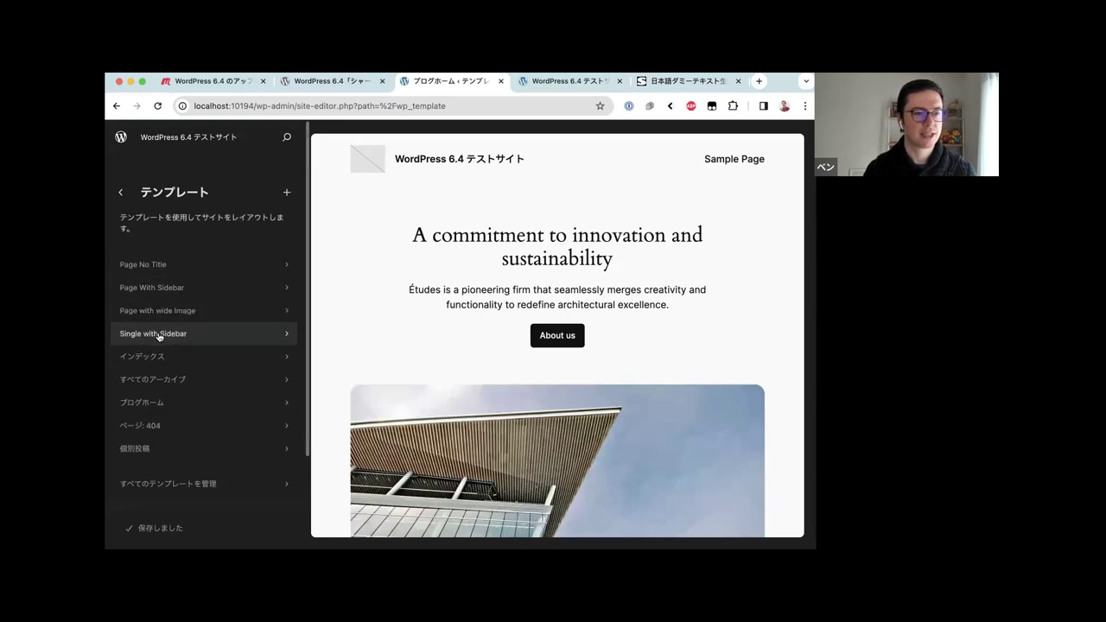
pyautogui.click(178, 270)
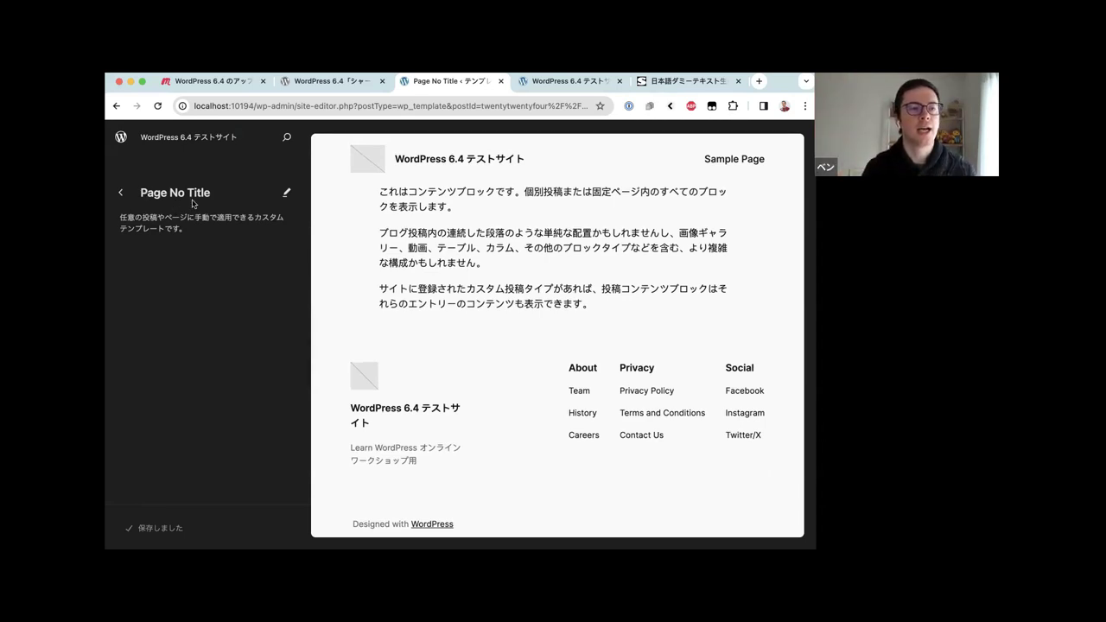
pyautogui.click(122, 194)
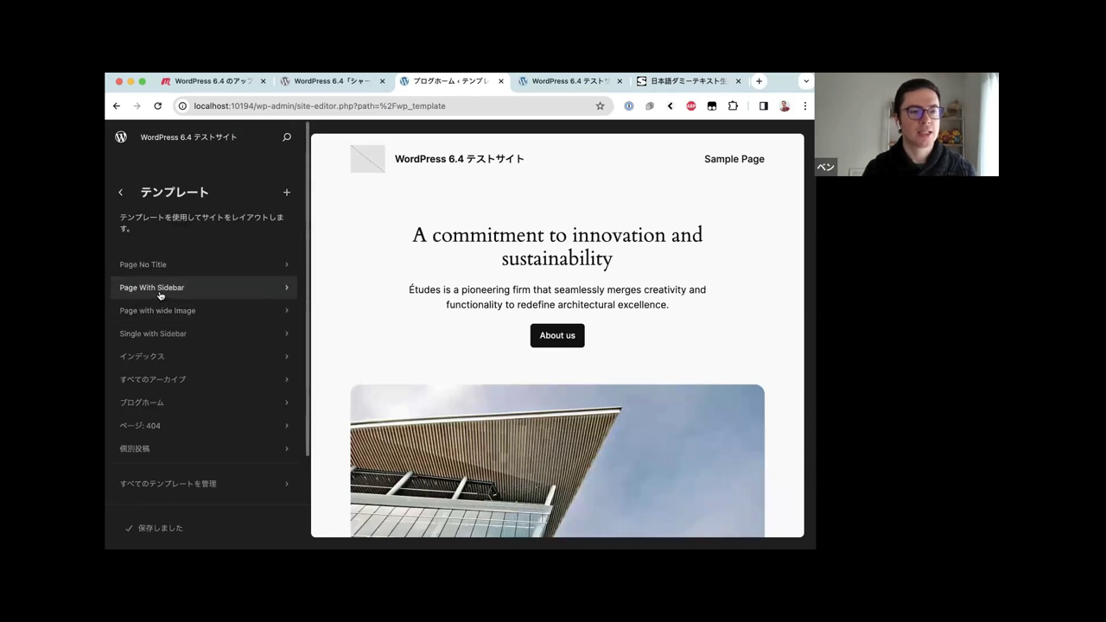
# Preview the Page With Sidebar template and examine its content area and sidebar sections
pyautogui.click(159, 294)
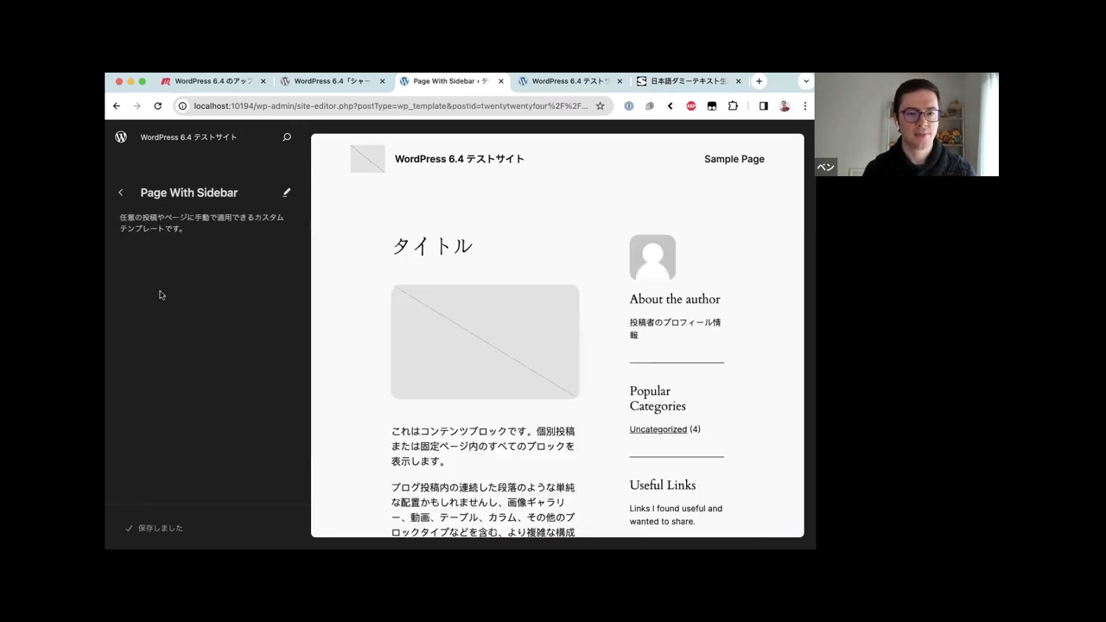
pyautogui.scroll(-8, 526, 299)
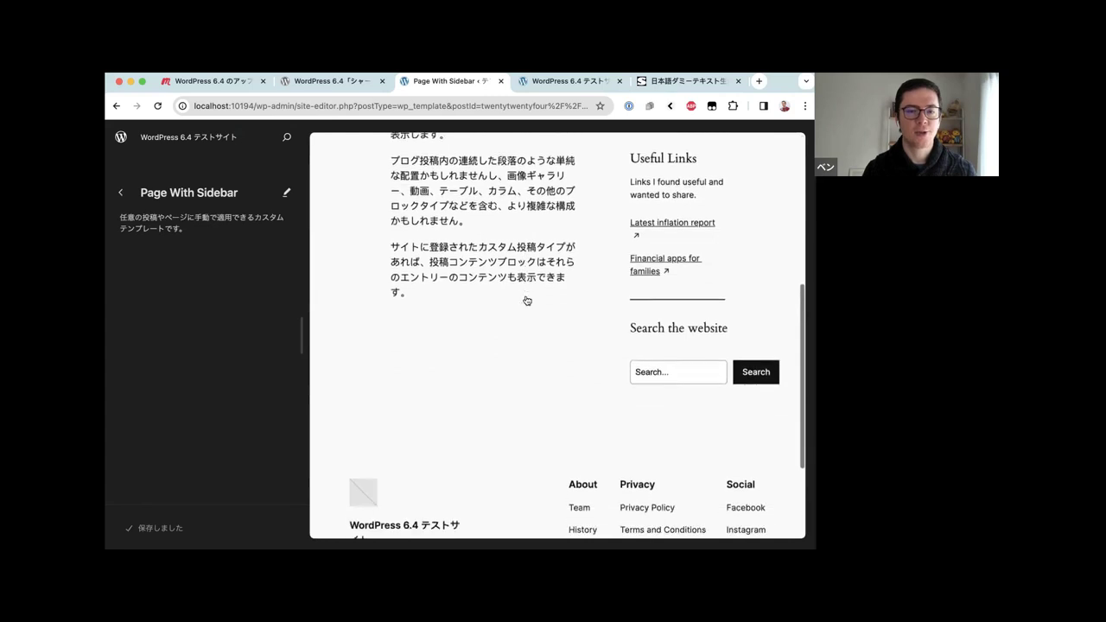
pyautogui.scroll(5, 525, 301)
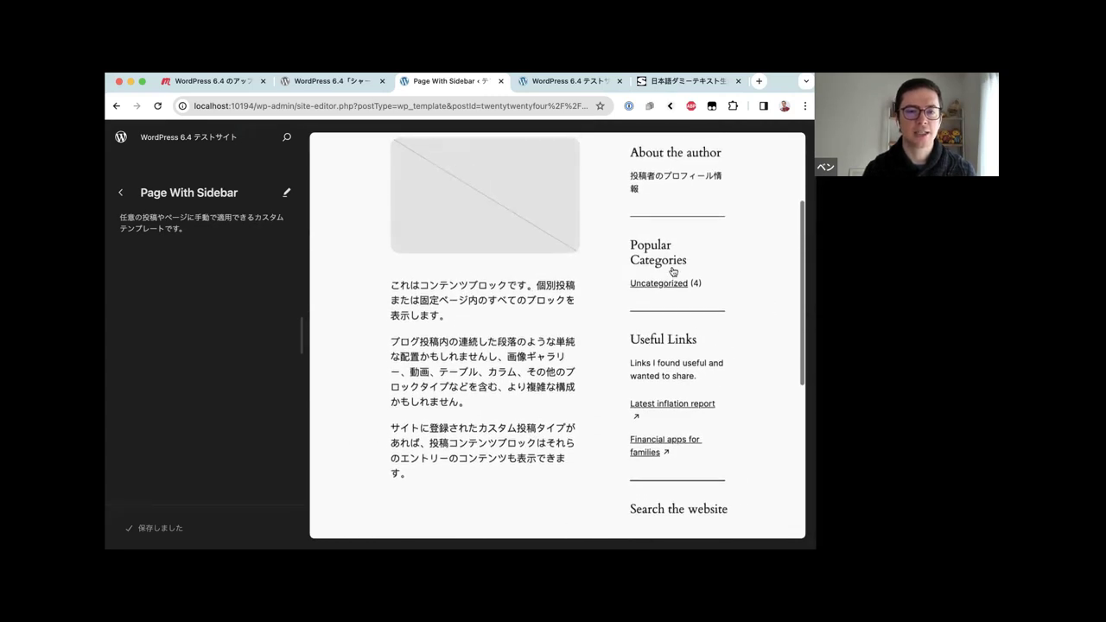
pyautogui.scroll(4, 673, 271)
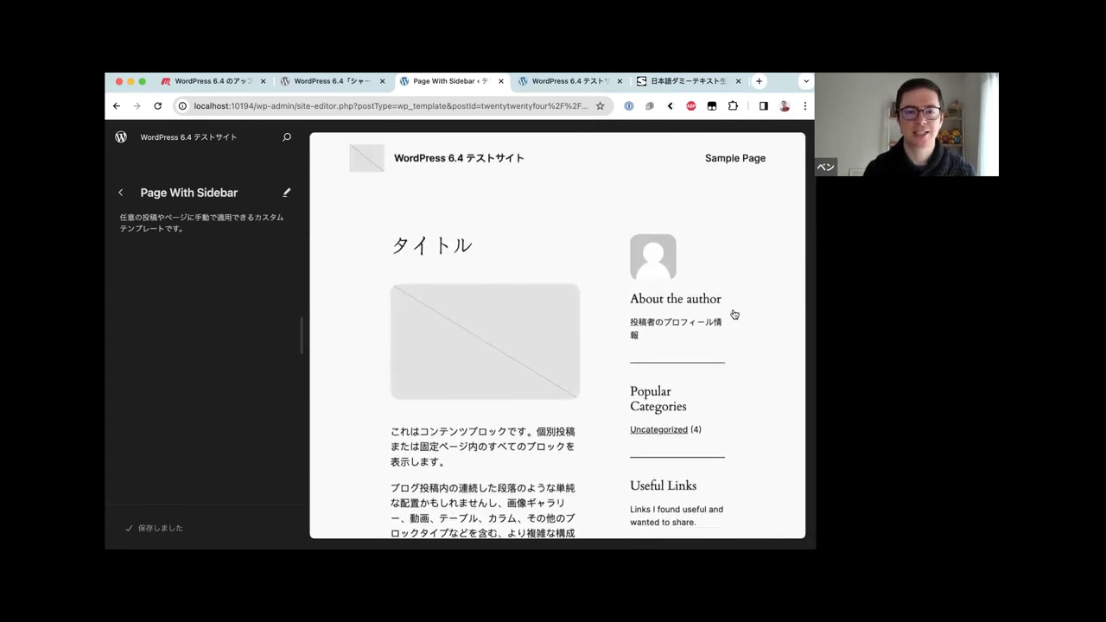
pyautogui.scroll(-6, 735, 315)
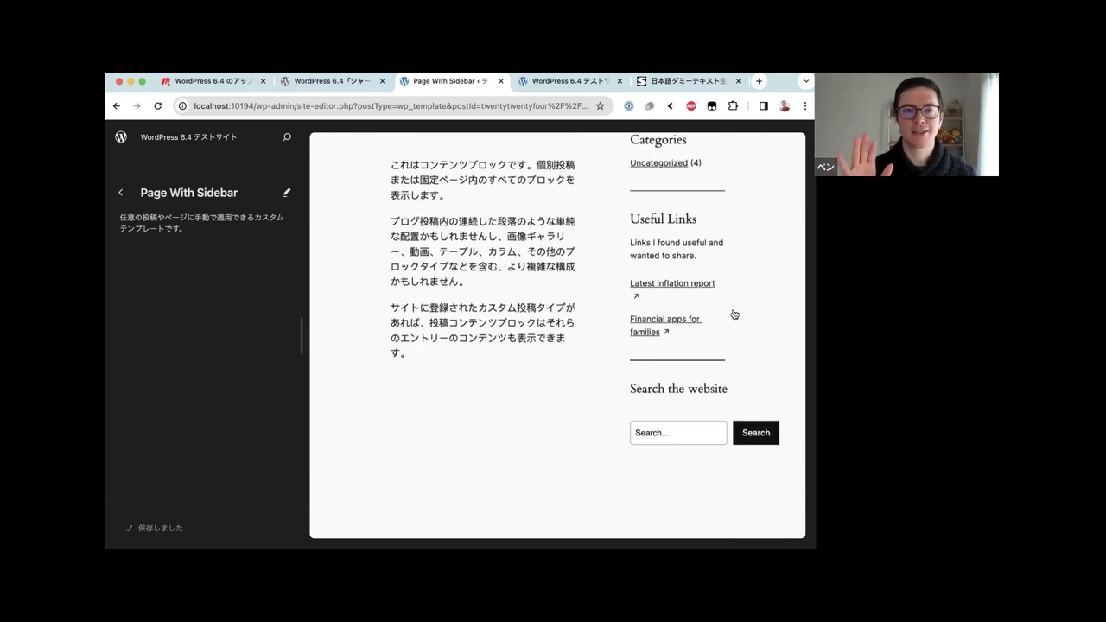
pyautogui.scroll(6, 734, 315)
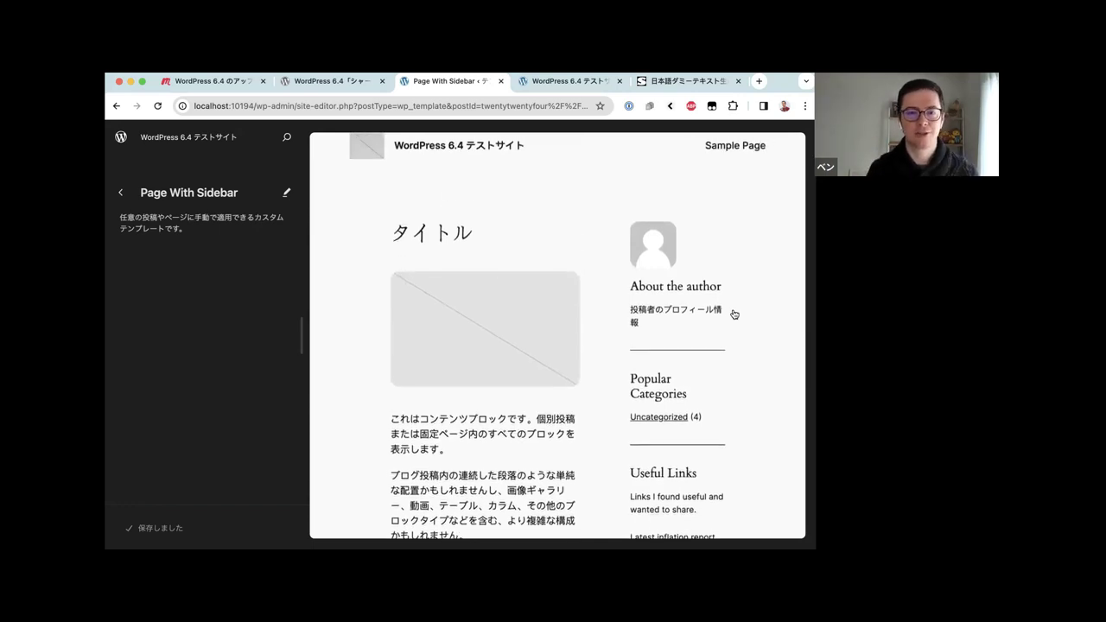
pyautogui.scroll(2, 734, 314)
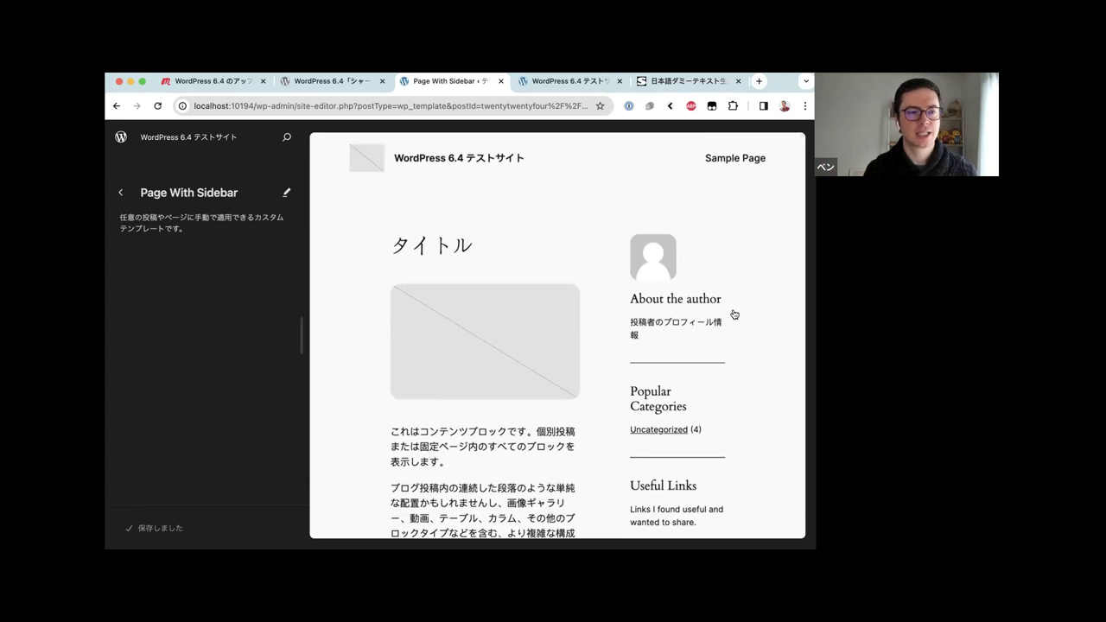
# Look over the rest of the Page With Sidebar preview down to the footer and return to the template list
pyautogui.scroll(-1, 577, 301)
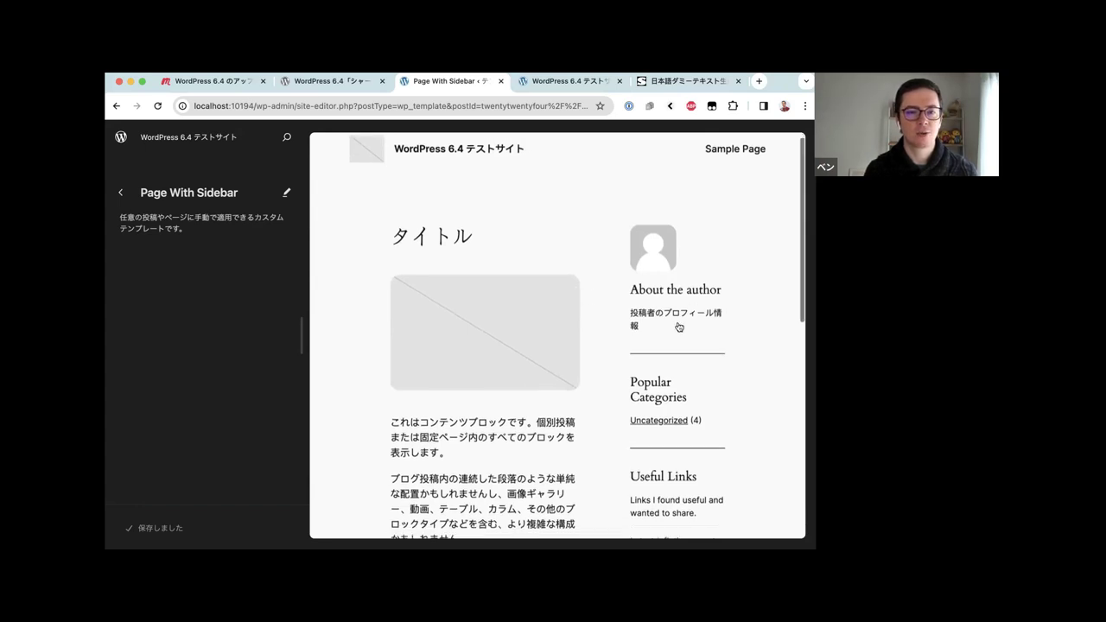
pyautogui.scroll(-5, 692, 409)
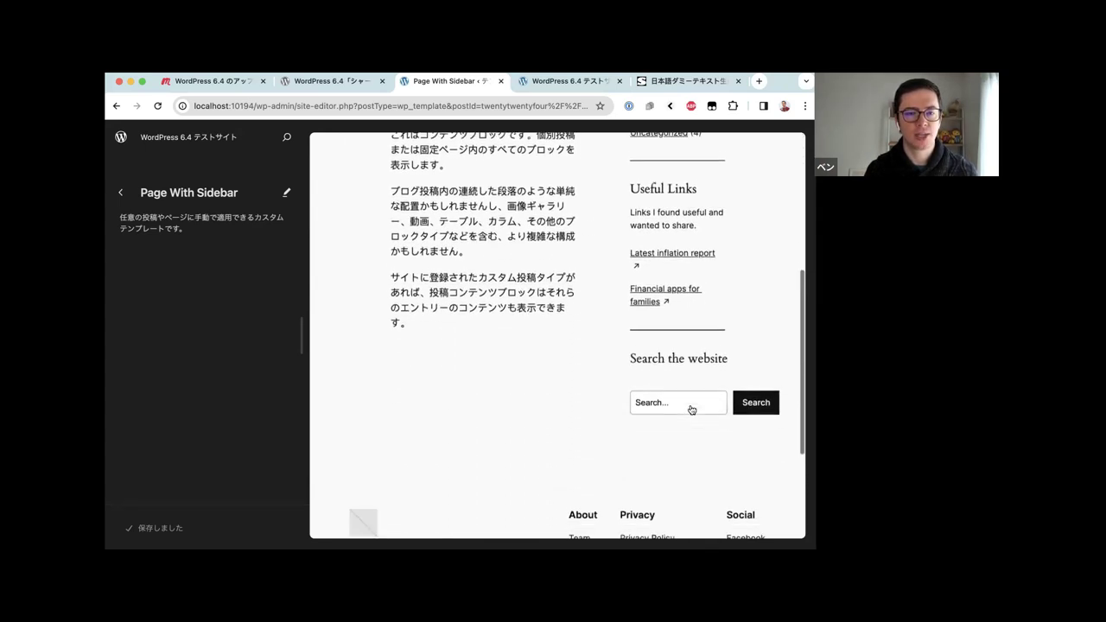
pyautogui.scroll(-3, 692, 410)
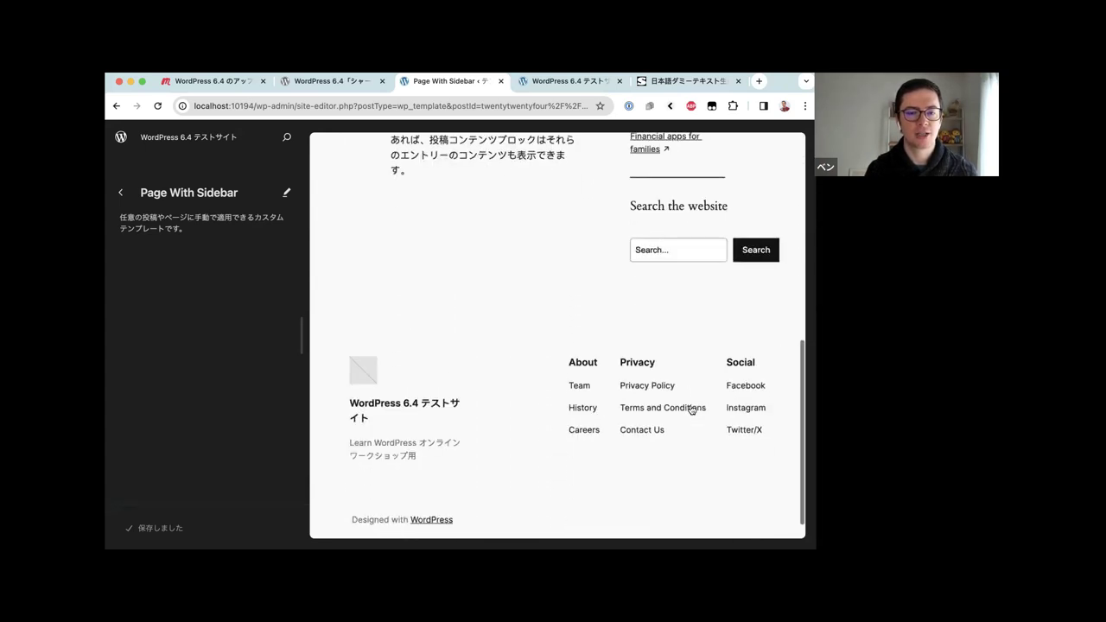
pyautogui.click(117, 192)
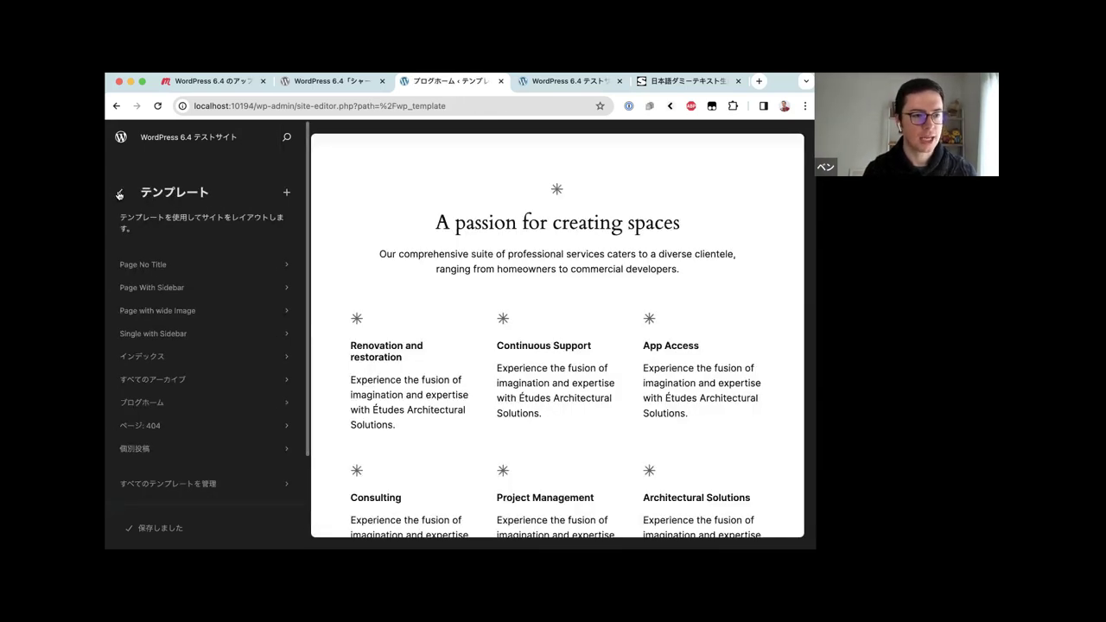
# Preview the Page with wide Image template, examine its image, title and content layout, and return to the template list
pyautogui.click(185, 311)
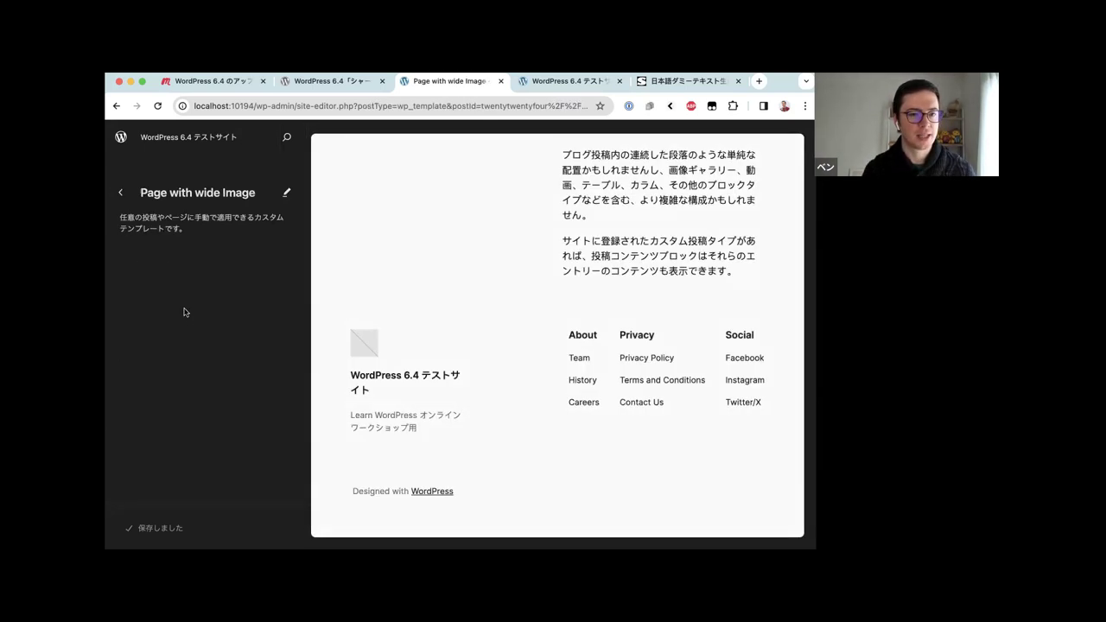
pyautogui.scroll(5, 494, 306)
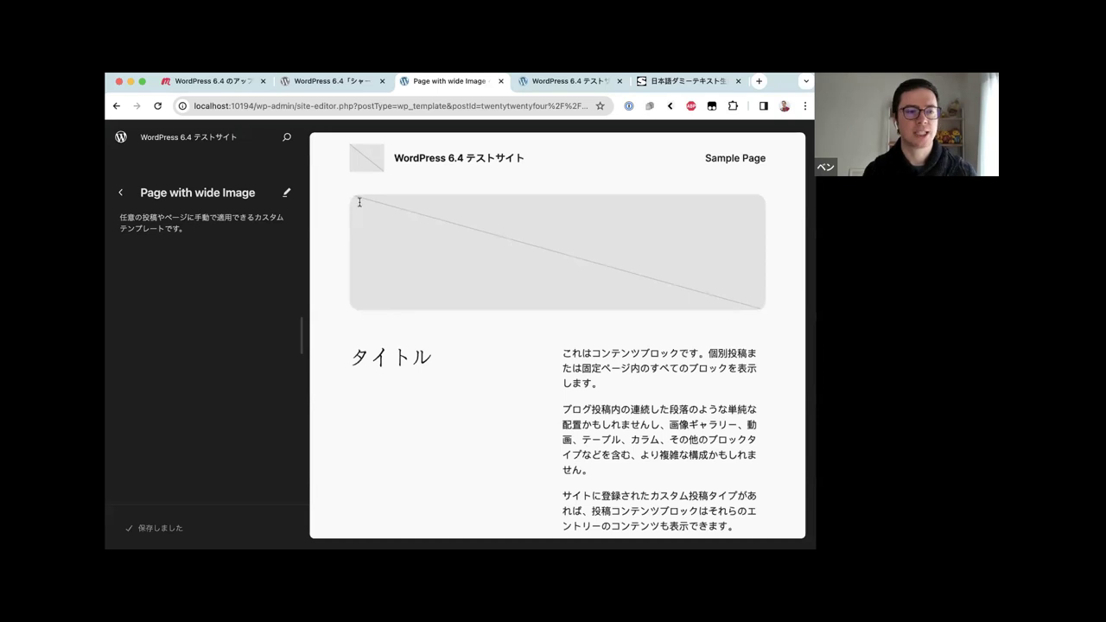
pyautogui.click(120, 193)
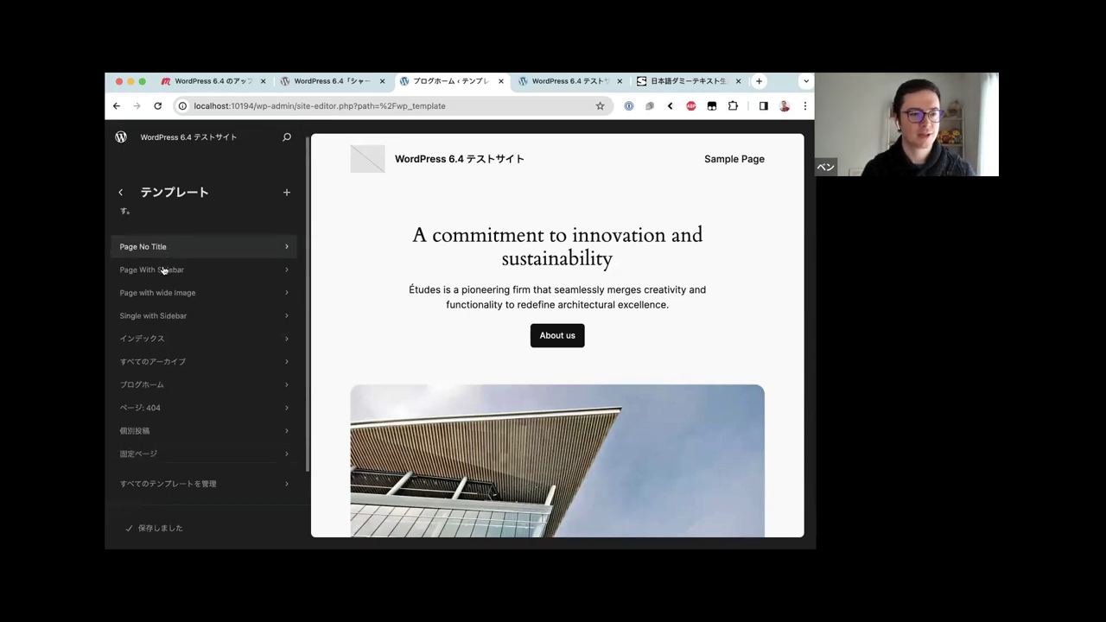
pyautogui.press('Tab')
pyautogui.press('Tab')
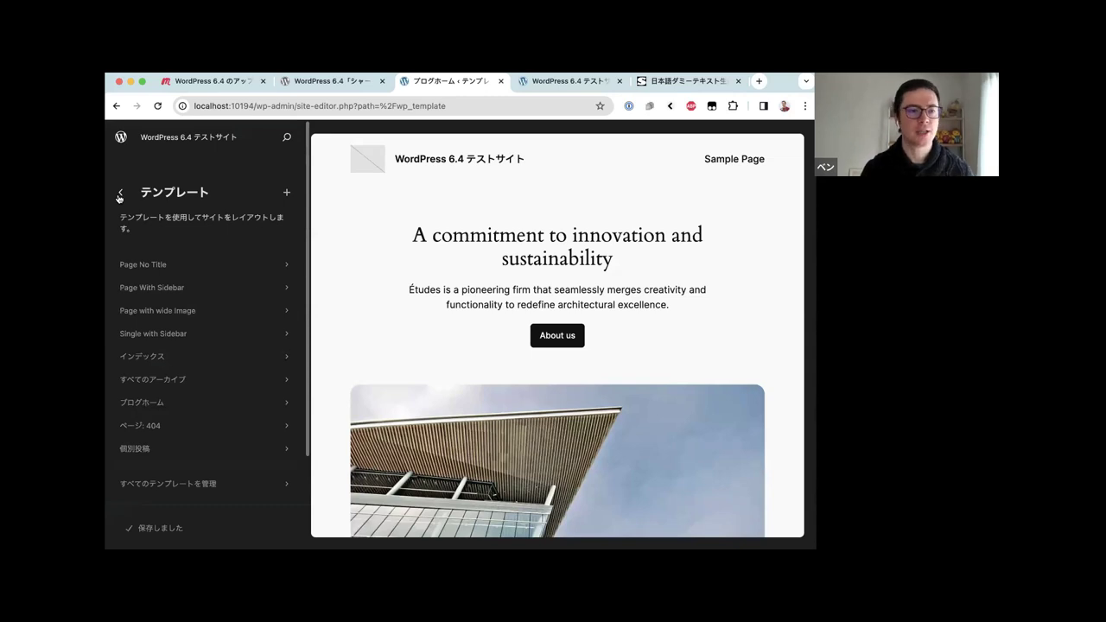
# Open the ブログホーム template in the editor, dismiss the welcome guide and show the template settings
pyautogui.click(120, 192)
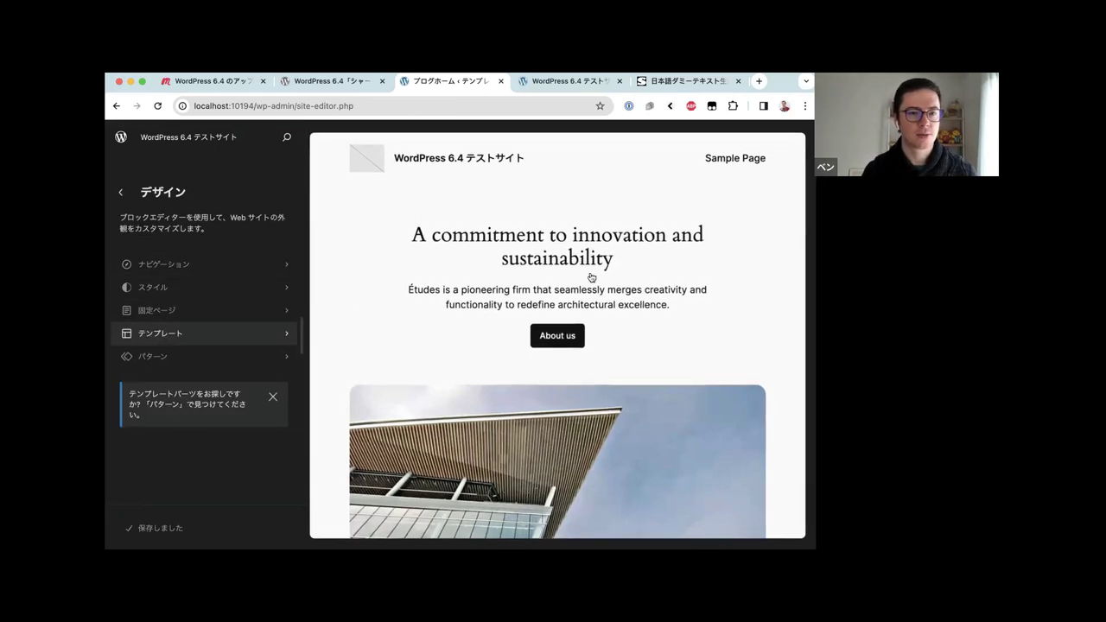
pyautogui.click(424, 260)
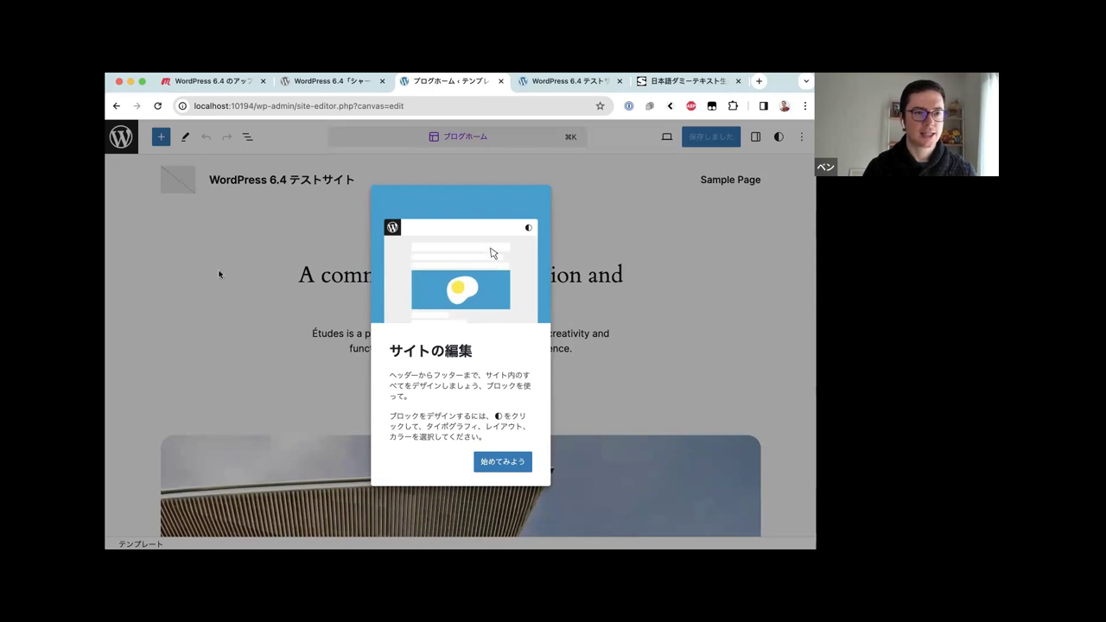
pyautogui.click(503, 461)
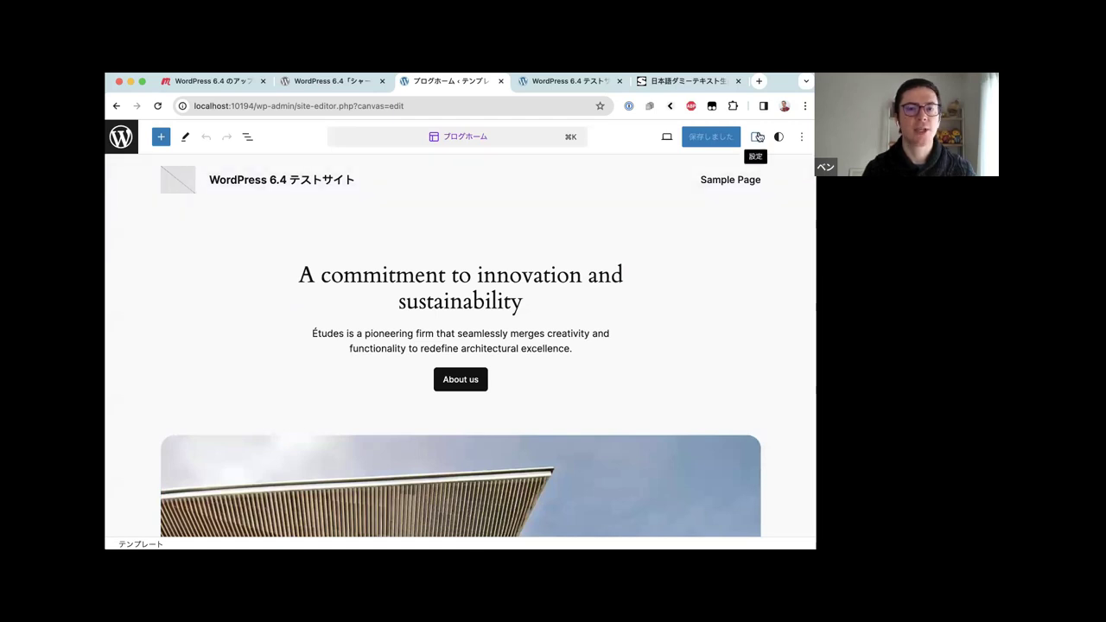
pyautogui.click(757, 137)
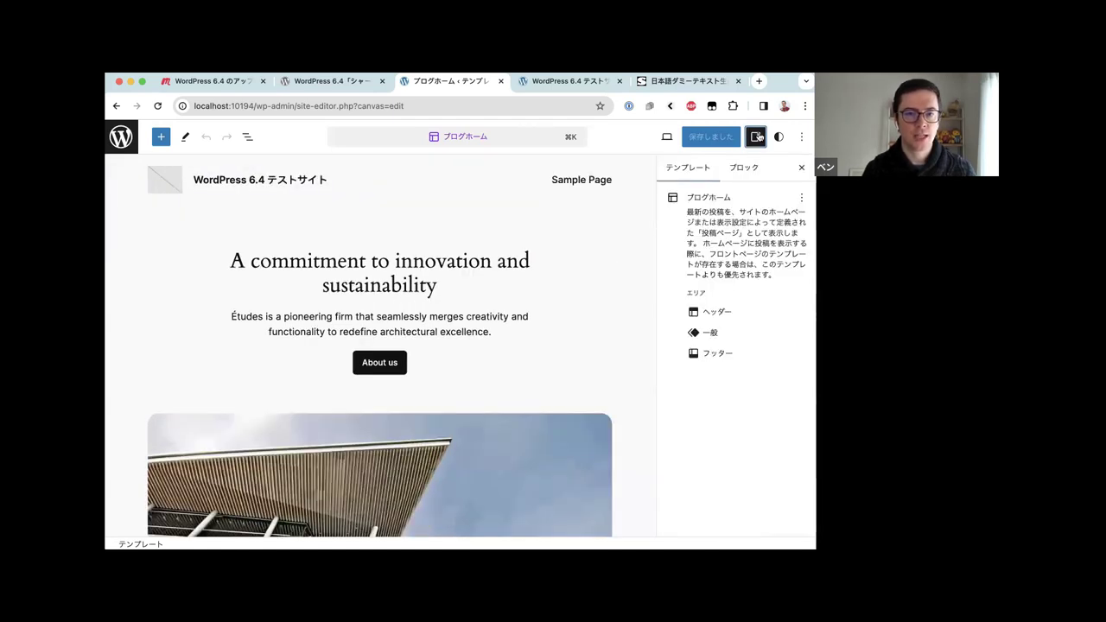
# Look through the ブログホーム template's content and check its actions for the テンプレートを置換 option without choosing it
pyautogui.scroll(-1, 561, 255)
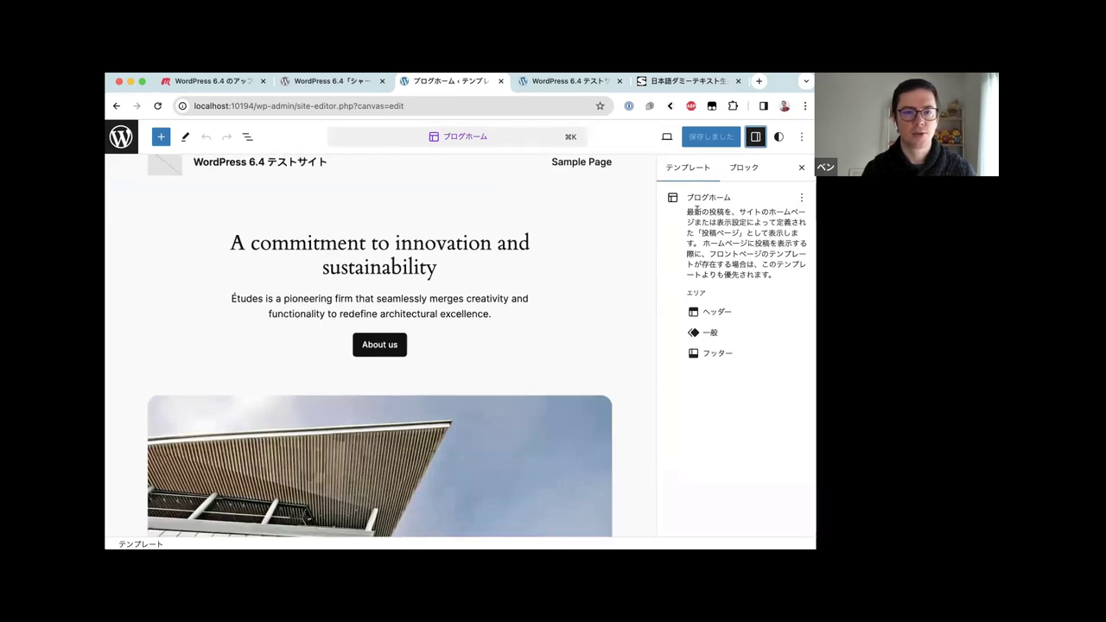
pyautogui.scroll(-10, 574, 223)
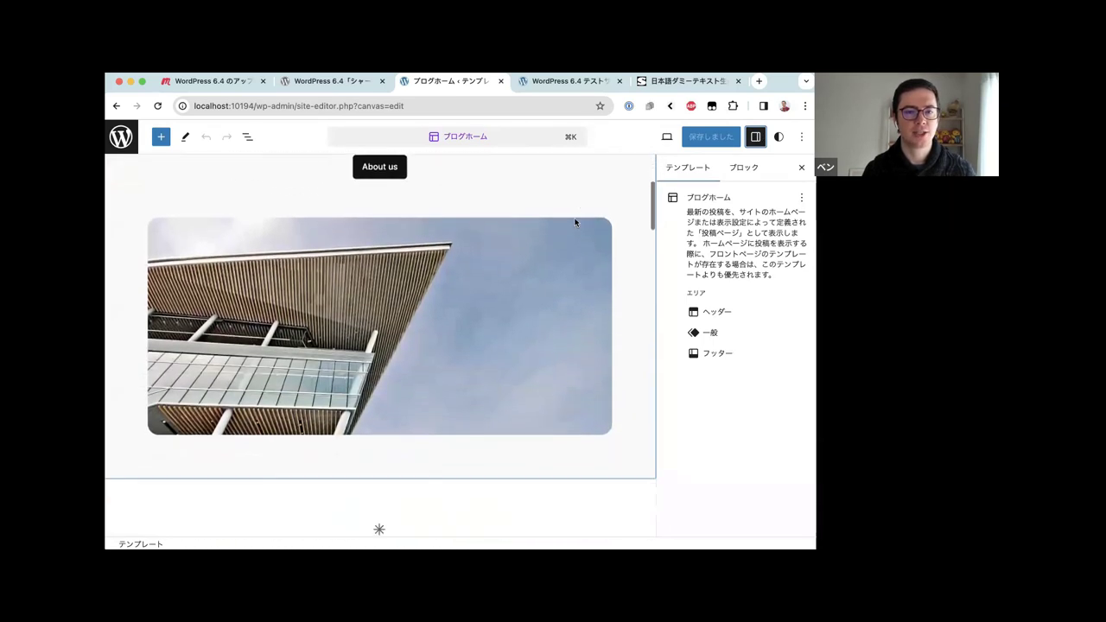
pyautogui.scroll(-4, 574, 223)
pyautogui.scroll(14, 576, 222)
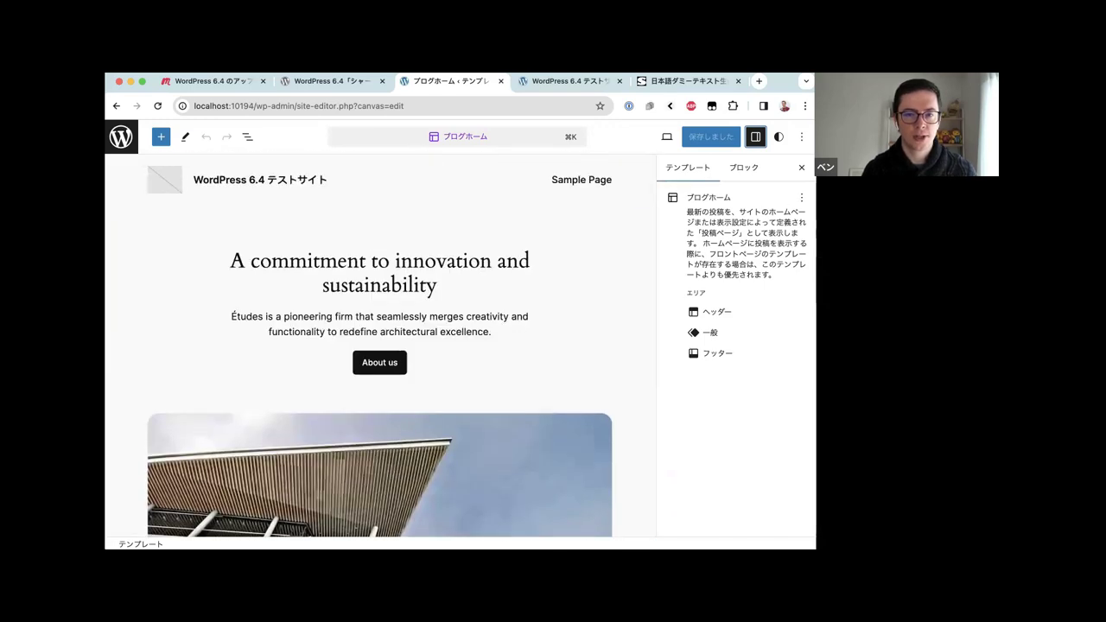
pyautogui.click(802, 200)
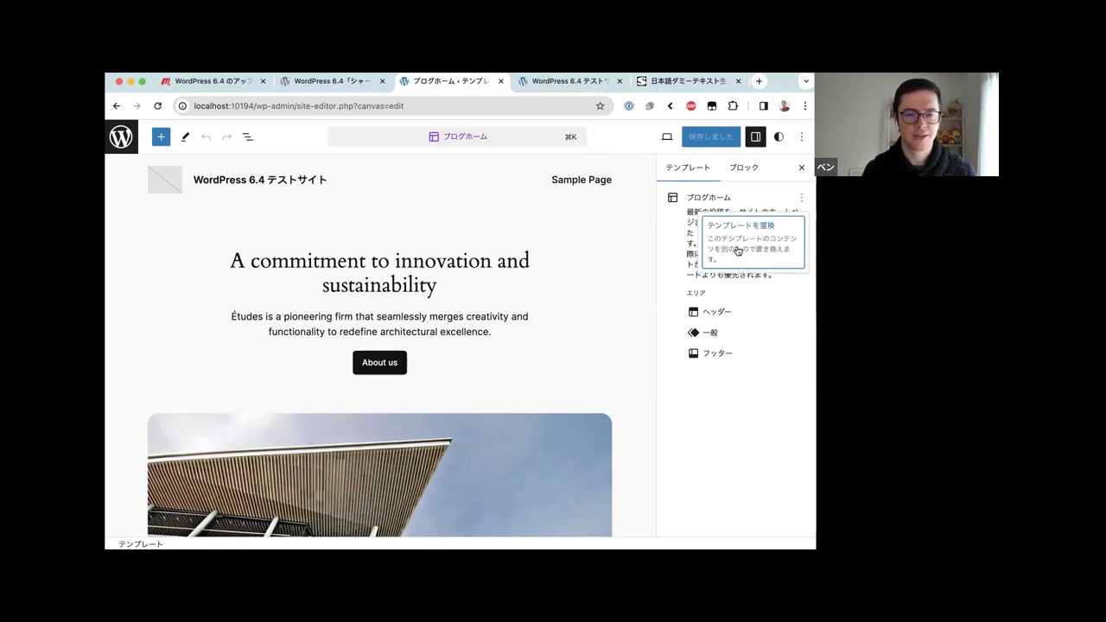
pyautogui.click(673, 242)
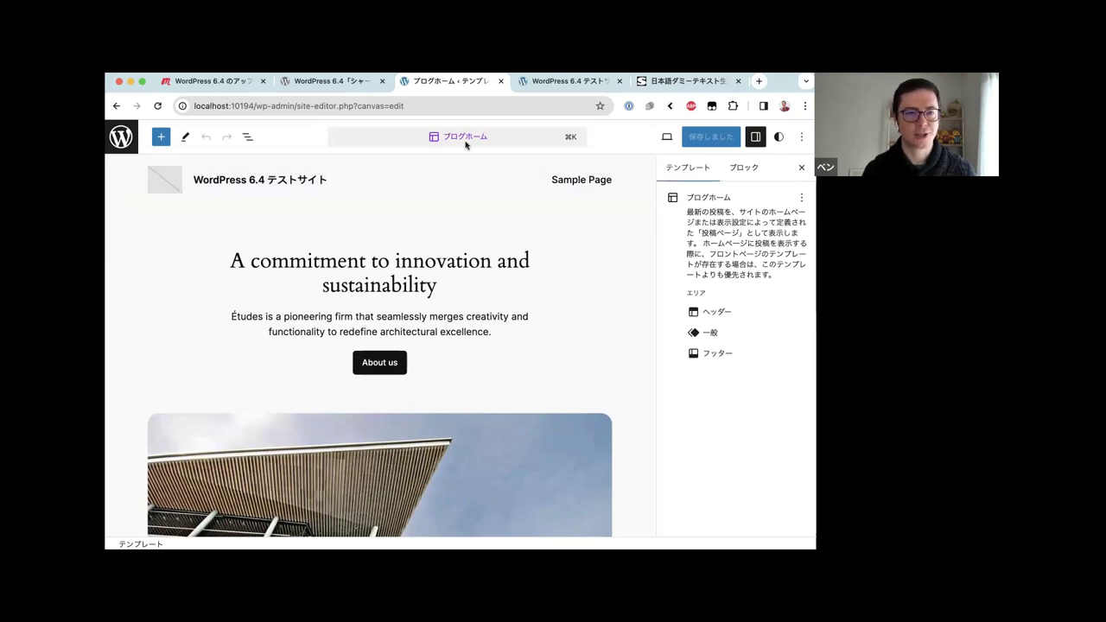
# Leave and reopen the ブログホーム template editor, show its settings again and start テンプレートを置換
pyautogui.click(130, 141)
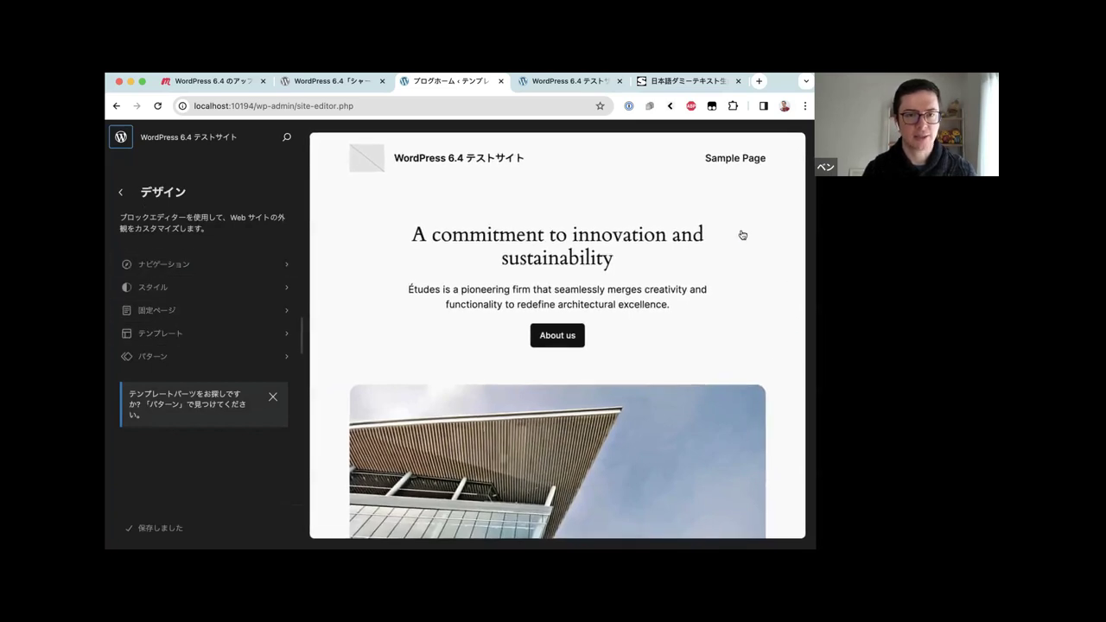
pyautogui.click(619, 251)
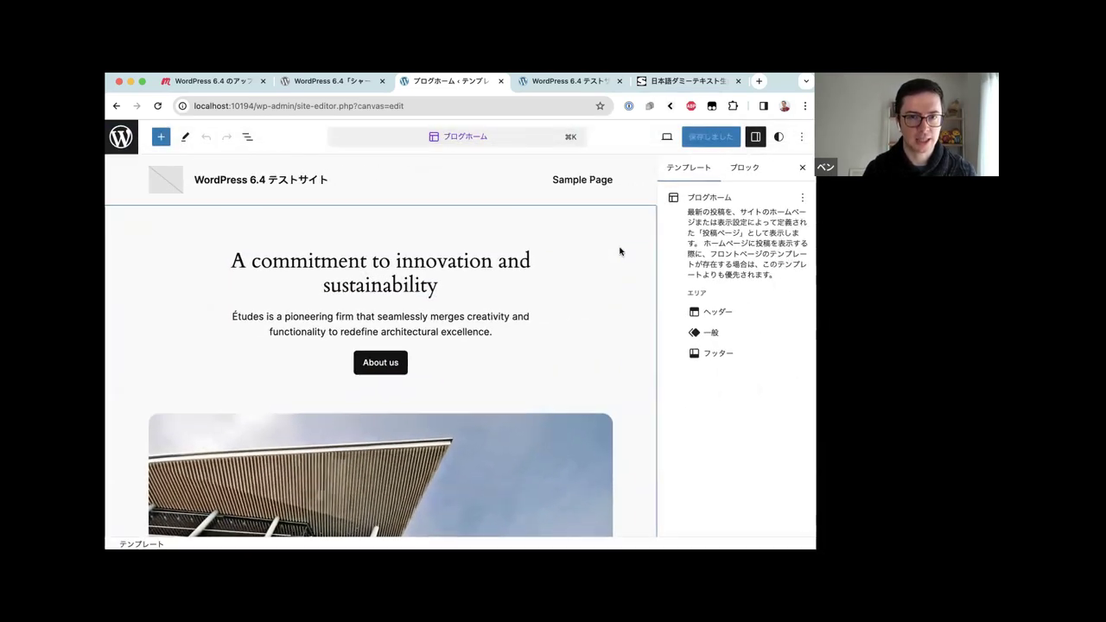
pyautogui.click(755, 137)
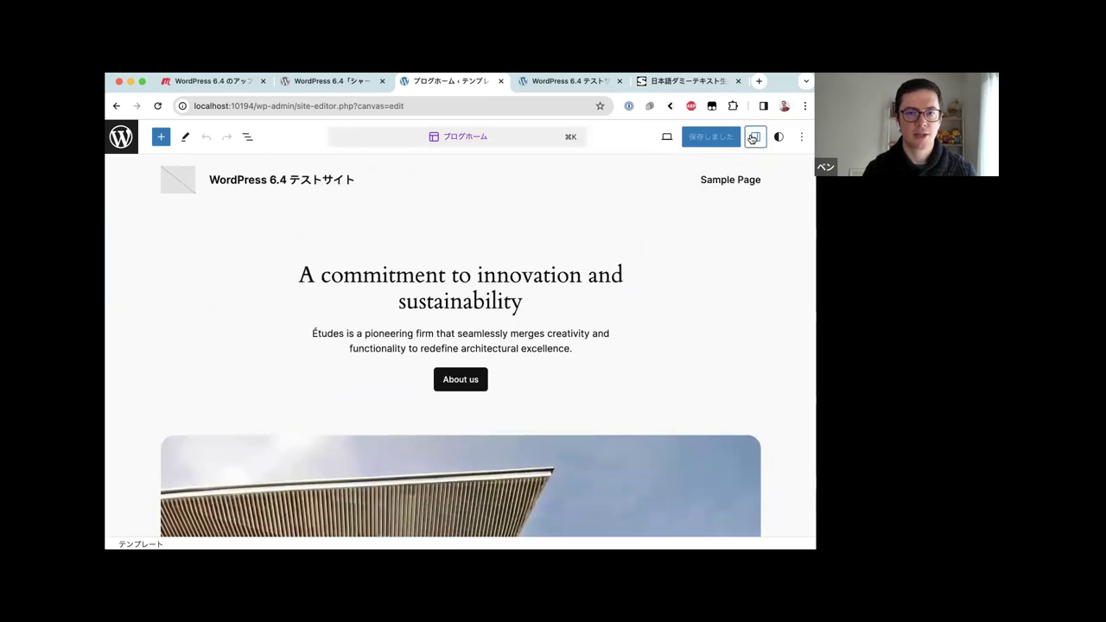
pyautogui.click(754, 137)
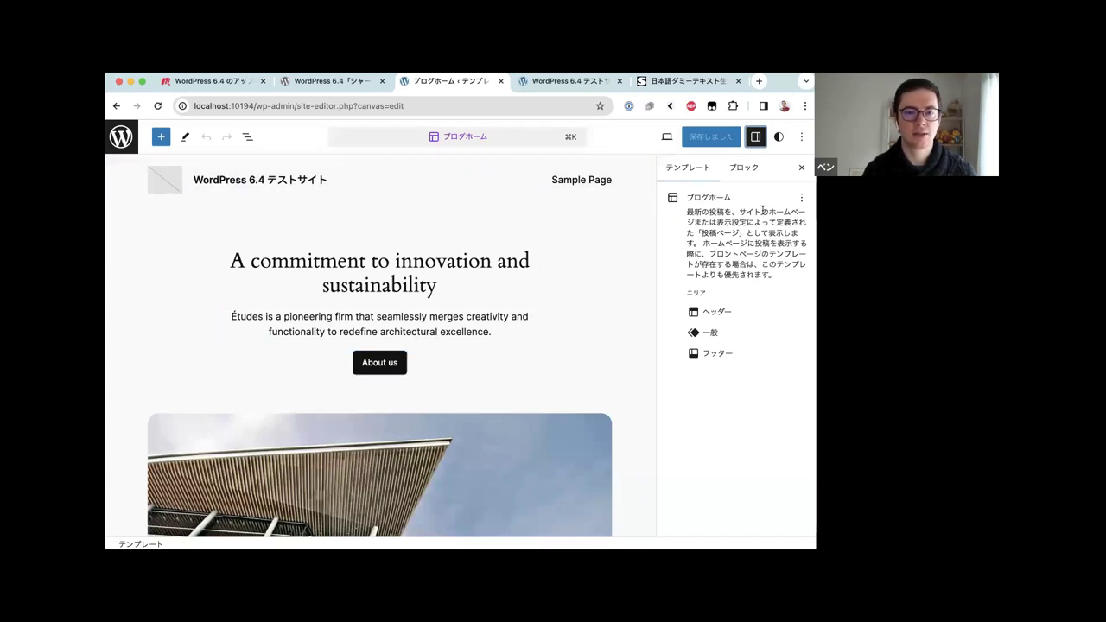
pyautogui.click(800, 199)
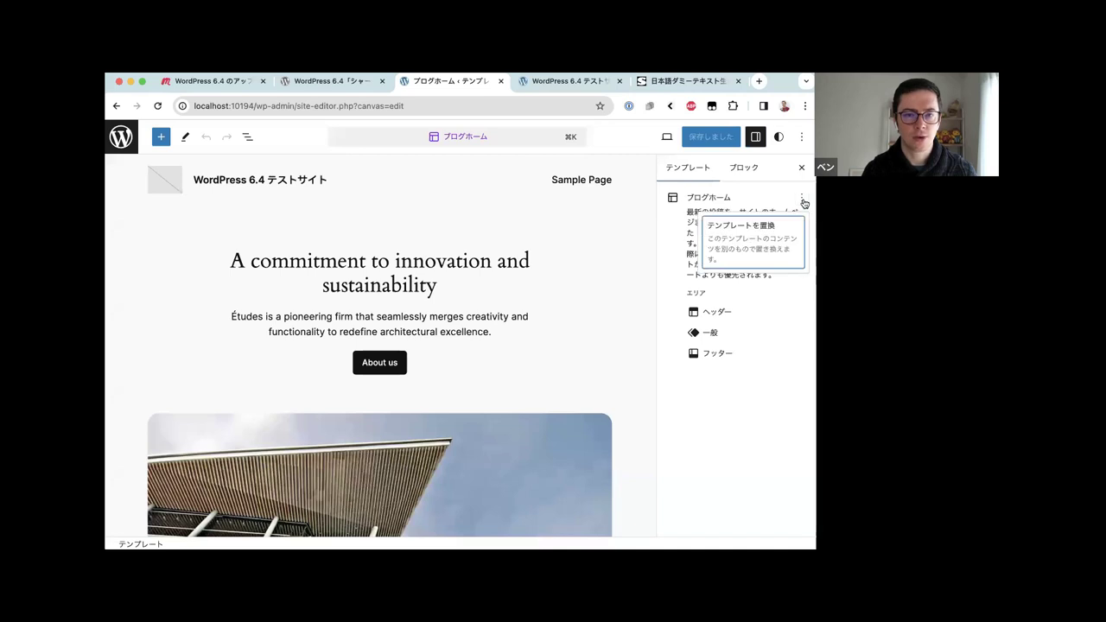
pyautogui.click(742, 250)
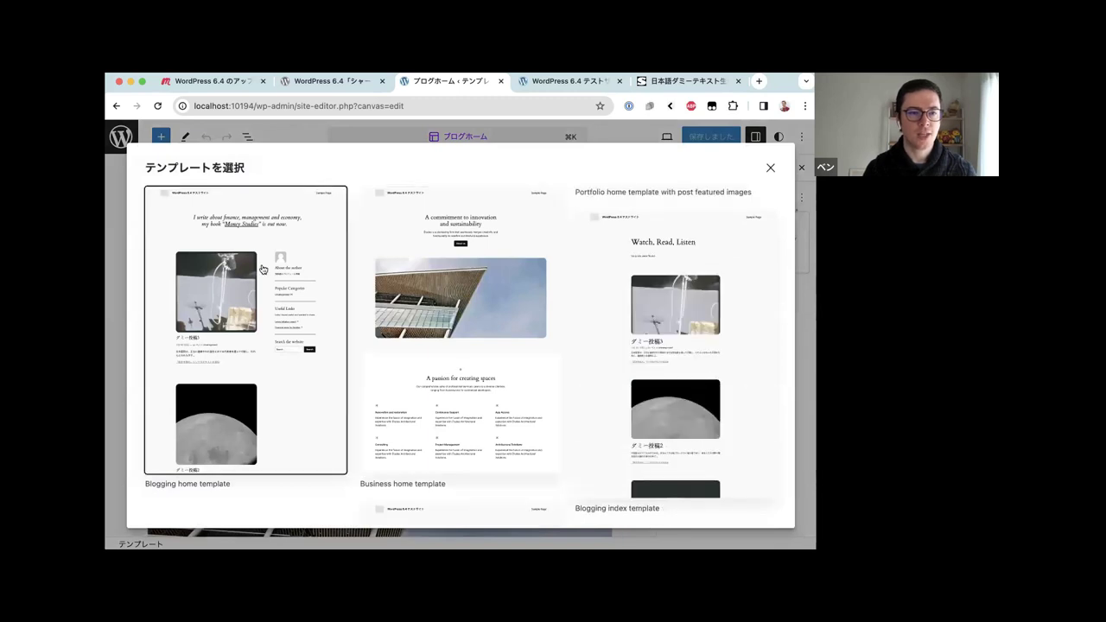
# Browse the blogging, business and portfolio replacement templates for the home page, then close the template chooser without selecting one
pyautogui.scroll(-3, 263, 269)
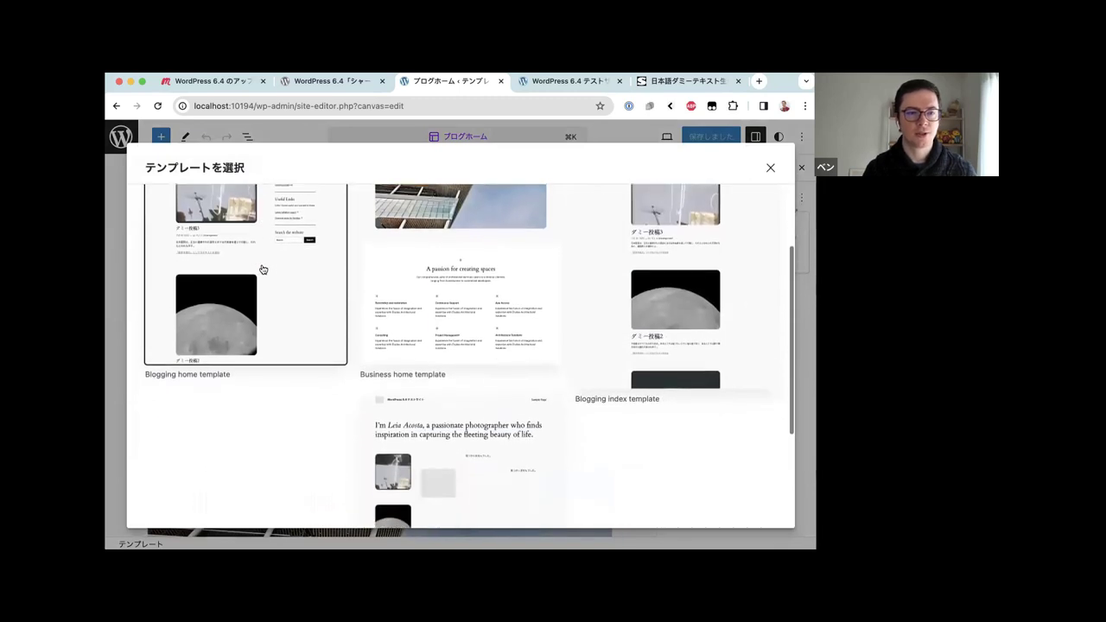
pyautogui.scroll(2, 262, 269)
pyautogui.scroll(1, 263, 269)
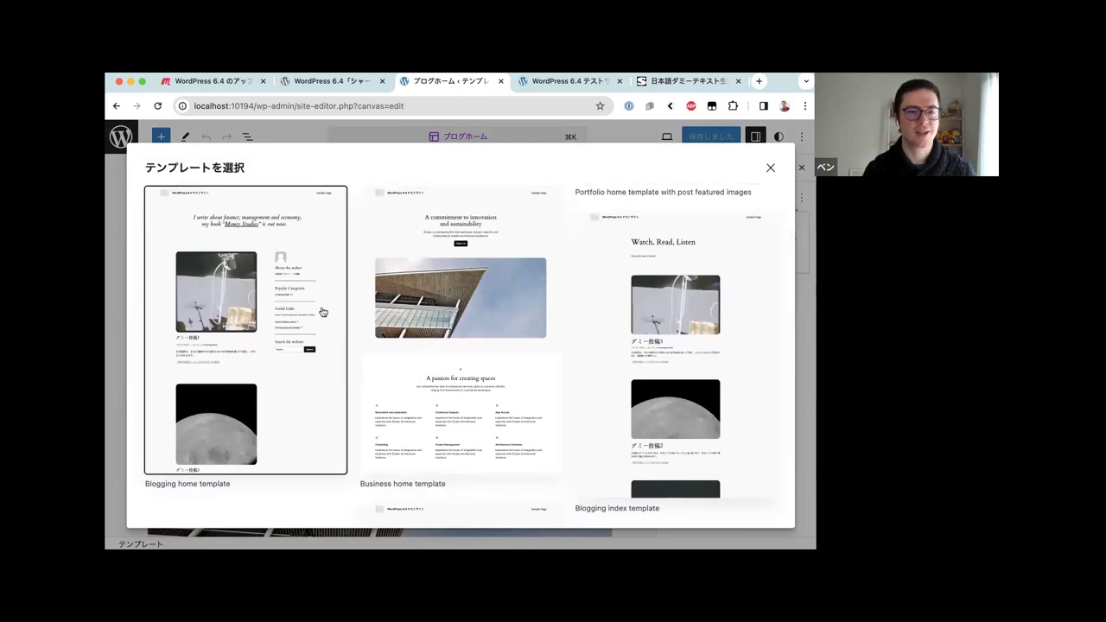
pyautogui.scroll(-6, 226, 277)
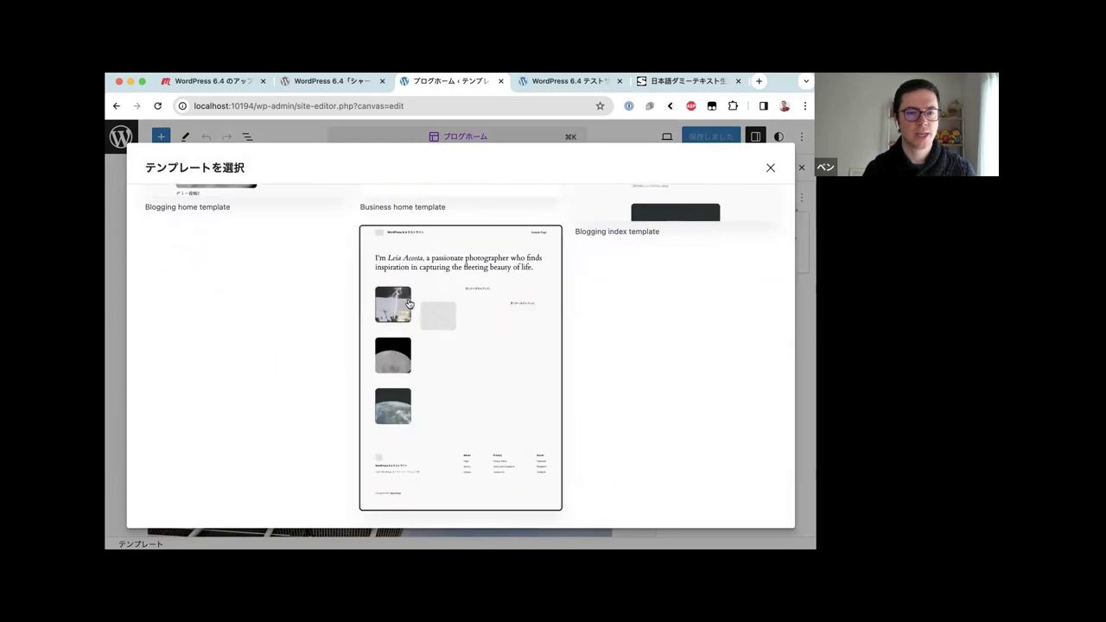
pyautogui.scroll(6, 409, 302)
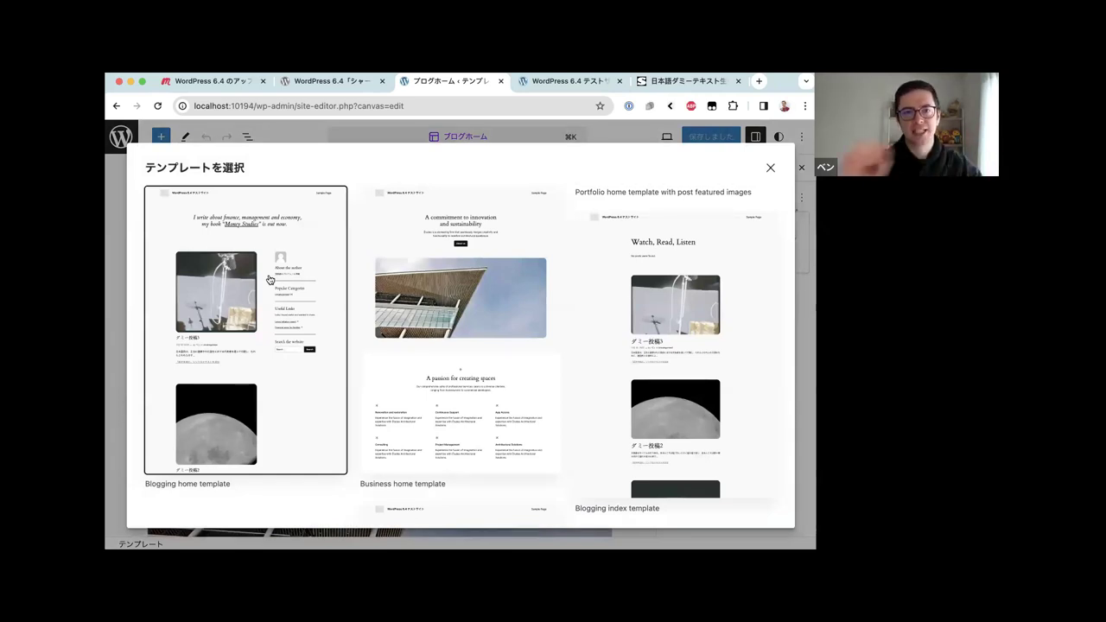
pyautogui.click(771, 168)
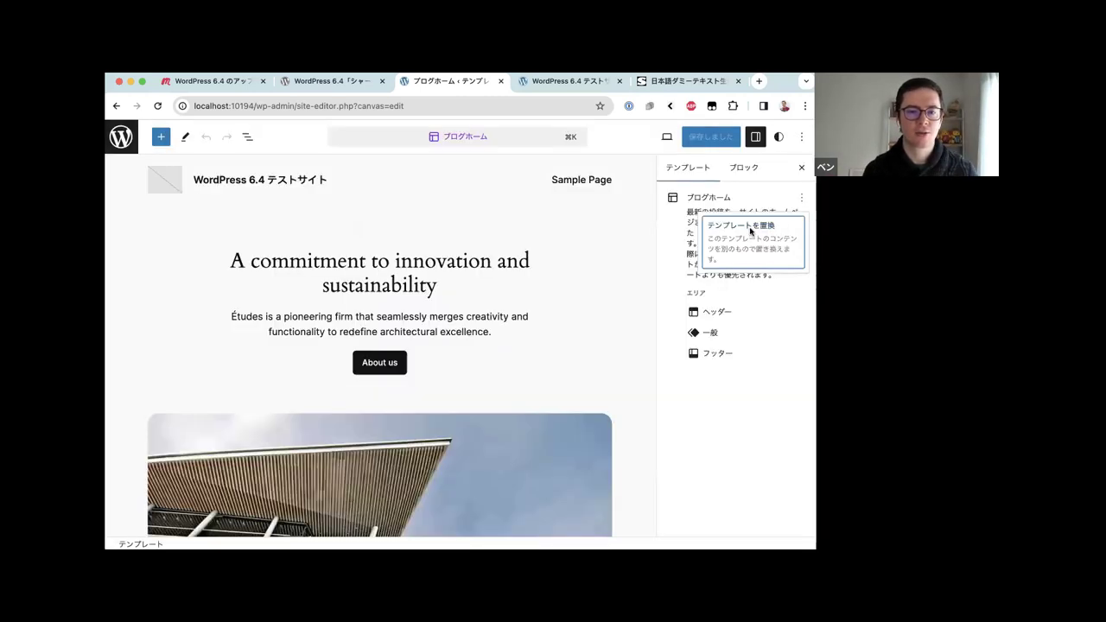
# Reopen the replacement template chooser and compare the Blogging home, Business home, Blogging index and Portfolio home templates
pyautogui.click(750, 227)
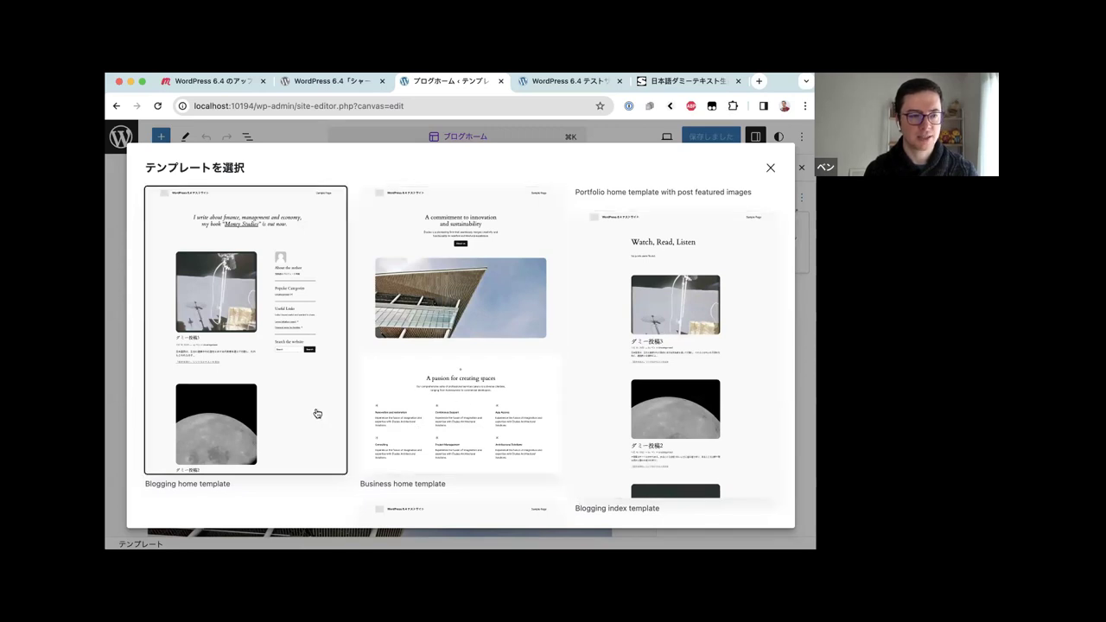
pyautogui.scroll(-2, 250, 449)
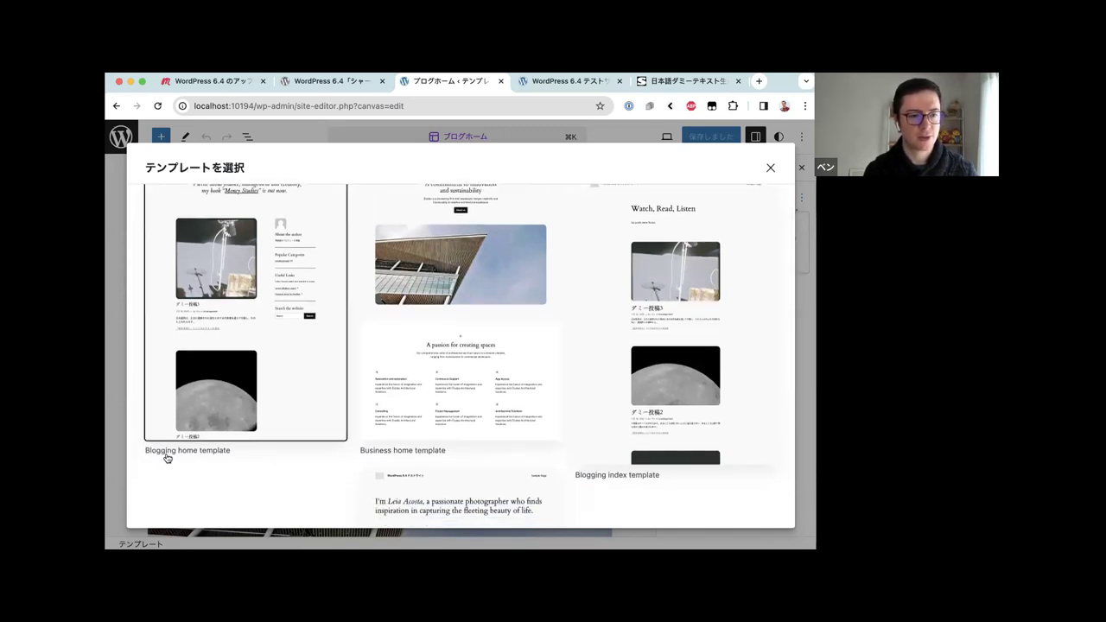
pyautogui.scroll(2, 201, 455)
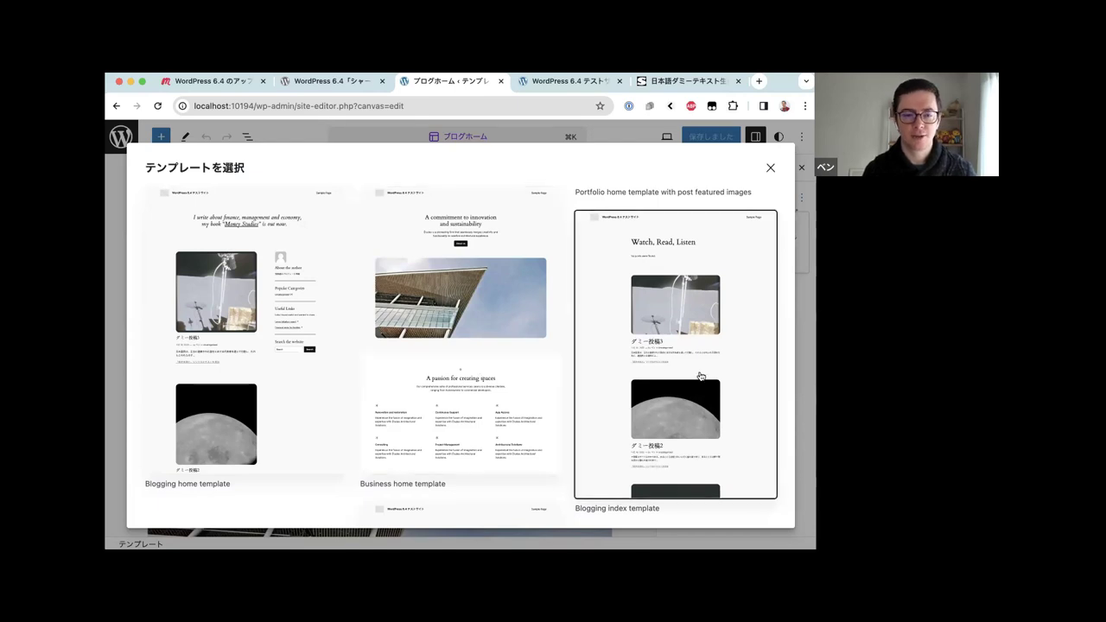
pyautogui.scroll(-5, 698, 376)
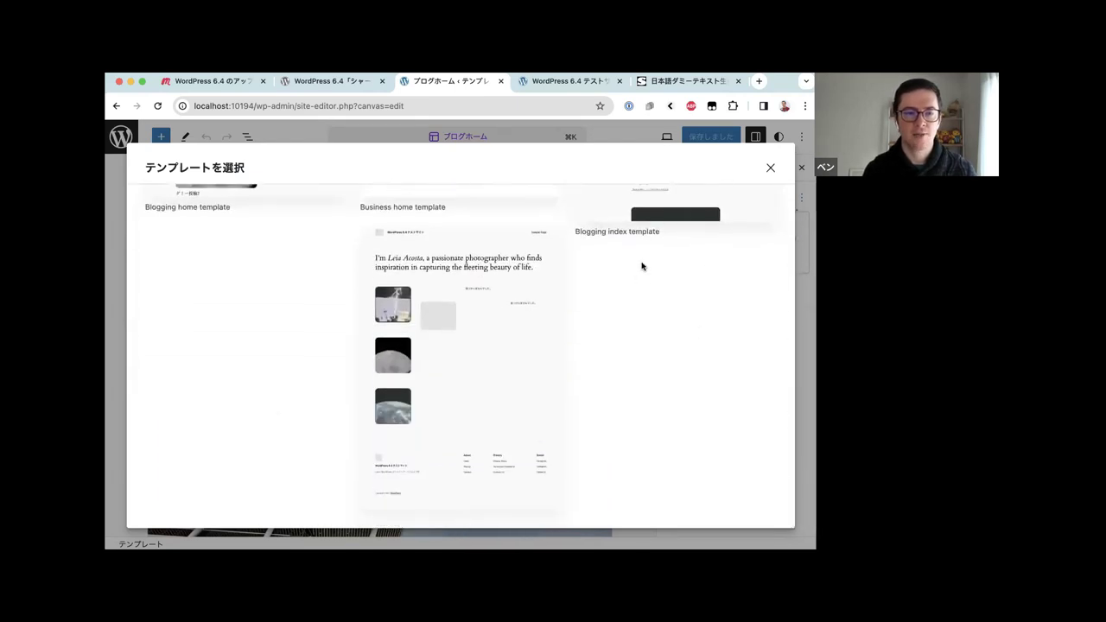
pyautogui.scroll(5, 626, 239)
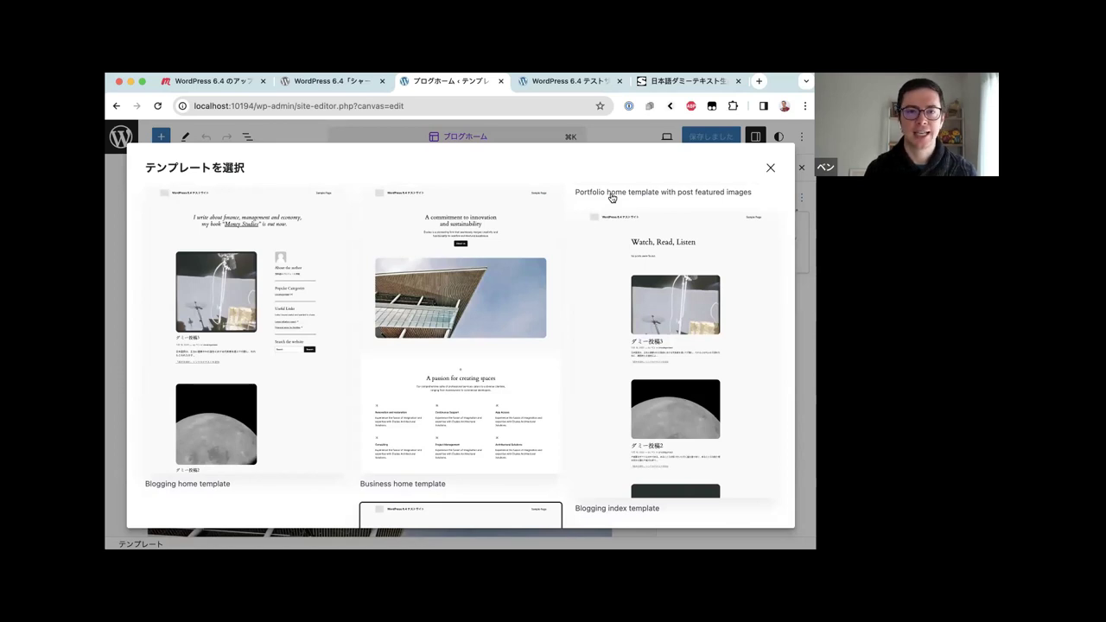
pyautogui.scroll(-5, 622, 204)
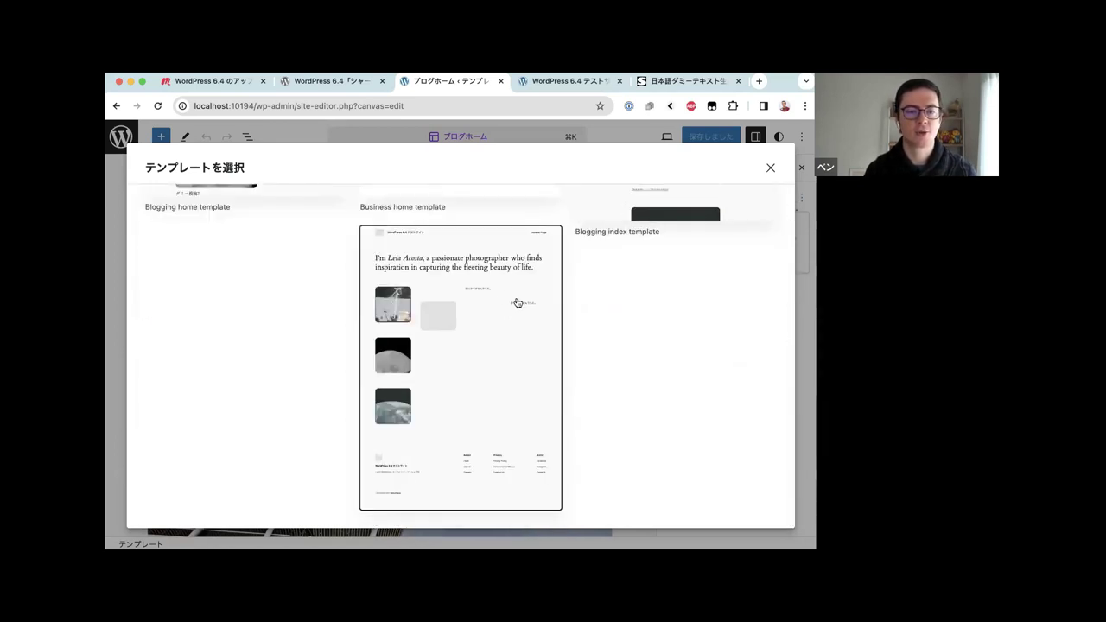
pyautogui.scroll(1, 489, 324)
pyautogui.scroll(5, 490, 324)
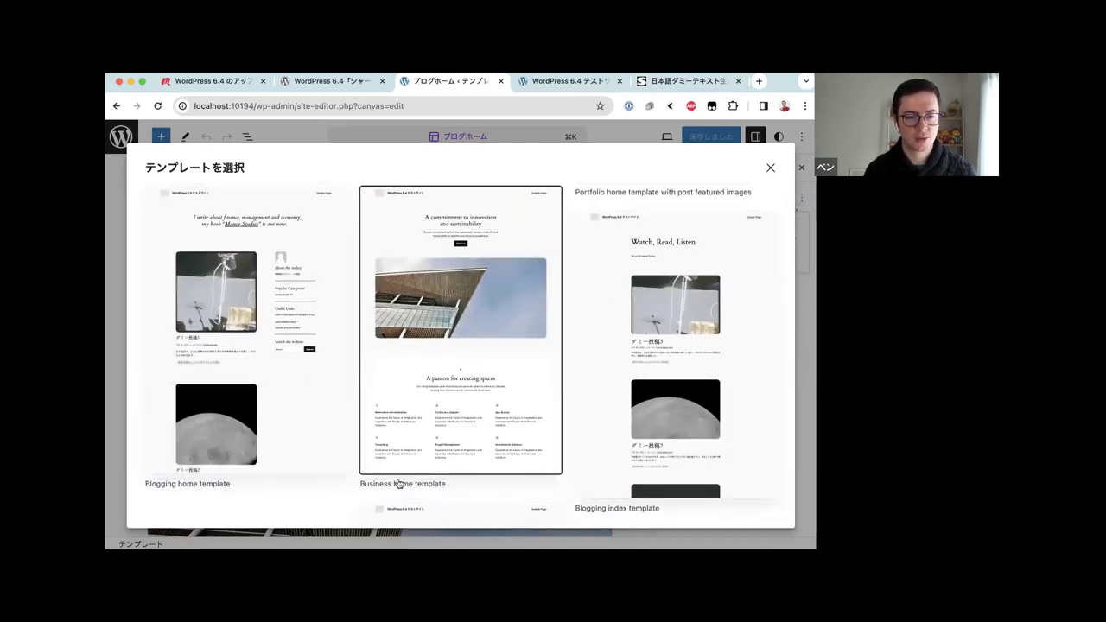
# Compare the replacement templates again and replace ブログホーム with the portfolio home layout that introduces a photographer
pyautogui.scroll(-5, 400, 485)
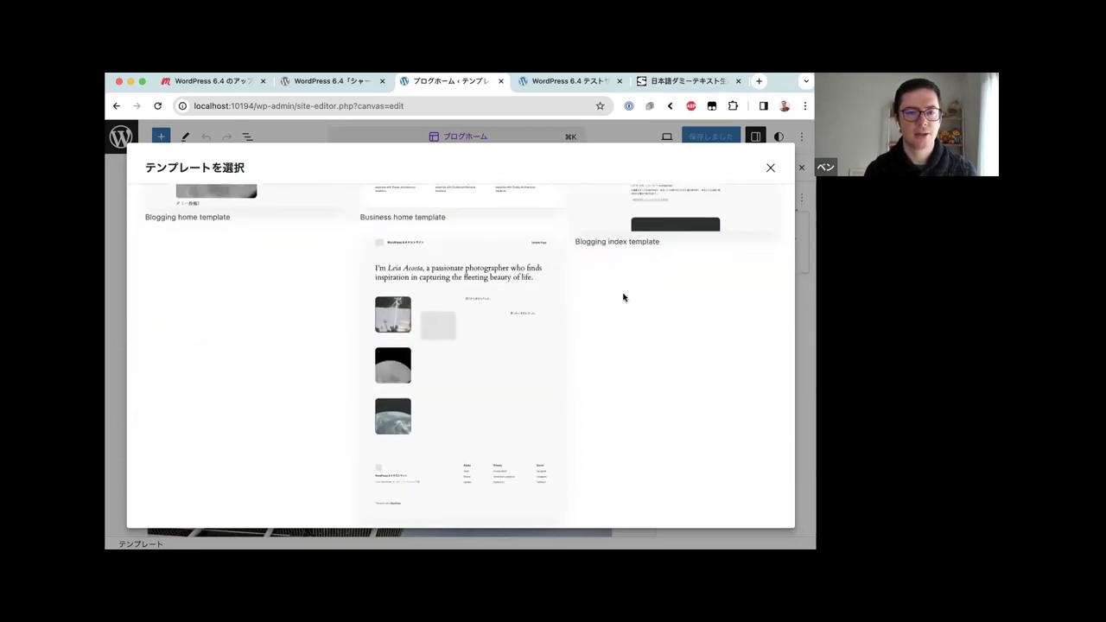
pyautogui.scroll(2, 622, 297)
pyautogui.scroll(3, 623, 296)
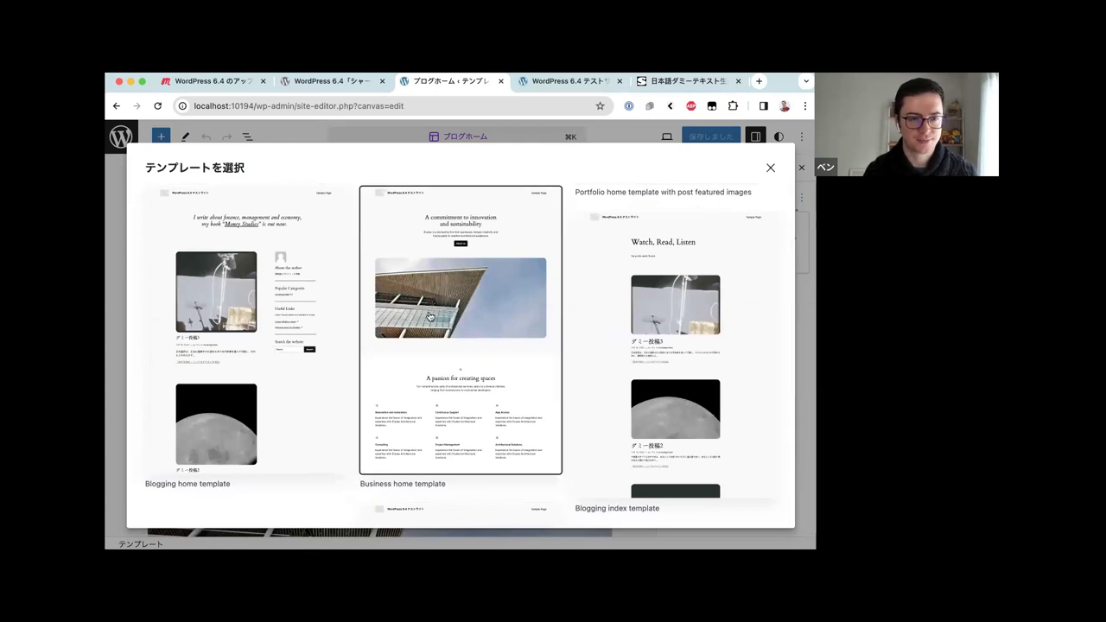
pyautogui.scroll(-5, 424, 316)
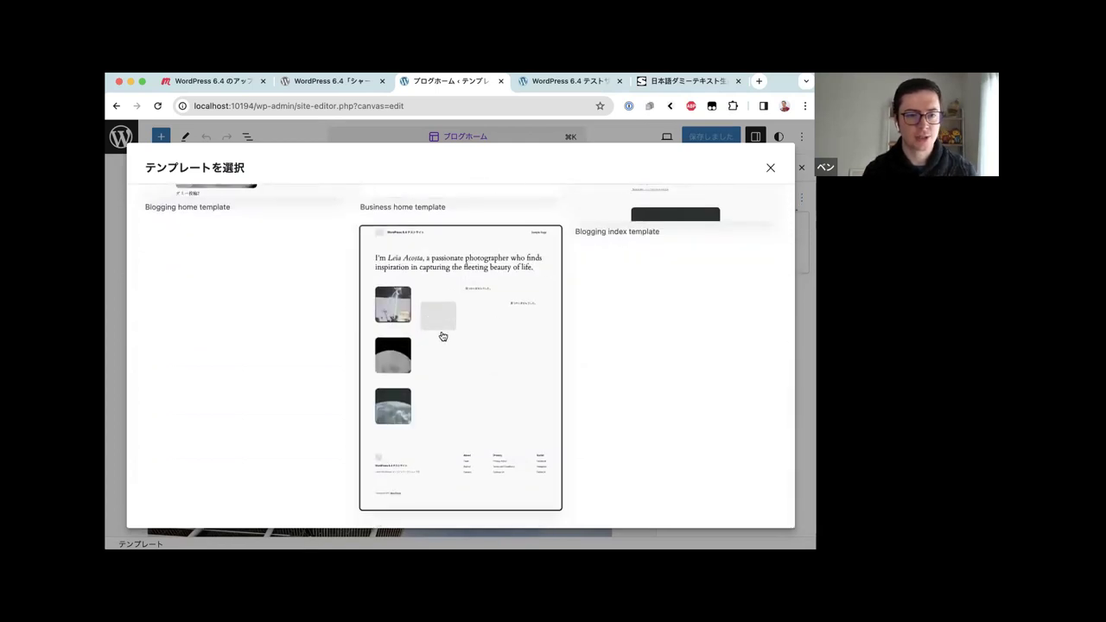
pyautogui.click(442, 336)
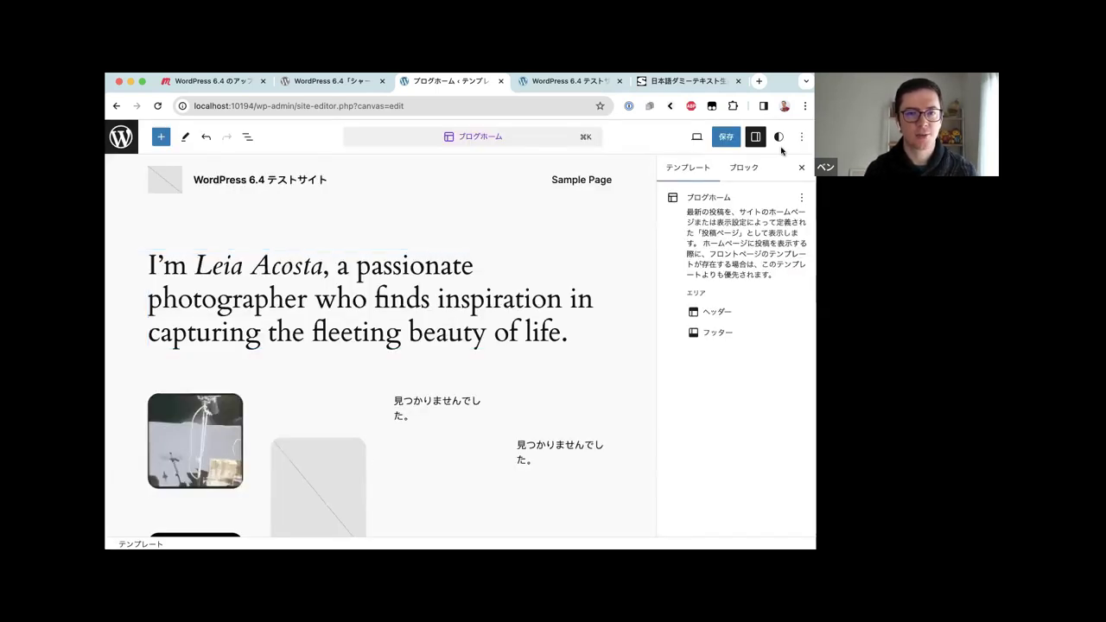
# Hide the template settings and examine the portfolio layout's post images and empty columns in the ブログホーム template
pyautogui.click(801, 167)
pyautogui.scroll(-5, 481, 243)
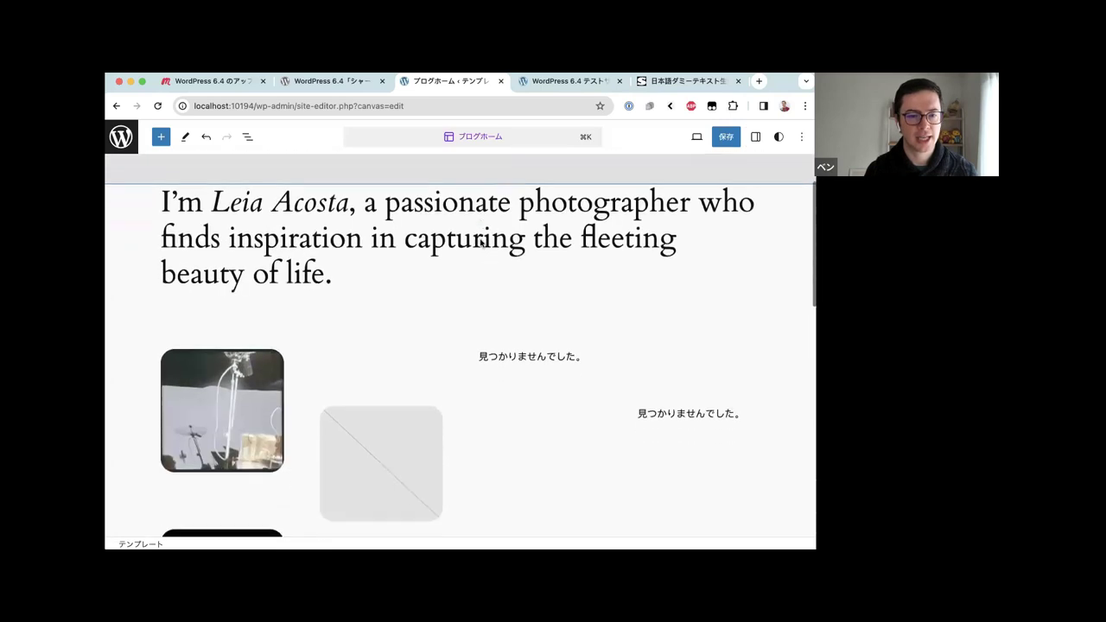
pyautogui.scroll(-2, 481, 243)
pyautogui.scroll(1, 478, 240)
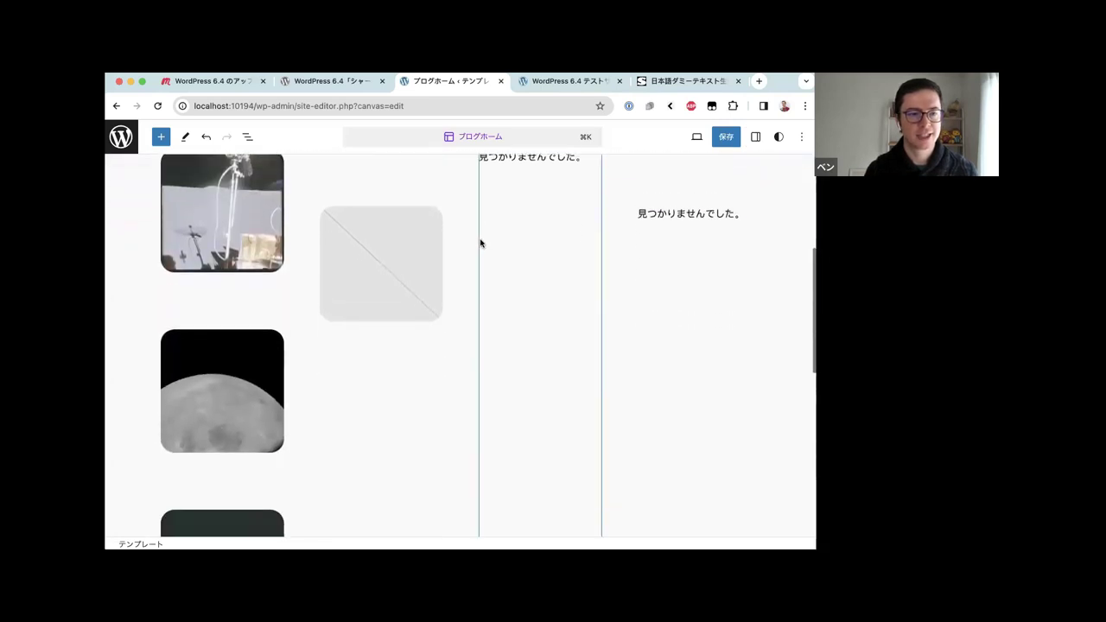
pyautogui.scroll(-2, 360, 177)
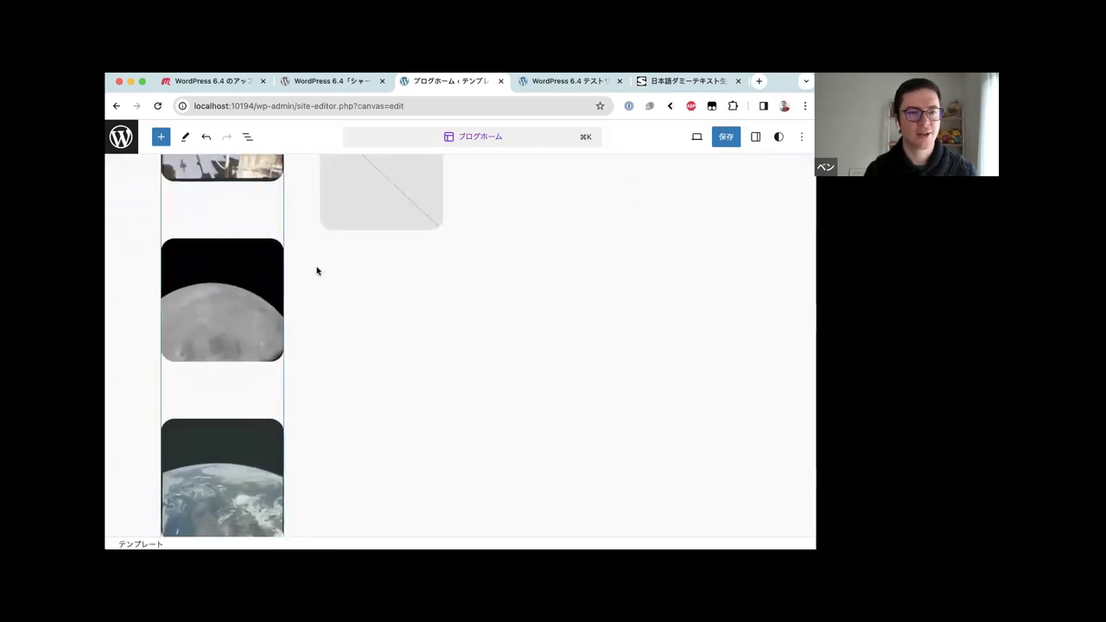
pyautogui.scroll(1, 537, 321)
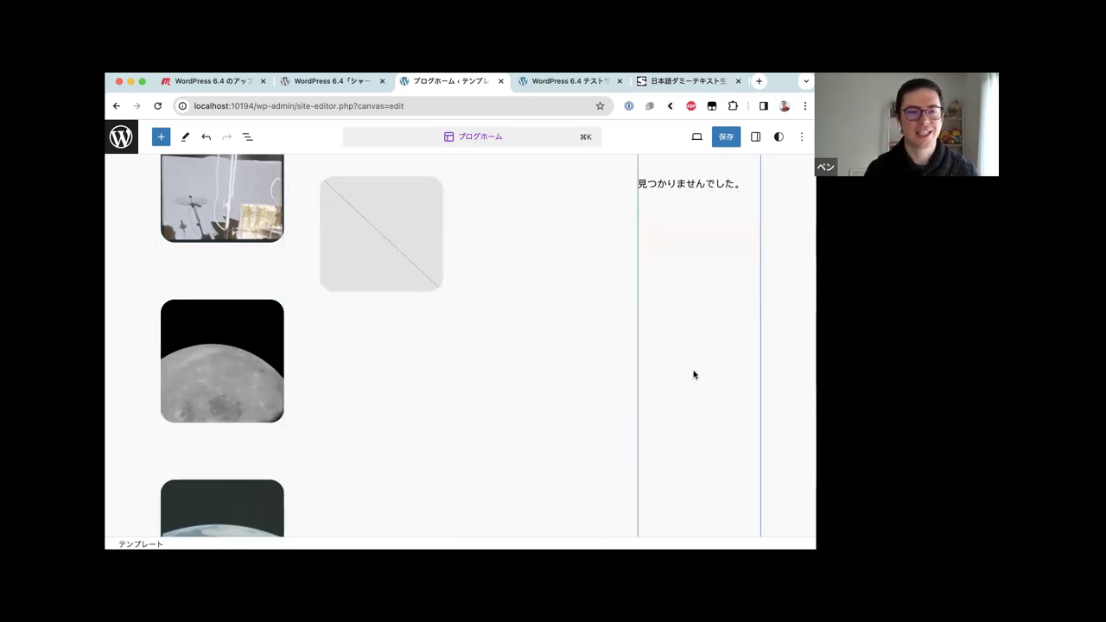
# Switch to the WordPress 6.4 announcement article and examine the Twenty Twenty-Four section and its theme preview image
pyautogui.moveTo(461, 201)
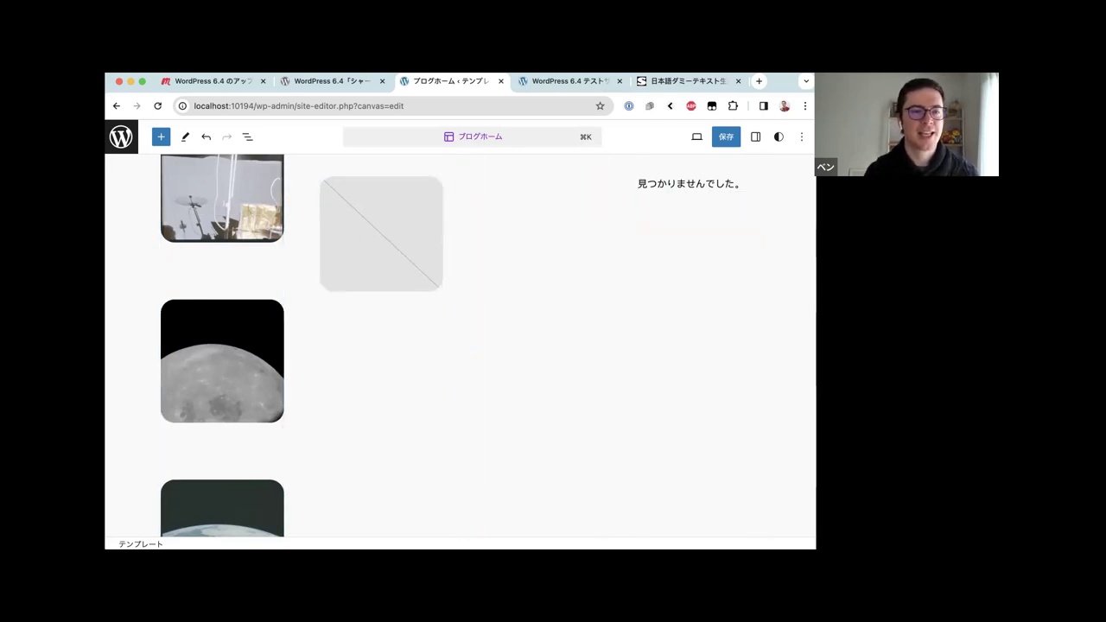
pyautogui.click(333, 81)
pyautogui.scroll(-1, 302, 271)
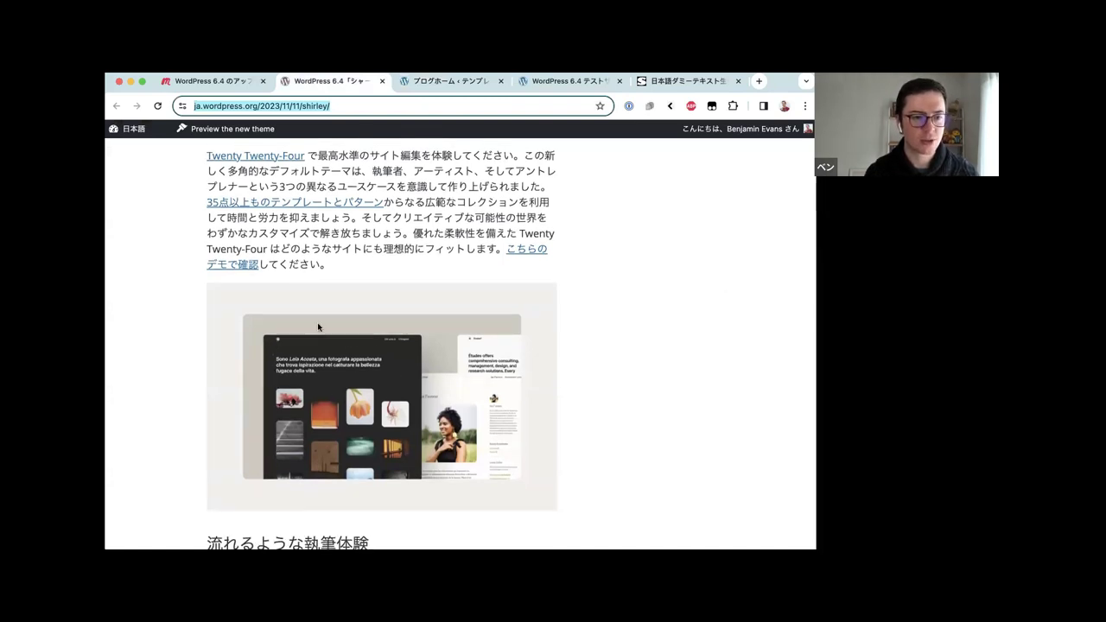
pyautogui.scroll(-2, 399, 341)
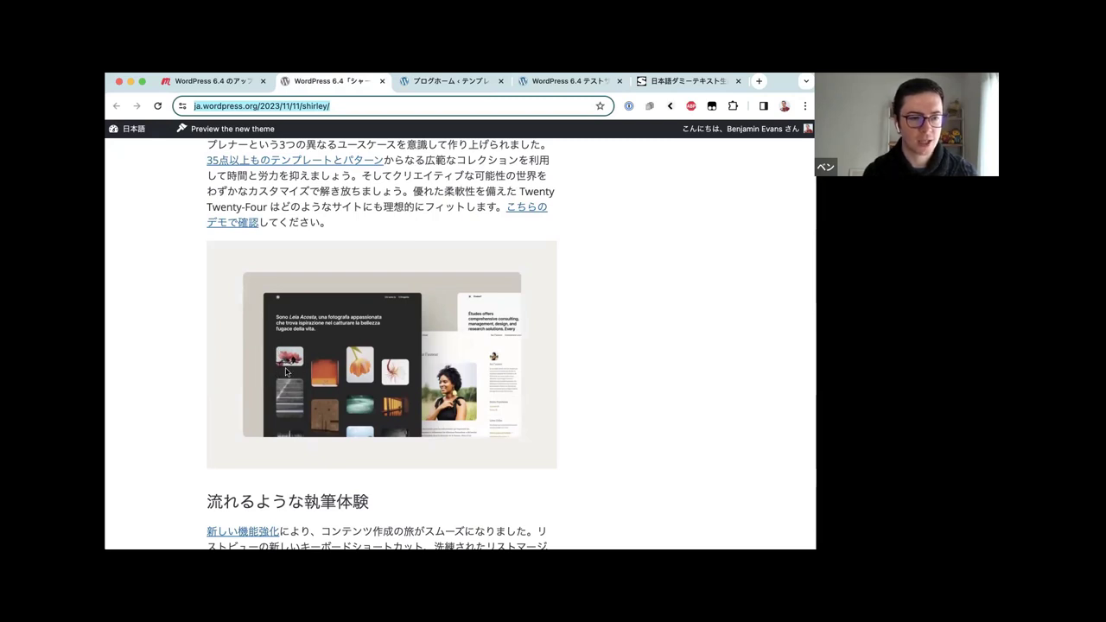
pyautogui.hotkey('ctrl', 'space')
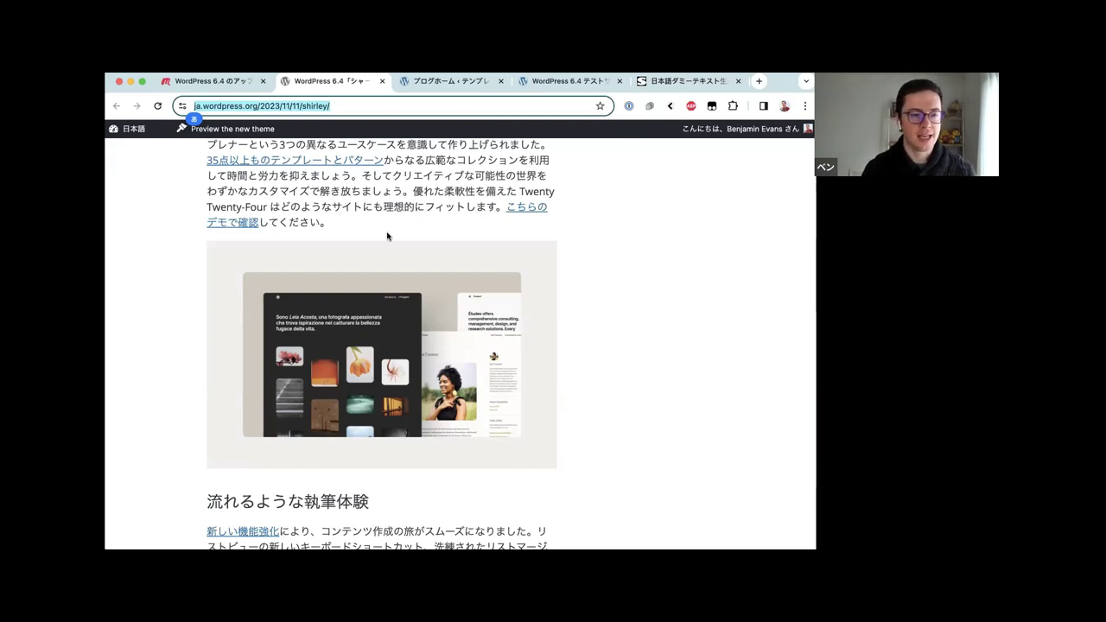
# Look through the announcement's feature sections, highlight the heading サイト間でのパターンの共有 and check ブロックフックの導入 and 画像を映えさせる
pyautogui.scroll(-3, 387, 236)
pyautogui.scroll(-18, 387, 235)
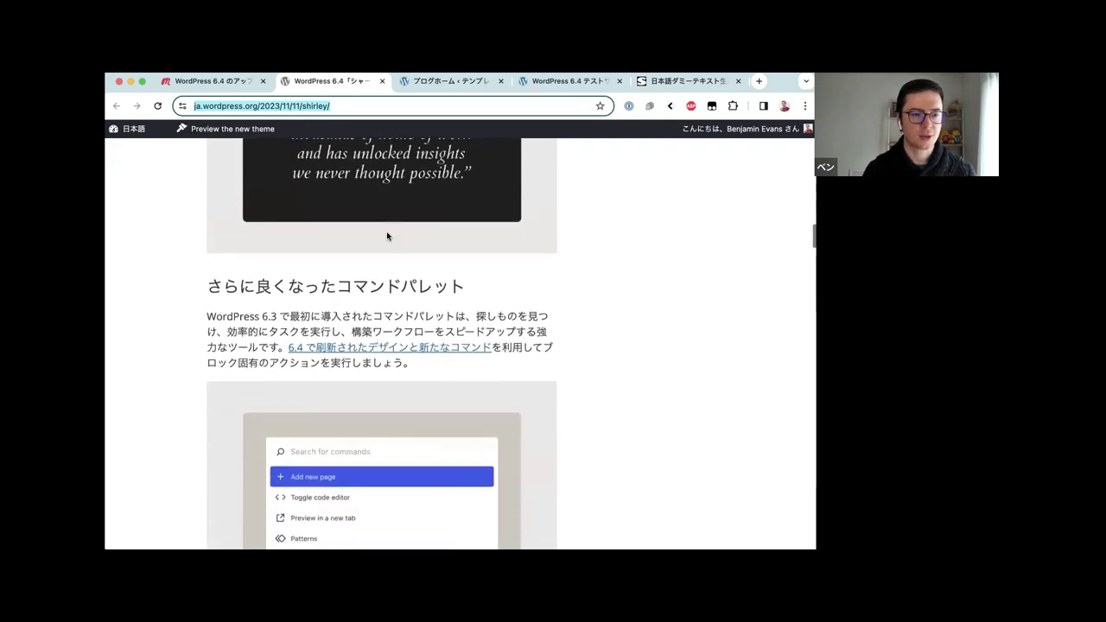
pyautogui.scroll(-16, 387, 235)
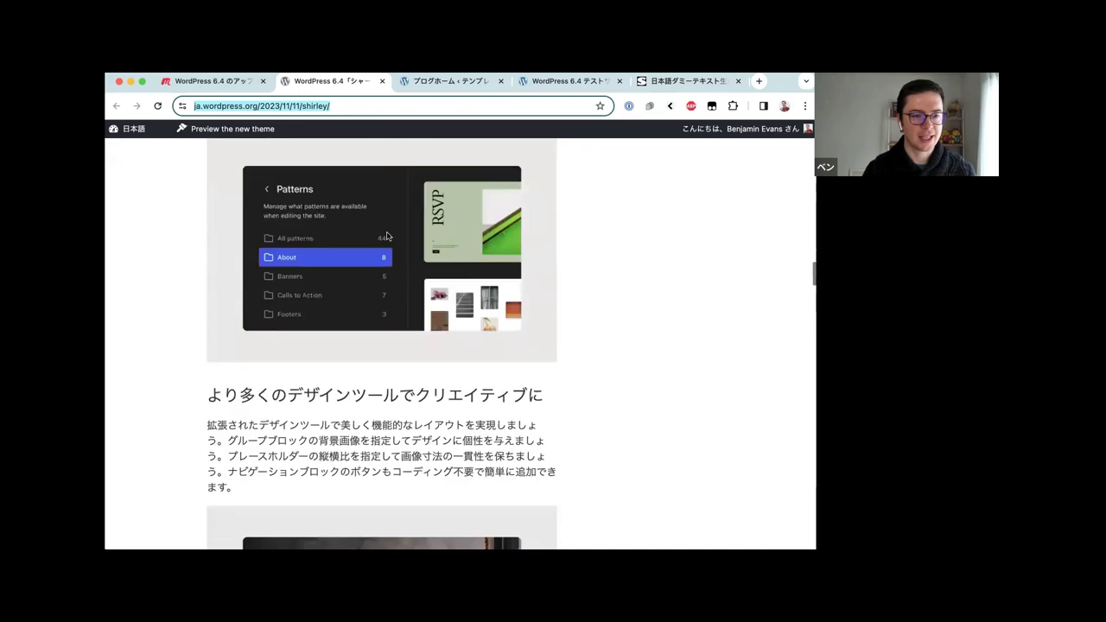
pyautogui.scroll(-20, 387, 234)
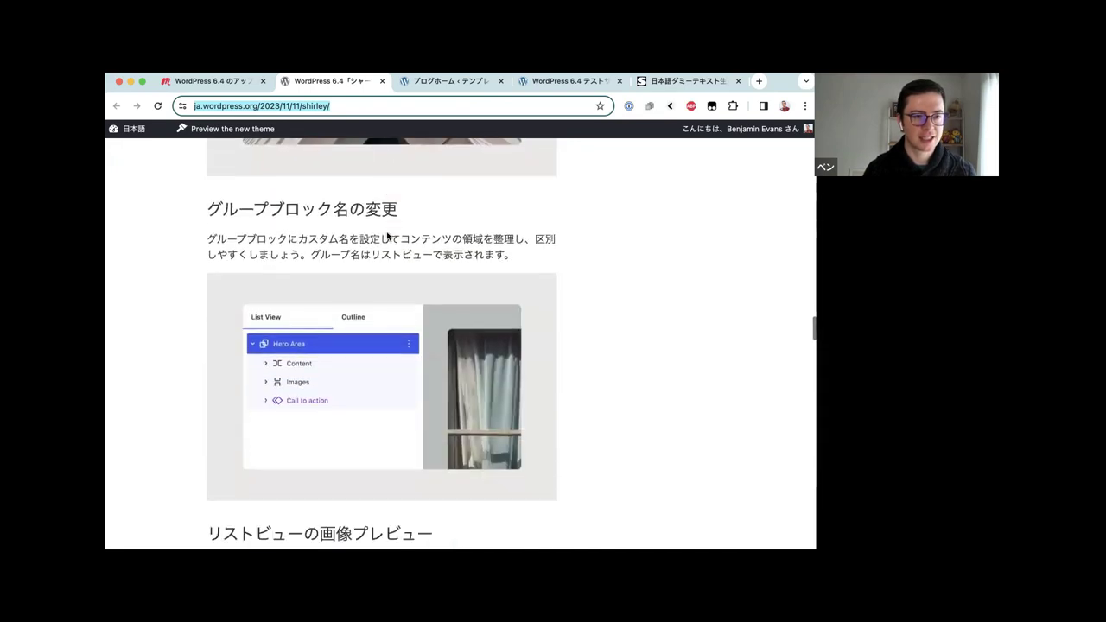
pyautogui.scroll(-18, 387, 236)
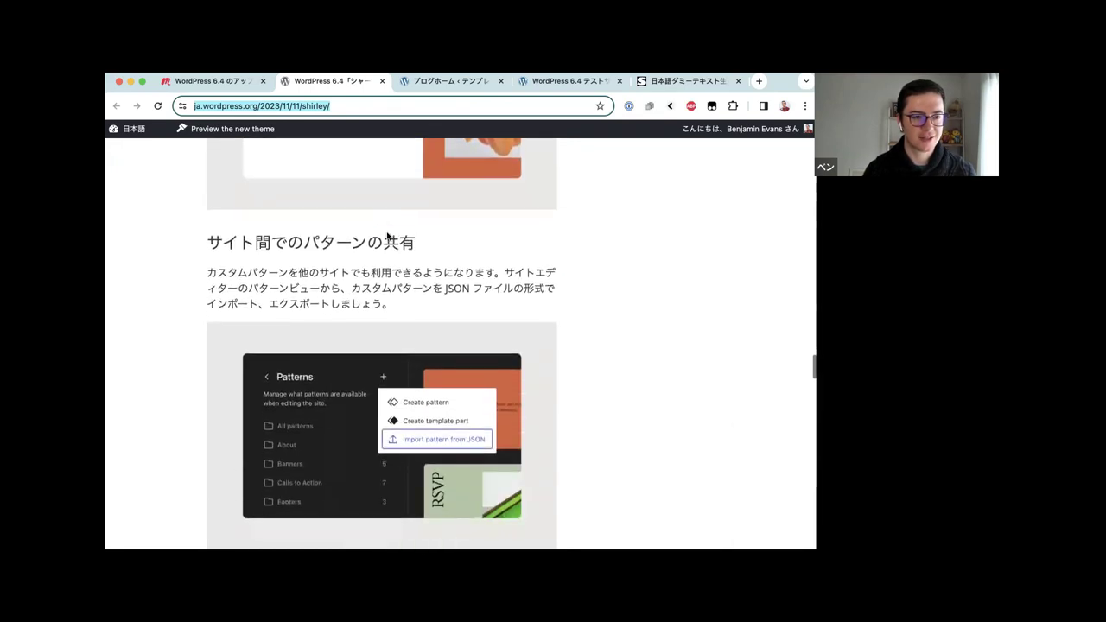
pyautogui.scroll(3, 390, 235)
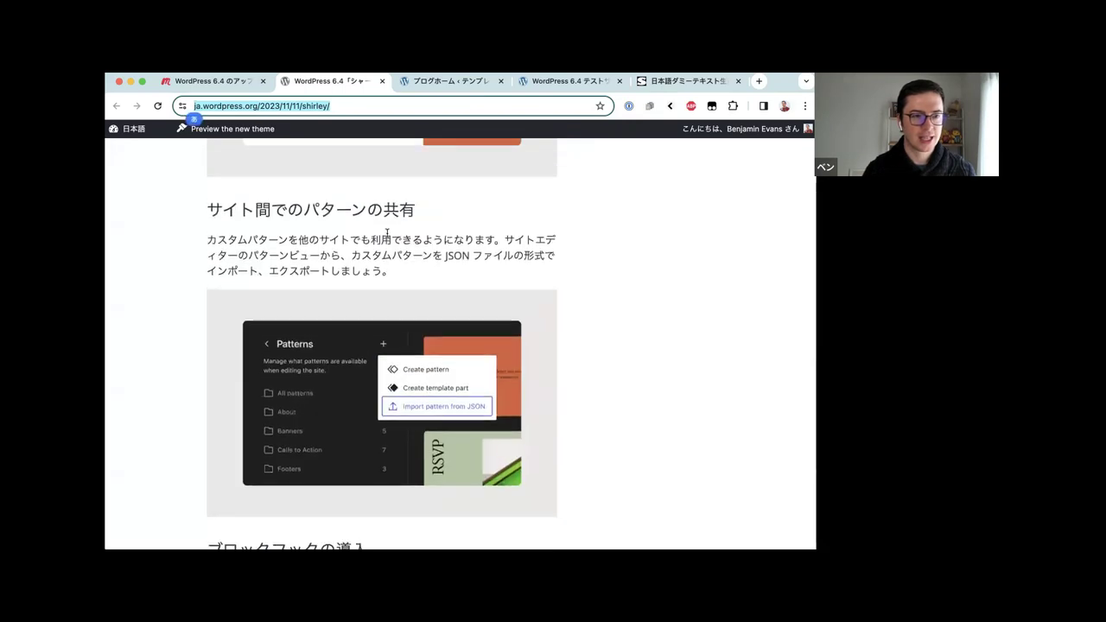
pyautogui.scroll(-1, 387, 233)
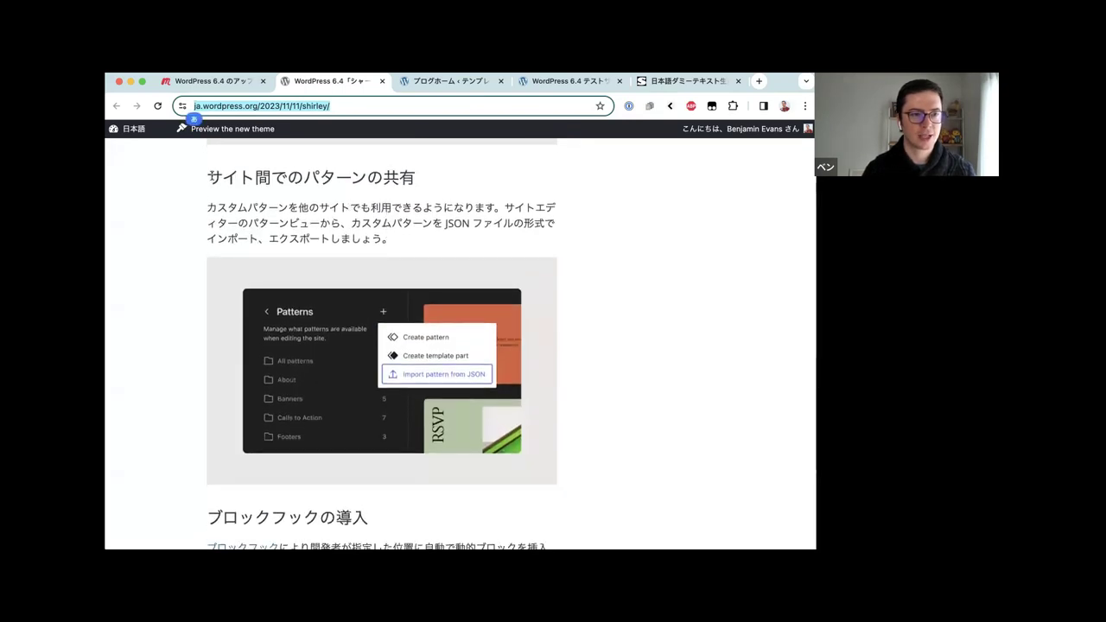
pyautogui.moveTo(208, 176); pyautogui.dragTo(416, 178)
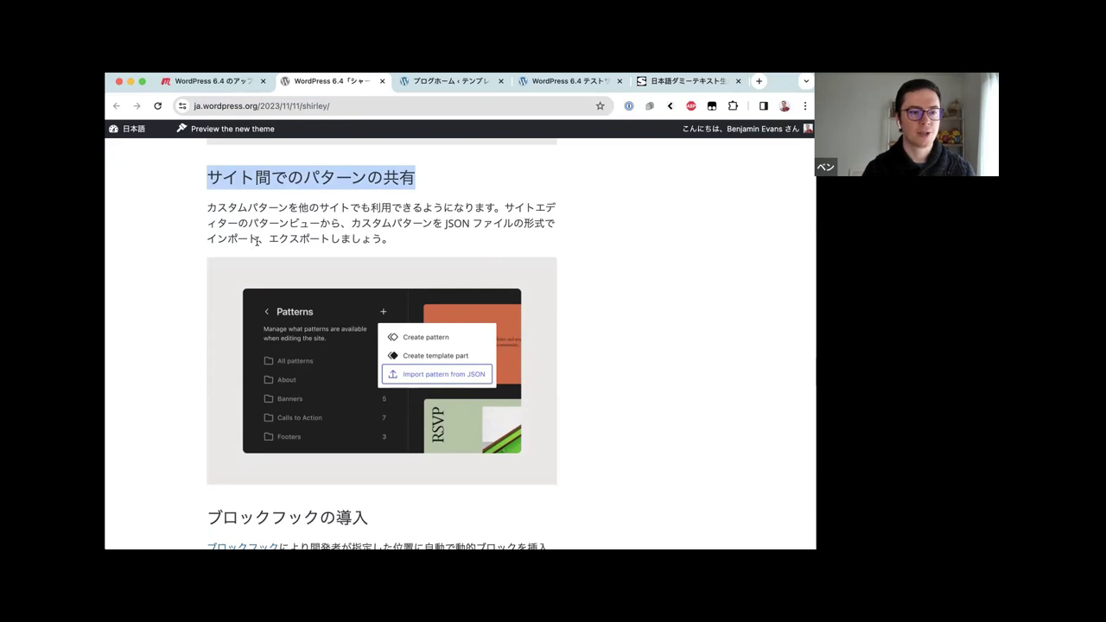
pyautogui.scroll(-6, 257, 241)
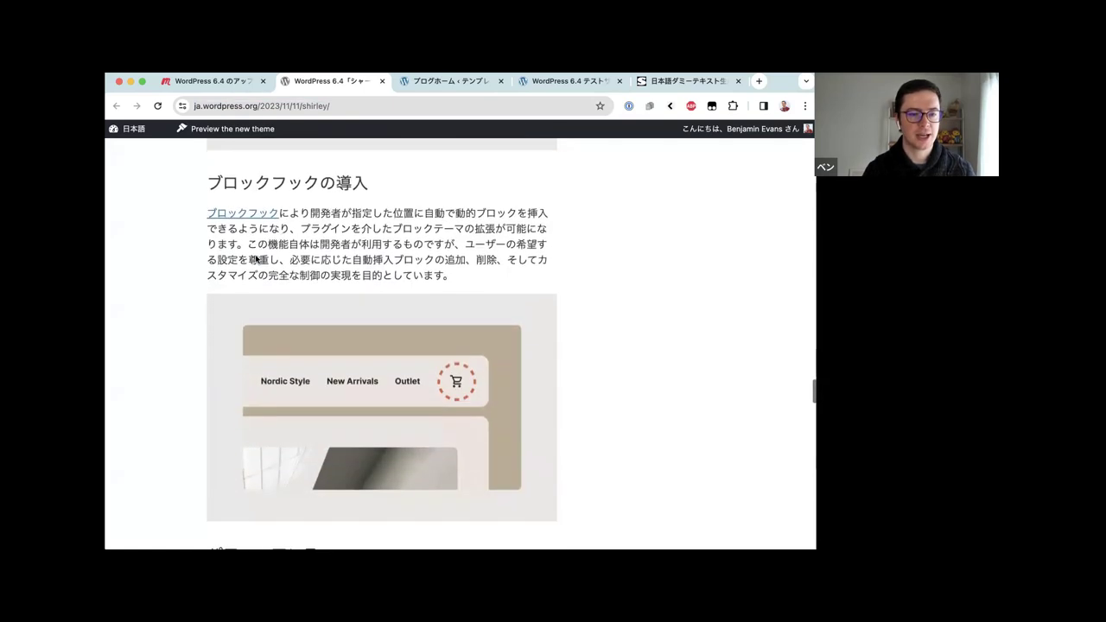
pyautogui.scroll(10, 255, 259)
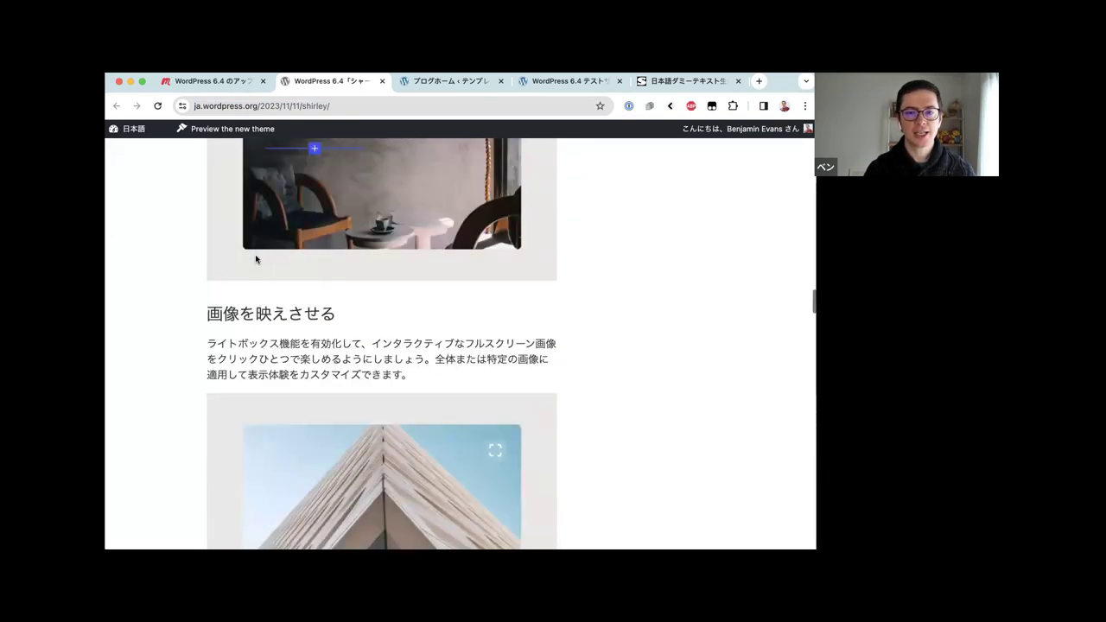
pyautogui.scroll(3, 256, 259)
# Return to the ブログホーム template in the site editor and exit to the dashboard, discarding the unsaved template replacement
pyautogui.hotkey('ctrl', 'Tab')
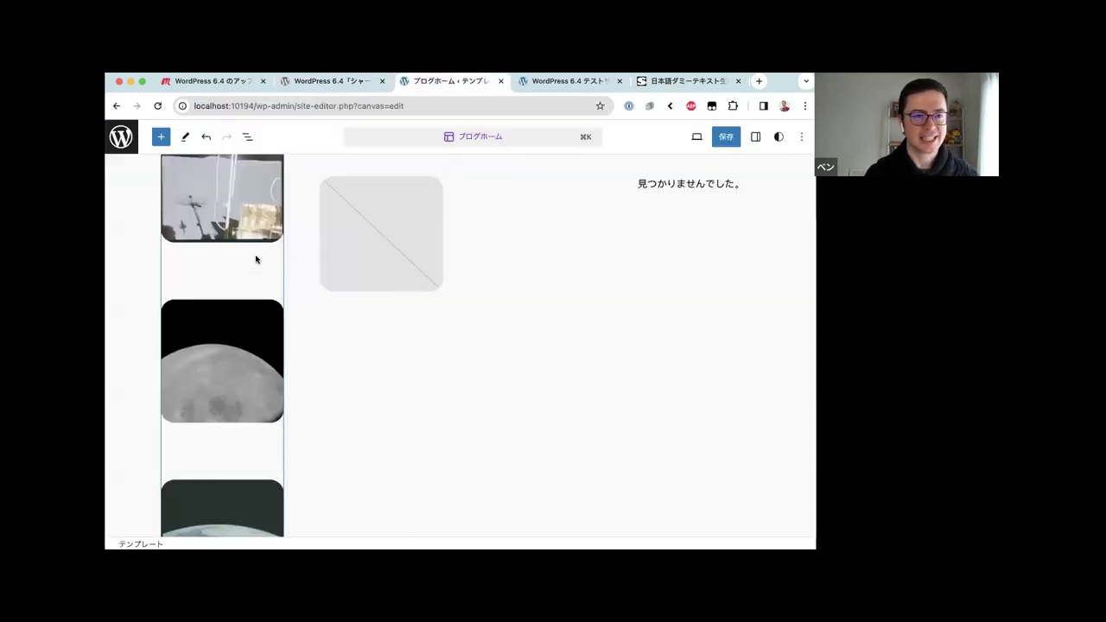
pyautogui.click(120, 143)
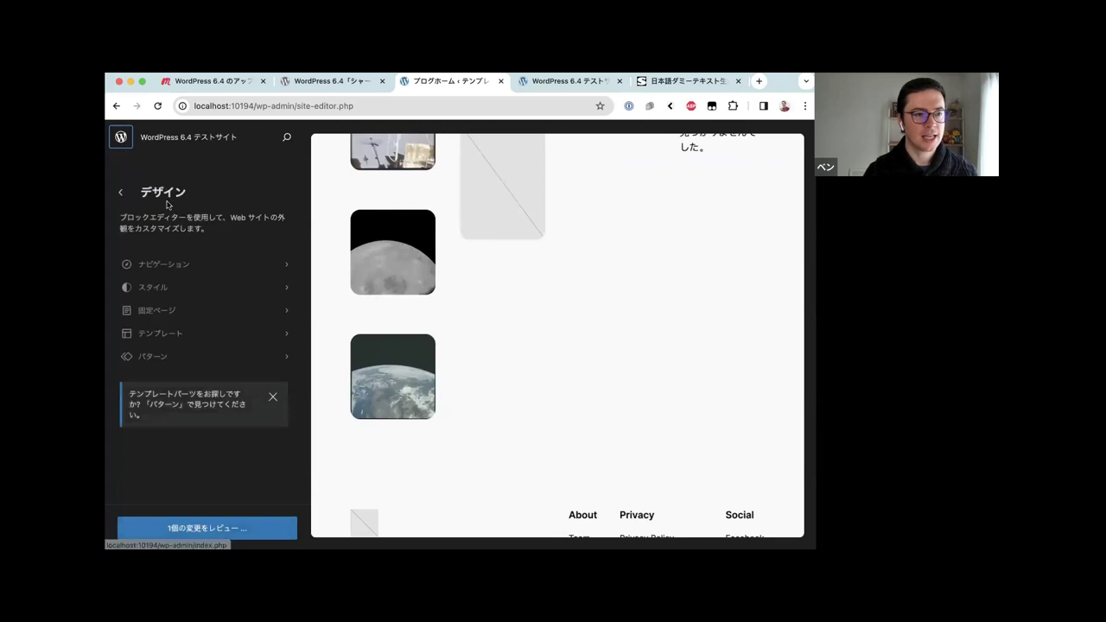
pyautogui.click(123, 194)
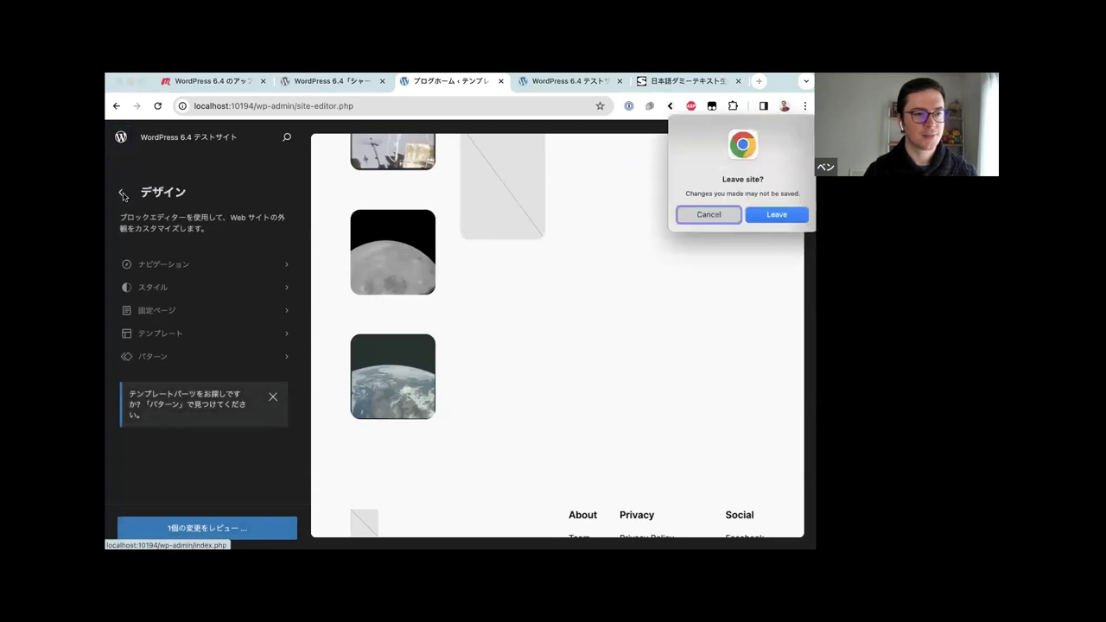
pyautogui.click(707, 216)
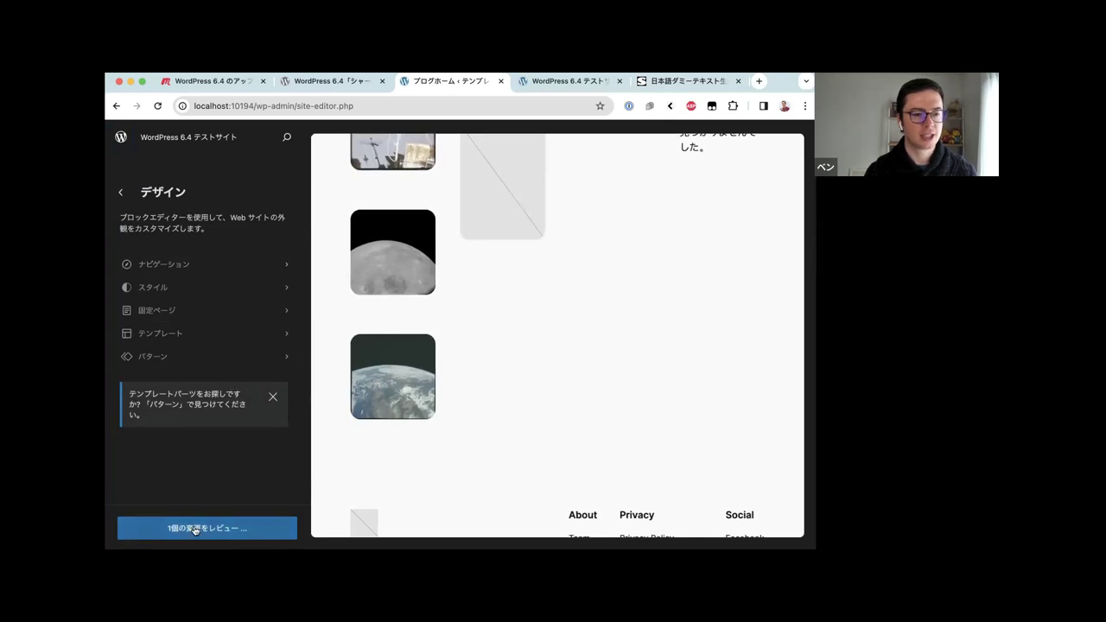
pyautogui.click(135, 197)
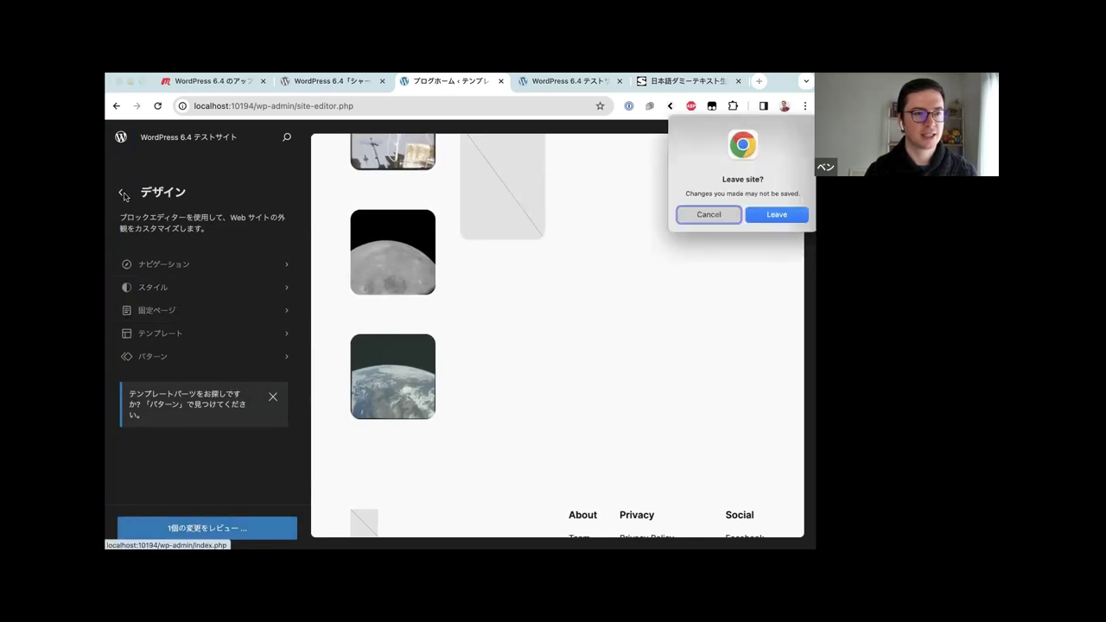
pyautogui.click(707, 216)
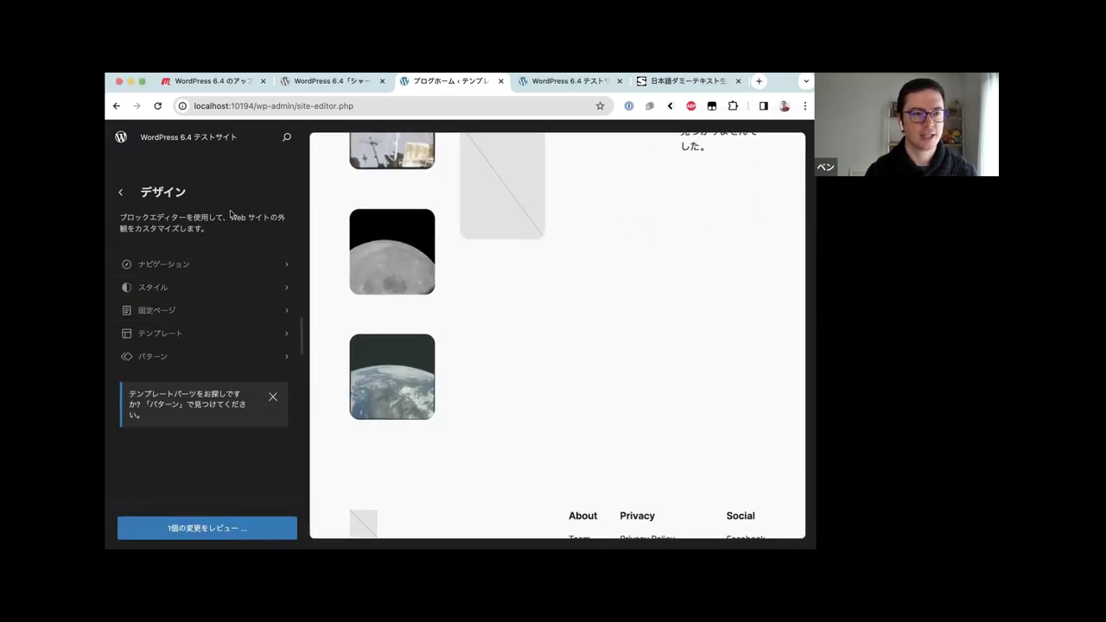
pyautogui.click(118, 190)
pyautogui.click(779, 218)
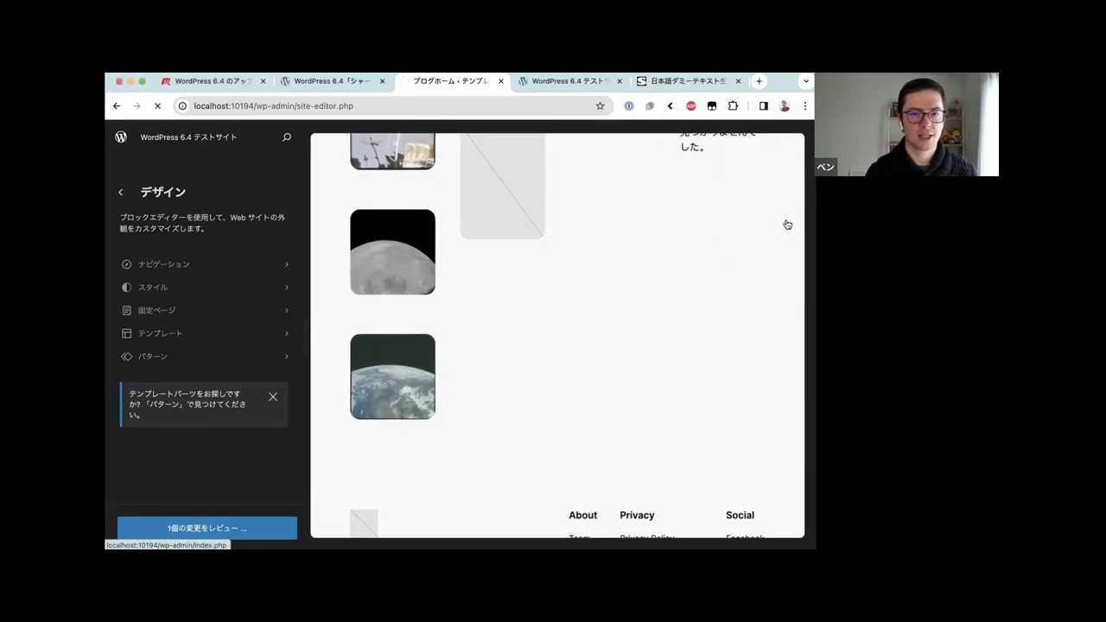
# Reopen the site editor from the dashboard and show its list of templates
pyautogui.moveTo(134, 307)
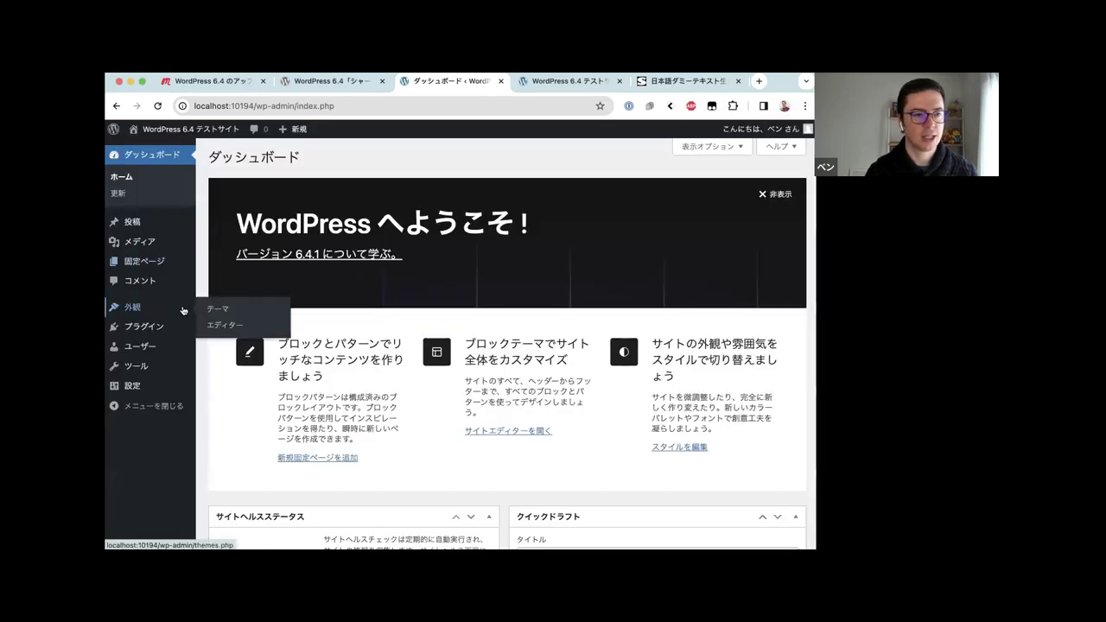
pyautogui.click(214, 328)
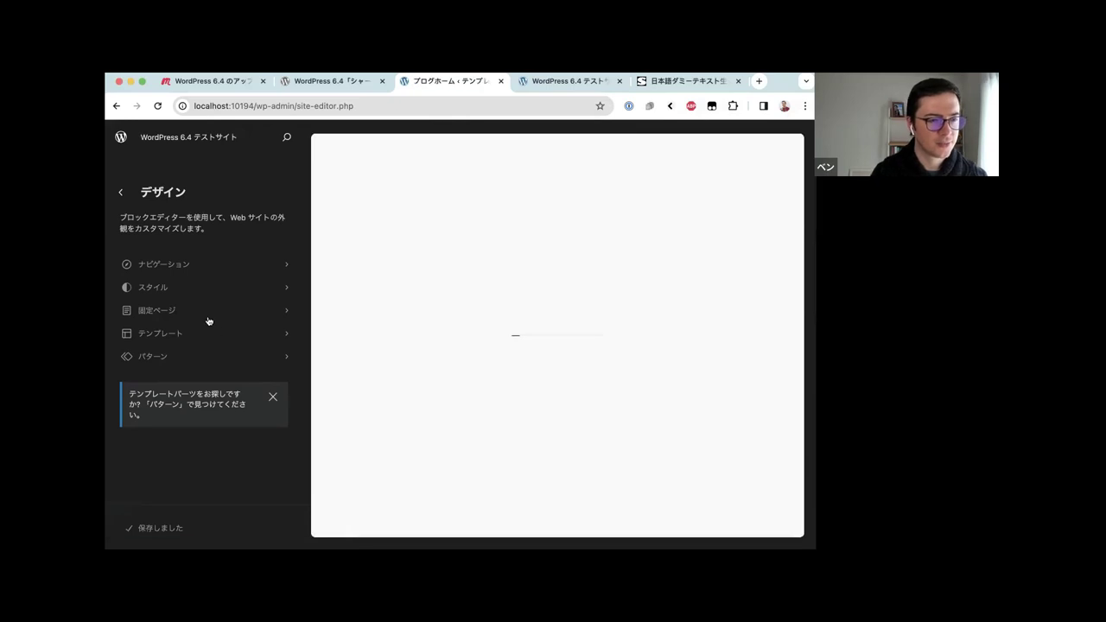
pyautogui.click(164, 333)
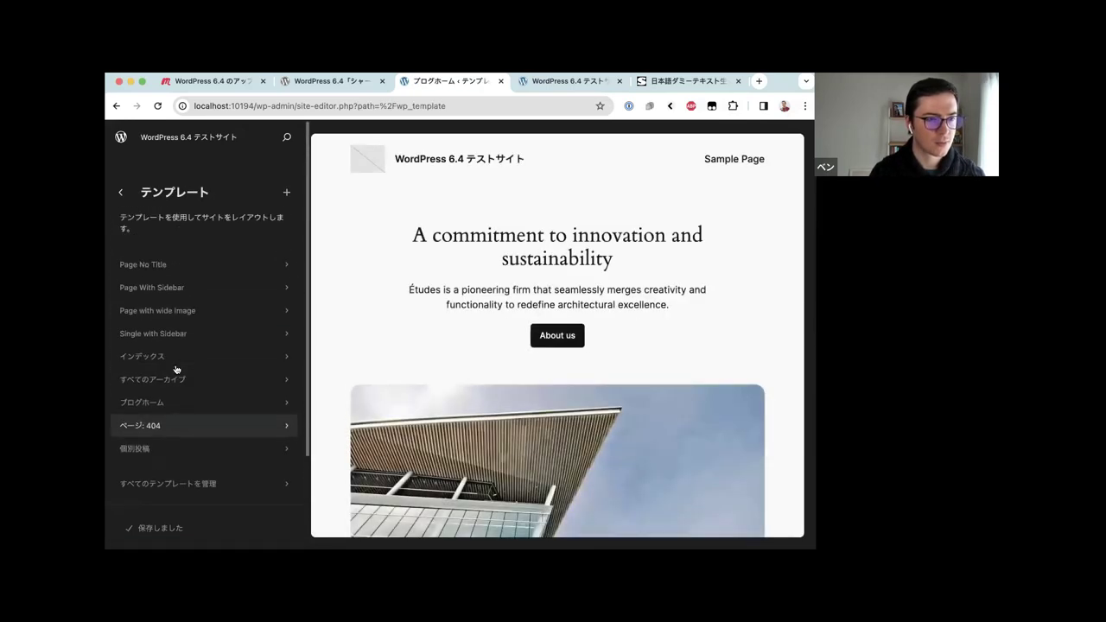
# Inspect the Page No Title template in preview and in the editor, and return to the template list
pyautogui.click(201, 267)
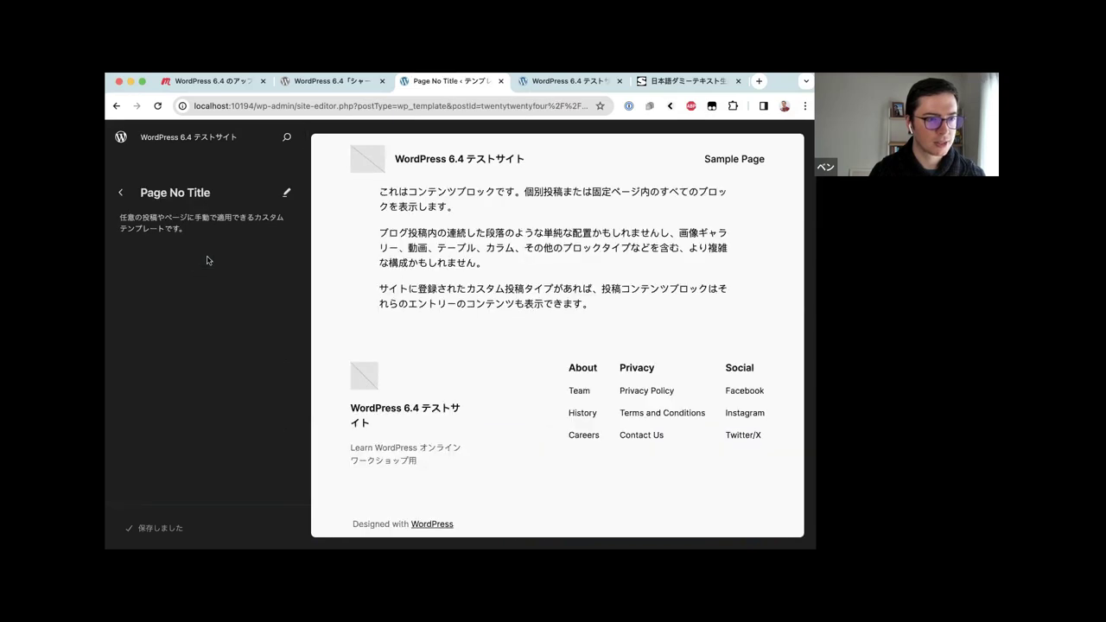
pyautogui.click(287, 194)
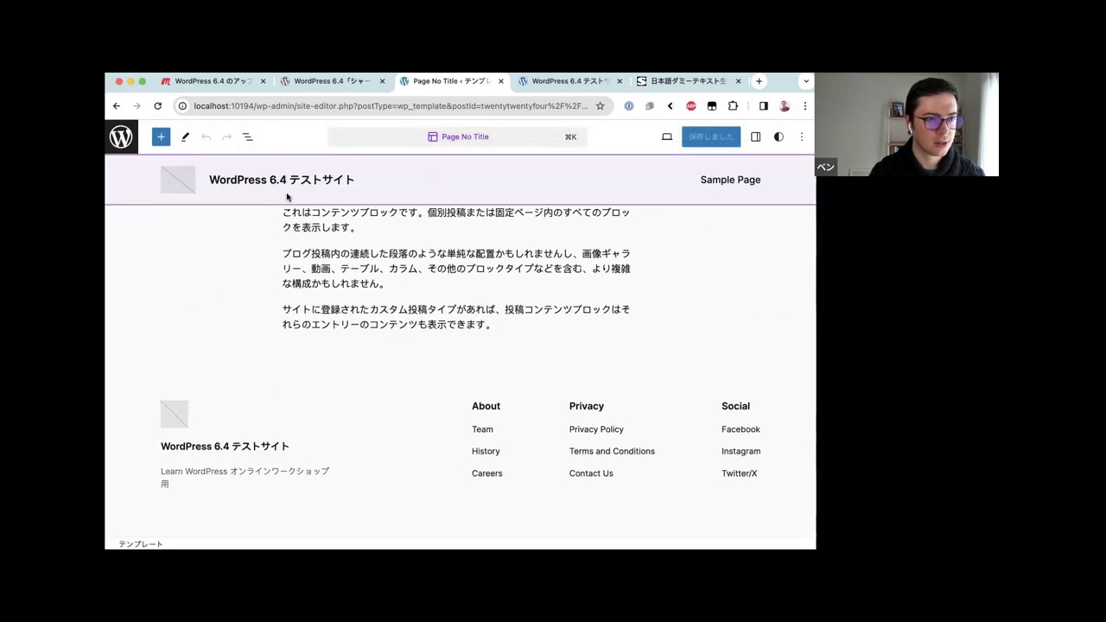
pyautogui.click(121, 136)
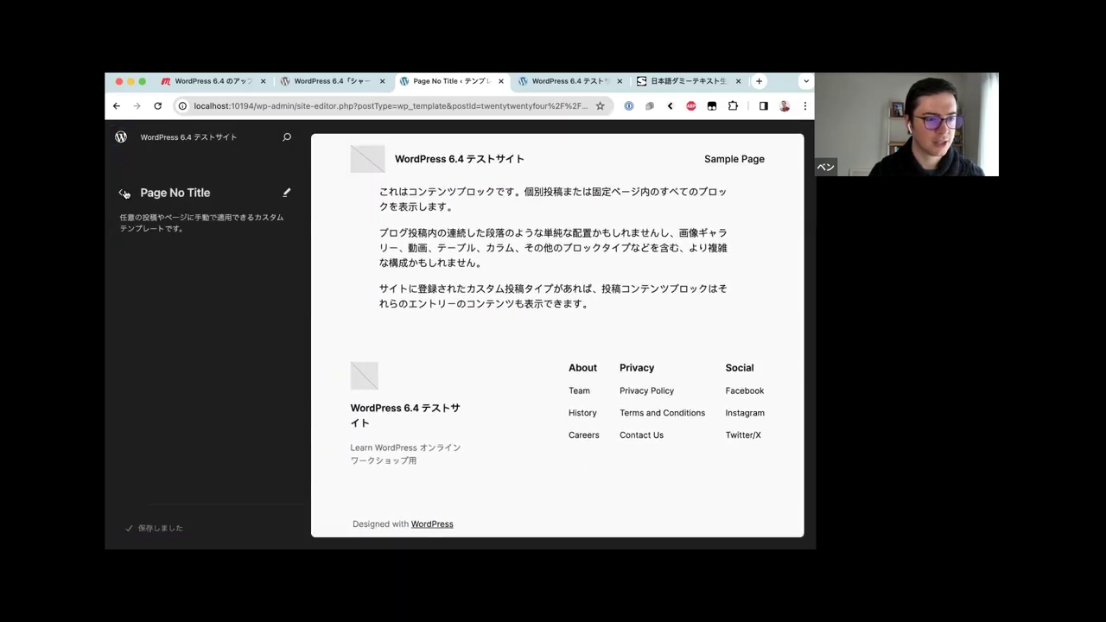
pyautogui.click(121, 192)
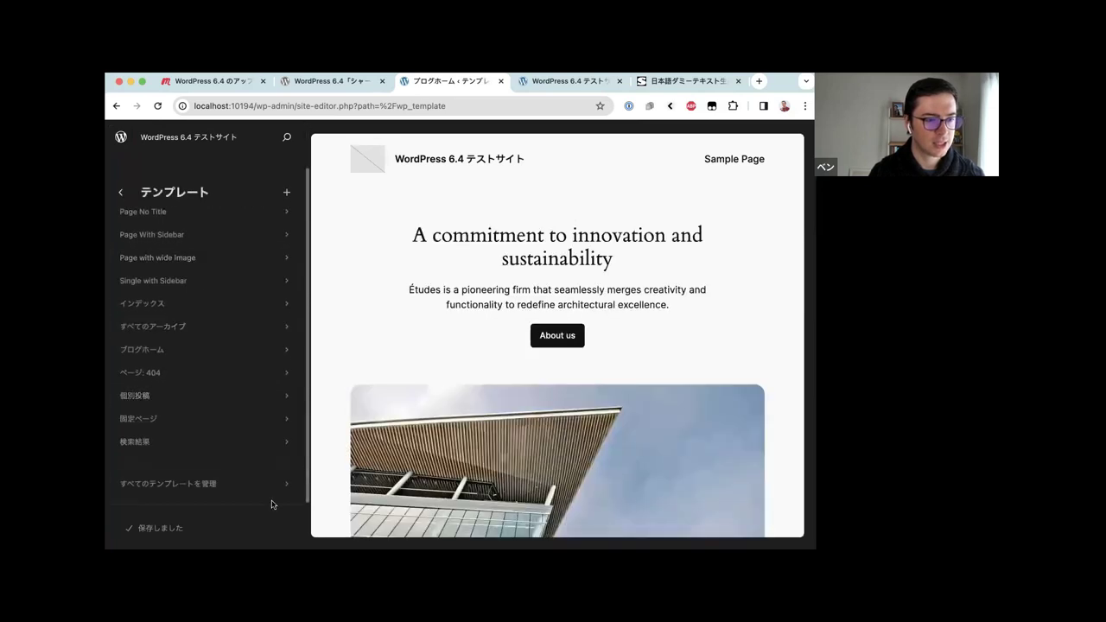
# Review the full list of templates and their descriptions, and return to the site editor's design overview
pyautogui.click(275, 495)
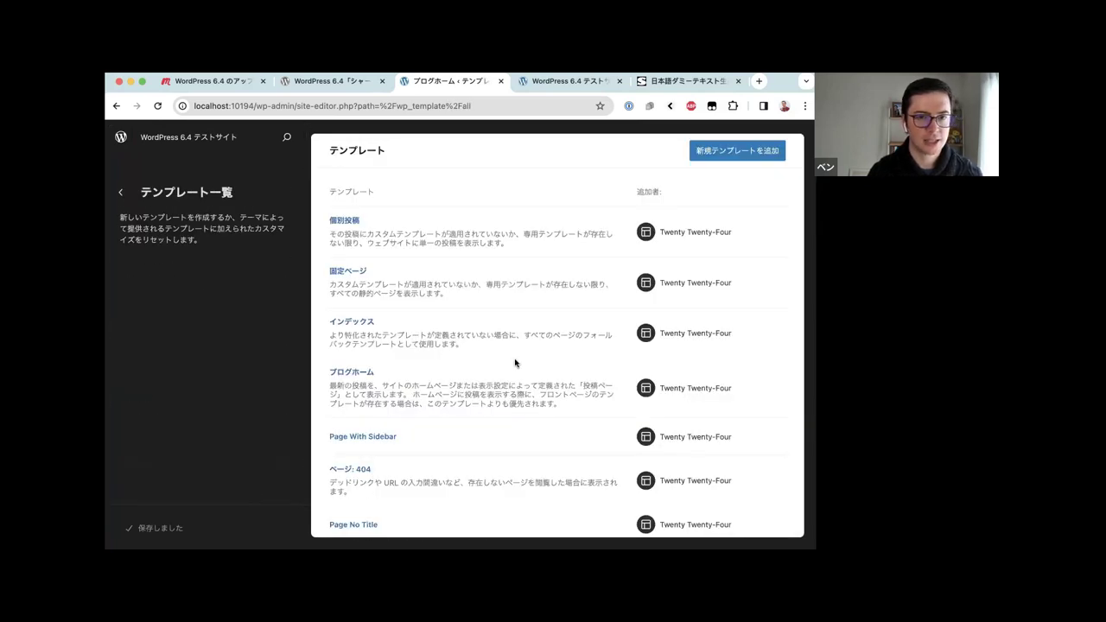
pyautogui.scroll(-5, 566, 311)
pyautogui.scroll(-1, 567, 311)
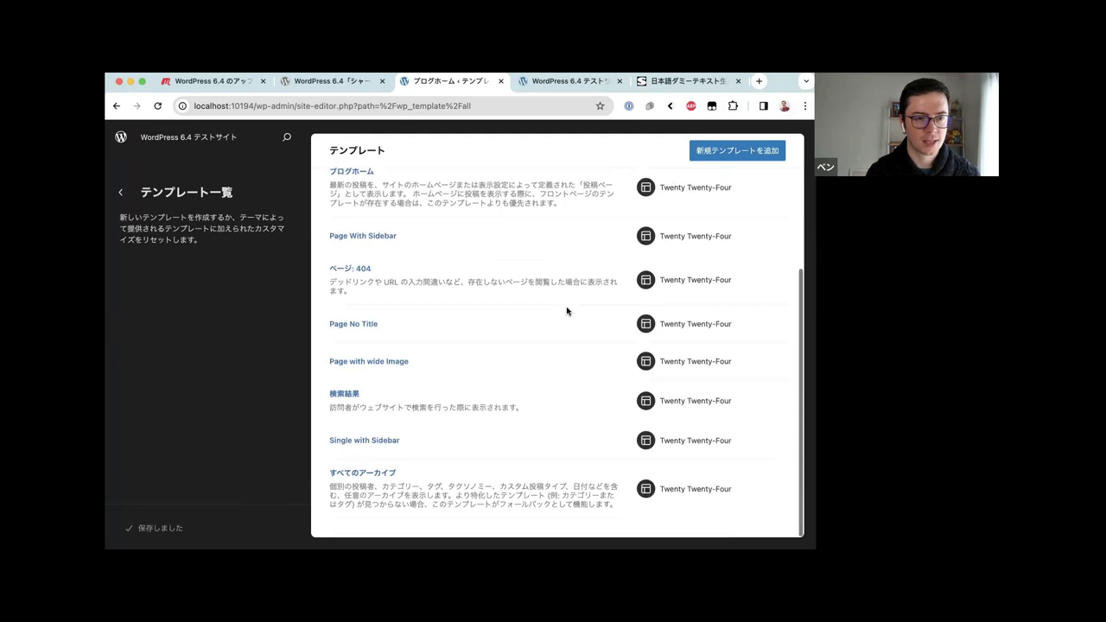
pyautogui.scroll(5, 566, 311)
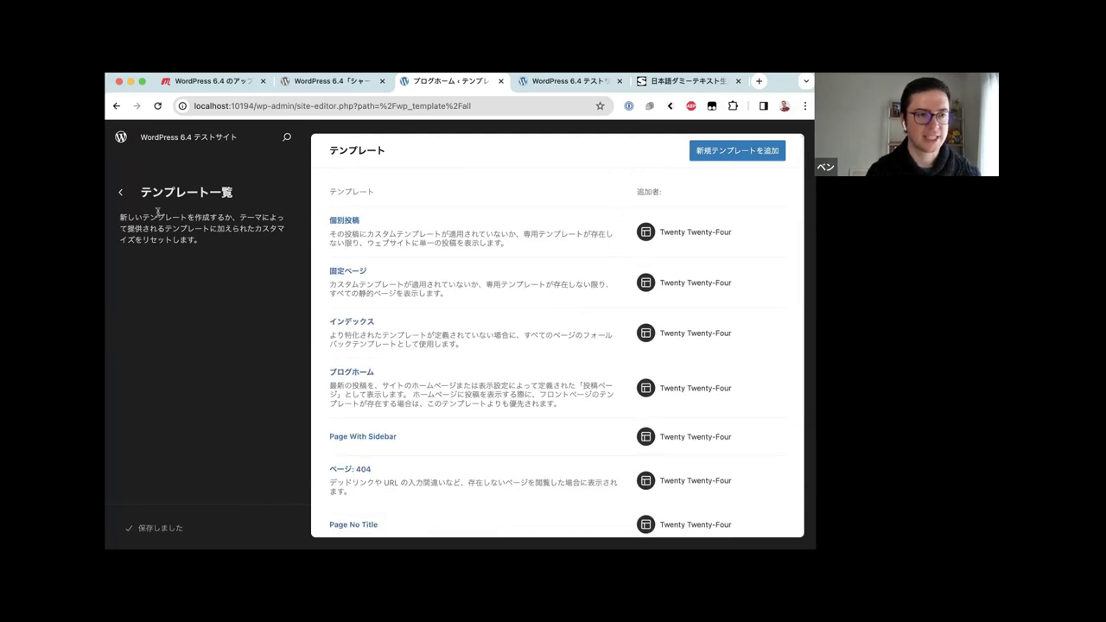
pyautogui.click(120, 192)
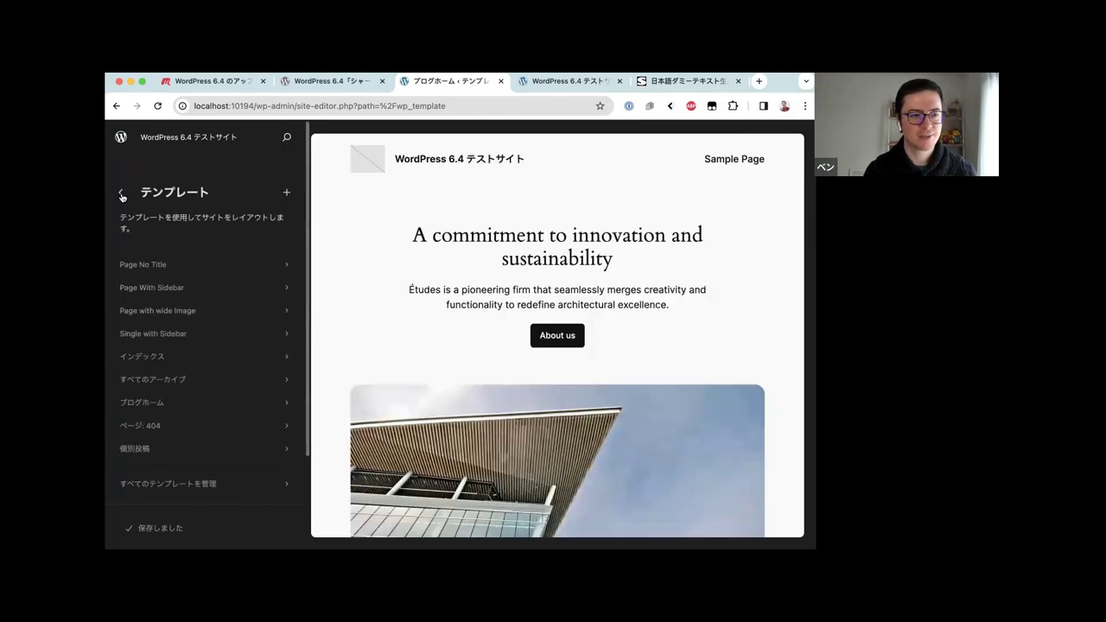
pyautogui.click(120, 194)
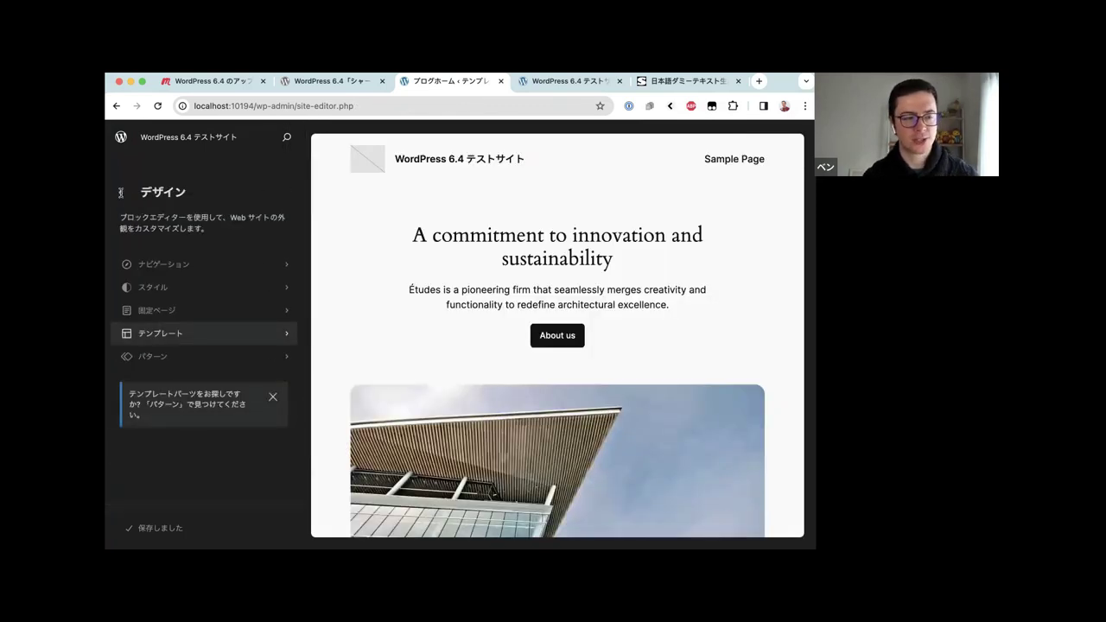
# Browse the theme's previews under すべてのパターン and return to the design overview
pyautogui.click(188, 356)
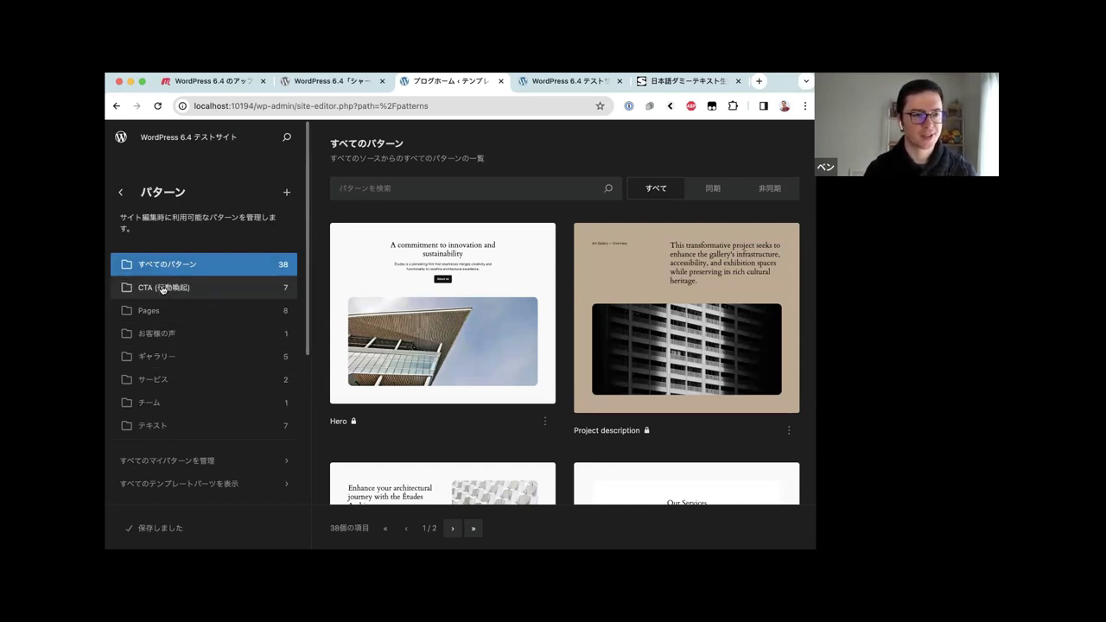
pyautogui.click(121, 192)
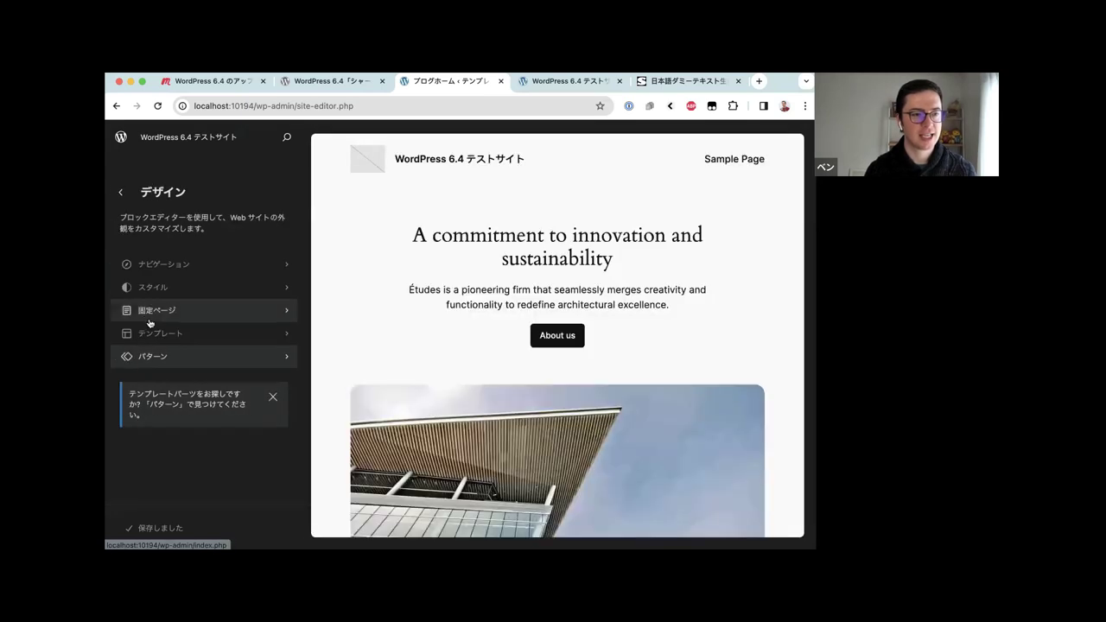
pyautogui.click(164, 358)
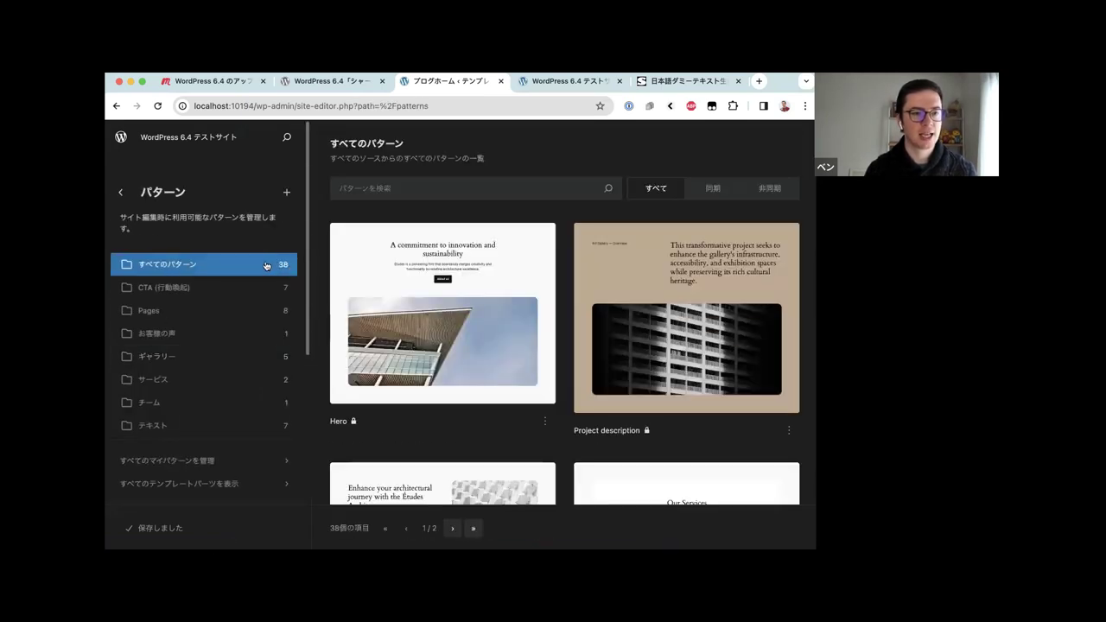
pyautogui.scroll(-5, 503, 302)
pyautogui.scroll(-10, 504, 307)
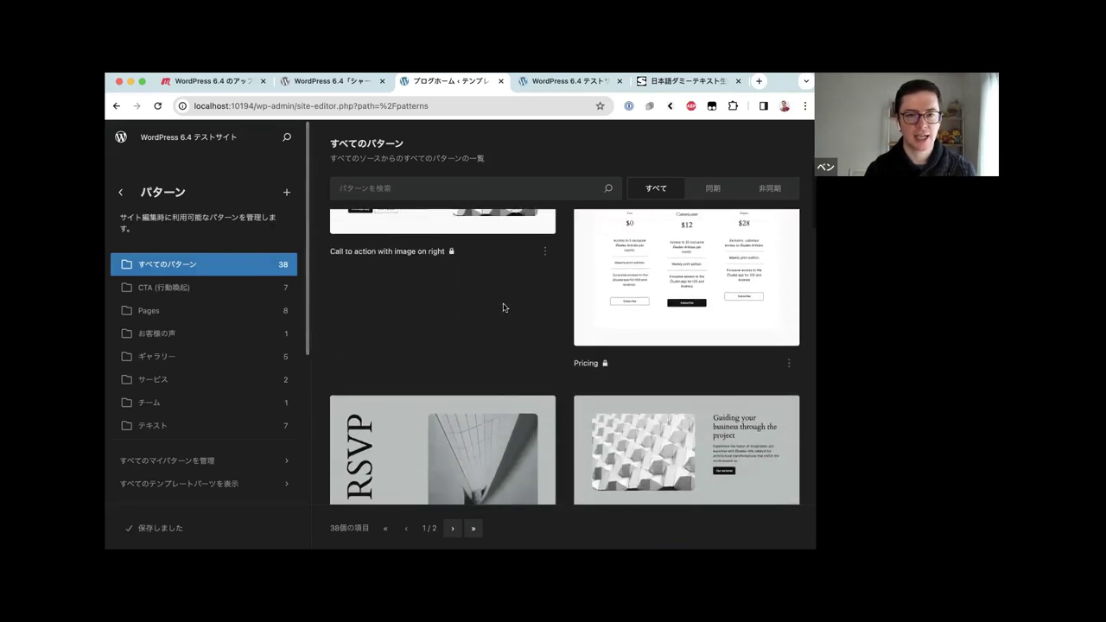
pyautogui.scroll(-10, 504, 307)
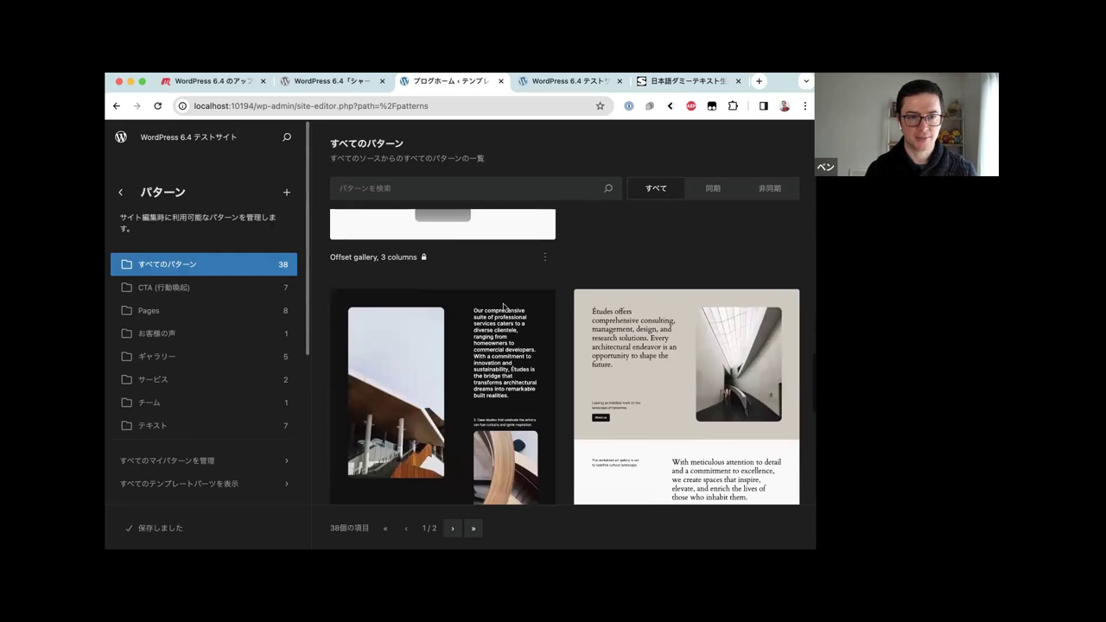
pyautogui.scroll(-8, 504, 308)
pyautogui.scroll(20, 504, 307)
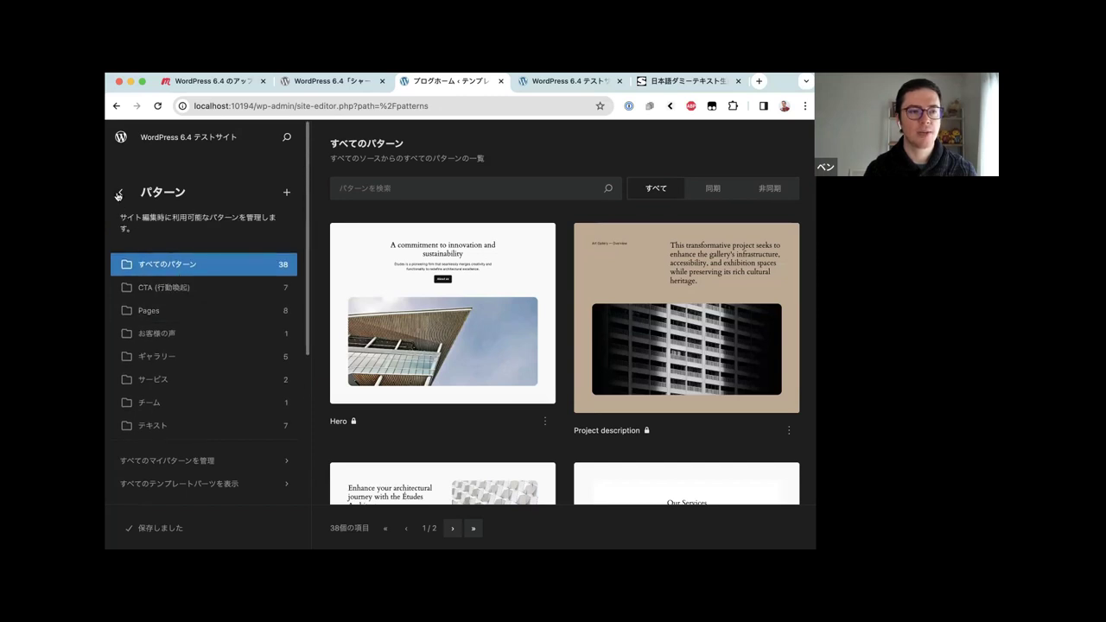
pyautogui.scroll(-5, 444, 288)
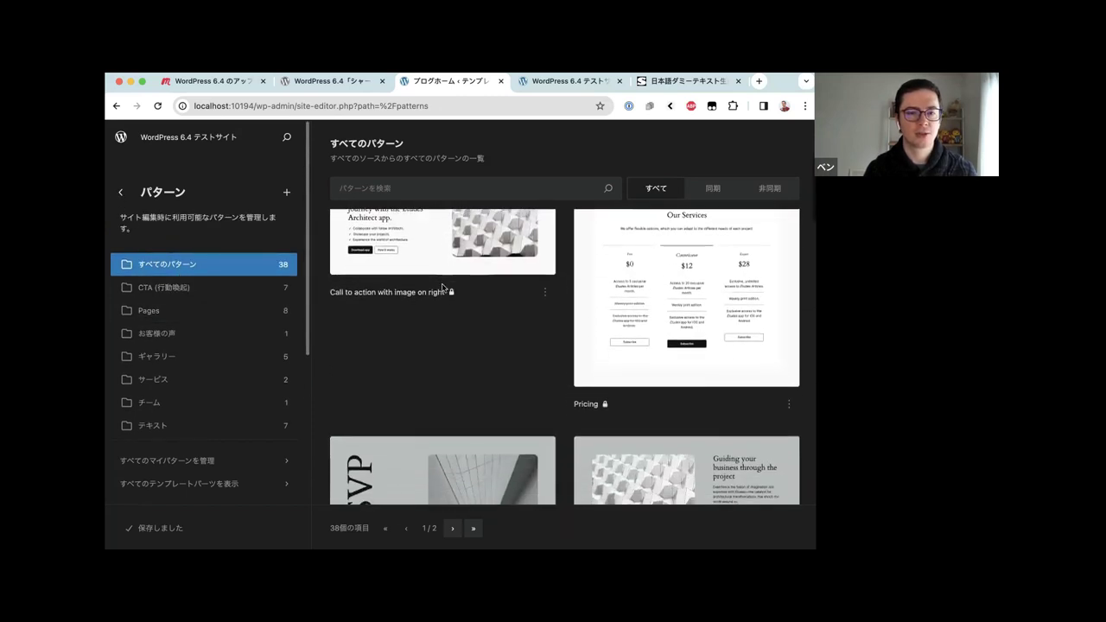
pyautogui.scroll(2, 444, 288)
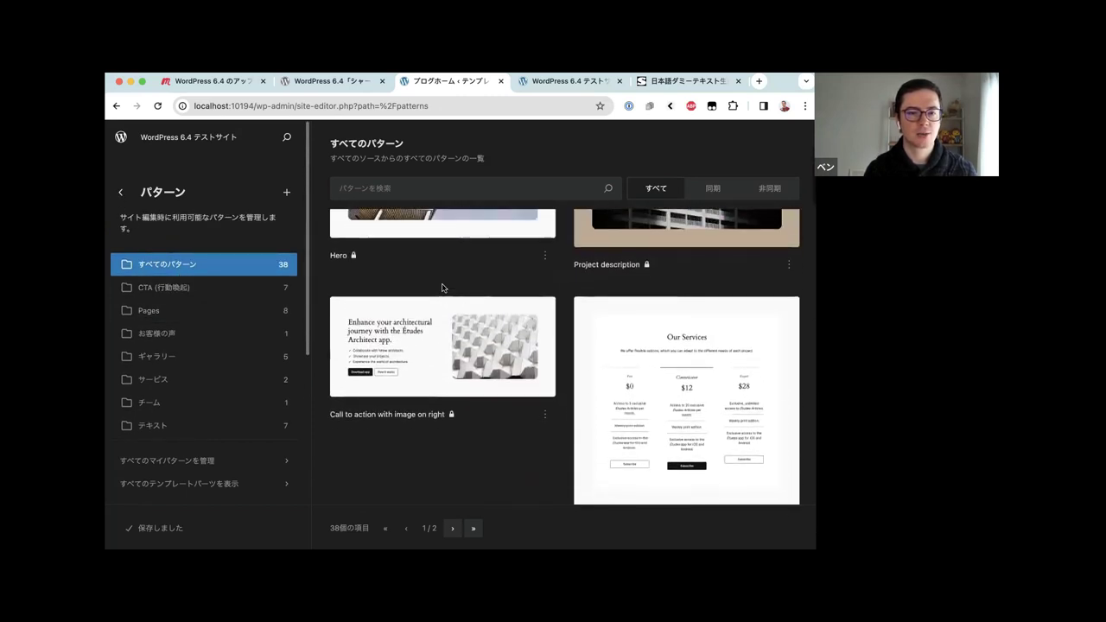
pyautogui.click(120, 192)
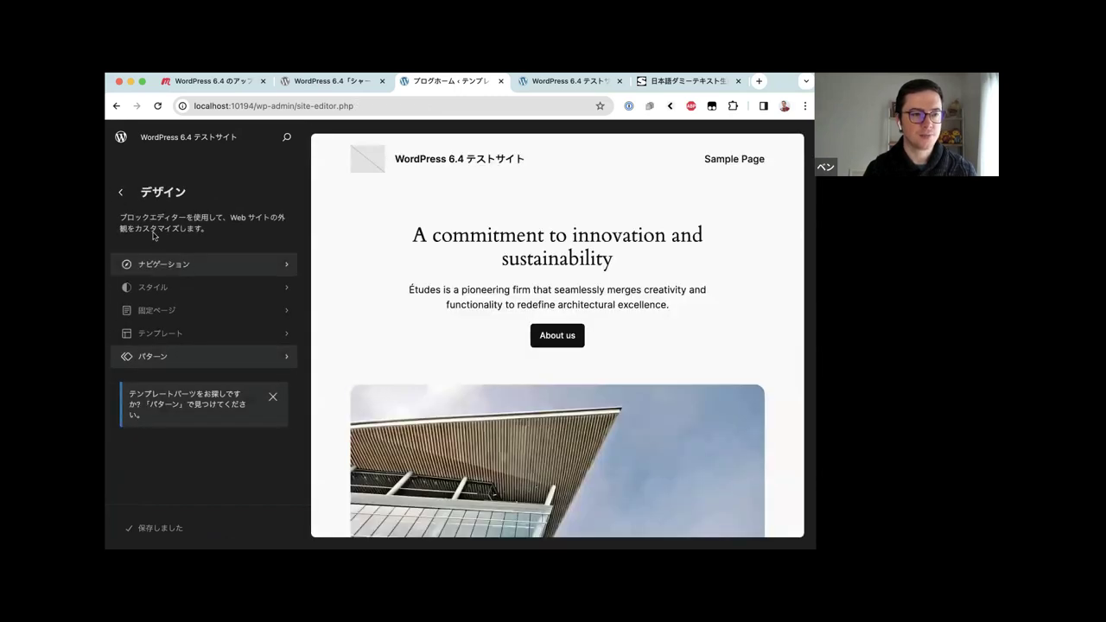
# Create a draft page titled パターンの練習 from the site editor and dismiss the page-editing introduction
pyautogui.click(160, 311)
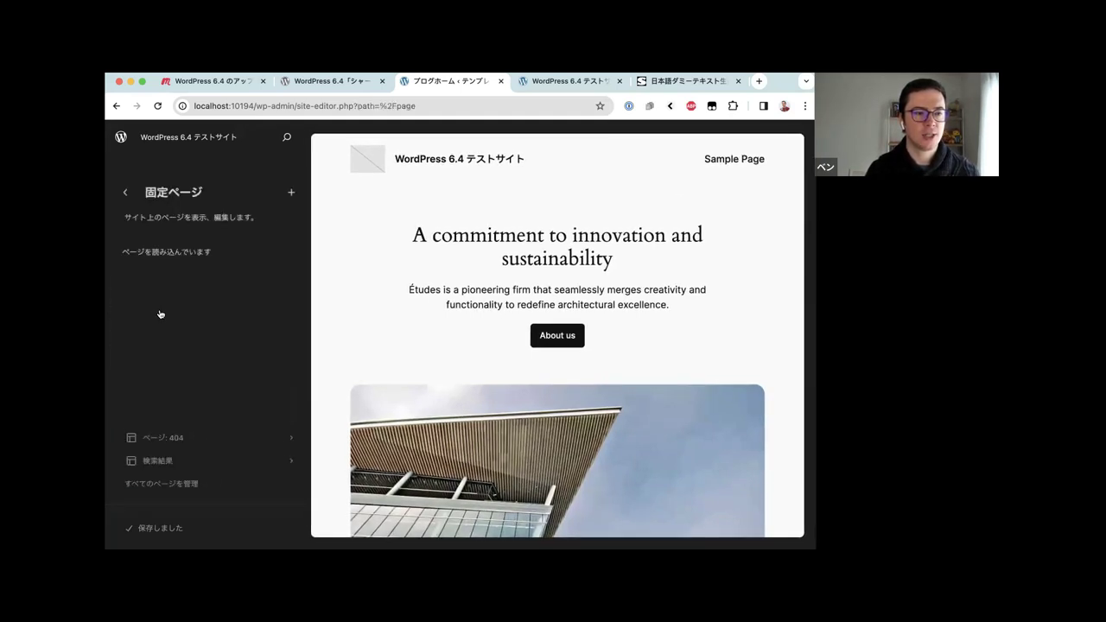
pyautogui.click(288, 194)
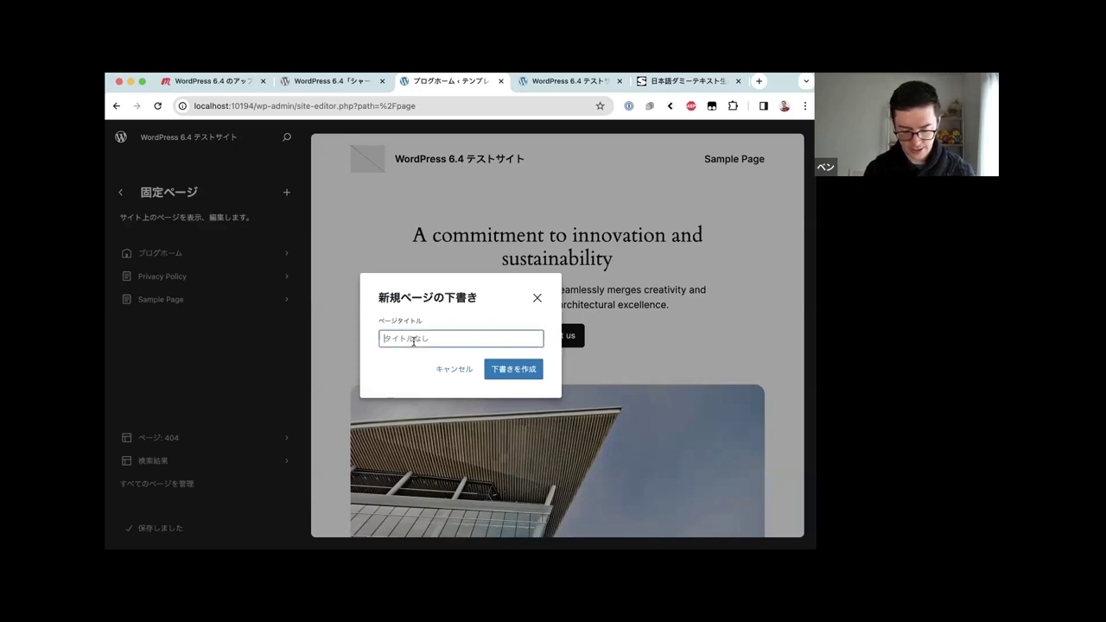
pyautogui.write('hata-nnore')
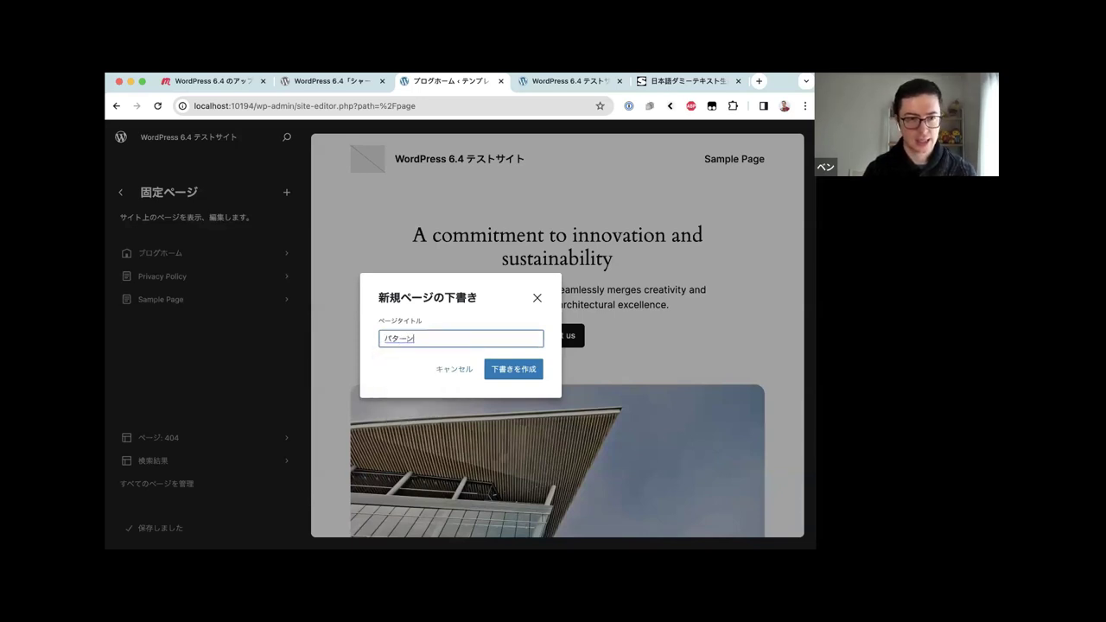
pyautogui.write('nshuu')
pyautogui.press('space')
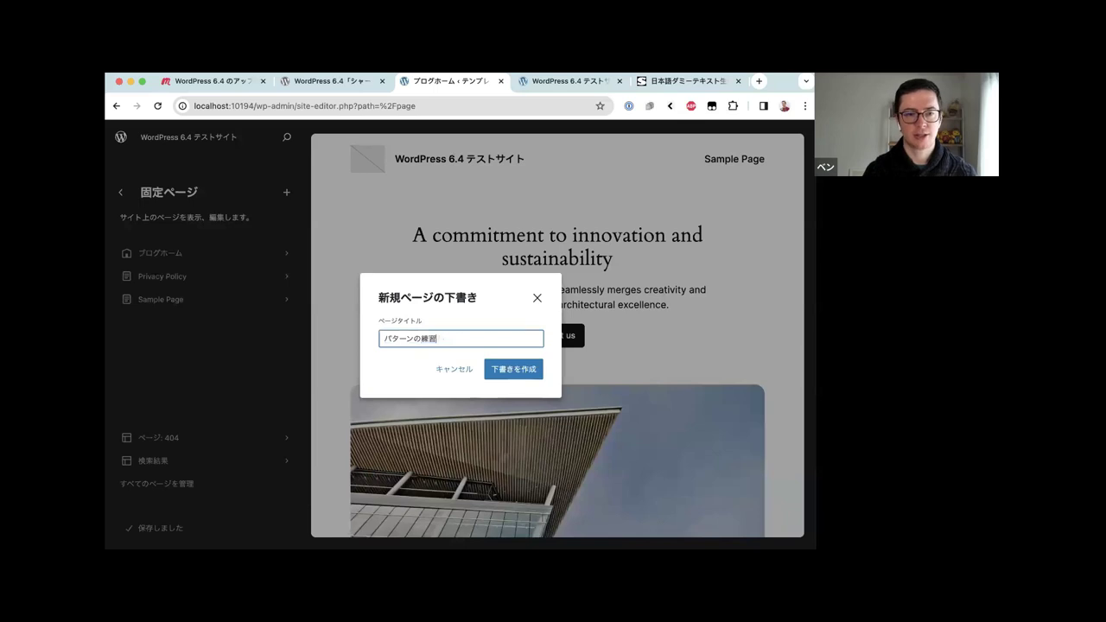
pyautogui.click(514, 373)
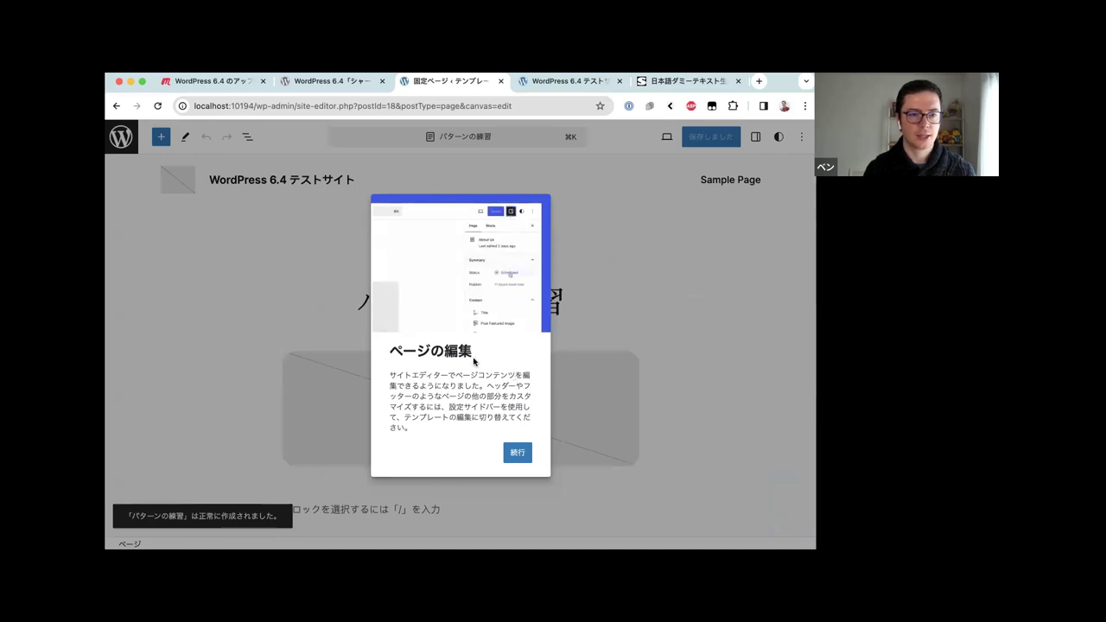
pyautogui.click(521, 452)
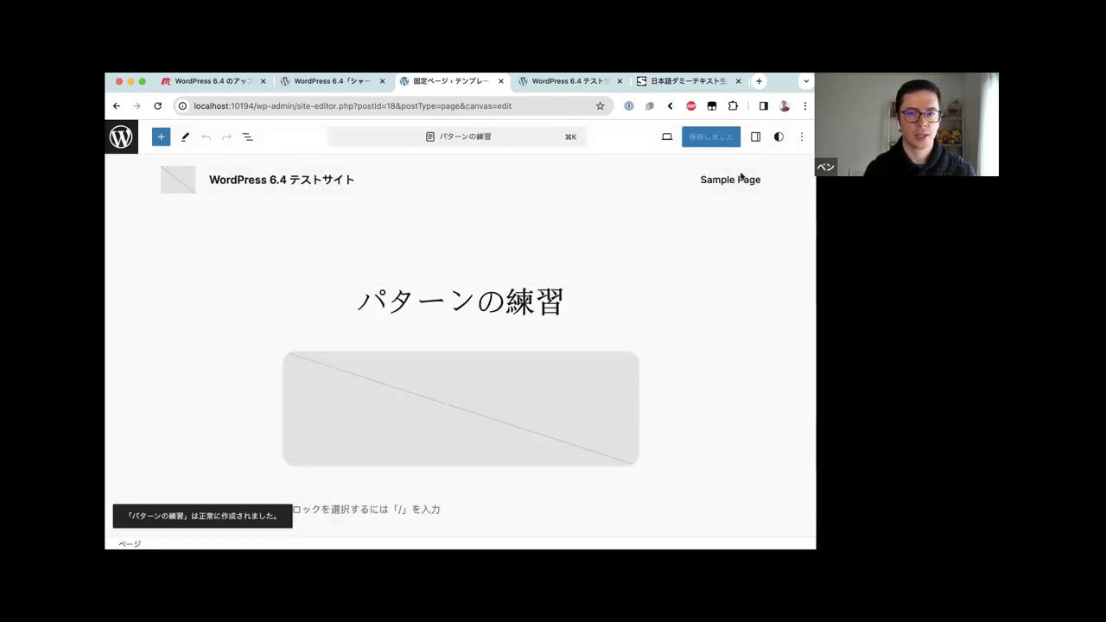
# Check the new page's settings and its layout from header to footer, and try to edit a template area on the canvas
pyautogui.click(755, 136)
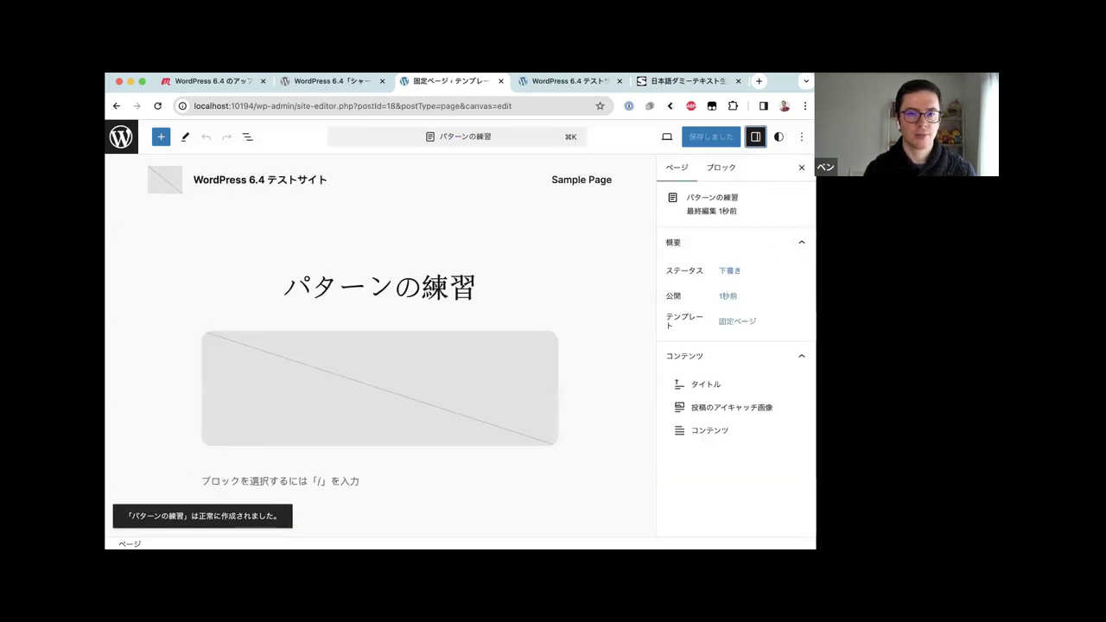
pyautogui.click(719, 166)
pyautogui.click(675, 167)
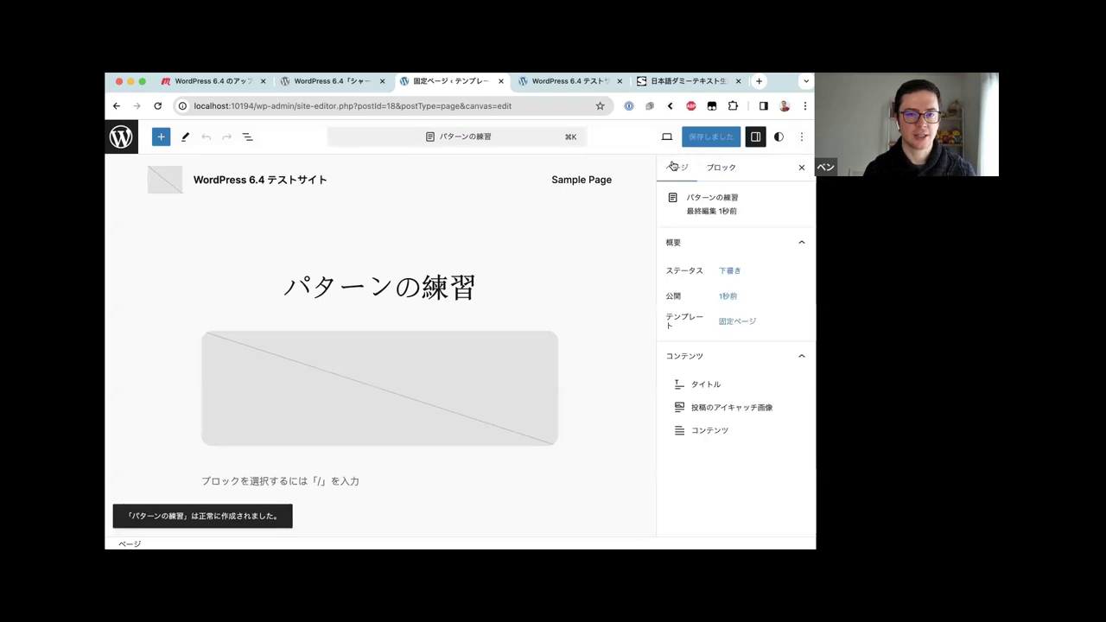
pyautogui.click(800, 167)
pyautogui.scroll(-5, 639, 291)
pyautogui.scroll(5, 639, 291)
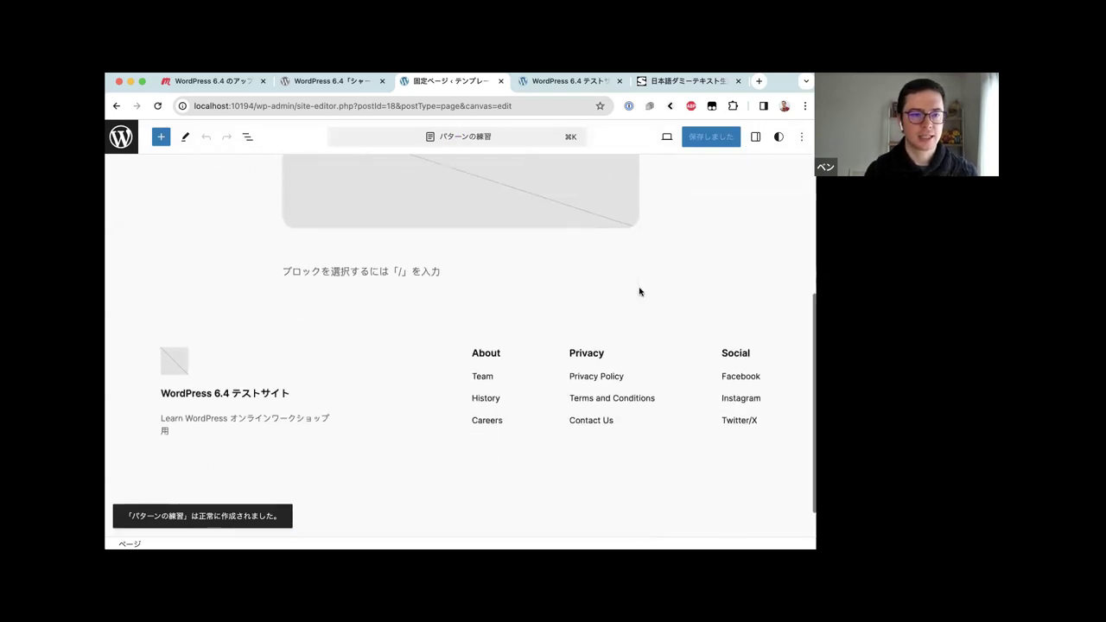
pyautogui.scroll(-5, 632, 294)
pyautogui.scroll(5, 631, 296)
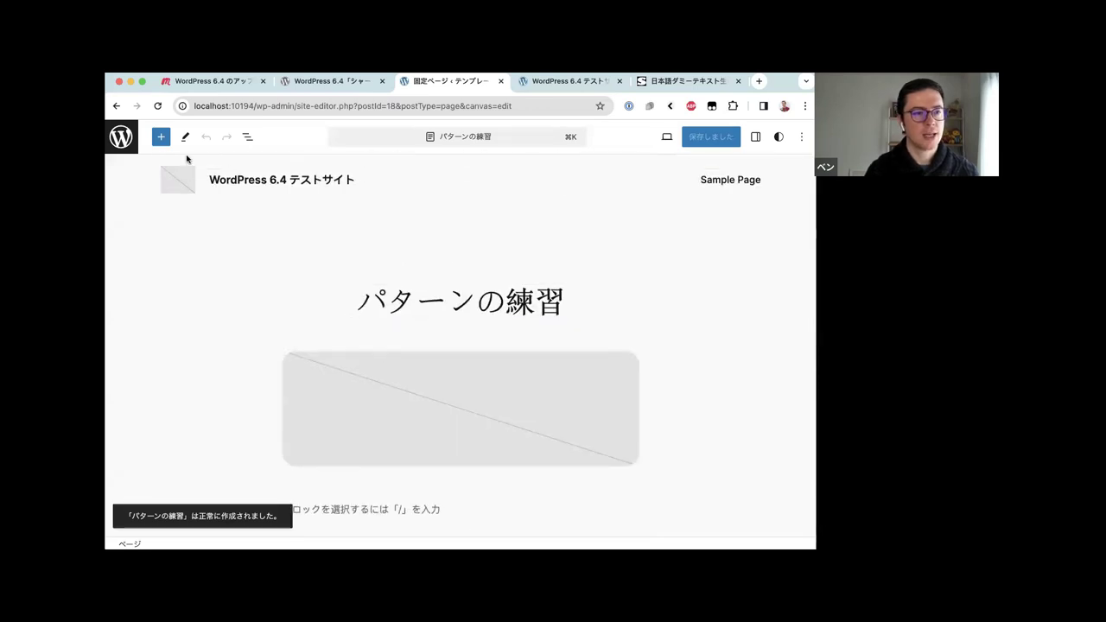
pyautogui.doubleClick(374, 247)
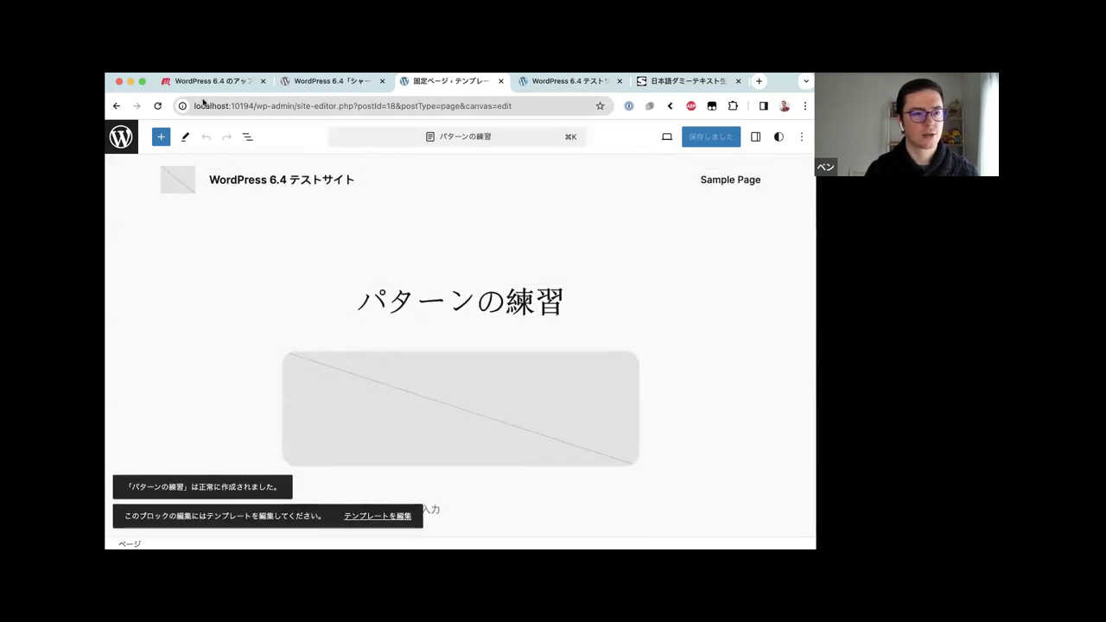
# Go through the page's block structure and select the empty 段落 block inside コンテンツ
pyautogui.click(248, 139)
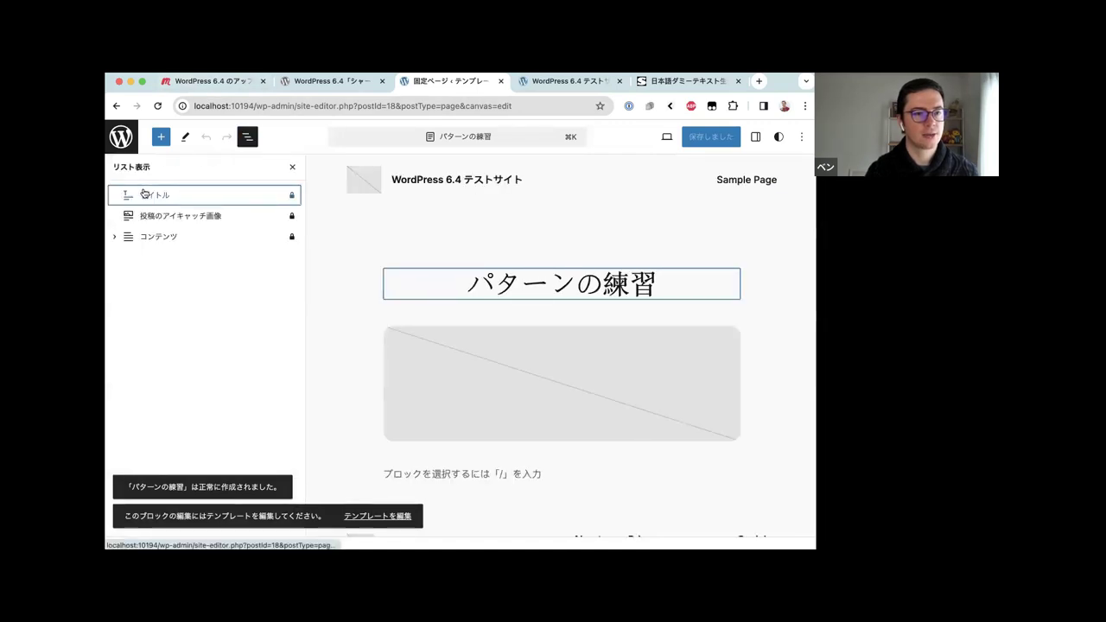
pyautogui.click(165, 217)
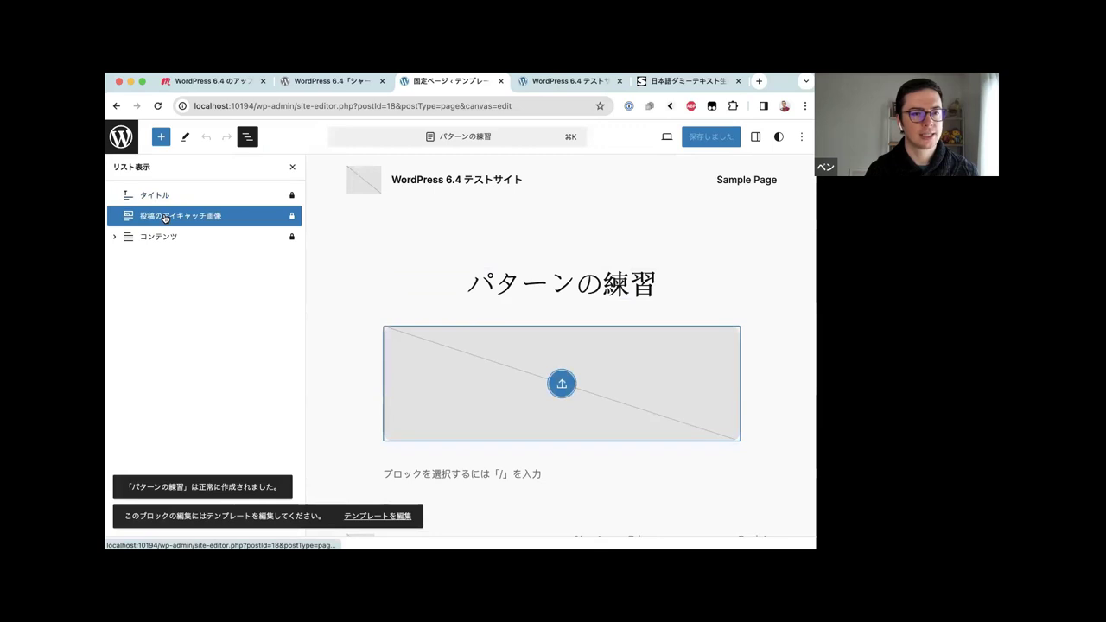
pyautogui.click(155, 237)
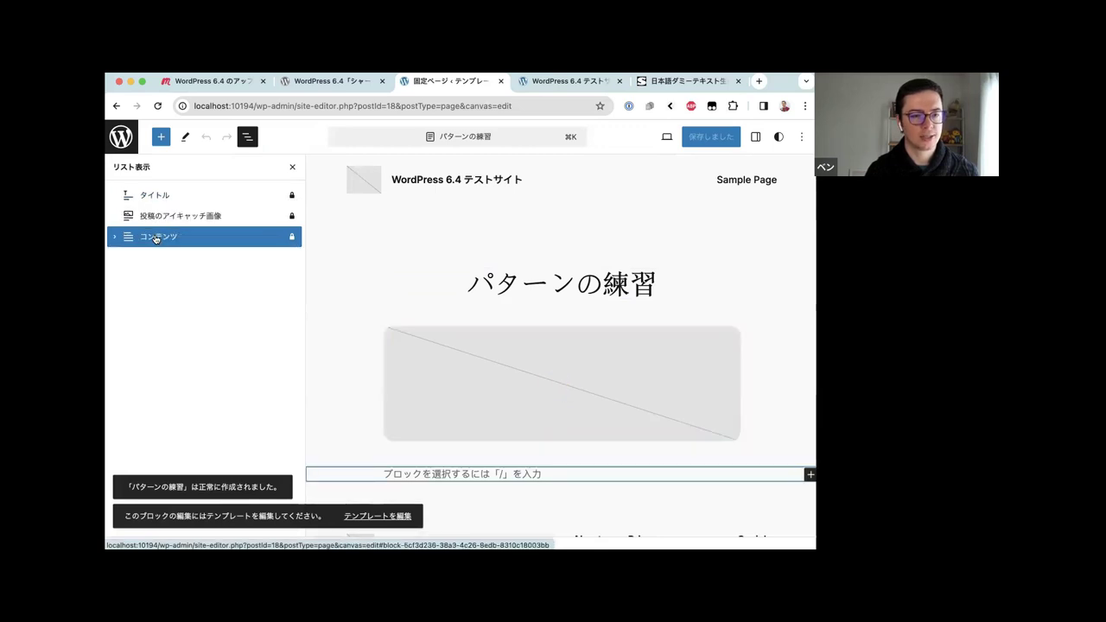
pyautogui.click(114, 236)
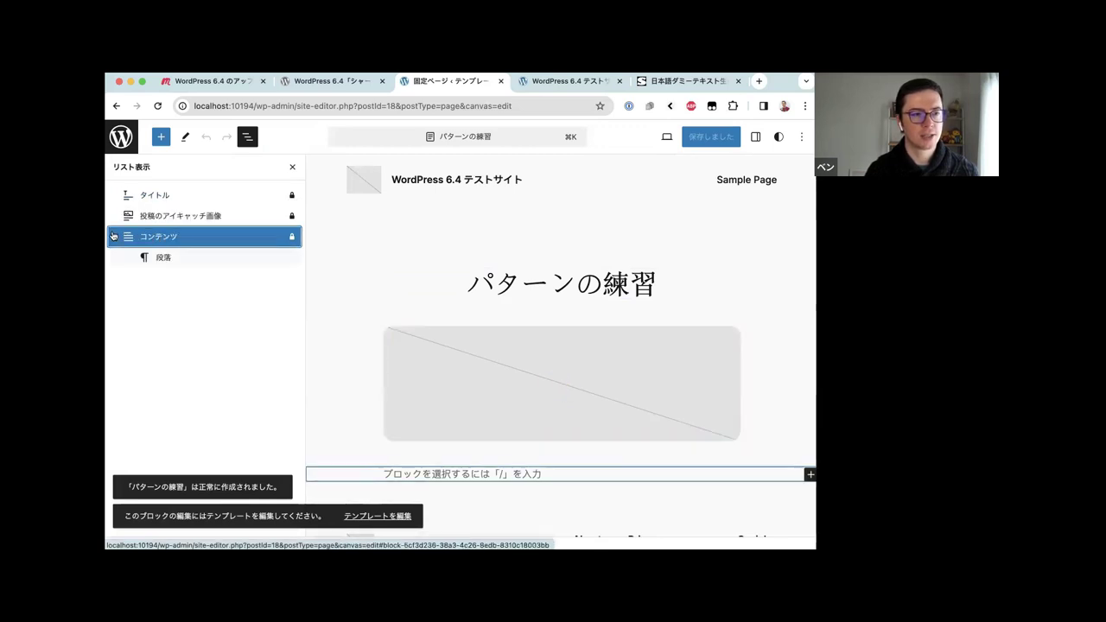
pyautogui.click(166, 259)
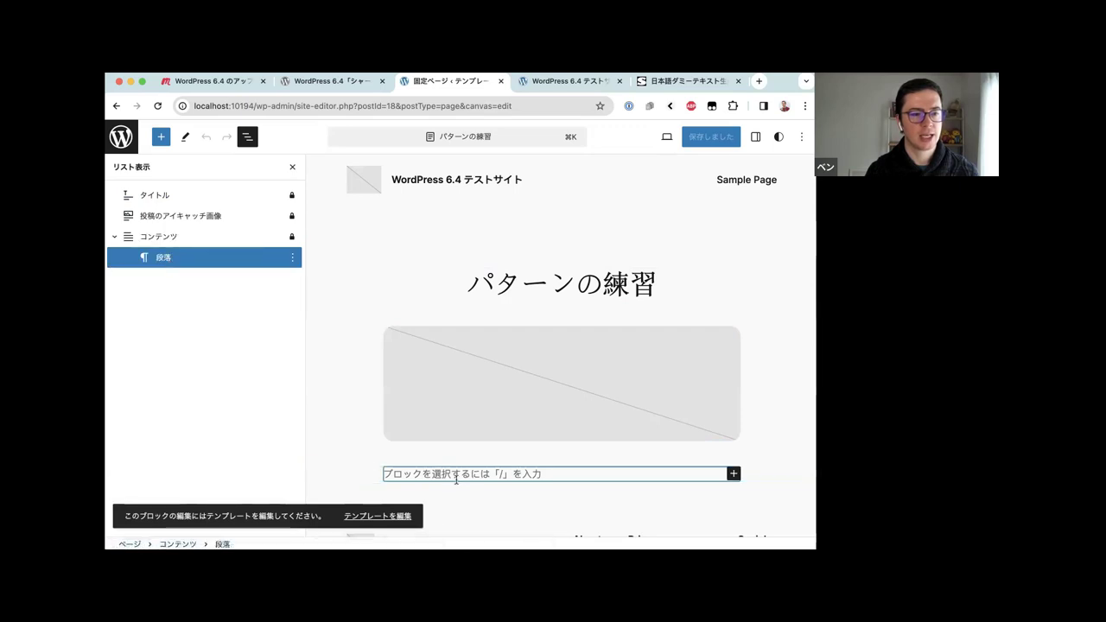
pyautogui.scroll(-3, 455, 474)
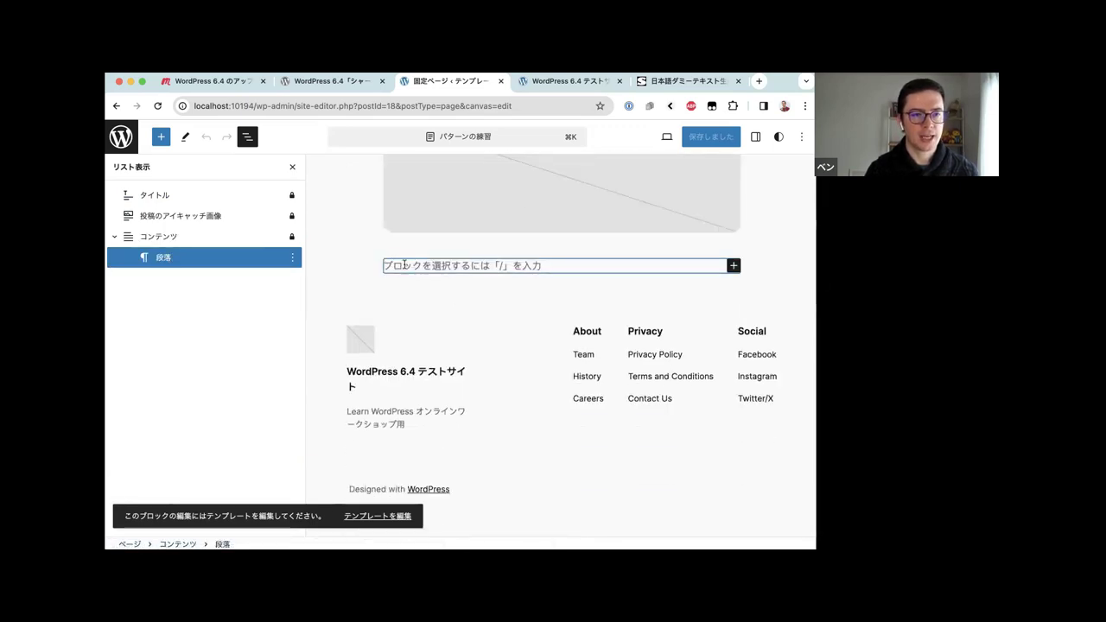
# Insert the CTA (行動喚起) pattern "Call to action with image on right" in place of the empty 段落 block
pyautogui.click(159, 136)
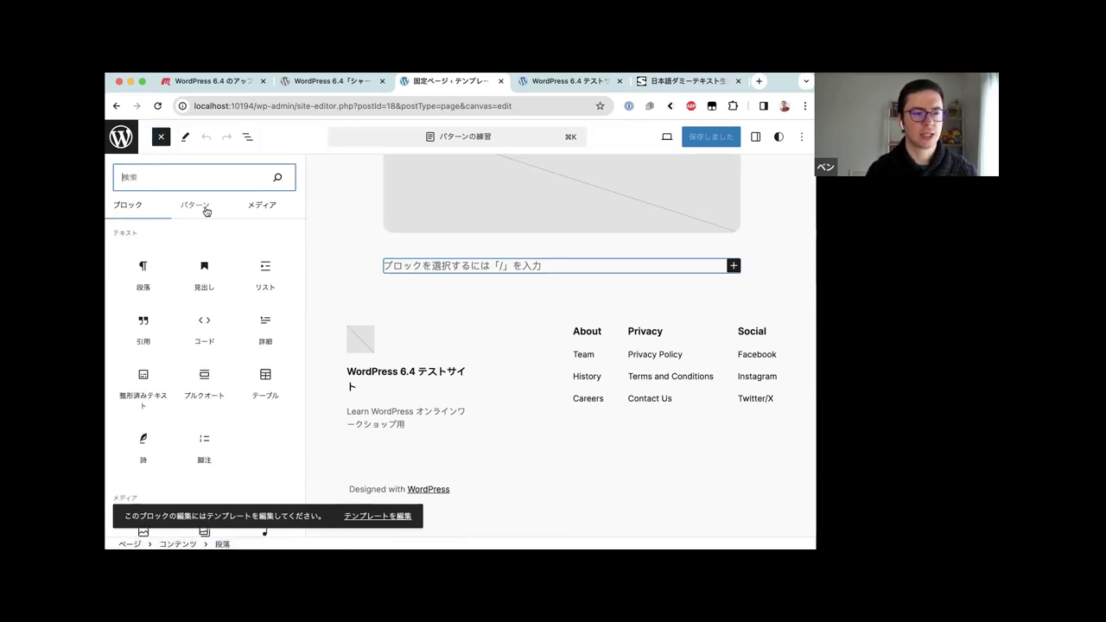
pyautogui.click(270, 209)
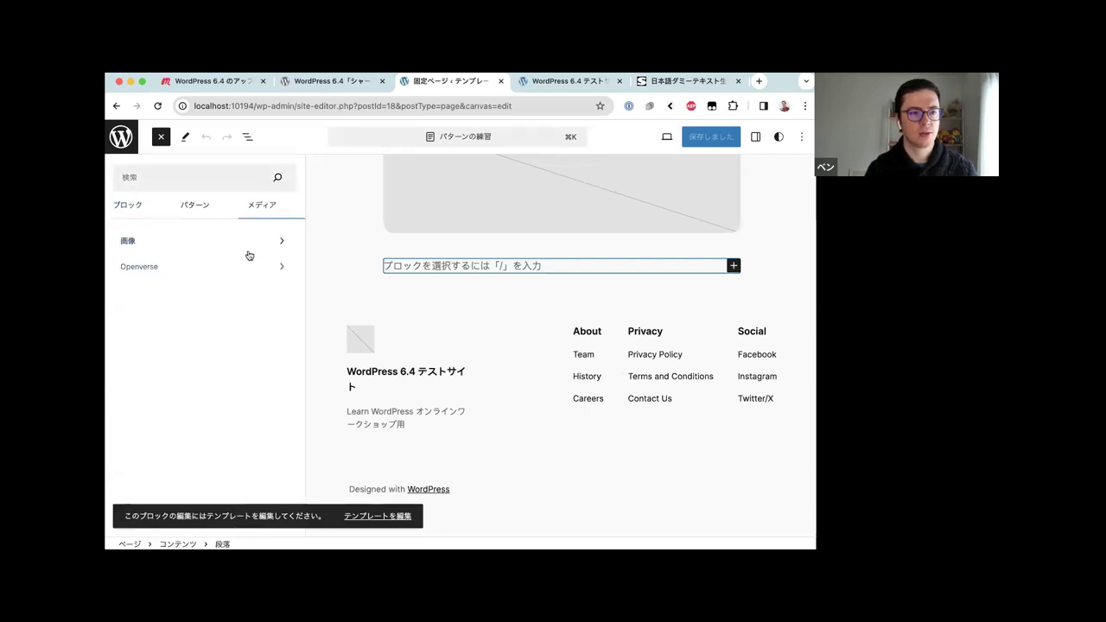
pyautogui.click(210, 207)
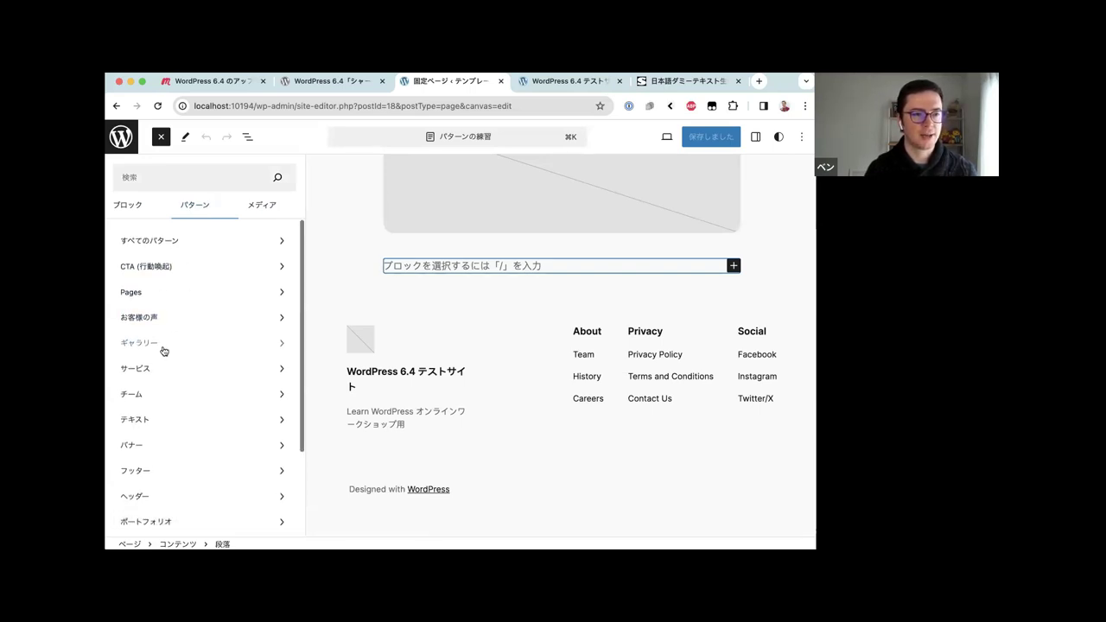
pyautogui.click(155, 271)
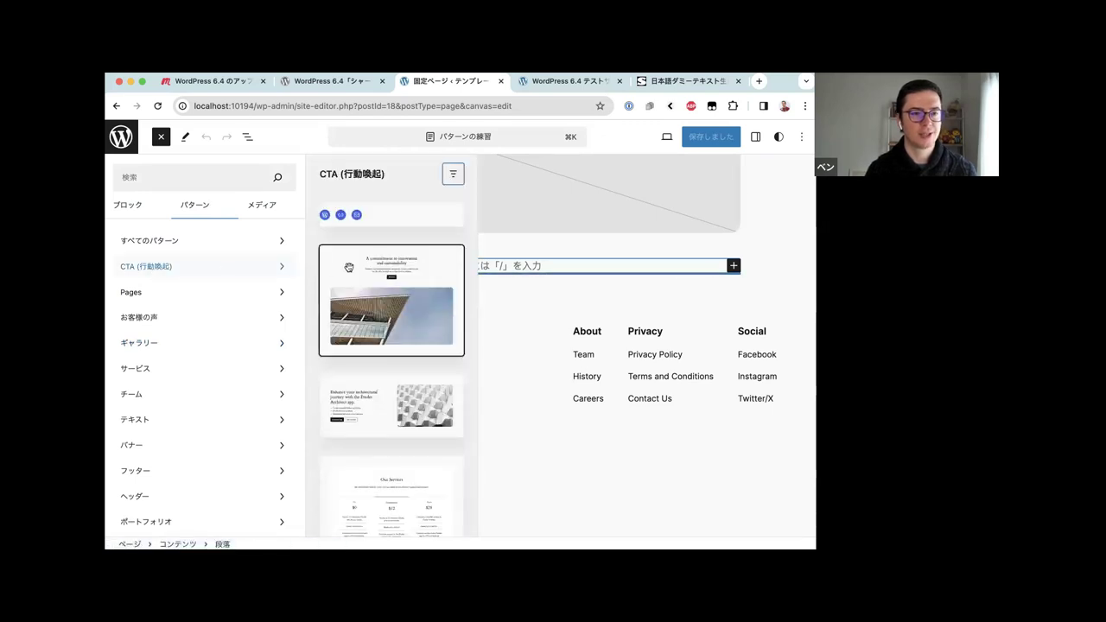
pyautogui.scroll(-3, 349, 268)
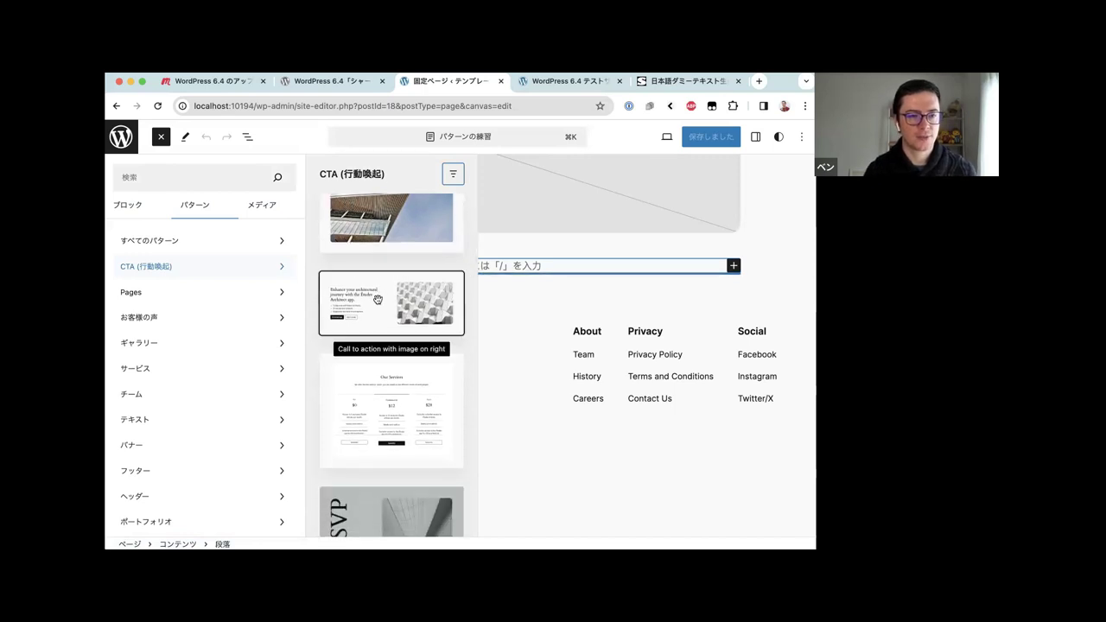
pyautogui.click(377, 299)
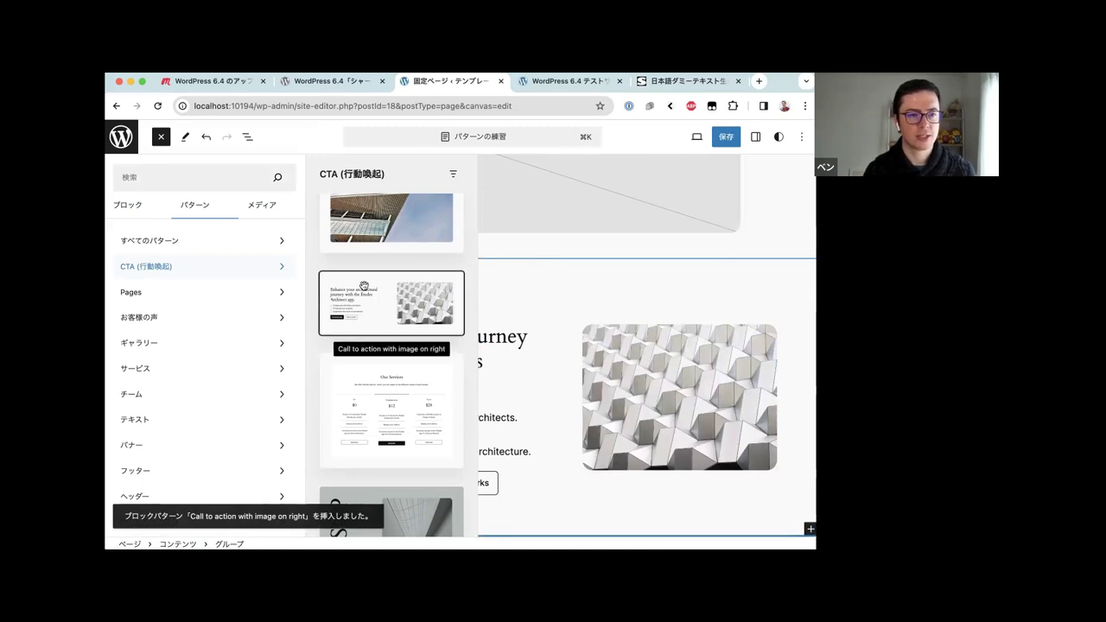
pyautogui.click(487, 248)
# Examine the inserted call-to-action section on the page and its nested blocks, from グループ down to the contents of both カラム
pyautogui.scroll(-3, 466, 283)
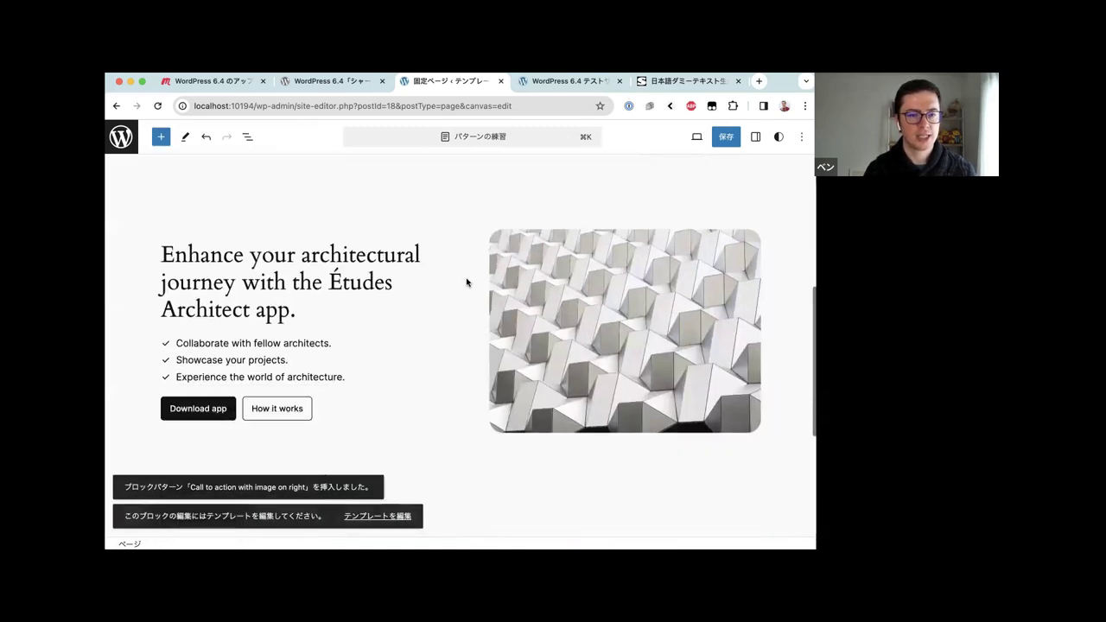
pyautogui.scroll(-1, 466, 282)
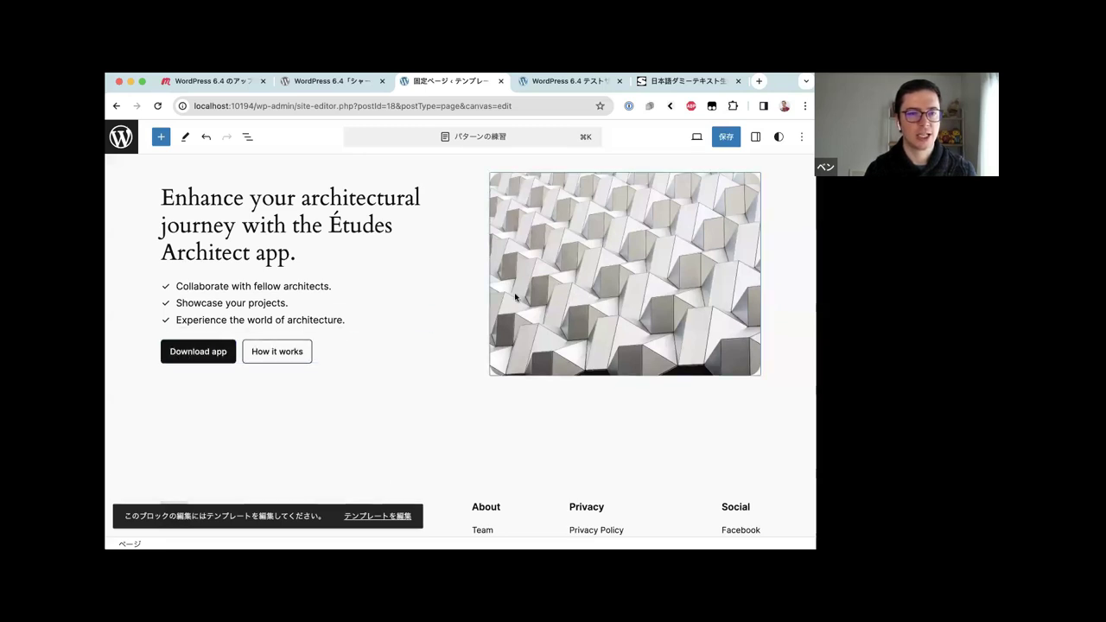
pyautogui.scroll(2, 515, 297)
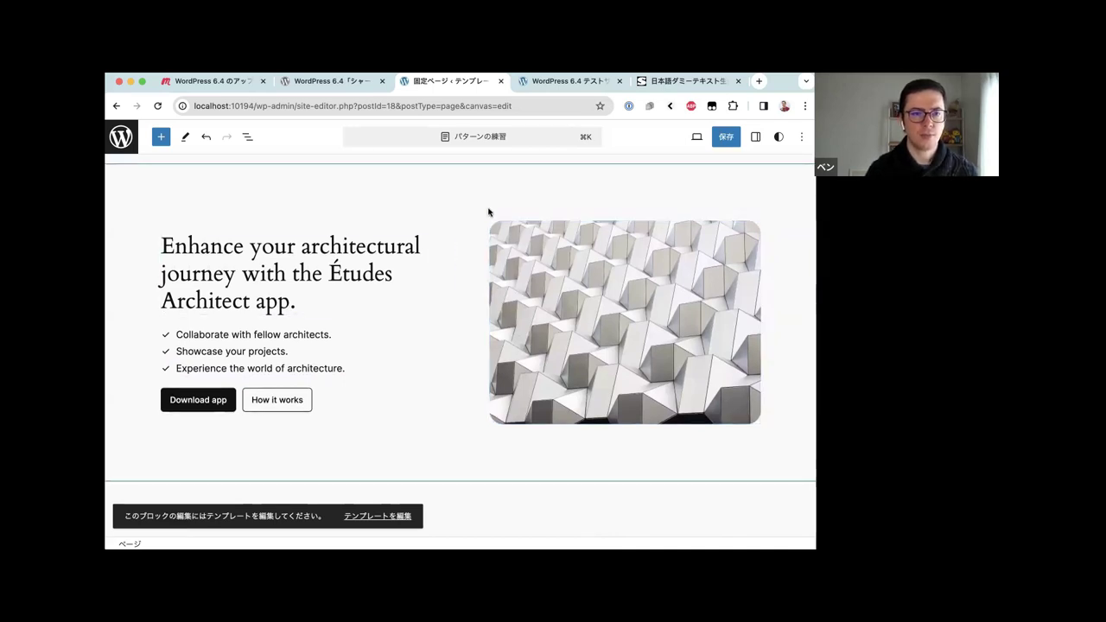
pyautogui.scroll(2, 488, 211)
pyautogui.scroll(-2, 489, 213)
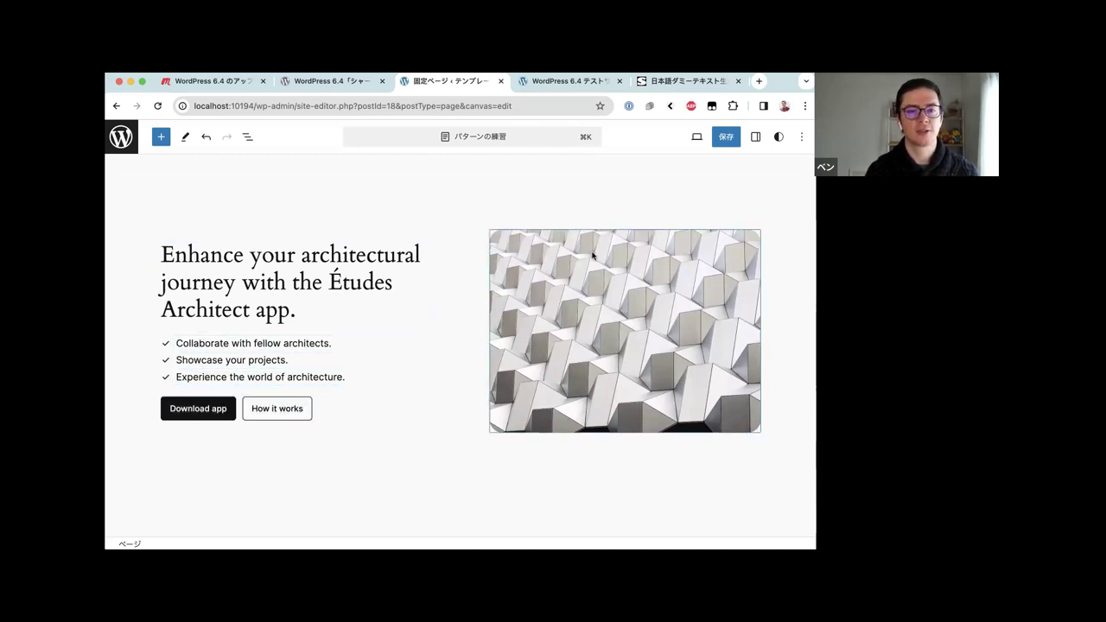
pyautogui.click(247, 137)
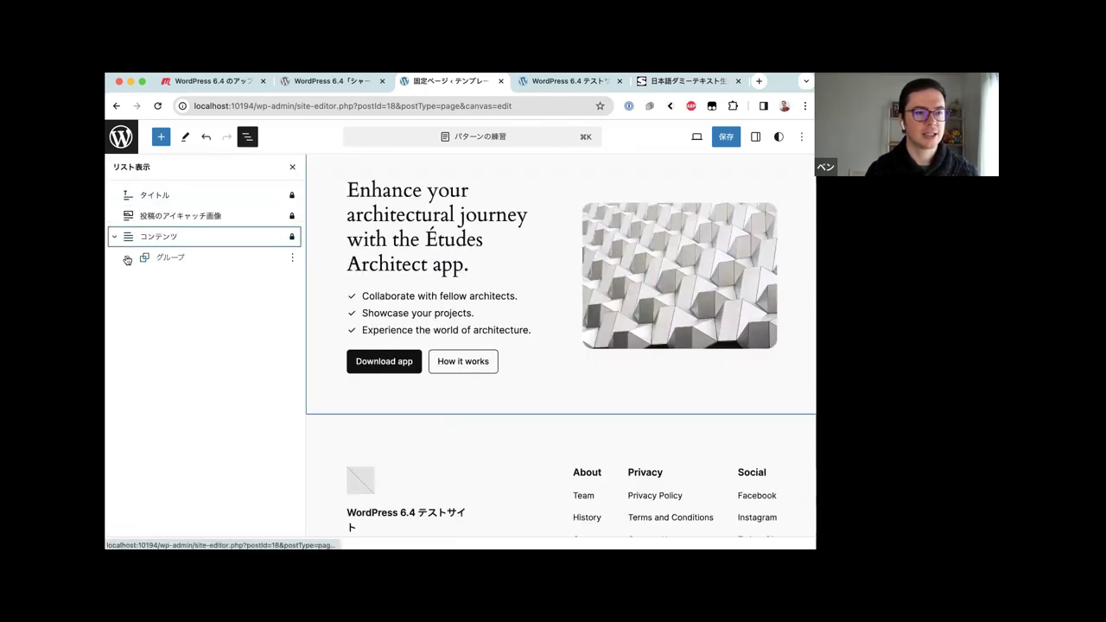
pyautogui.click(127, 257)
pyautogui.click(143, 278)
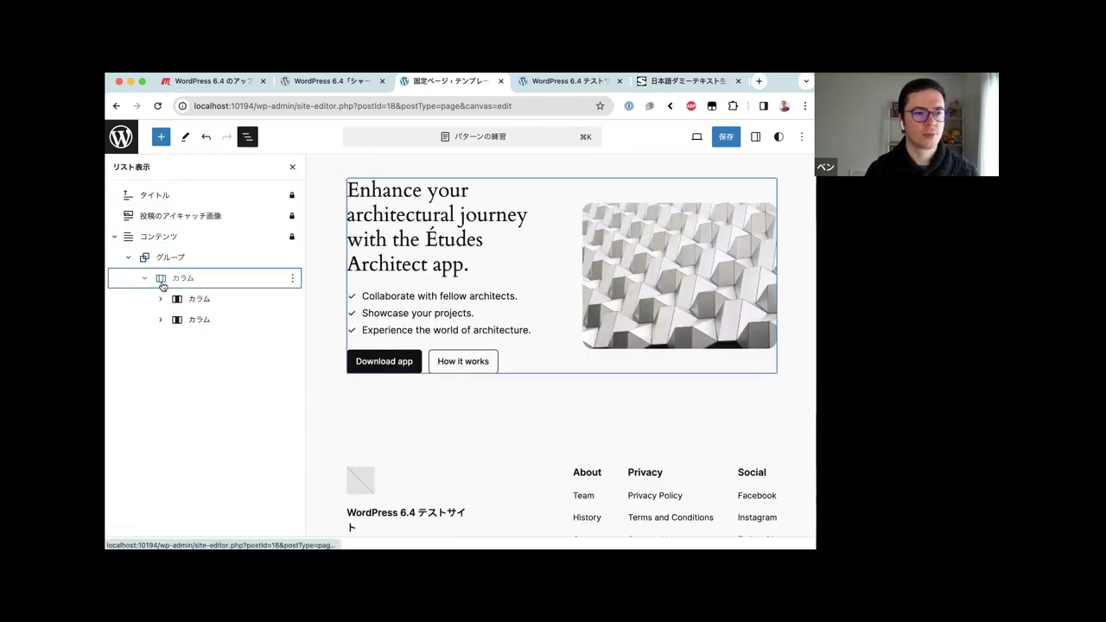
pyautogui.click(146, 257)
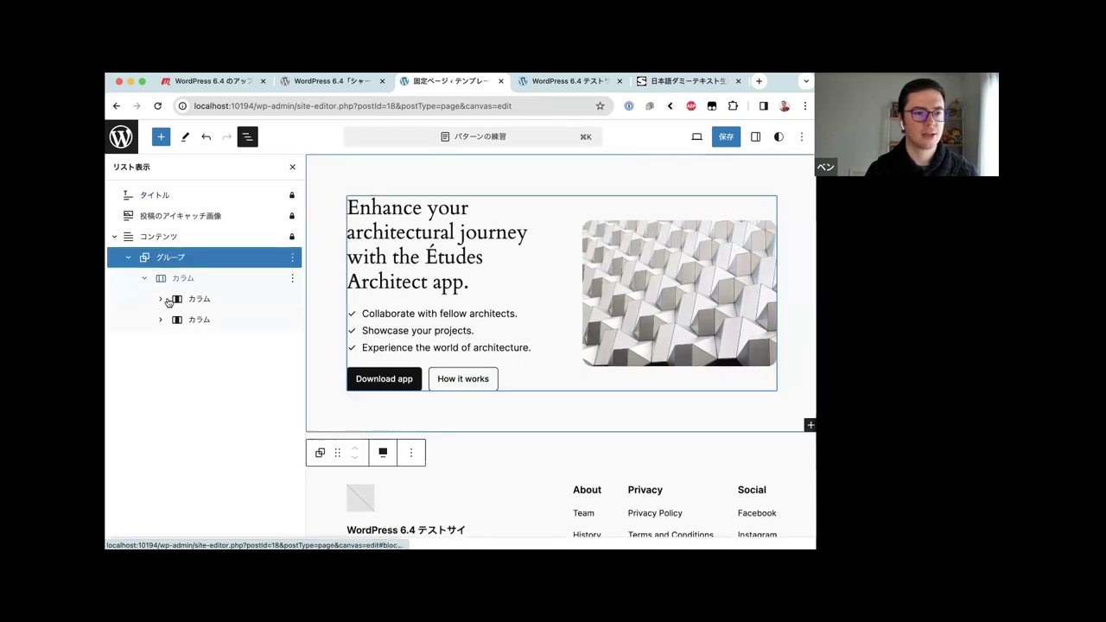
pyautogui.click(161, 299)
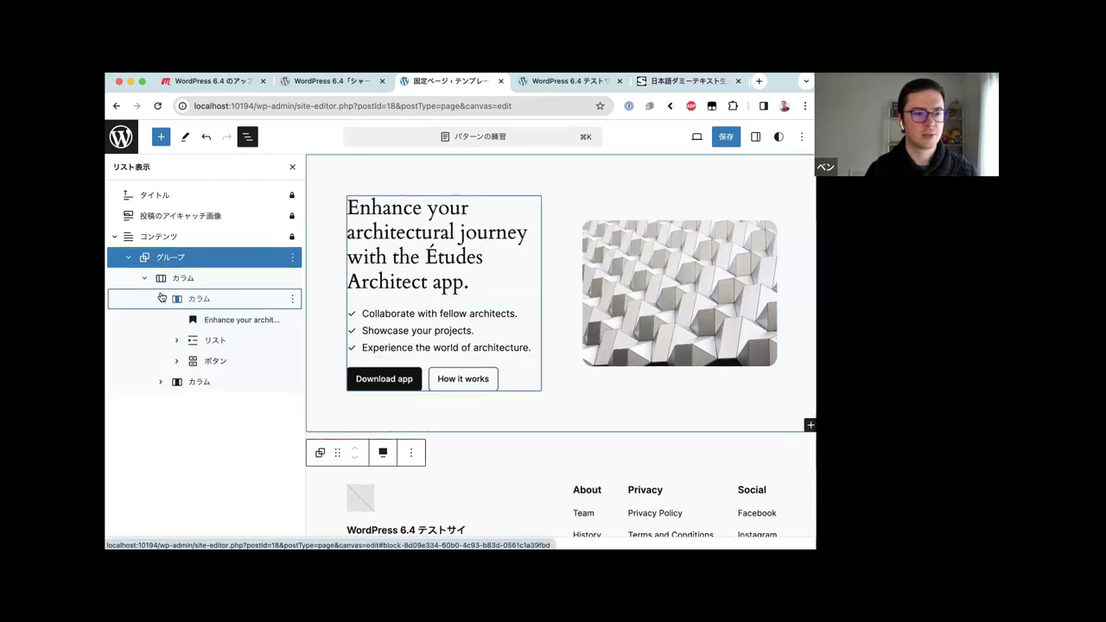
pyautogui.click(161, 299)
pyautogui.click(159, 320)
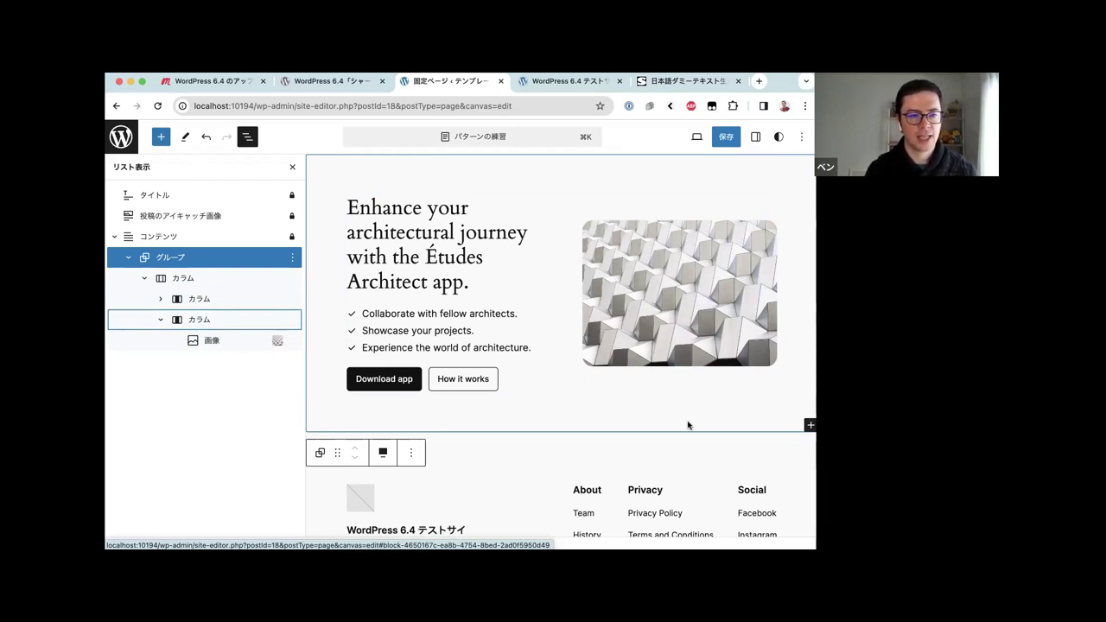
# Add an empty block after the グループ block and browse the お客様の声 and チーム pattern categories
pyautogui.click(292, 256)
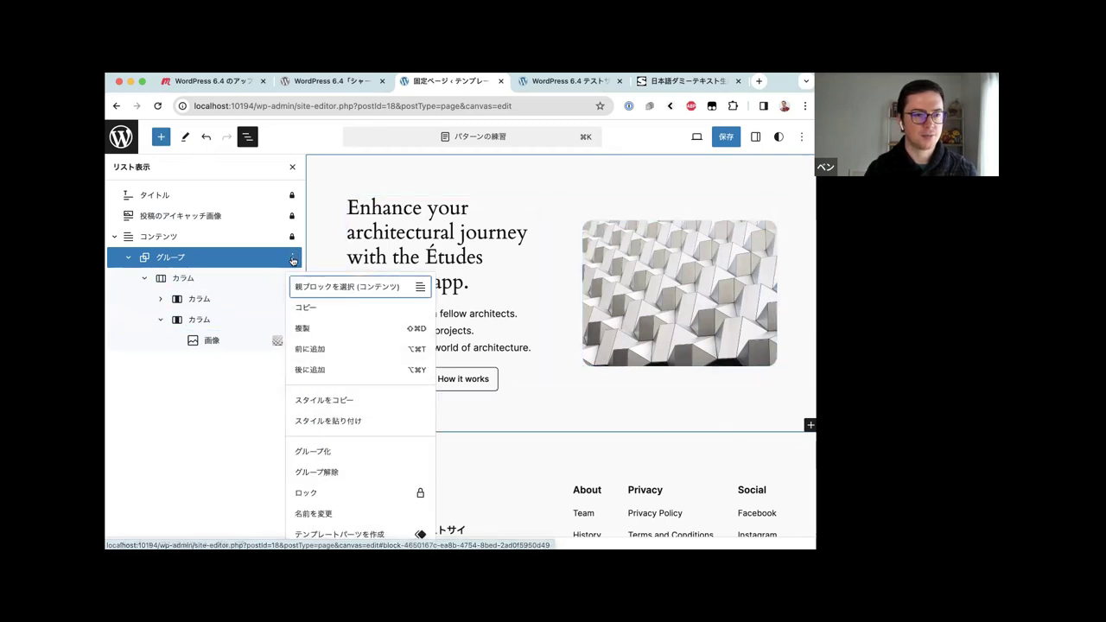
pyautogui.click(330, 369)
pyautogui.click(160, 136)
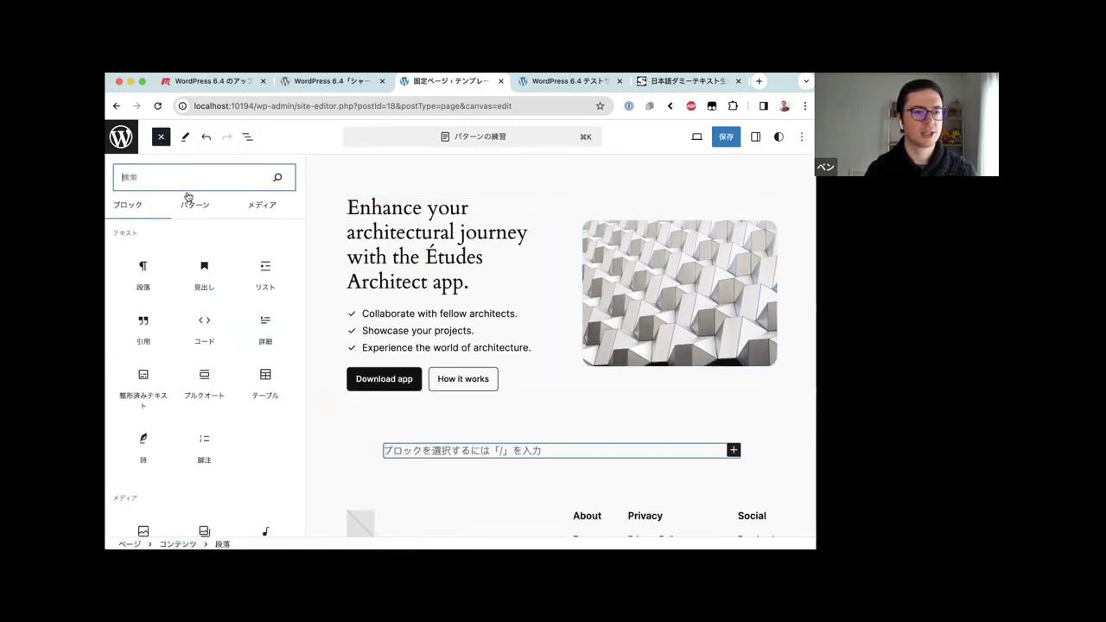
pyautogui.click(195, 207)
pyautogui.scroll(-1, 178, 372)
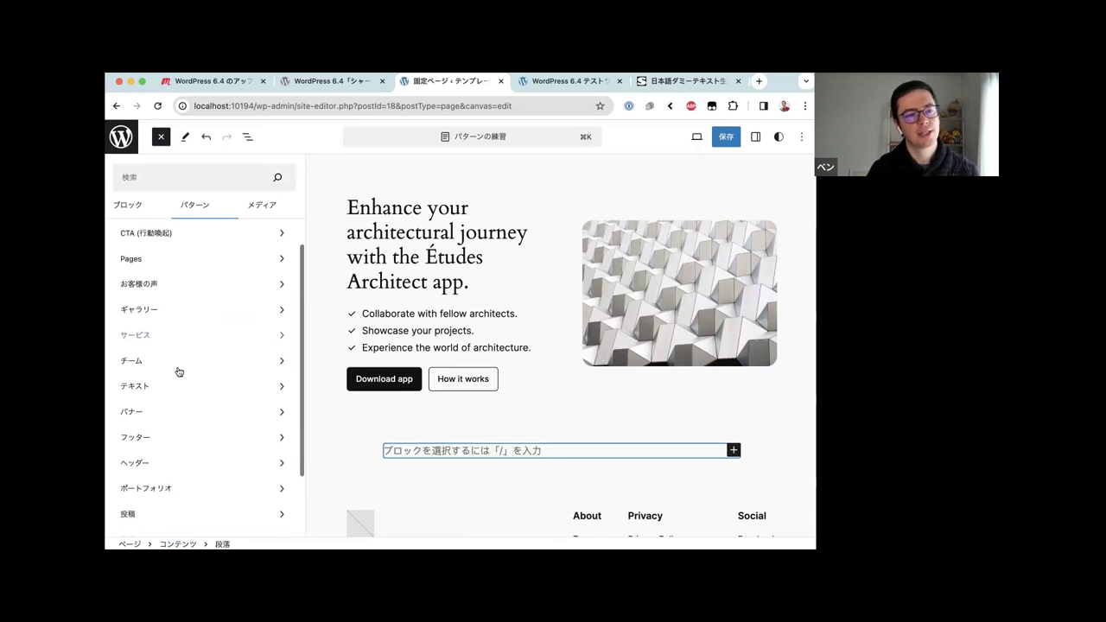
pyautogui.scroll(1, 146, 338)
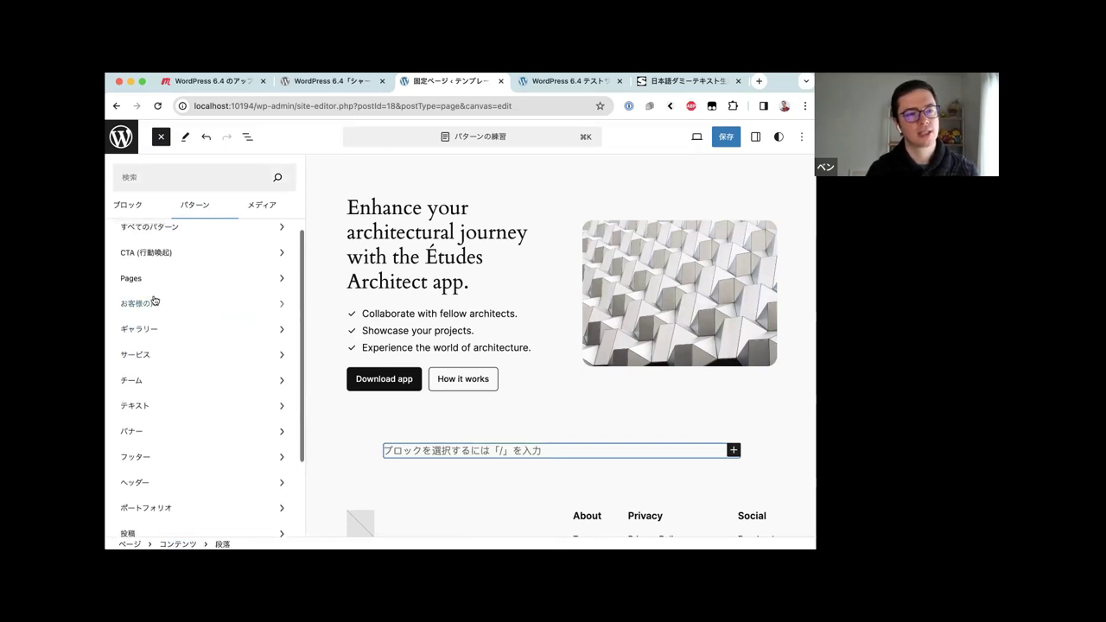
pyautogui.click(153, 301)
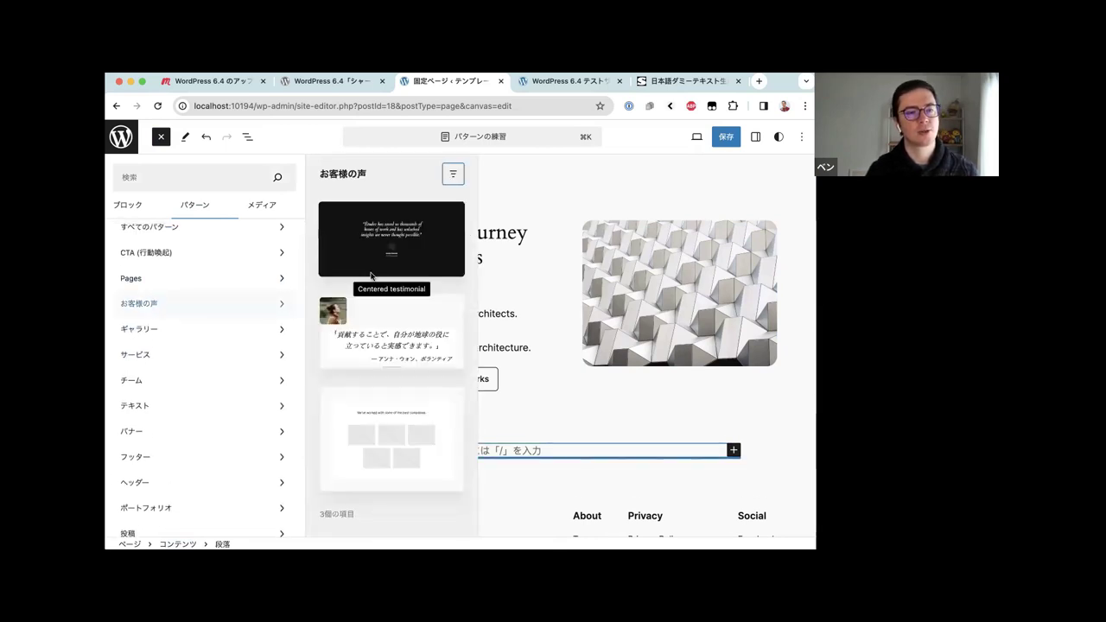
pyautogui.click(169, 378)
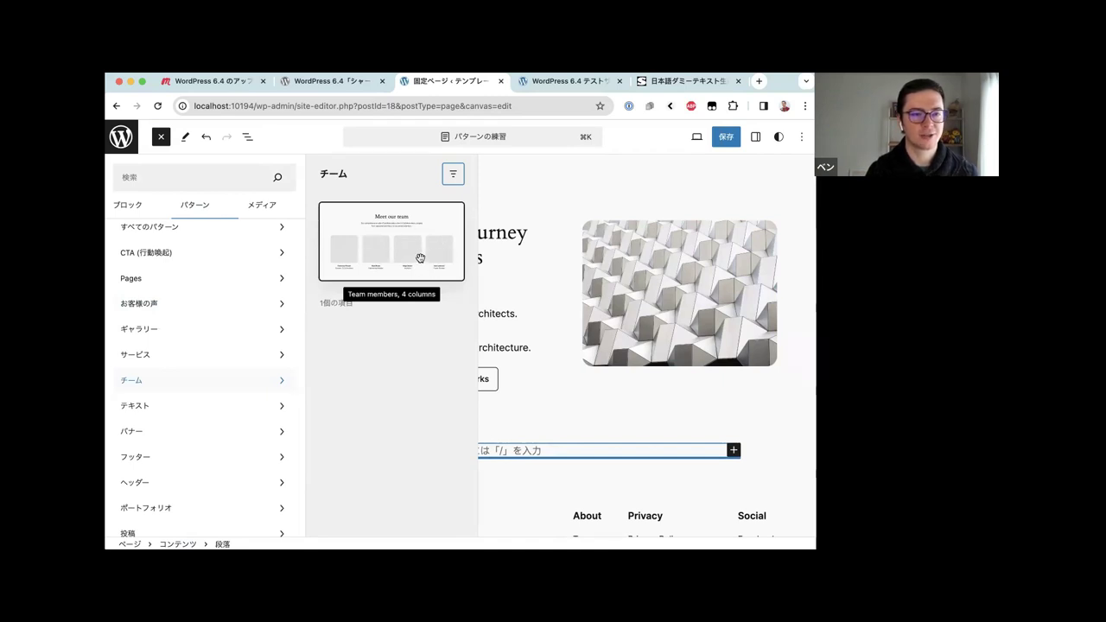
pyautogui.scroll(-1, 182, 381)
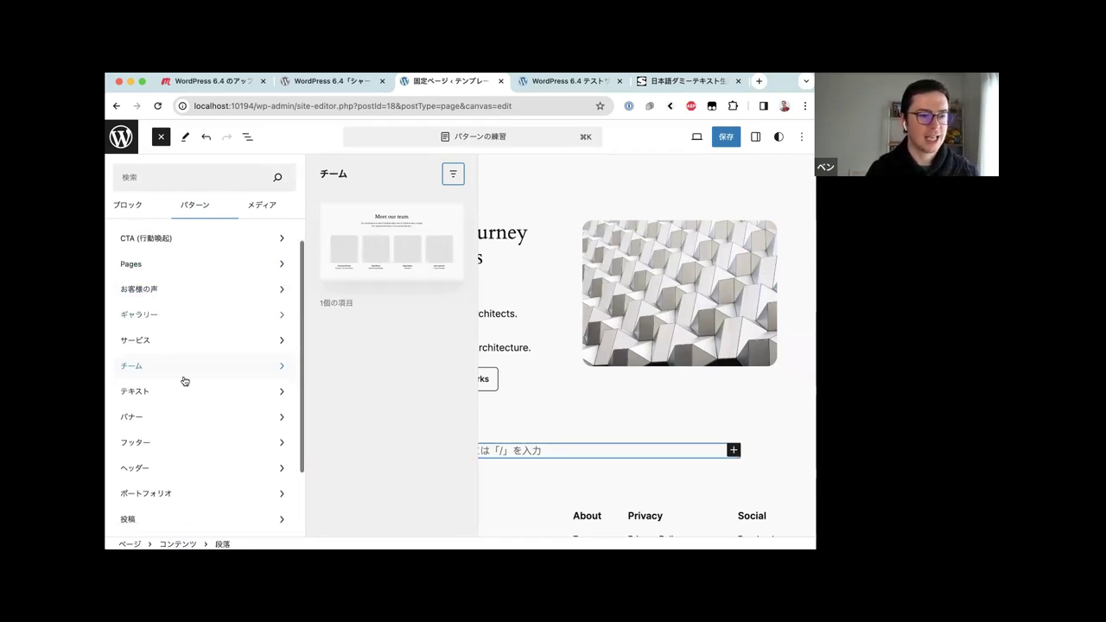
# Insert the バナー pattern "Centered image with two-tone background color" below the call-to-action section and close the inserter
pyautogui.click(166, 419)
pyautogui.scroll(-10, 403, 253)
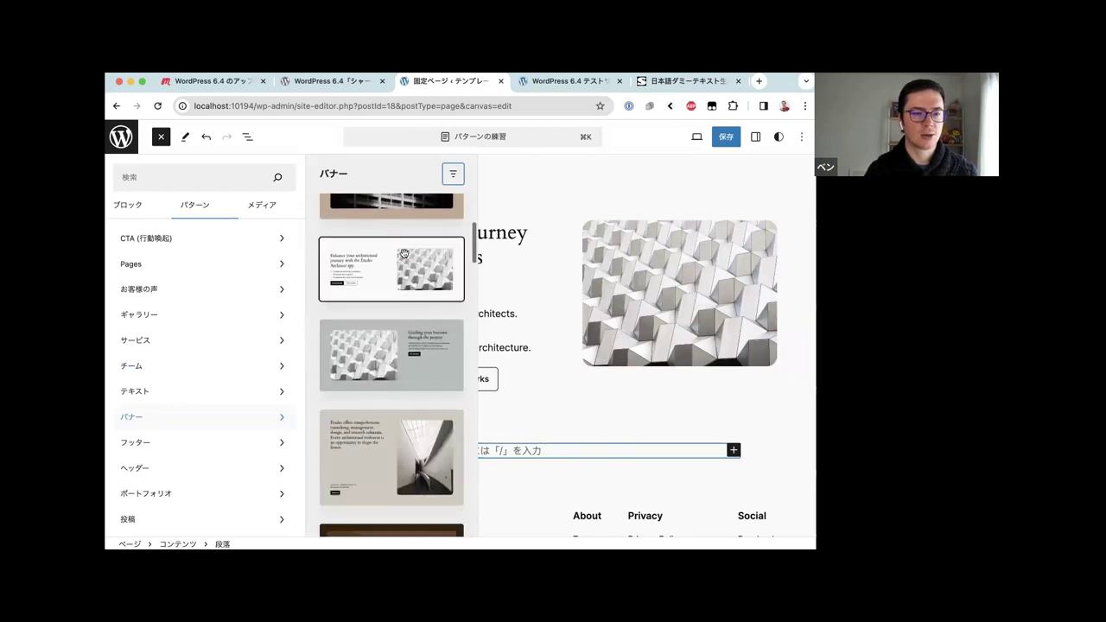
pyautogui.scroll(-10, 403, 253)
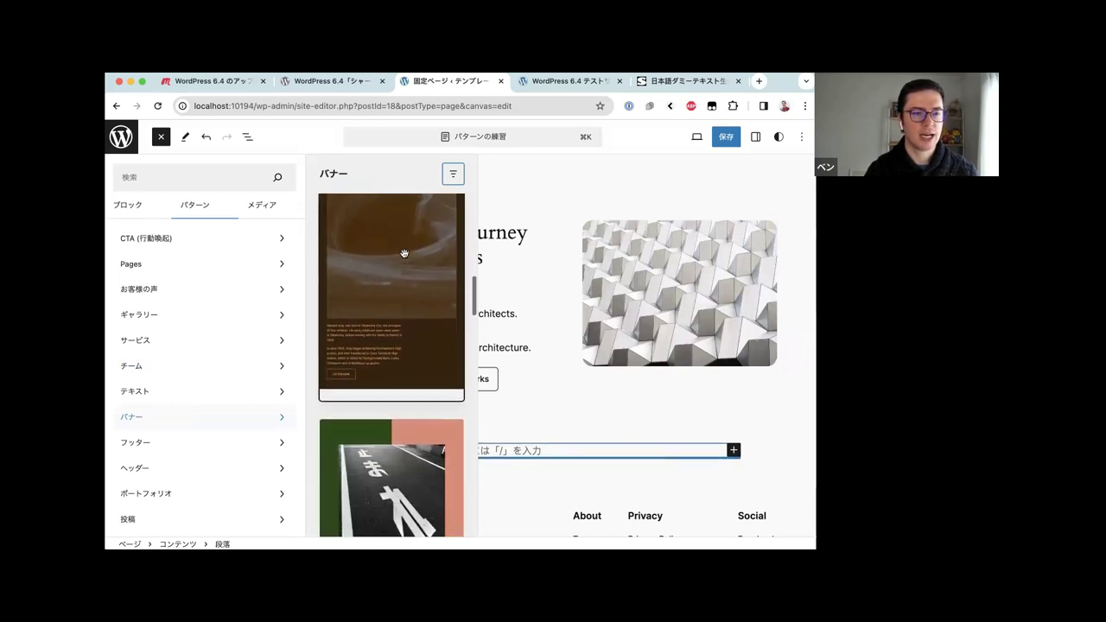
pyautogui.scroll(-4, 367, 223)
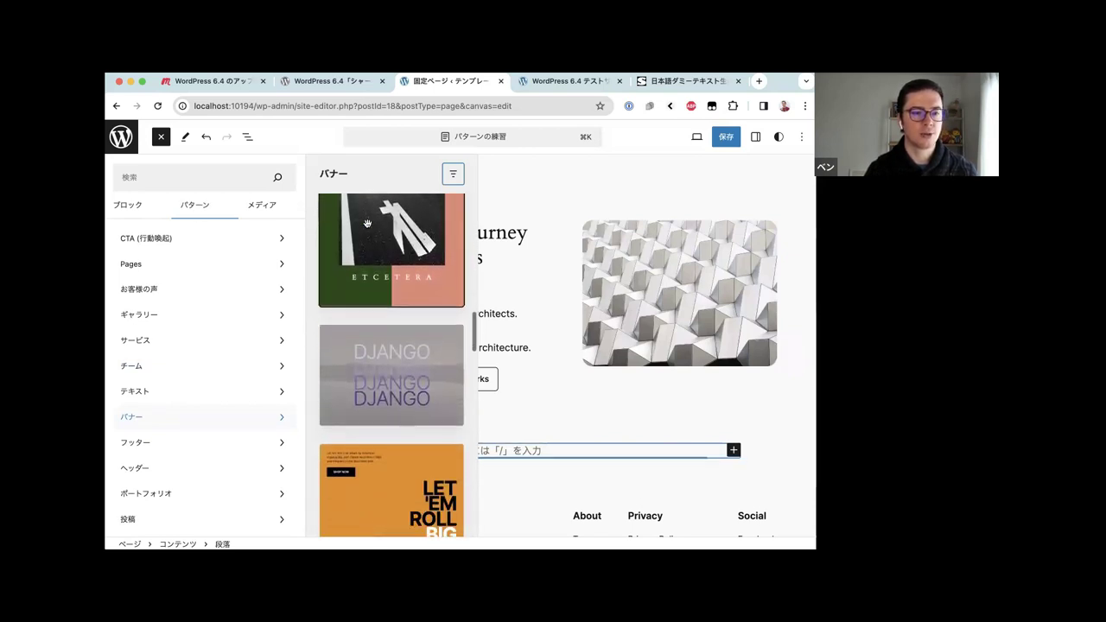
pyautogui.scroll(-4, 367, 223)
pyautogui.scroll(10, 367, 223)
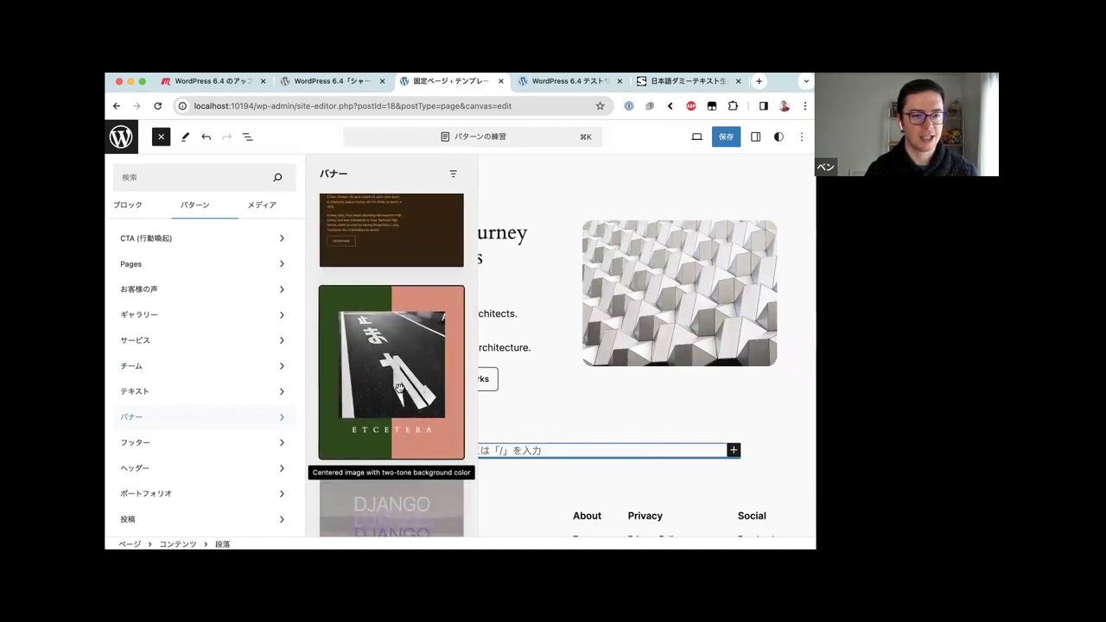
pyautogui.click(399, 389)
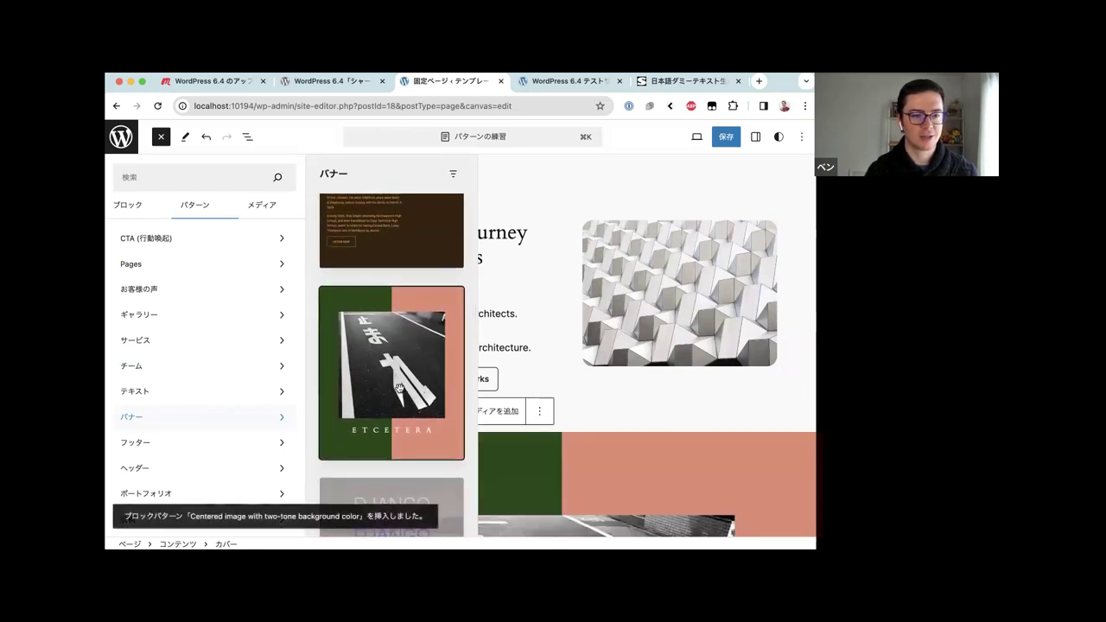
pyautogui.click(161, 137)
# Look over the inserted two-tone banner from its image to its ETCETERA heading, and switch to the WordPress 6.4 release article
pyautogui.scroll(-10, 454, 256)
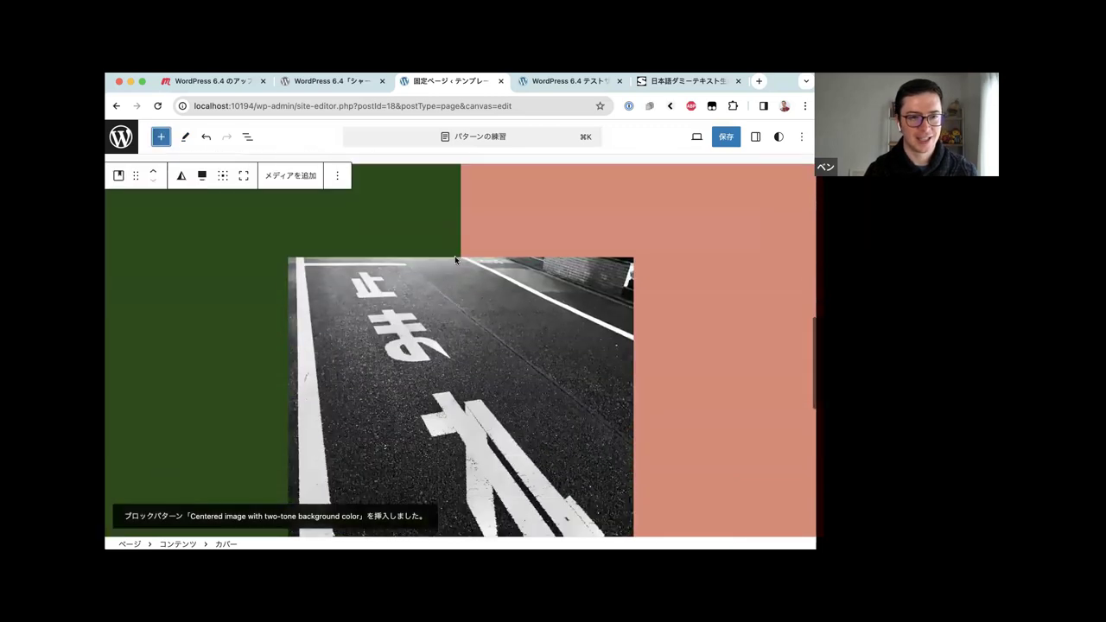
pyautogui.scroll(-8, 455, 256)
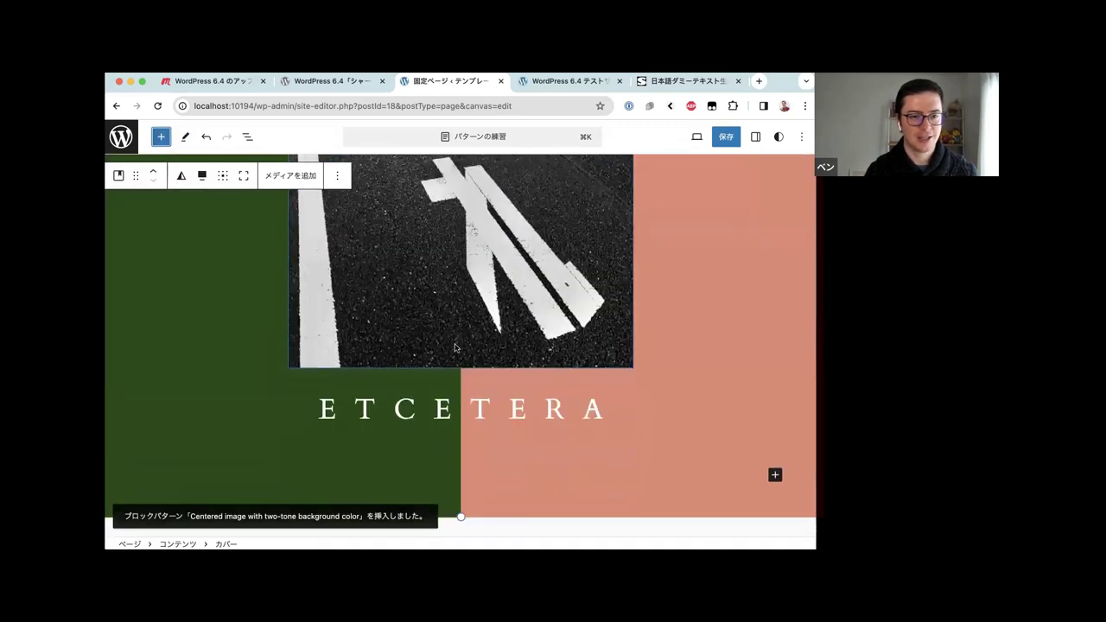
pyautogui.scroll(5, 363, 380)
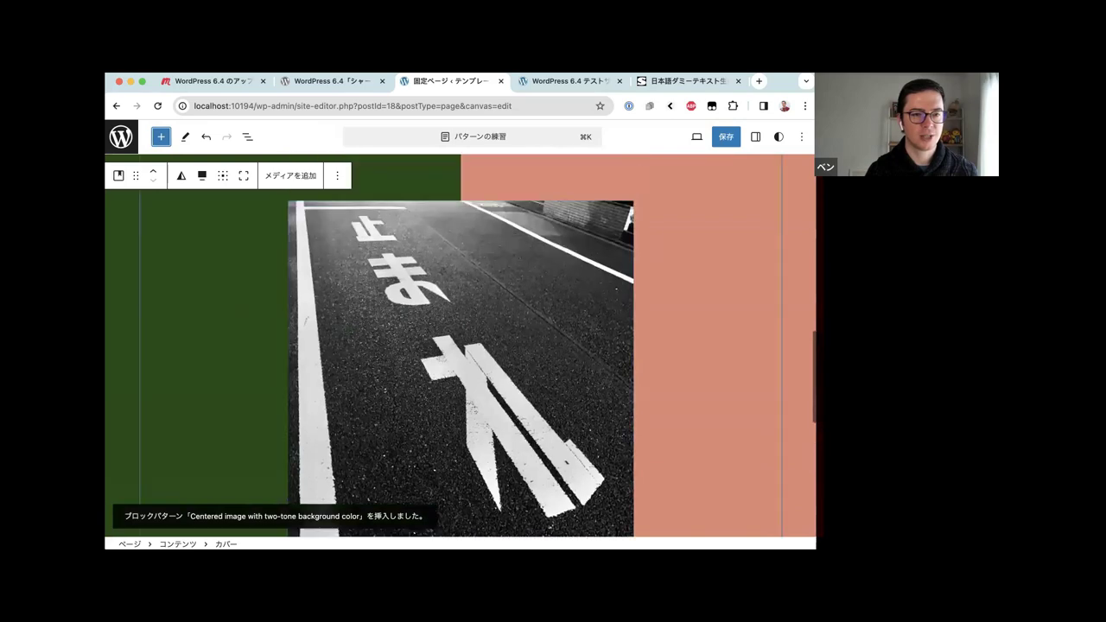
pyautogui.scroll(-2, 720, 282)
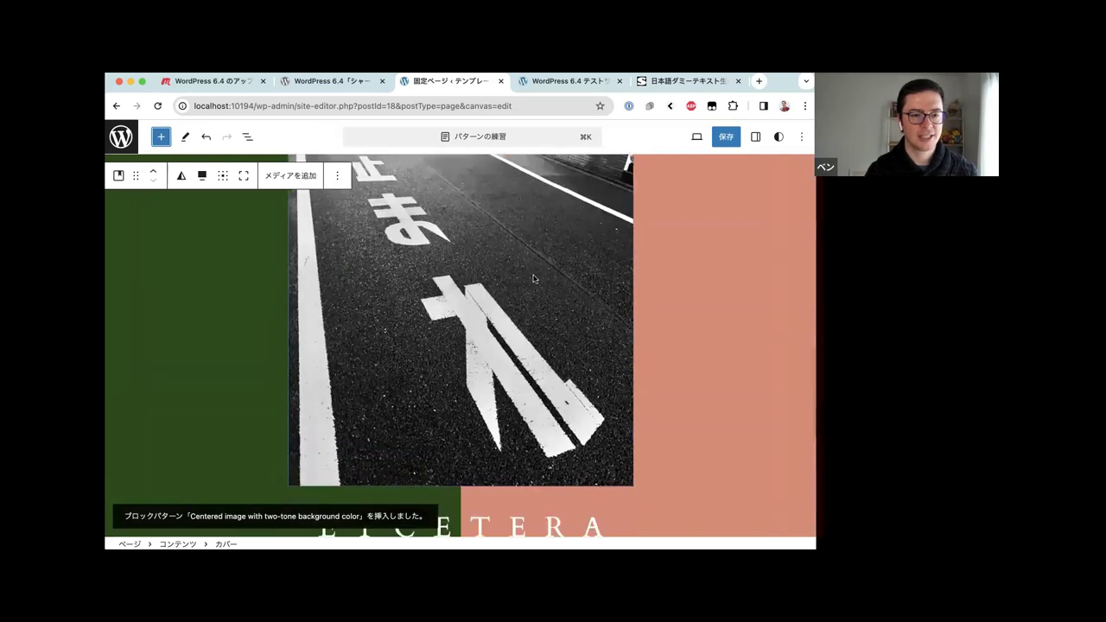
pyautogui.scroll(-3, 533, 278)
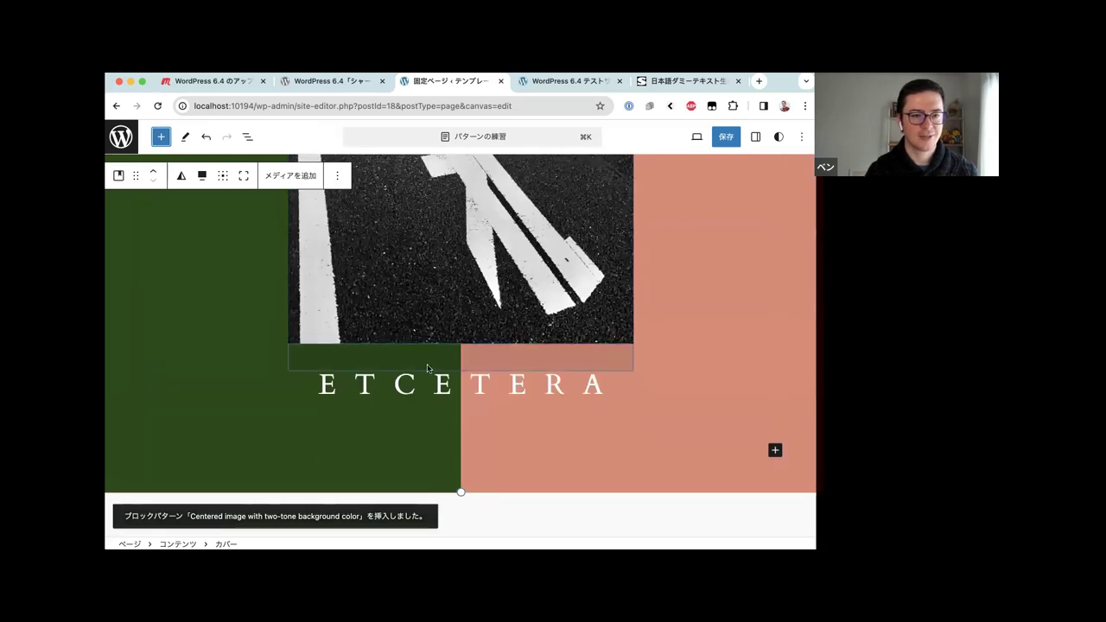
pyautogui.scroll(4, 426, 369)
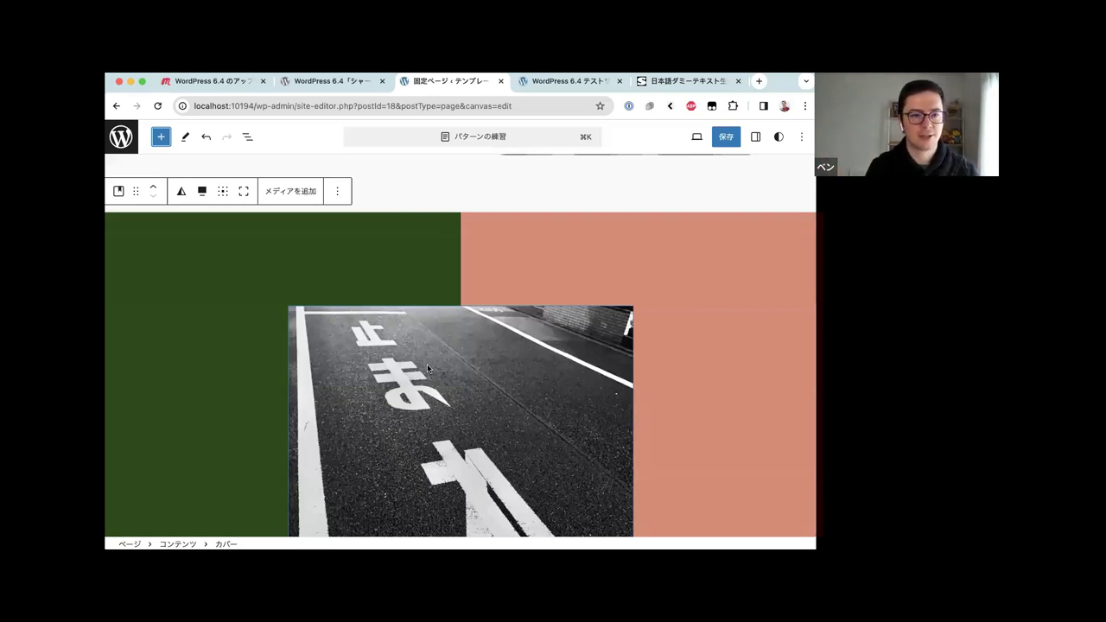
pyautogui.scroll(-3, 427, 366)
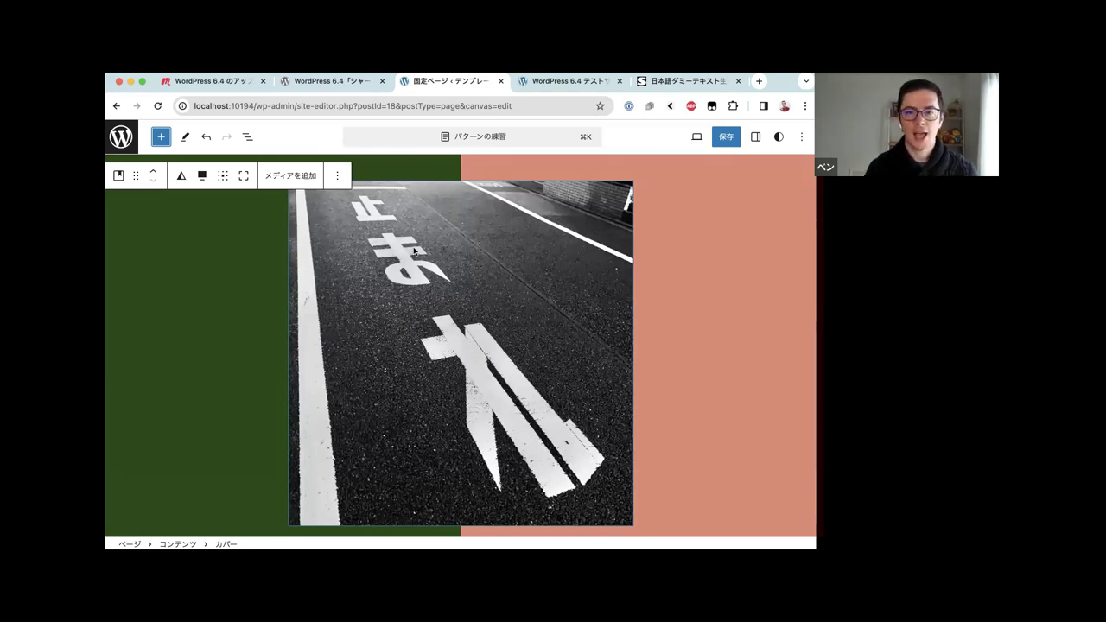
pyautogui.click(321, 84)
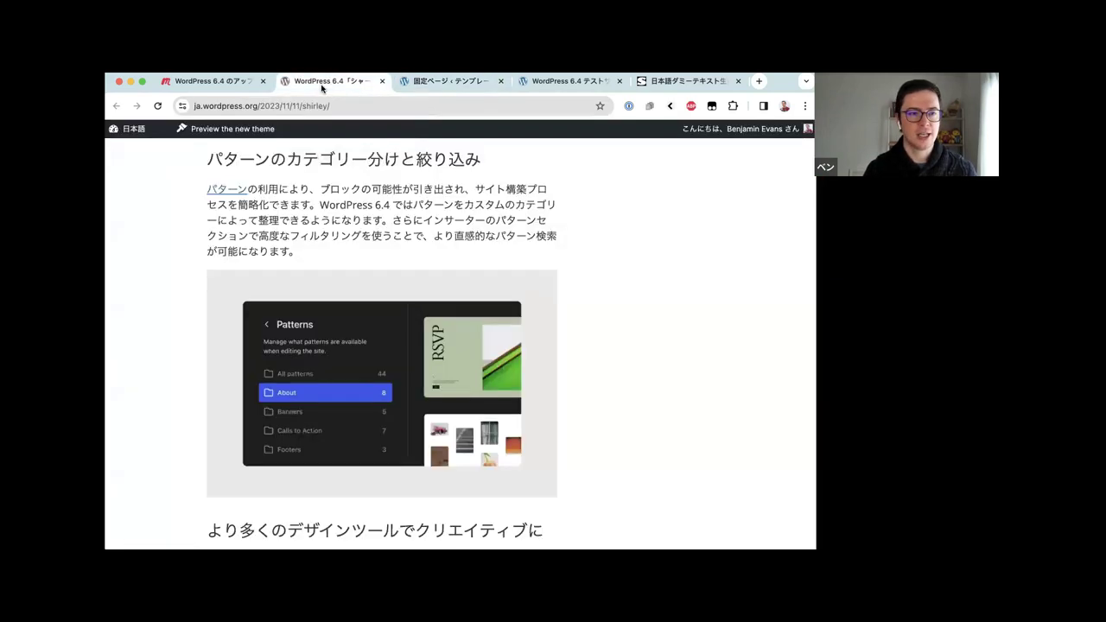
# Skim the WordPress 6.4 release article from the Twenty Twenty-Four introduction through the feature sections to the further-learning links
pyautogui.scroll(3, 409, 279)
pyautogui.scroll(5, 409, 279)
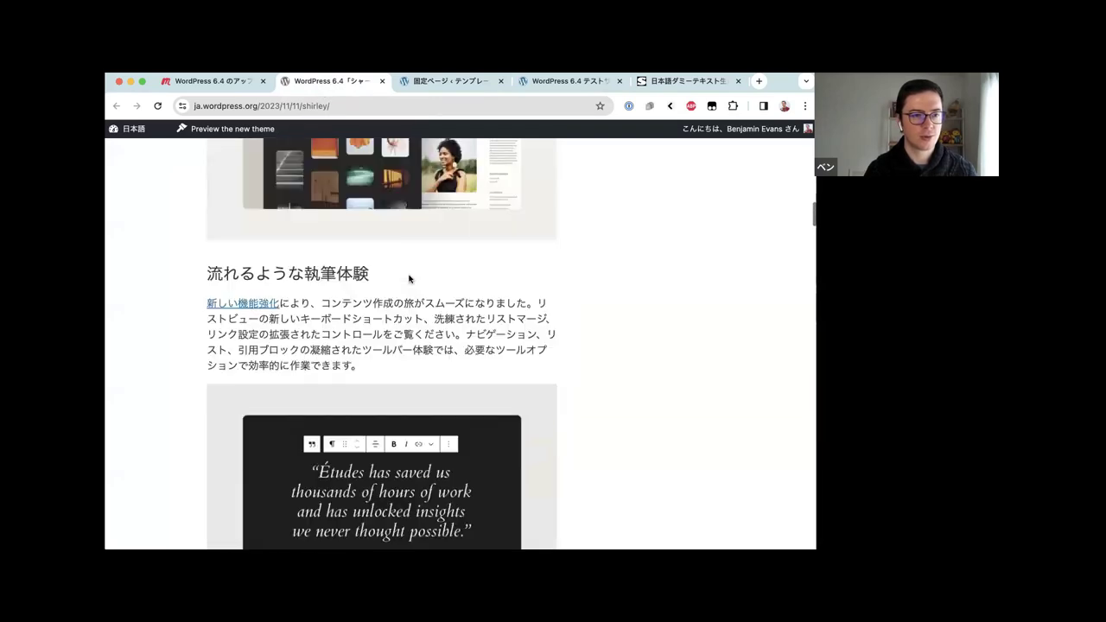
pyautogui.scroll(-5, 408, 279)
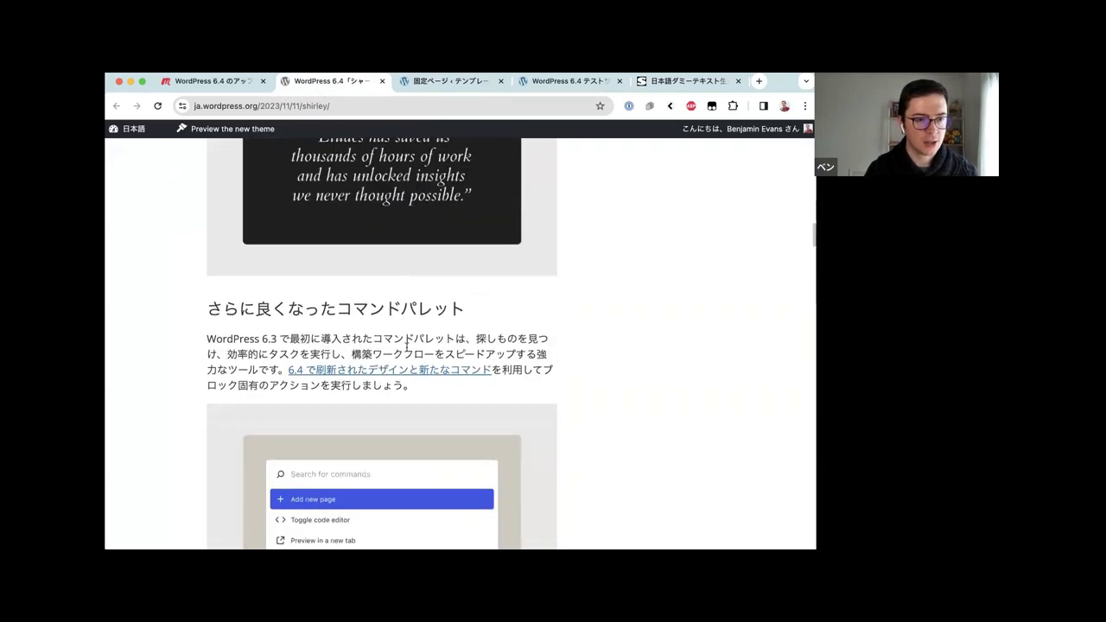
pyautogui.scroll(10, 406, 345)
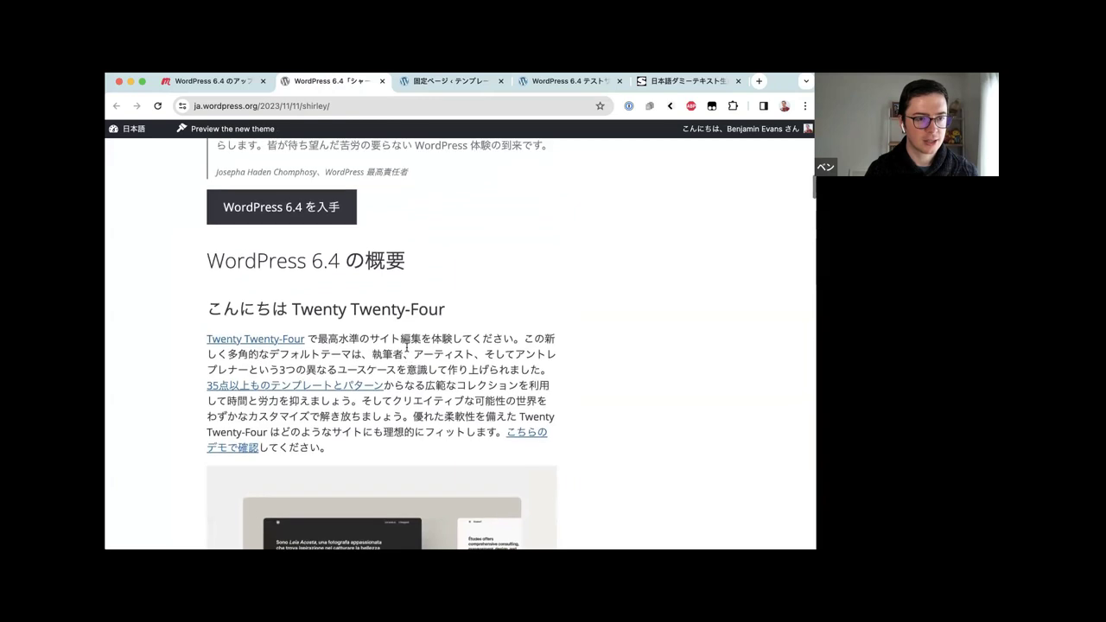
pyautogui.scroll(-2, 406, 347)
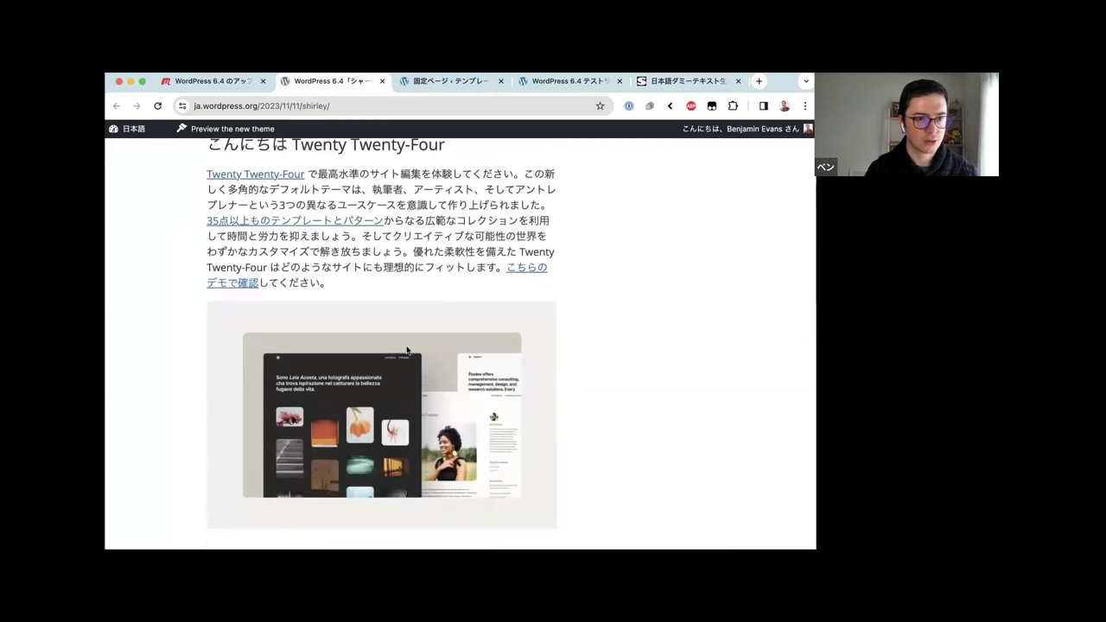
pyautogui.scroll(-10, 407, 349)
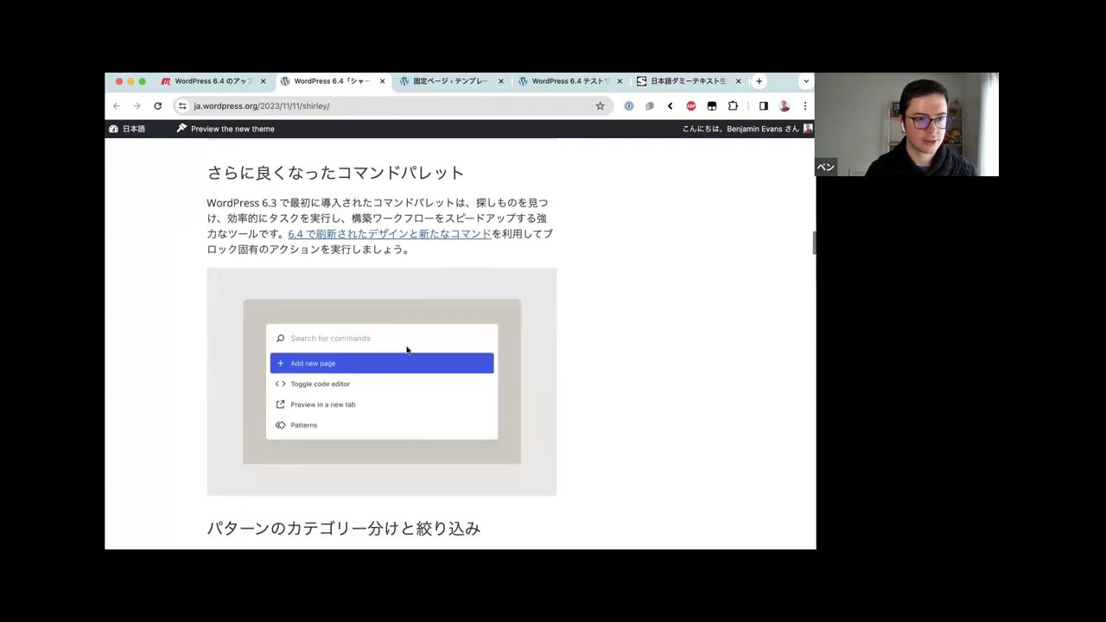
pyautogui.scroll(-12, 407, 350)
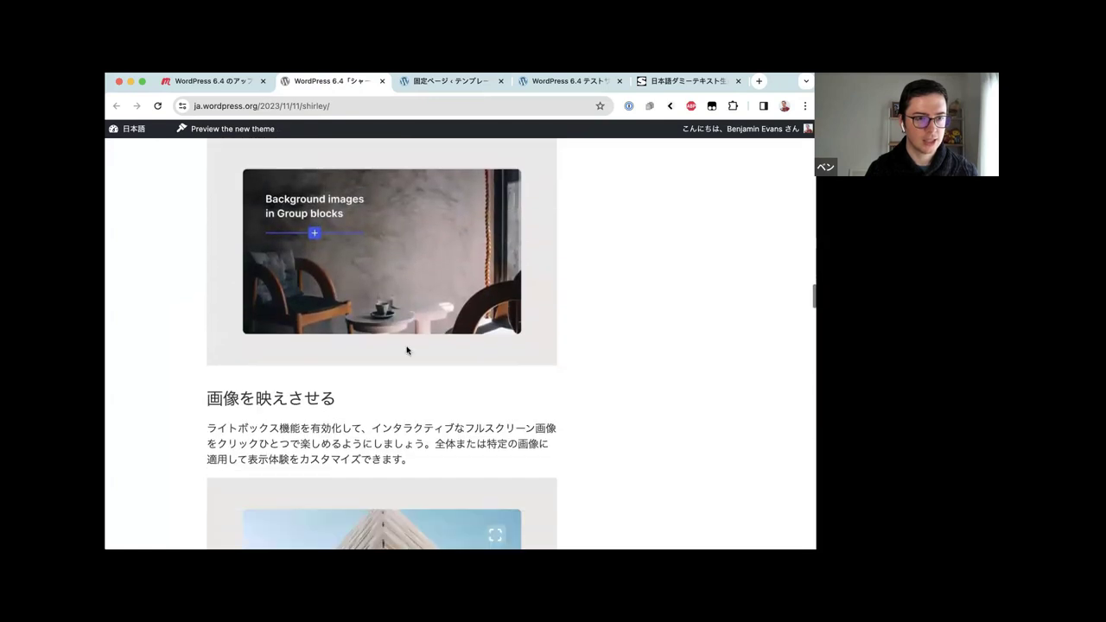
pyautogui.scroll(-12, 407, 350)
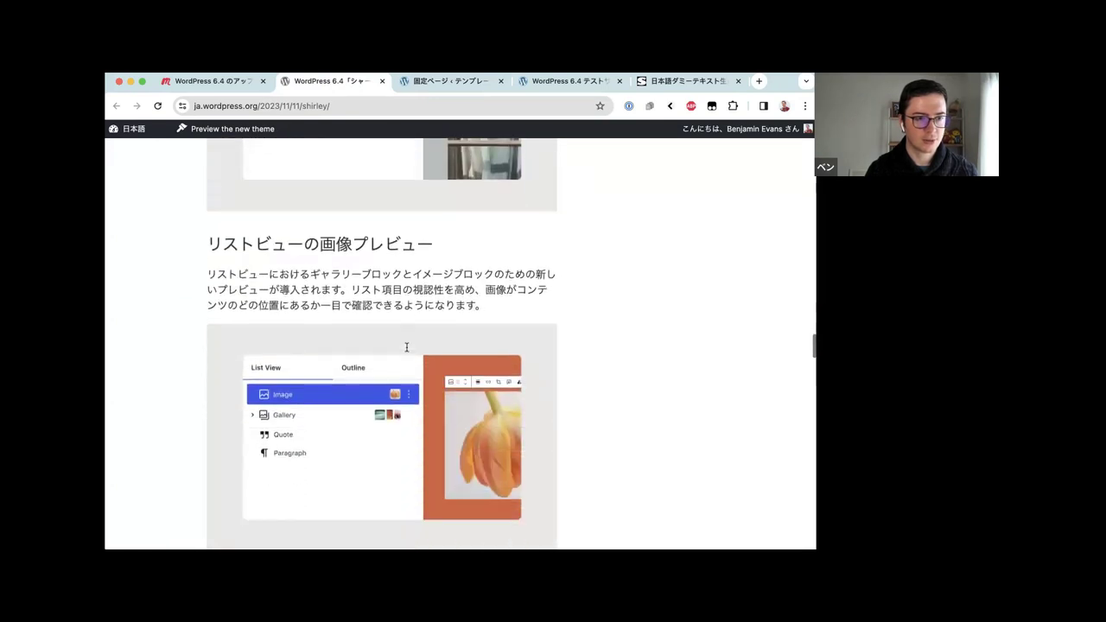
pyautogui.scroll(-12, 406, 347)
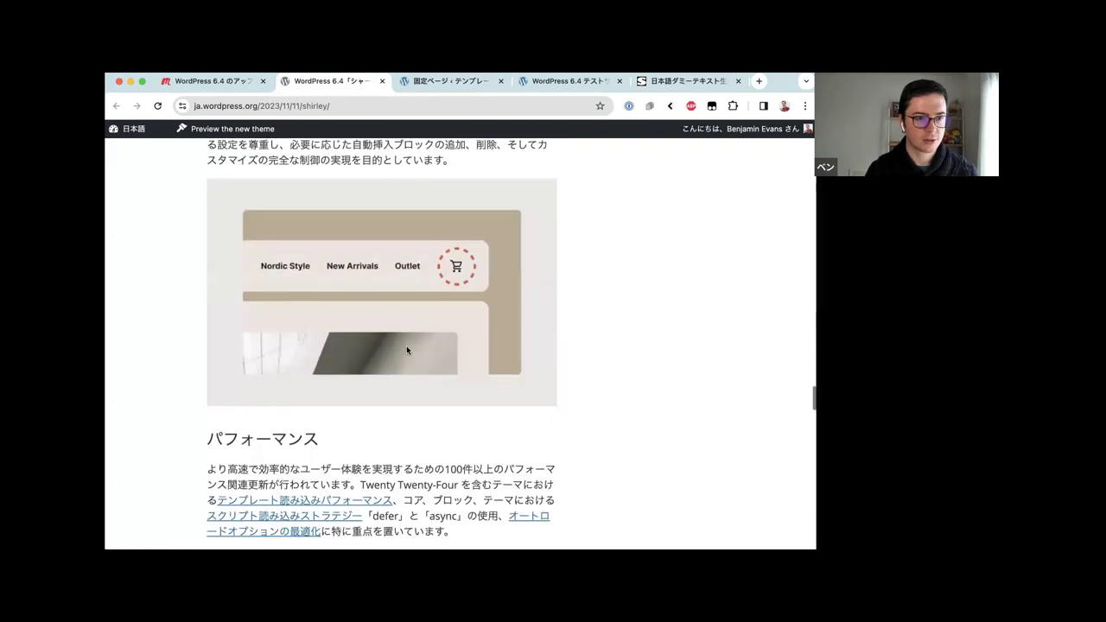
pyautogui.scroll(-12, 406, 349)
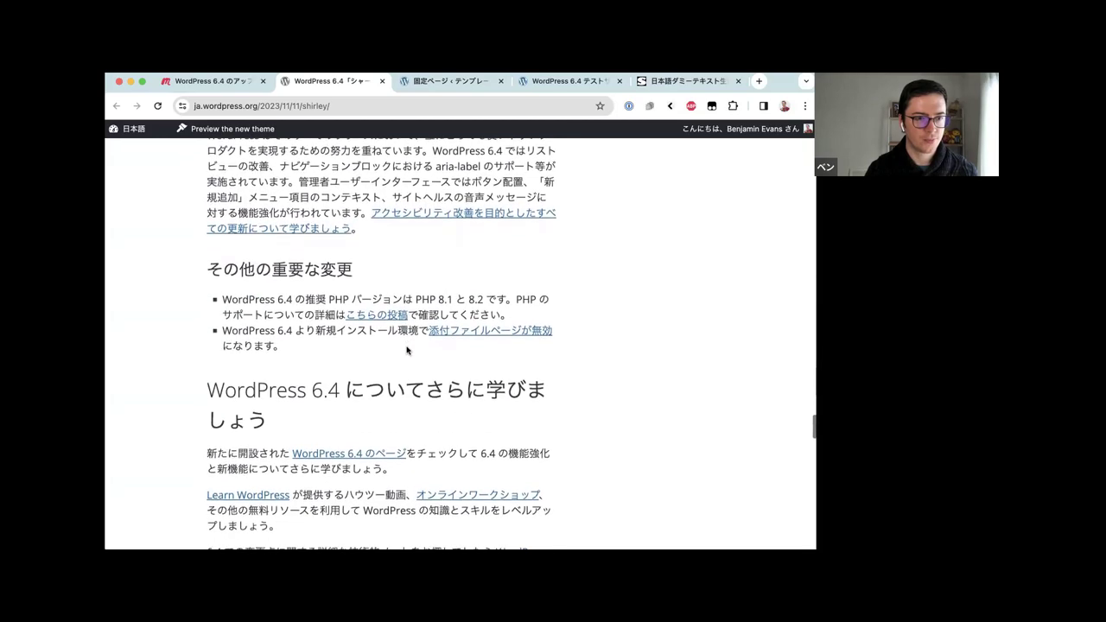
pyautogui.scroll(-4, 407, 350)
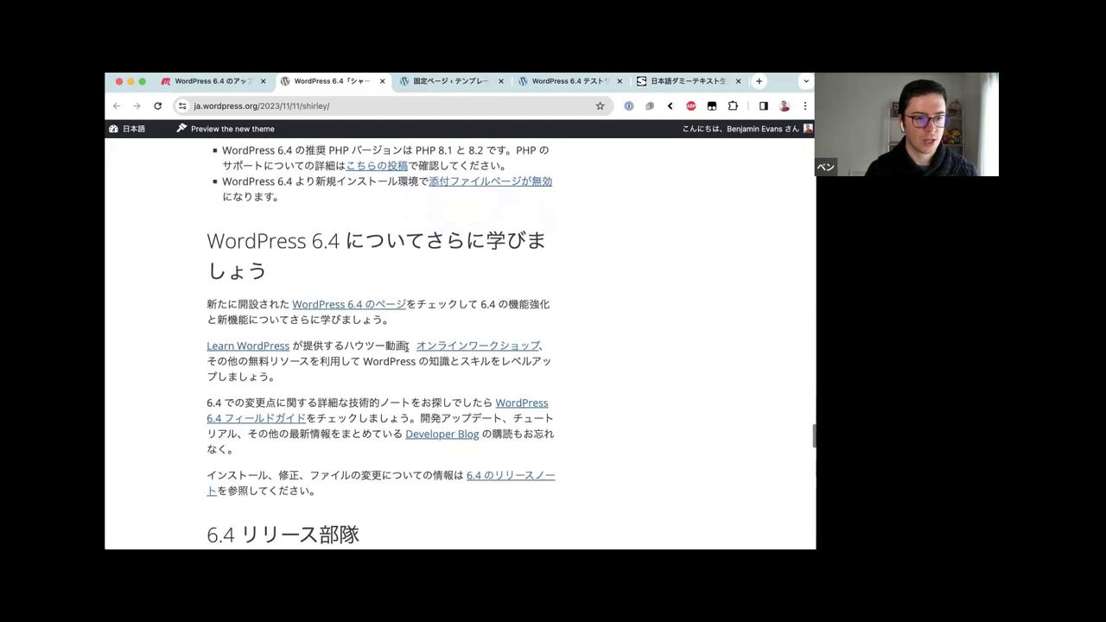
pyautogui.scroll(20, 407, 346)
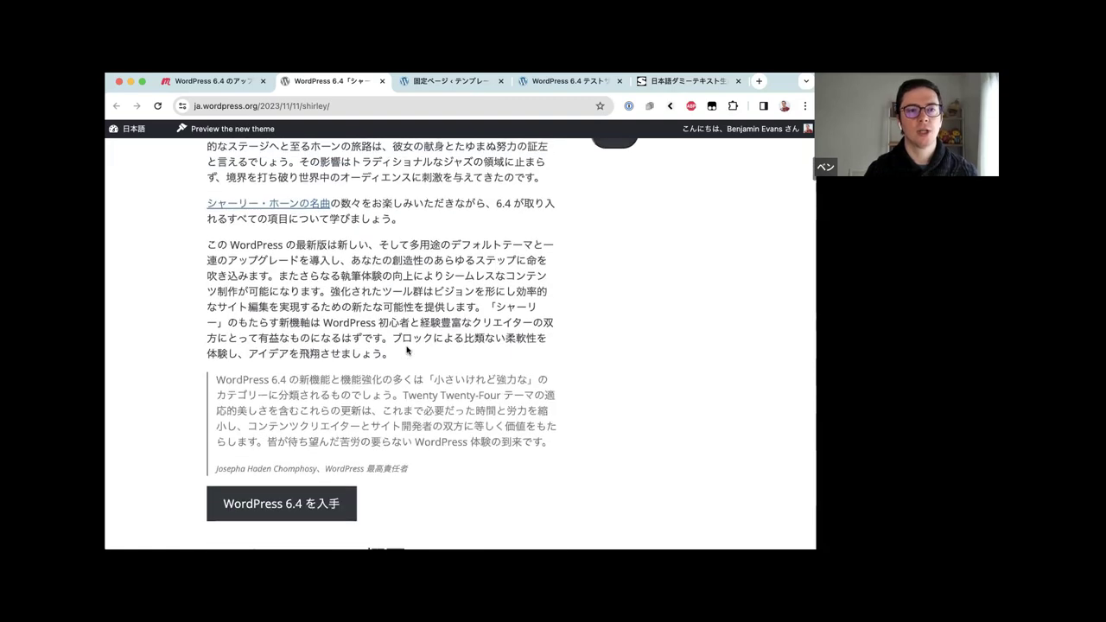
# Return to the パターンの練習 page in the site editor and open the block settings of its title
pyautogui.hotkey('ctrl', 'Tab')
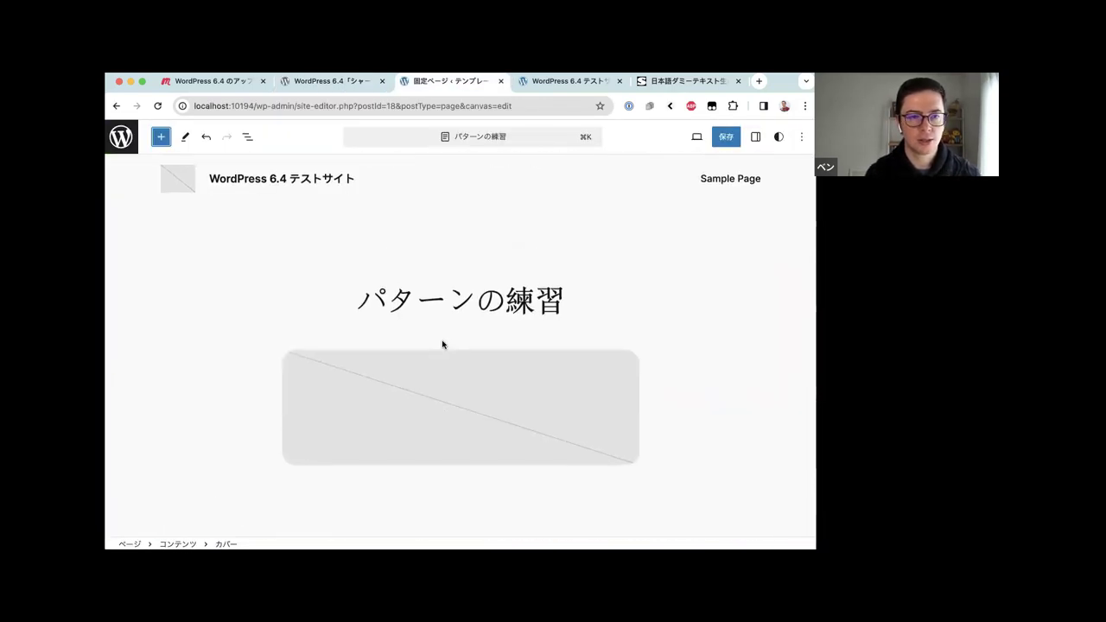
pyautogui.scroll(-1, 443, 344)
pyautogui.click(536, 291)
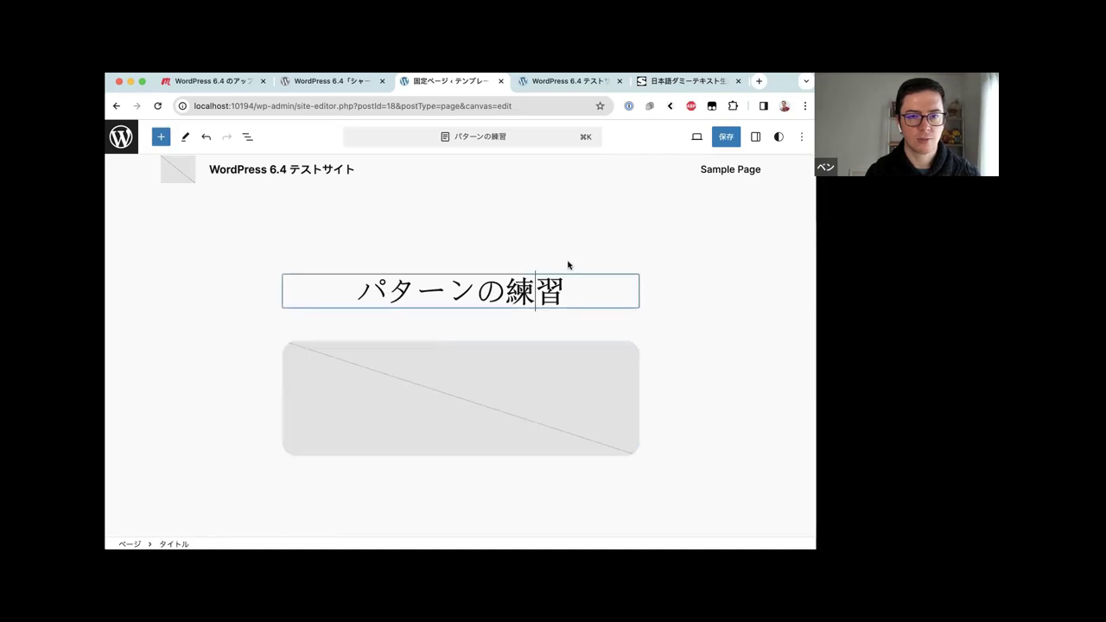
pyautogui.click(801, 138)
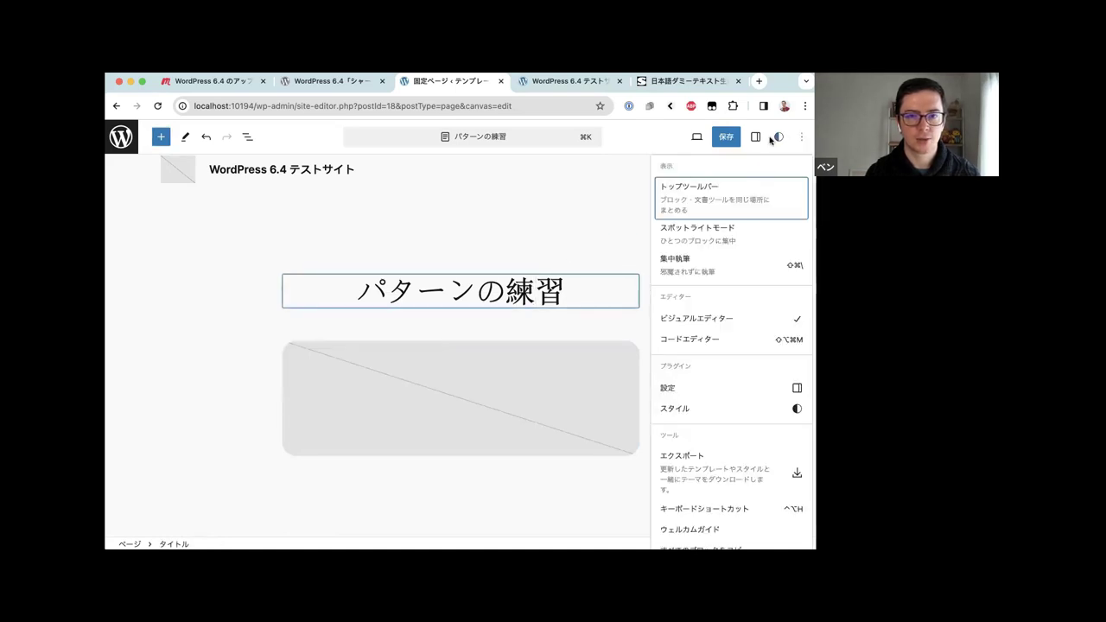
pyautogui.click(755, 136)
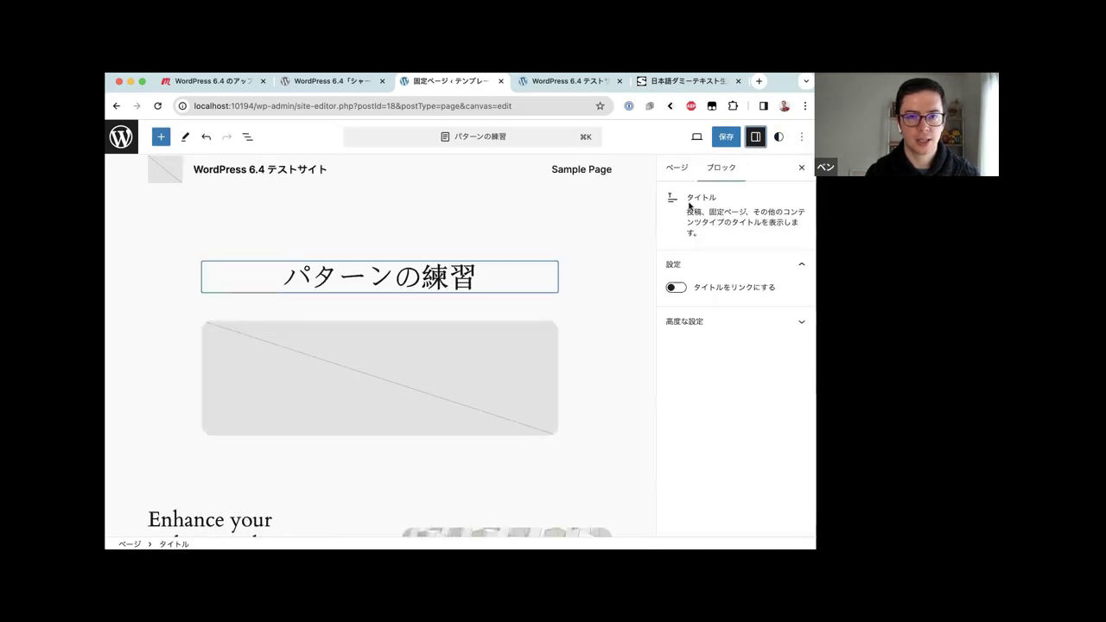
# Open the site styles, dismiss the welcome guide, and look over the タイポグラフィ elements and the スタイル一覧 variations
pyautogui.click(777, 137)
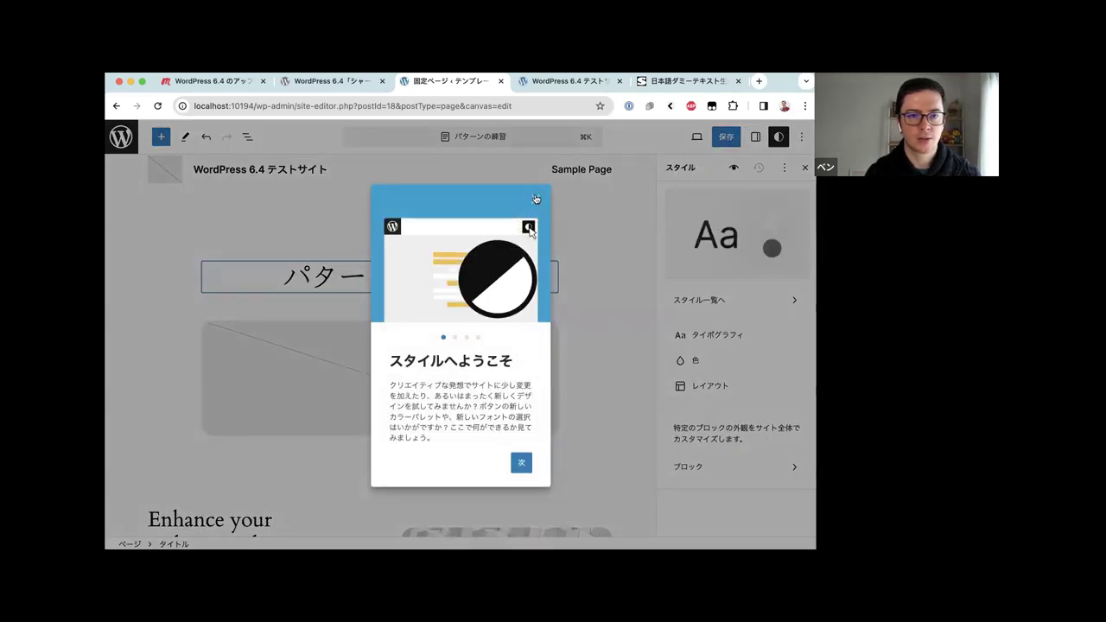
pyautogui.click(535, 199)
pyautogui.click(726, 336)
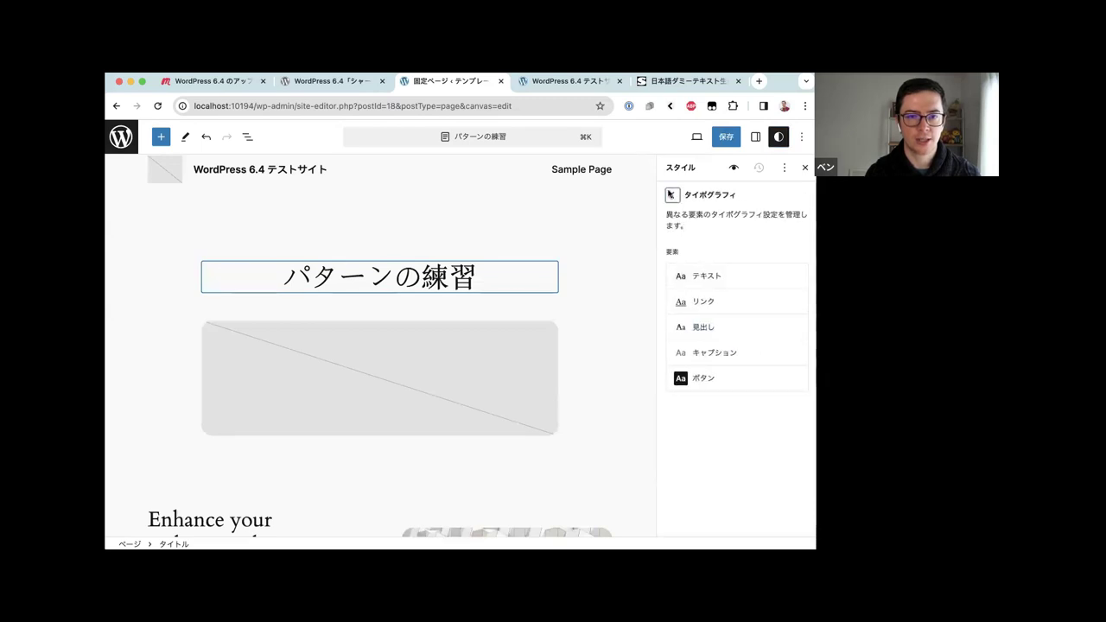
pyautogui.click(671, 195)
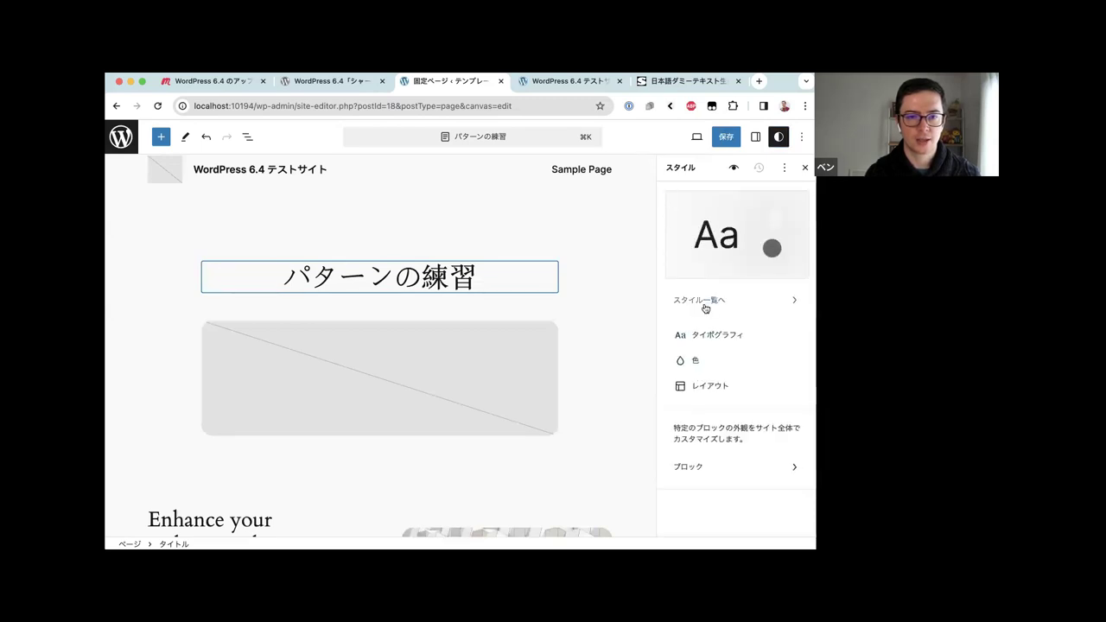
pyautogui.click(705, 302)
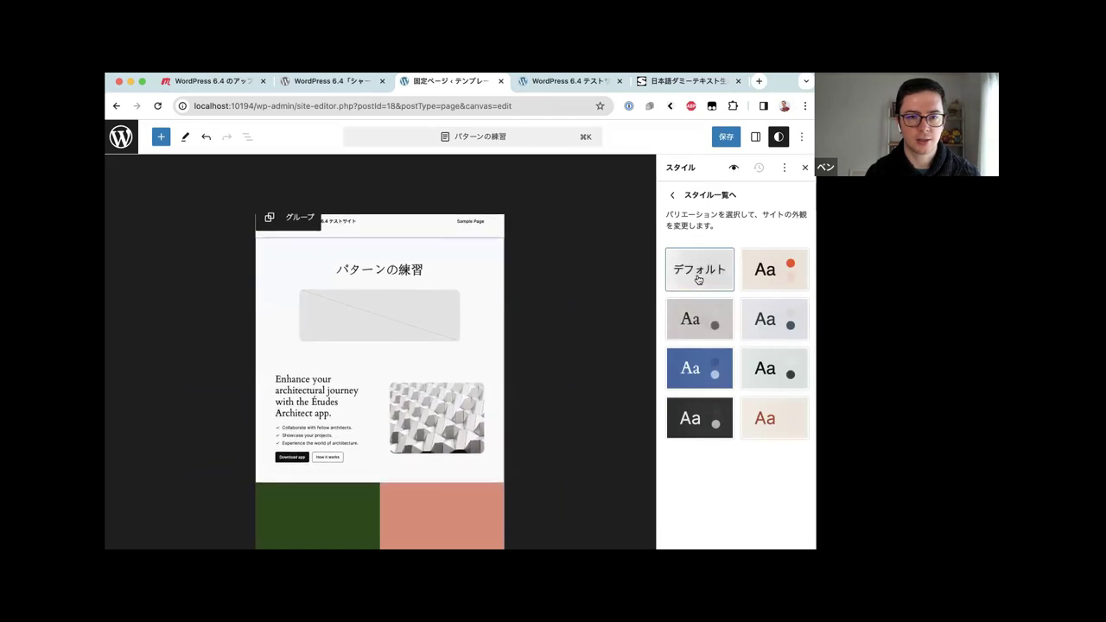
pyautogui.click(676, 197)
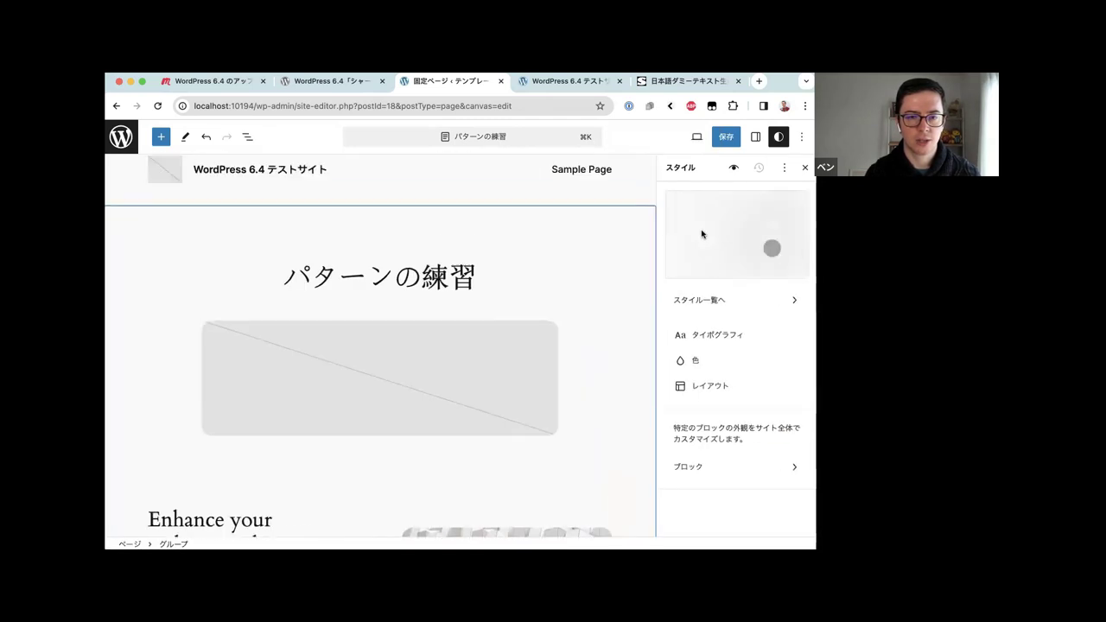
# Examine the site-wide style options for the 見出し block, including its font choices, typography, padding and margin
pyautogui.click(701, 468)
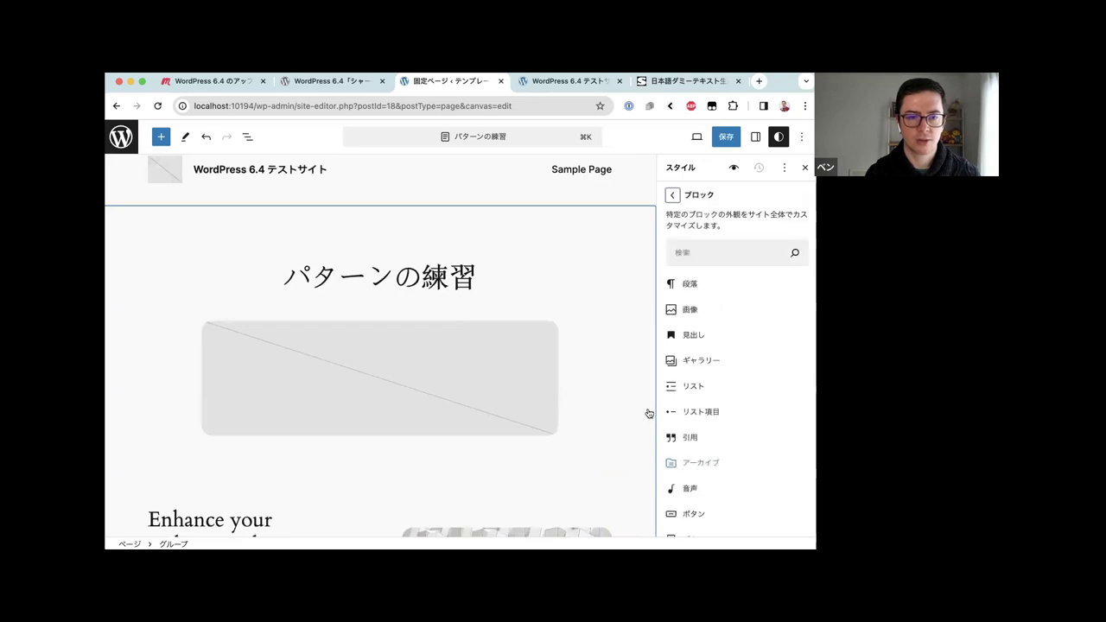
pyautogui.click(693, 334)
pyautogui.scroll(-5, 709, 330)
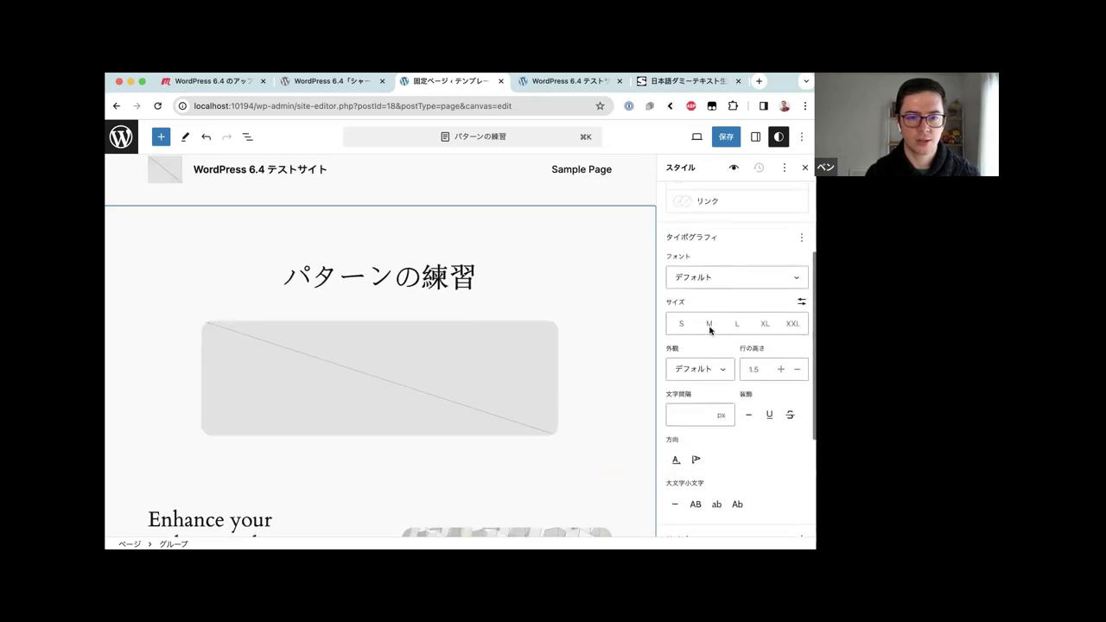
pyautogui.click(798, 281)
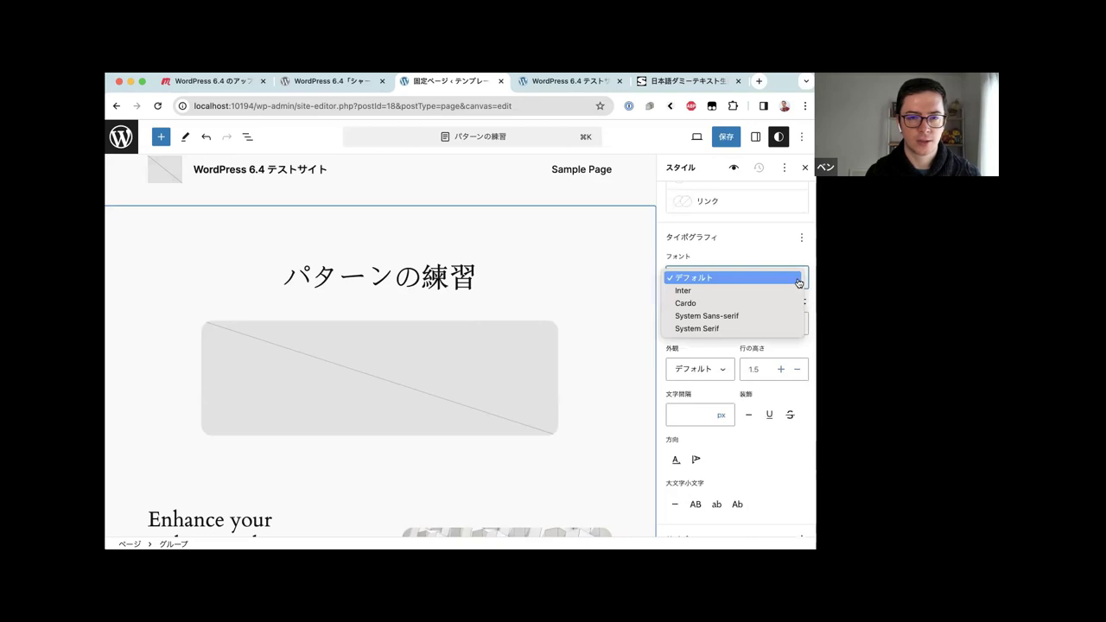
pyautogui.click(743, 255)
pyautogui.scroll(-1, 742, 255)
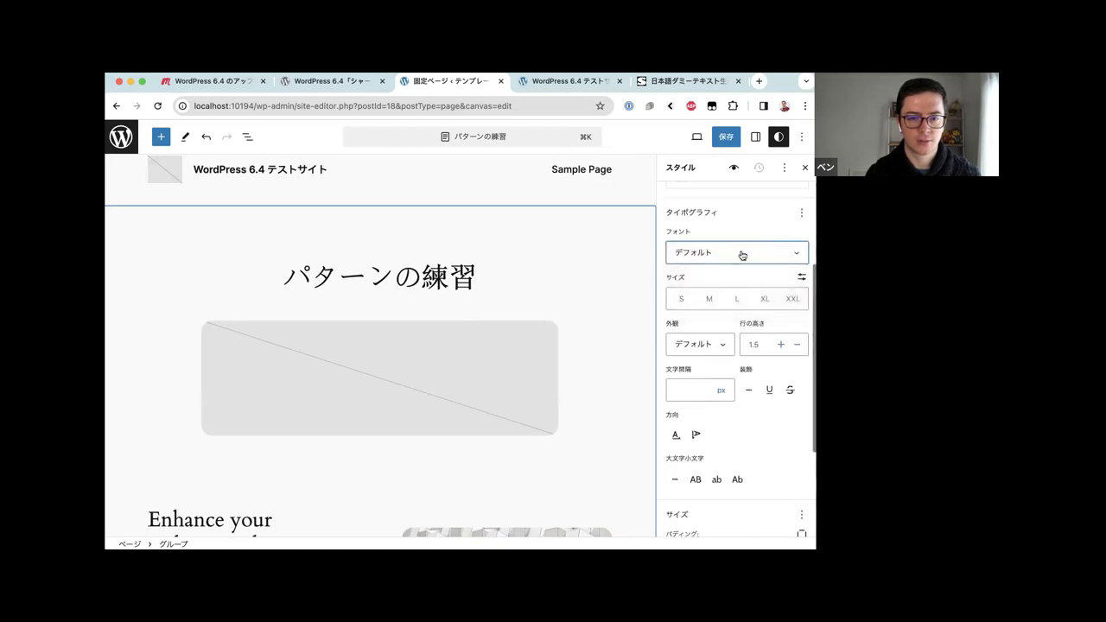
pyautogui.scroll(-4, 741, 255)
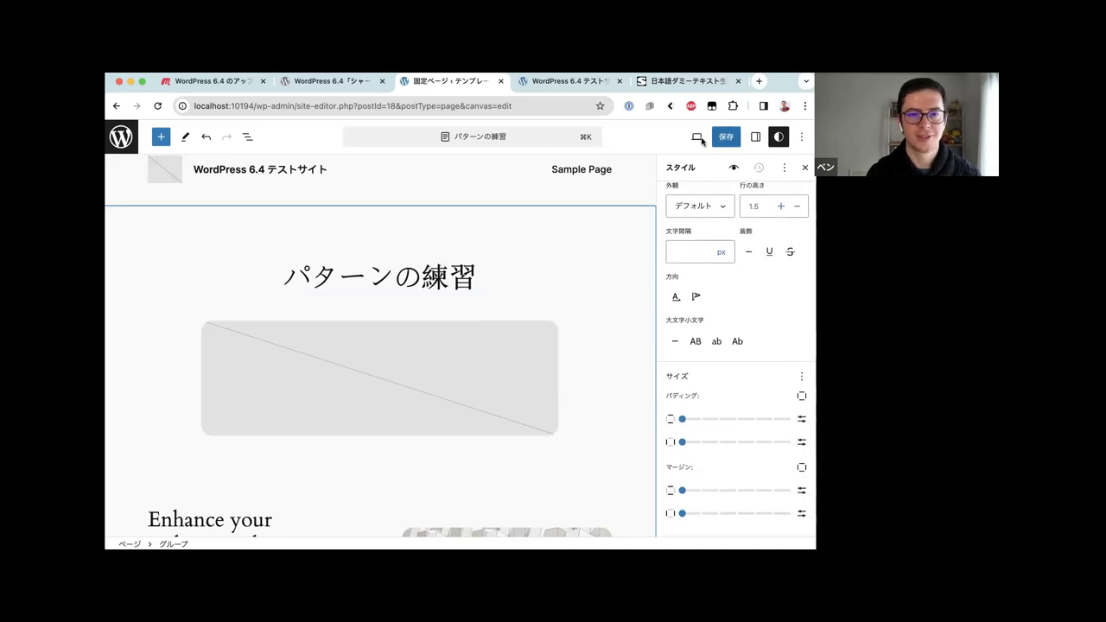
# View the live site in a new tab and inspect the computed font properties of its "A commitment to innovation and sustainability" heading
pyautogui.click(698, 136)
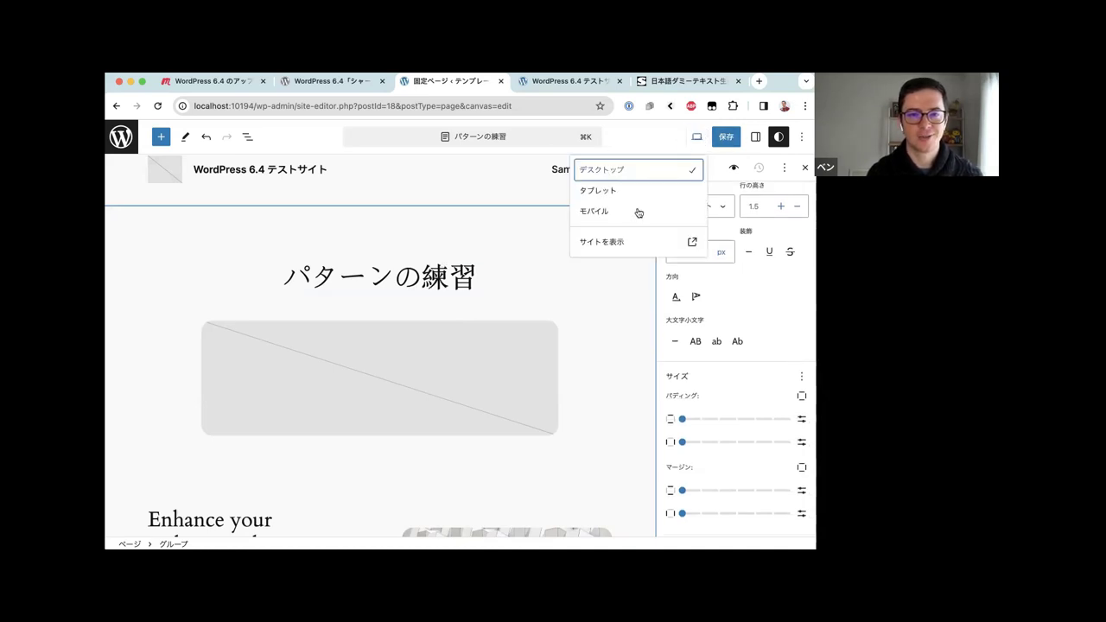
pyautogui.click(629, 242)
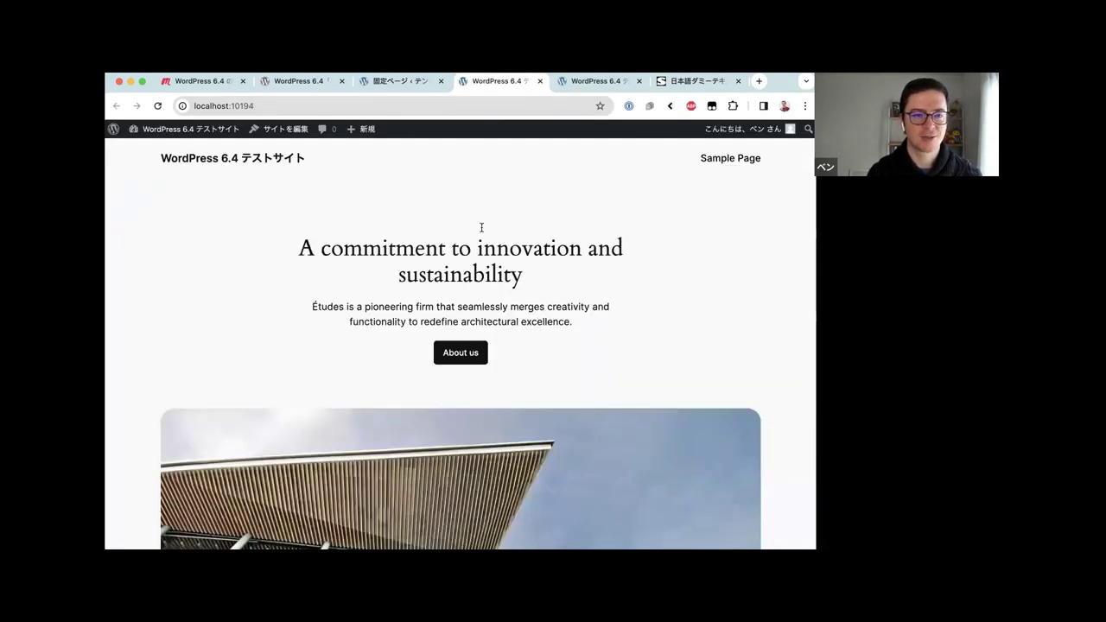
pyautogui.scroll(-2, 481, 227)
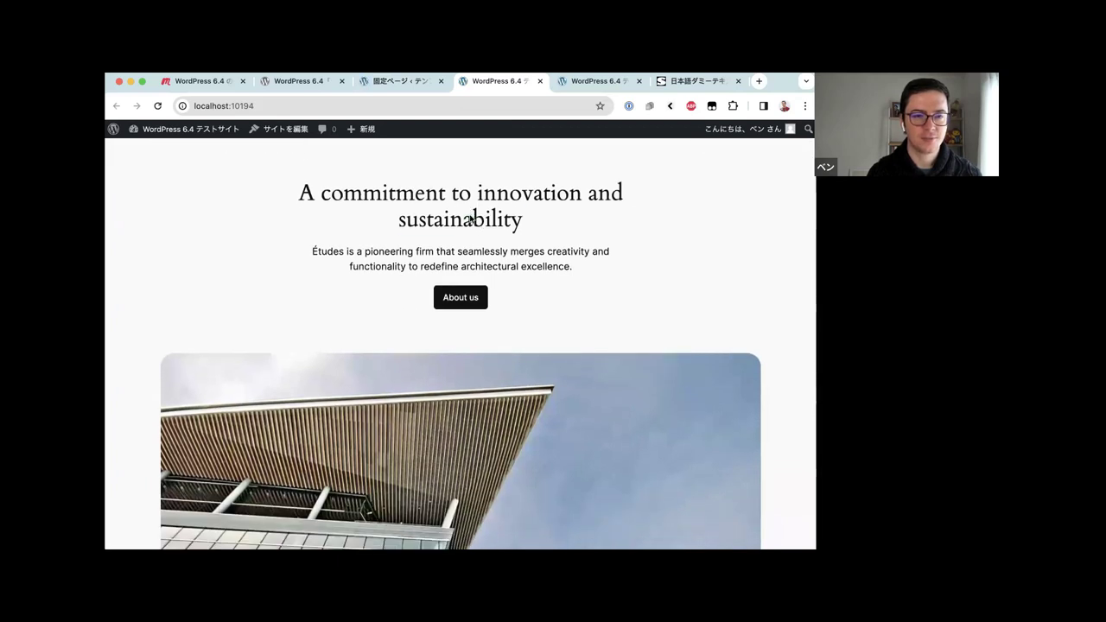
pyautogui.rightClick(471, 218)
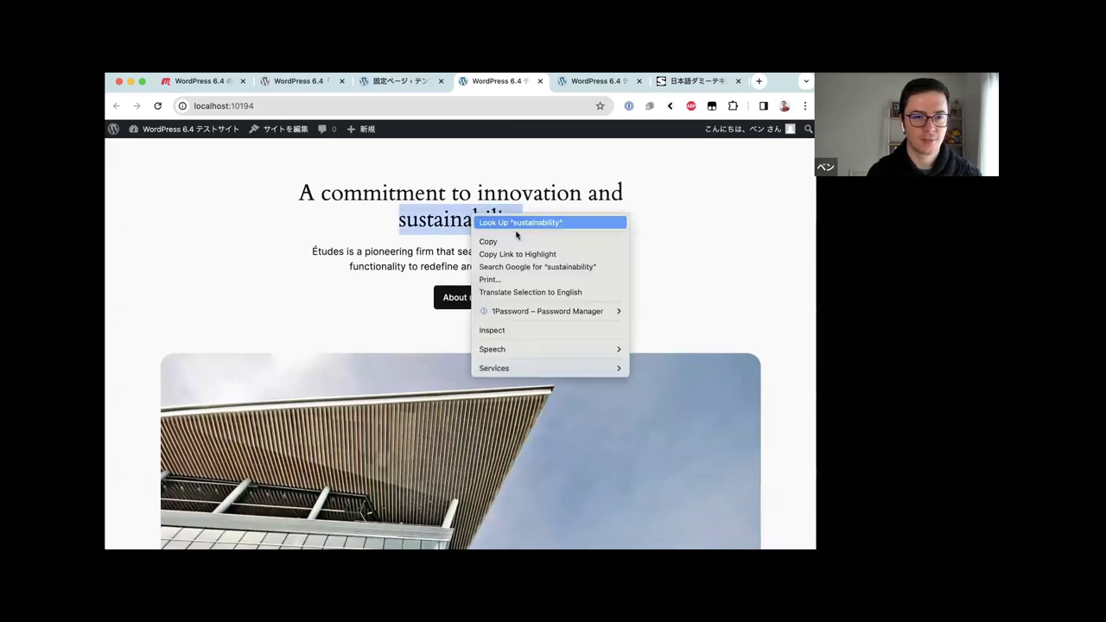
pyautogui.click(532, 330)
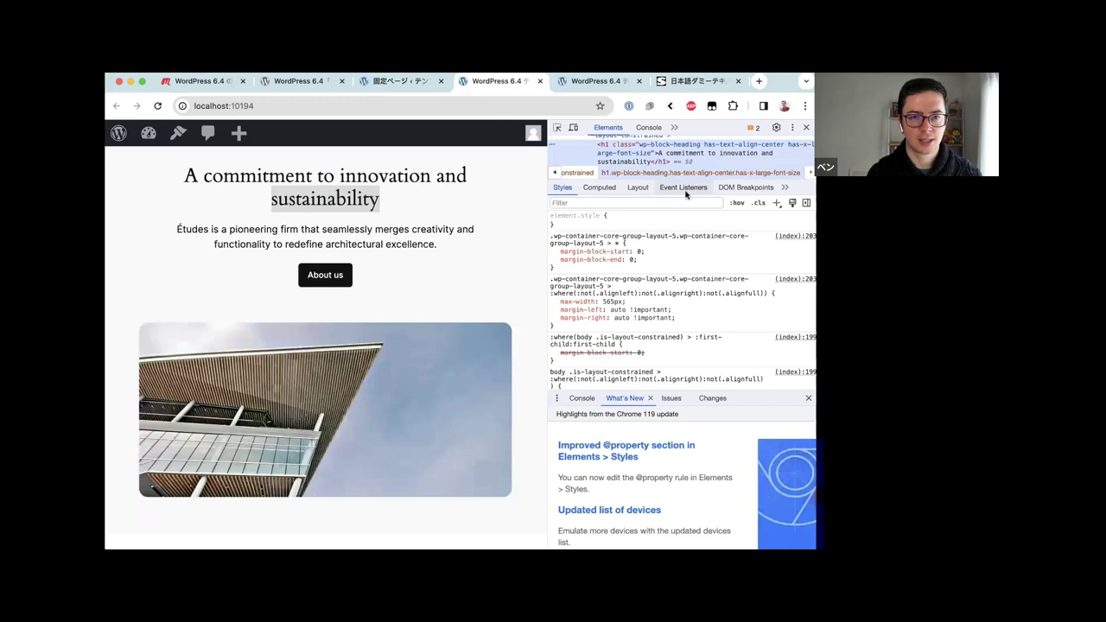
pyautogui.click(599, 187)
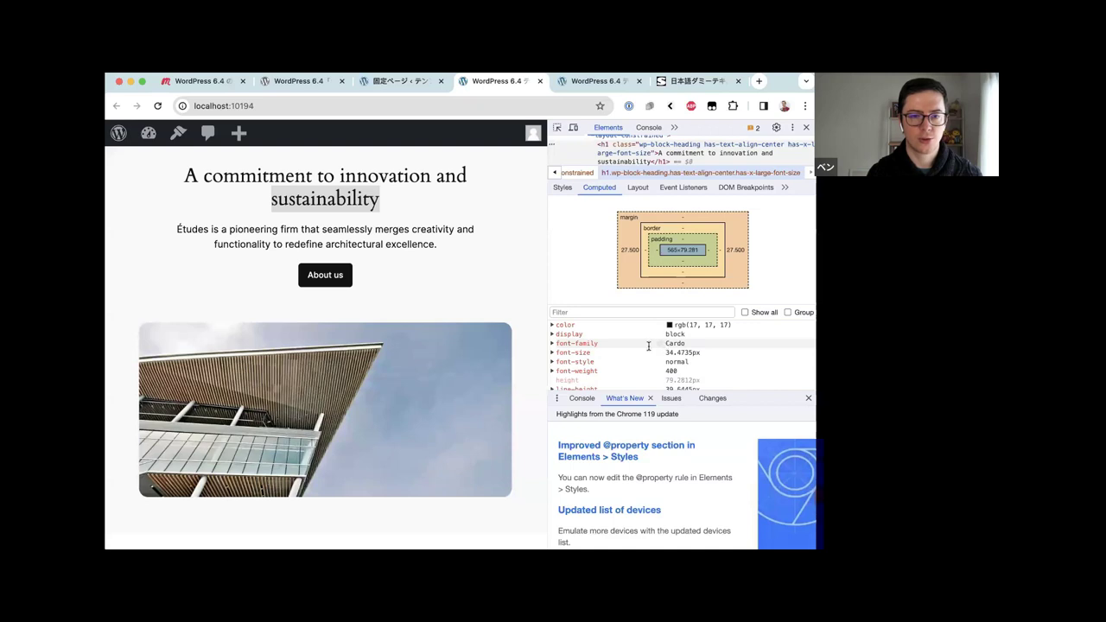
pyautogui.scroll(-1, 647, 345)
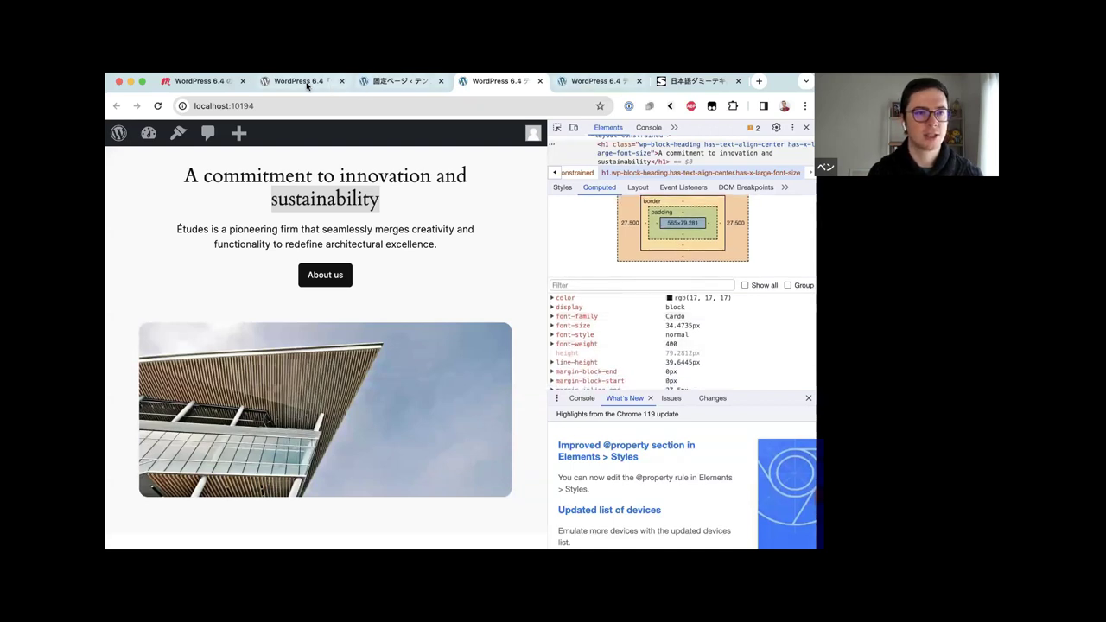
# Search the WordPress 6.4 release announcement for フォント
pyautogui.click(298, 81)
pyautogui.press('super+f')
pyautogui.write('s')
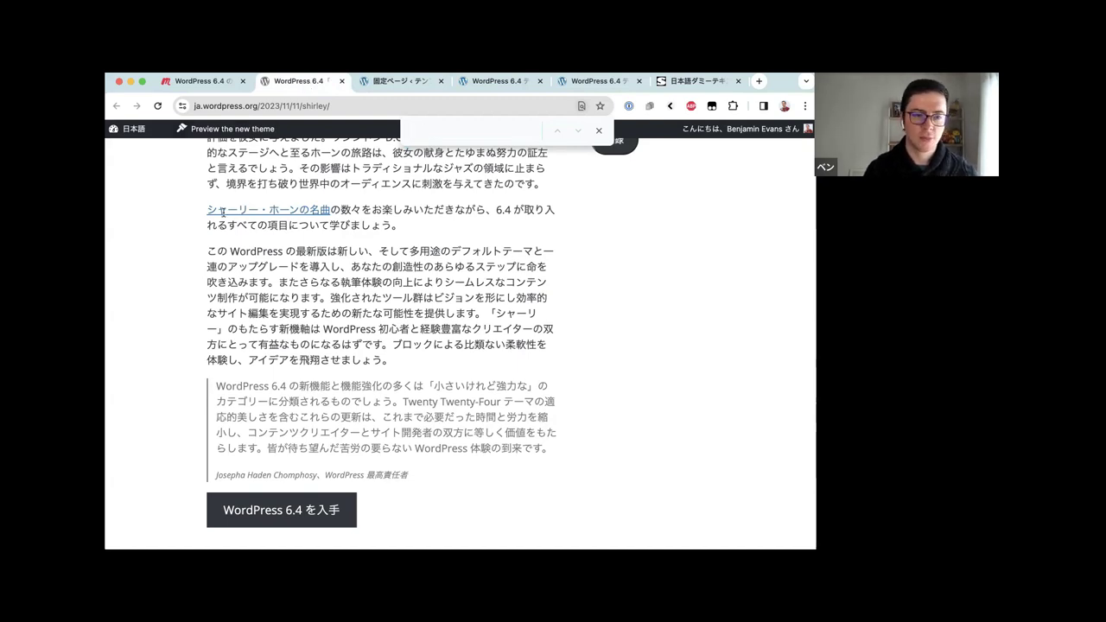
pyautogui.scroll(1, 223, 212)
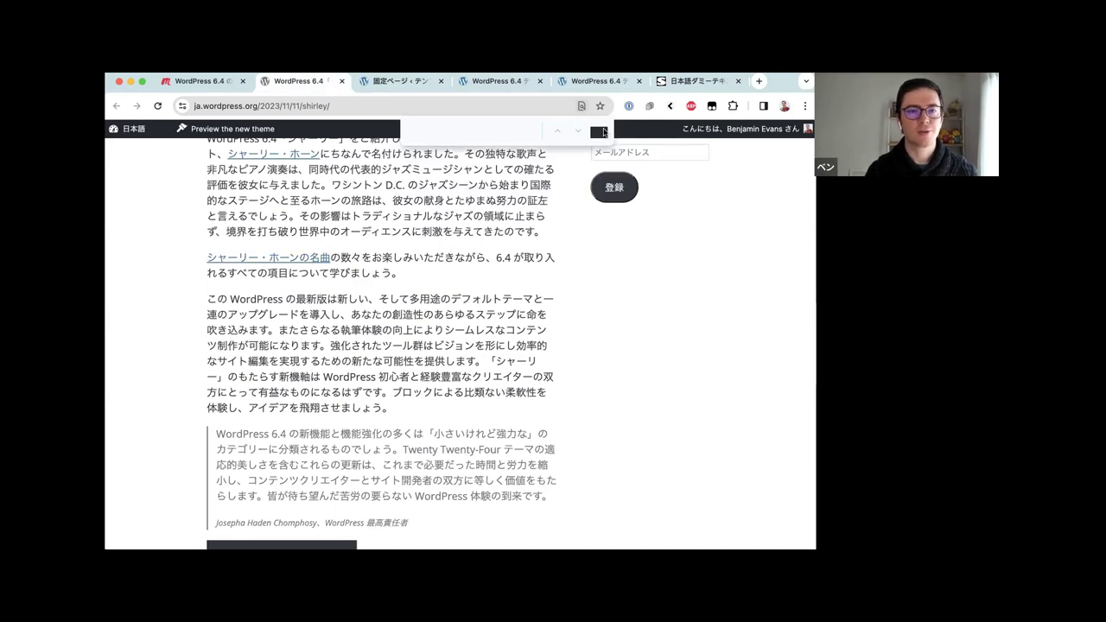
pyautogui.click(603, 131)
pyautogui.scroll(5, 496, 255)
pyautogui.scroll(-8, 488, 263)
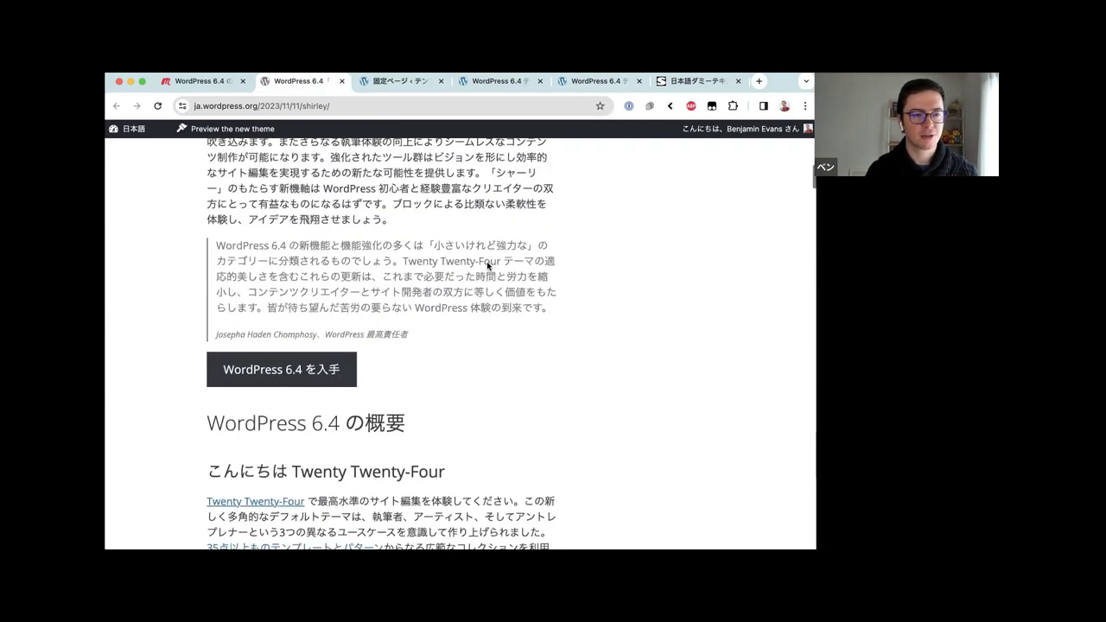
pyautogui.scroll(-3, 487, 266)
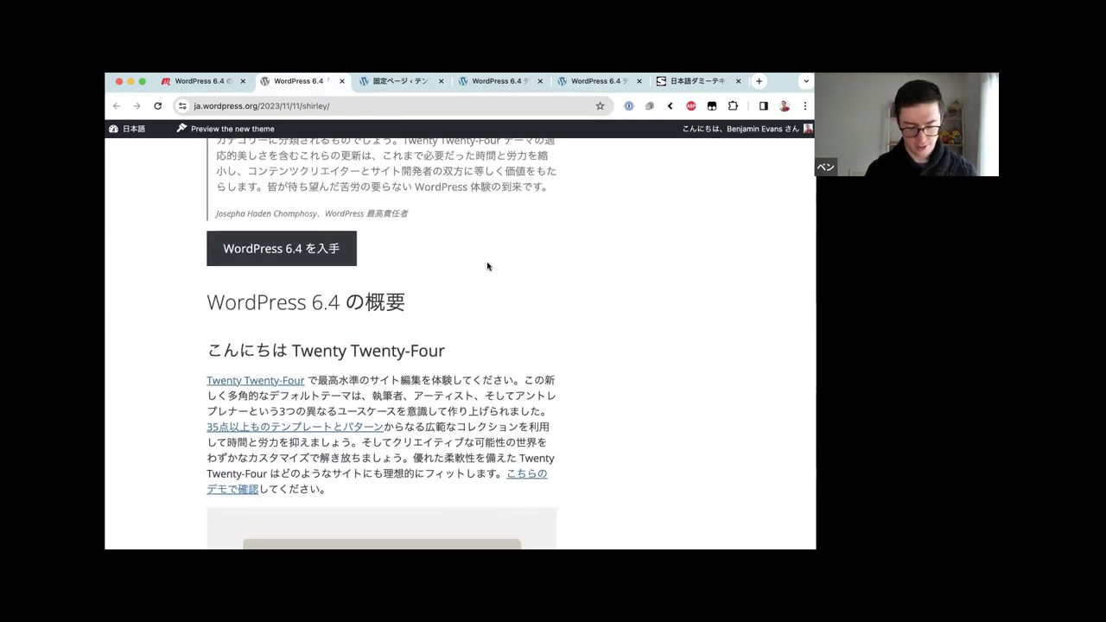
pyautogui.press('super+f')
pyautogui.write('h')
pyautogui.press('Return')
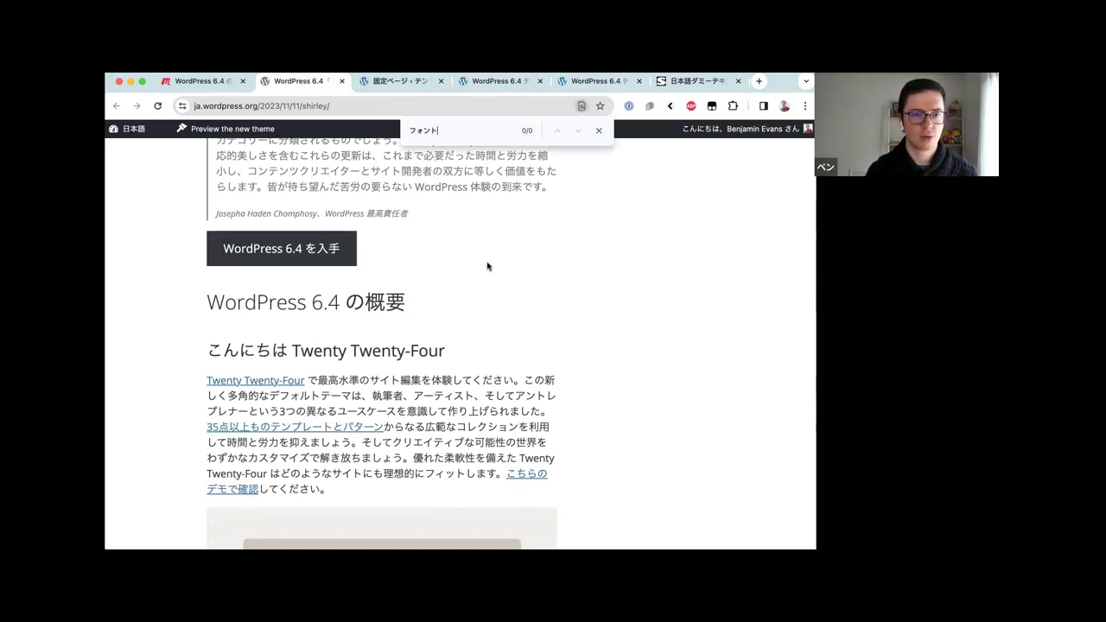
pyautogui.press('Escape')
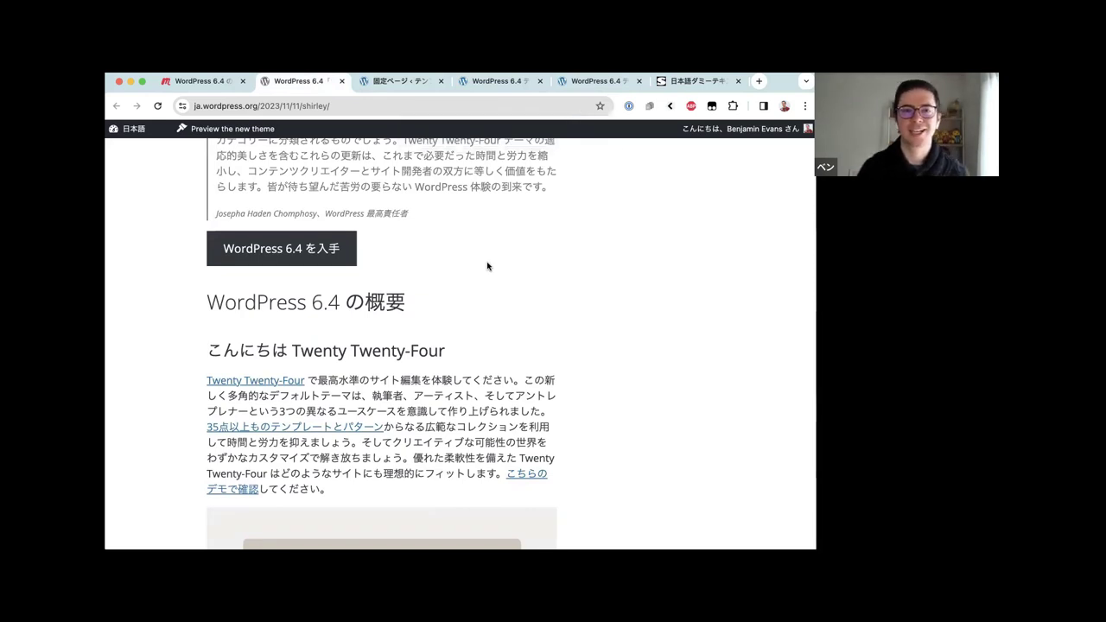
# Read the 流れるような執筆体験 section of the WordPress 6.4 release announcement
pyautogui.click(397, 81)
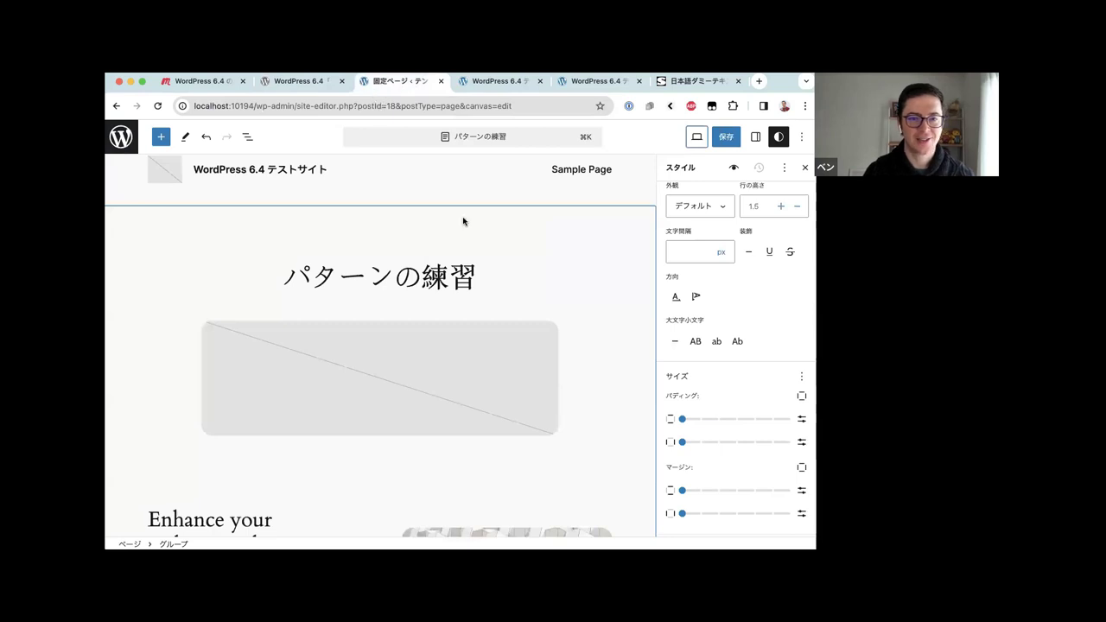
pyautogui.scroll(-4, 370, 281)
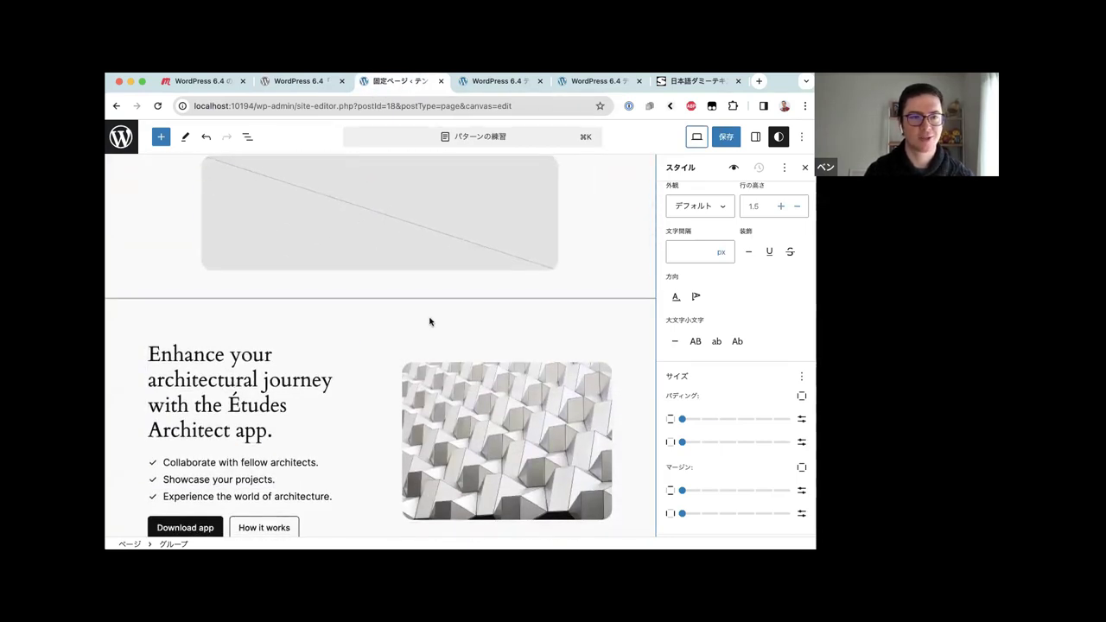
pyautogui.hotkey('ctrl', 'shift', 'Tab')
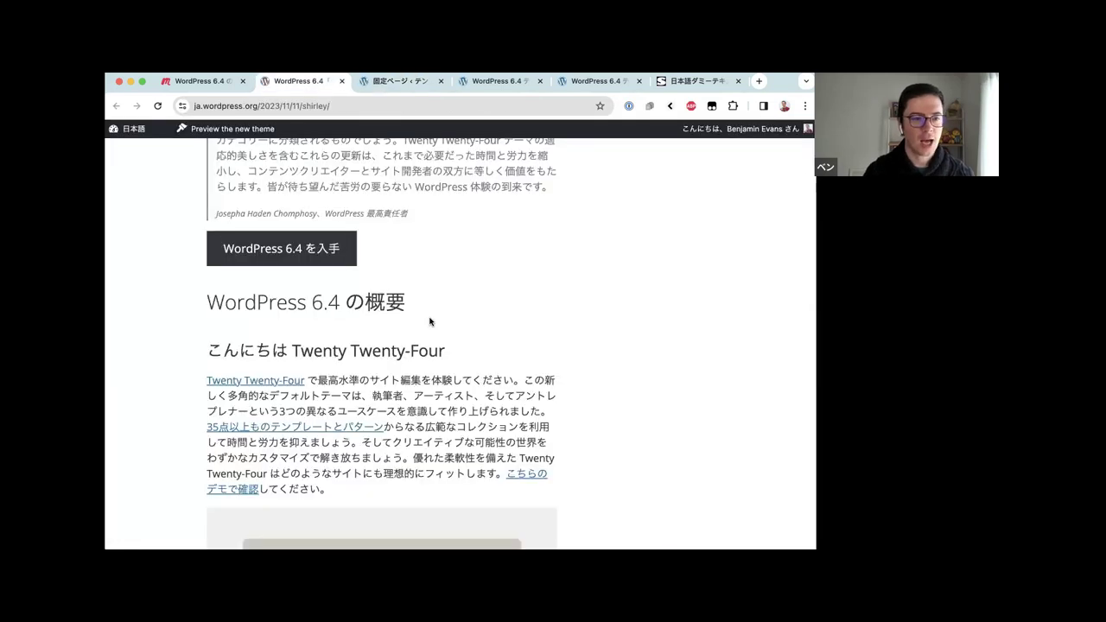
pyautogui.scroll(-5, 430, 321)
pyautogui.scroll(-5, 430, 321)
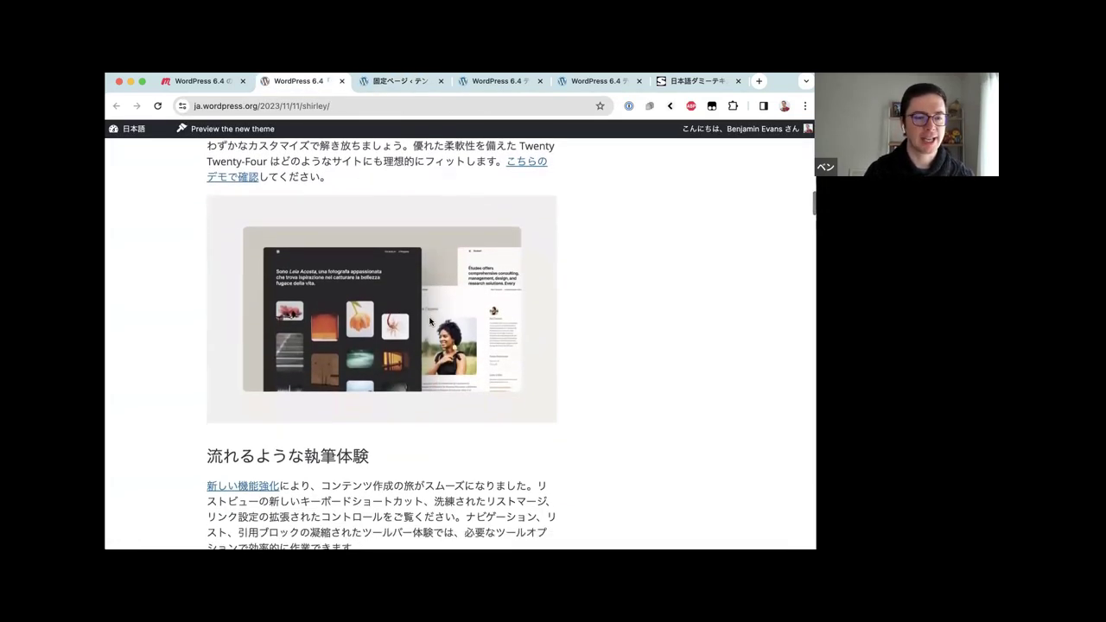
pyautogui.scroll(-1, 429, 322)
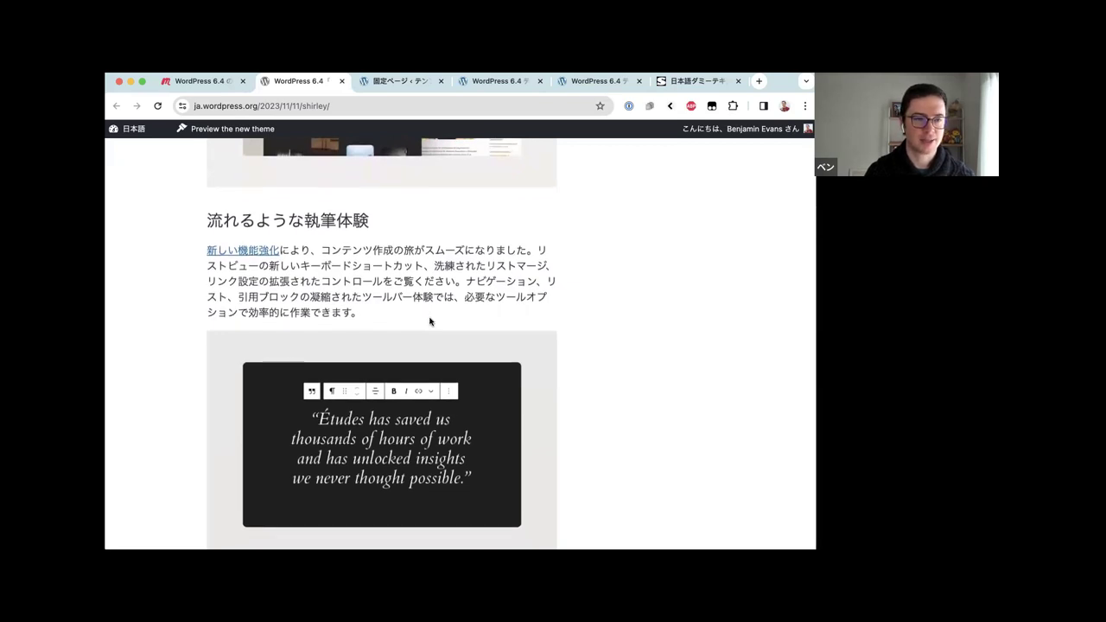
pyautogui.scroll(-1, 429, 322)
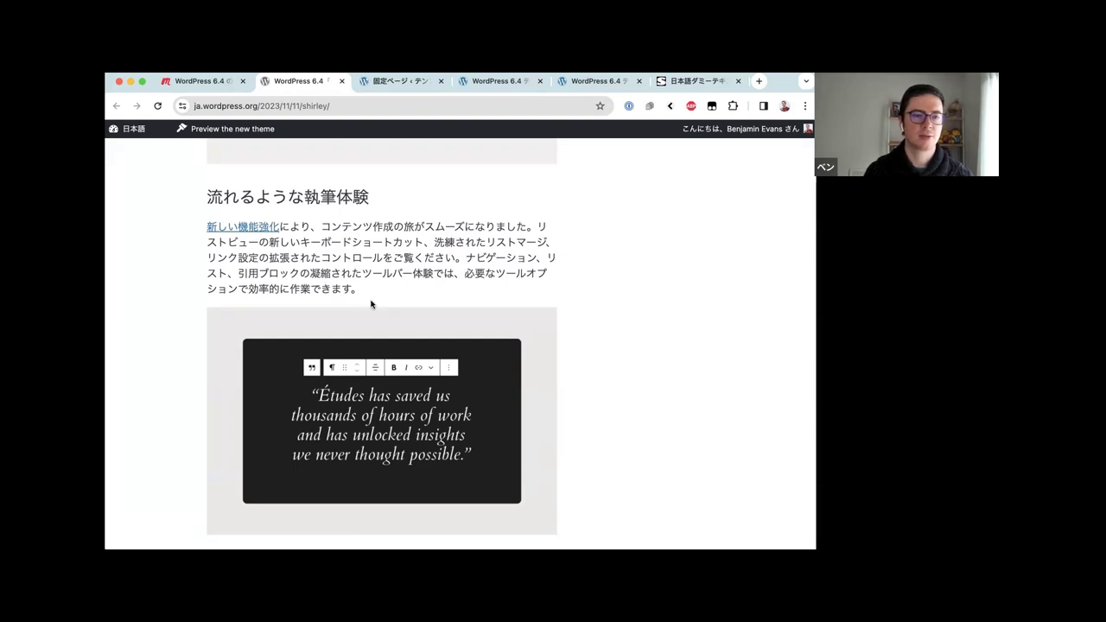
pyautogui.scroll(-1, 372, 304)
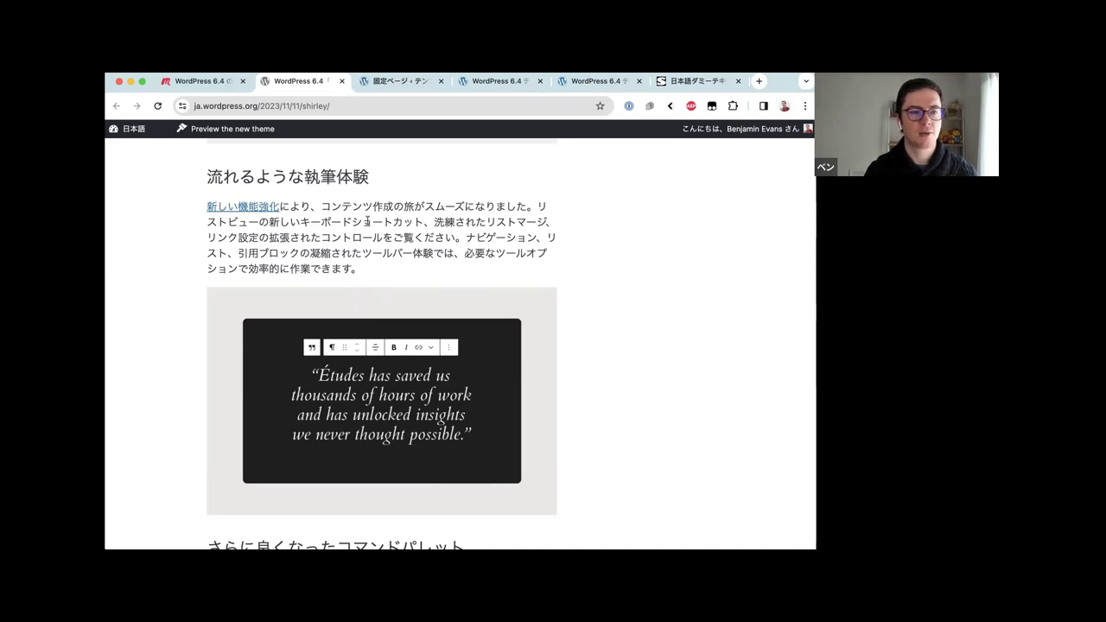
# Look over the block structure of the パターンの練習 page in the list view, including コンテンツ, and close it
pyautogui.hotkey('ctrl', 'Tab')
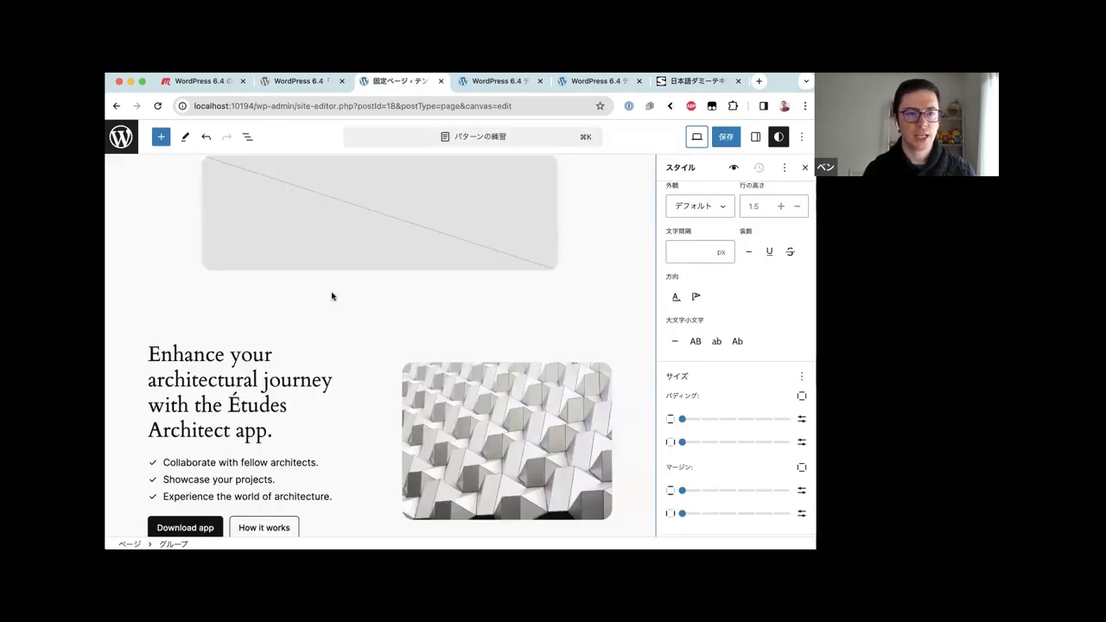
pyautogui.scroll(4, 331, 293)
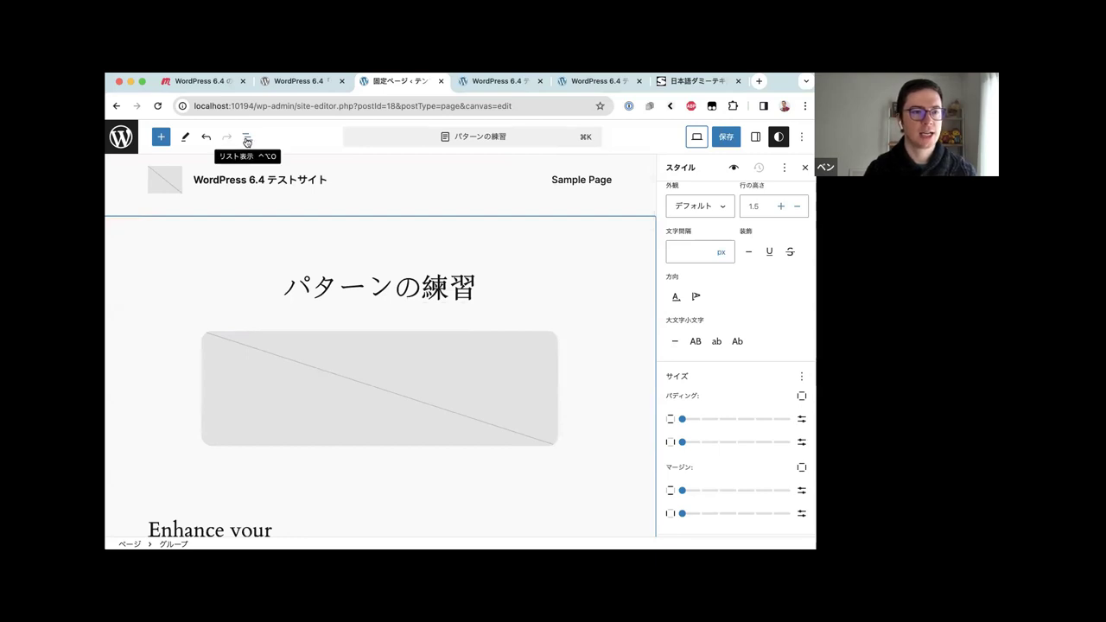
pyautogui.click(246, 138)
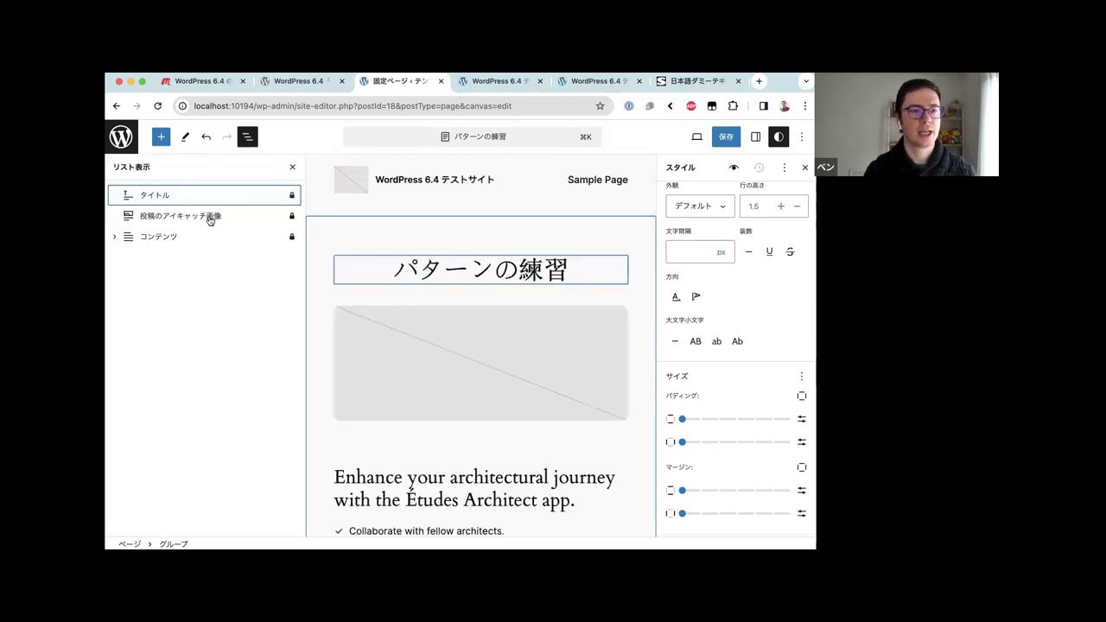
pyautogui.click(115, 239)
pyautogui.click(115, 240)
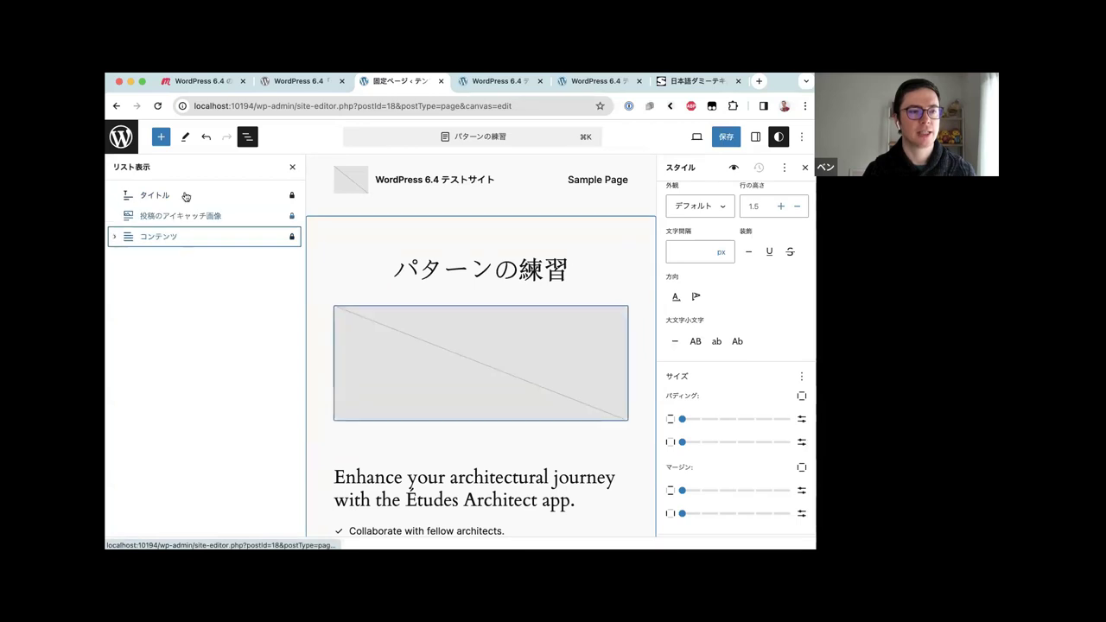
pyautogui.click(248, 137)
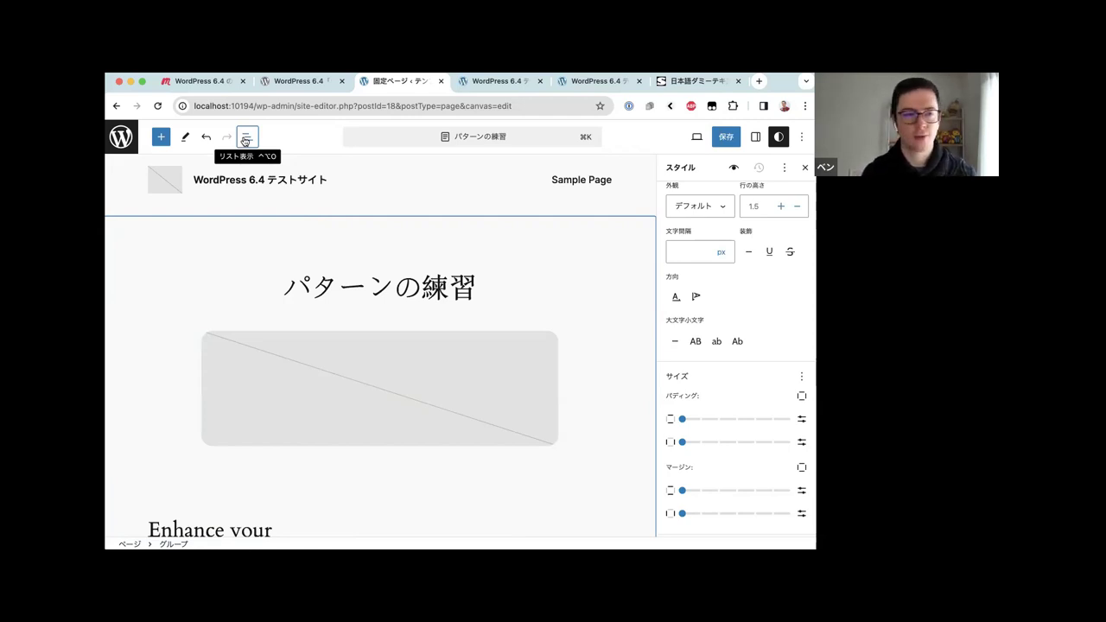
# Close the stray Google spreadsheet tab, return to the パターンの練習 page, and show its list view again
pyautogui.click(329, 169)
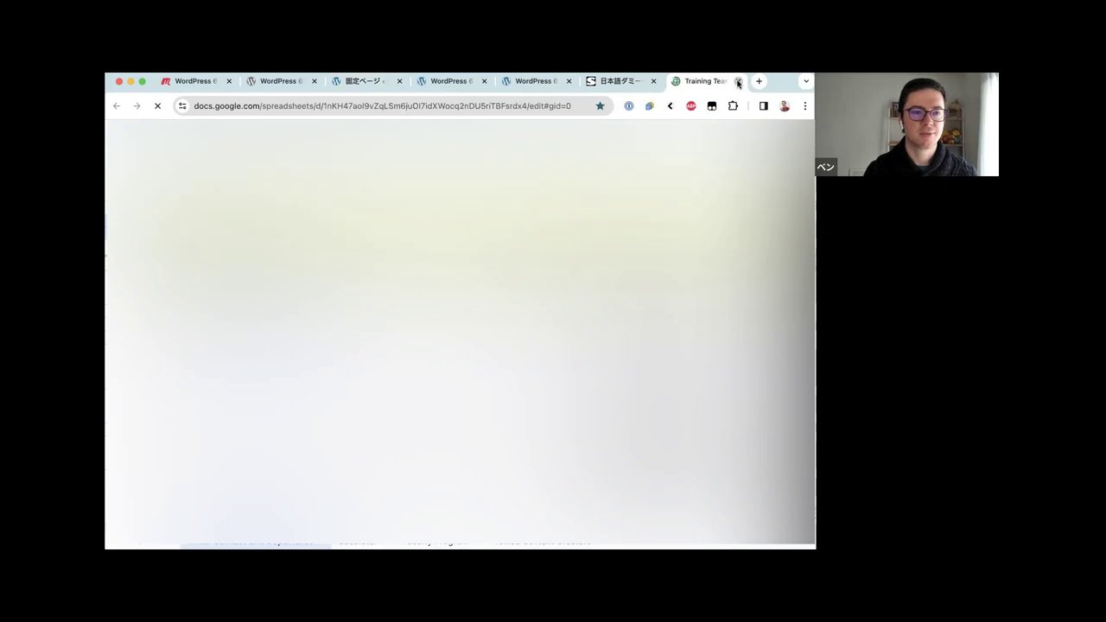
pyautogui.click(738, 81)
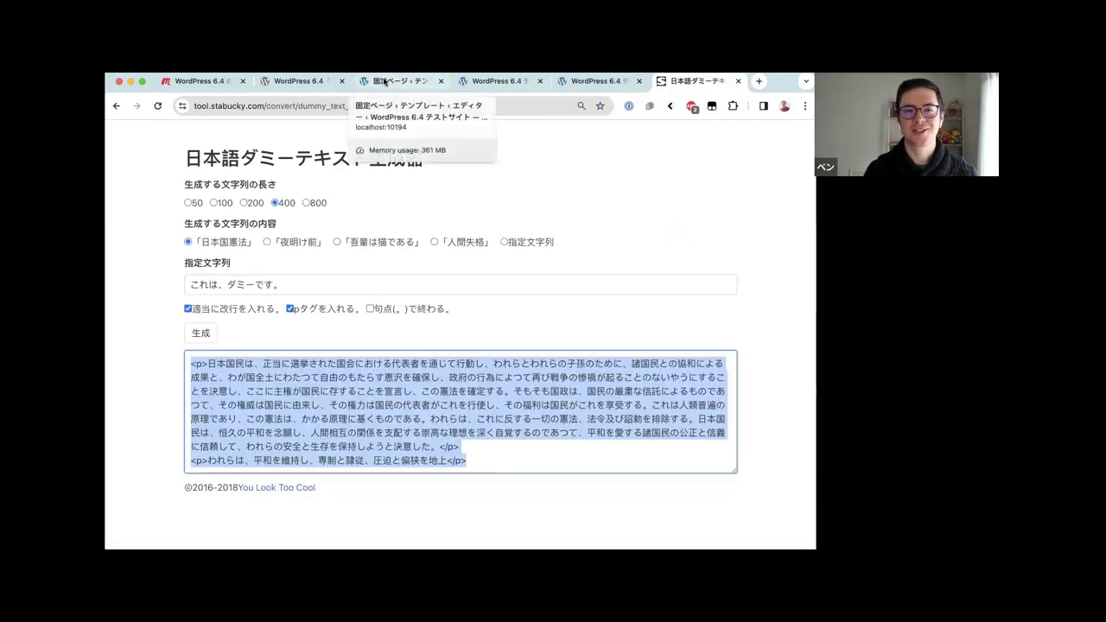
pyautogui.click(385, 81)
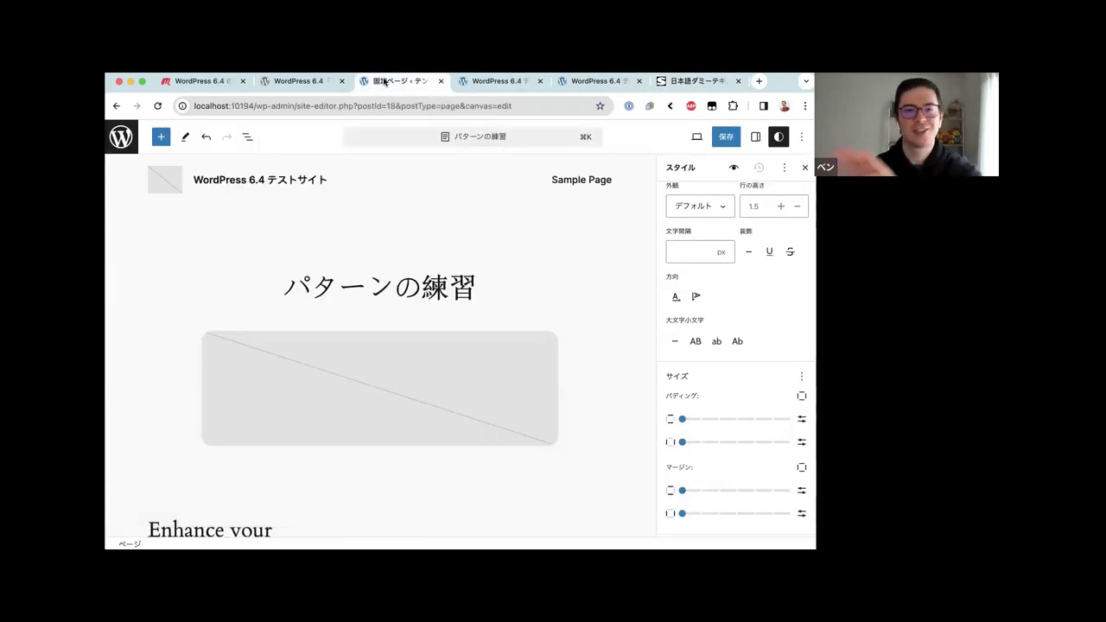
pyautogui.click(247, 137)
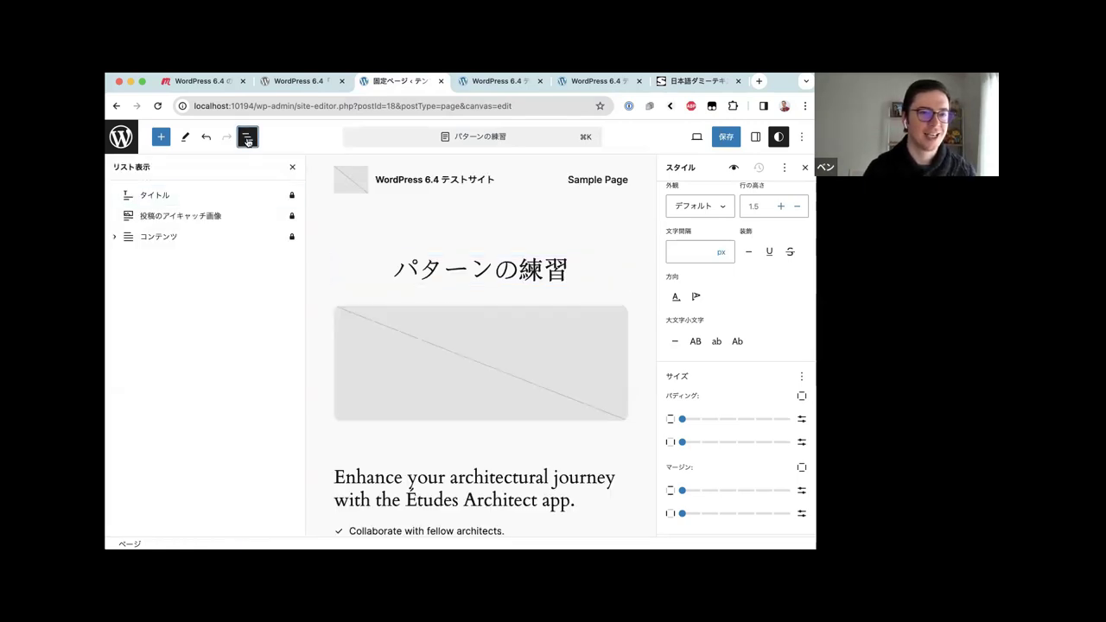
pyautogui.click(247, 138)
pyautogui.click(247, 138)
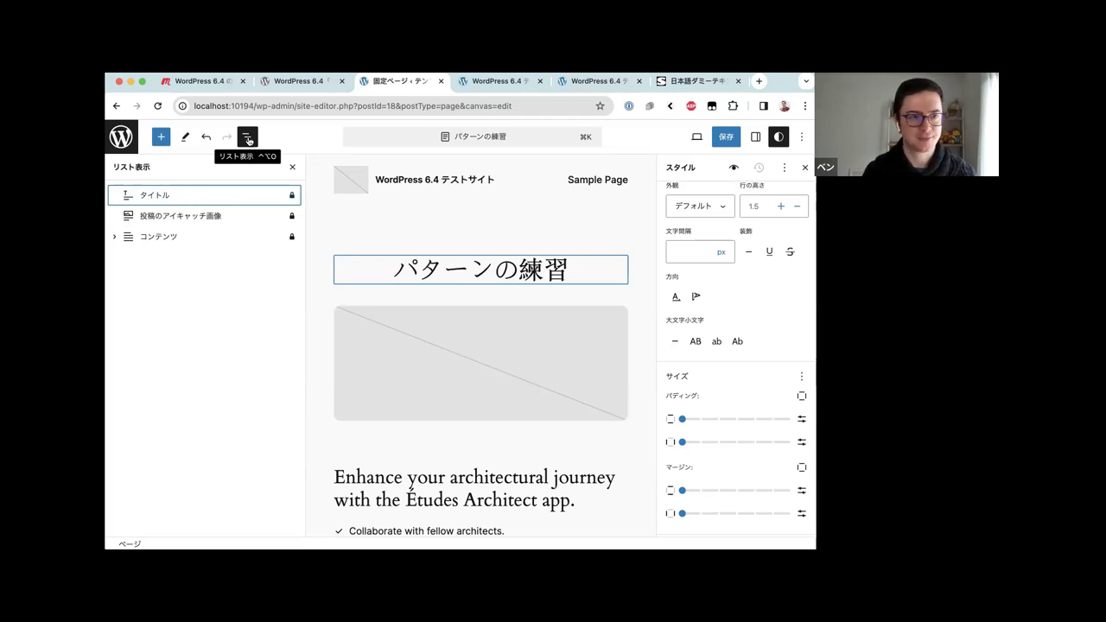
# Recheck the announcement, and select the "Enhance your architectural journey" heading and its first list item in the page editor
pyautogui.hotkey('ctrl', 'shift', 'Tab')
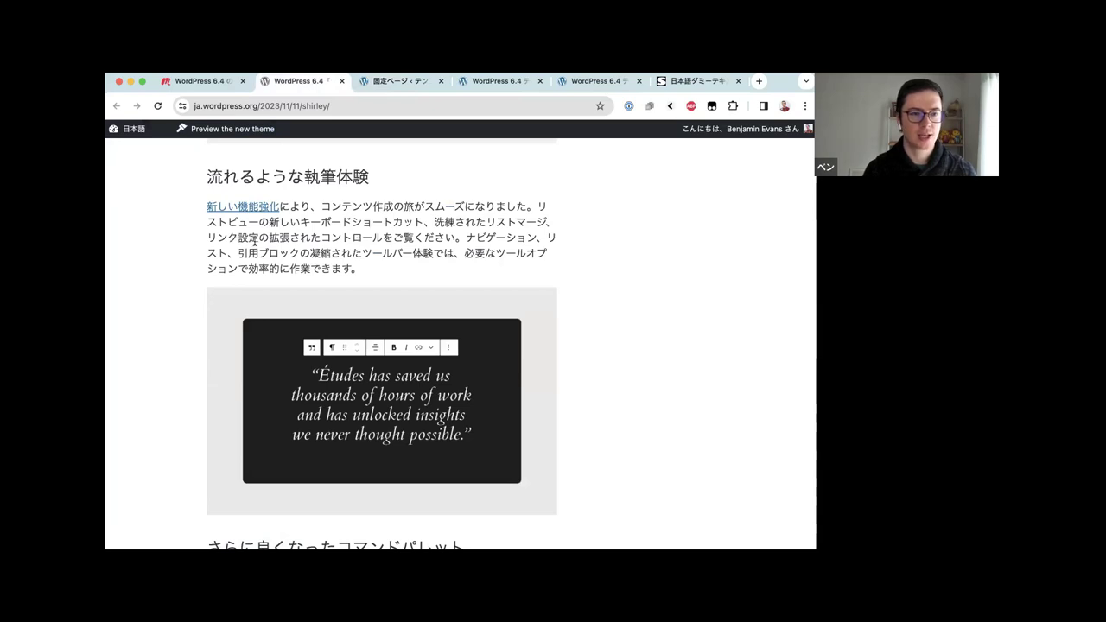
pyautogui.hotkey('ctrl', 'Tab')
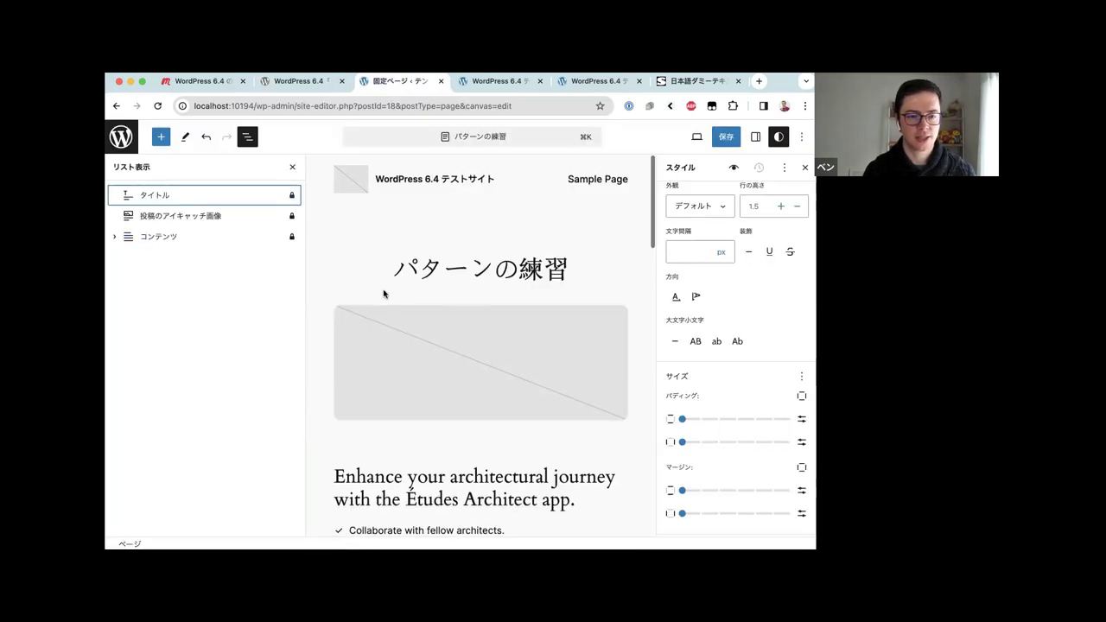
pyautogui.scroll(-3, 383, 292)
pyautogui.click(354, 371)
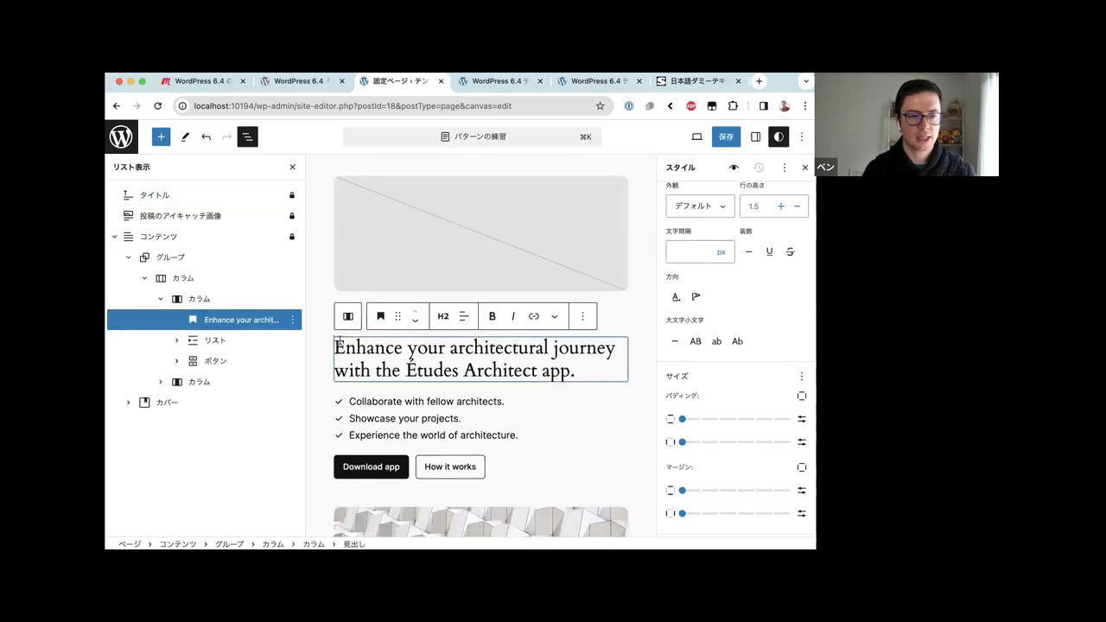
pyautogui.click(352, 394)
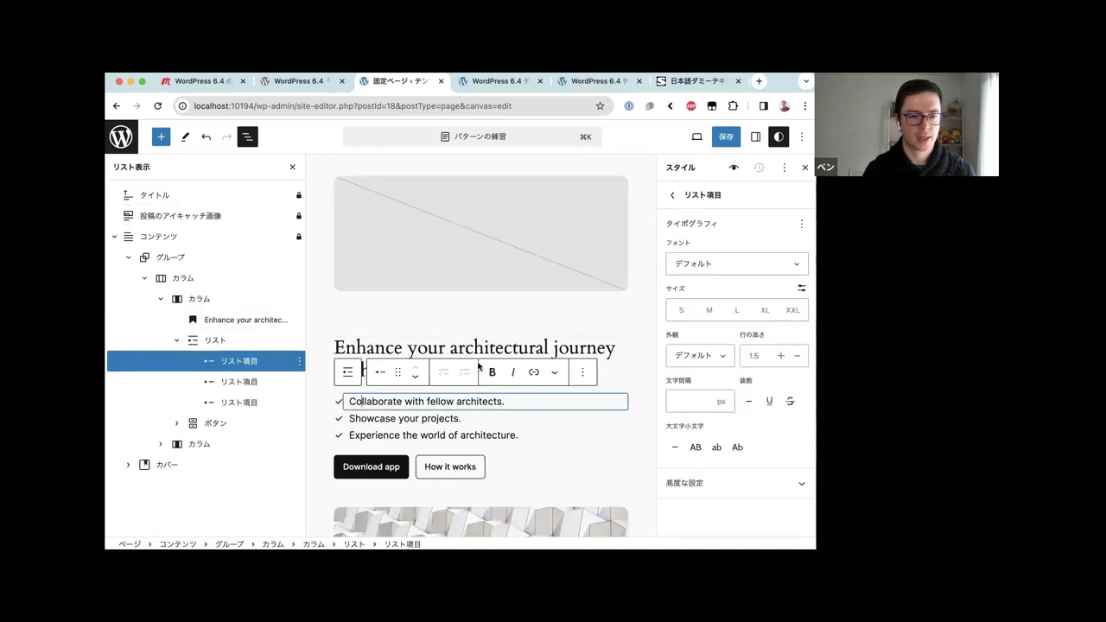
# Add an empty paragraph block directly after the カバー block at the end of the page content
pyautogui.scroll(-10, 595, 288)
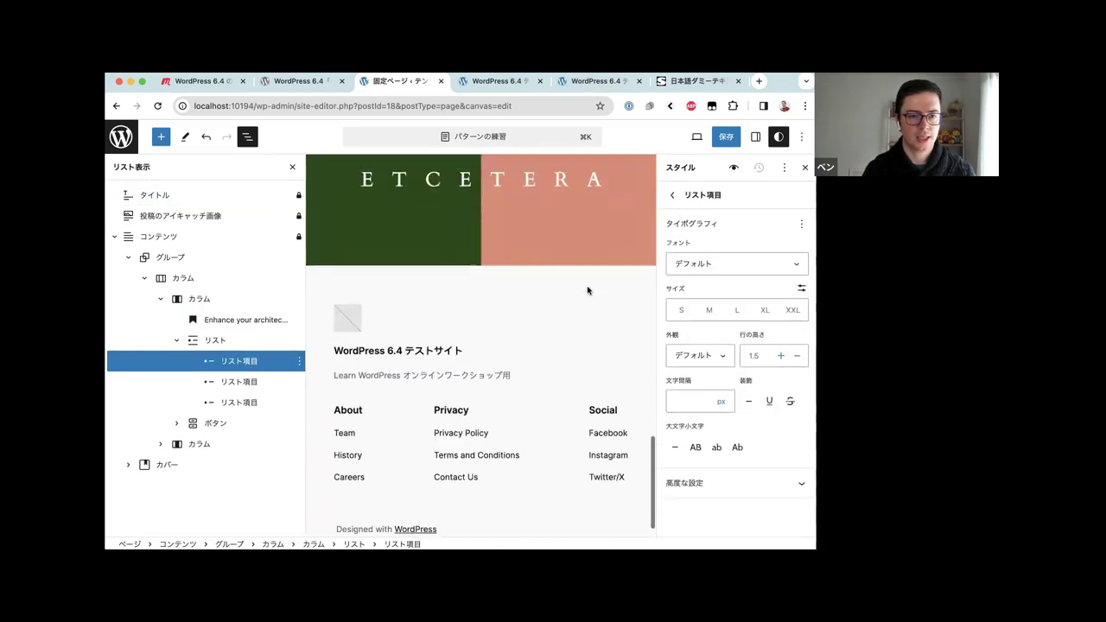
pyautogui.click(498, 275)
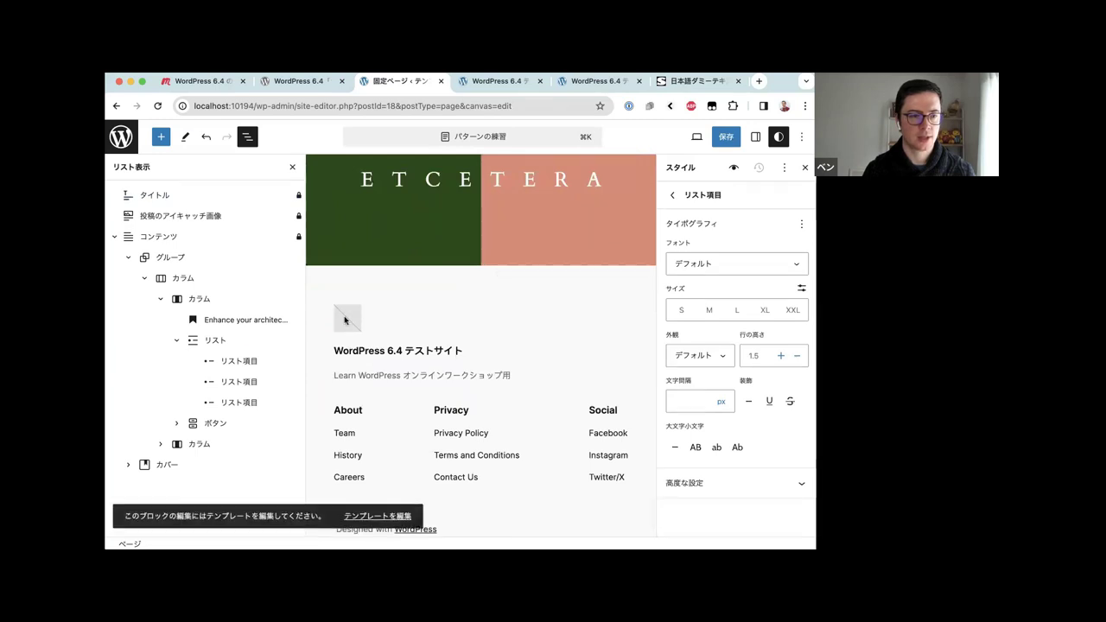
pyautogui.click(163, 464)
pyautogui.click(299, 464)
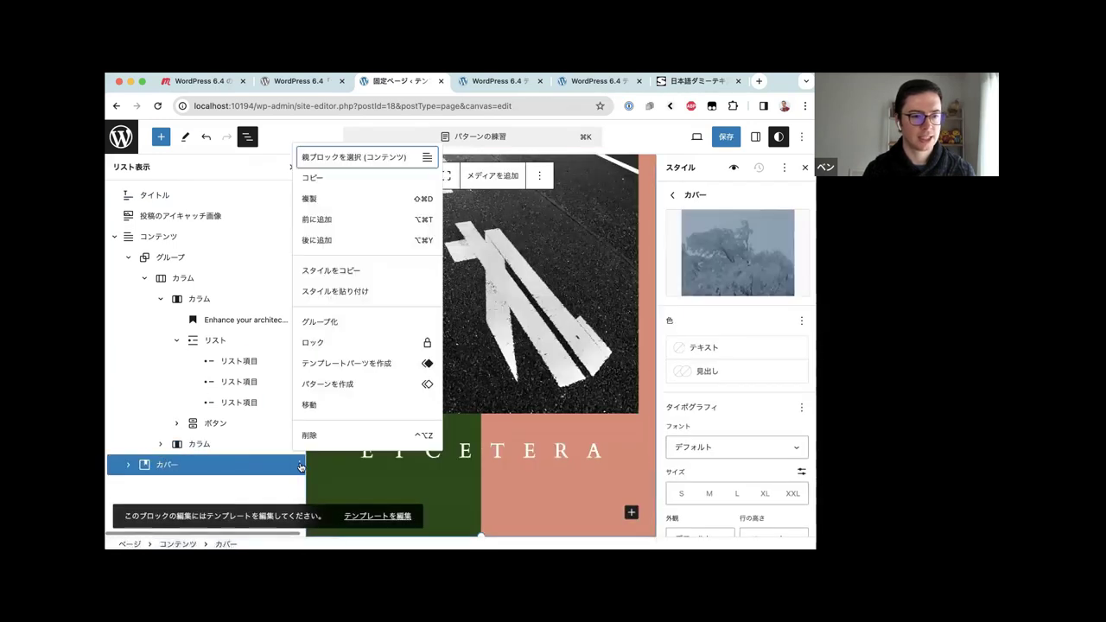
pyautogui.click(384, 241)
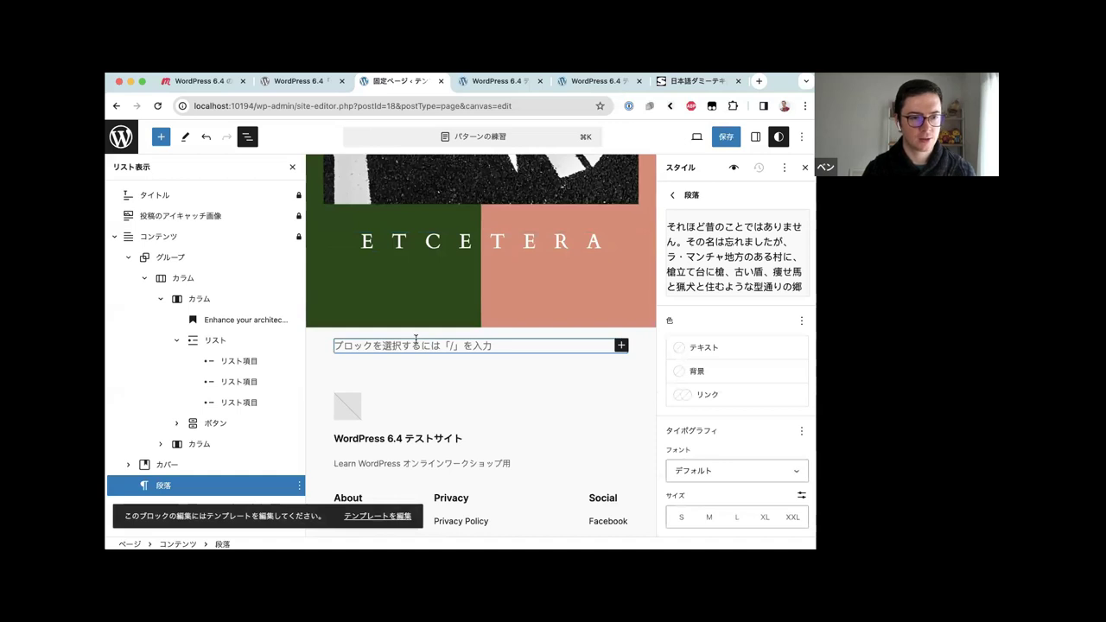
# Write "ここに、リンクの文字列を入力します。" in the empty paragraph below the カバー block
pyautogui.write('ここに')
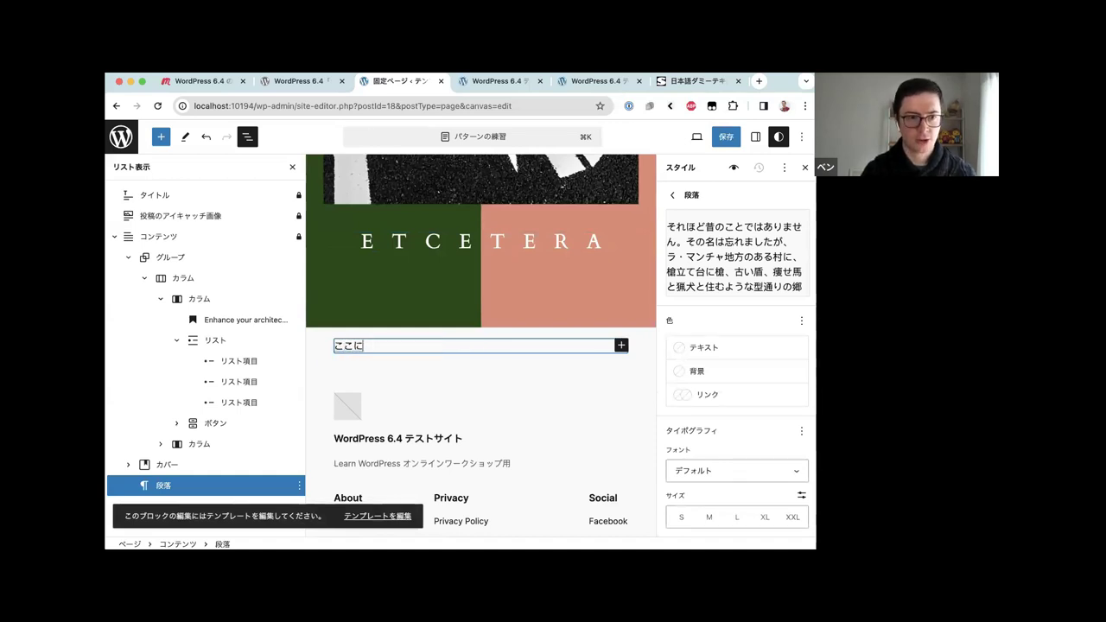
pyautogui.write('、リンク')
pyautogui.write('wo')
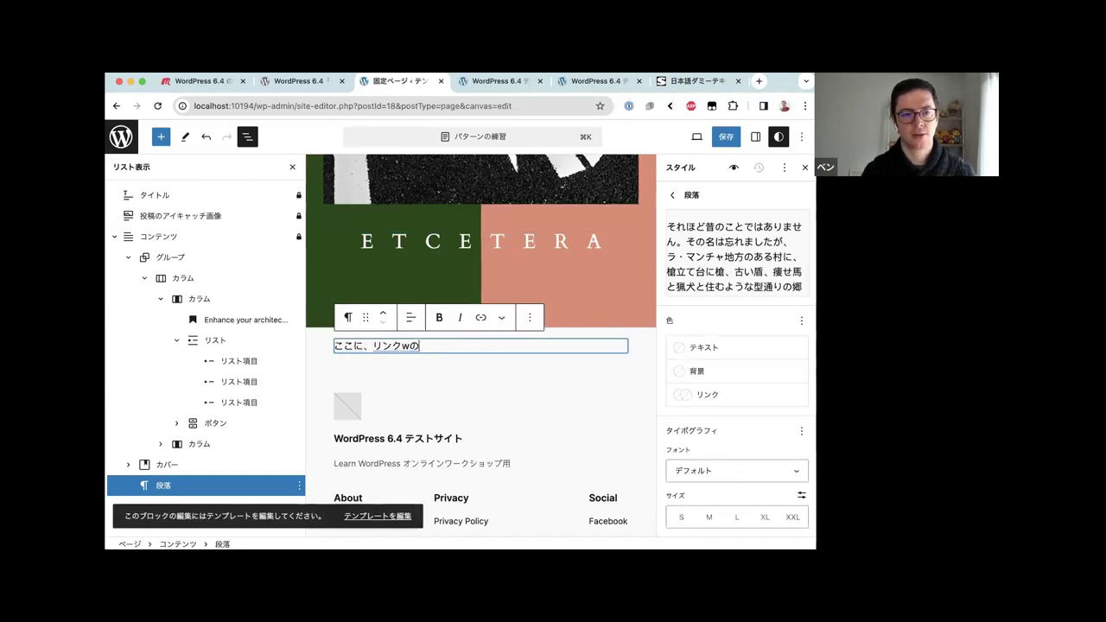
pyautogui.press('Return')
pyautogui.press('BackSpace')
pyautogui.write('nomojiretsuwon')
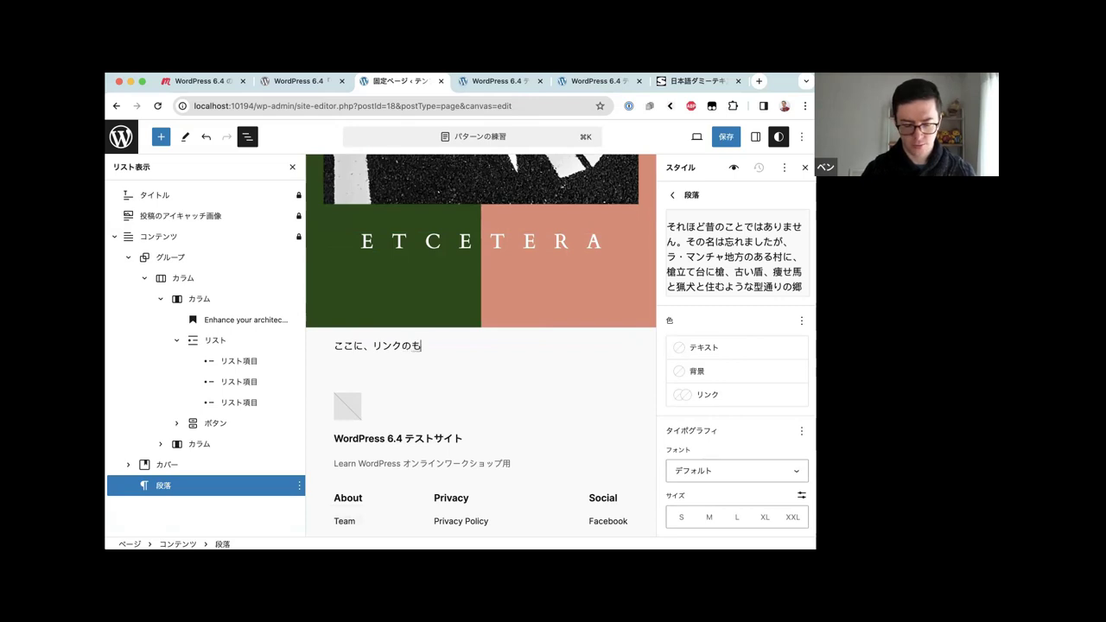
pyautogui.write('yuuryo')
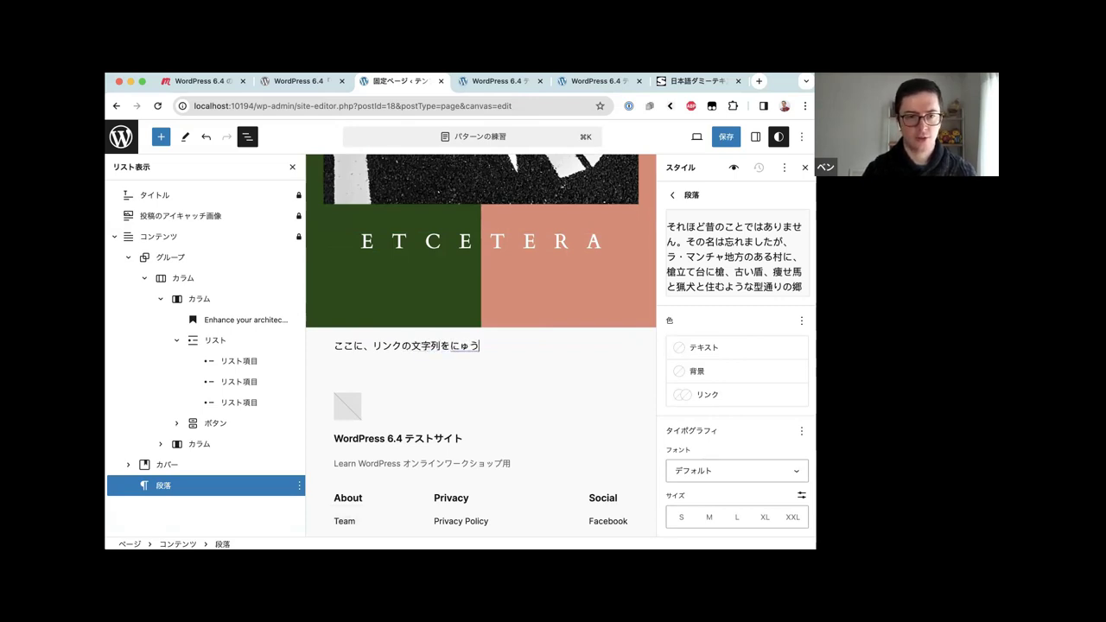
pyautogui.write('kushimasu.')
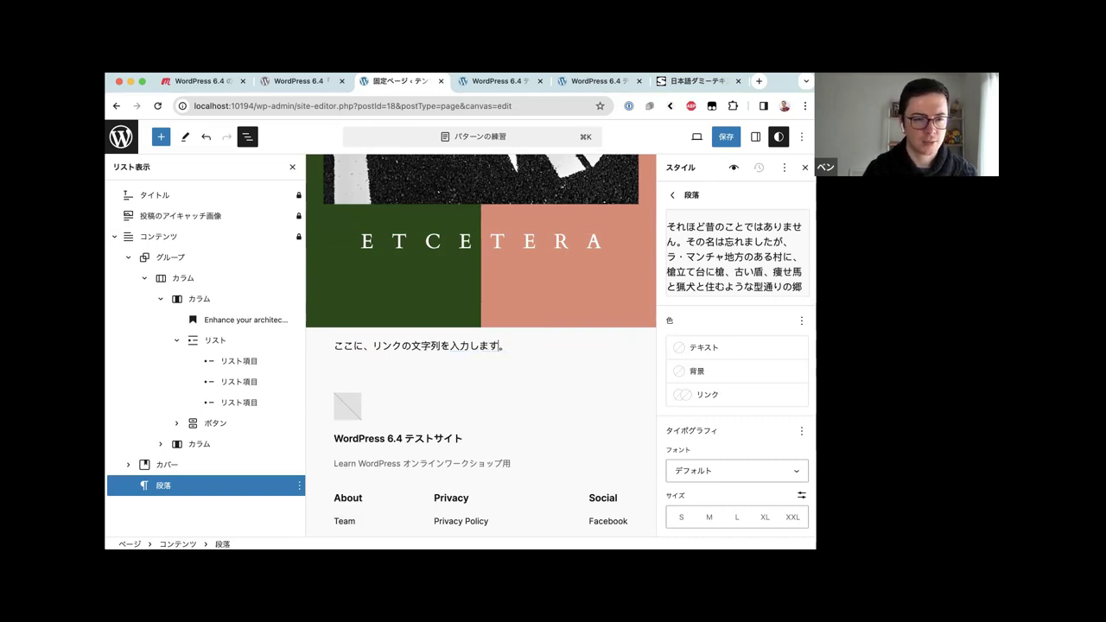
pyautogui.press('Return')
pyautogui.moveTo(371, 347); pyautogui.dragTo(440, 346)
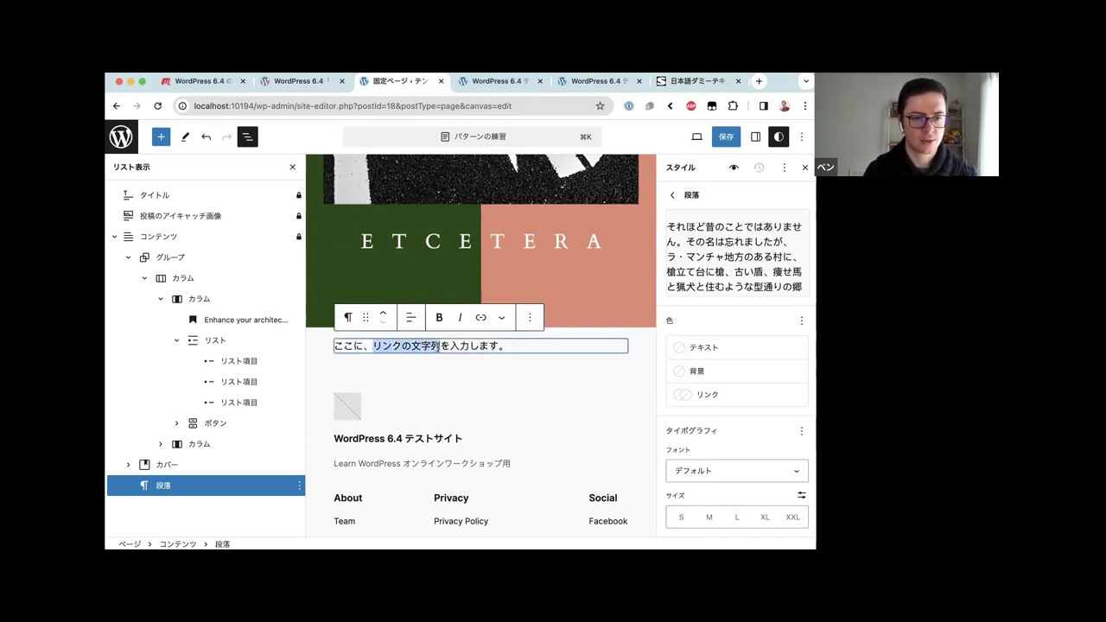
pyautogui.click(481, 325)
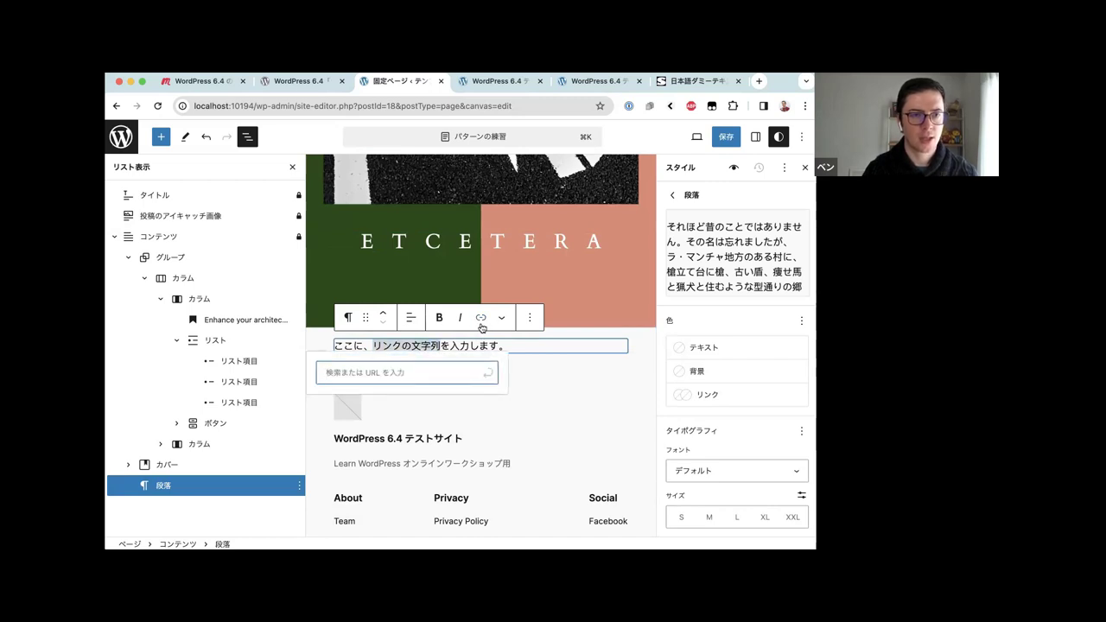
pyautogui.hotkey('ctrl', 'shift', 'Tab')
pyautogui.hotkey('ctrl', 'Tab')
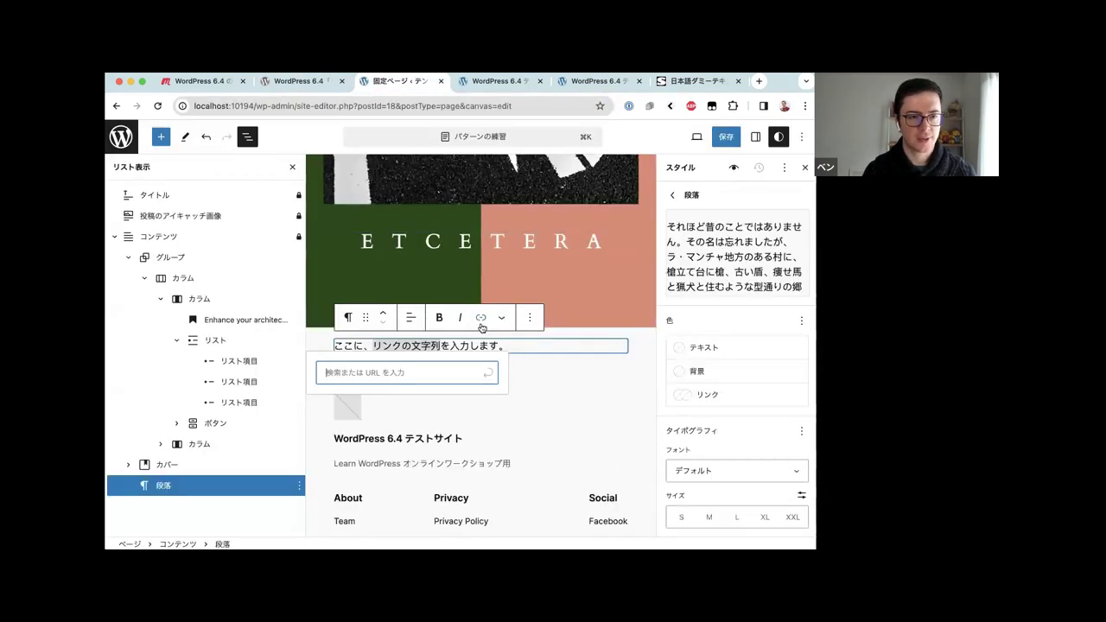
pyautogui.write('https://ja.wordpress.org/2023/11/11/shirley/')
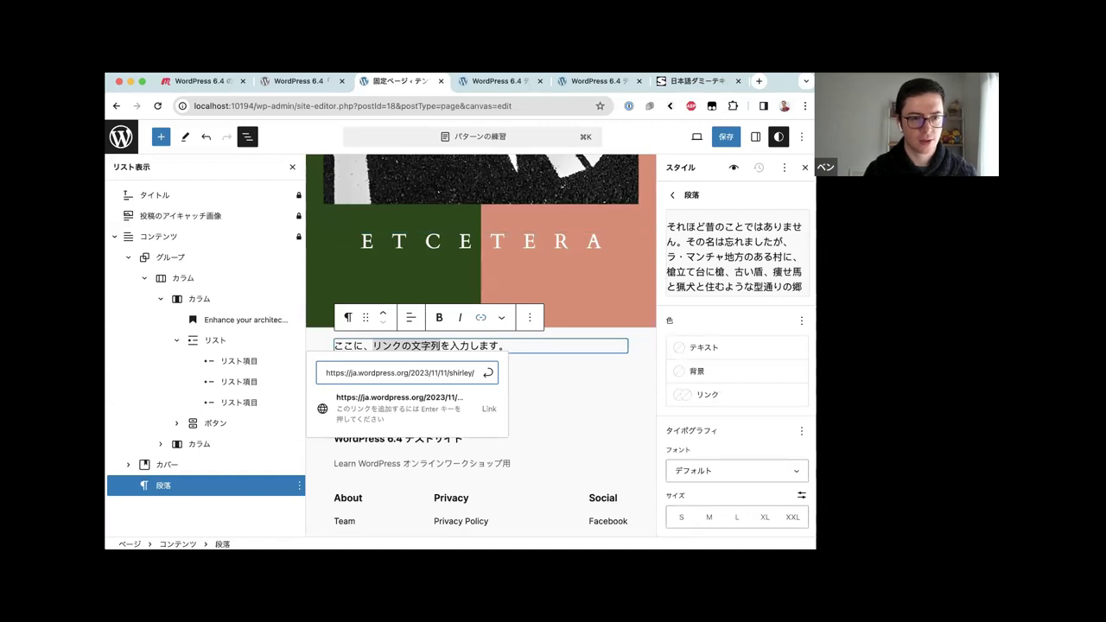
pyautogui.press('Return')
pyautogui.click(401, 344)
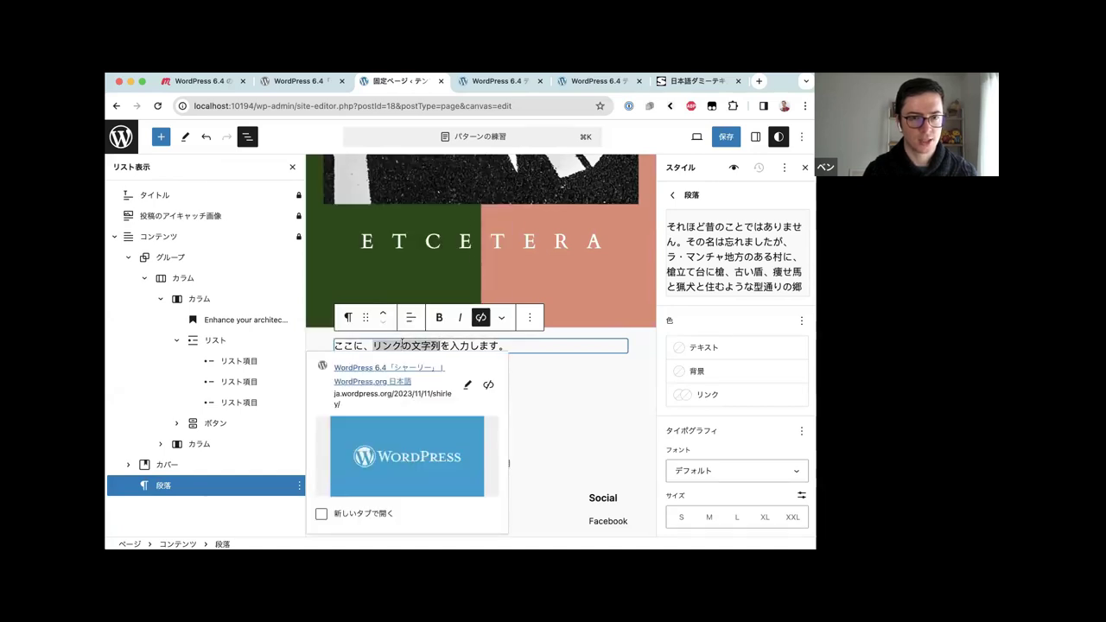
pyautogui.scroll(-2, 401, 345)
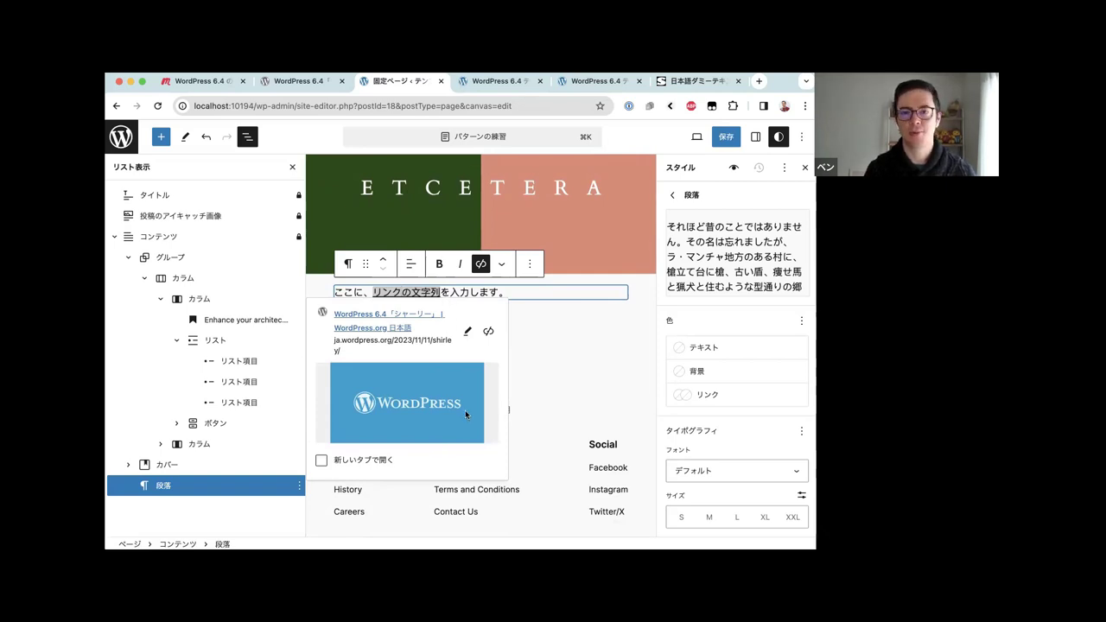
# Review the announcement's writing experience and command palette sections, and return to the パターンの練習 page in the editor
pyautogui.hotkey('ctrl', 'shift', 'Tab')
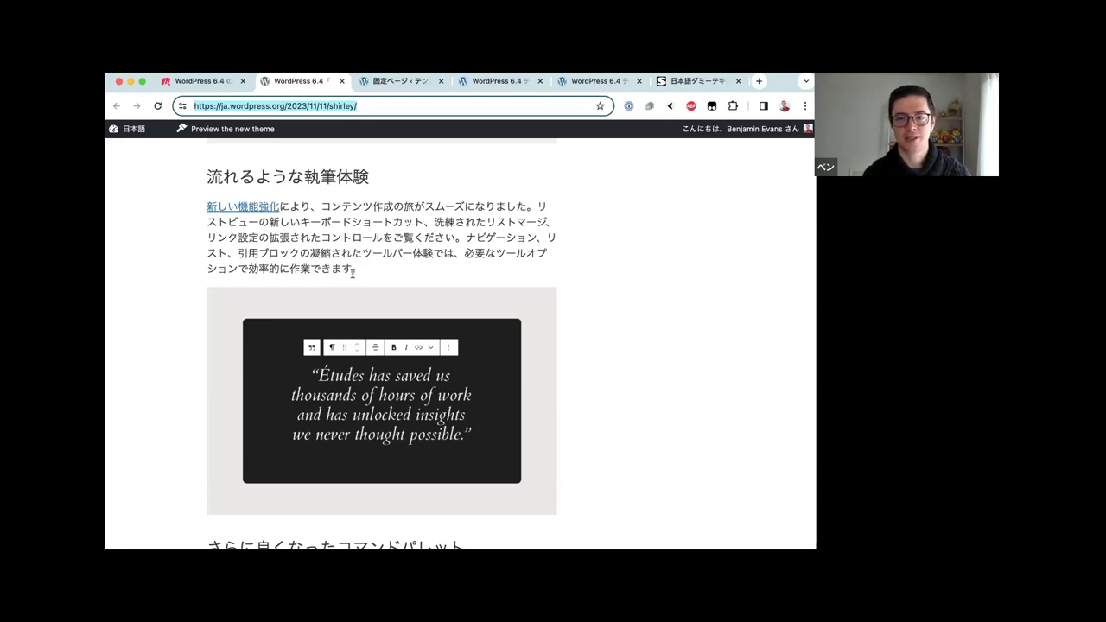
pyautogui.hotkey('ctrl', 'Tab')
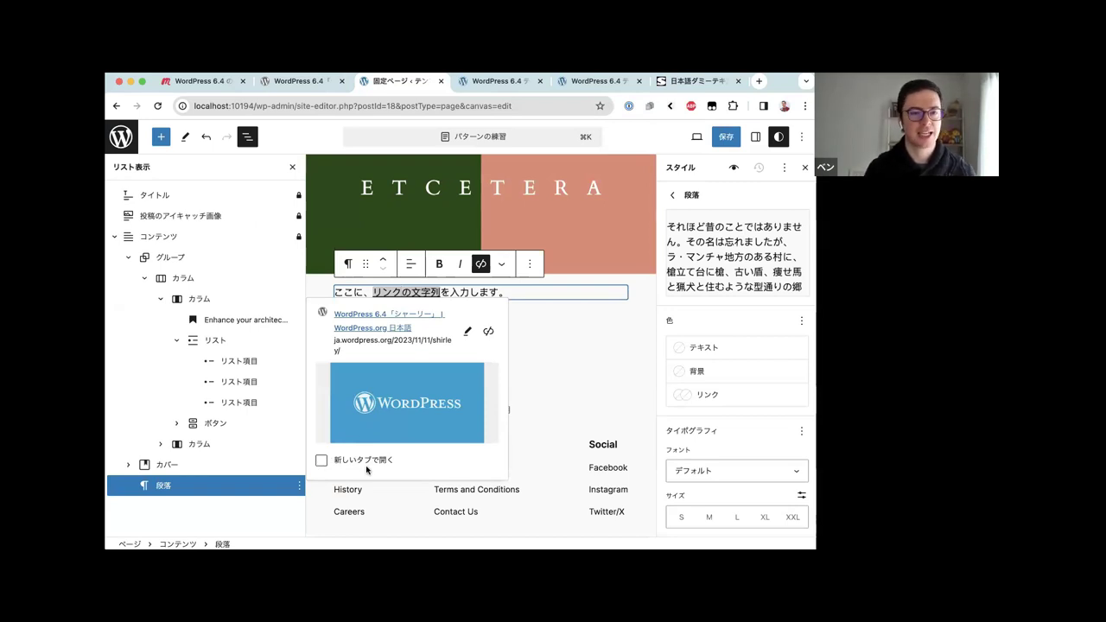
pyautogui.hotkey('ctrl', 'shift', 'Tab')
pyautogui.scroll(-3, 366, 469)
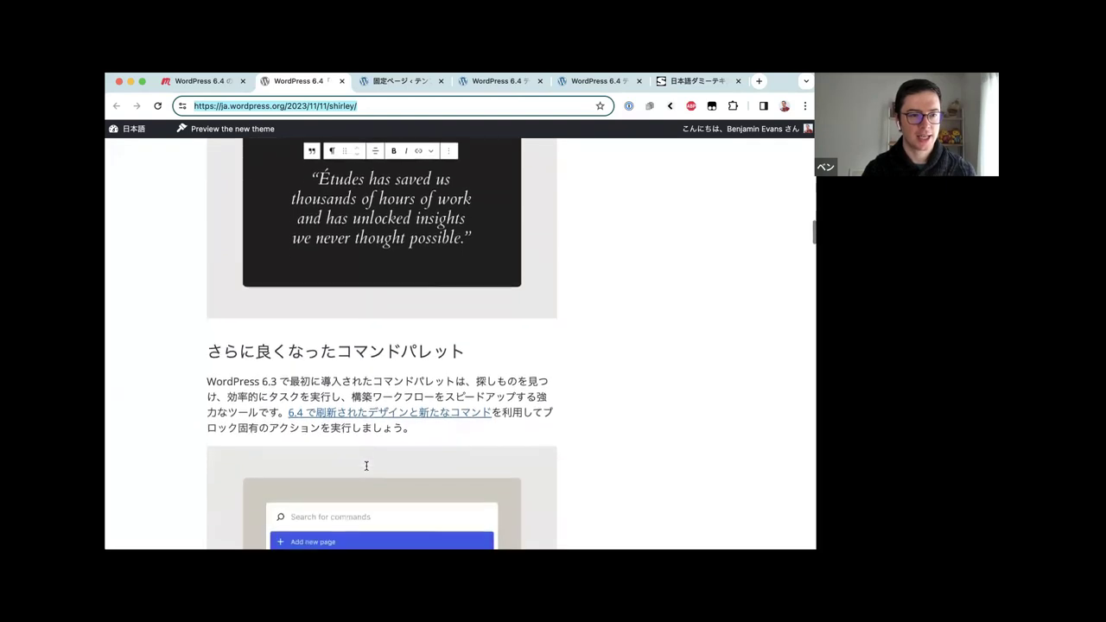
pyautogui.scroll(3, 365, 465)
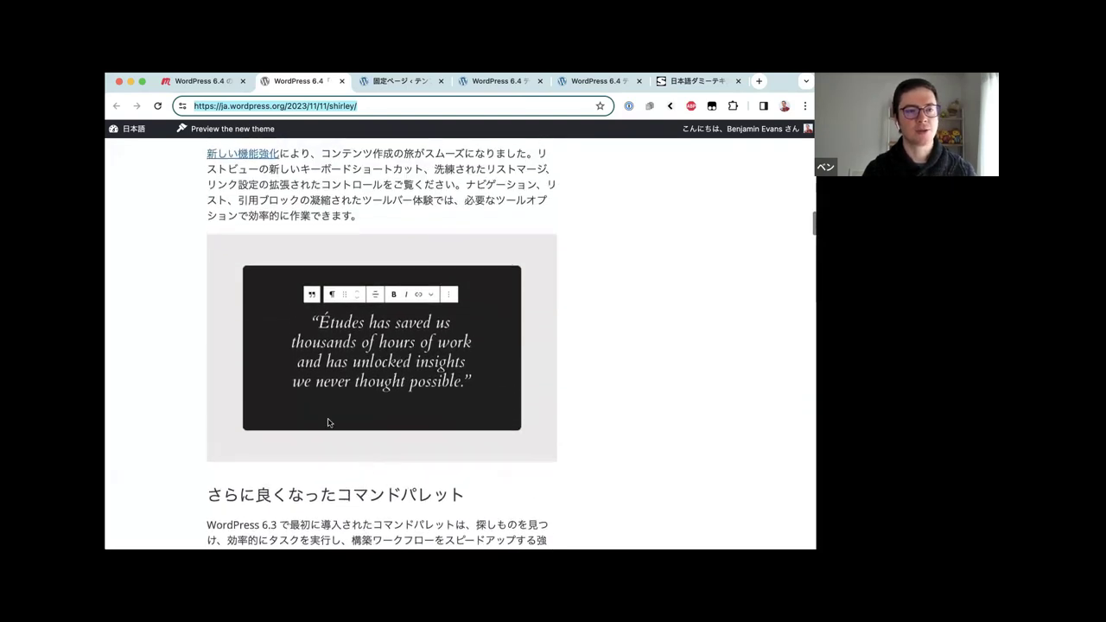
pyautogui.scroll(1, 331, 423)
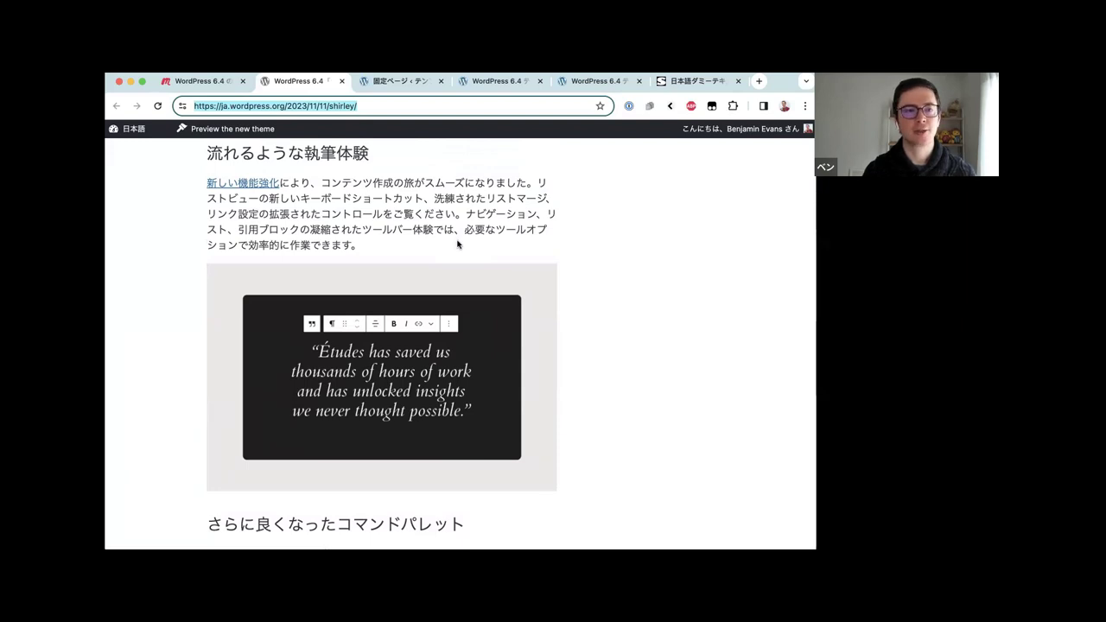
pyautogui.scroll(-5, 458, 244)
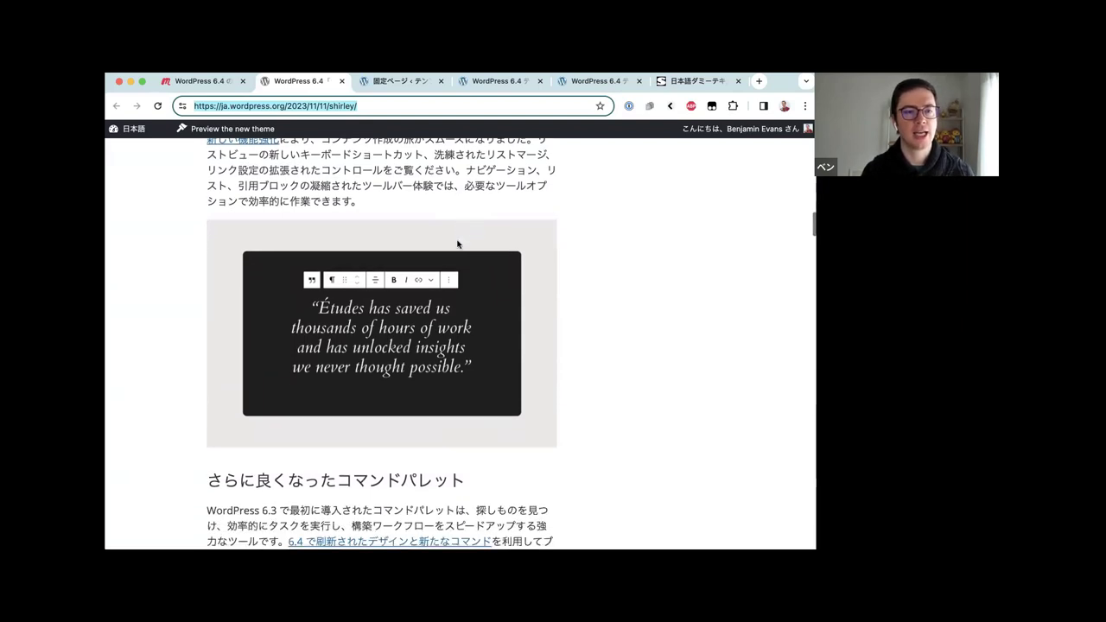
pyautogui.scroll(-1, 458, 245)
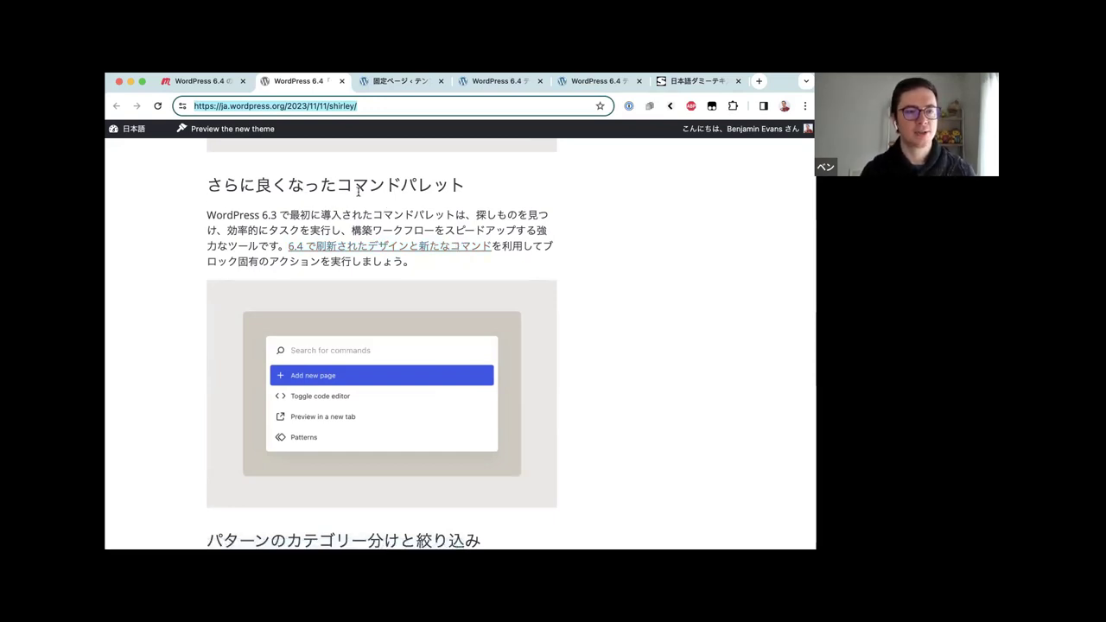
pyautogui.scroll(-1, 358, 191)
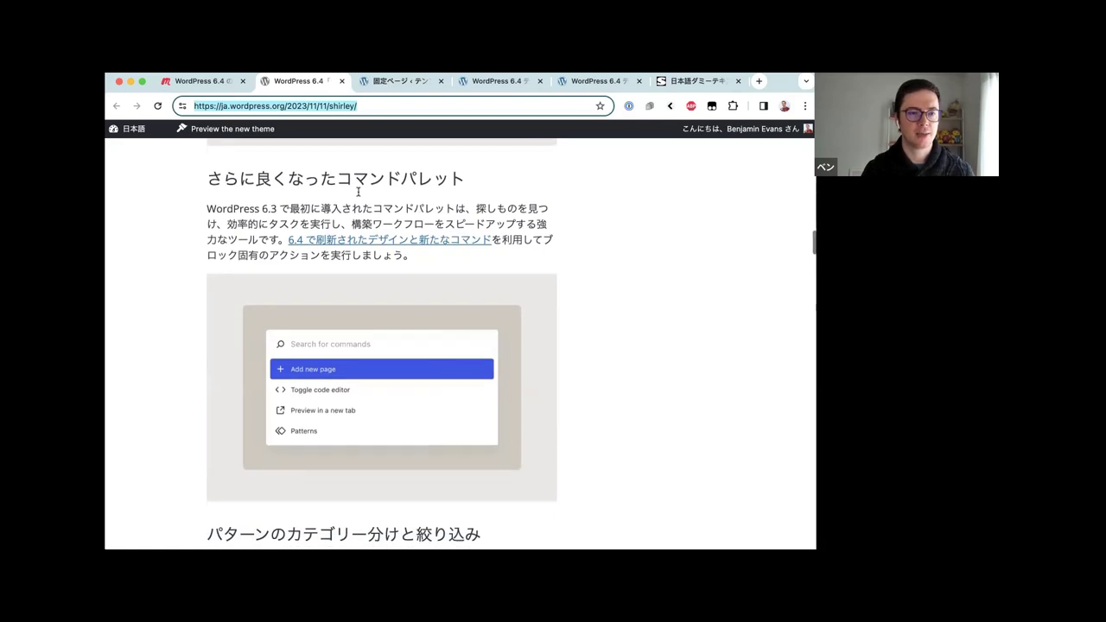
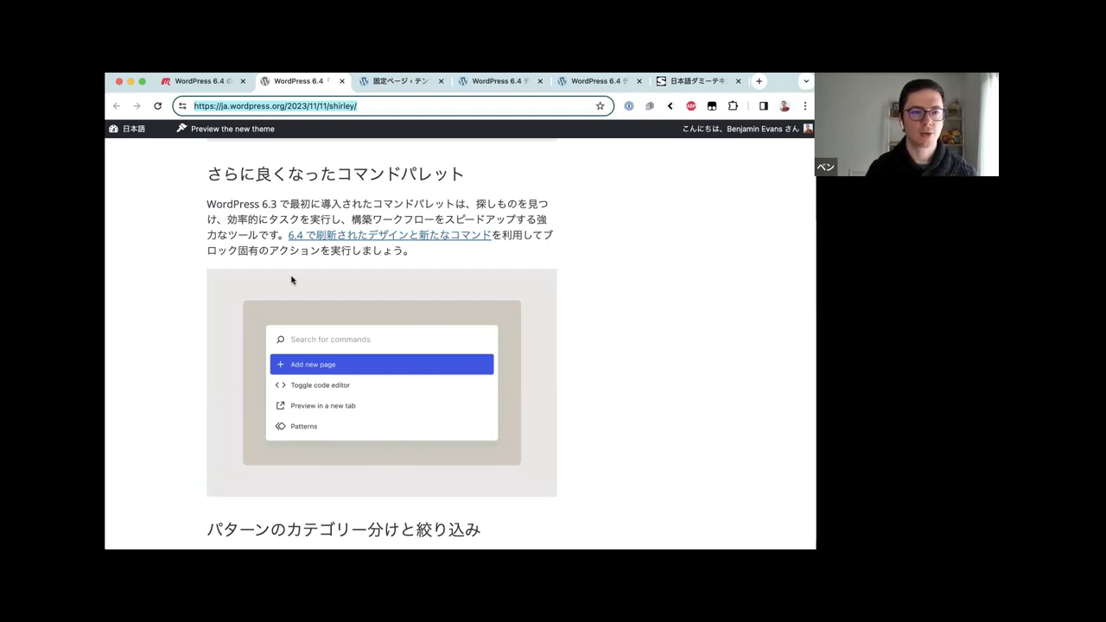
pyautogui.hotkey('ctrl', 'Tab')
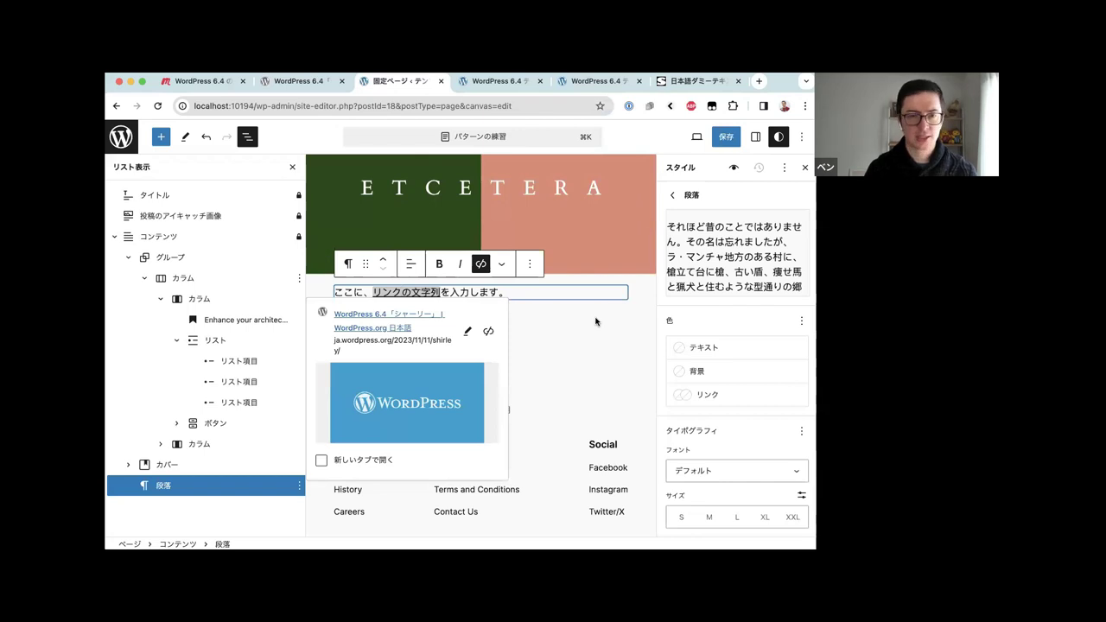
# Dismiss the link preview and save the パターンの練習 page
pyautogui.press('Return')
pyautogui.press('Escape')
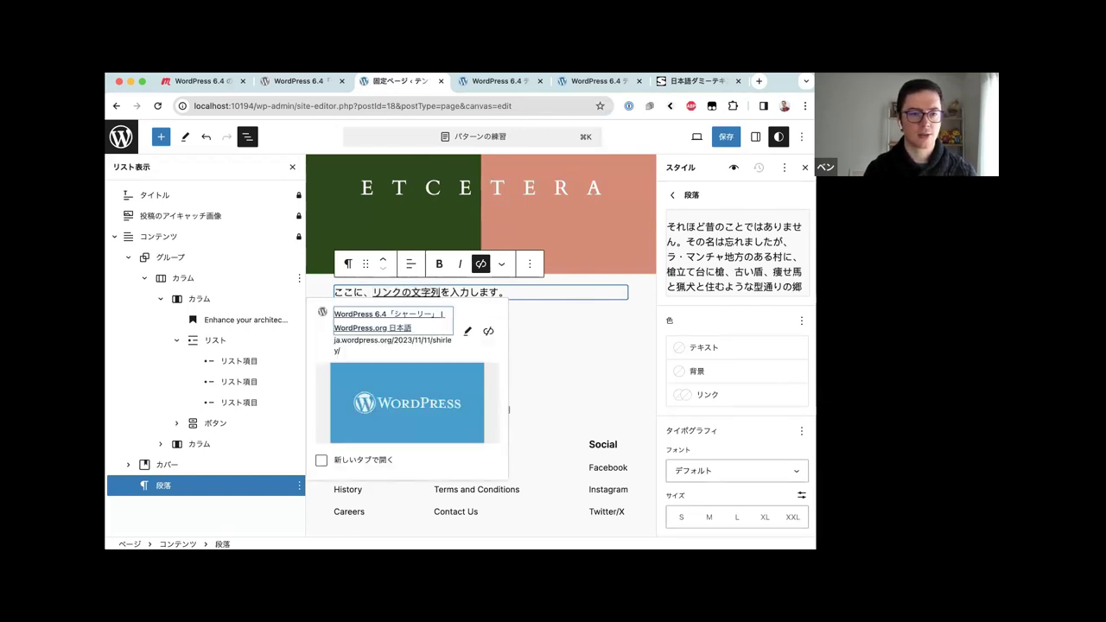
pyautogui.click(508, 408)
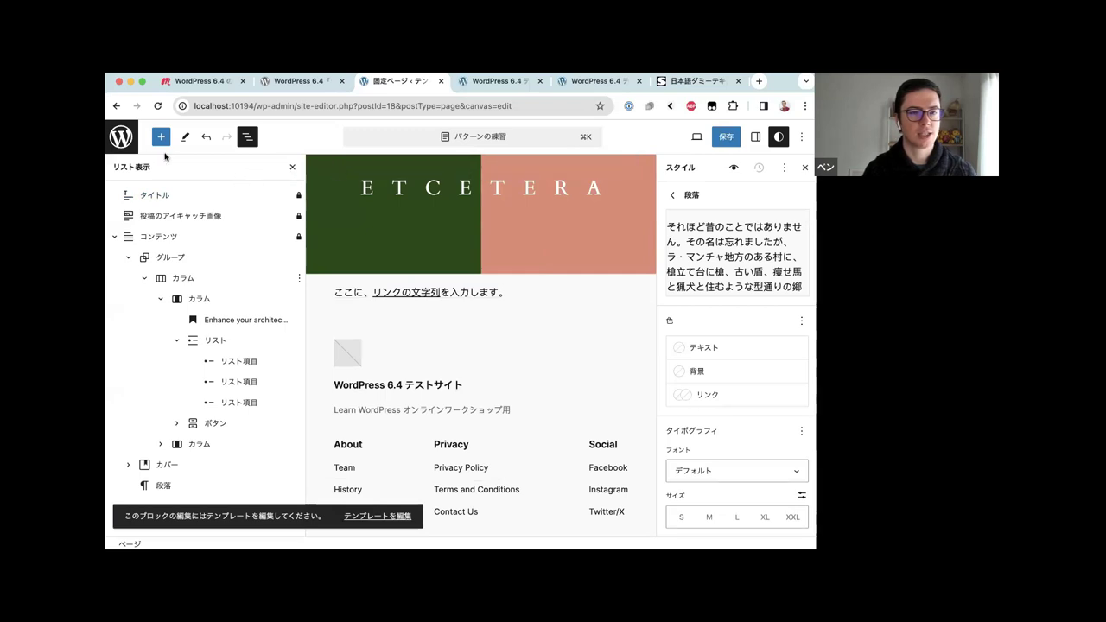
pyautogui.click(716, 140)
pyautogui.click(715, 142)
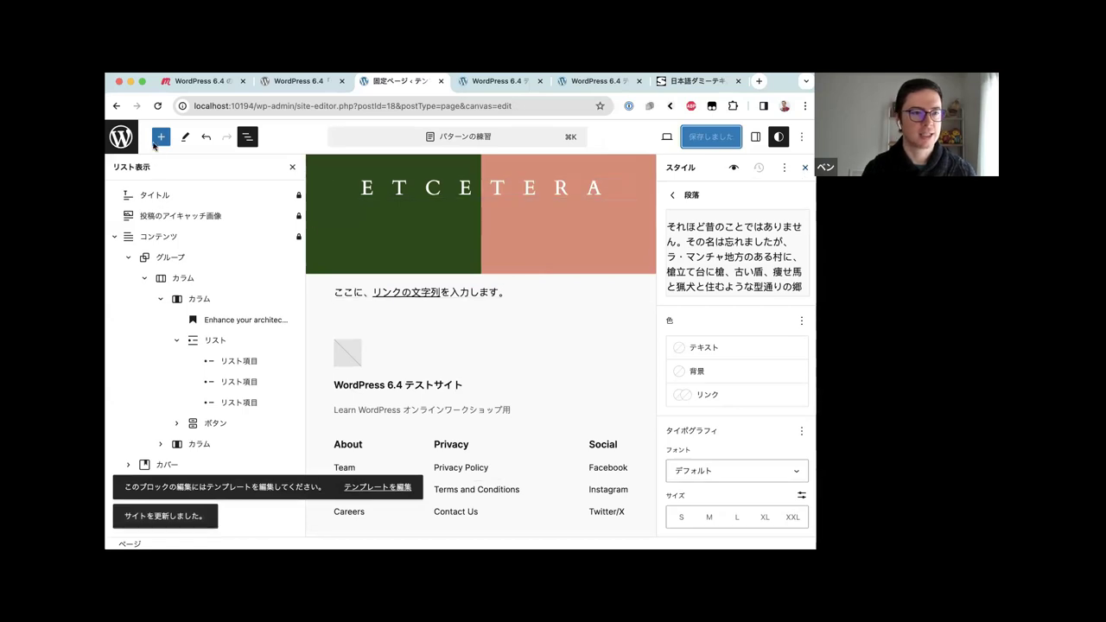
# Leave the page for the site's 固定ページ list and create a draft page titled コマンドパレット練習
pyautogui.click(121, 136)
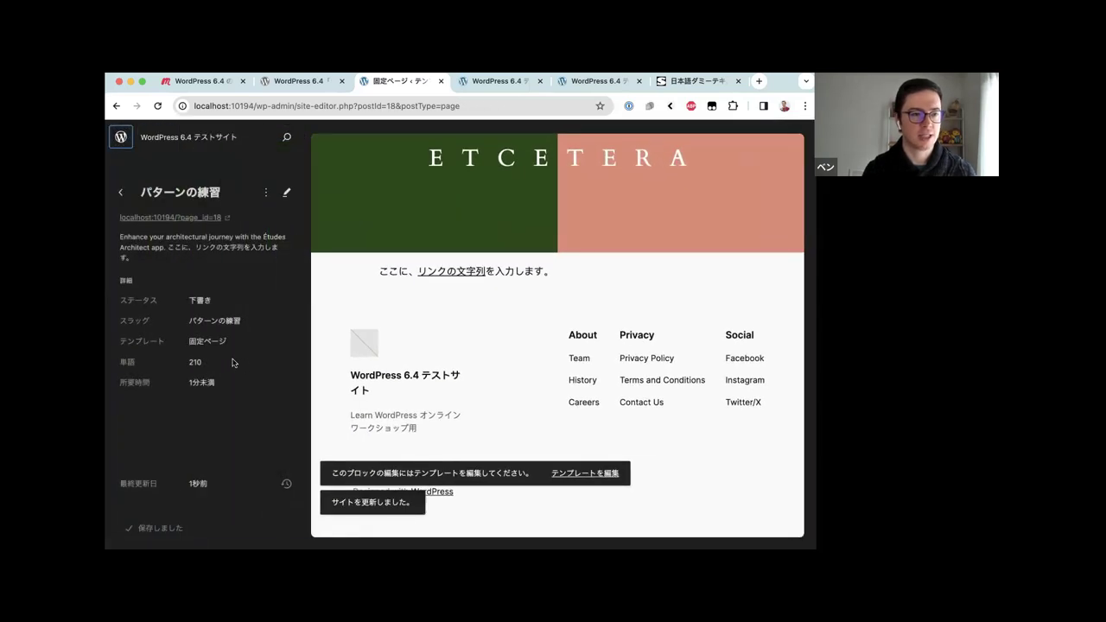
pyautogui.click(122, 192)
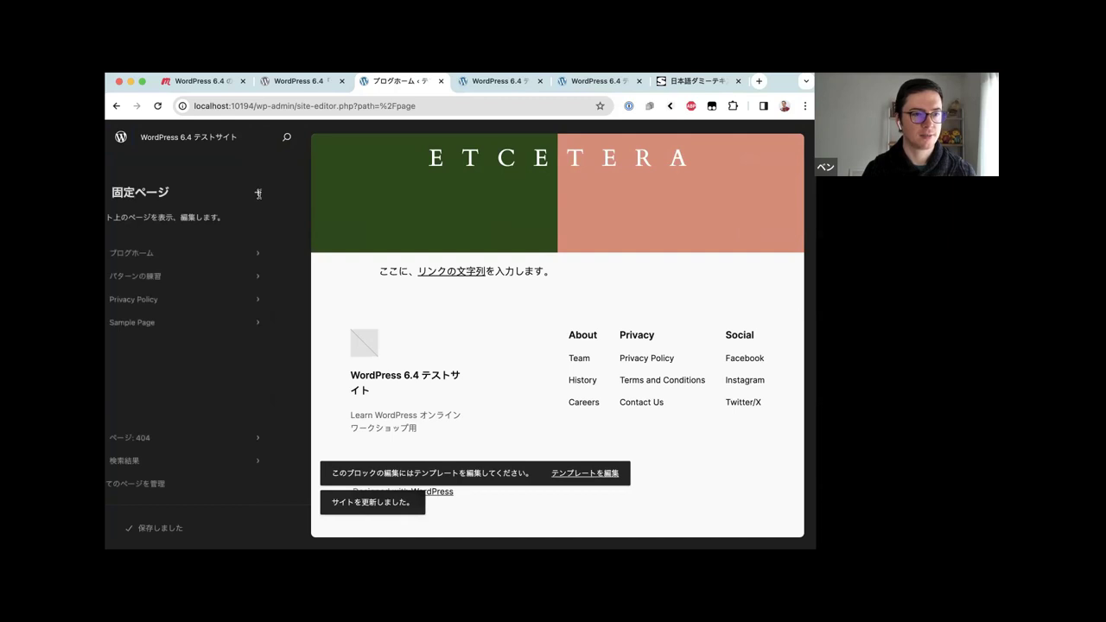
pyautogui.click(286, 193)
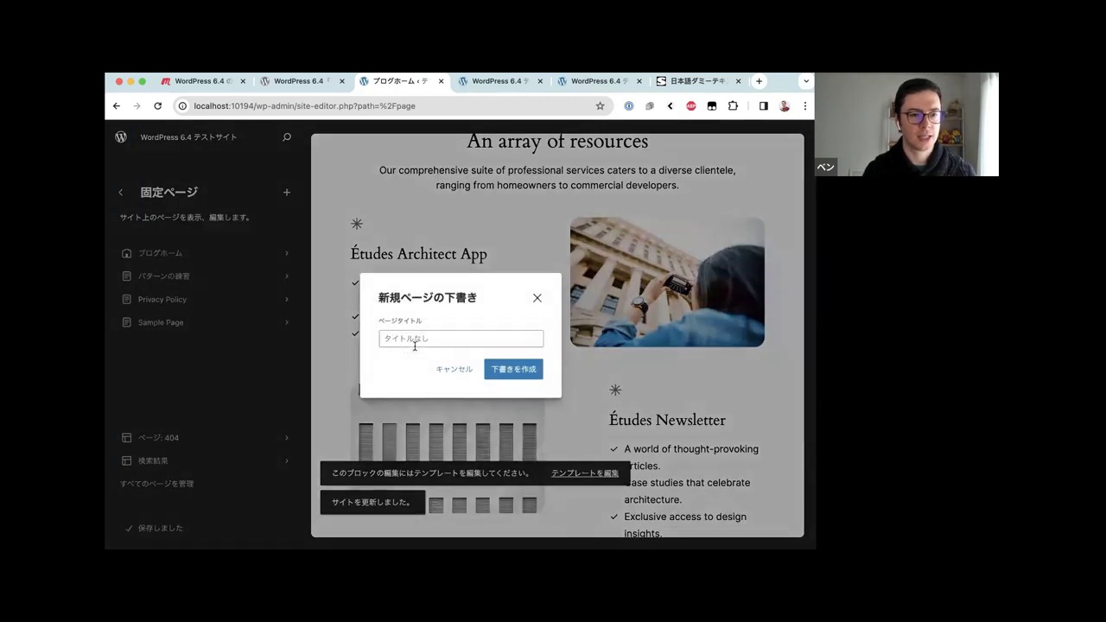
pyautogui.write('コマンドパレッt')
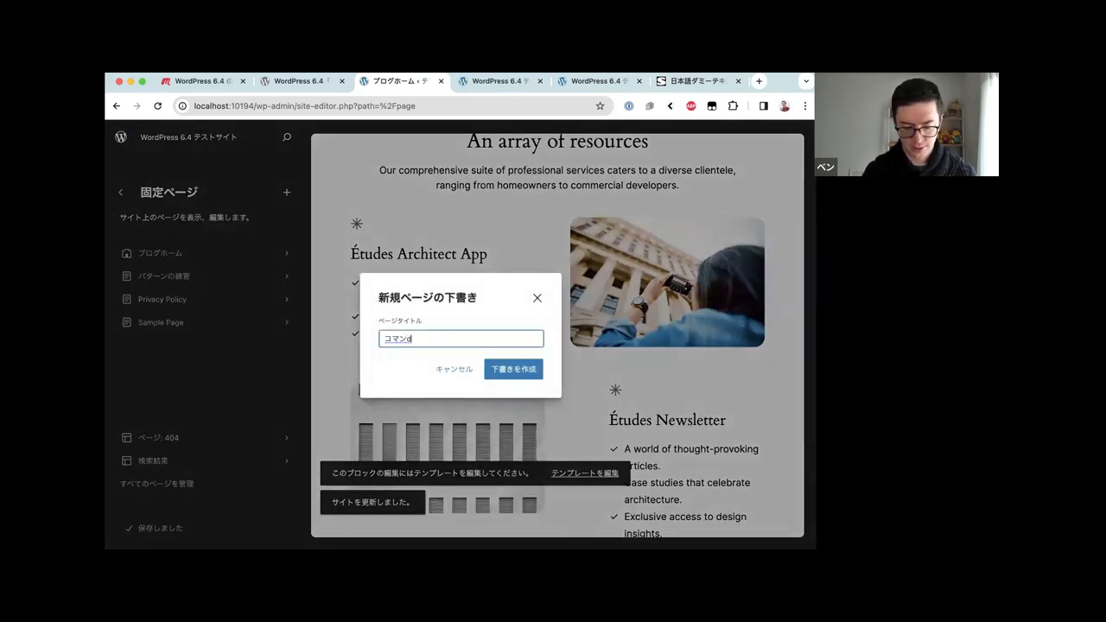
pyautogui.write('ト練習')
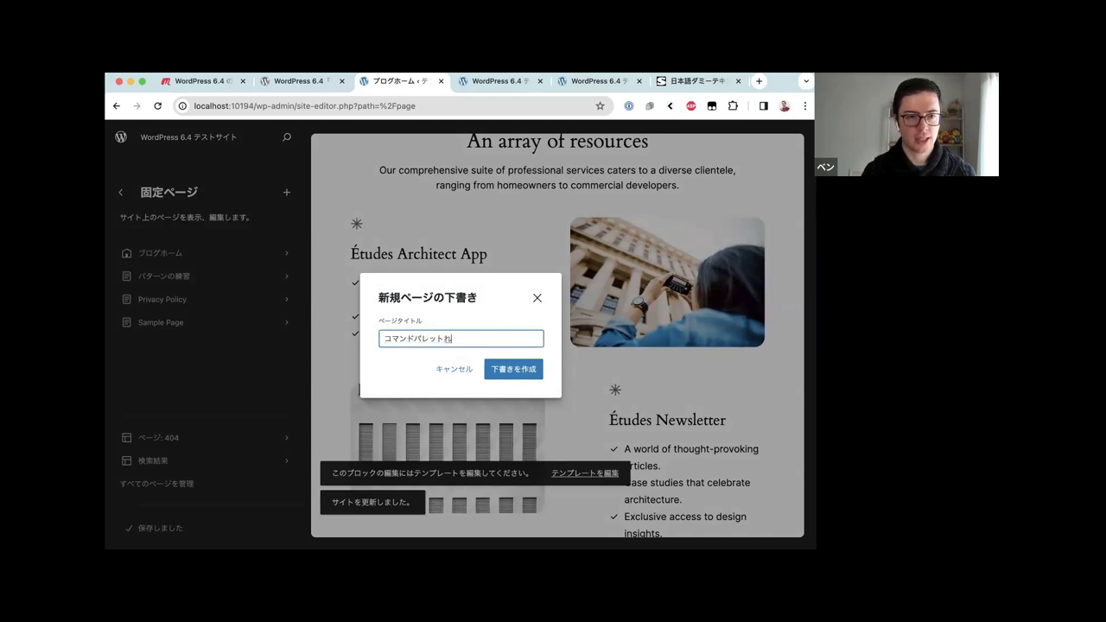
pyautogui.press('Return')
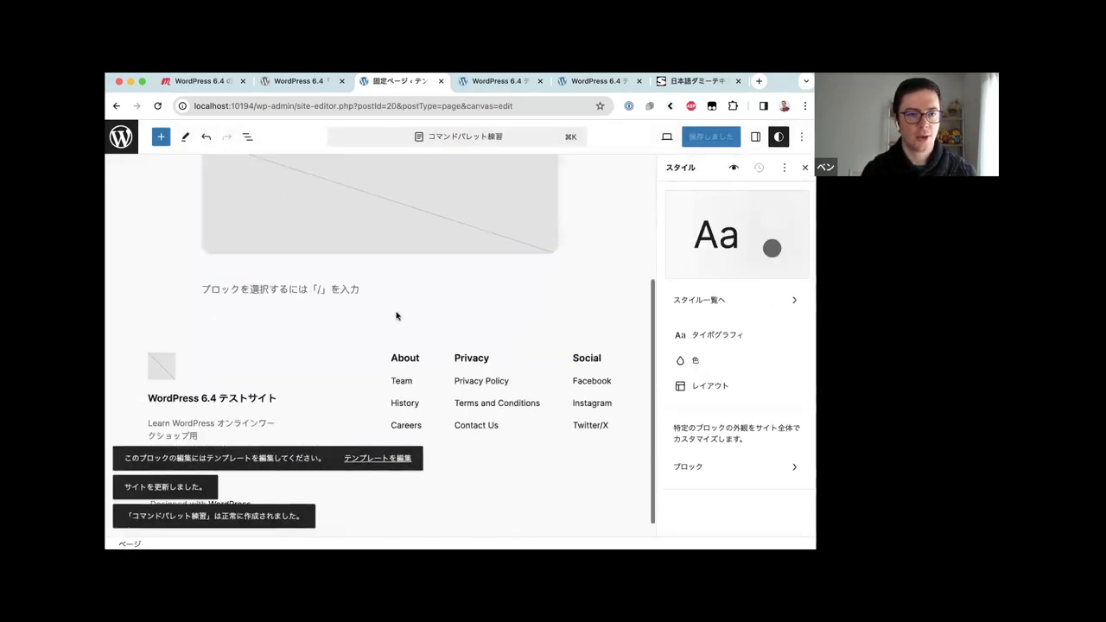
pyautogui.click(351, 297)
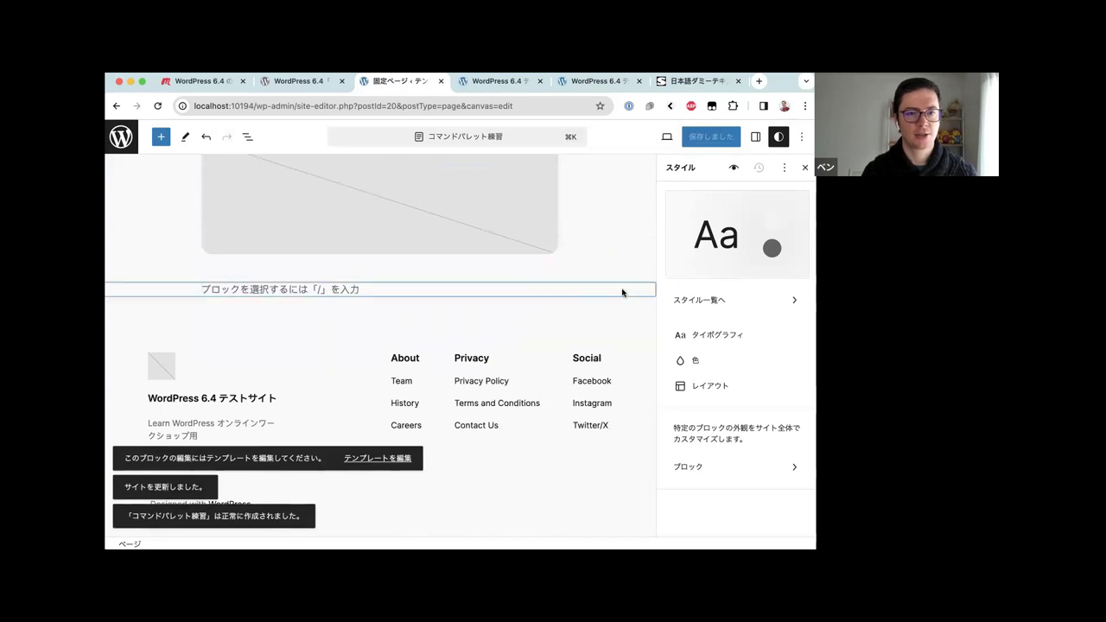
pyautogui.click(622, 289)
pyautogui.click(652, 253)
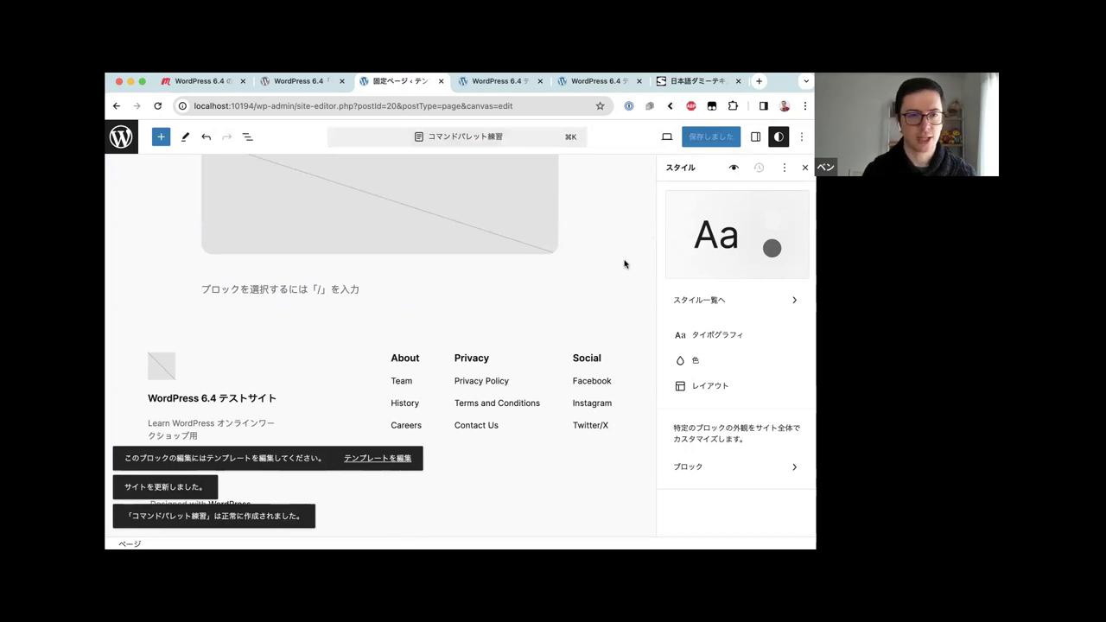
# Search the command palette for the コード command, trying "code" before "コード", and close the palette without running a command
pyautogui.press('super+k')
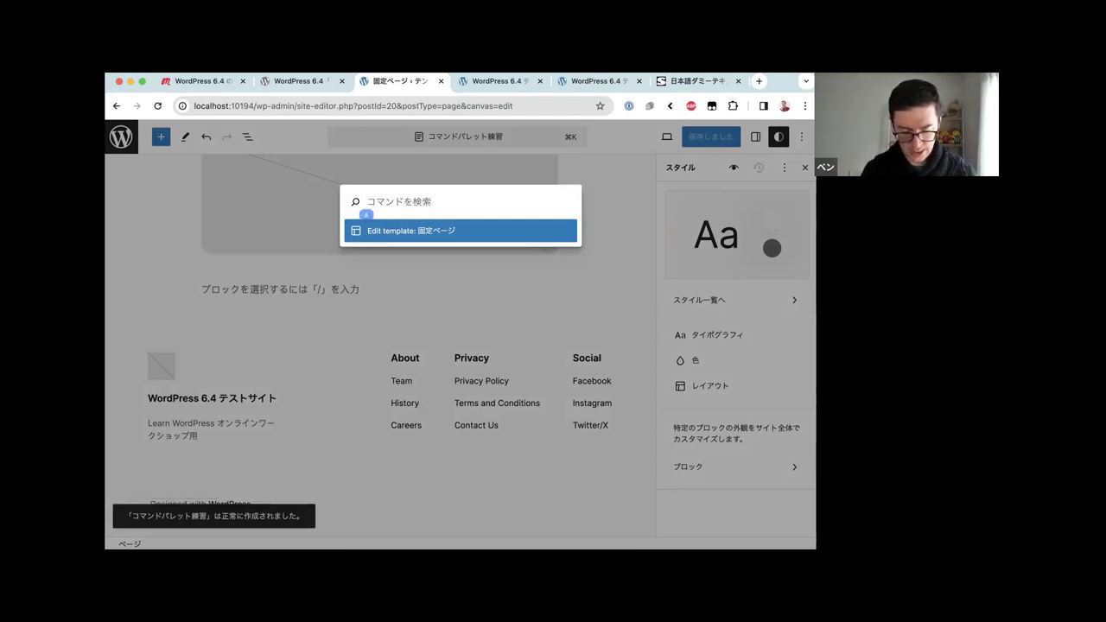
pyautogui.write('code')
pyautogui.press('BackSpace')
pyautogui.press('BackSpace')
pyautogui.press('BackSpace')
pyautogui.press('BackSpace')
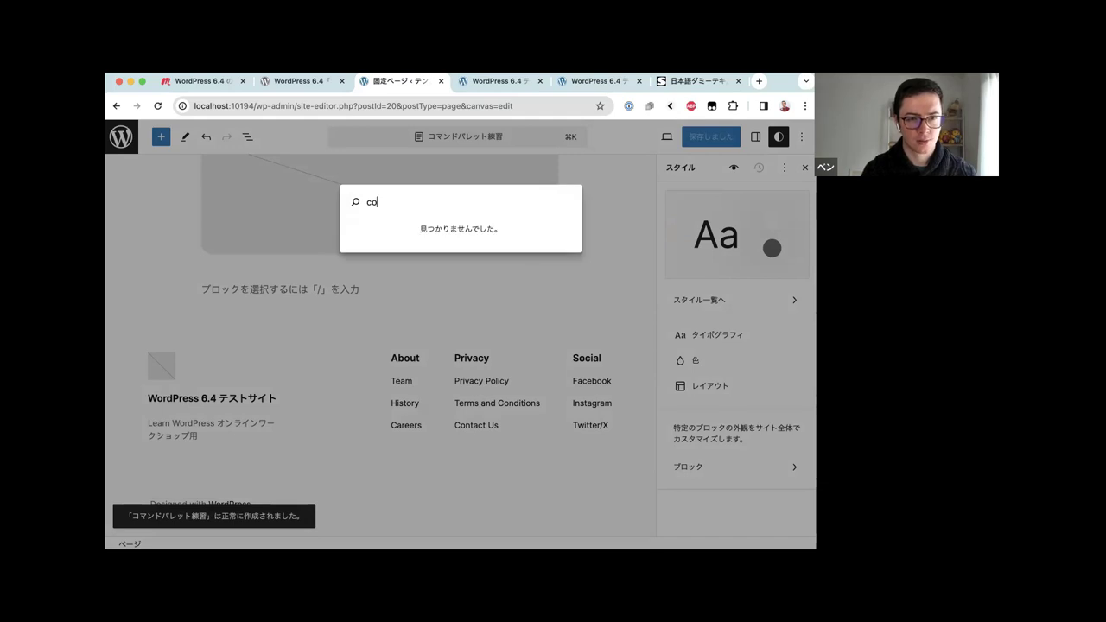
pyautogui.write('ko-do')
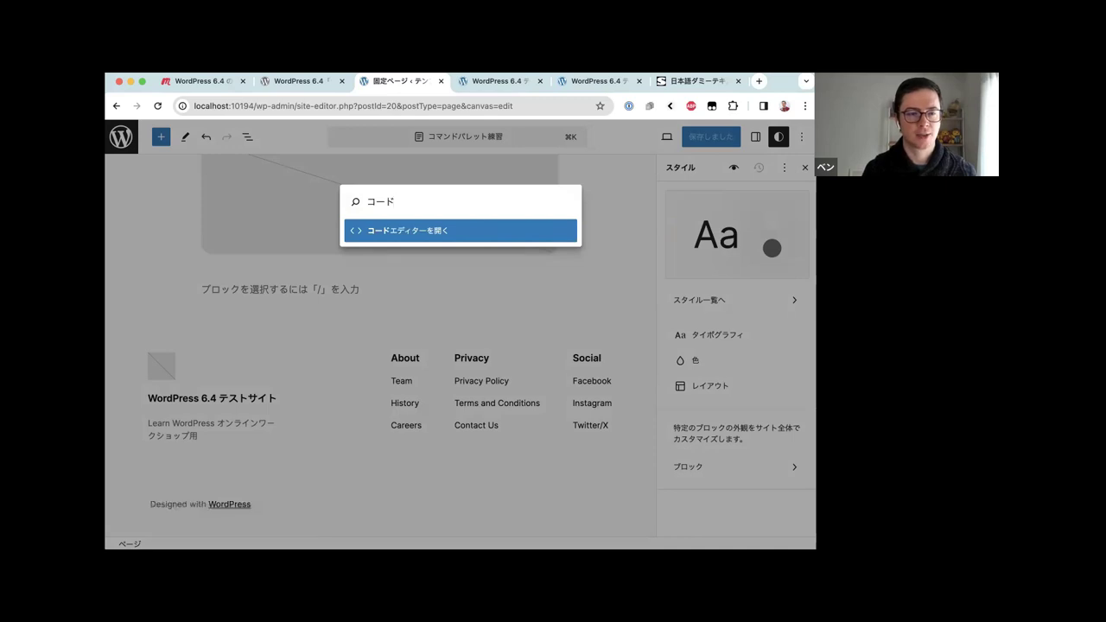
pyautogui.press('Escape')
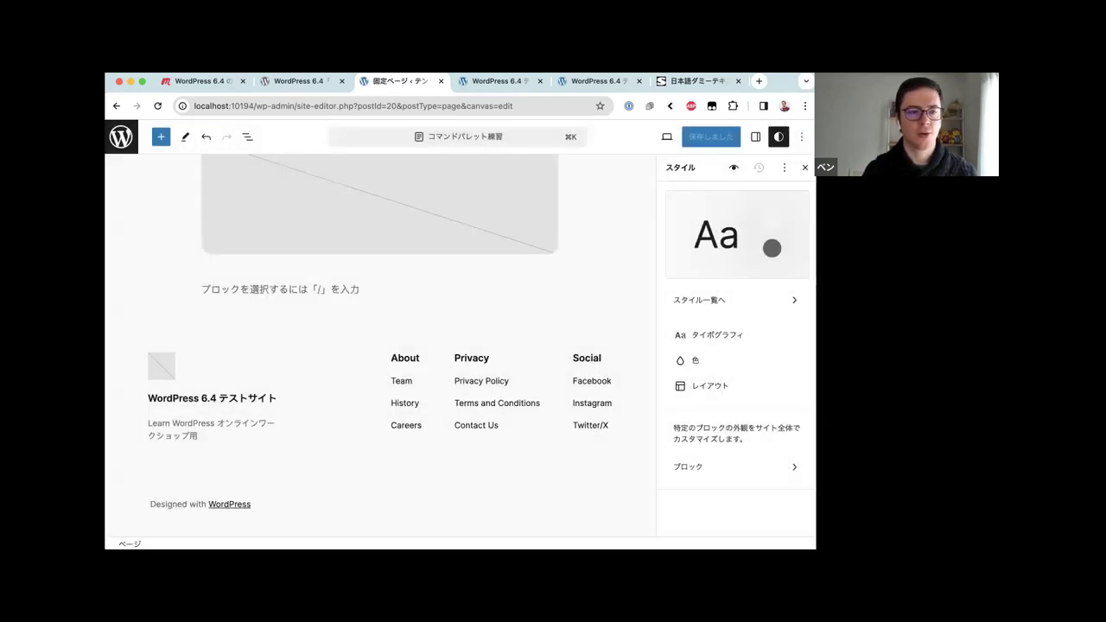
# Switch the コマンドパレット練習 page to the code editor, examine its block markup from header to footer, and return to the visual editor
pyautogui.click(801, 136)
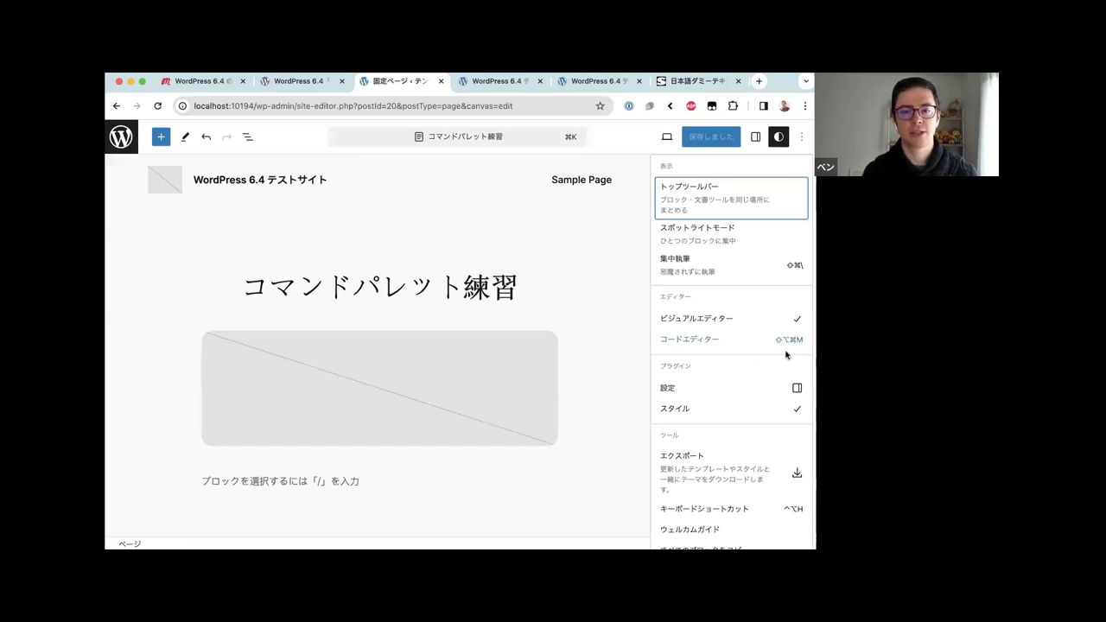
pyautogui.click(712, 344)
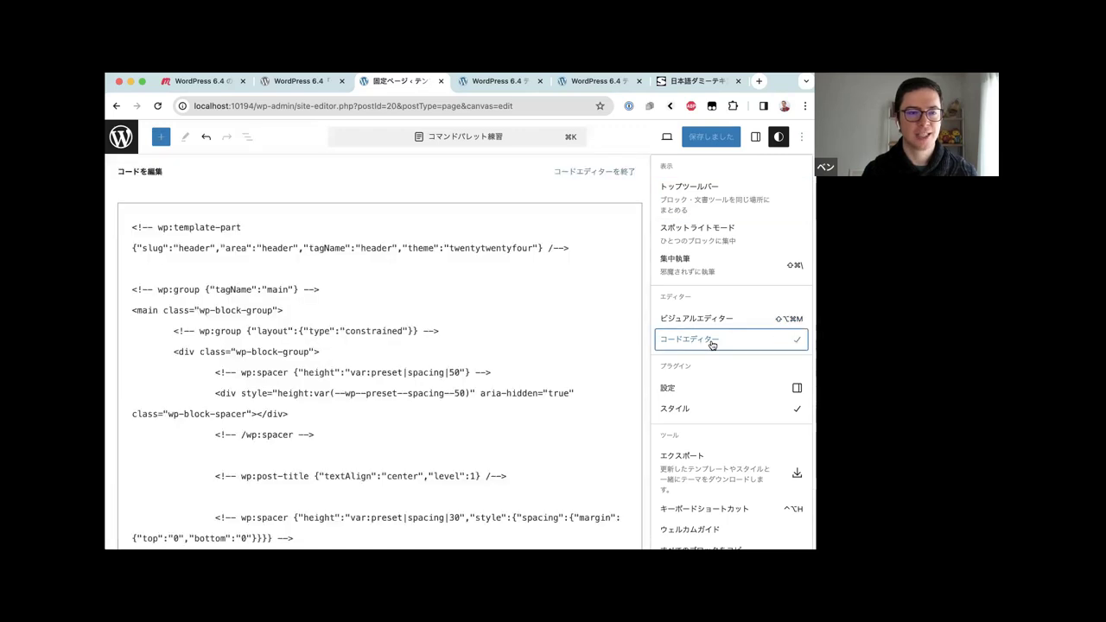
pyautogui.scroll(-5, 514, 293)
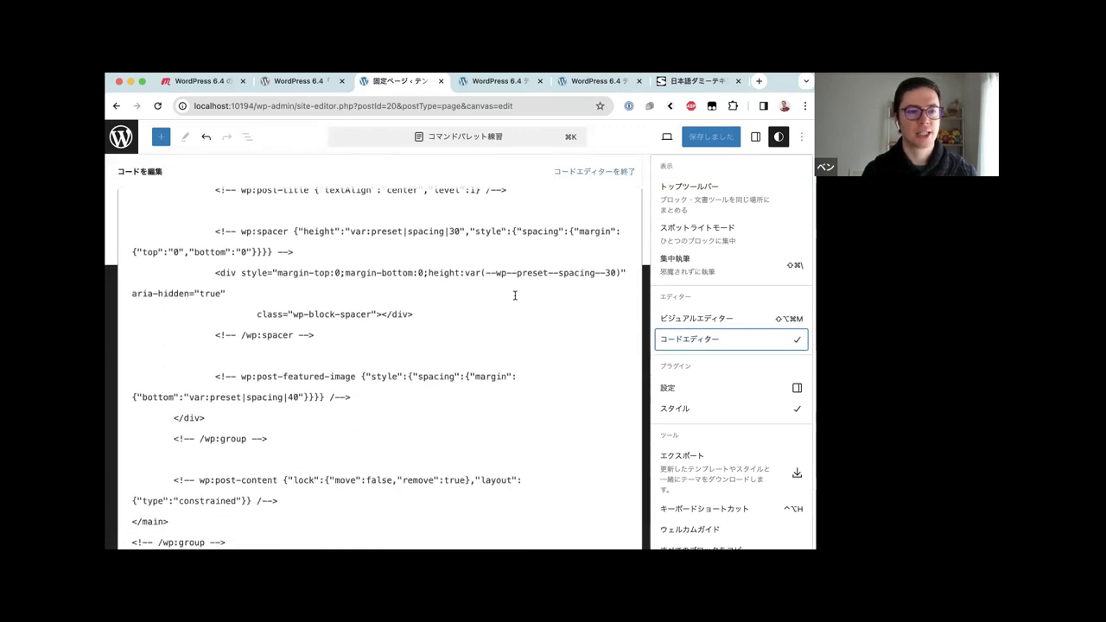
pyautogui.scroll(-3, 514, 295)
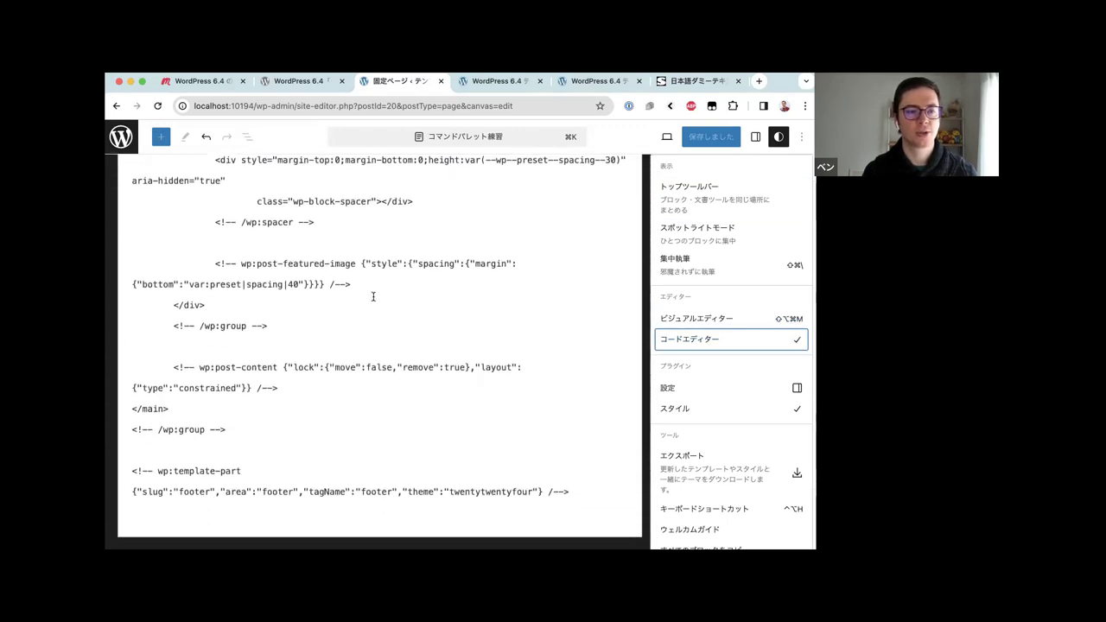
pyautogui.scroll(10, 345, 299)
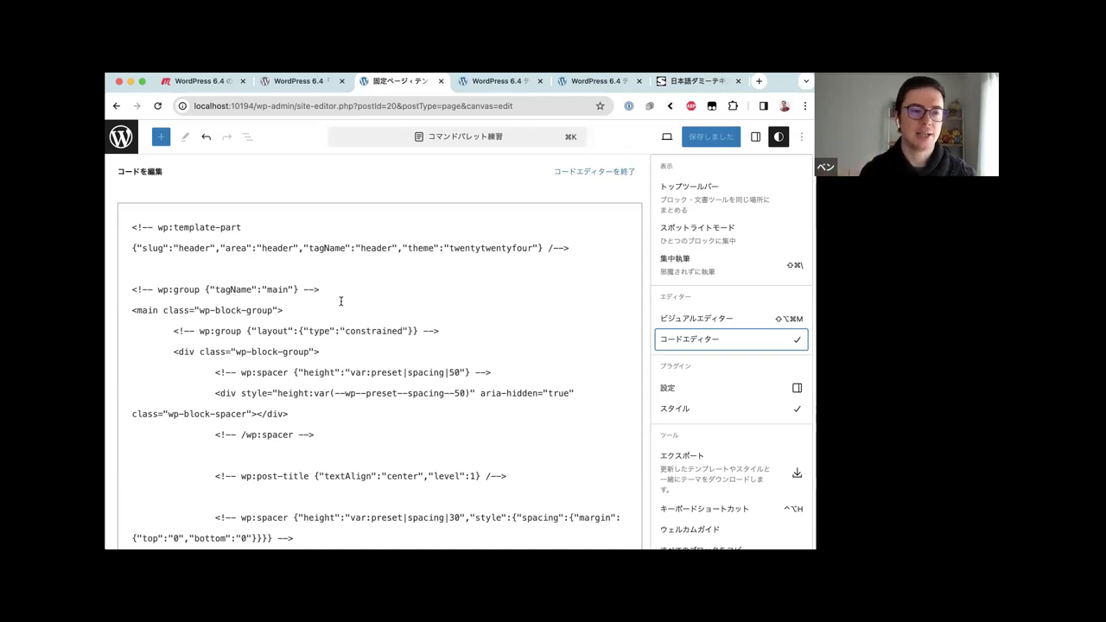
pyautogui.scroll(-10, 340, 301)
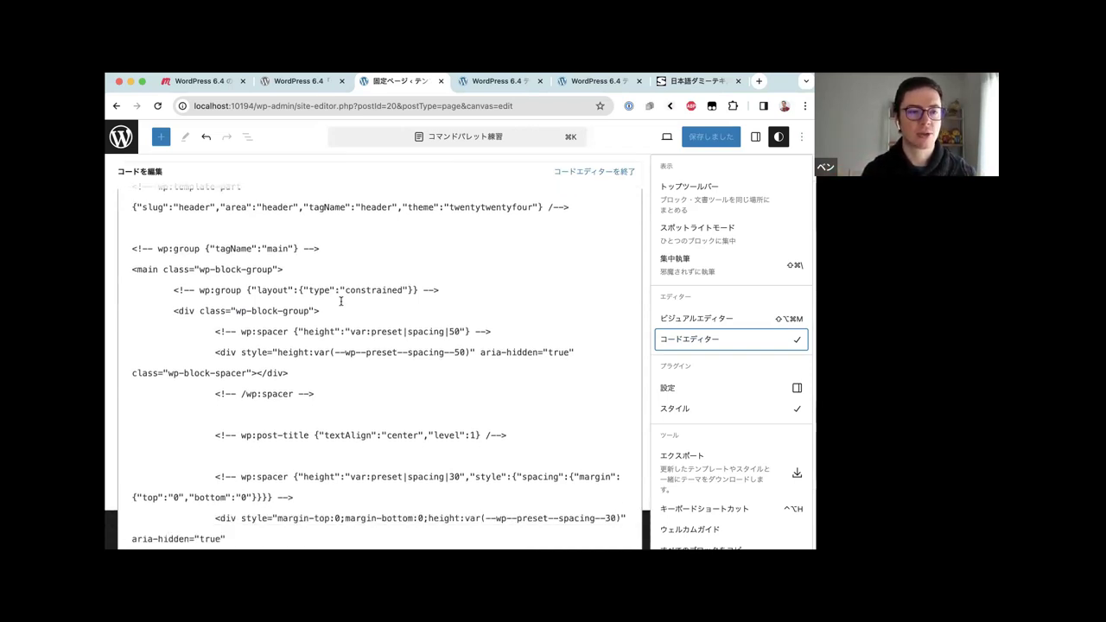
pyautogui.scroll(8, 340, 301)
pyautogui.scroll(2, 340, 301)
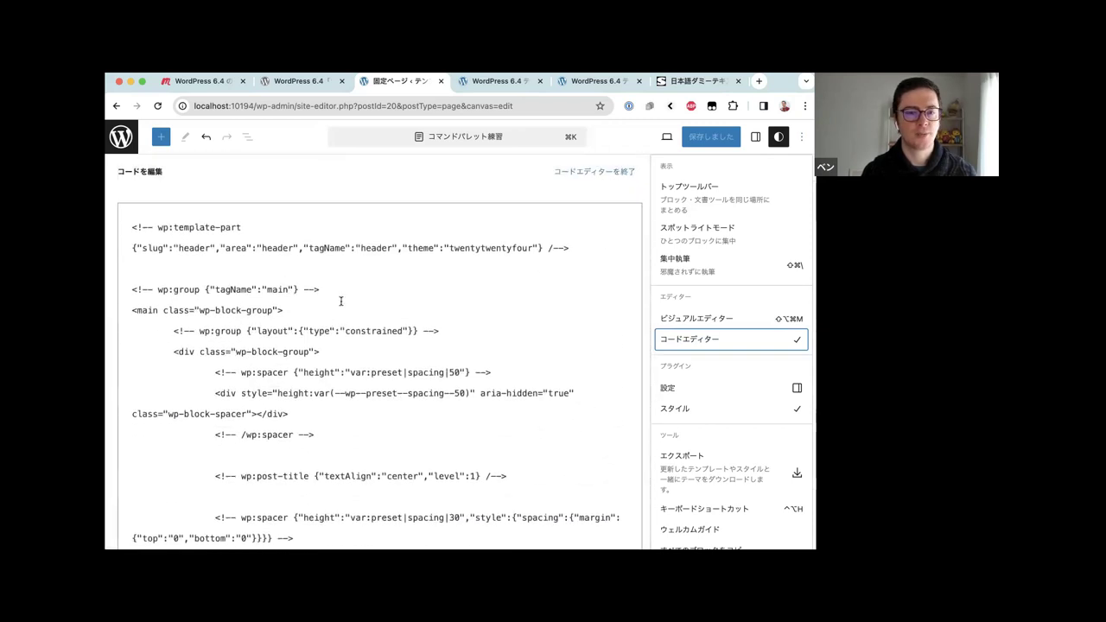
pyautogui.click(671, 319)
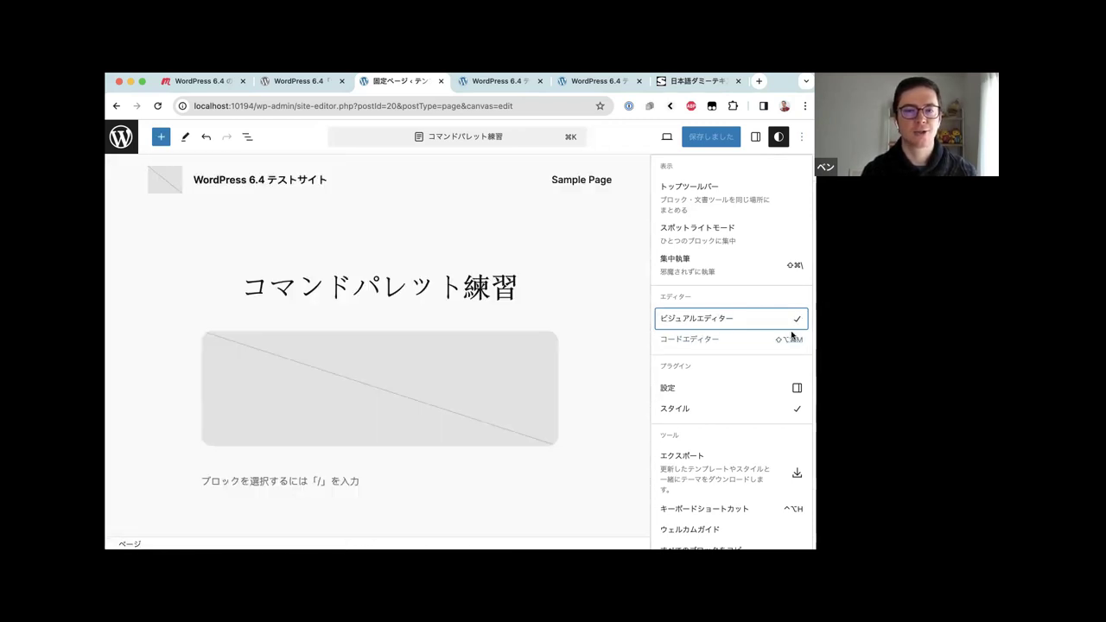
pyautogui.press('Escape')
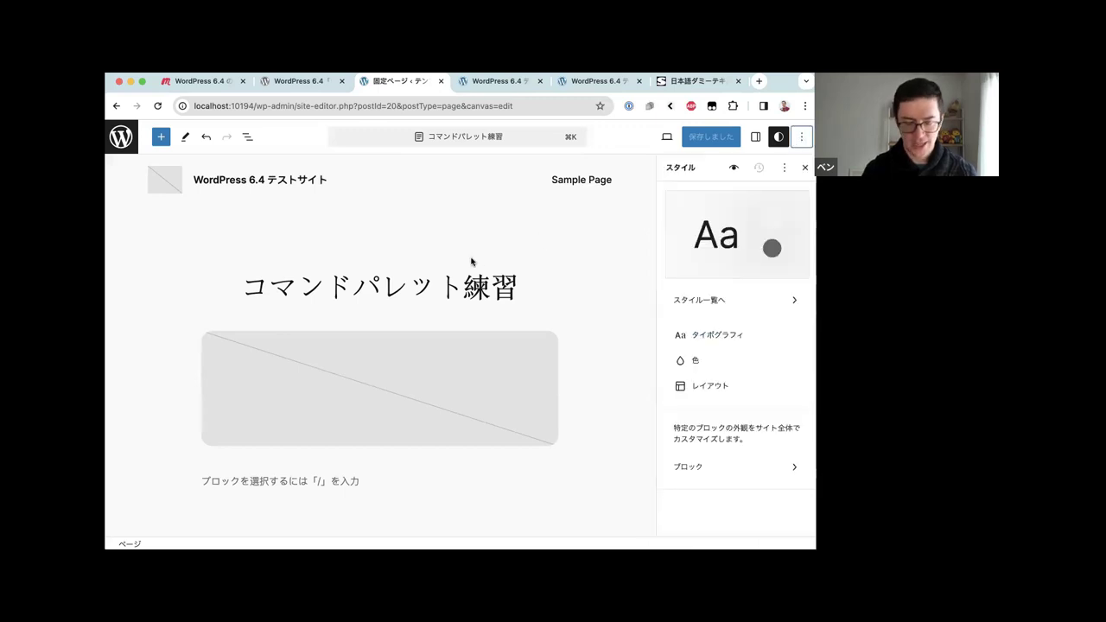
# Look up commands matching コード and 新規 in the command palette, and dismiss it without running any
pyautogui.press('super+k')
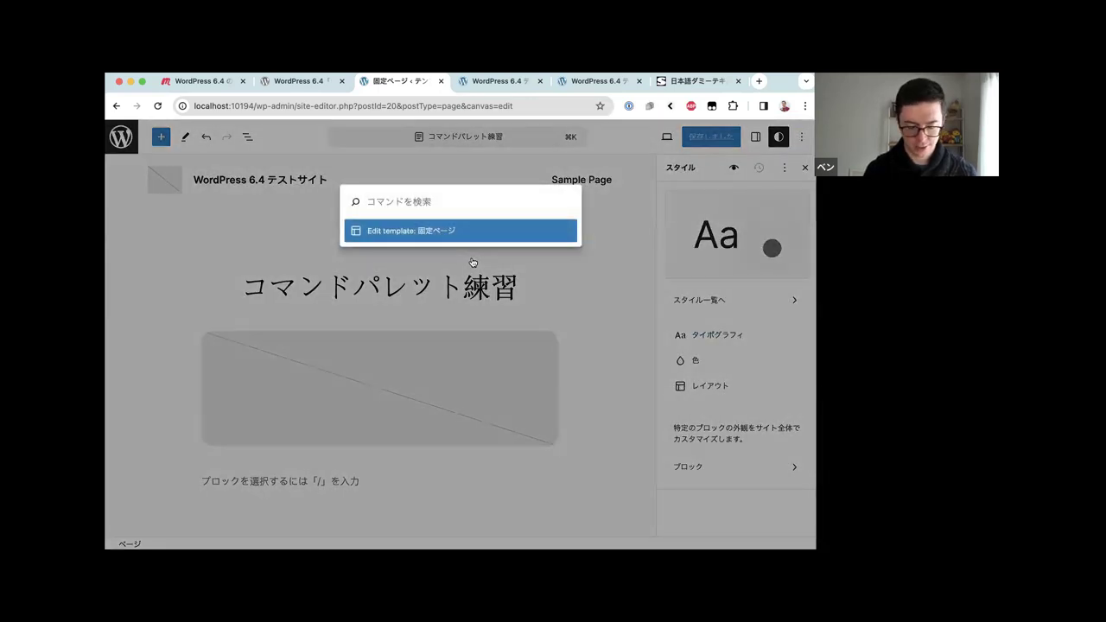
pyautogui.write('コード')
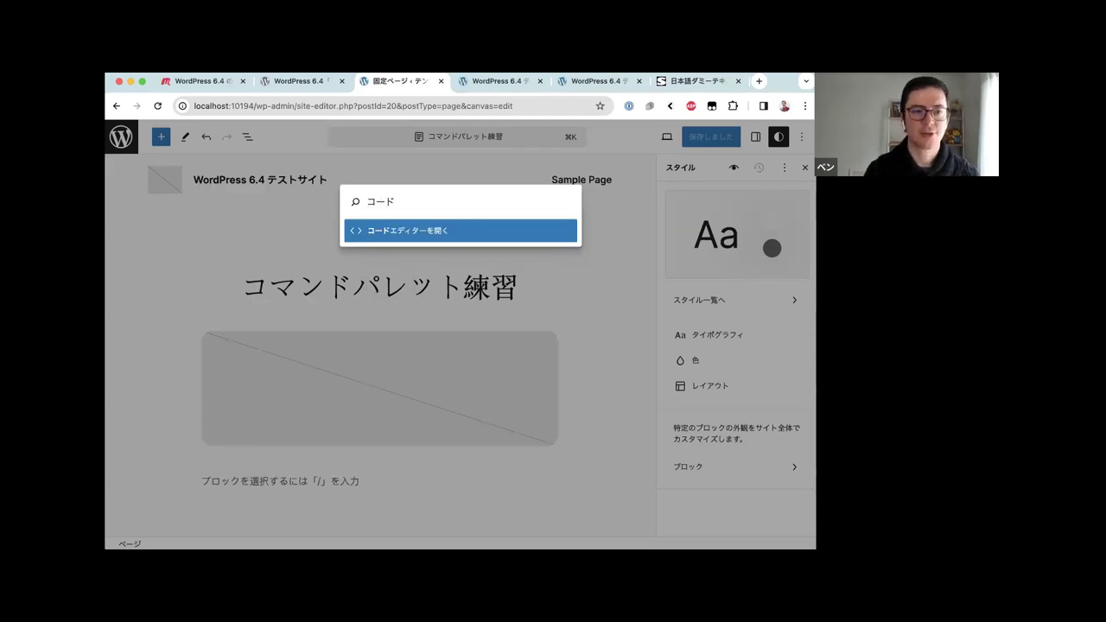
pyautogui.press('BackSpace')
pyautogui.press('BackSpace')
pyautogui.press('BackSpace')
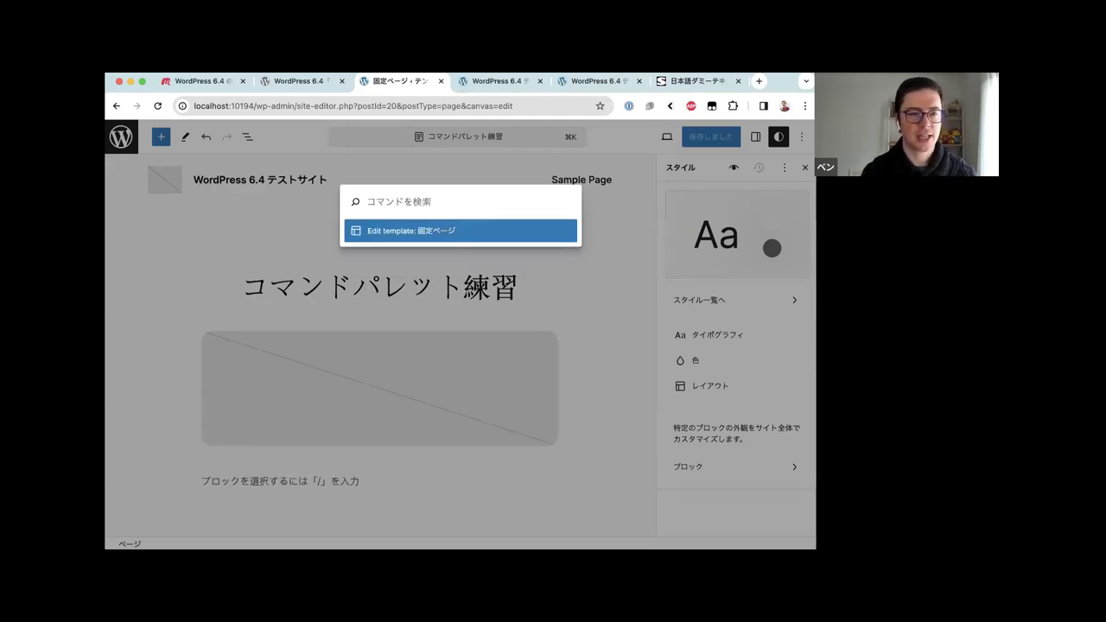
pyautogui.write('新規')
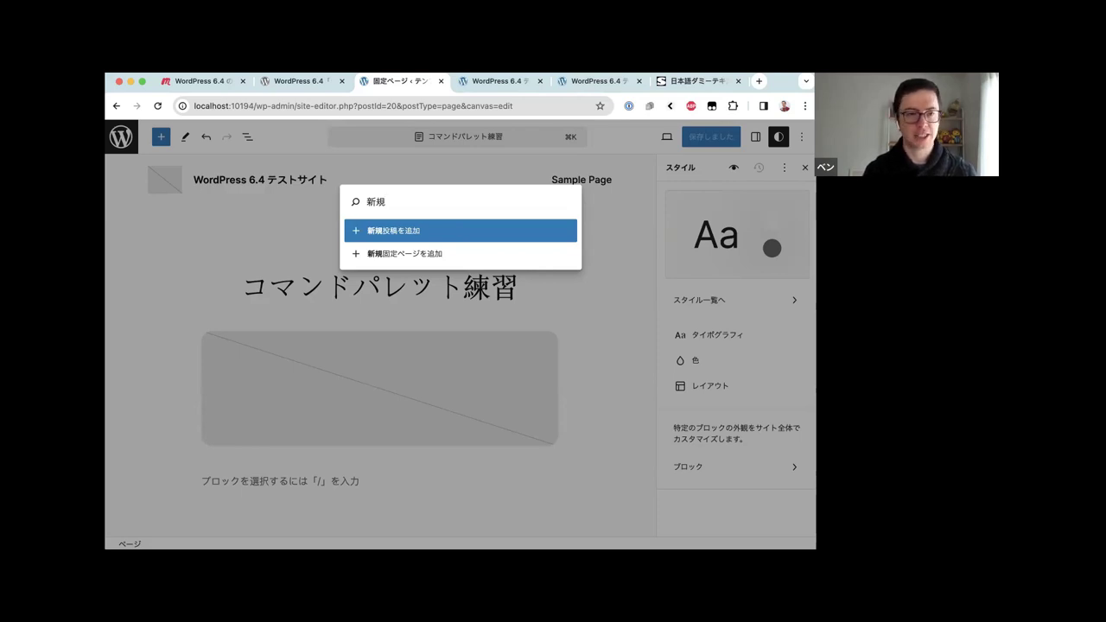
pyautogui.press('Escape')
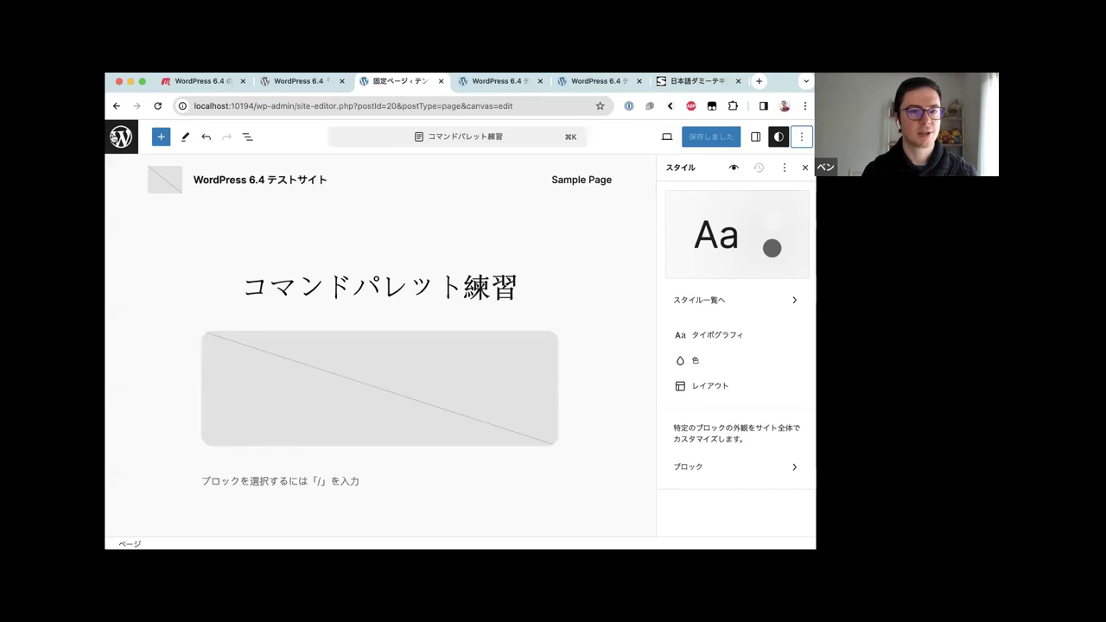
# Leave the コマンドパレット練習 page's editing view and go back to the site's 固定ページ list
pyautogui.click(120, 136)
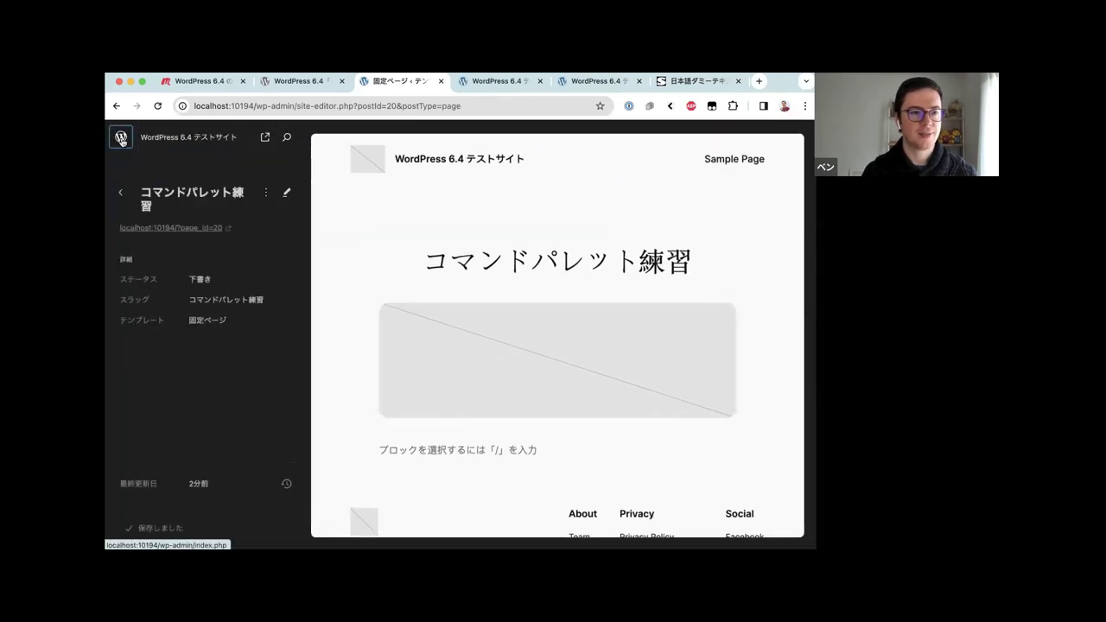
pyautogui.click(121, 193)
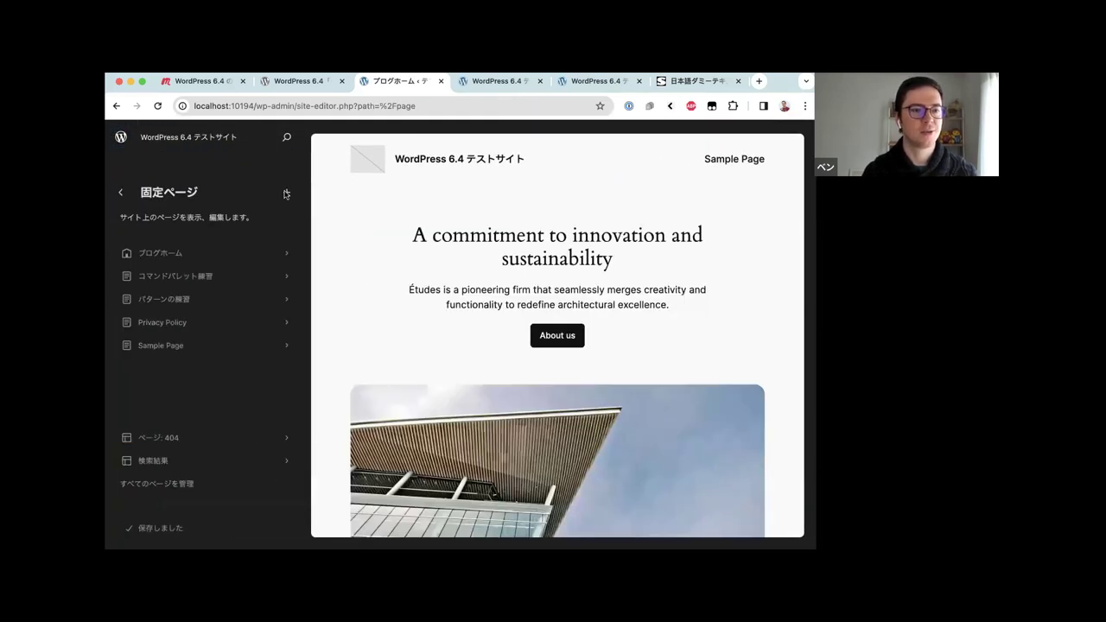
# Open the blog home template for editing, find the 新規固定ページを追加 command with the command palette and create a new page
pyautogui.click(453, 324)
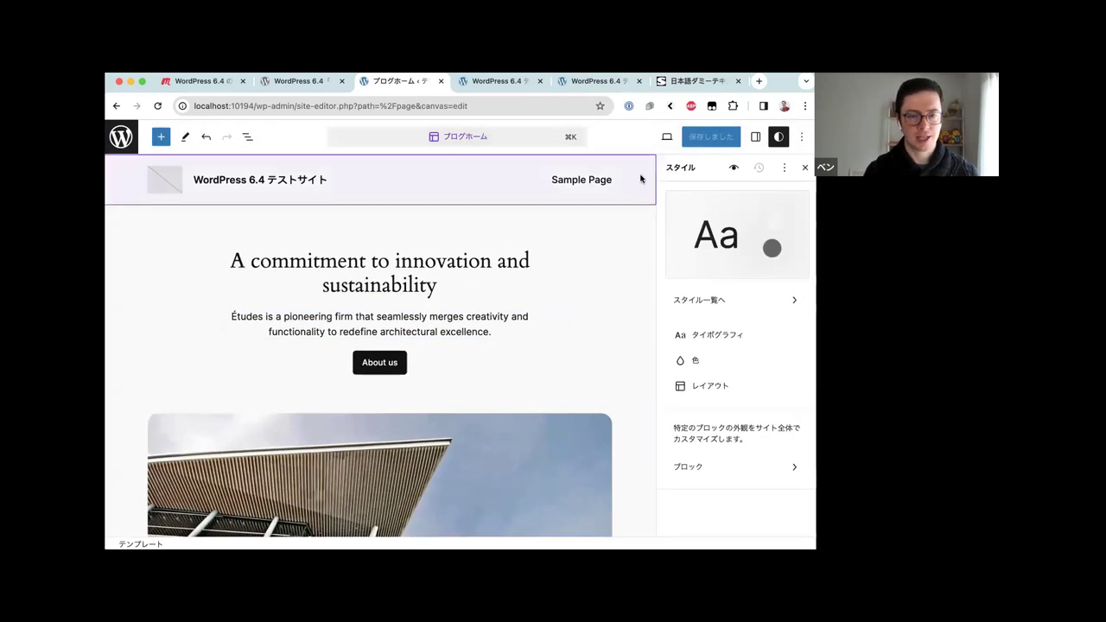
pyautogui.press('super+k')
pyautogui.write('shinki')
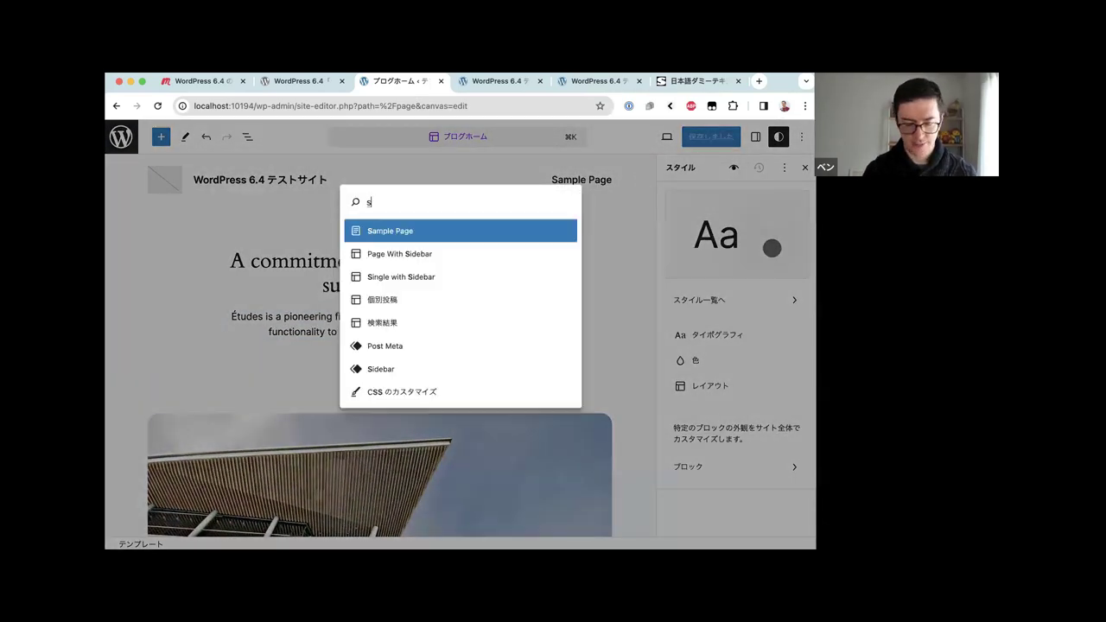
pyautogui.press('space')
pyautogui.press('Return')
pyautogui.press('Down')
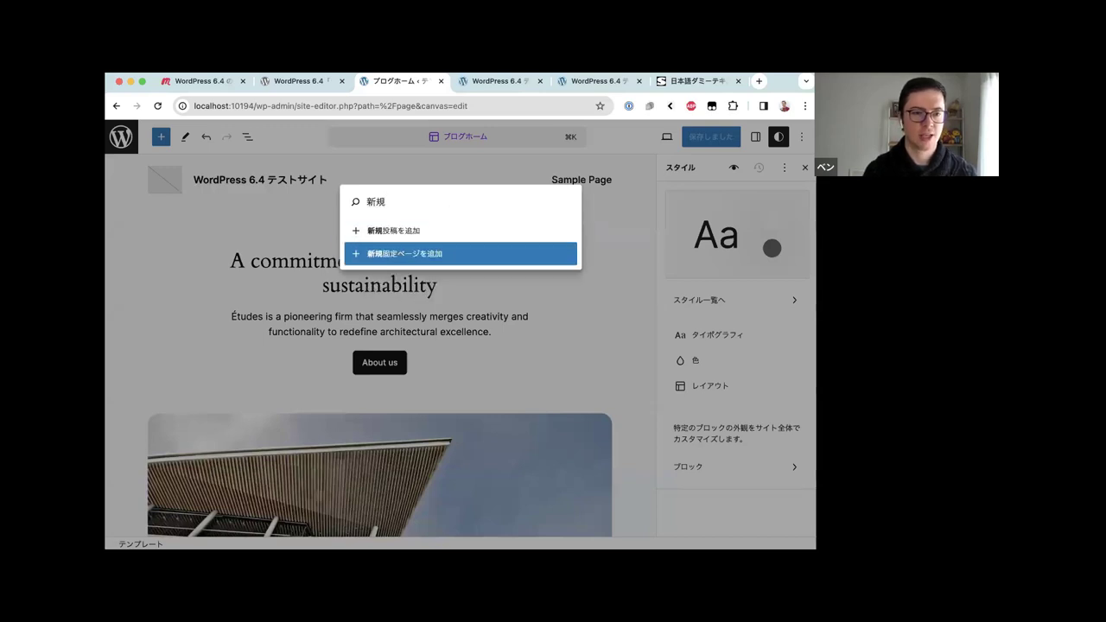
pyautogui.press('Return')
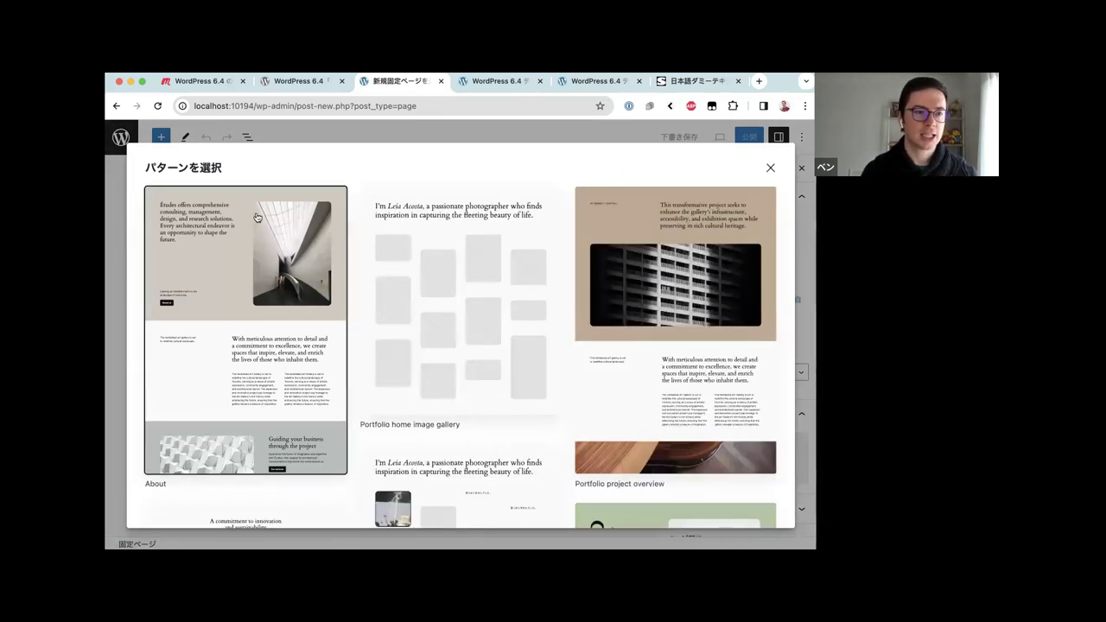
# Look through the starter patterns and insert the Portfolio project overview pattern into the new page
pyautogui.scroll(-2, 259, 219)
pyautogui.scroll(2, 259, 219)
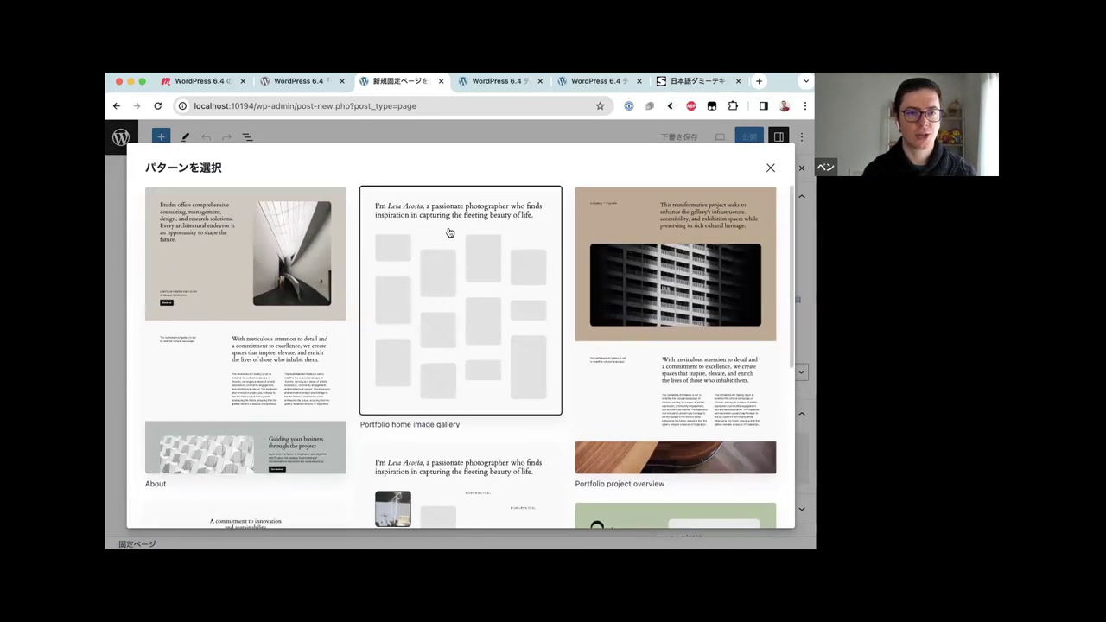
pyautogui.scroll(-6, 425, 278)
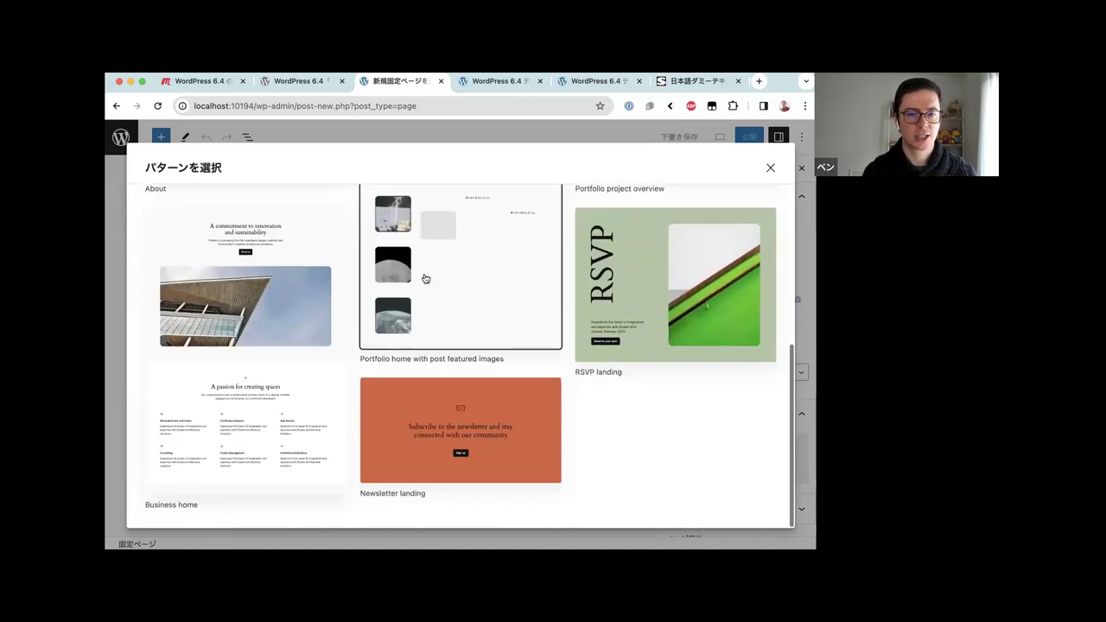
pyautogui.scroll(10, 370, 366)
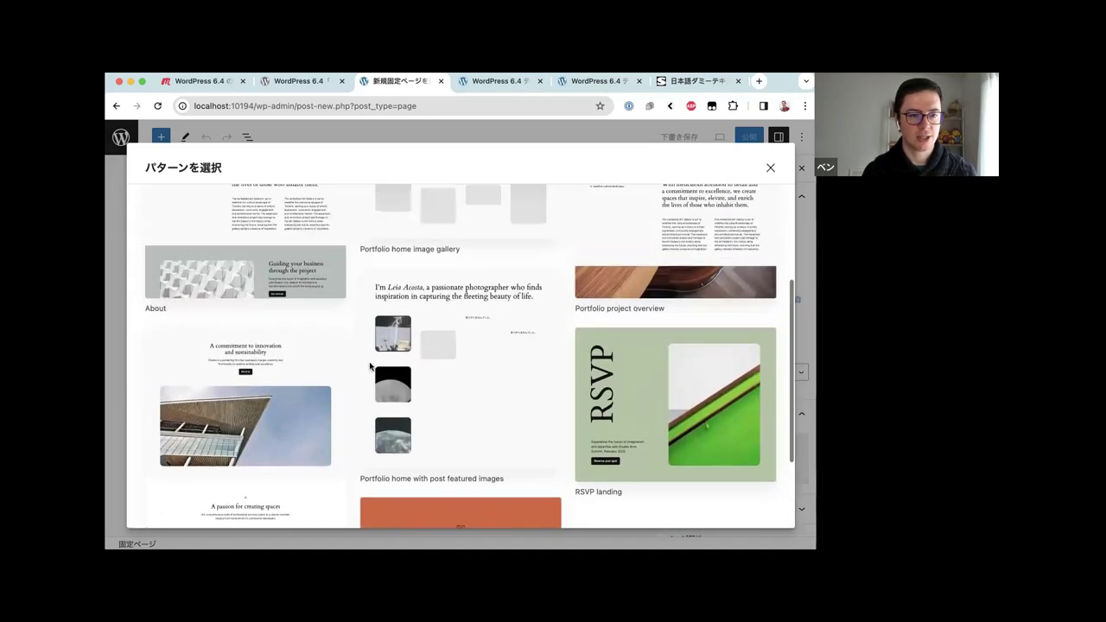
pyautogui.click(710, 313)
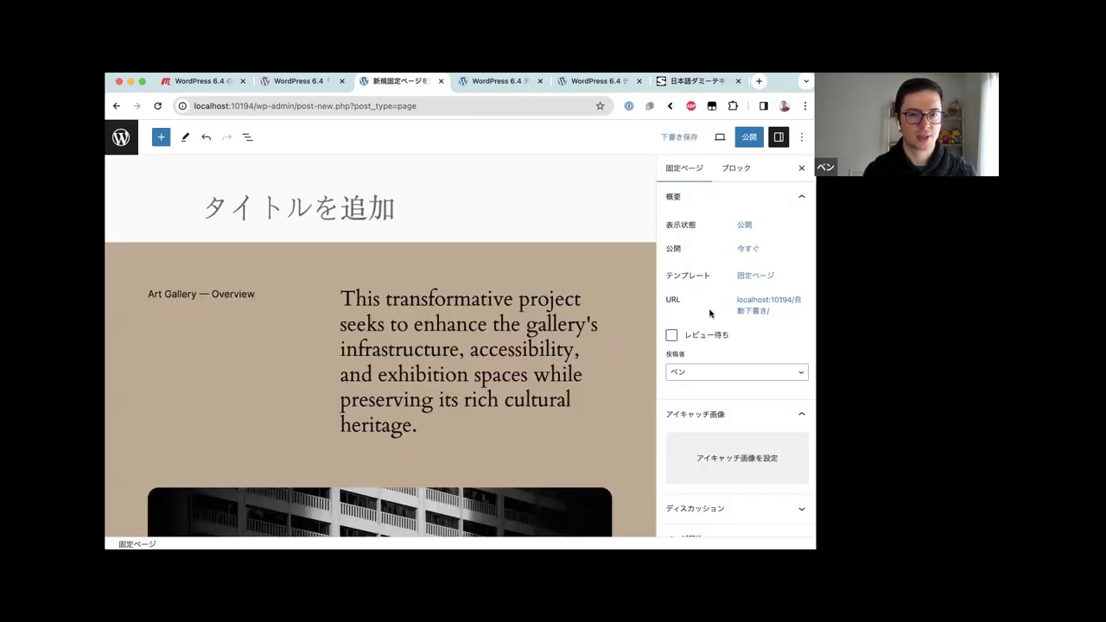
# Review the inserted pattern's sections down the page, and save the untitled page as a draft
pyautogui.scroll(-15, 382, 210)
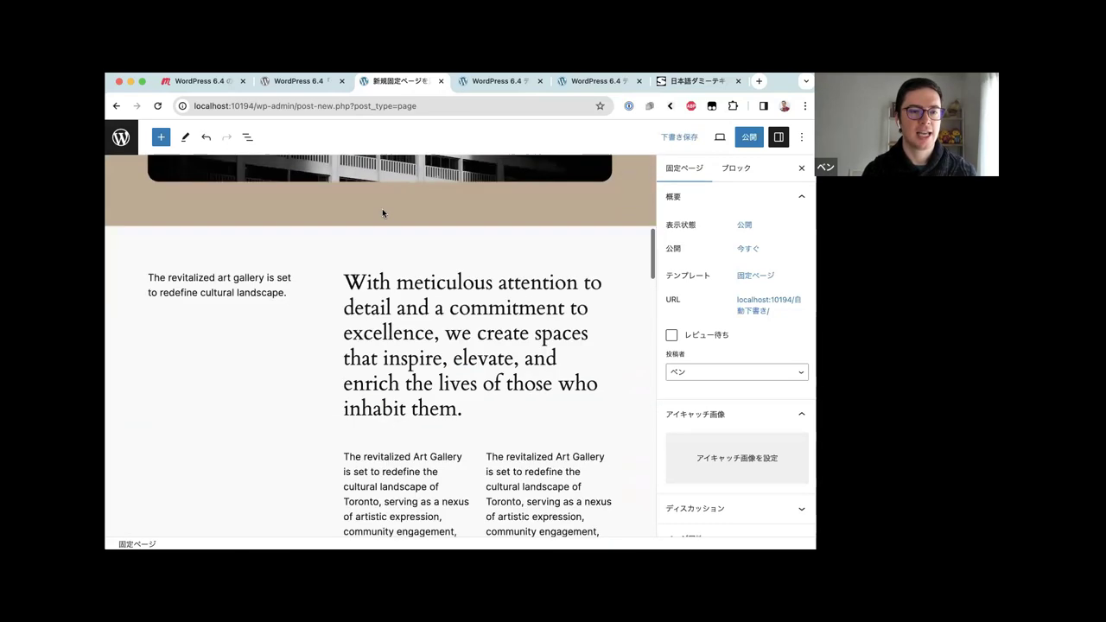
pyautogui.scroll(-15, 382, 210)
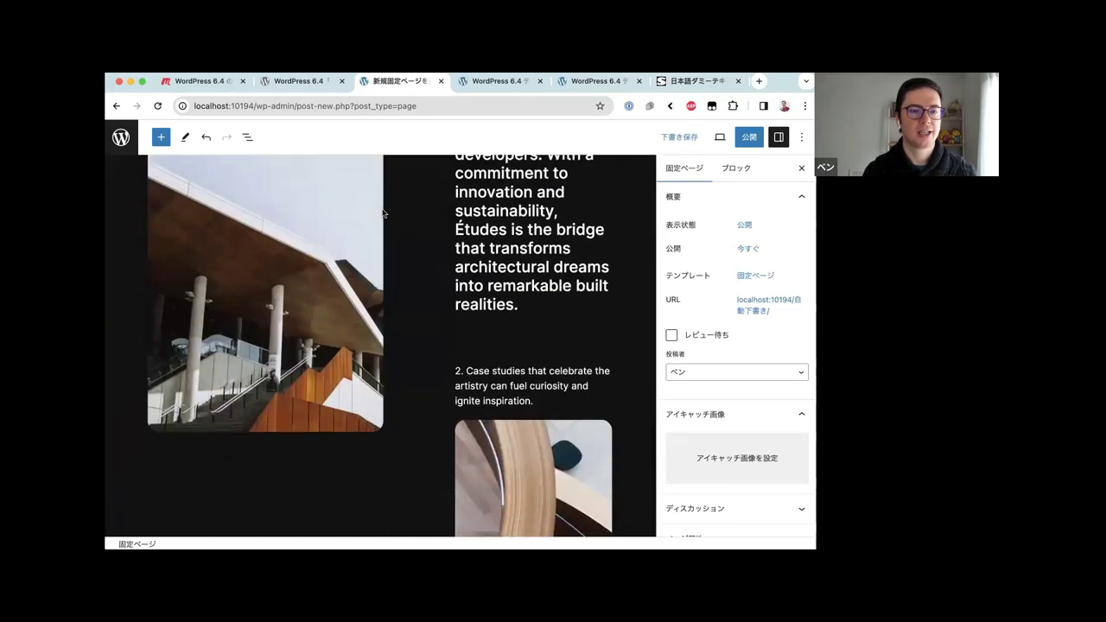
pyautogui.scroll(15, 383, 212)
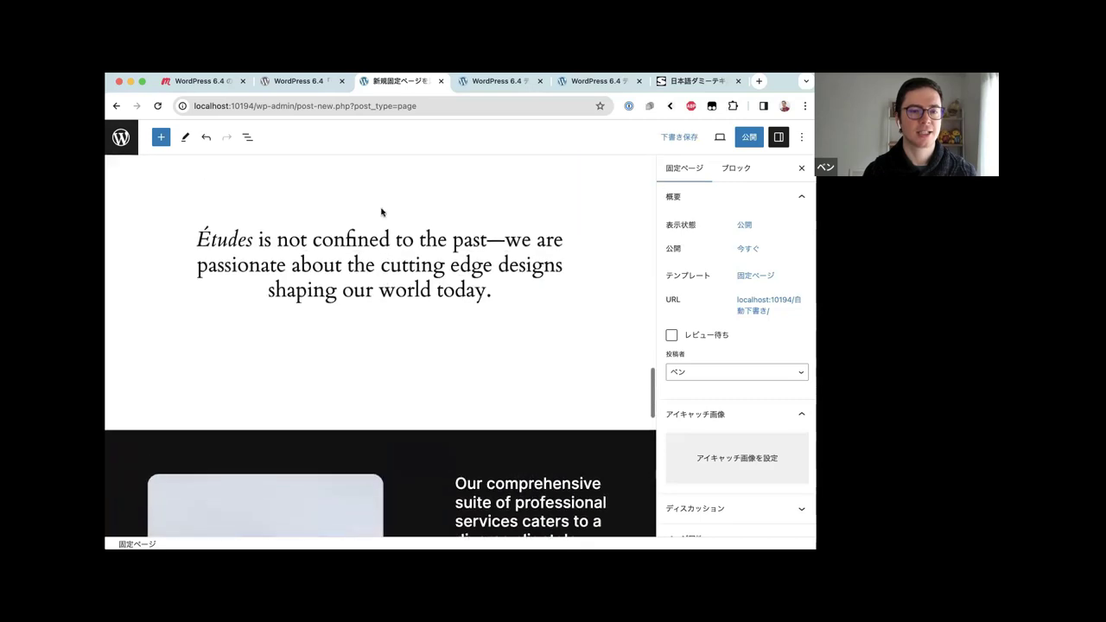
pyautogui.scroll(3, 383, 213)
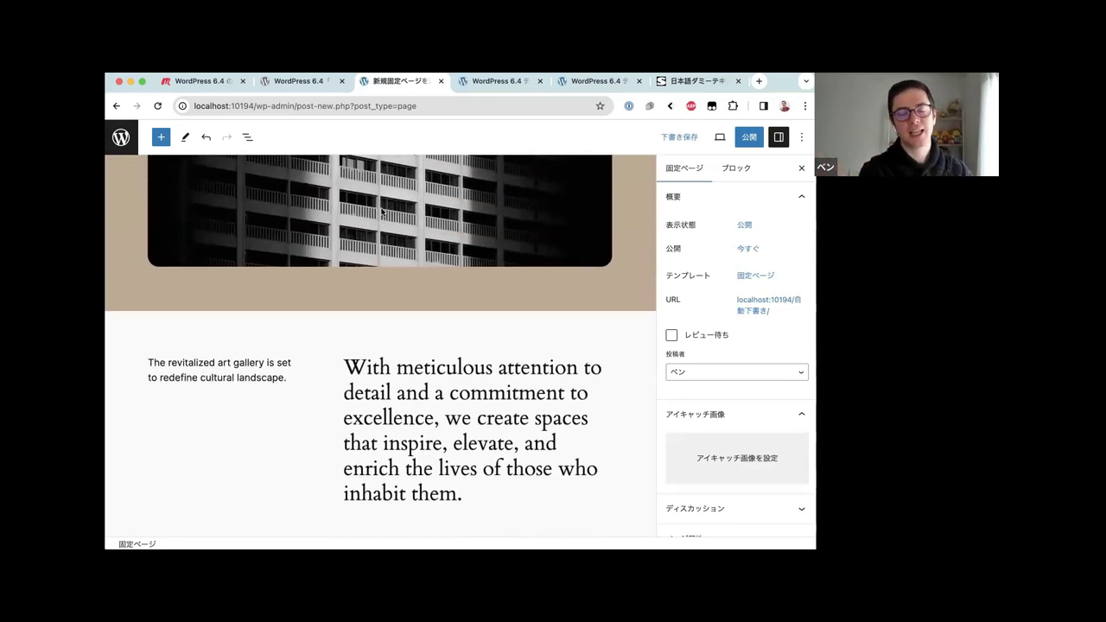
pyautogui.scroll(10, 383, 213)
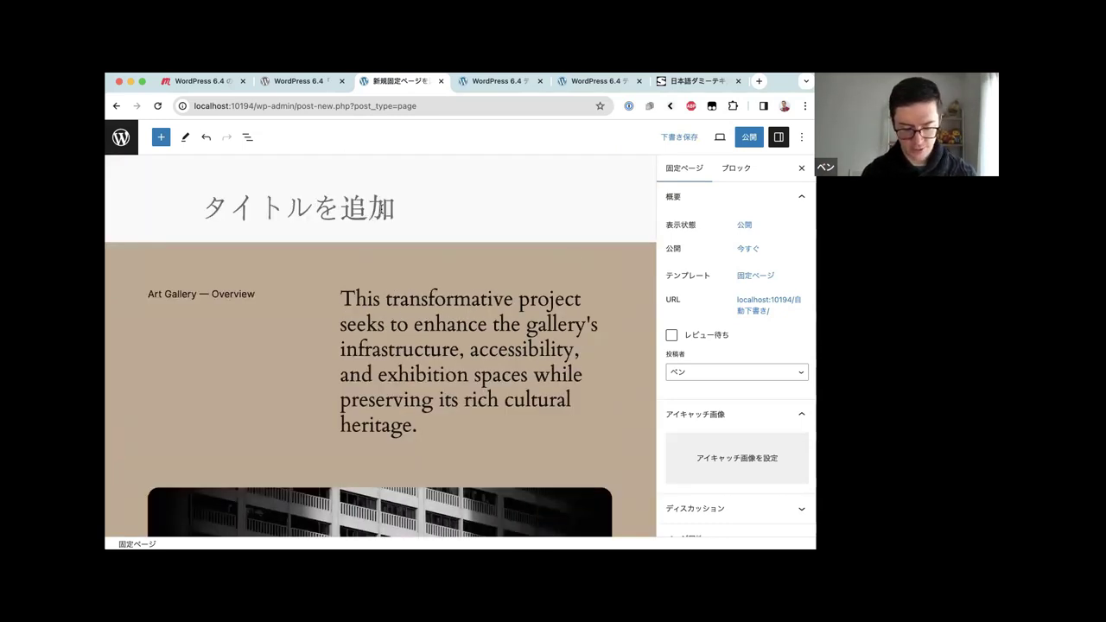
pyautogui.click(679, 136)
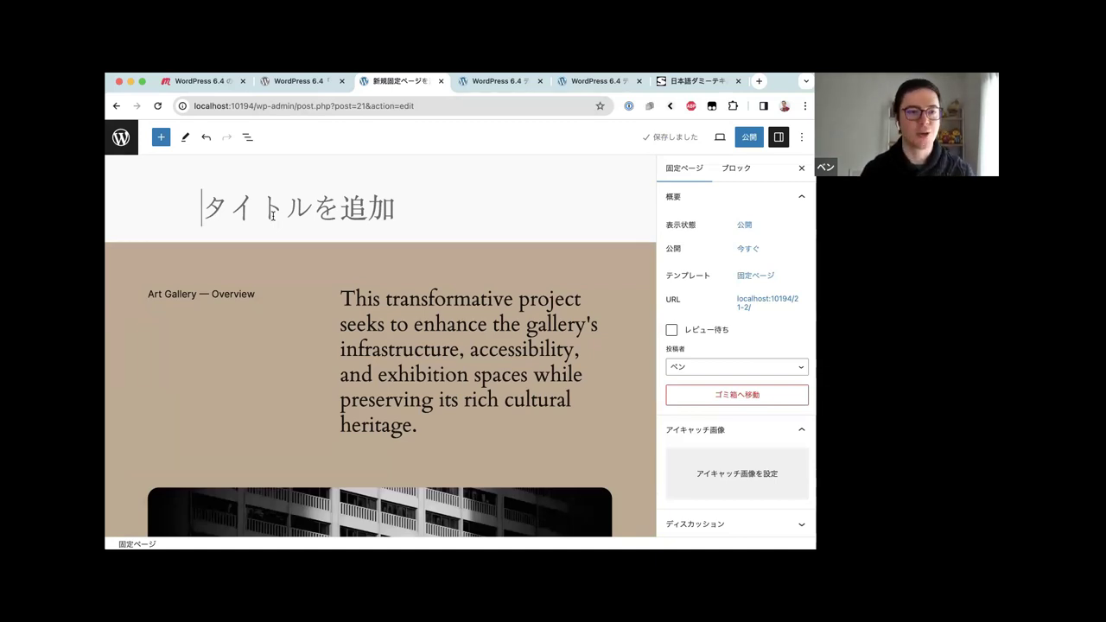
# Search the command palette for "new", look through the suggested templates and template parts, and clear the search
pyautogui.hotkey('ctrl', 'space')
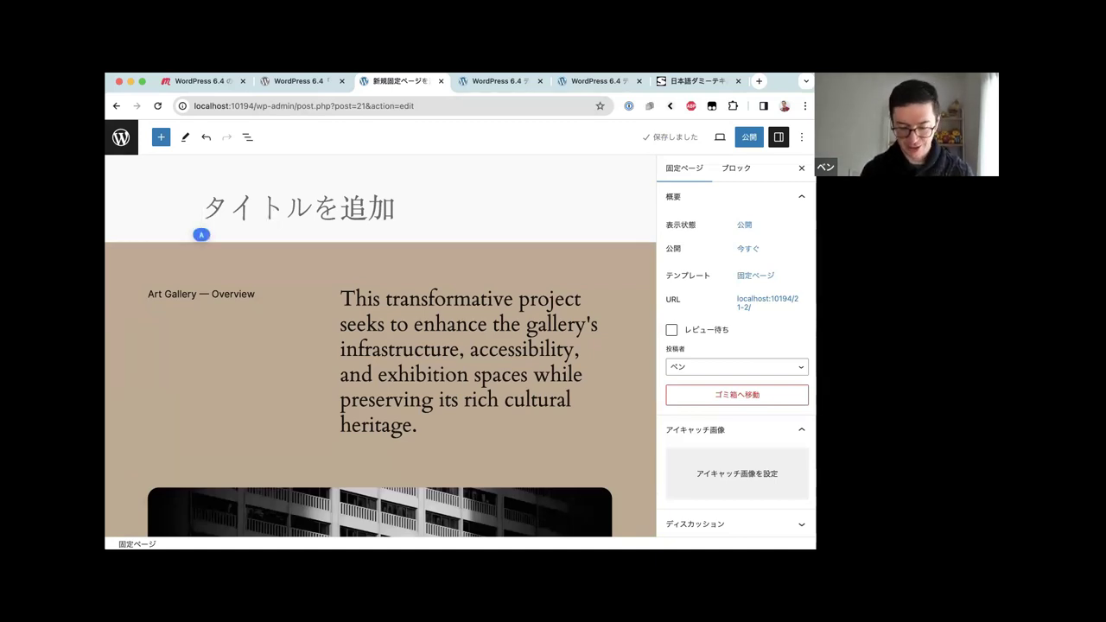
pyautogui.press('super+k')
pyautogui.write('new')
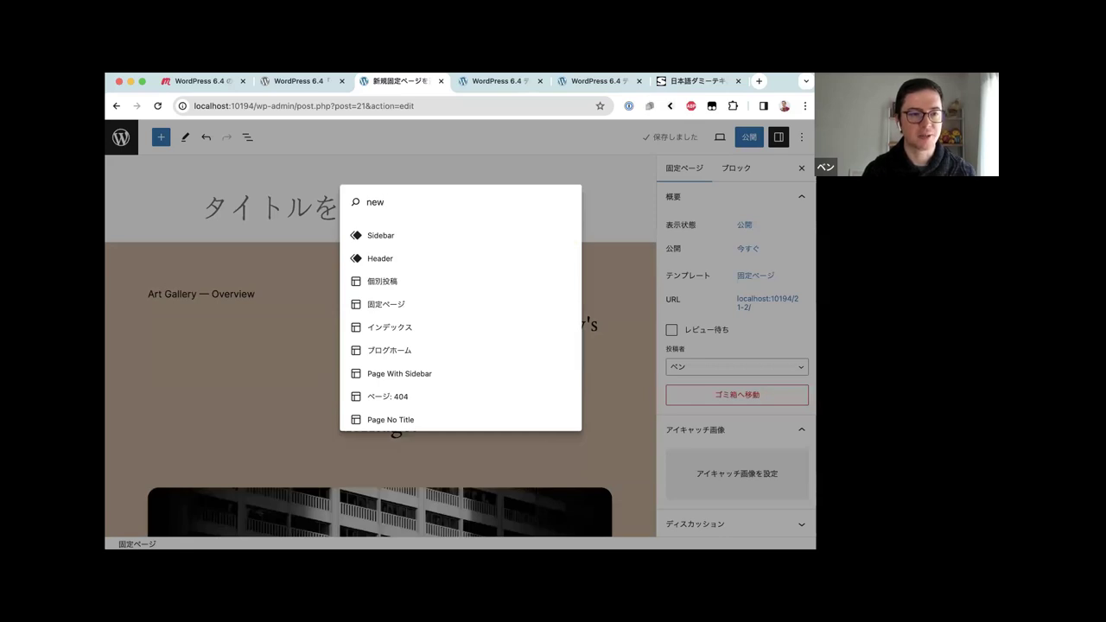
pyautogui.press('Down')
pyautogui.press('Down')
pyautogui.press('Down')
pyautogui.press('Down')
pyautogui.press('Down')
pyautogui.press('Down')
pyautogui.press('Down')
pyautogui.press('Down')
pyautogui.press('Down')
pyautogui.press('Down')
pyautogui.press('Down')
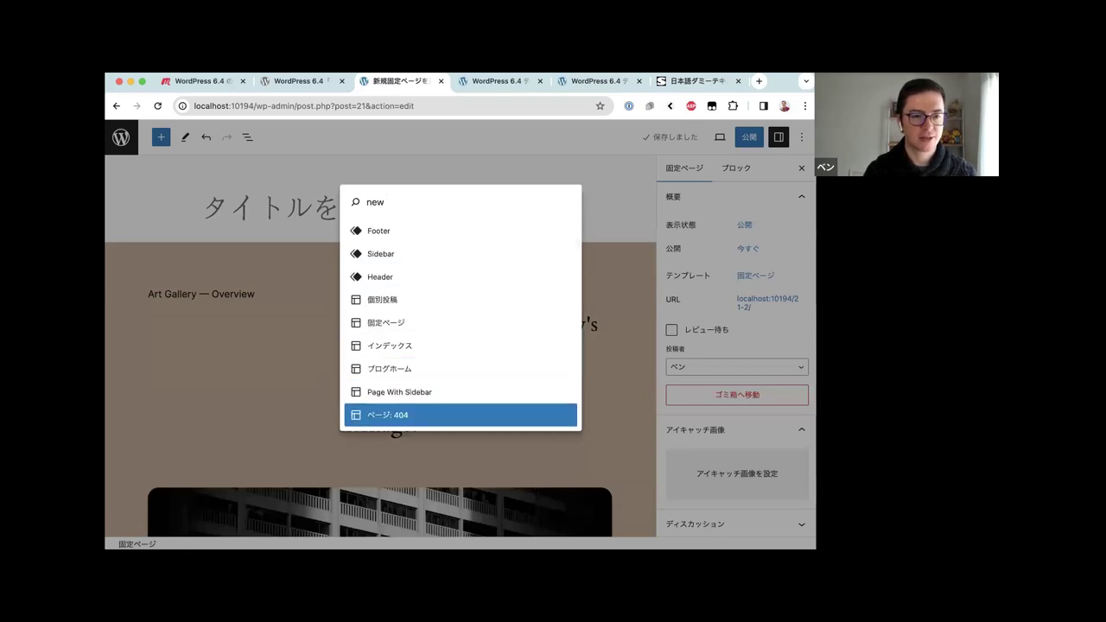
pyautogui.press('Down')
pyautogui.press('Up')
pyautogui.press('Up')
pyautogui.press('Up')
pyautogui.press('Up')
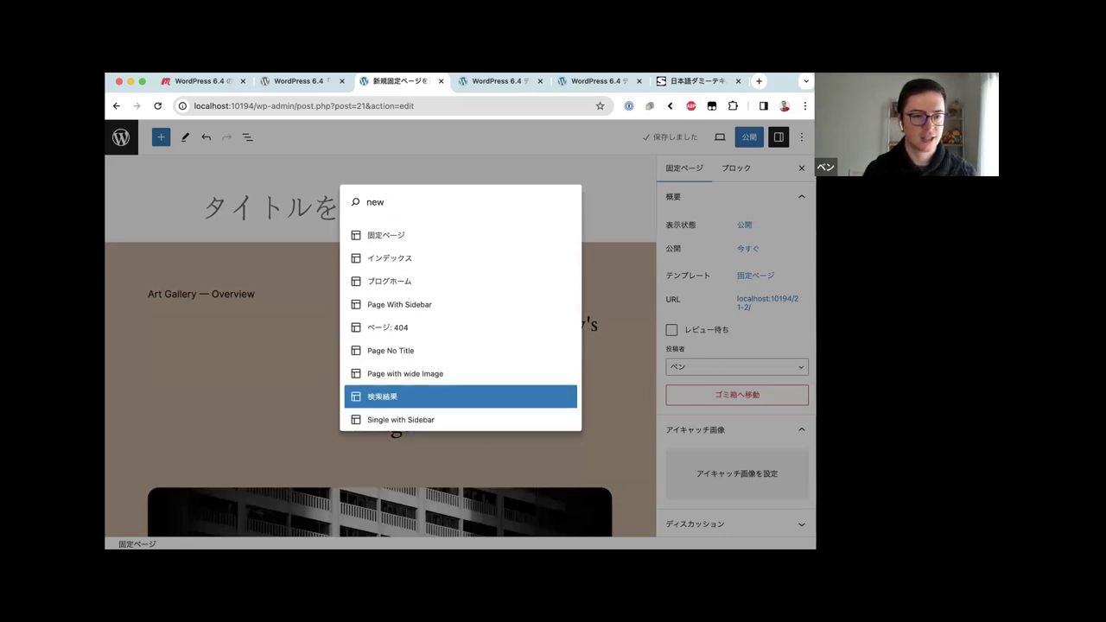
pyautogui.press('Up')
pyautogui.press('Up')
pyautogui.press('Up')
pyautogui.press('Up')
pyautogui.press('Up')
pyautogui.press('Up')
pyautogui.press('Up')
pyautogui.press('Up')
pyautogui.press('Up')
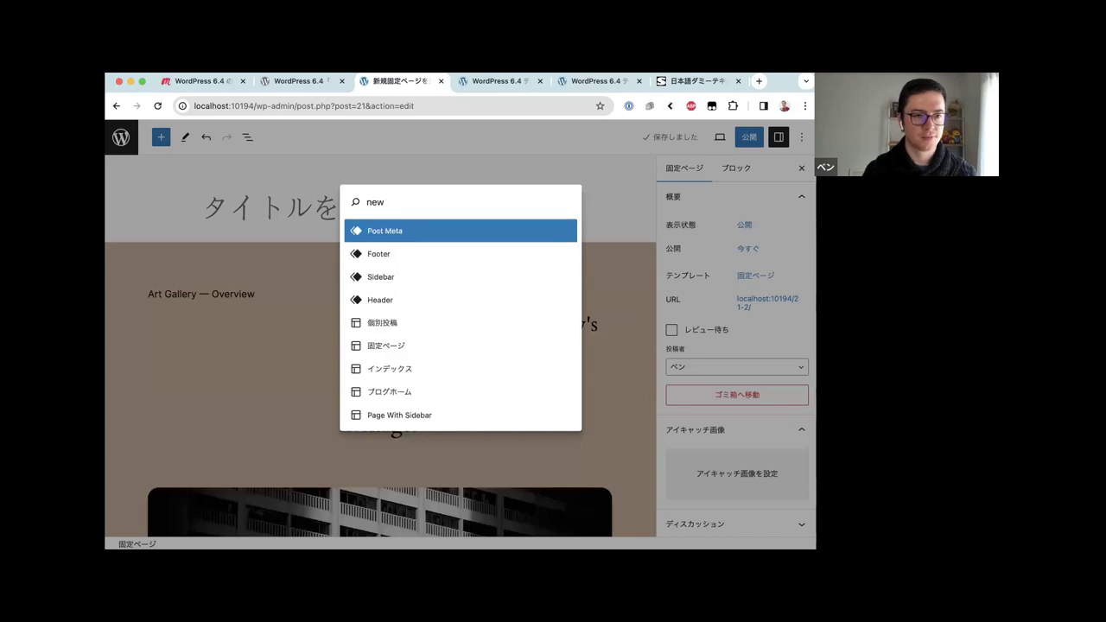
pyautogui.press('BackSpace')
pyautogui.press('BackSpace')
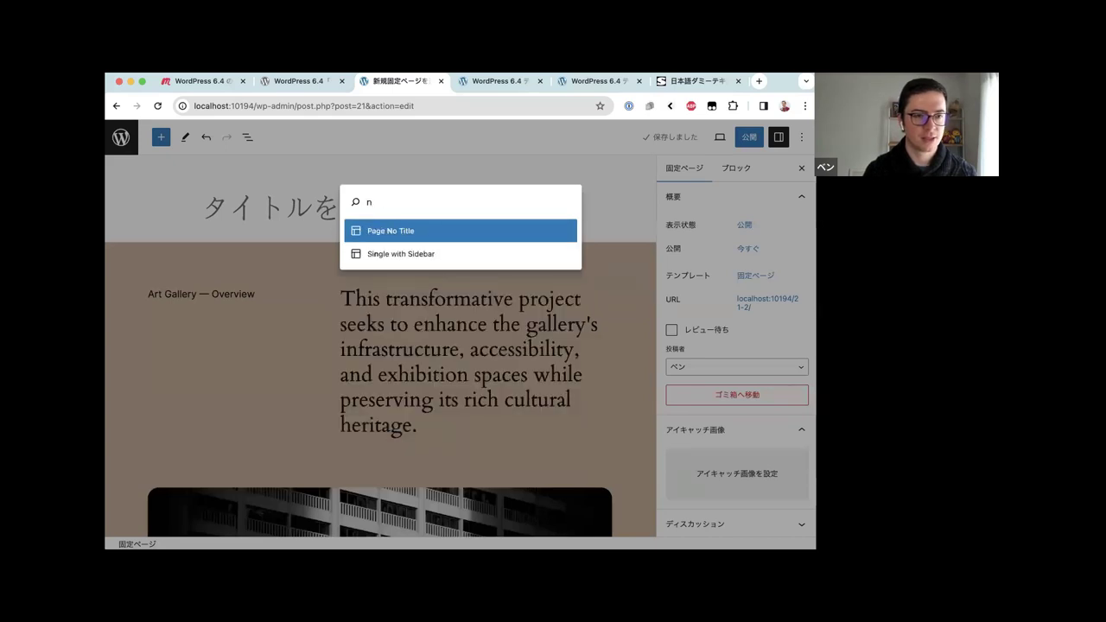
pyautogui.press('BackSpace')
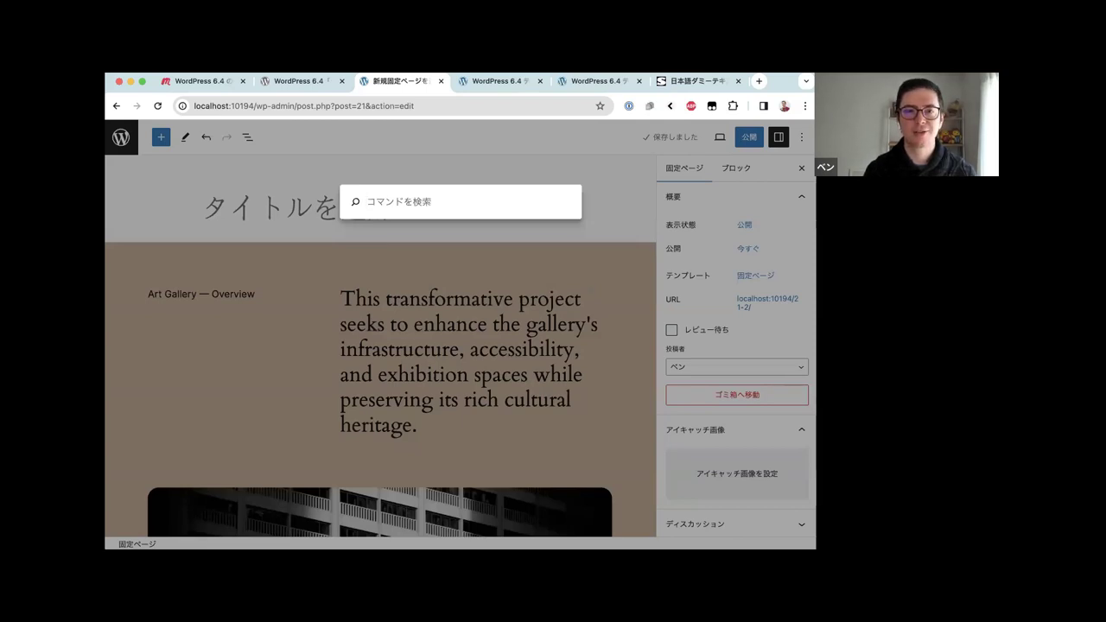
# Search the command palette for グローバル, shorten the term to グロー and open the ブログホーム template
pyautogui.hotkey('ctrl', 'space')
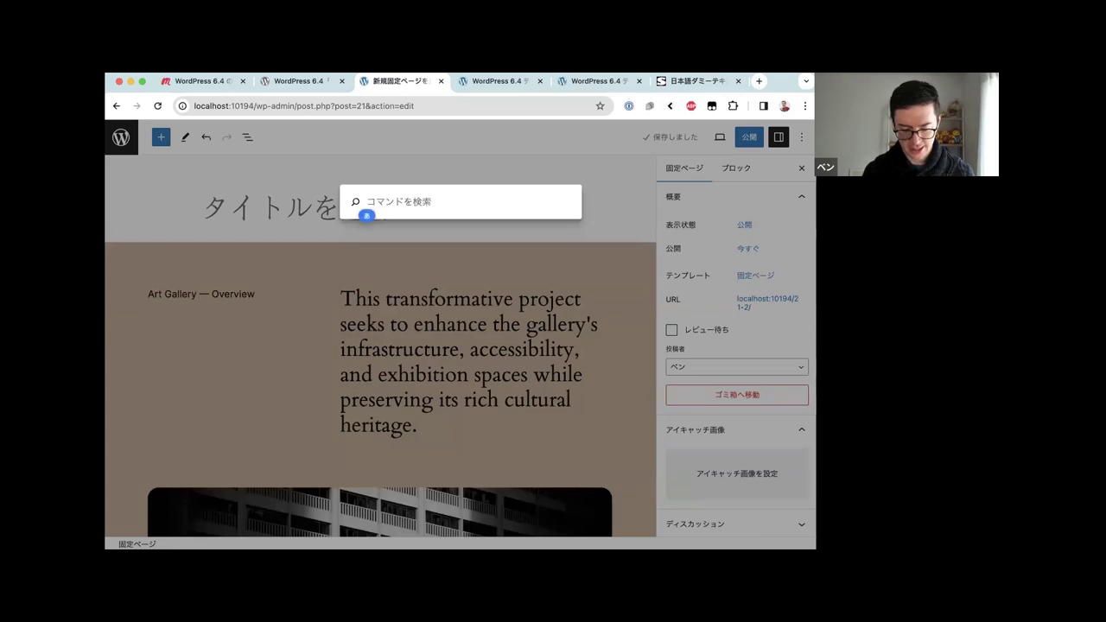
pyautogui.write('グローバ')
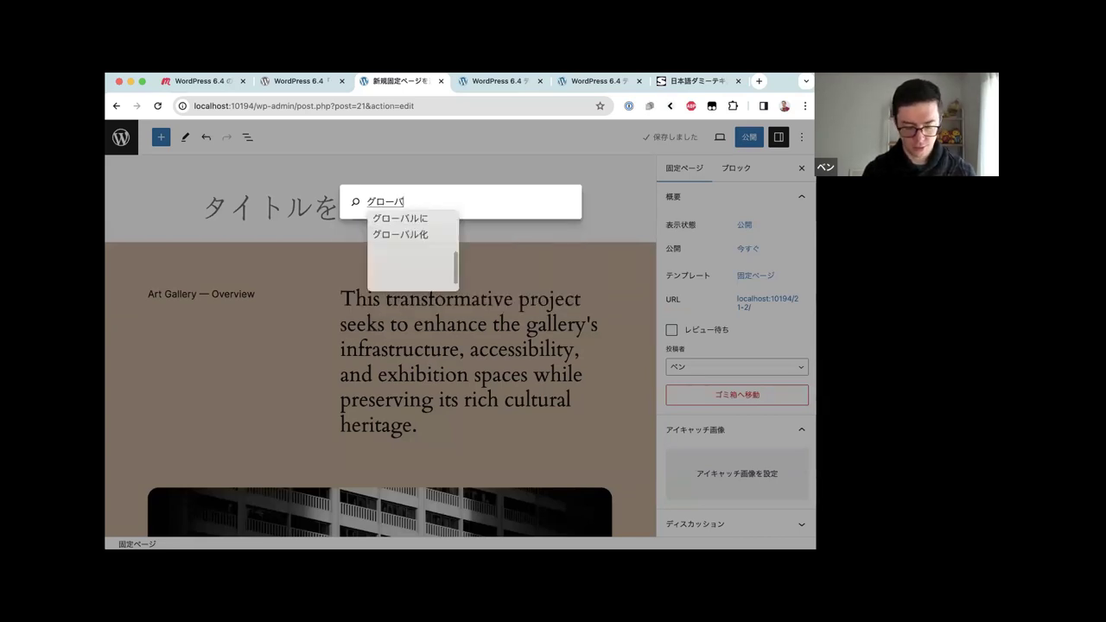
pyautogui.write('ル')
pyautogui.press('Return')
pyautogui.press('BackSpace')
pyautogui.press('BackSpace')
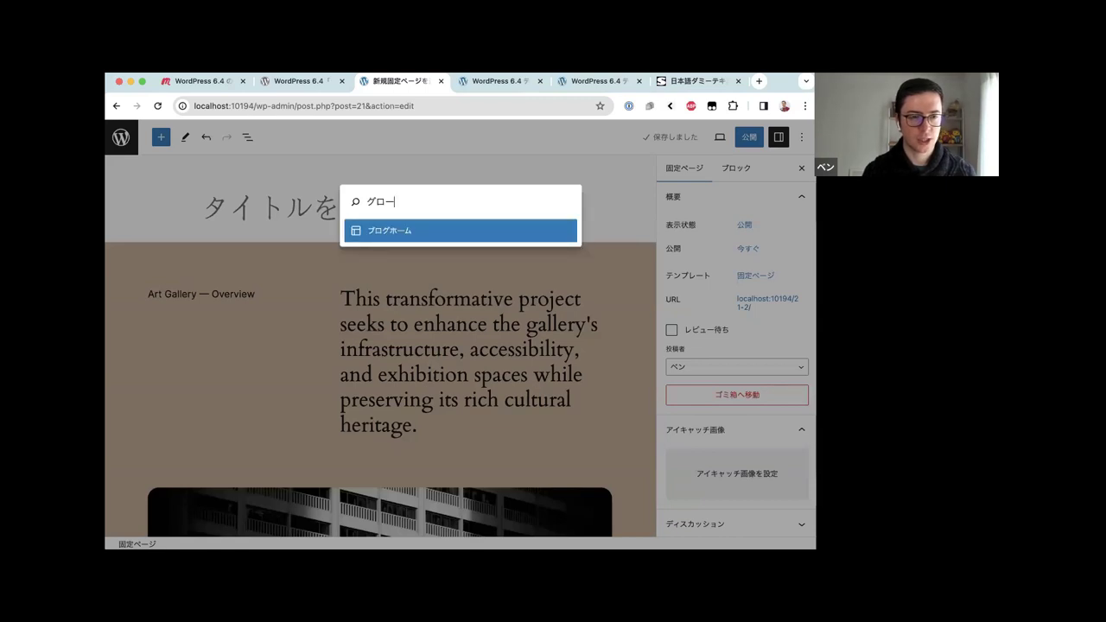
pyautogui.press('Return')
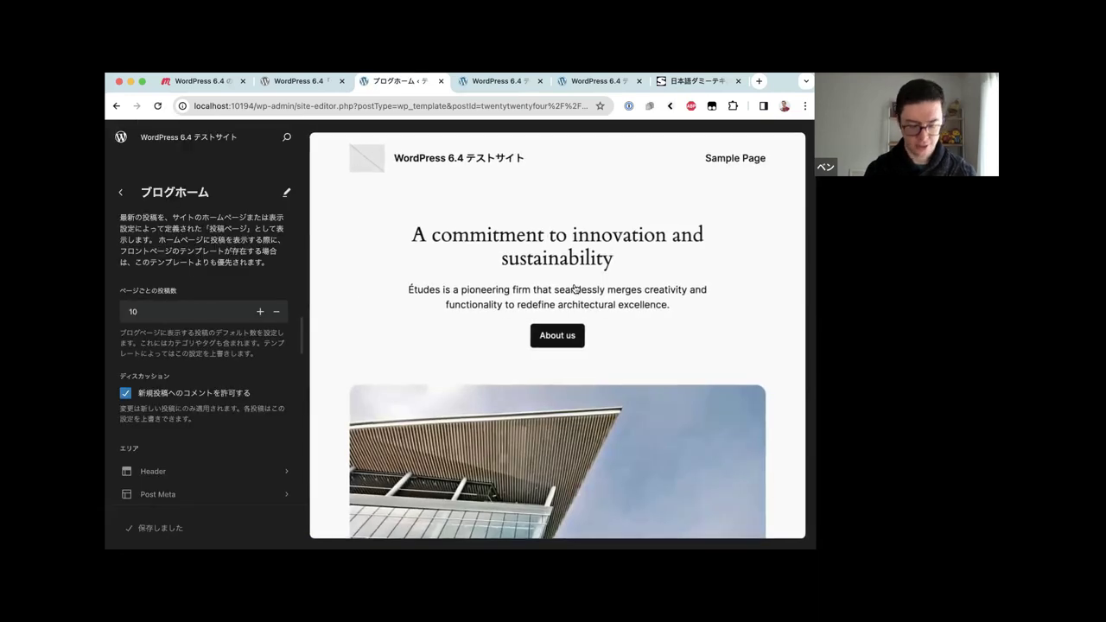
# Go to the site's スタイル settings through the command palette
pyautogui.press('super+k')
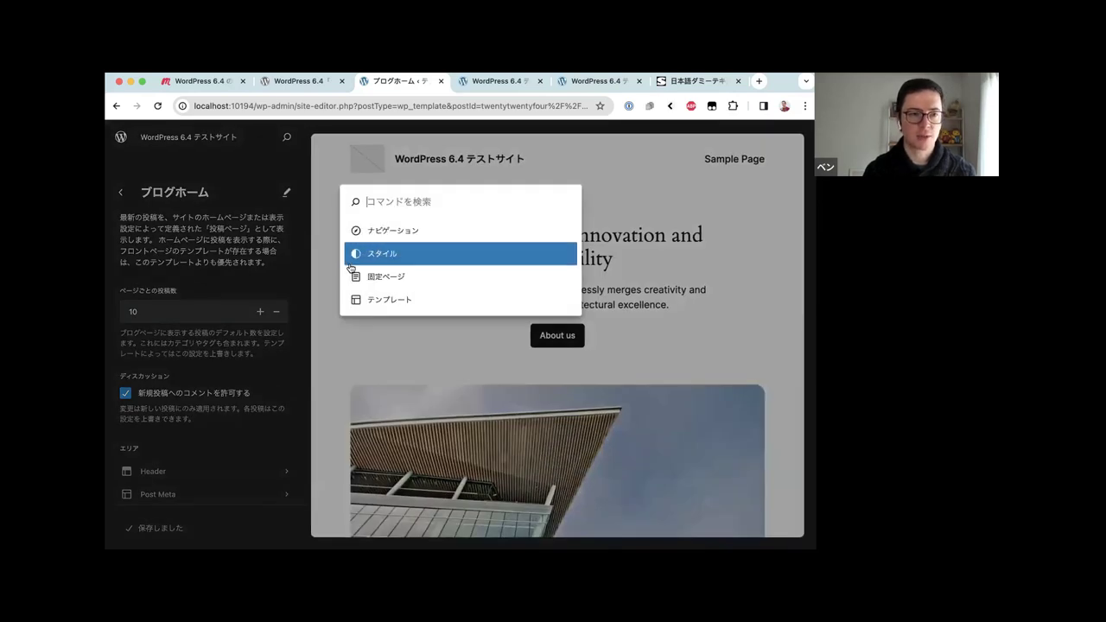
pyautogui.click(320, 250)
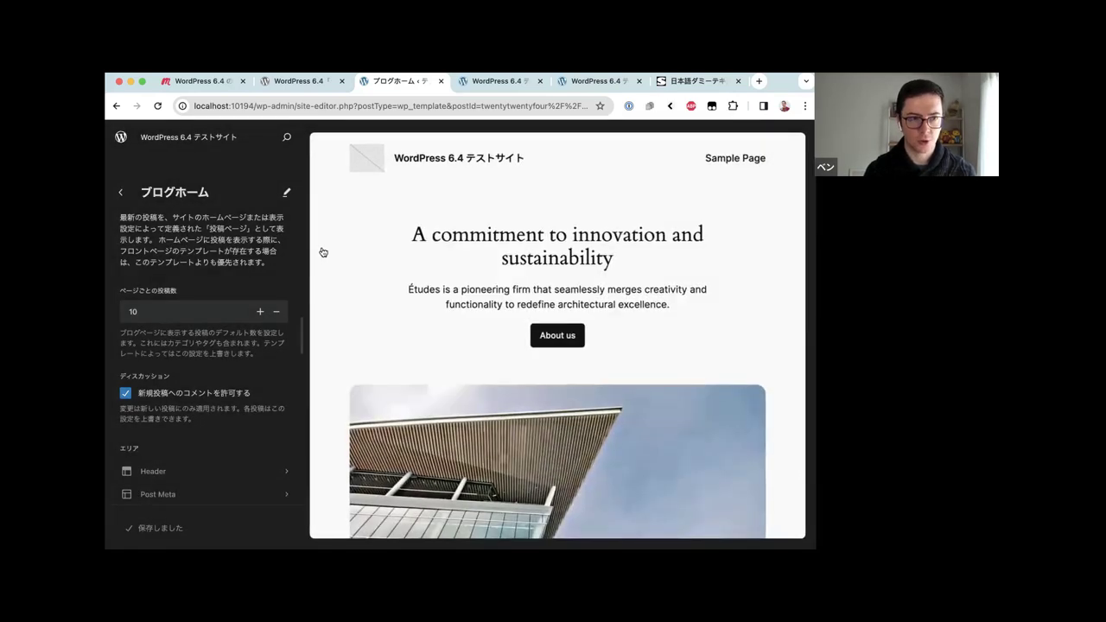
pyautogui.press('super+k')
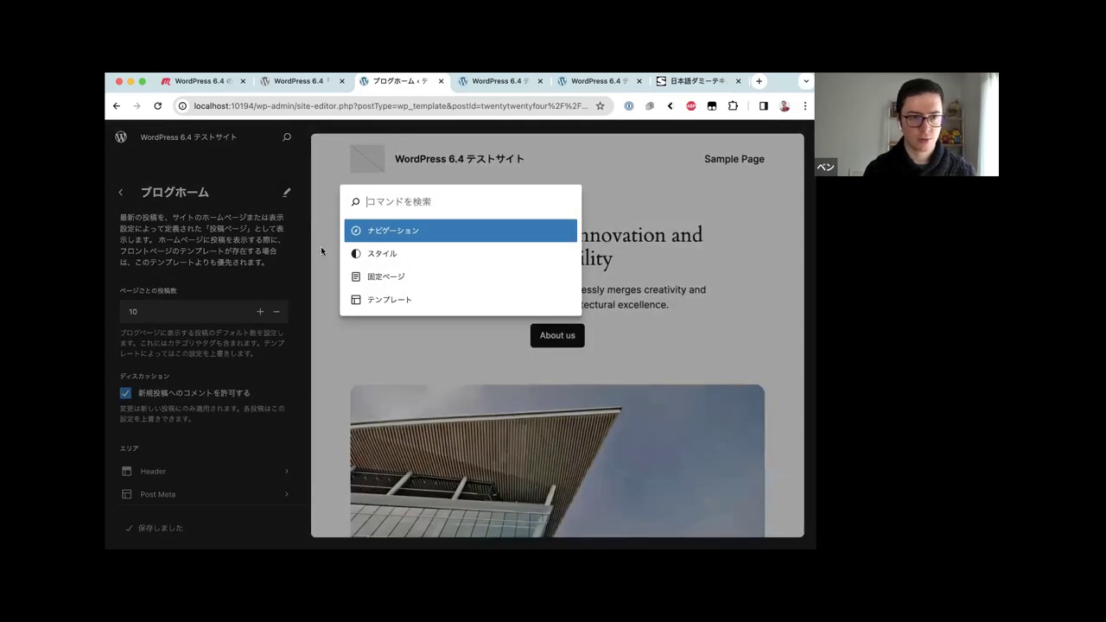
pyautogui.press('Down')
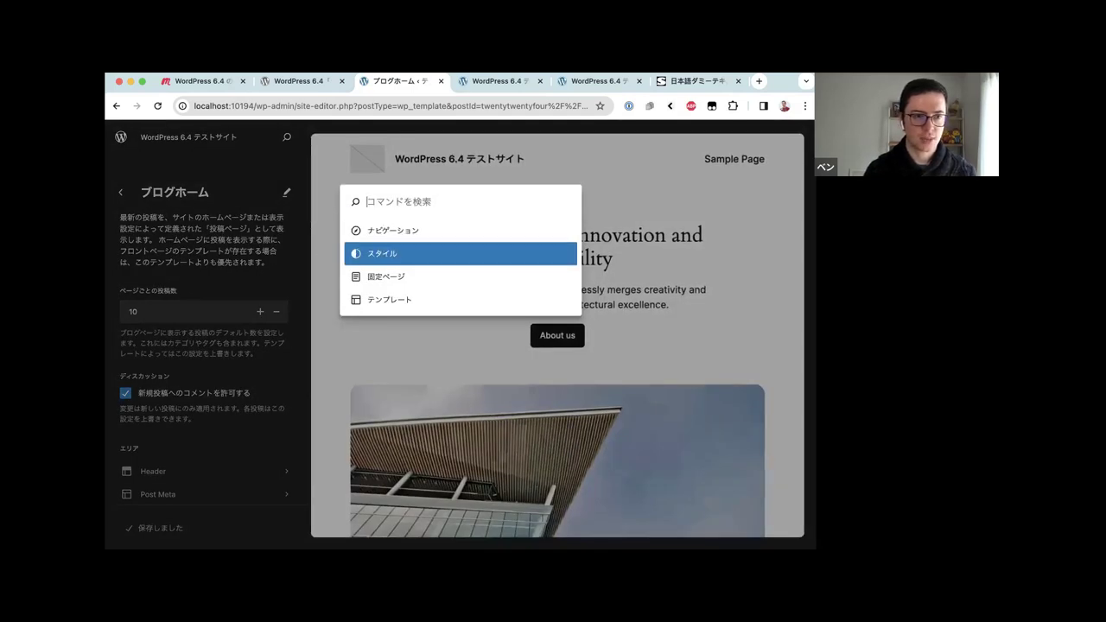
pyautogui.press('Return')
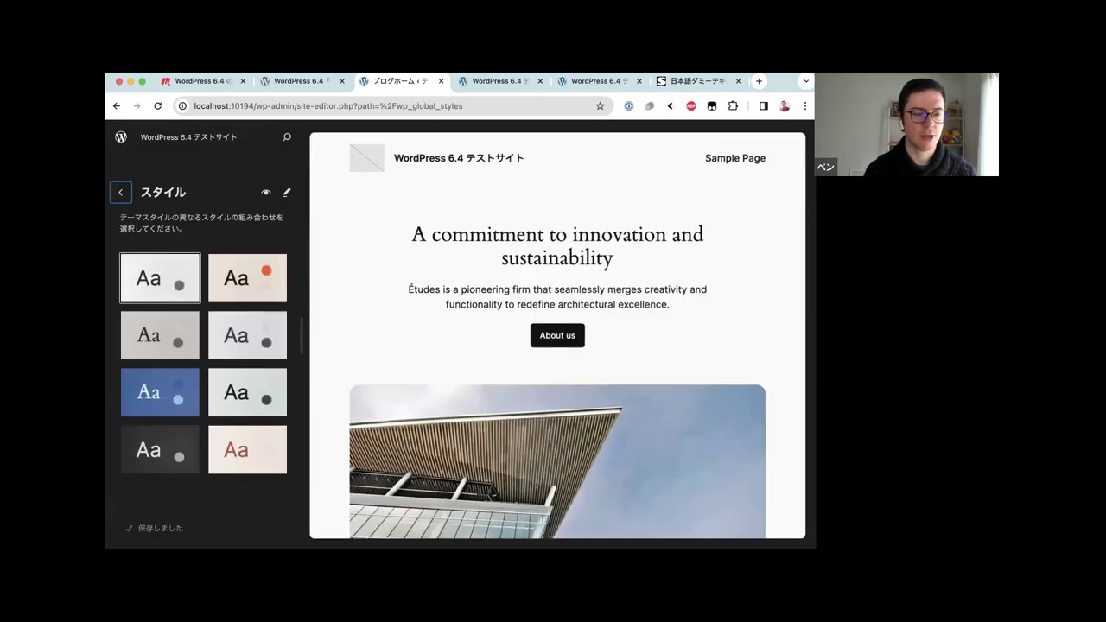
# Try the Ember, Fossil, light grey, Mint and blue style variations in turn, and apply the Onyx variation
pyautogui.click(247, 278)
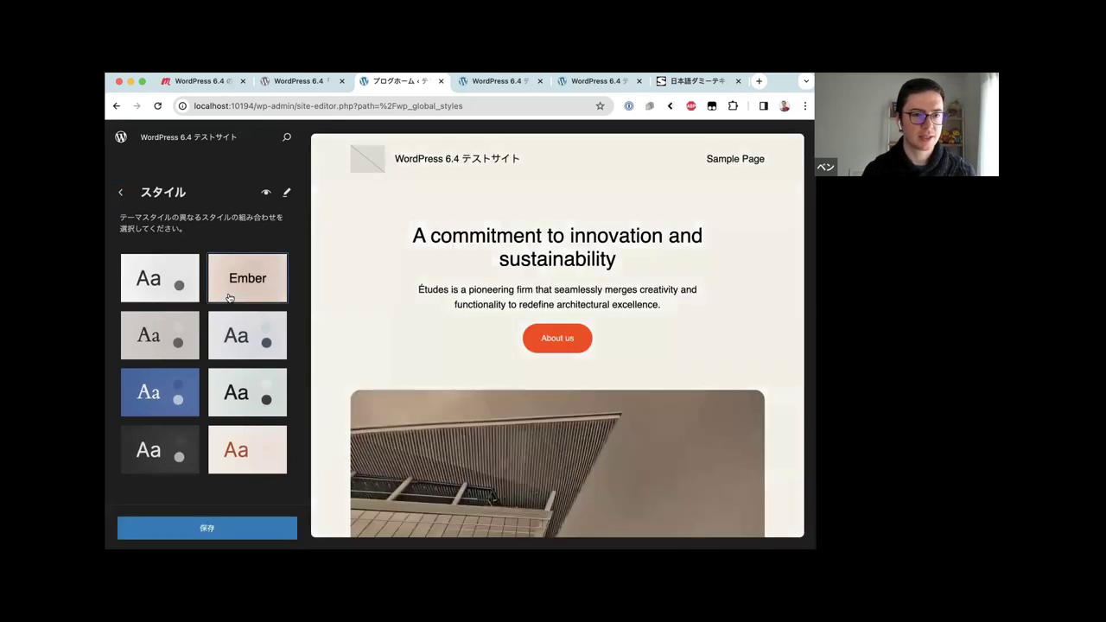
pyautogui.click(168, 335)
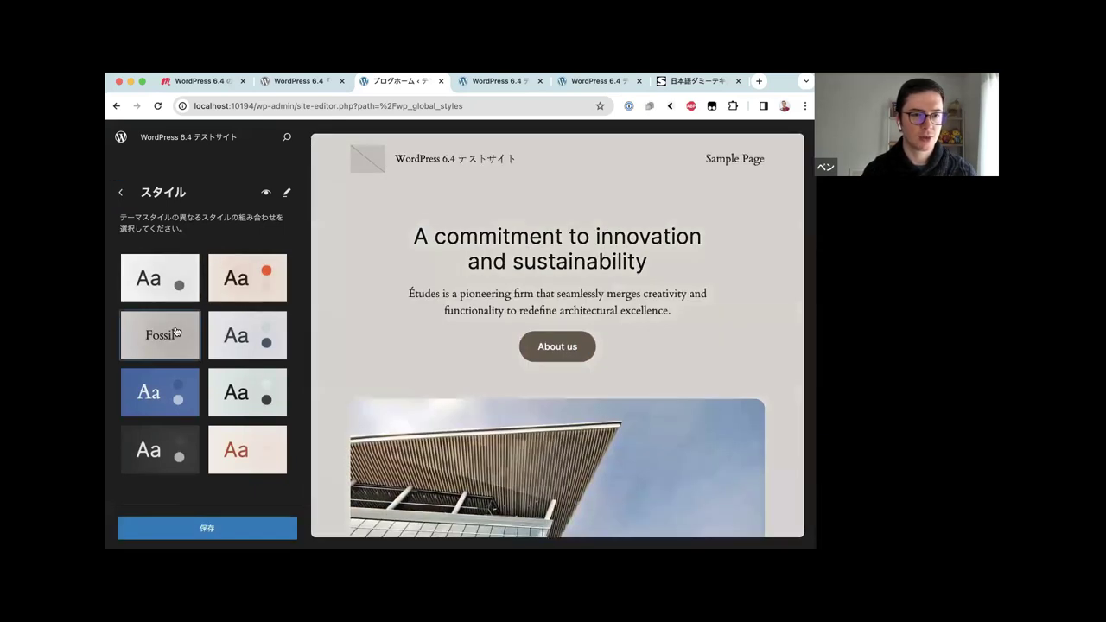
pyautogui.click(232, 347)
pyautogui.click(223, 386)
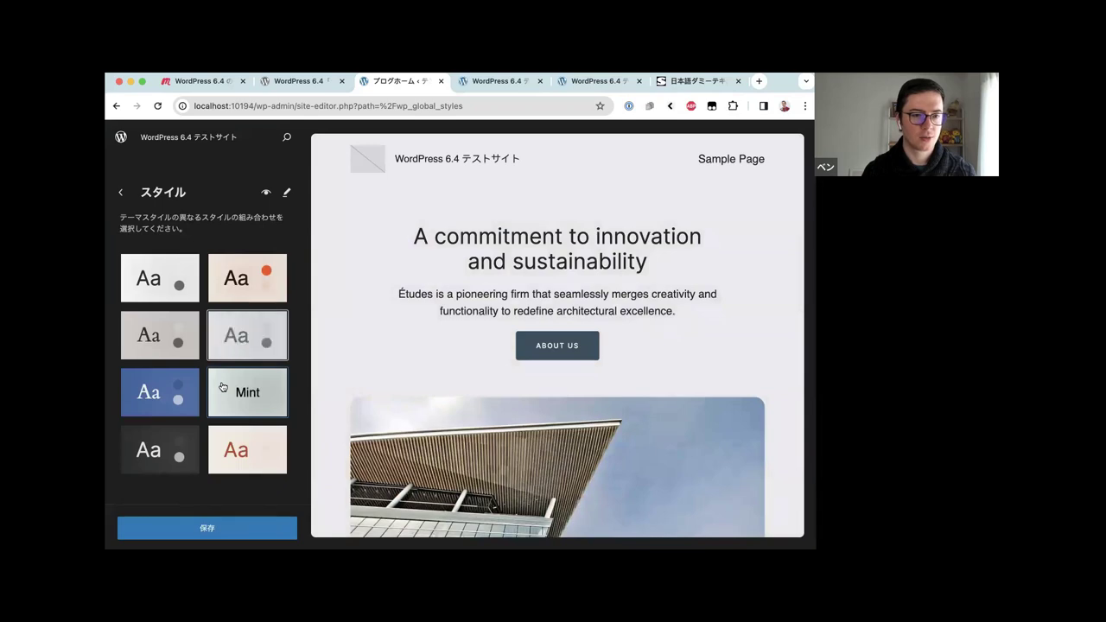
pyautogui.scroll(-5, 401, 351)
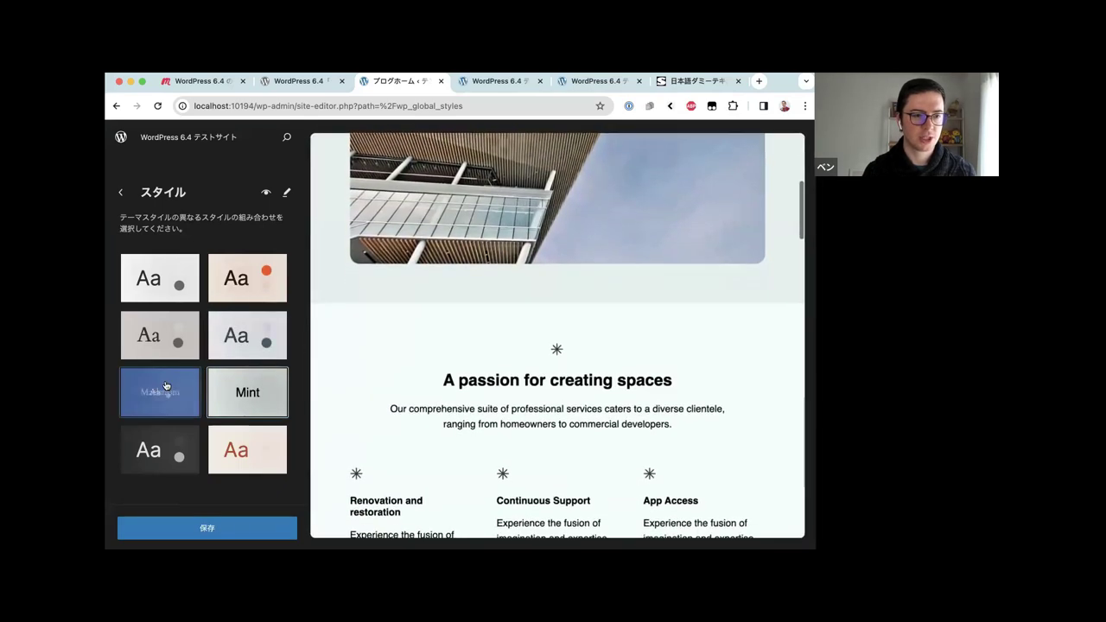
pyautogui.click(164, 388)
pyautogui.click(160, 445)
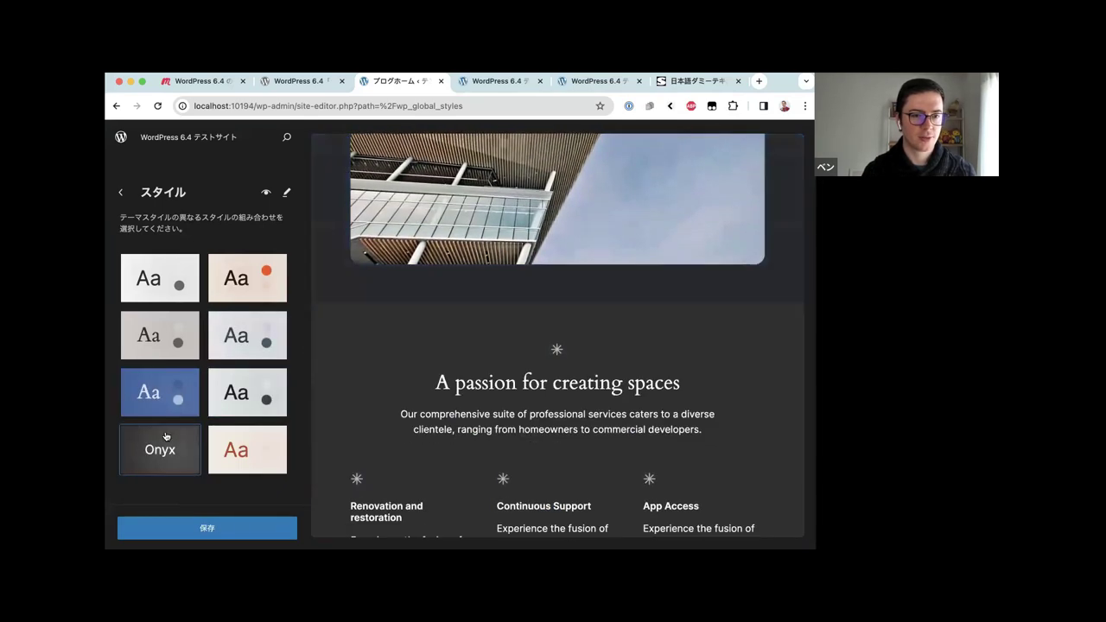
# Preview the Rust style variation on the page and set the site back to the デフォルト style variation
pyautogui.click(255, 448)
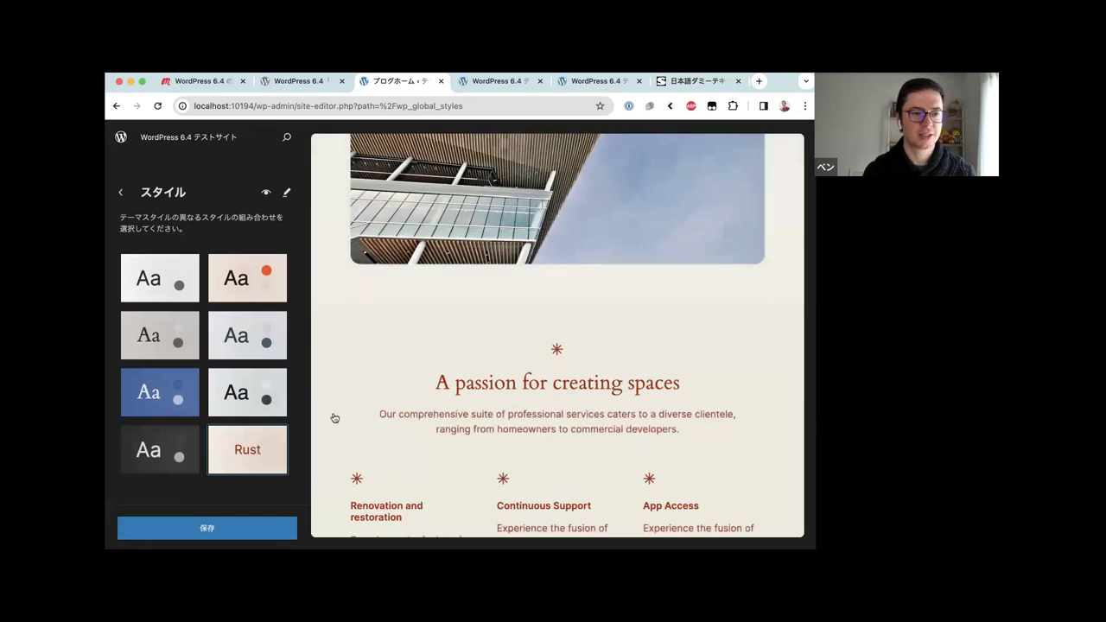
pyautogui.scroll(1, 376, 416)
pyautogui.scroll(5, 376, 415)
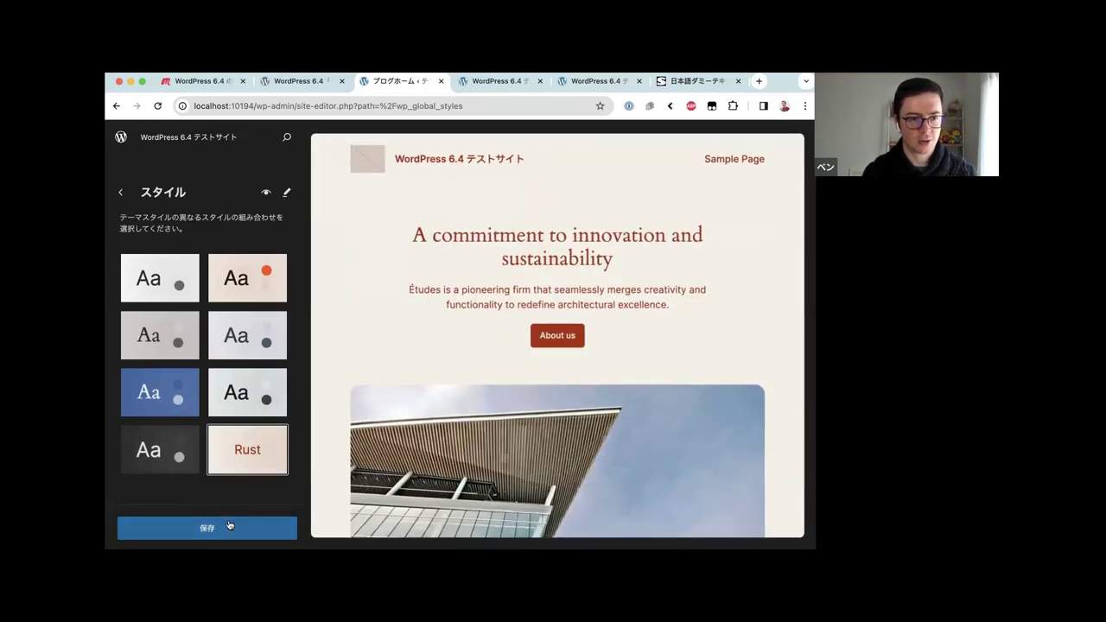
pyautogui.click(171, 264)
# Search the command palette for "medi" and for メデ, clear the search and close the palette
pyautogui.press('super+k')
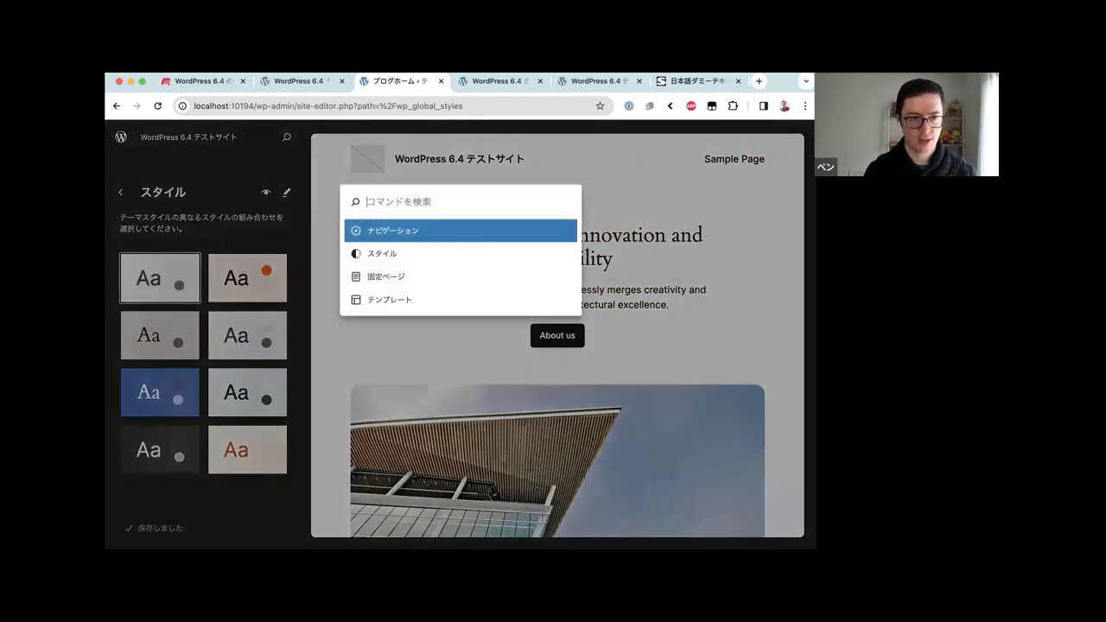
pyautogui.write('medi')
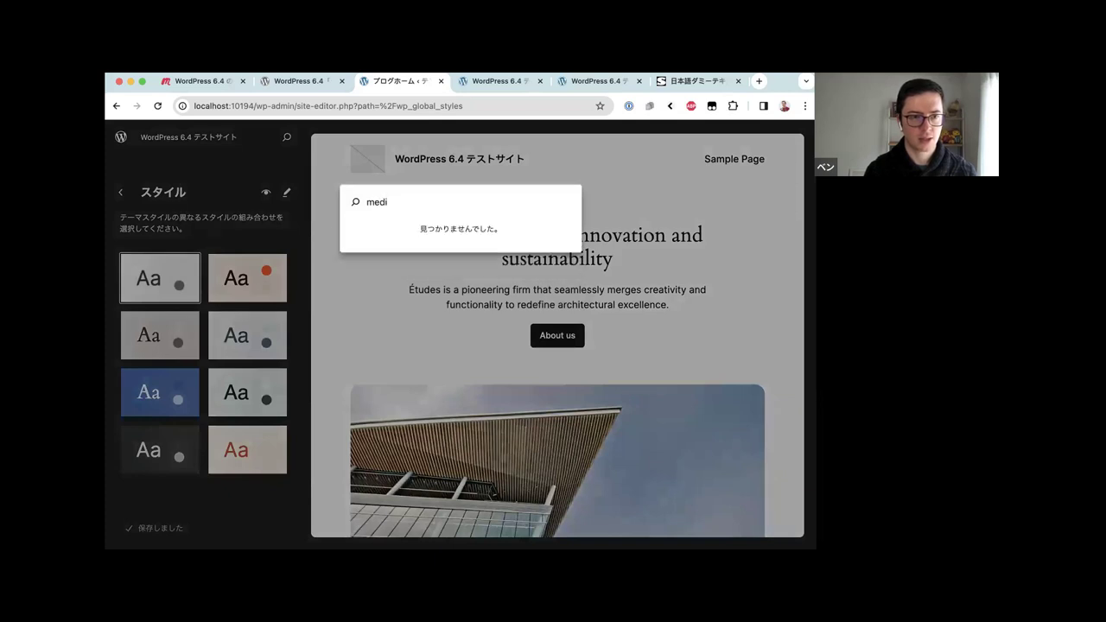
pyautogui.press('BackSpace')
pyautogui.press('BackSpace')
pyautogui.press('BackSpace')
pyautogui.press('BackSpace')
pyautogui.write('media')
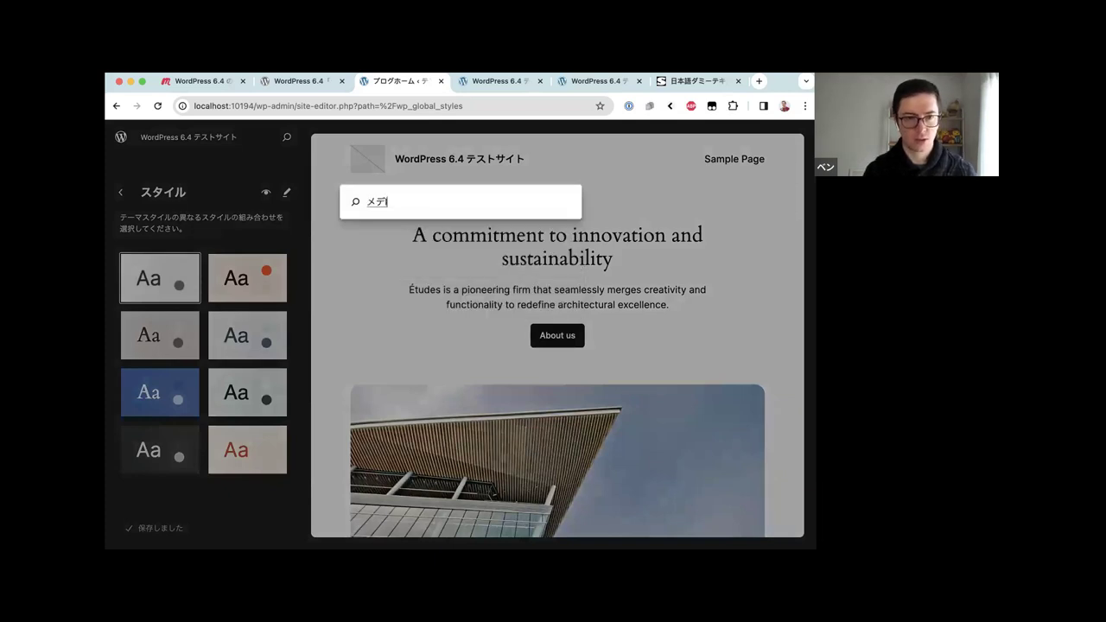
pyautogui.press('Return')
pyautogui.press('BackSpace')
pyautogui.press('BackSpace')
pyautogui.press('BackSpace')
pyautogui.press('BackSpace')
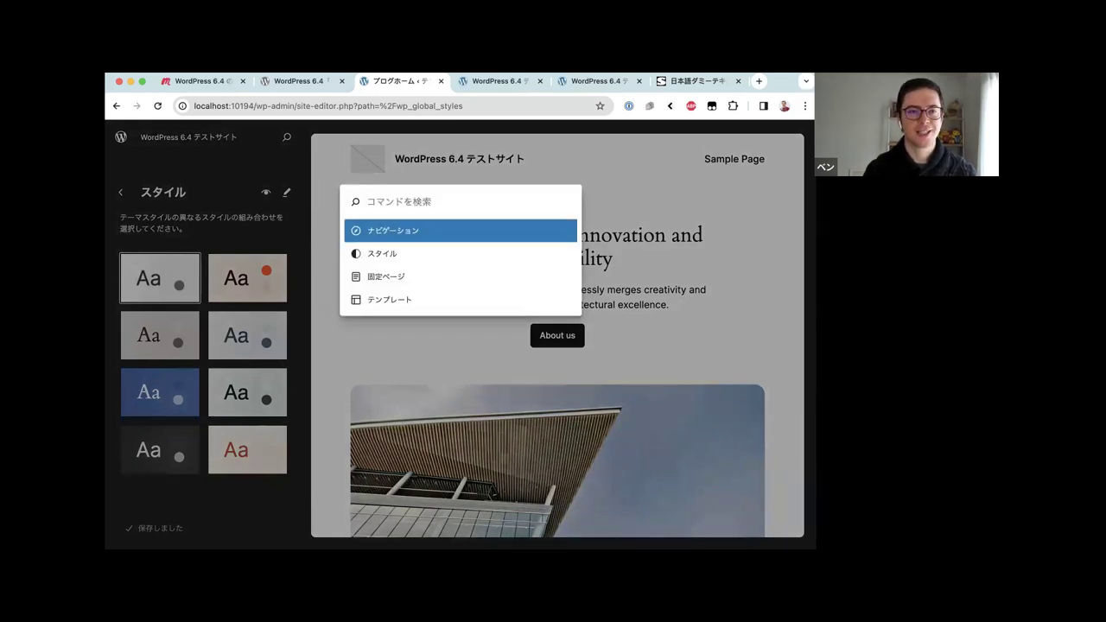
pyautogui.press('Escape')
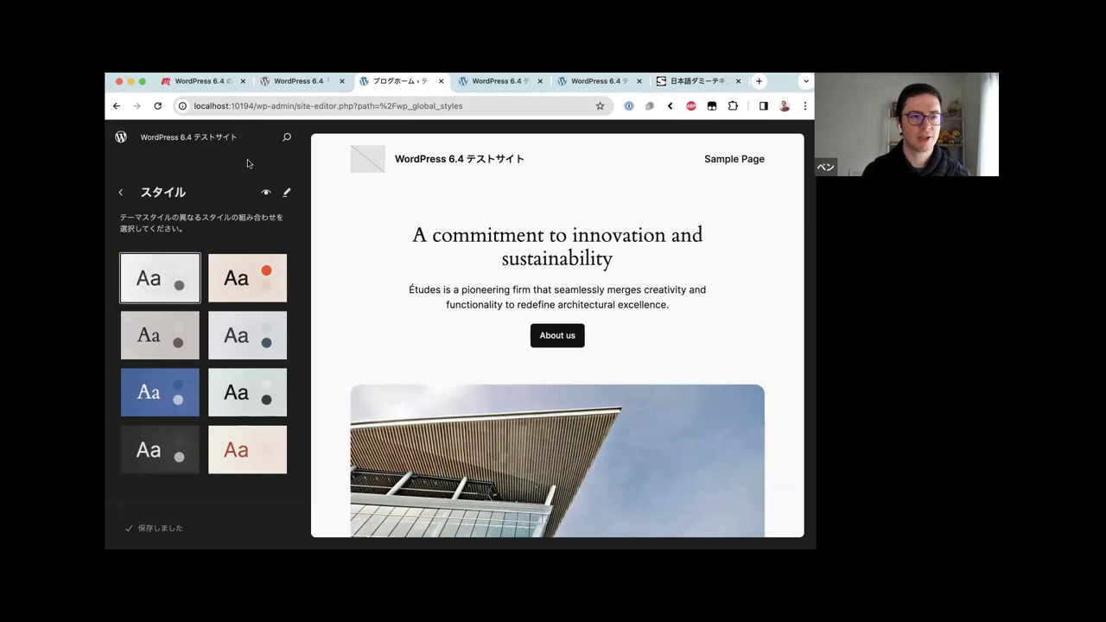
# Switch to the WordPress 6.4 release article and read the section パターンのカテゴリー分けと絞り込み
pyautogui.hotkey('ctrl', 'shift', 'Tab')
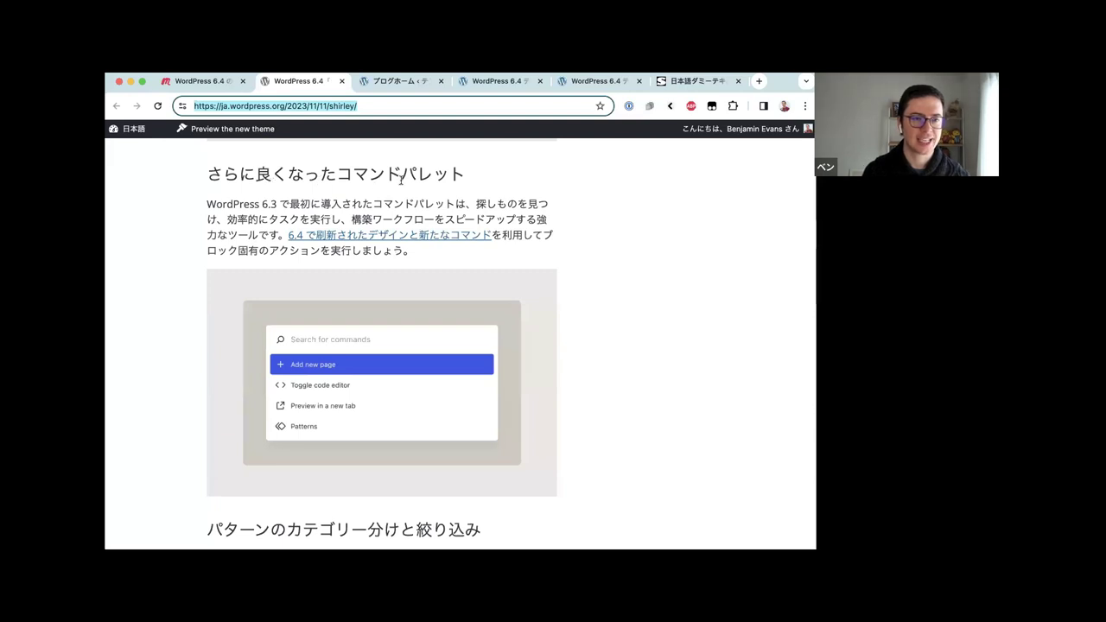
pyautogui.scroll(-2, 274, 239)
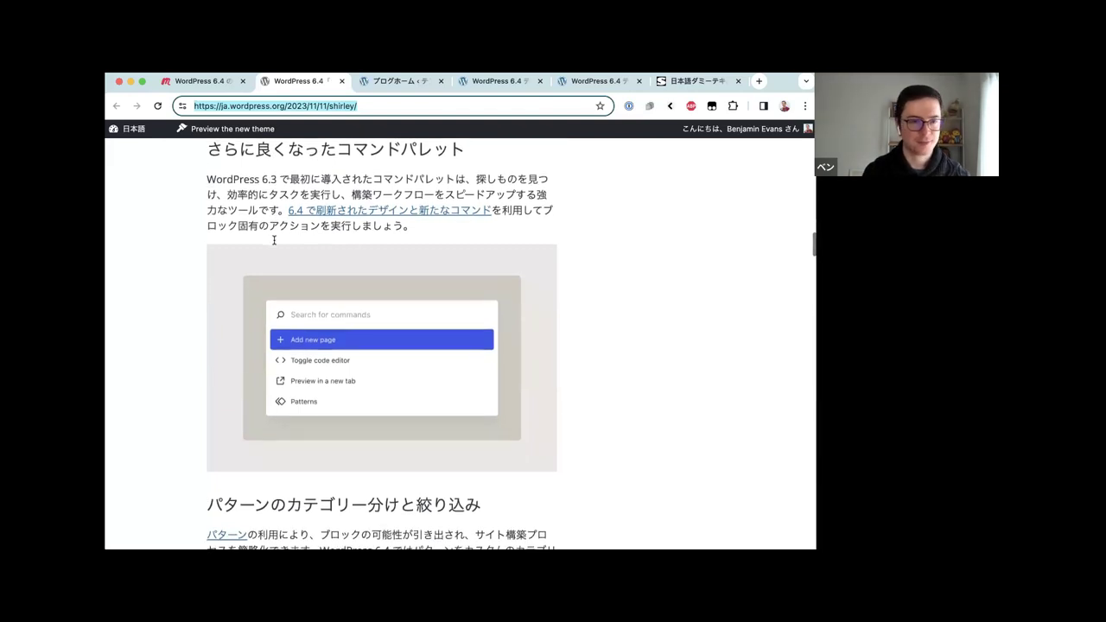
pyautogui.scroll(-10, 274, 243)
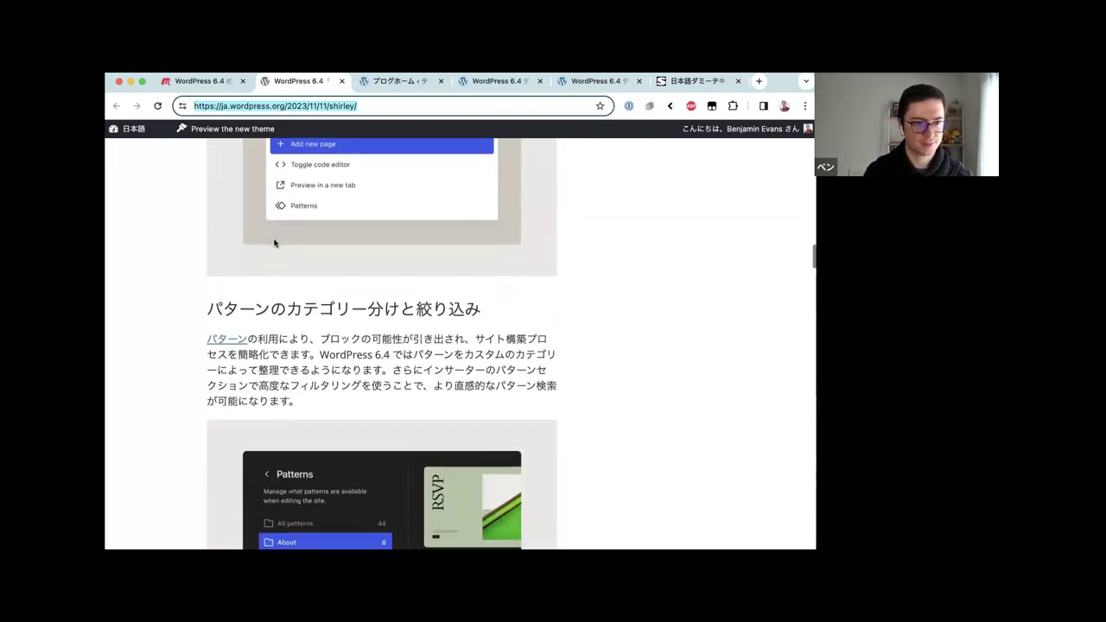
pyautogui.scroll(-1, 274, 240)
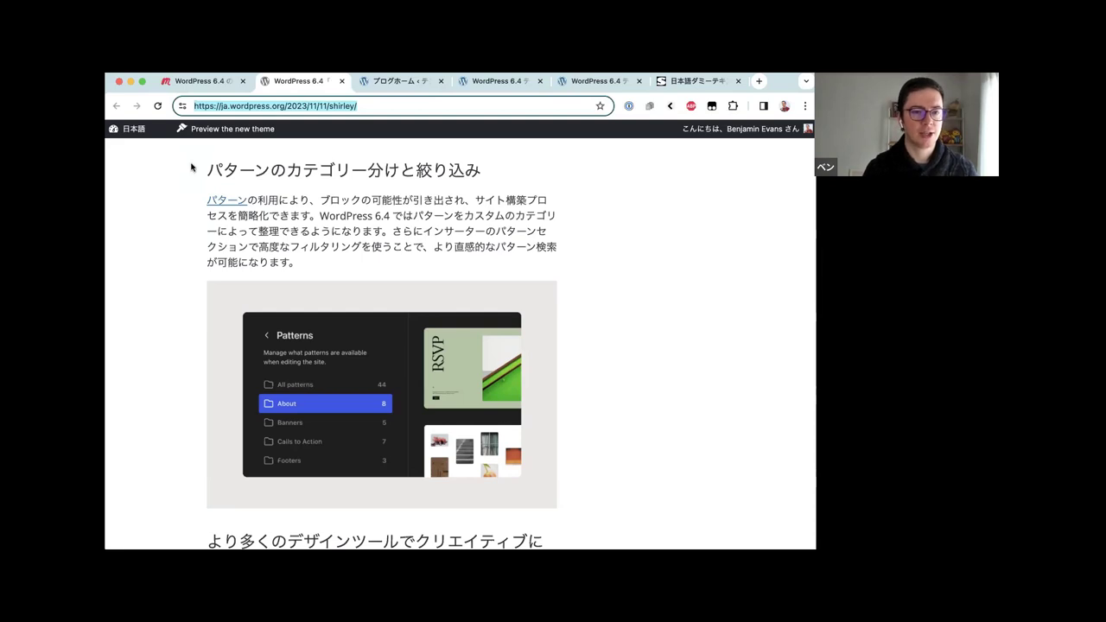
# Return to the site editor and go to the パターン page by searching the command palette for パターン
pyautogui.hotkey('ctrl', 'Tab')
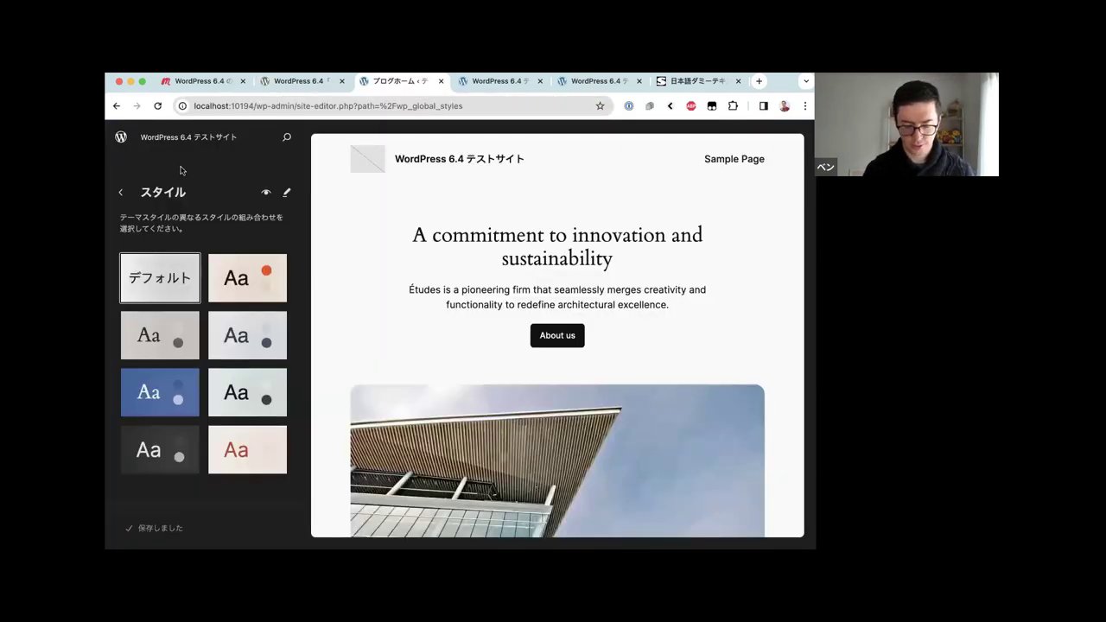
pyautogui.press('super+k')
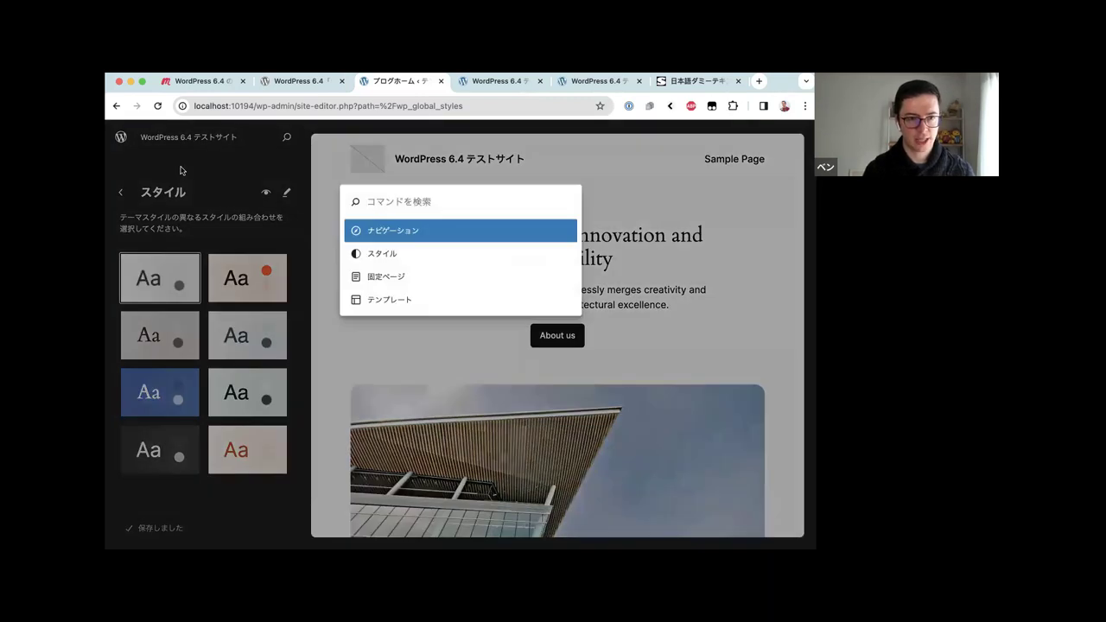
pyautogui.write('パターン')
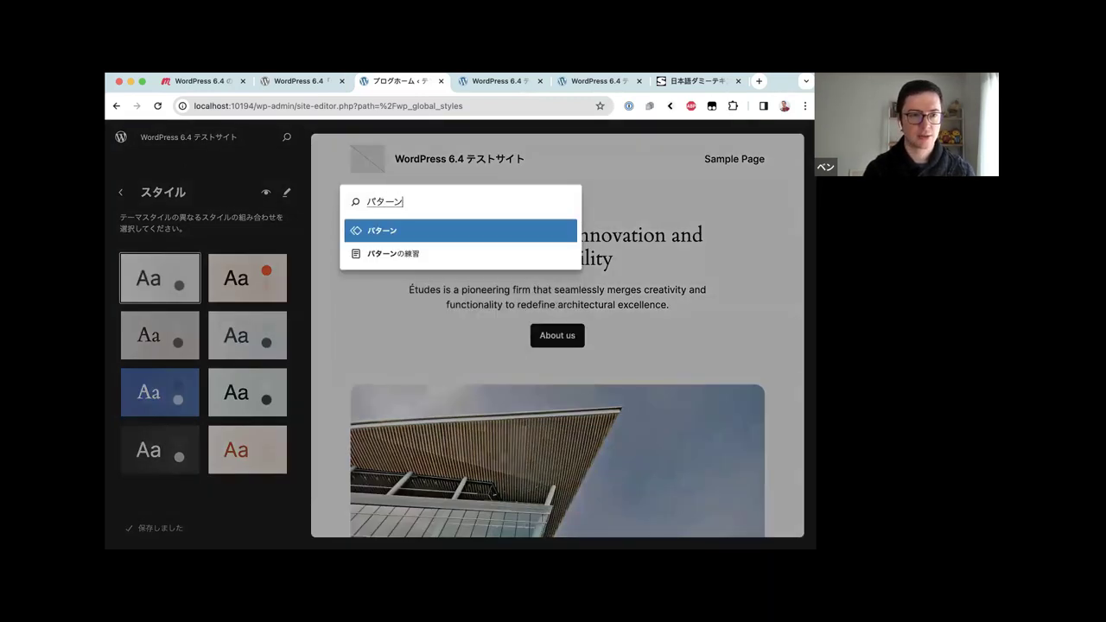
pyautogui.press('Return')
pyautogui.press('Return')
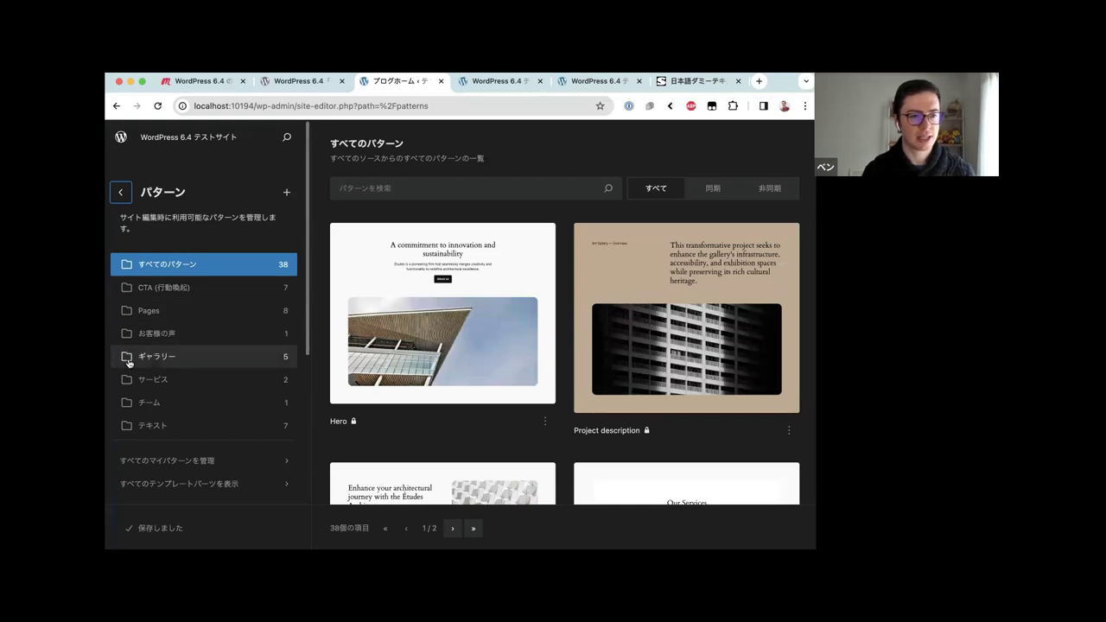
# Browse the CTA (行動喚起), お客様の声 and ギャラリー pattern categories and visit the すべてのマイパターンを管理 page before returning
pyautogui.click(186, 267)
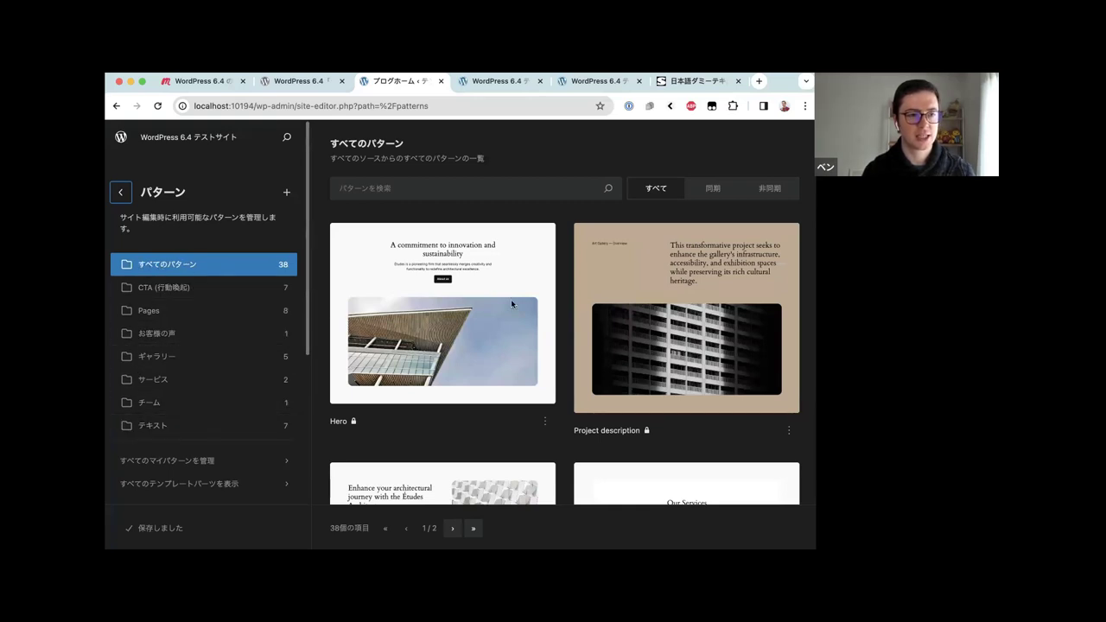
pyautogui.click(166, 288)
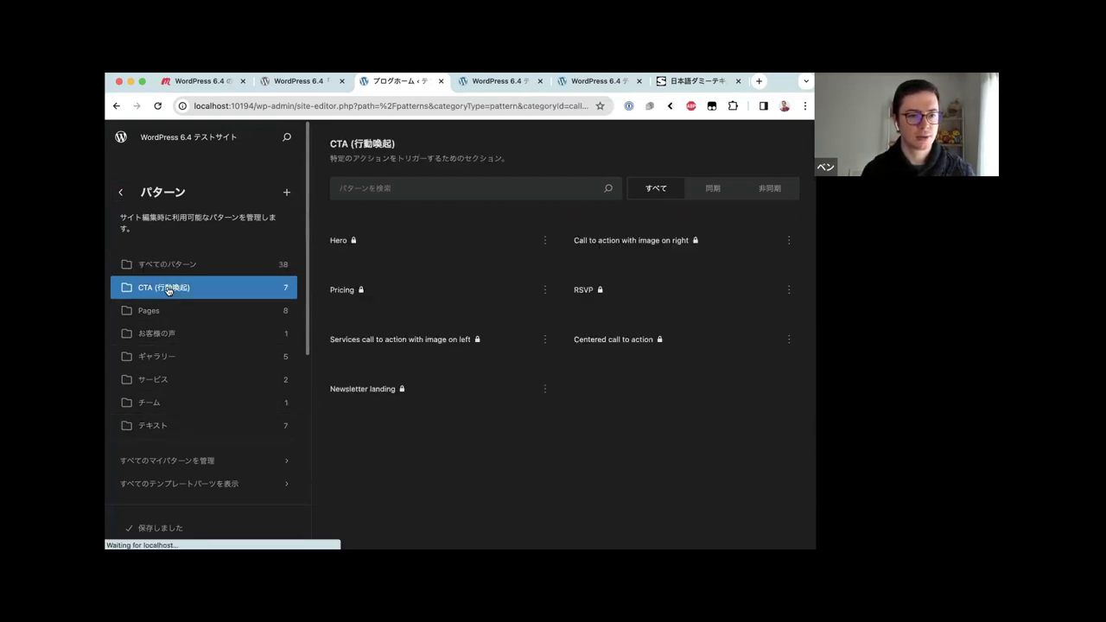
pyautogui.click(163, 333)
pyautogui.click(158, 362)
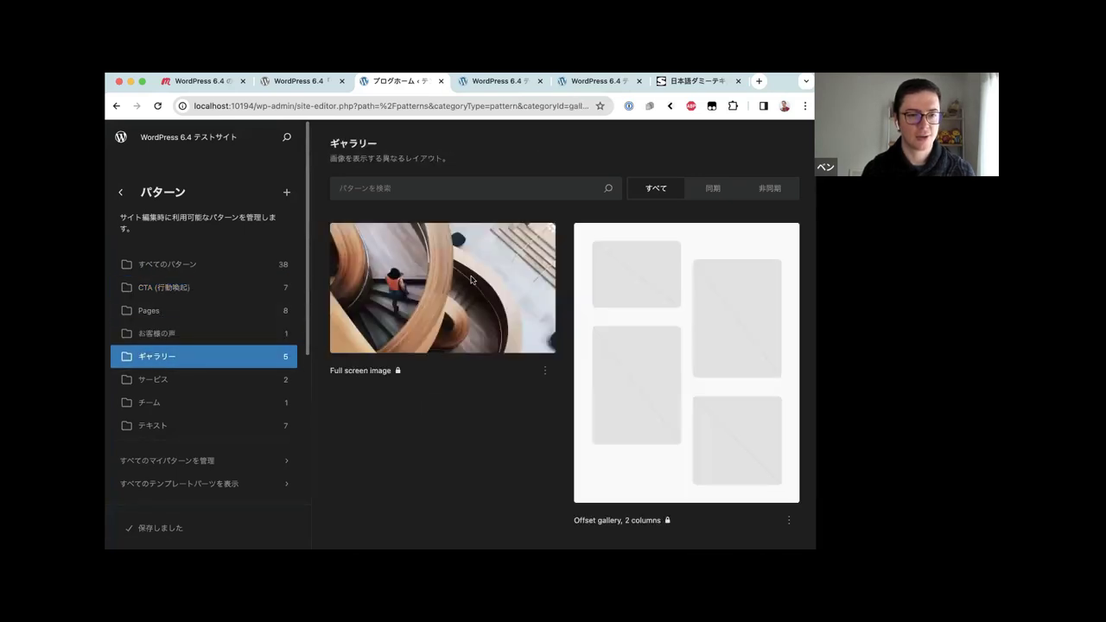
pyautogui.scroll(-3, 472, 280)
pyautogui.scroll(-10, 472, 280)
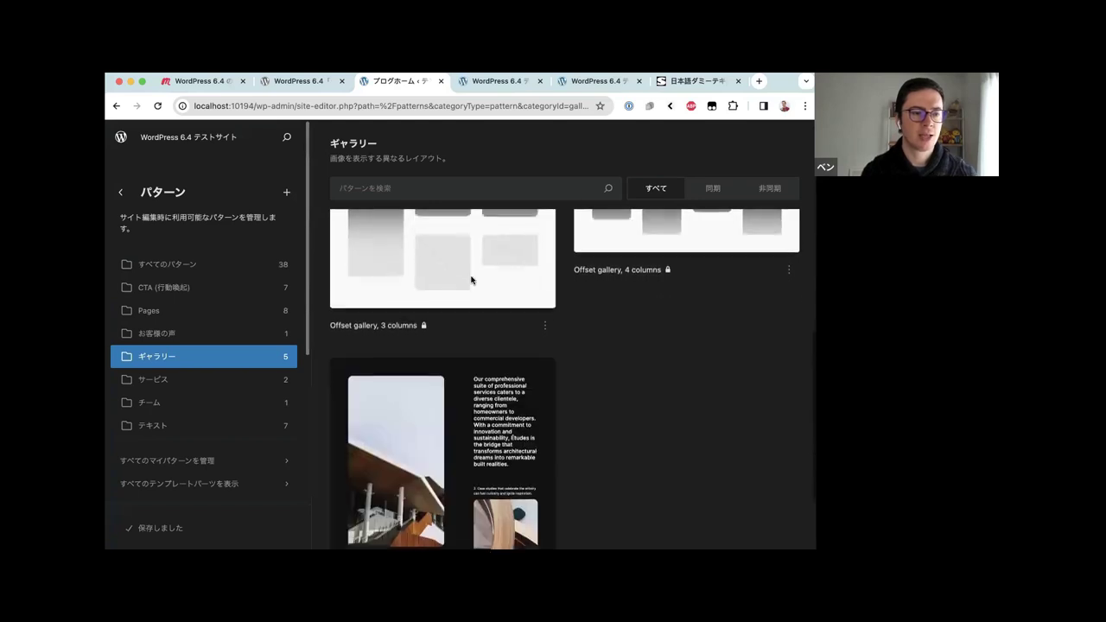
pyautogui.scroll(10, 472, 280)
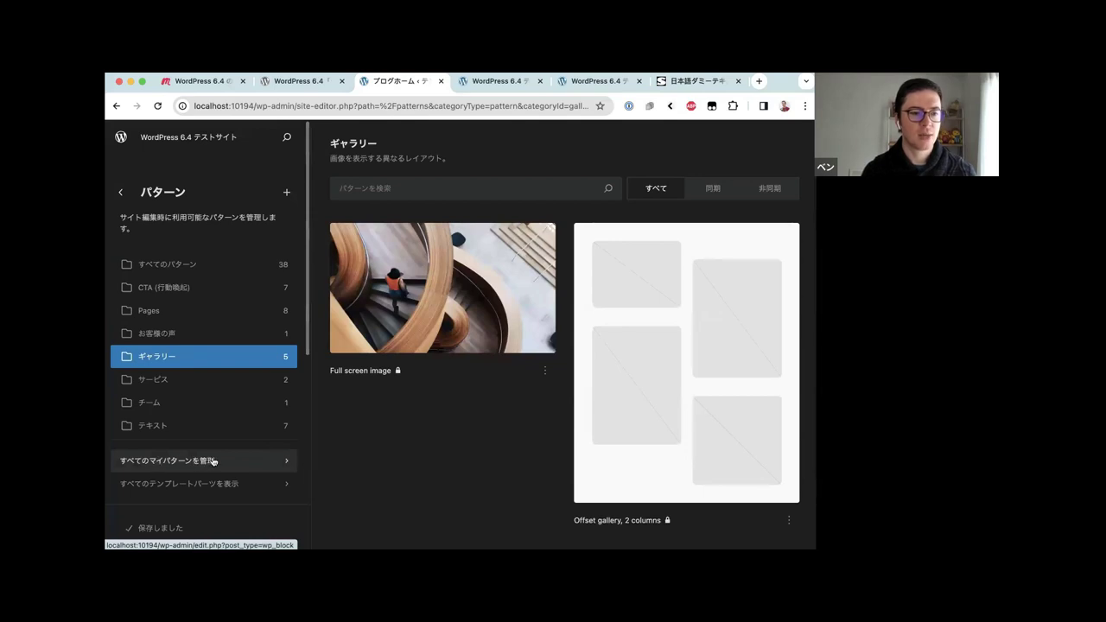
pyautogui.click(209, 461)
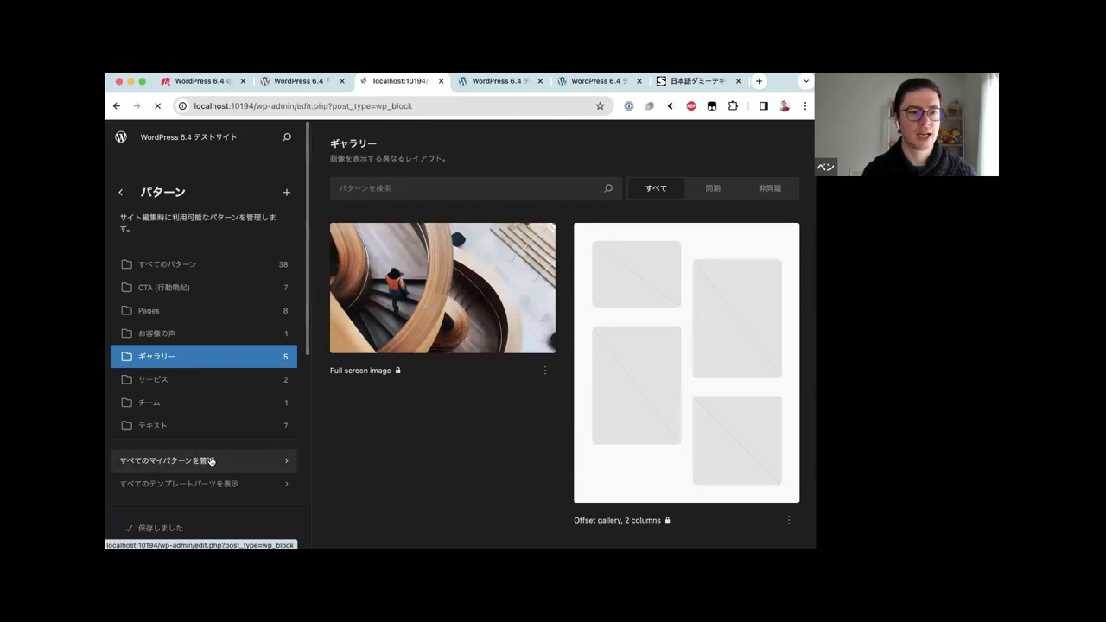
pyautogui.hscroll(-5, 210, 462)
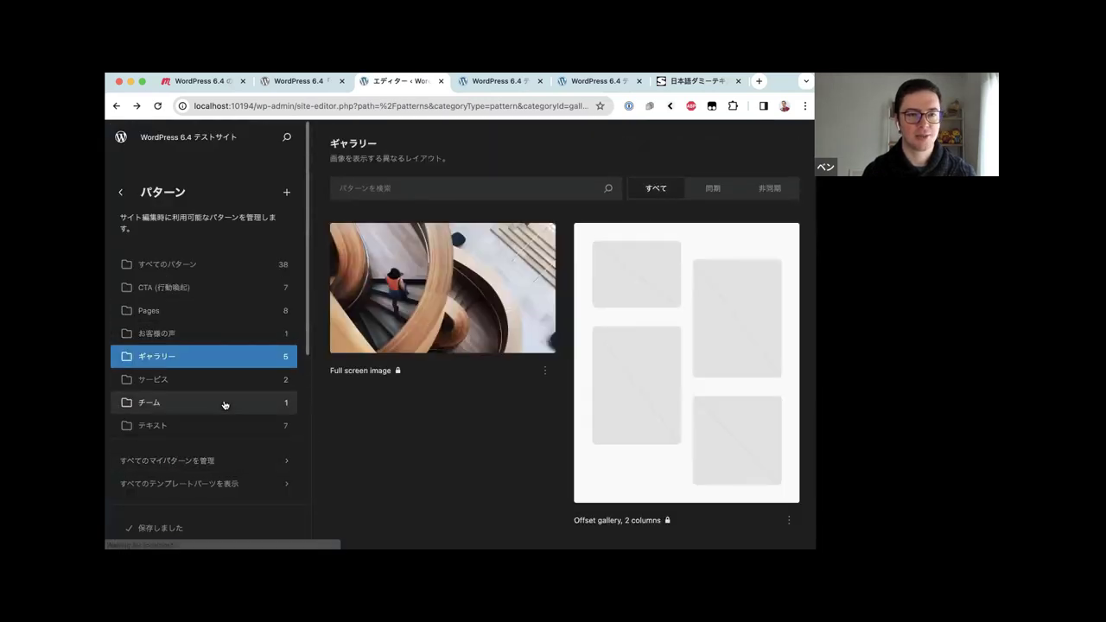
# Start creating a new pattern and name it 練習パターン
pyautogui.click(287, 197)
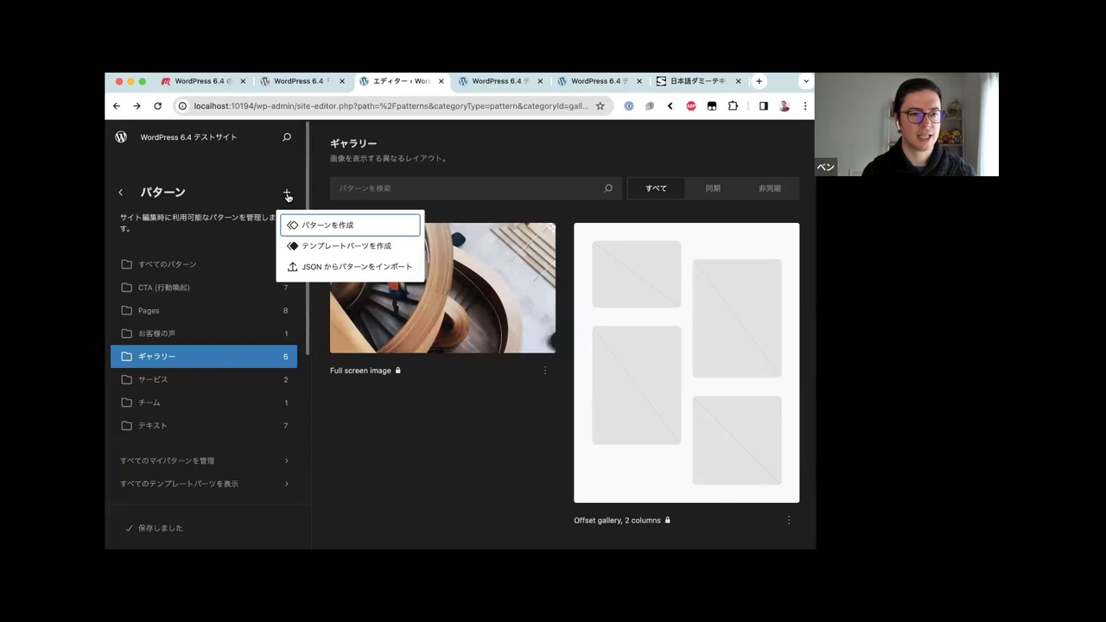
pyautogui.click(341, 228)
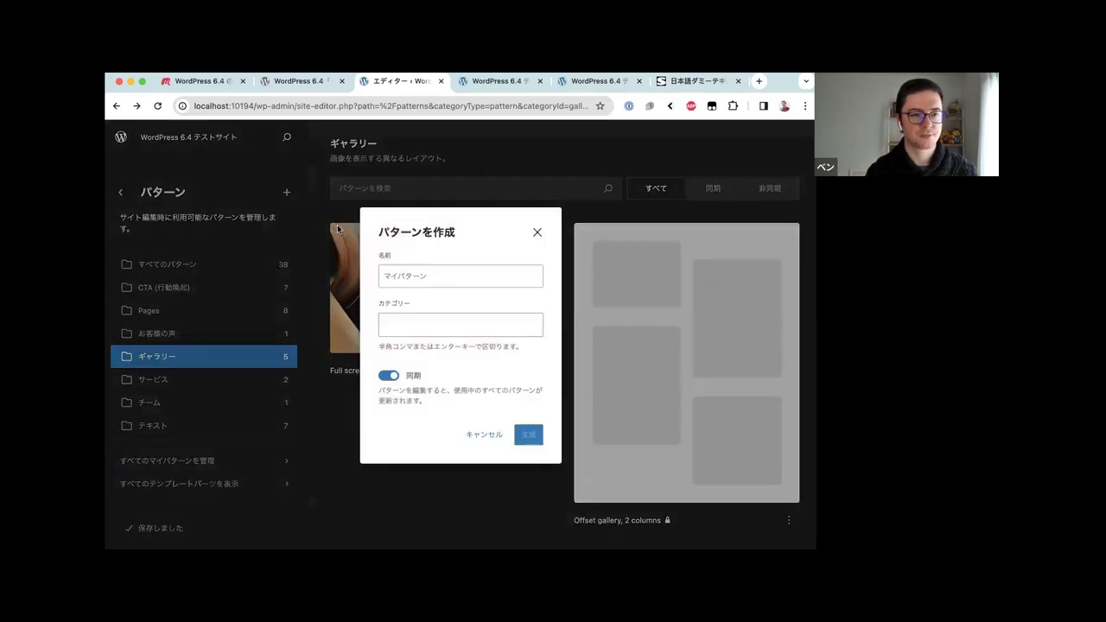
pyautogui.click(434, 272)
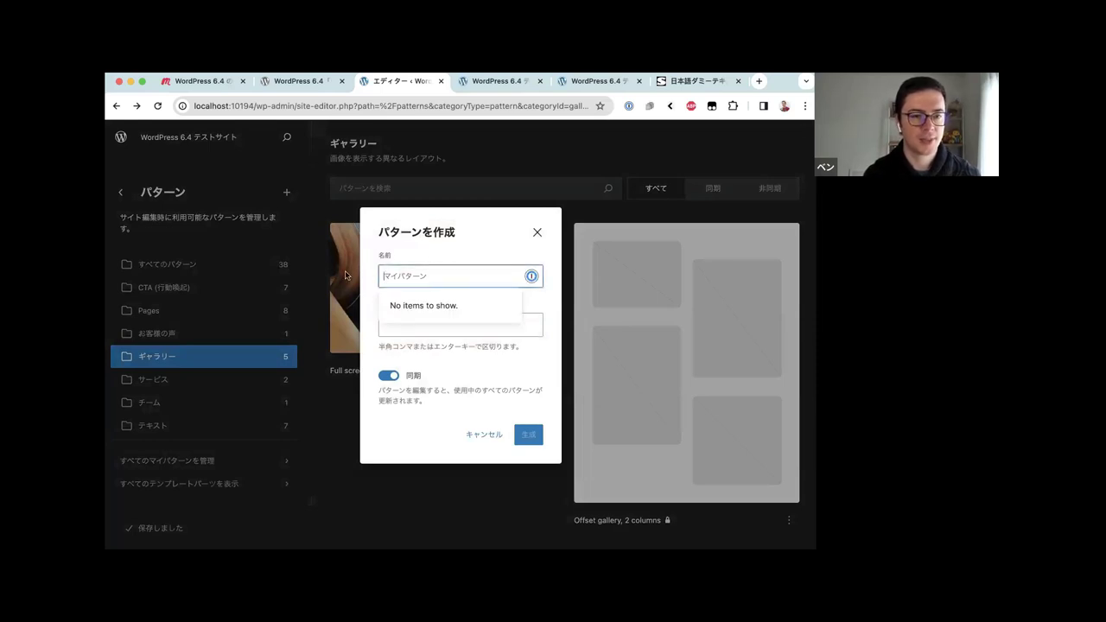
pyautogui.write('pata-n')
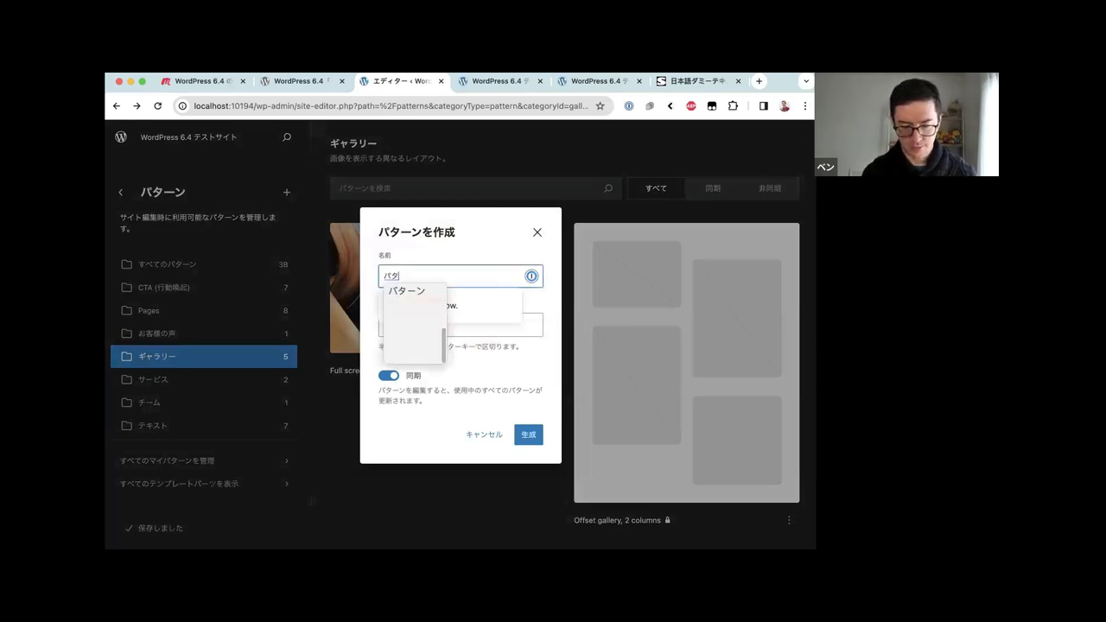
pyautogui.press('Escape')
pyautogui.write('renshuu')
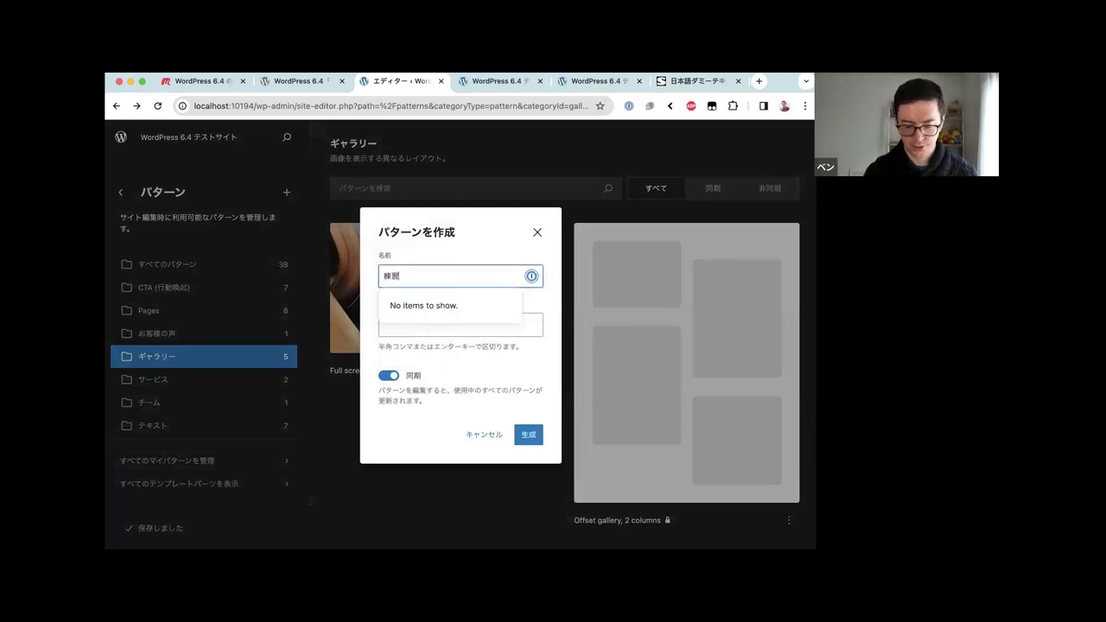
pyautogui.write('pata-n')
pyautogui.press('Return')
pyautogui.press('Tab')
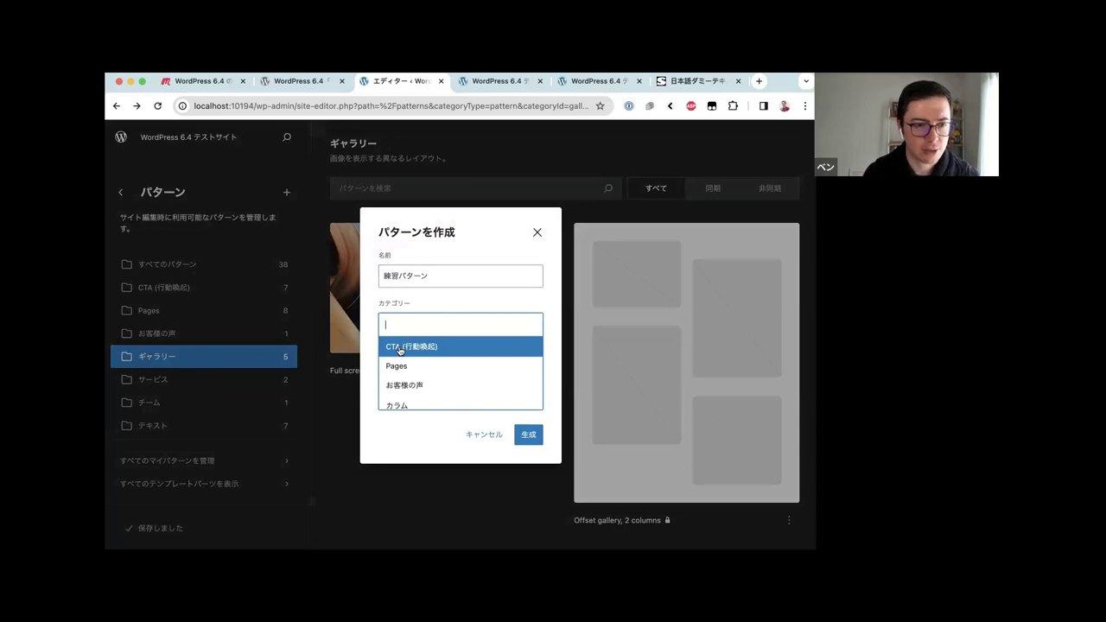
# Look through the existing categories, assign the new pattern the custom category オリジナル, and turn off its 同期 option
pyautogui.scroll(-2, 399, 350)
pyautogui.scroll(-5, 400, 350)
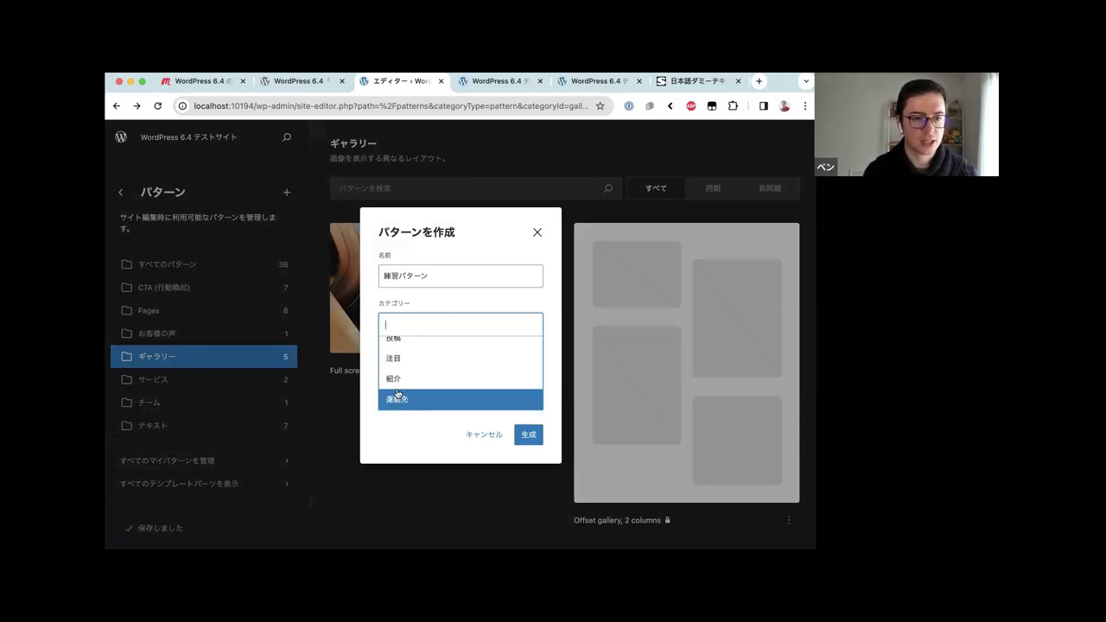
pyautogui.scroll(2, 404, 389)
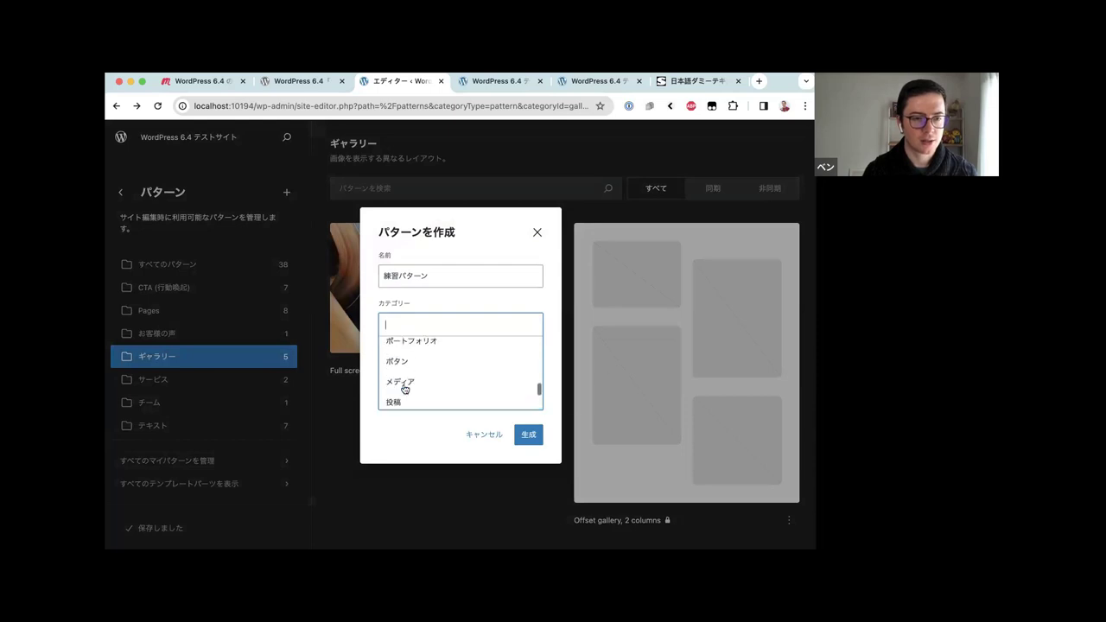
pyautogui.click(405, 448)
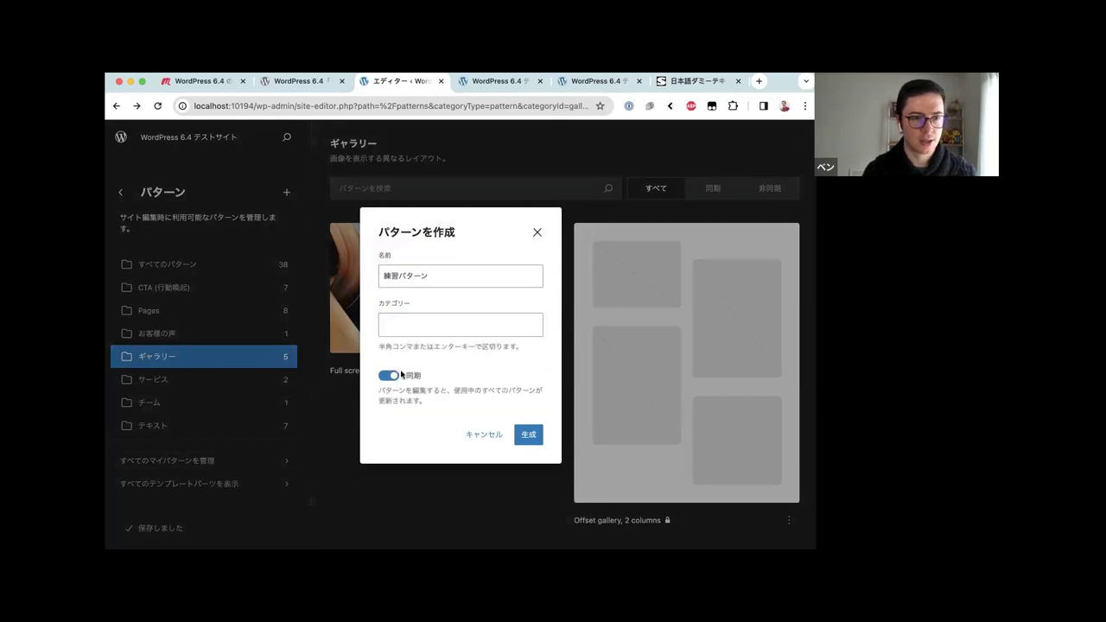
pyautogui.click(401, 323)
pyautogui.click(403, 432)
pyautogui.click(416, 314)
pyautogui.scroll(-5, 422, 356)
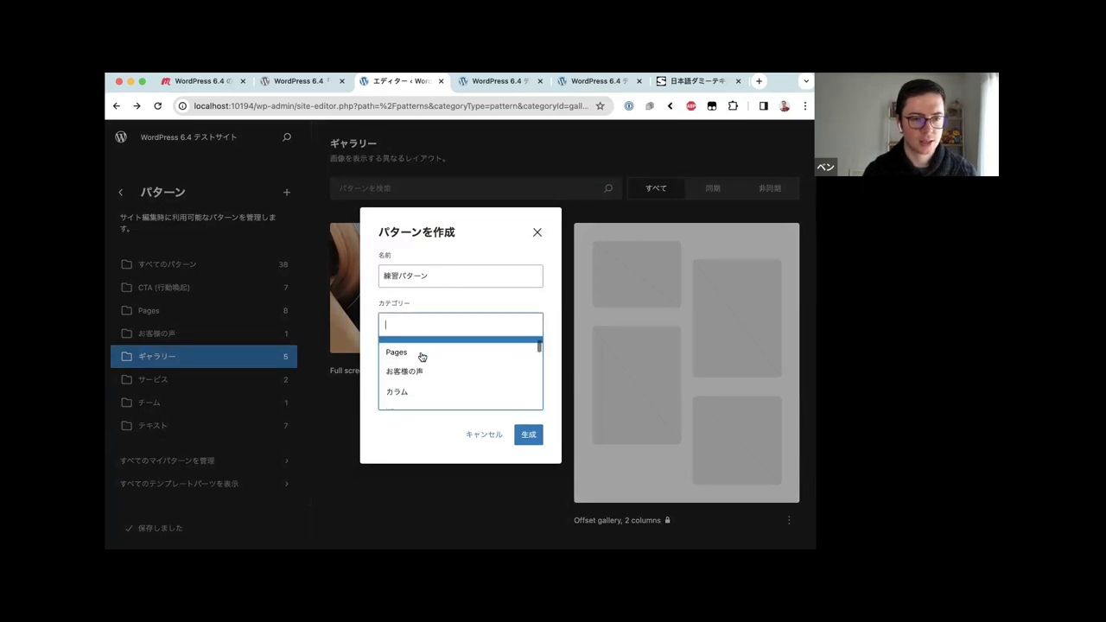
pyautogui.scroll(-6, 421, 356)
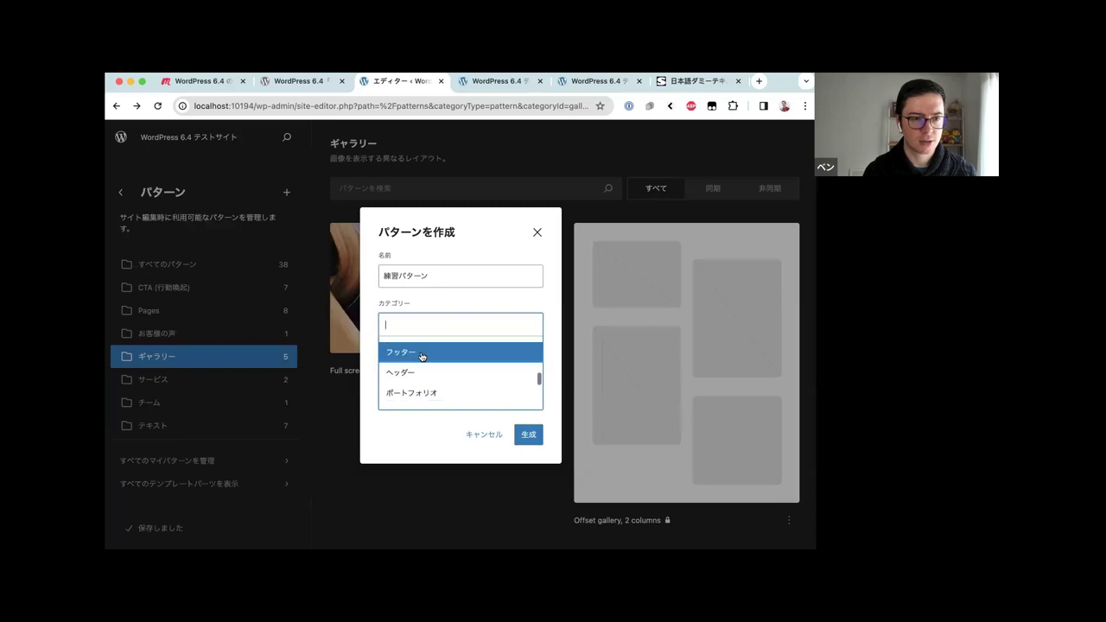
pyautogui.write('オリジナル')
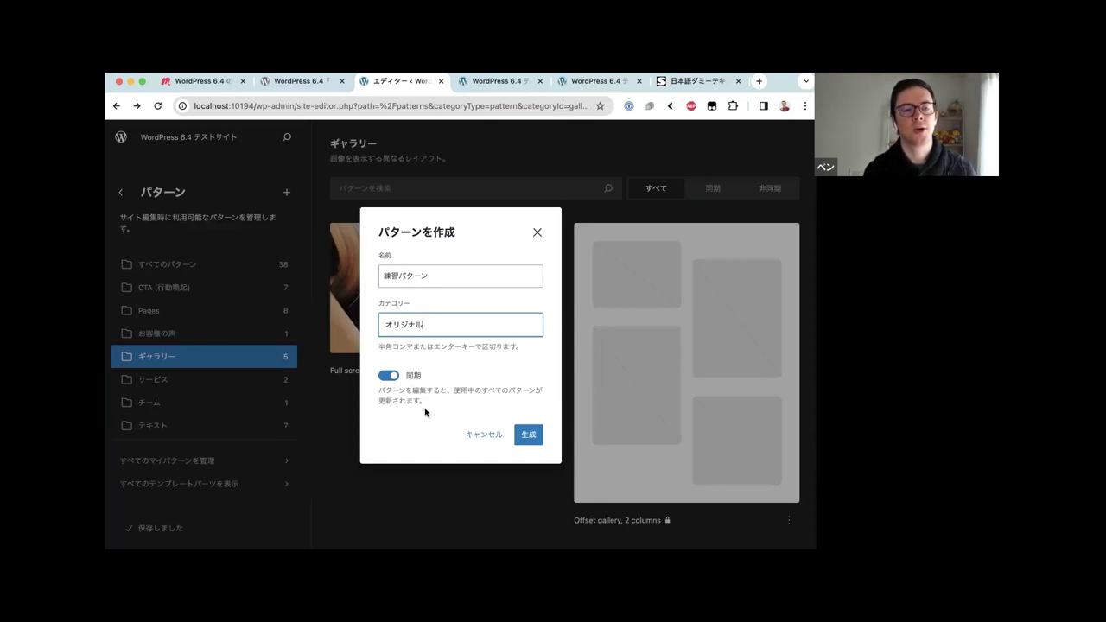
pyautogui.click(390, 378)
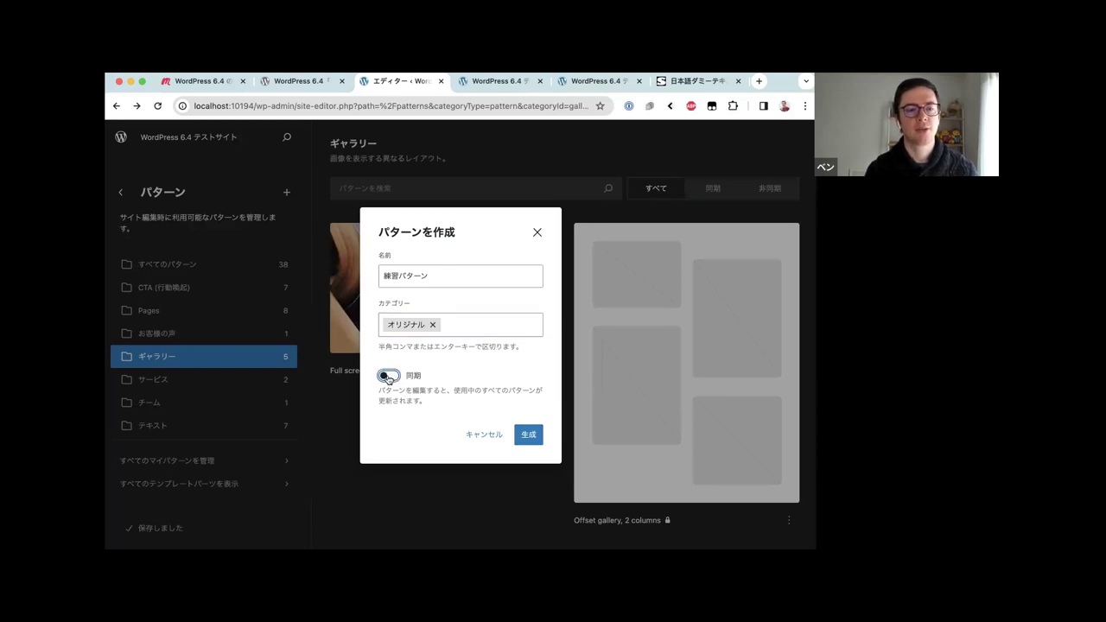
# Turn the 同期 option back on, add the existing category サービス alongside オリジナル, and create the pattern
pyautogui.click(387, 377)
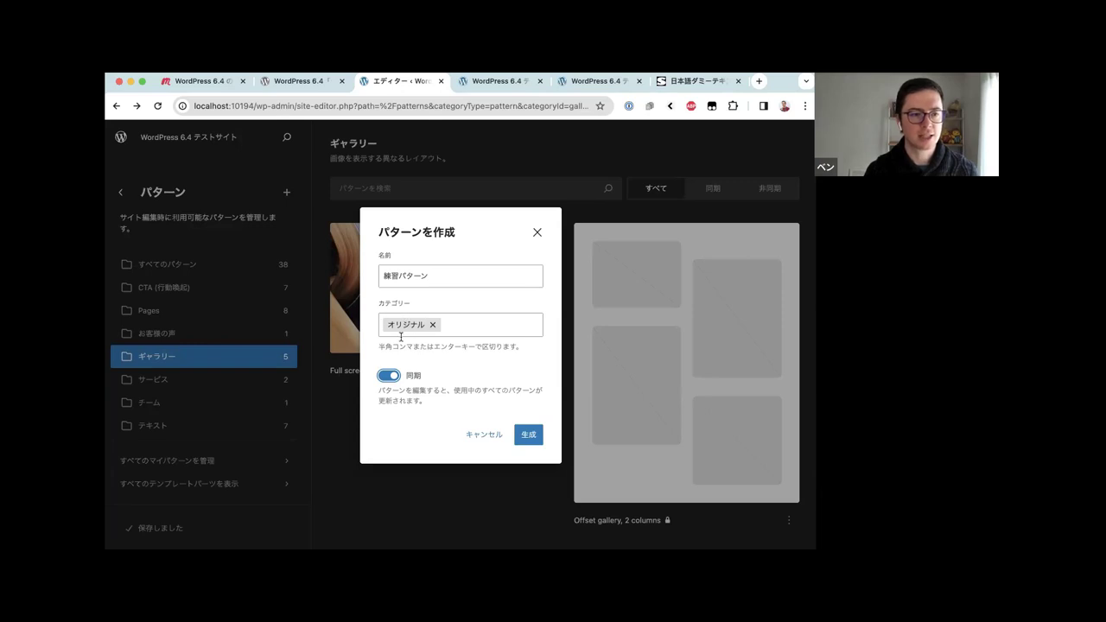
pyautogui.click(464, 329)
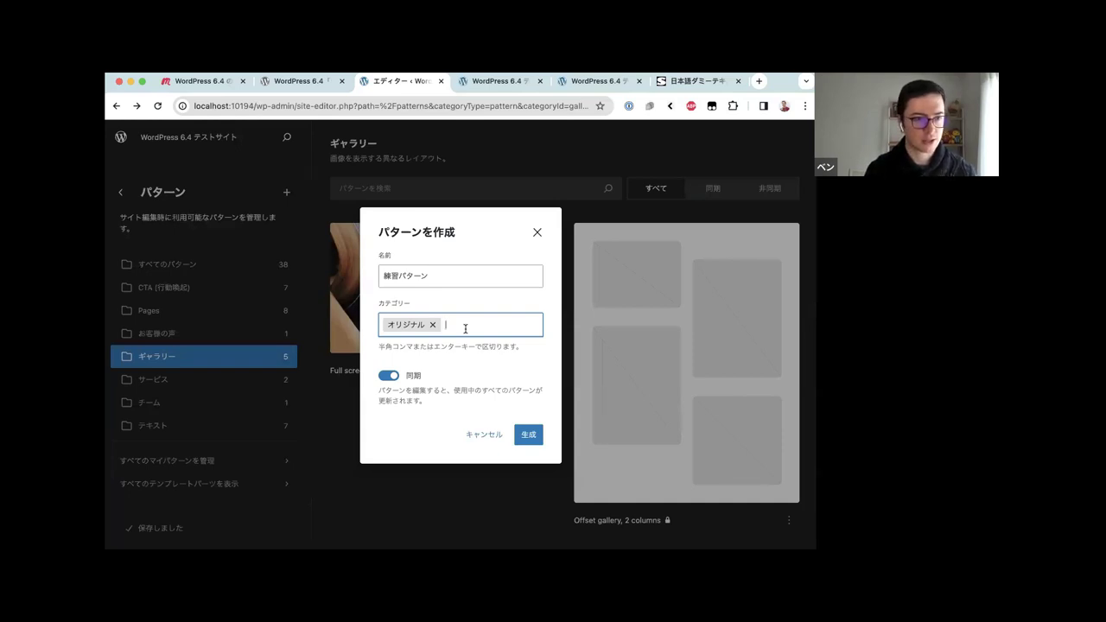
pyautogui.hotkey('ctrl', 'space')
pyautogui.write('さーb')
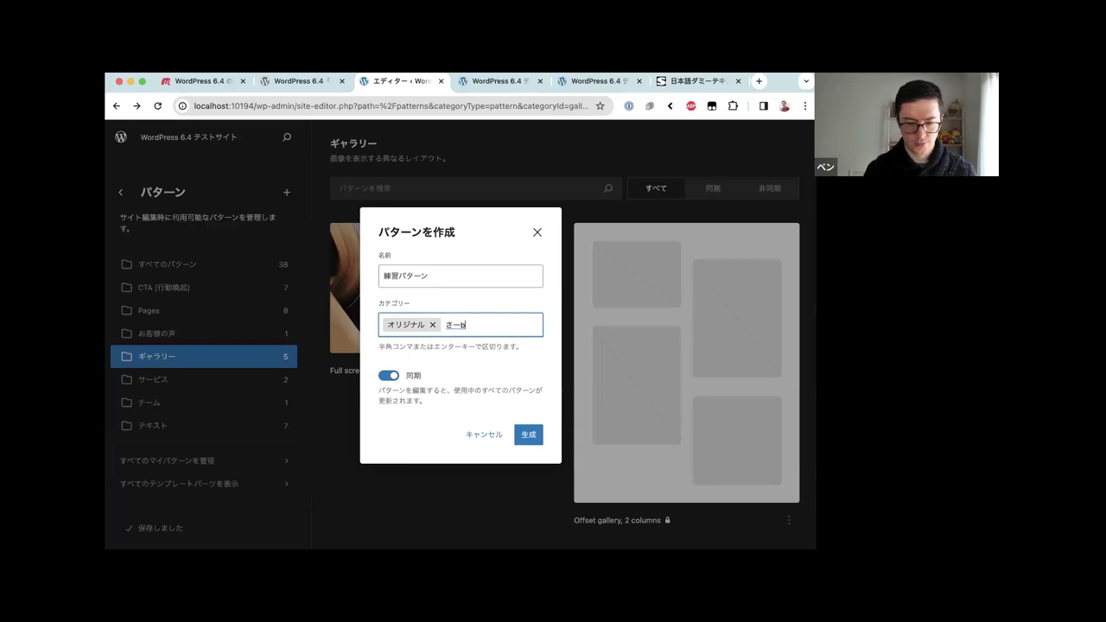
pyautogui.write('isu')
pyautogui.press('space')
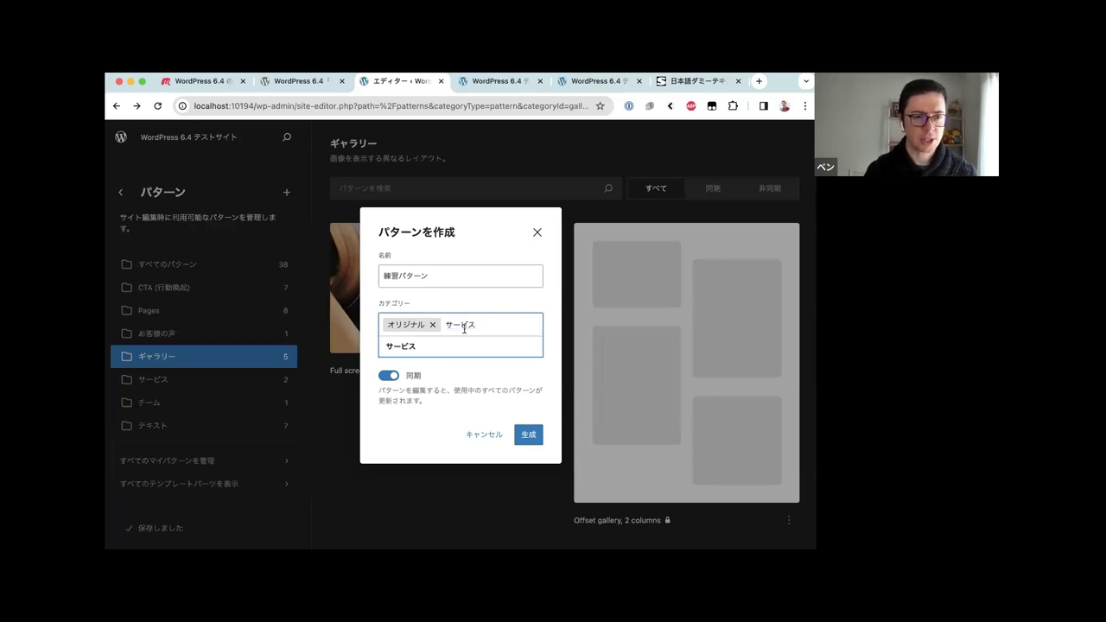
pyautogui.press('Return')
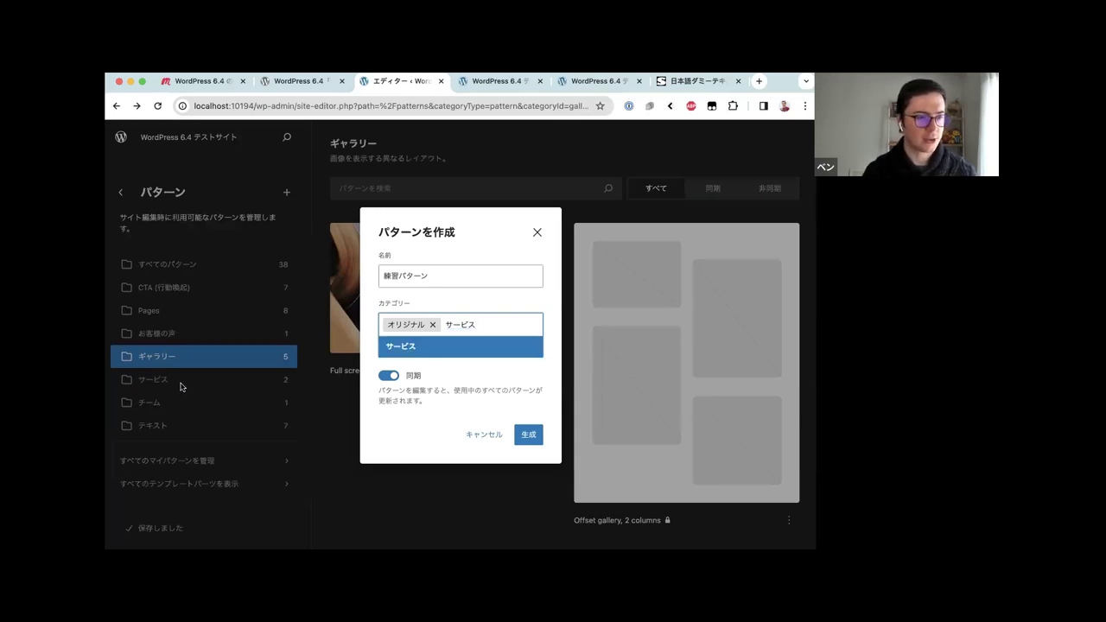
pyautogui.click(404, 348)
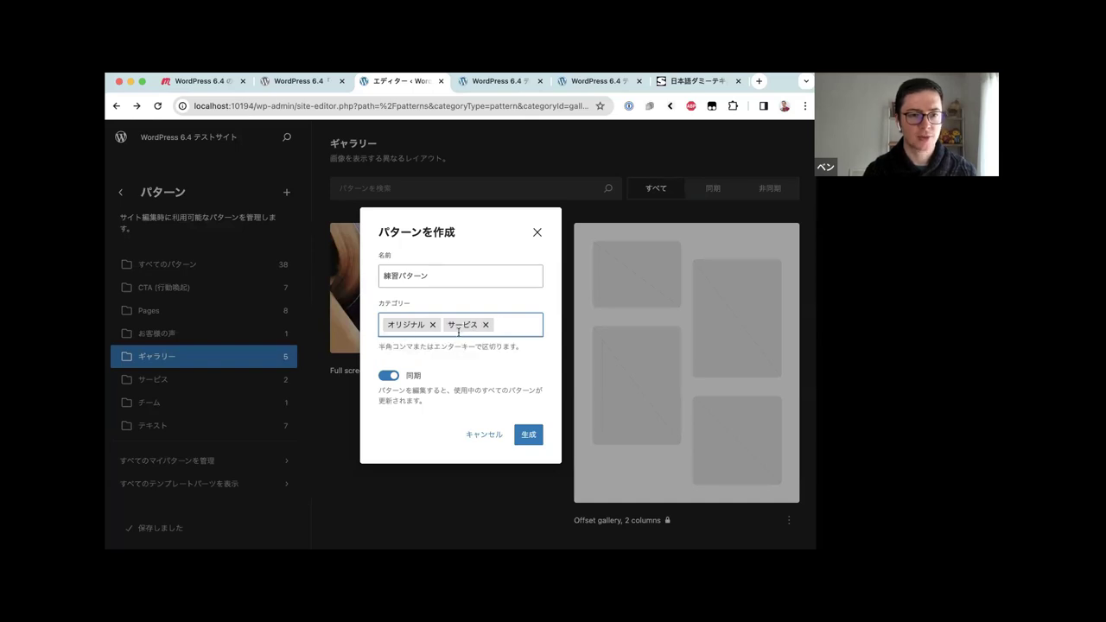
pyautogui.click(527, 435)
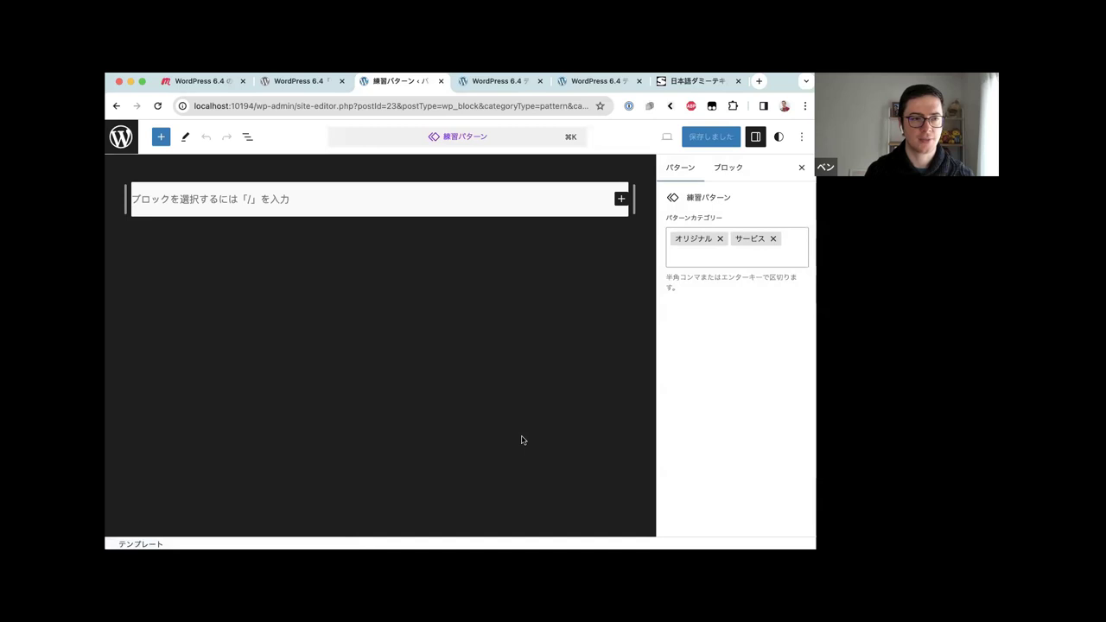
# Insert a カラム block with the 50 / 50 layout into the empty pattern
pyautogui.click(250, 197)
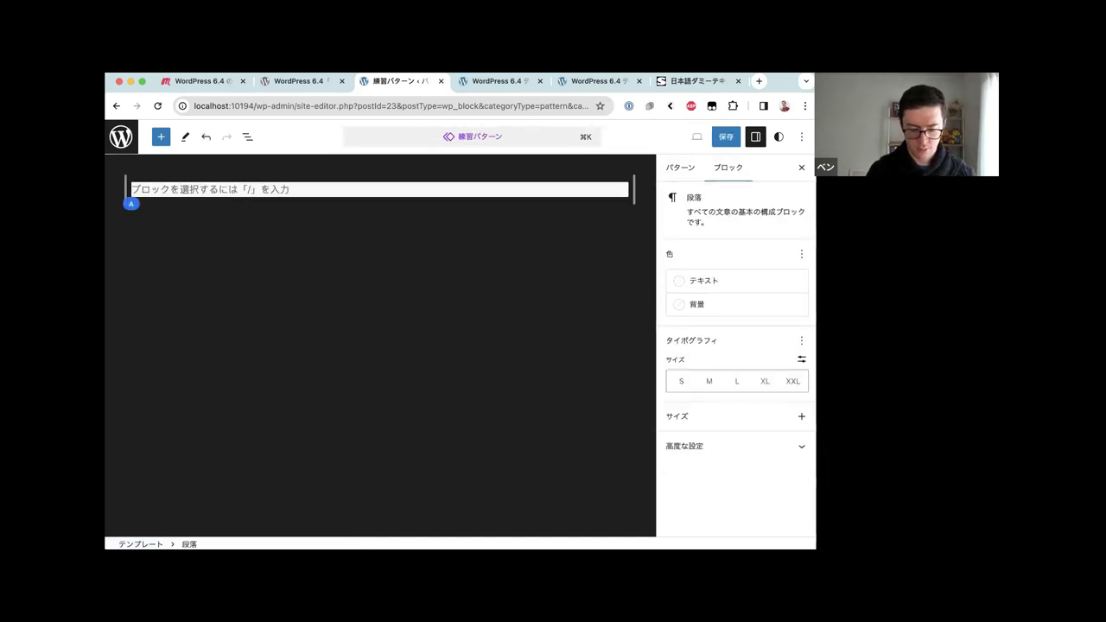
pyautogui.write('/colu')
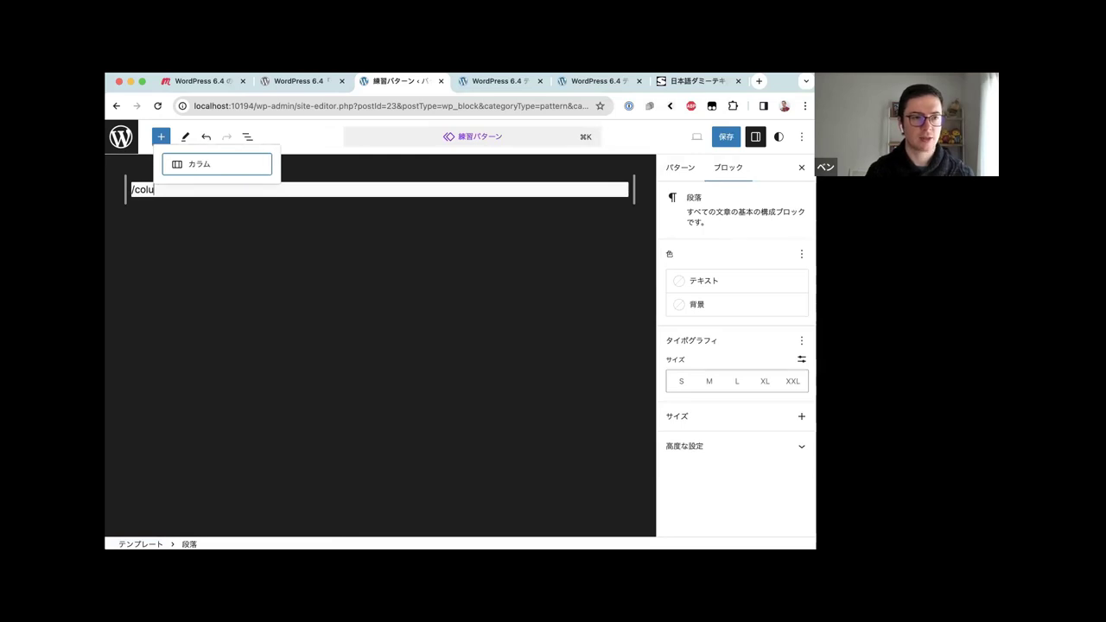
pyautogui.press('Return')
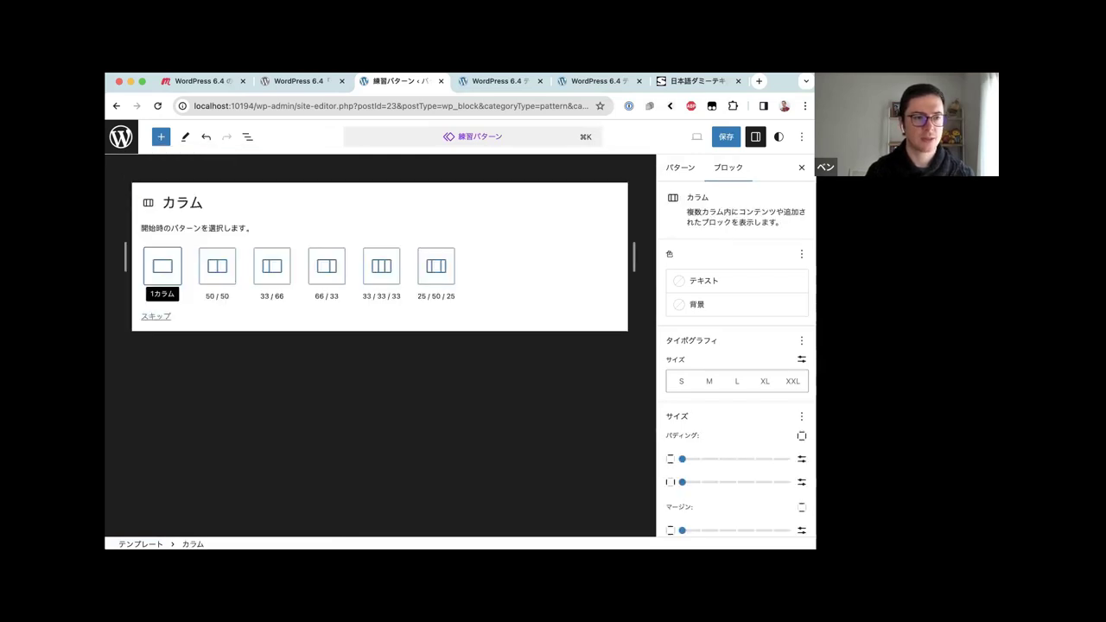
pyautogui.click(222, 276)
# Add an image block to the first column using the Earth photo from the media library
pyautogui.click(263, 197)
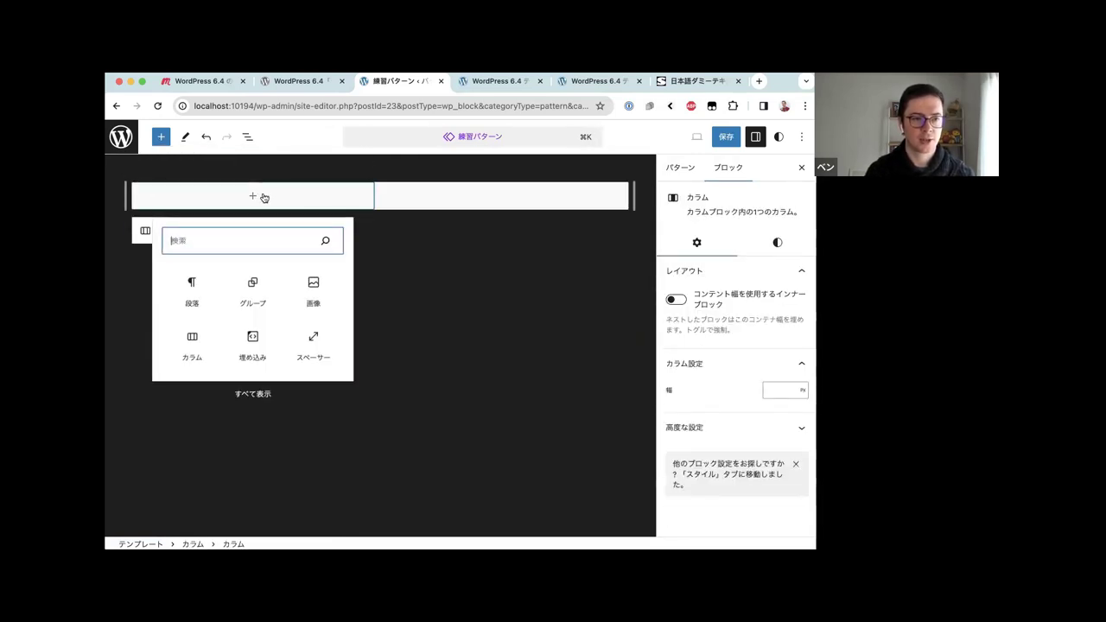
pyautogui.click(337, 292)
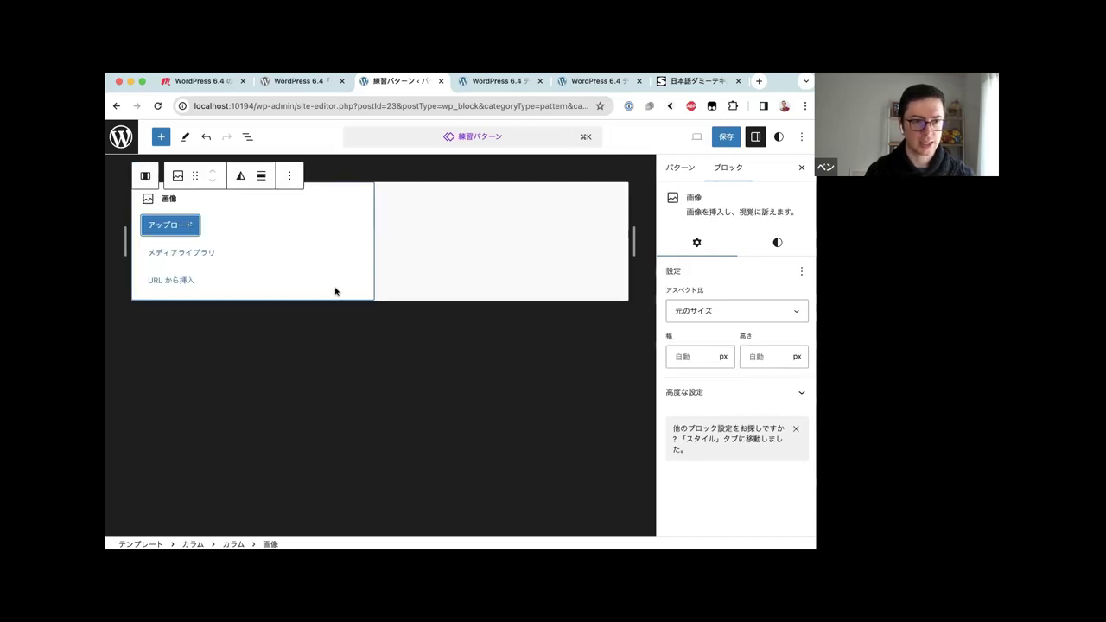
pyautogui.click(198, 253)
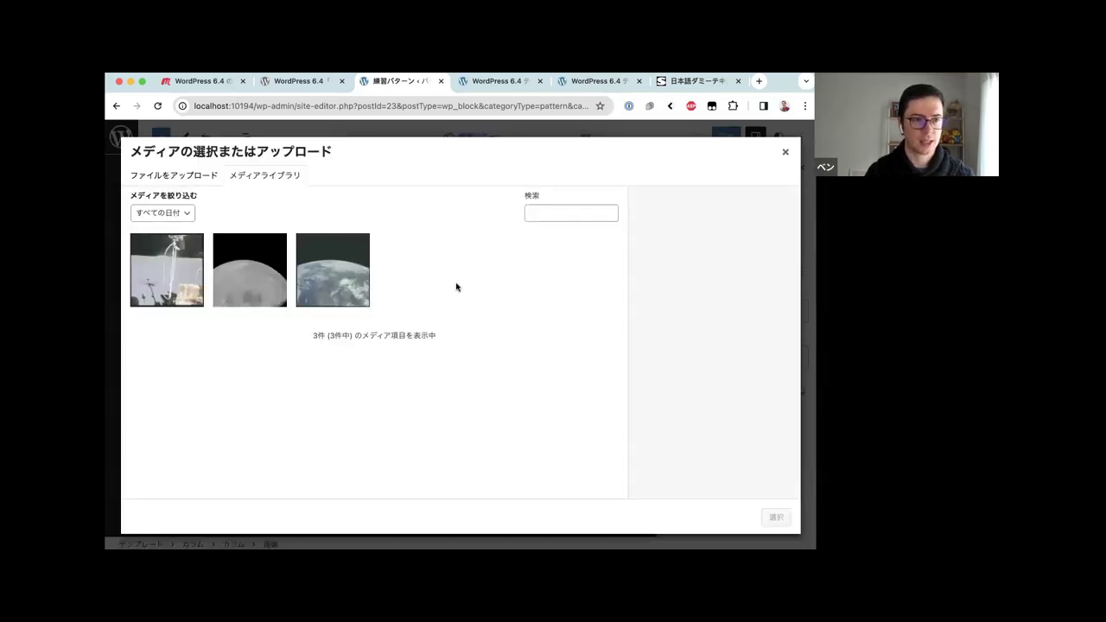
pyautogui.click(354, 286)
pyautogui.click(765, 516)
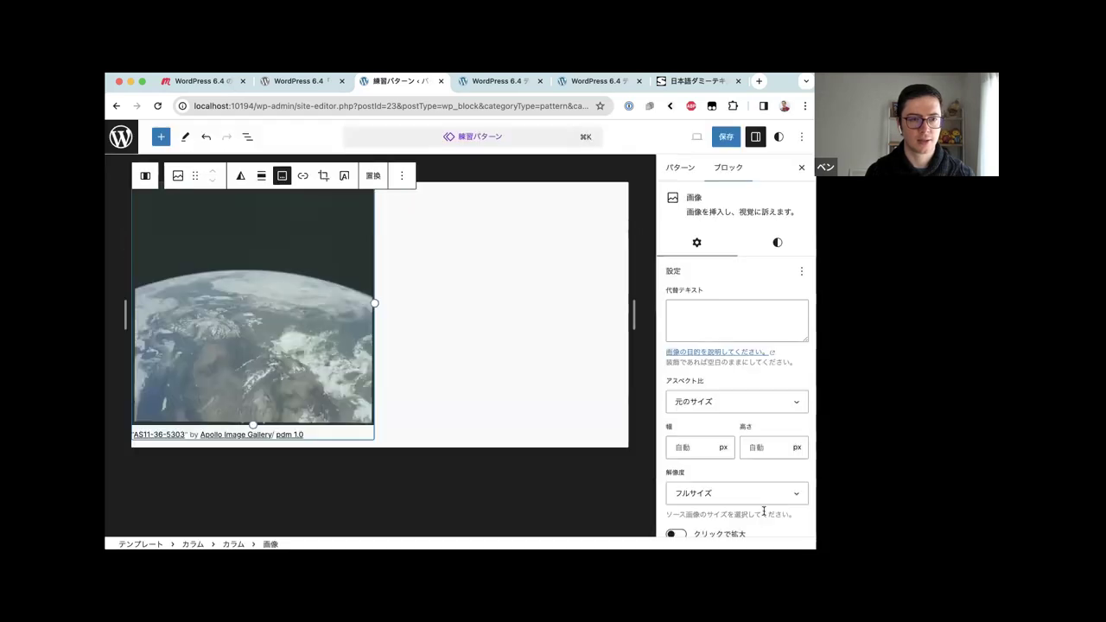
# Select the empty second column and insert the block pattern "Heading, Paragraph, Button with Two Images" into it
pyautogui.click(246, 138)
pyautogui.click(151, 256)
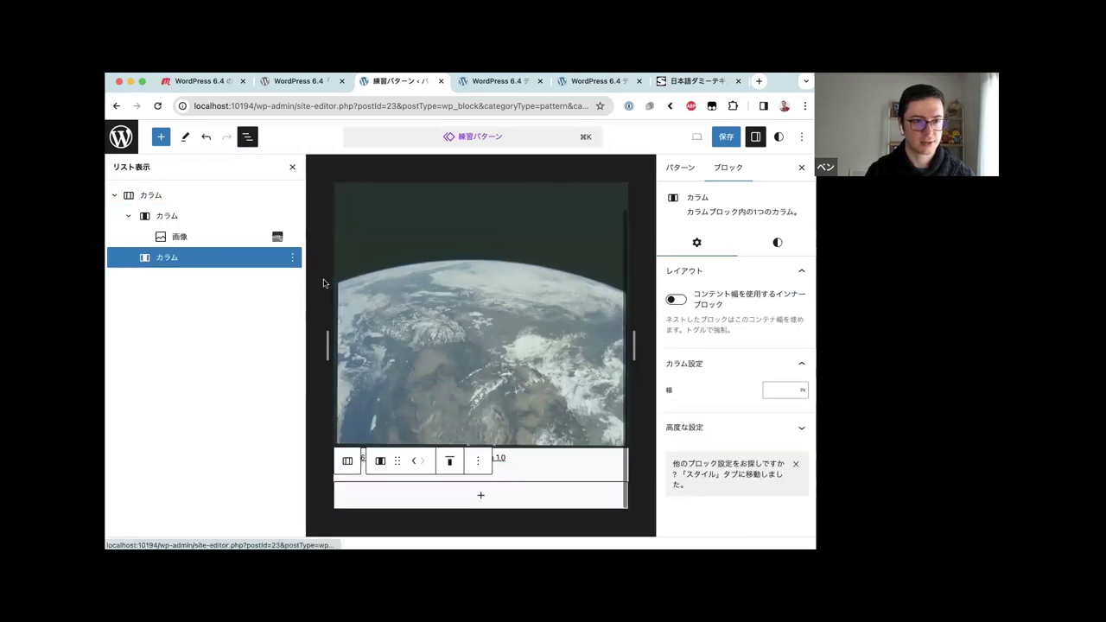
pyautogui.click(487, 496)
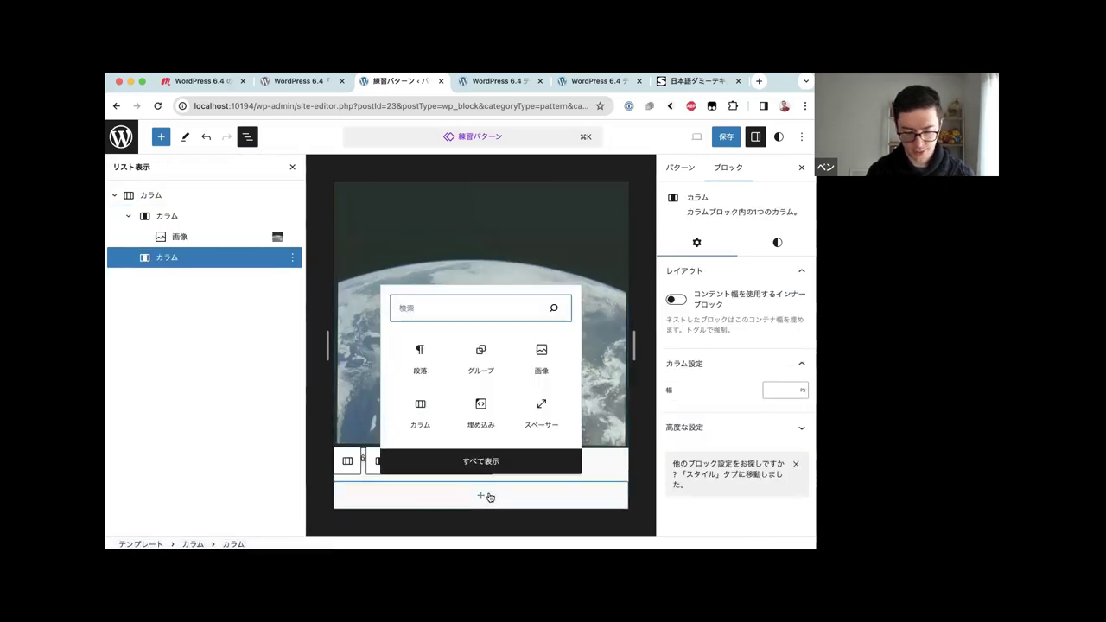
pyautogui.write('/but')
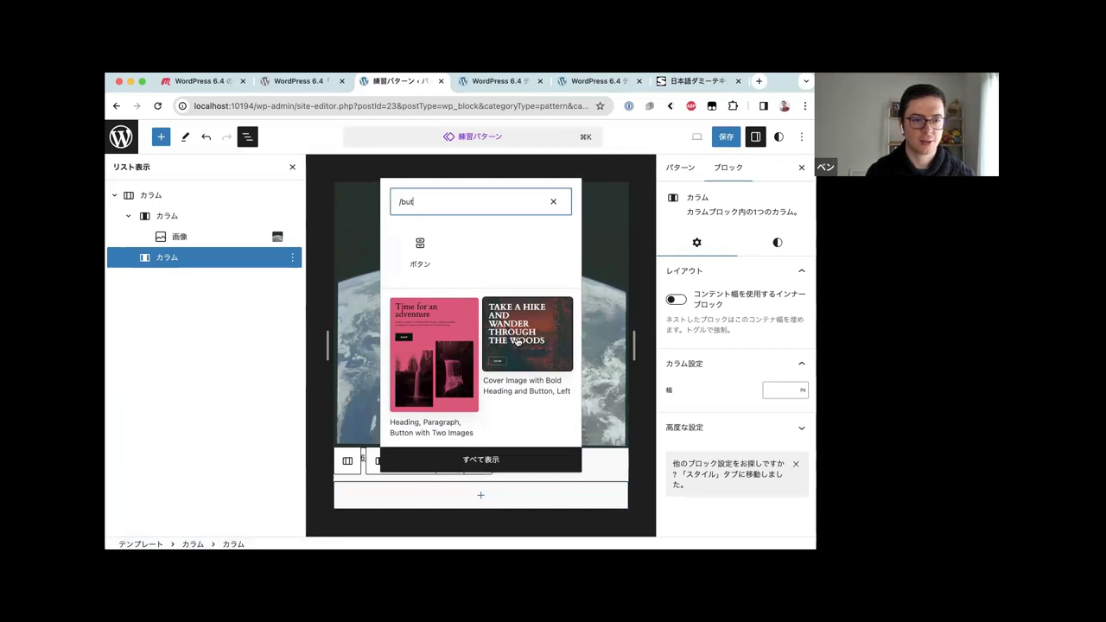
pyautogui.click(451, 366)
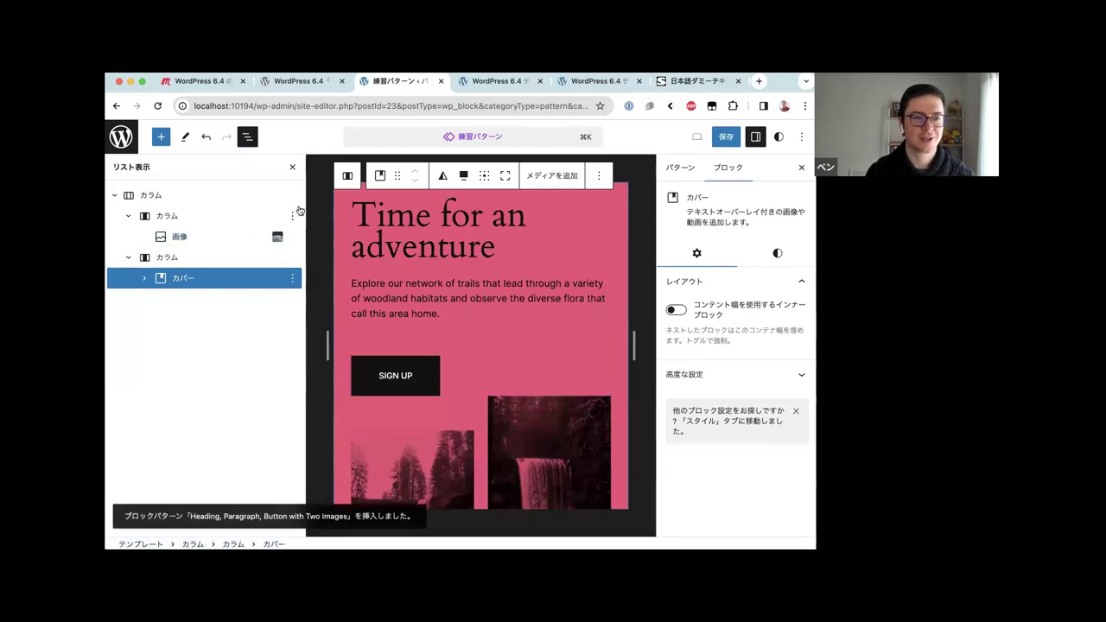
pyautogui.click(289, 167)
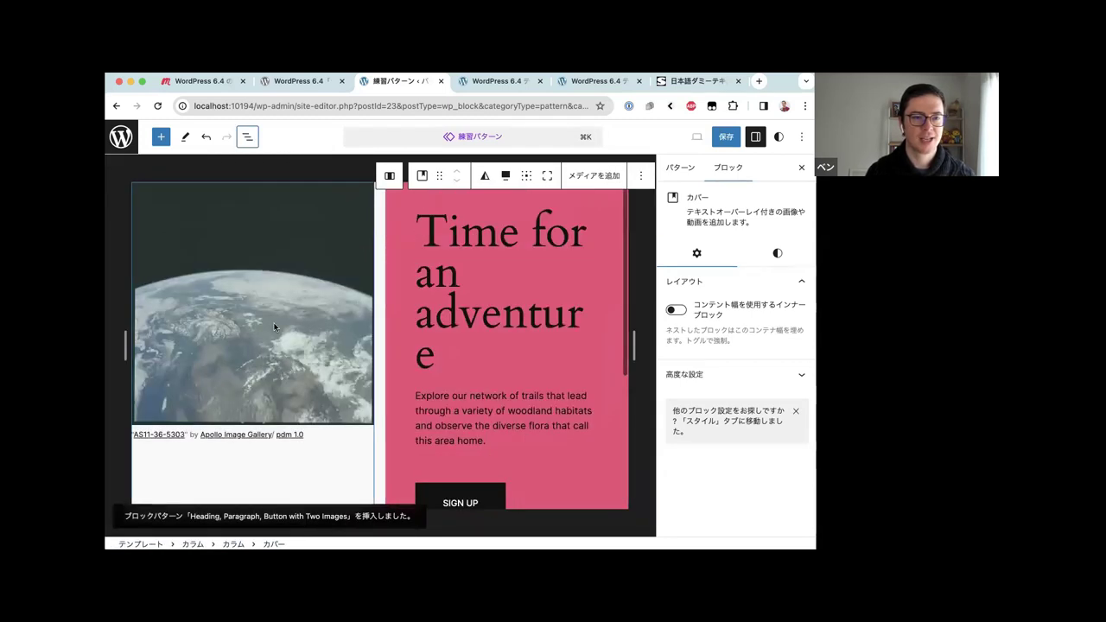
# Look over the two-column layout and save the changes to 練習パターン
pyautogui.scroll(-5, 274, 326)
pyautogui.scroll(5, 273, 327)
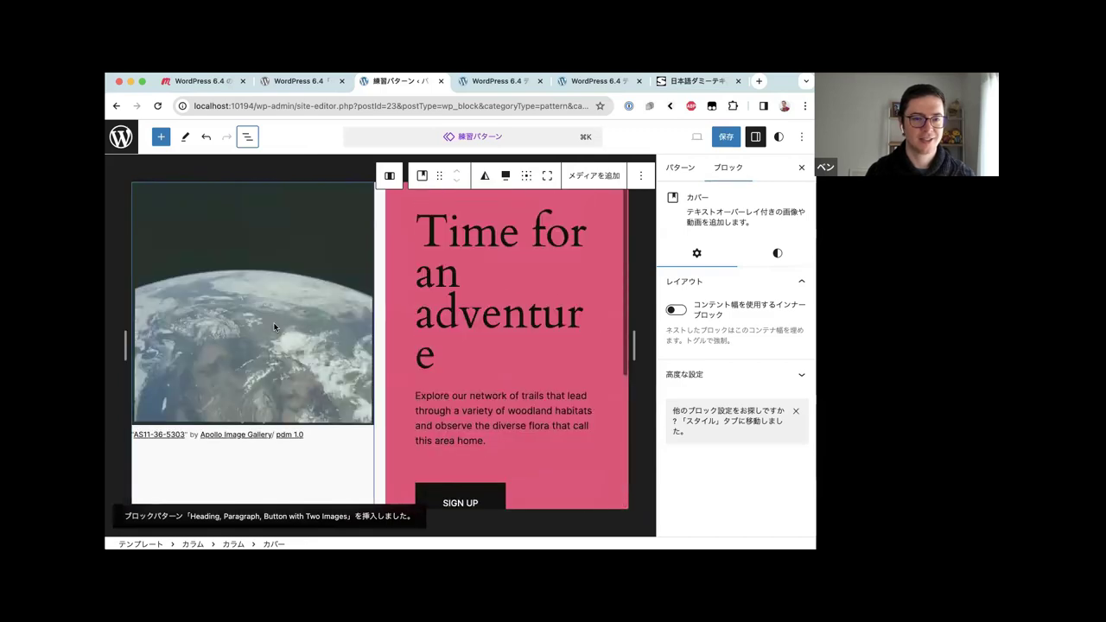
pyautogui.scroll(-3, 273, 327)
pyautogui.scroll(-2, 274, 325)
pyautogui.scroll(5, 274, 323)
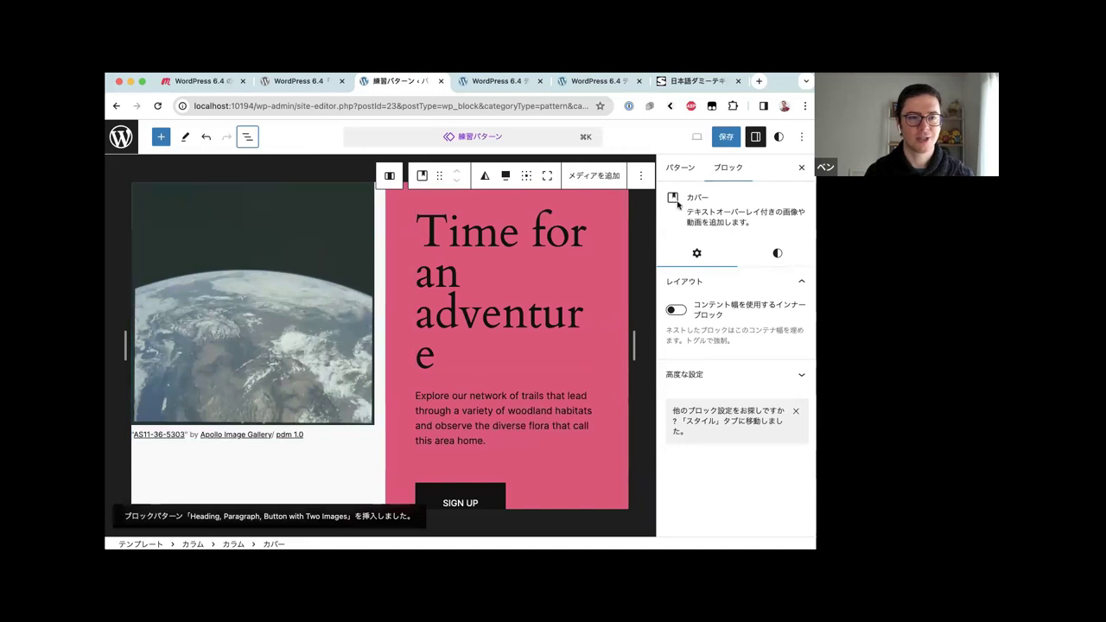
pyautogui.scroll(-3, 552, 318)
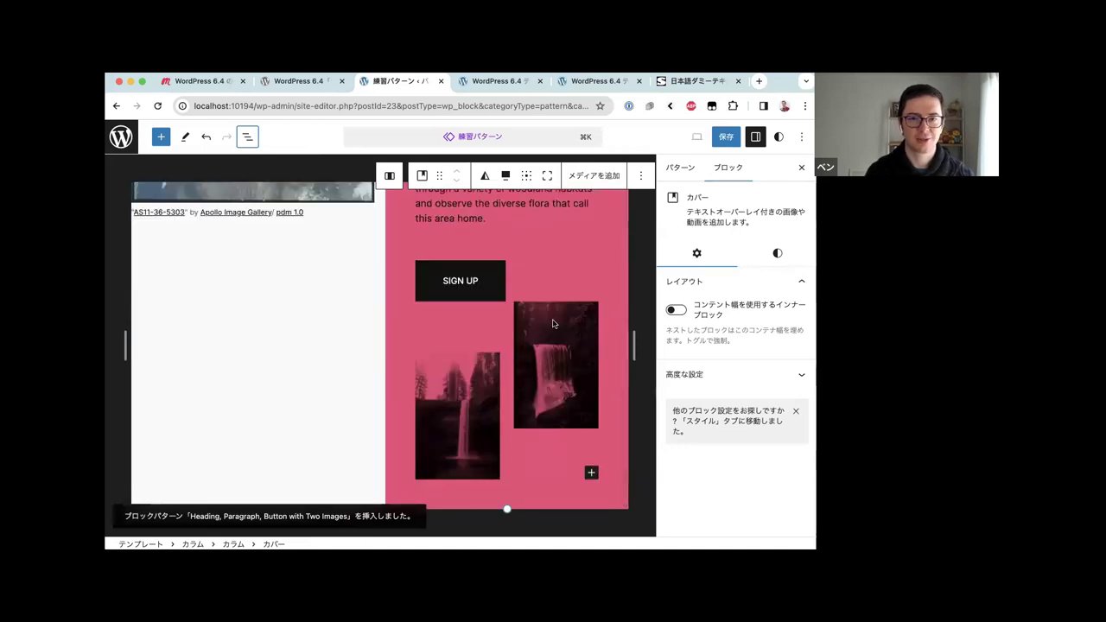
pyautogui.click(726, 139)
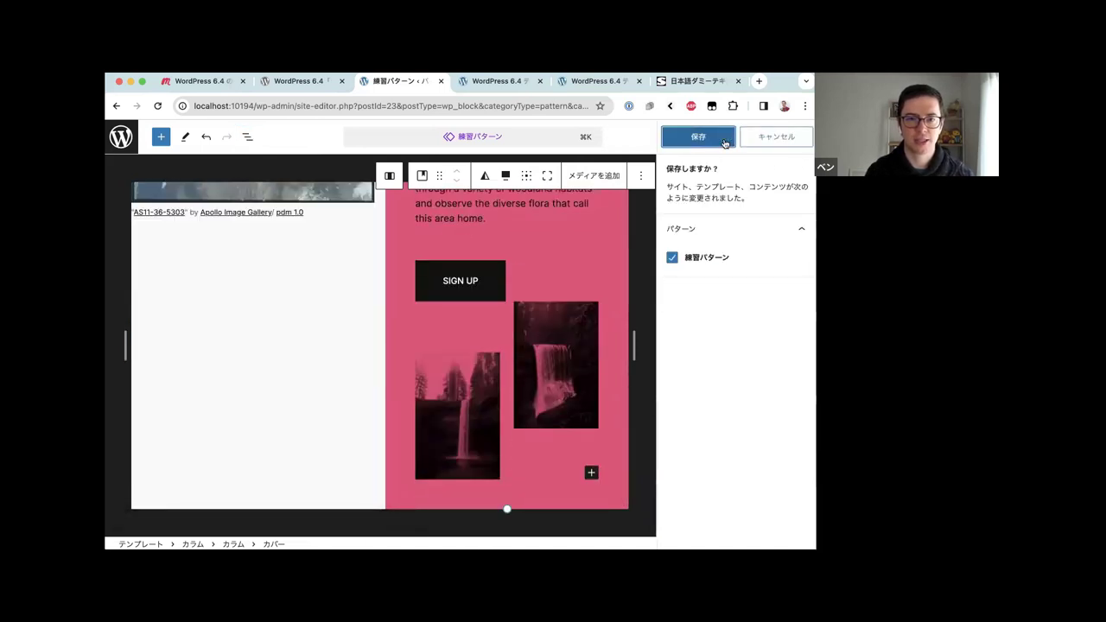
pyautogui.click(724, 141)
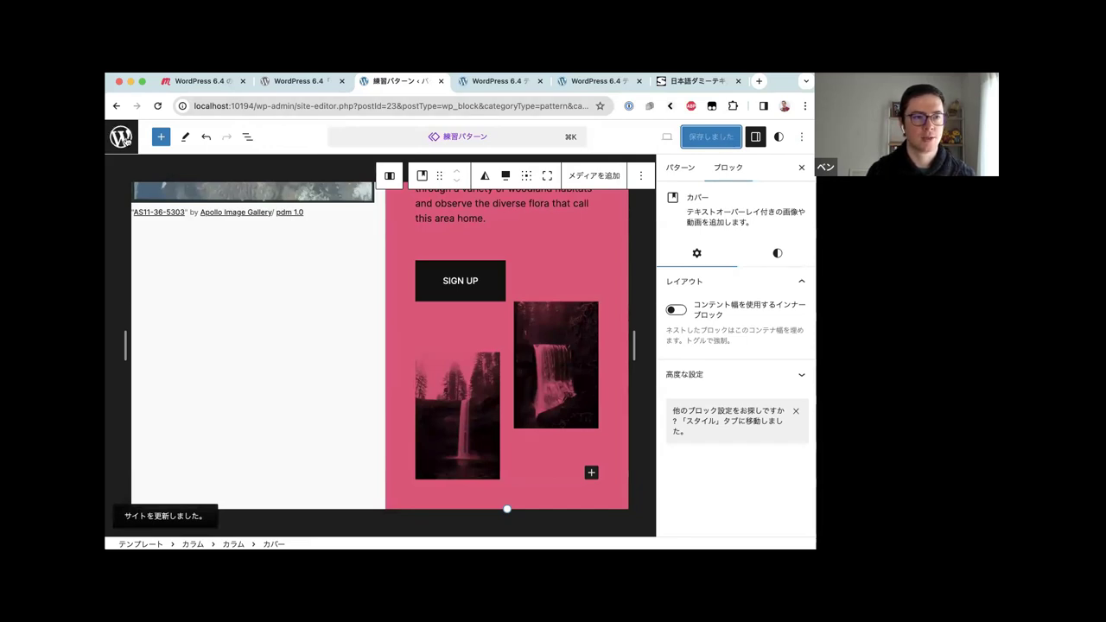
# Return to the パターン list and check the オリジナル and サービス categories for the new pattern
pyautogui.click(121, 136)
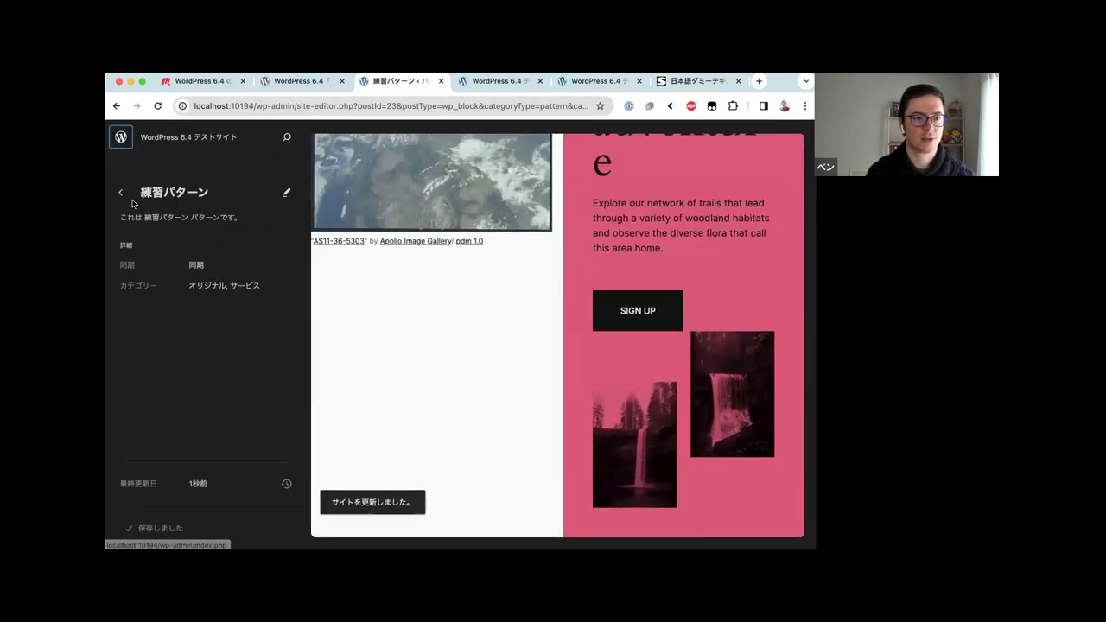
pyautogui.click(121, 194)
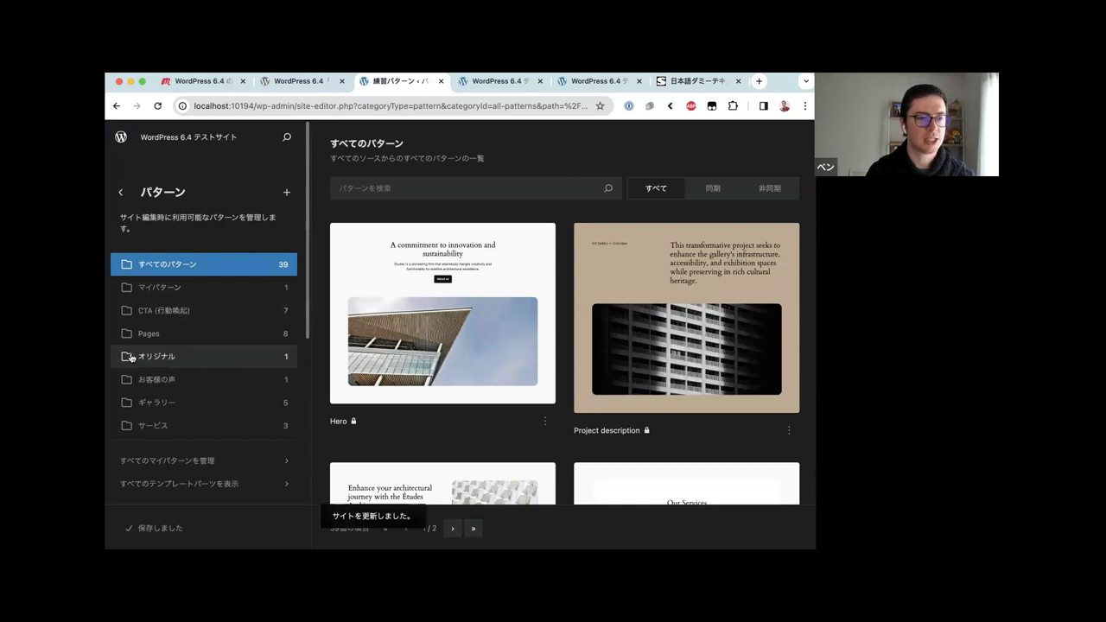
pyautogui.click(155, 359)
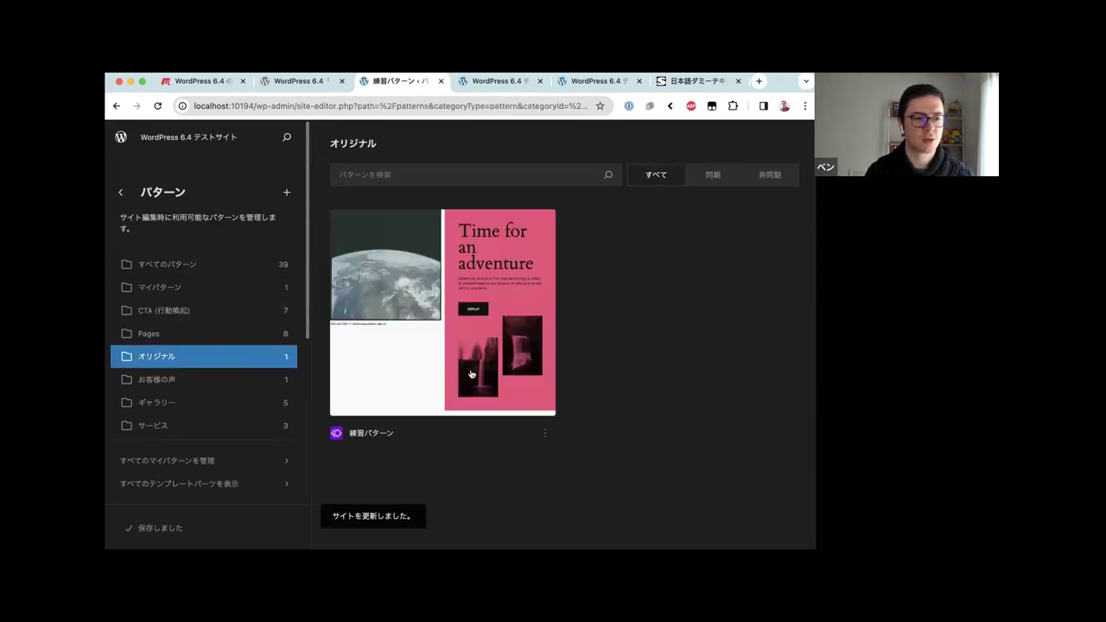
pyautogui.scroll(-3, 219, 316)
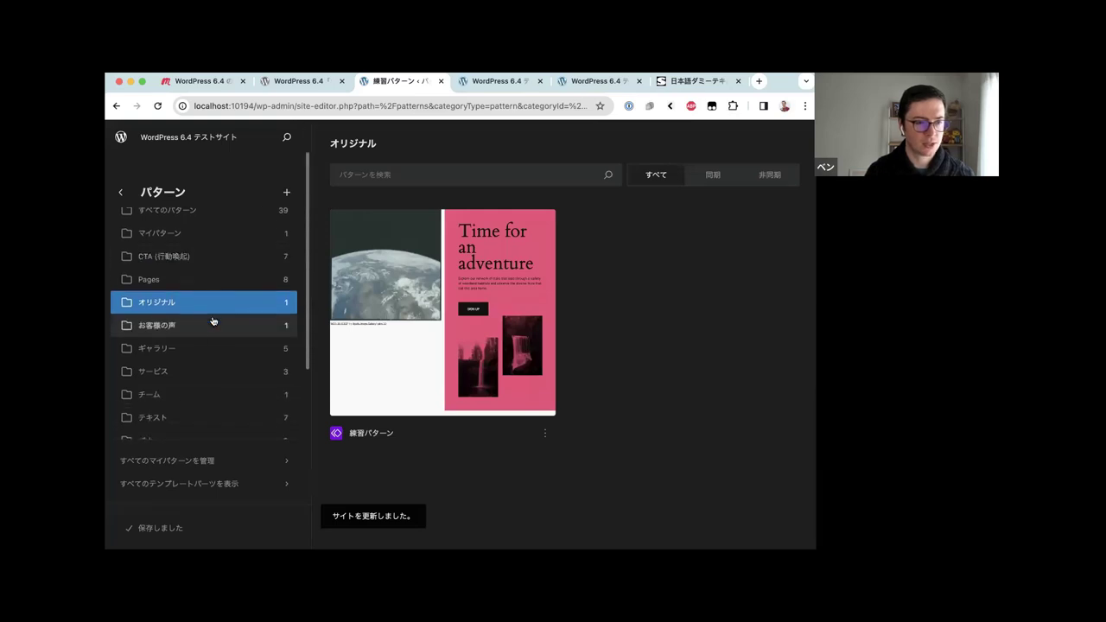
pyautogui.click(171, 372)
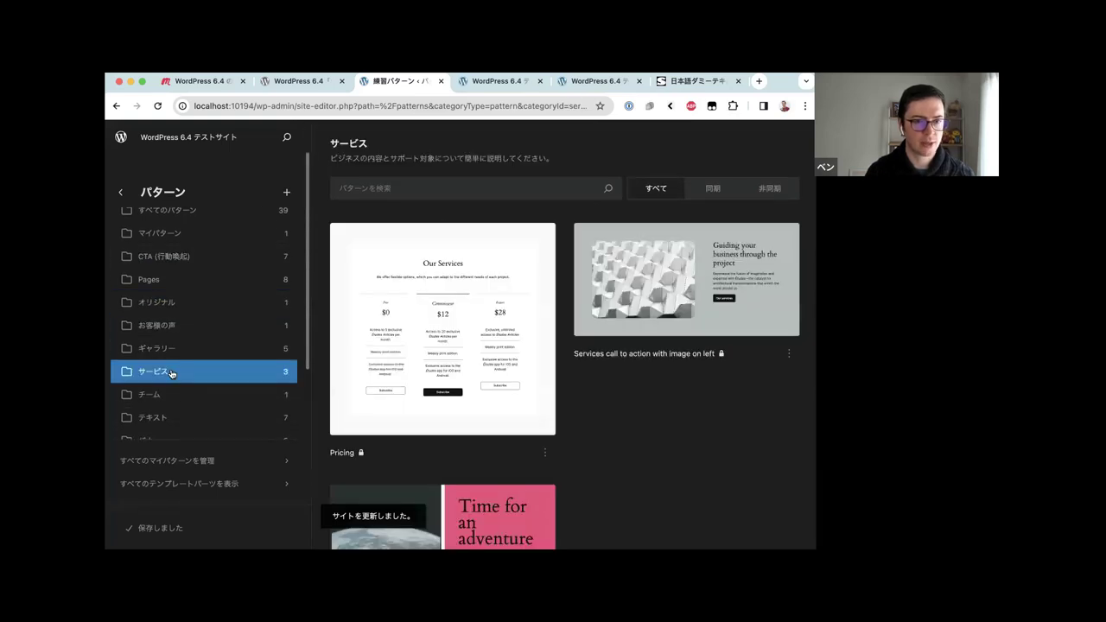
pyautogui.scroll(-5, 490, 318)
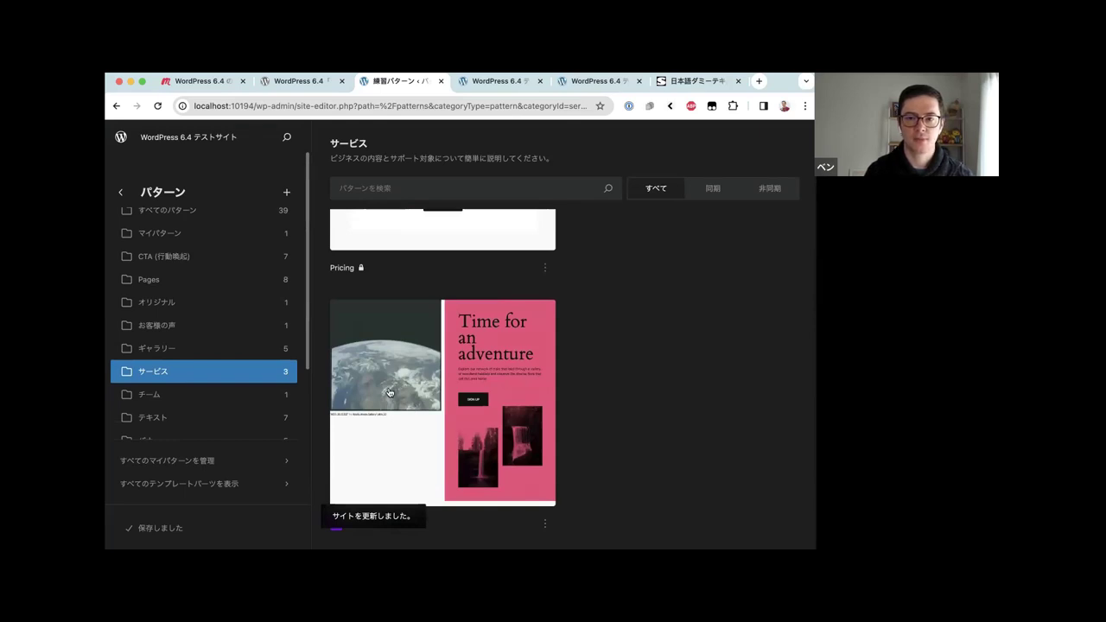
pyautogui.scroll(5, 389, 392)
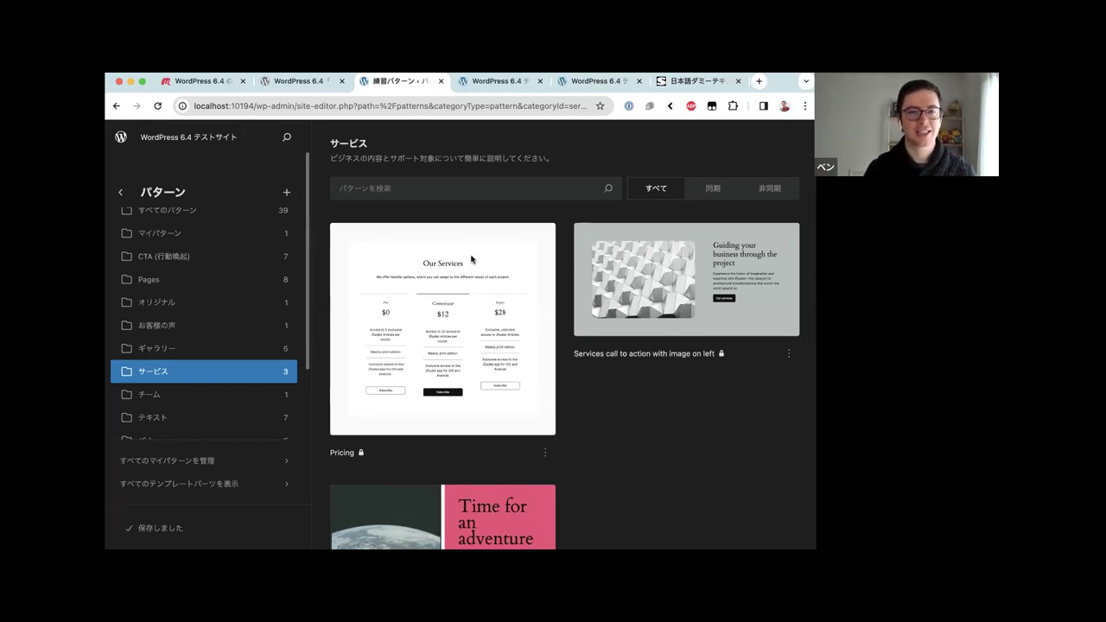
pyautogui.scroll(2, 191, 226)
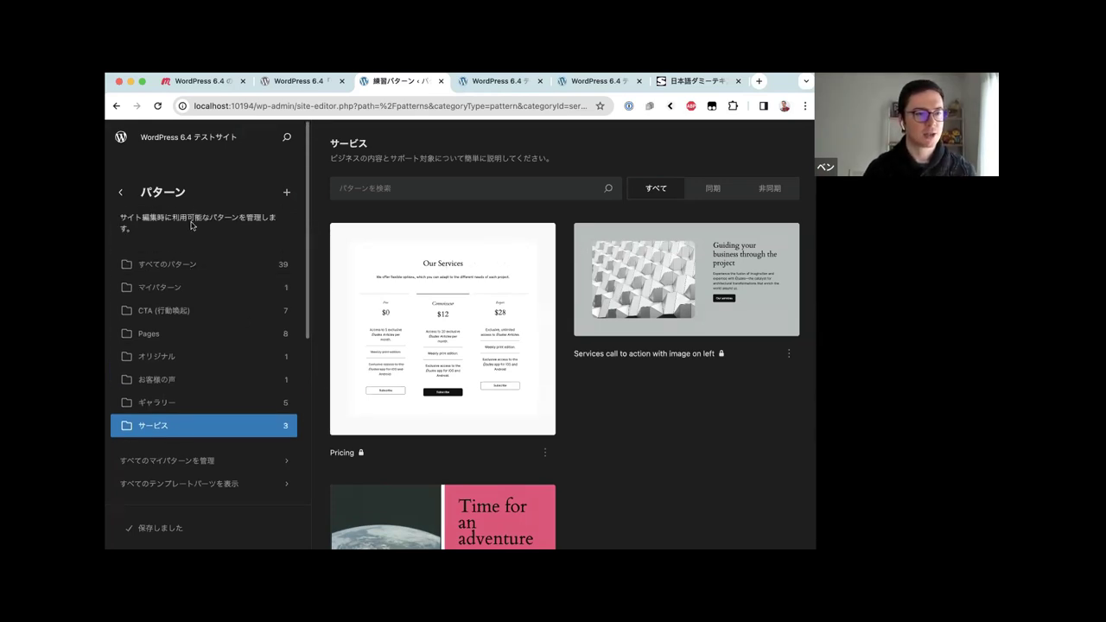
# Show すべてのパターン and filter the list first by 同期, followed by 非同期
pyautogui.click(169, 265)
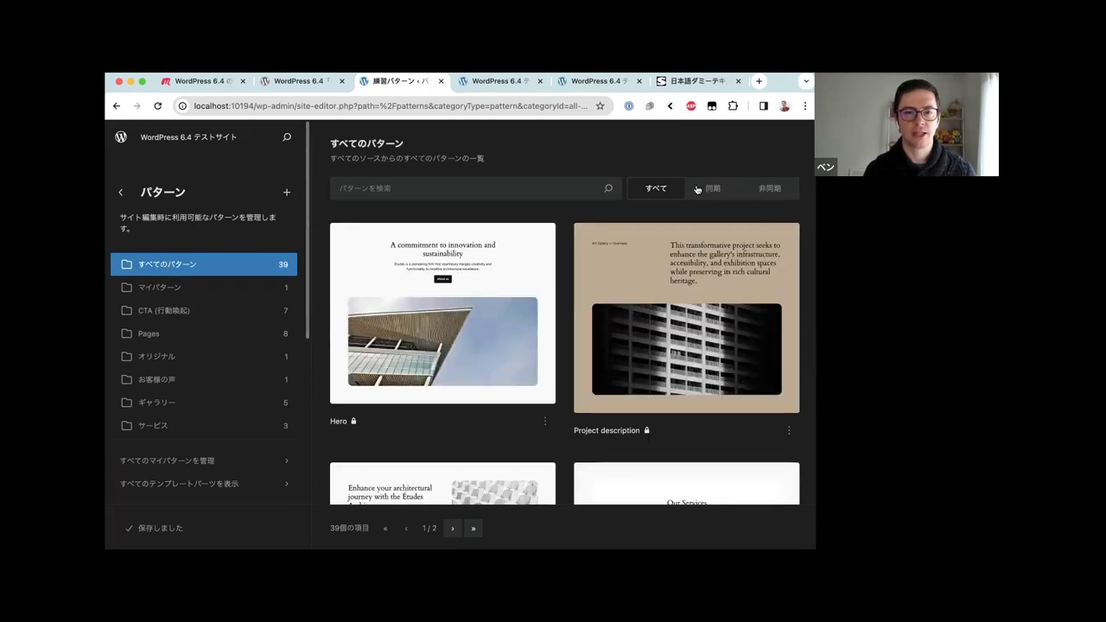
pyautogui.click(712, 190)
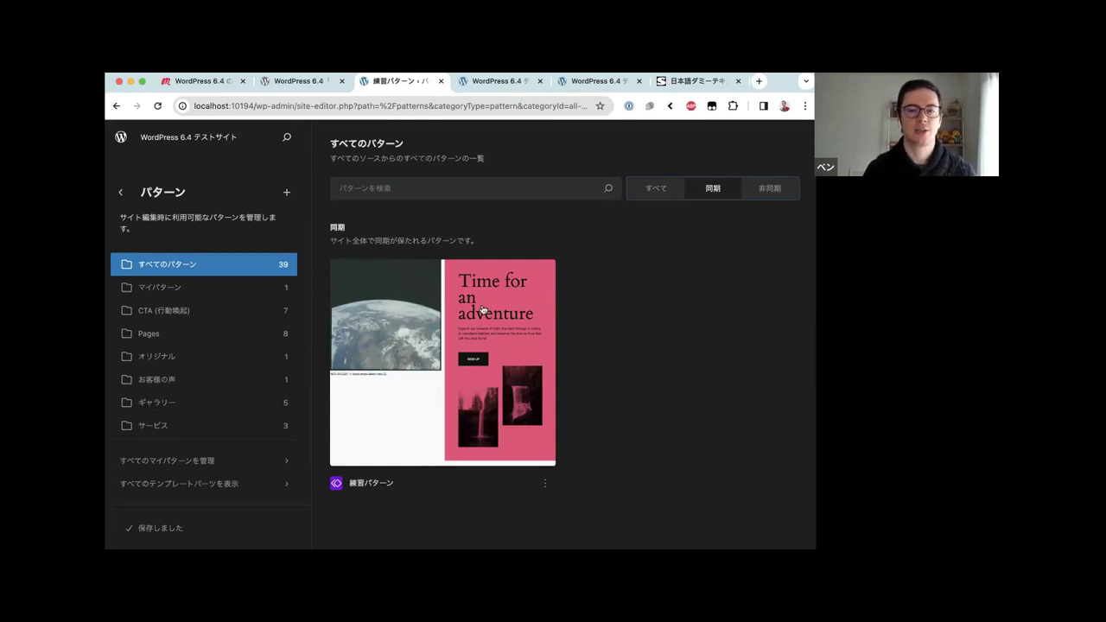
pyautogui.click(788, 188)
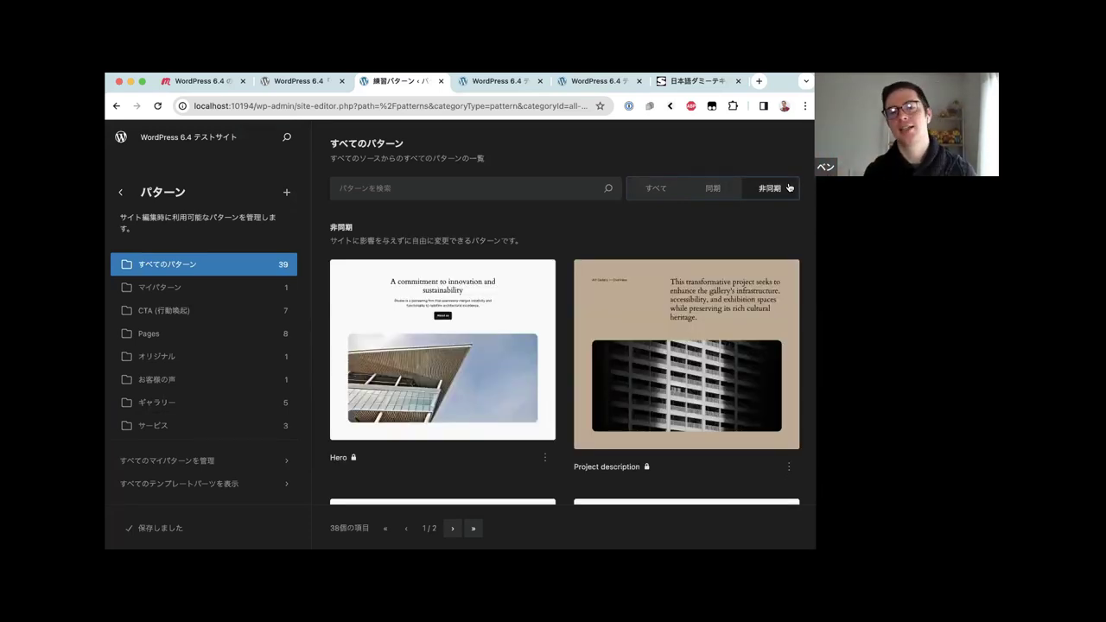
# Reset the pattern list filter to すべて, and filter the list by 同期 again
pyautogui.click(664, 190)
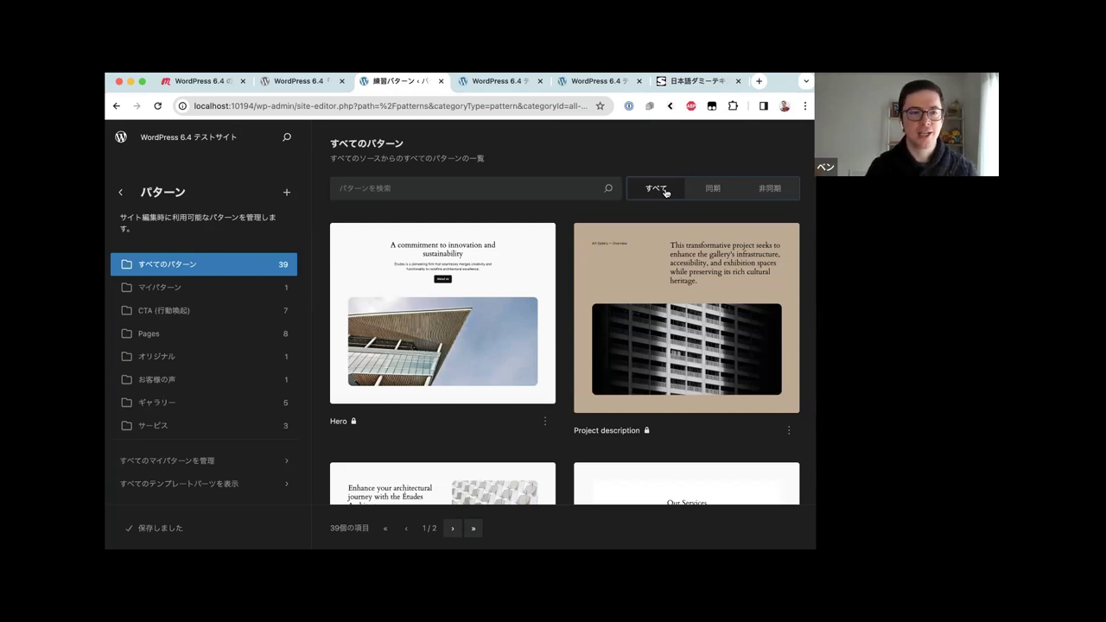
pyautogui.click(728, 194)
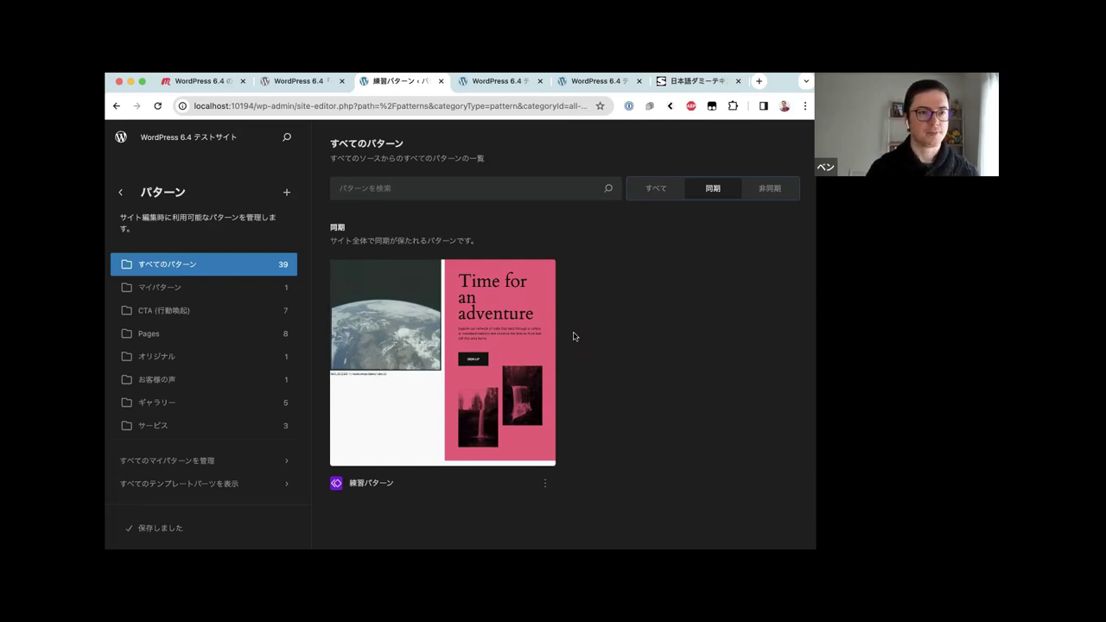
# Switch to the WordPress 6.4 announcement and read the section パターンのカテゴリー分けと絞り込み
pyautogui.hotkey('ctrl', 'shift', 'Tab')
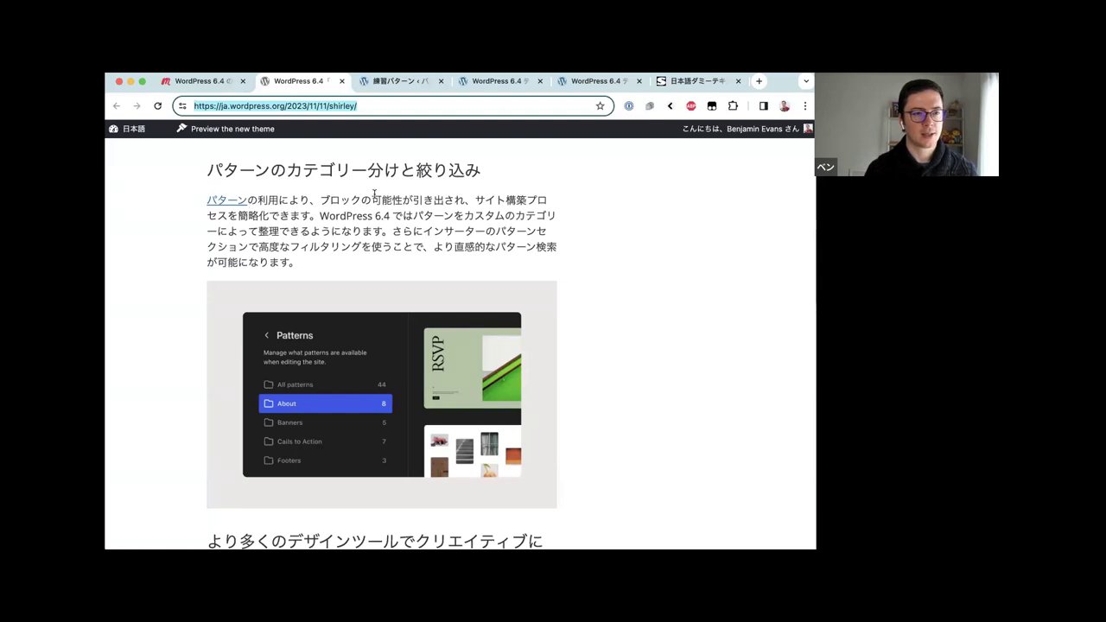
pyautogui.scroll(-2, 449, 244)
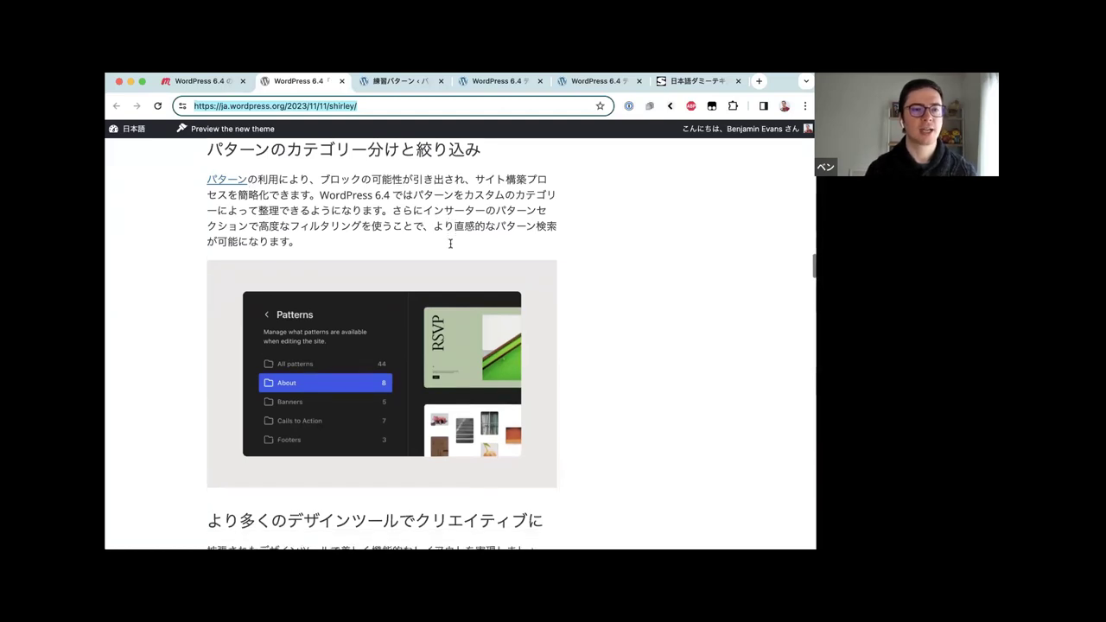
pyautogui.scroll(1, 449, 244)
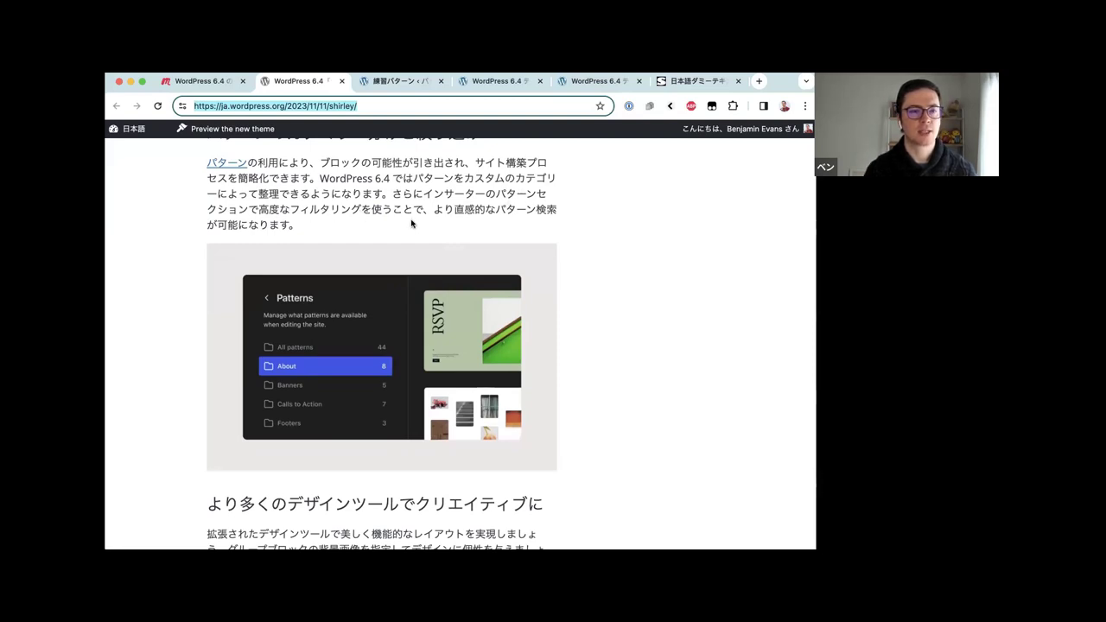
# Return to the site editor, create a new post through the command palette search 新規, and move into its first paragraph block
pyautogui.hotkey('ctrl', 'Tab')
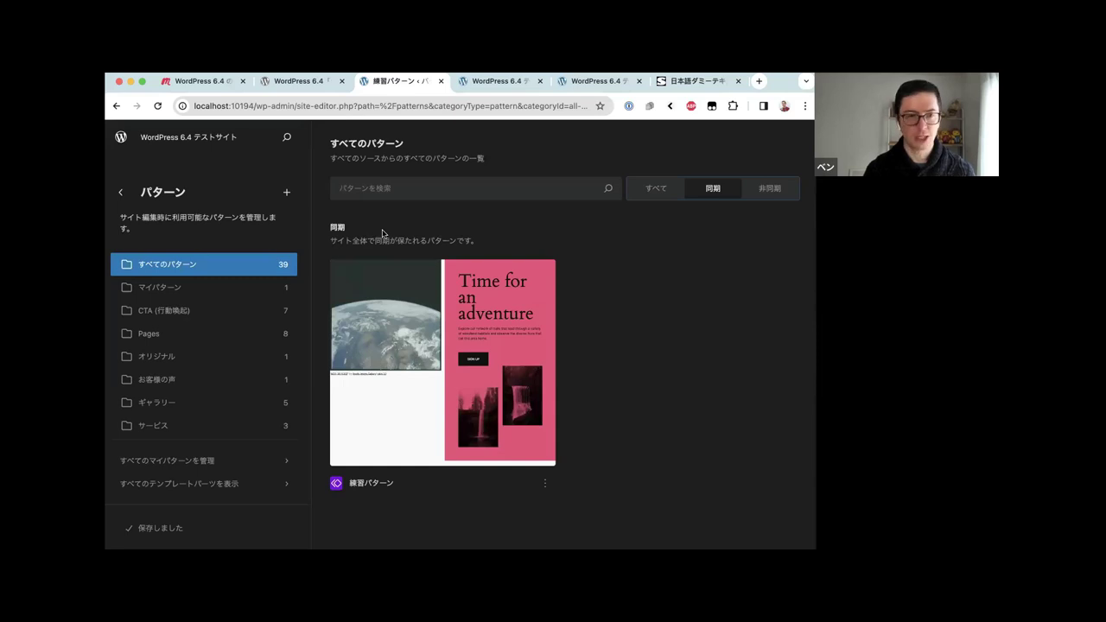
pyautogui.press('super+k')
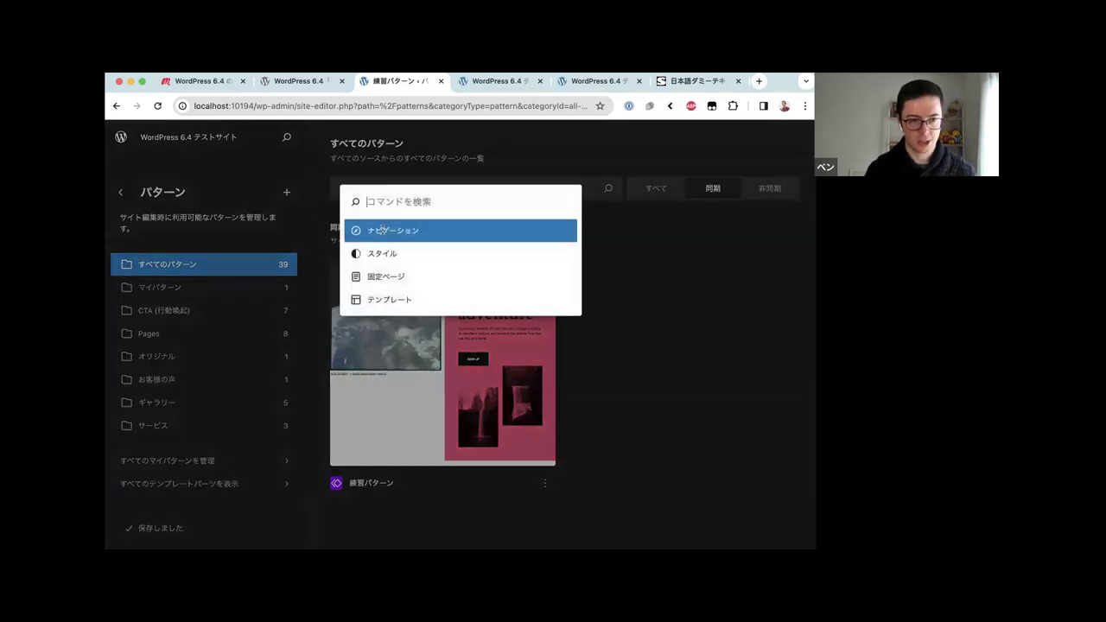
pyautogui.write('新規')
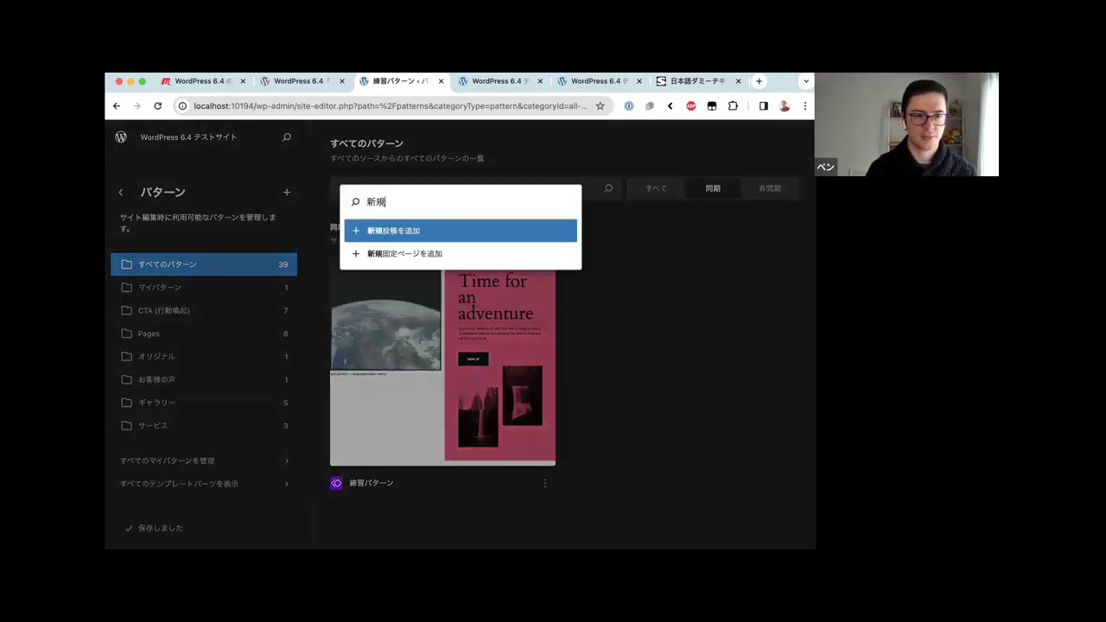
pyautogui.press('Return')
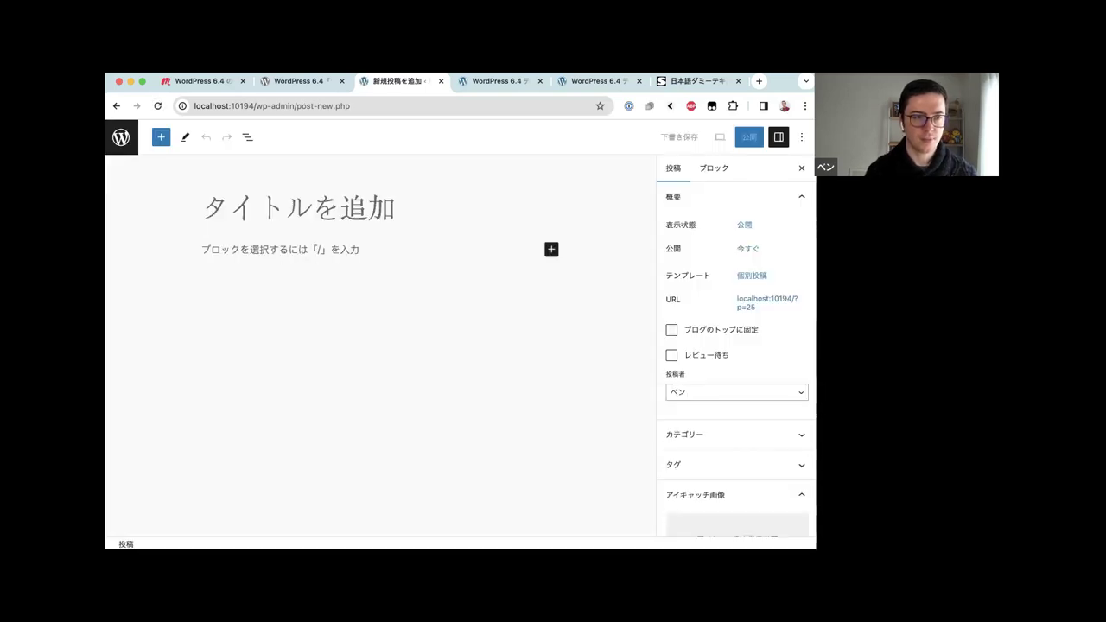
pyautogui.press('Return')
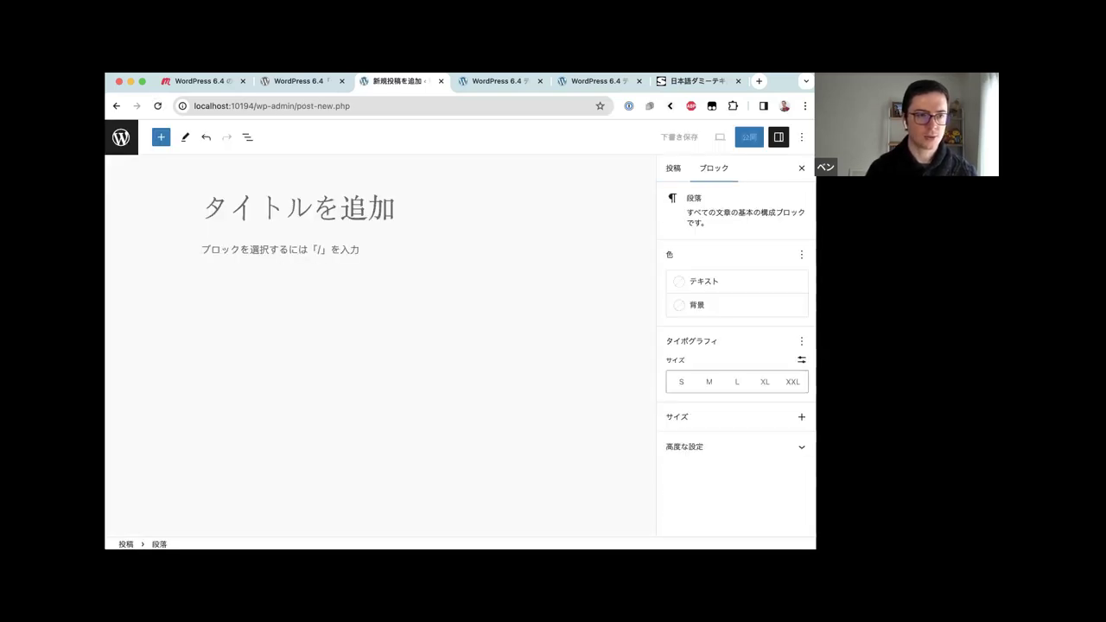
# Open the block inserter in the new post and look through its list of pattern categories
pyautogui.click(160, 137)
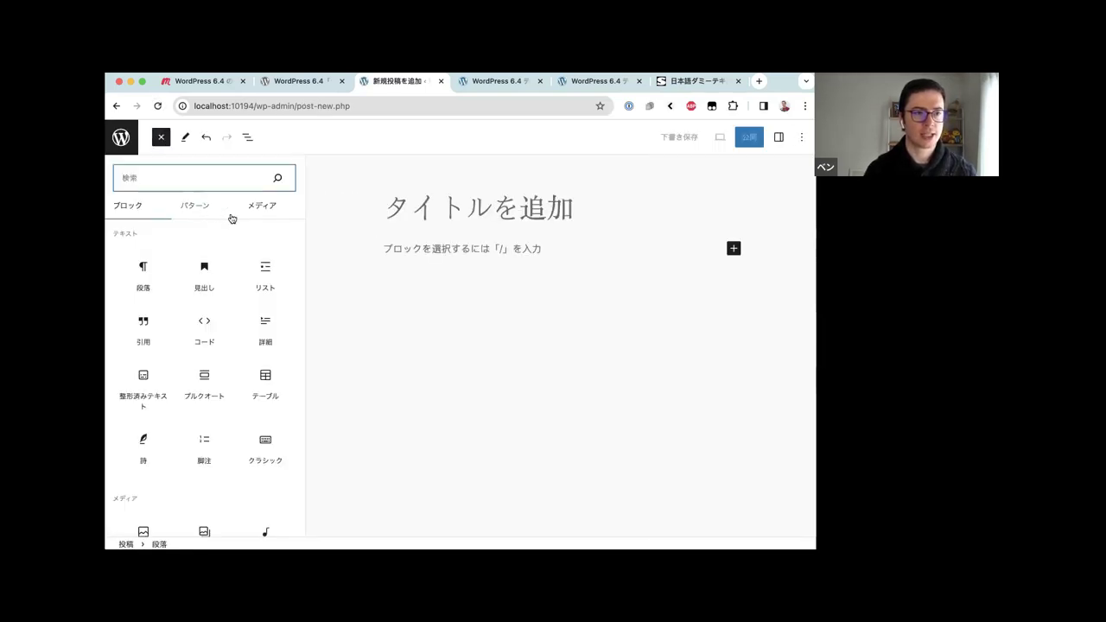
pyautogui.click(183, 210)
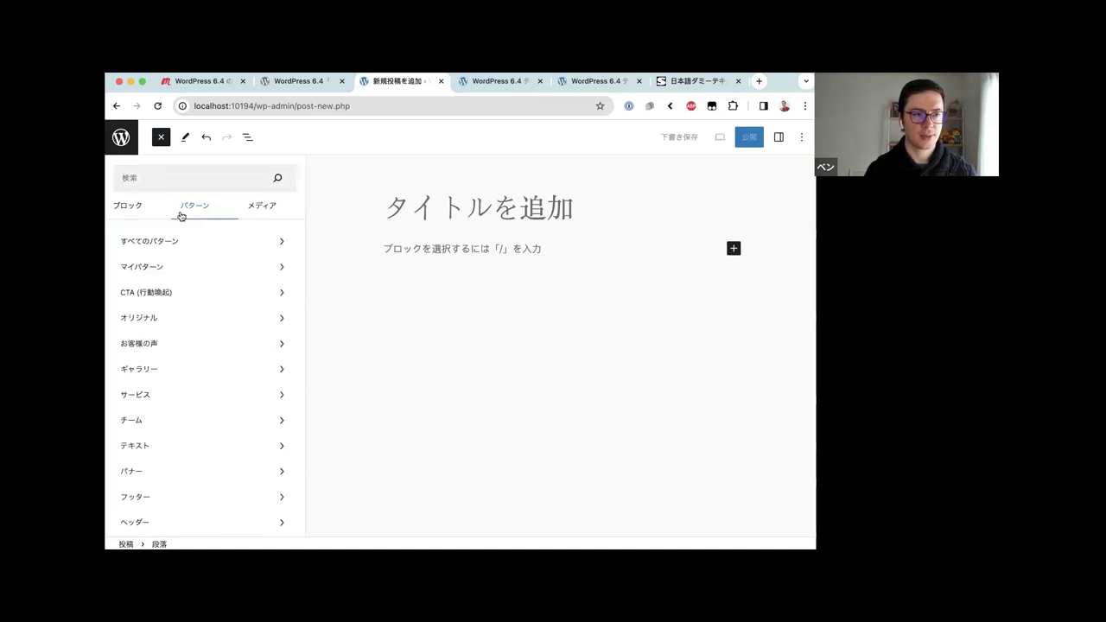
pyautogui.scroll(-3, 175, 250)
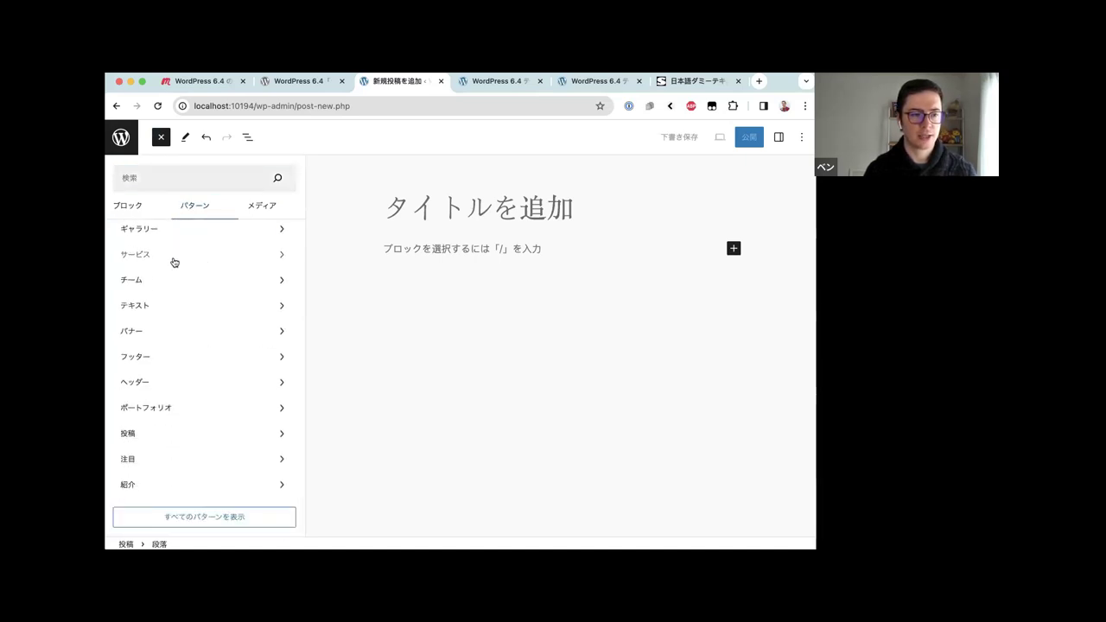
pyautogui.scroll(3, 175, 249)
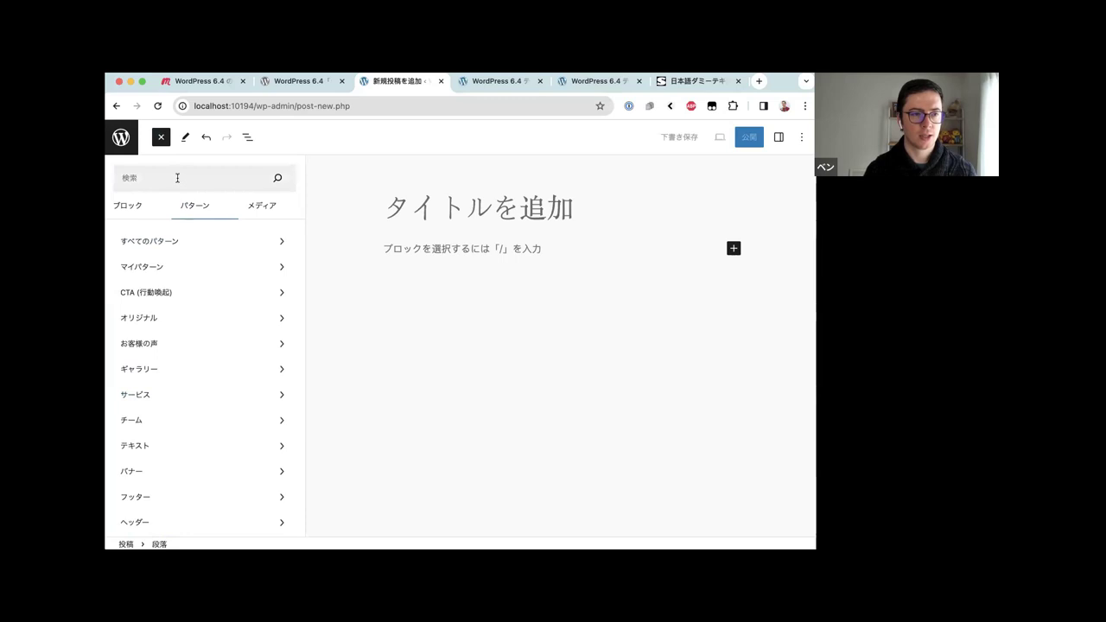
# Recheck the announcement's text on pattern filtering and search the post's inserter for "original"
pyautogui.hotkey('ctrl', 'shift', 'Tab')
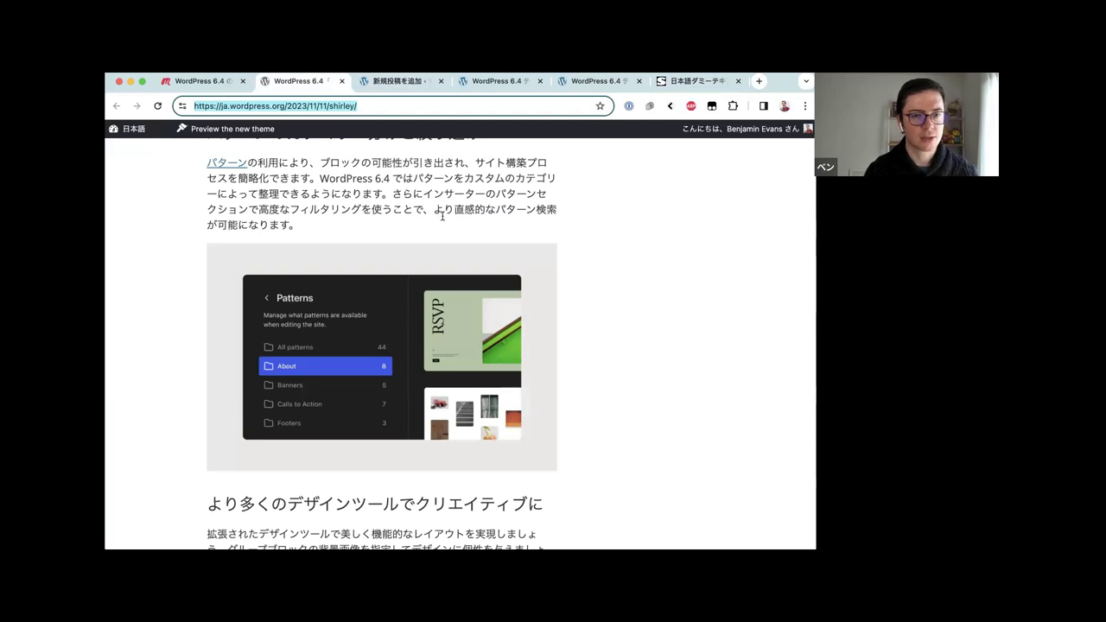
pyautogui.hotkey('ctrl', 'Tab')
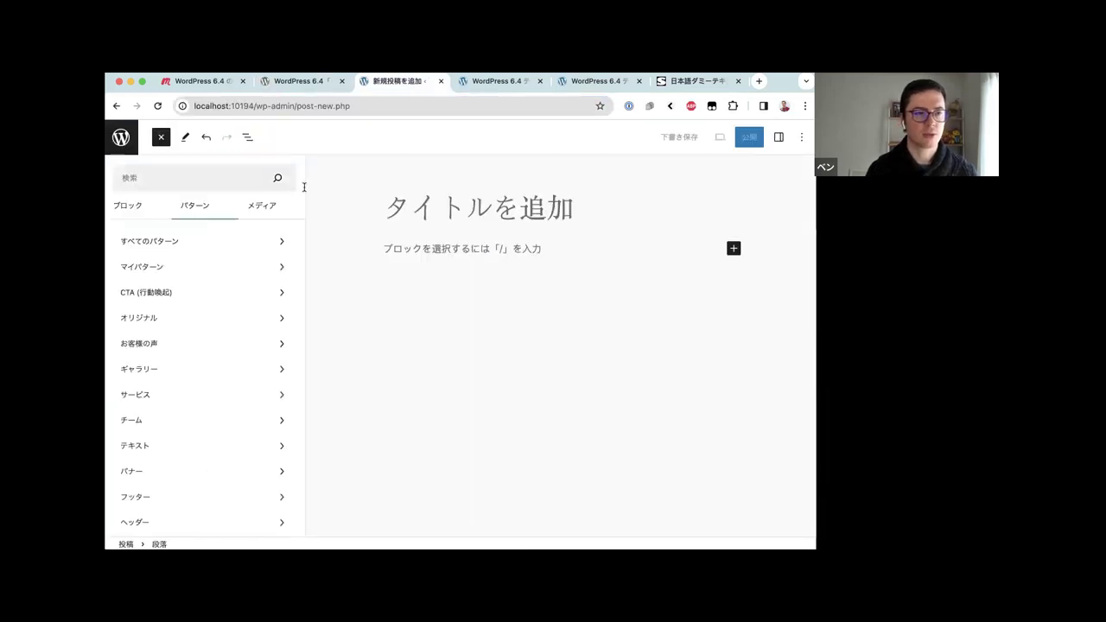
pyautogui.click(228, 179)
pyautogui.write('or')
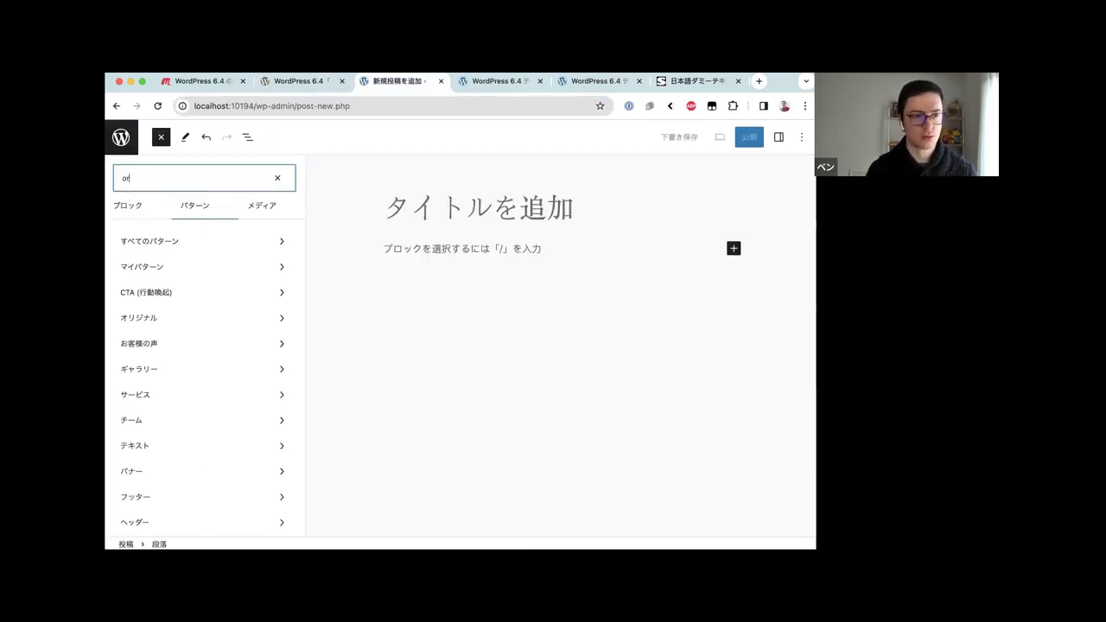
pyautogui.write('iginal')
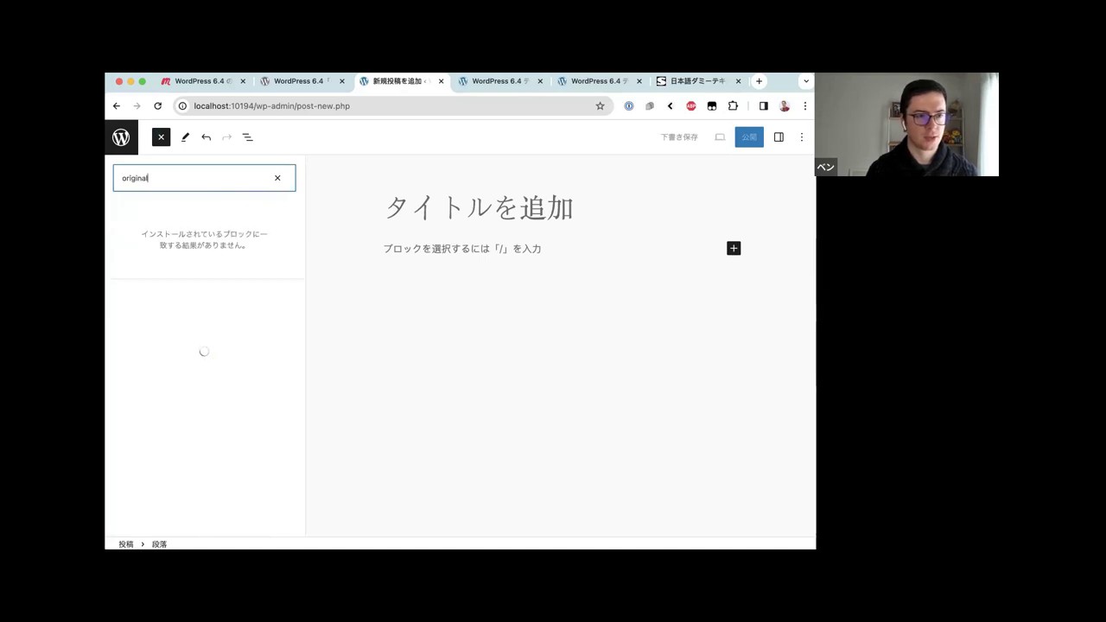
# Replace the inserter's search term with オリジナル
pyautogui.press('BackSpace')
pyautogui.press('BackSpace')
pyautogui.press('BackSpace')
pyautogui.press('BackSpace')
pyautogui.press('BackSpace')
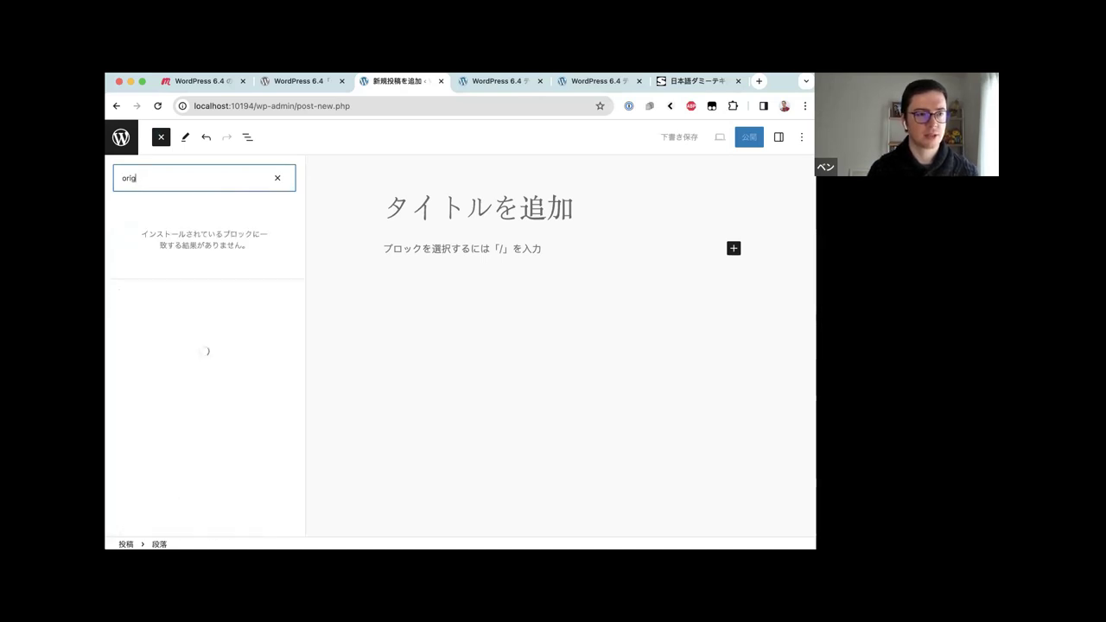
pyautogui.press('BackSpace')
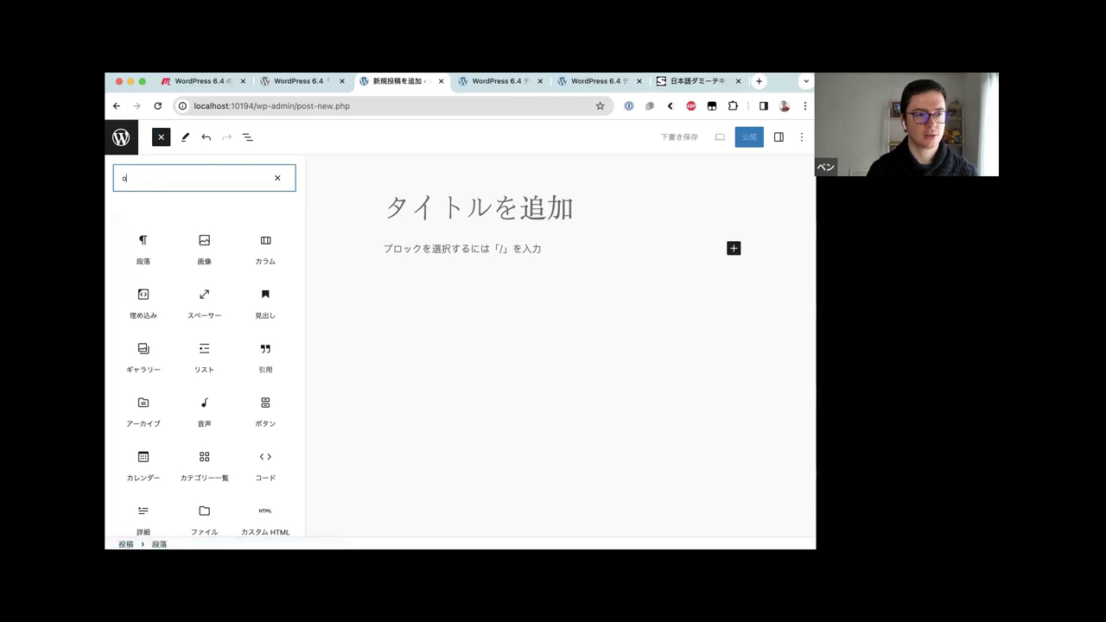
pyautogui.press('BackSpace')
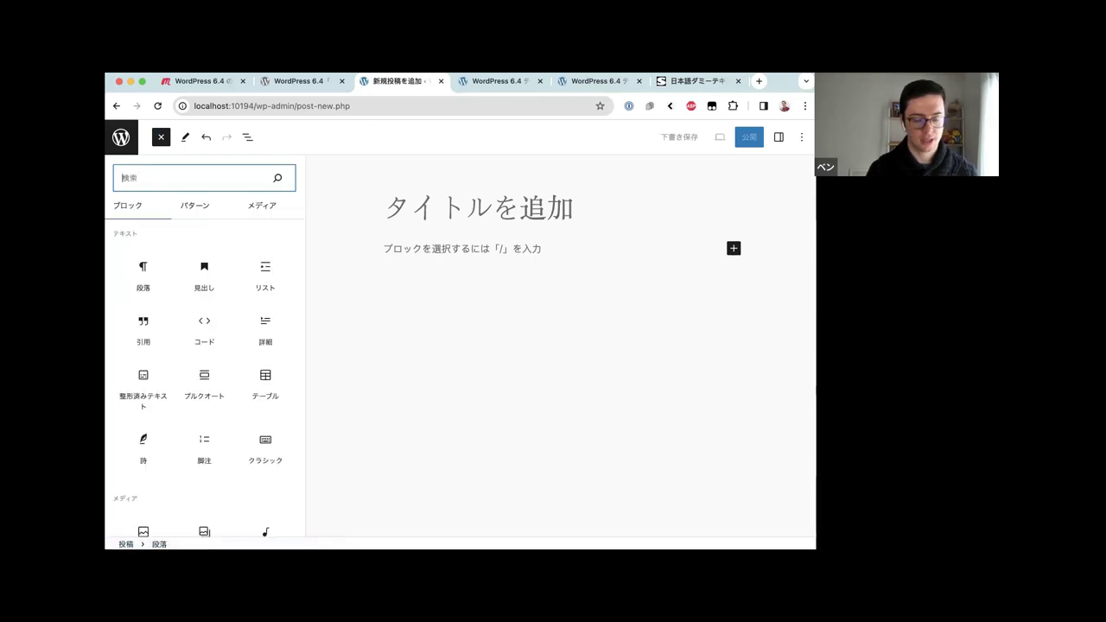
pyautogui.write('オリジナル')
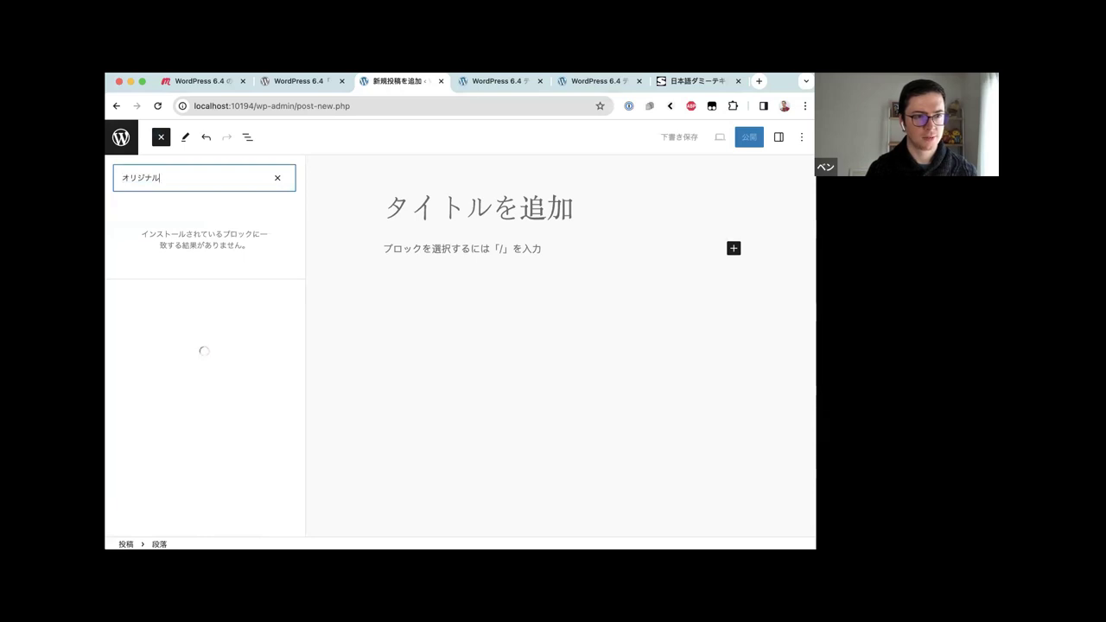
# Clear the search, go back to the inserter's pattern categories, and search for オリジナル from there
pyautogui.press('BackSpace')
pyautogui.press('BackSpace')
pyautogui.press('BackSpace')
pyautogui.press('BackSpace')
pyautogui.press('BackSpace')
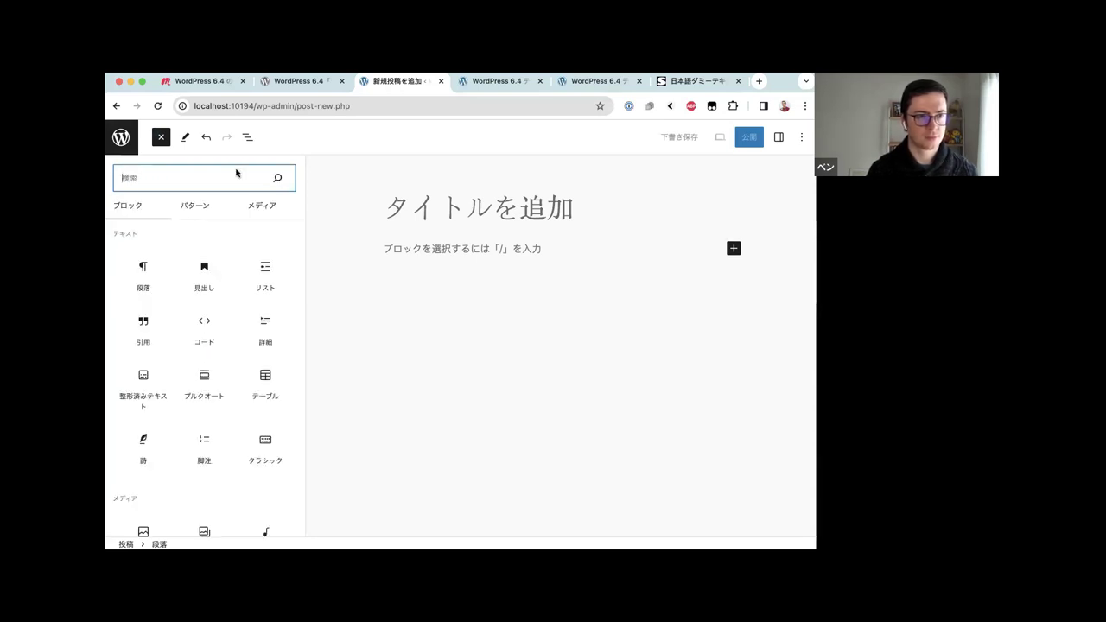
pyautogui.click(195, 208)
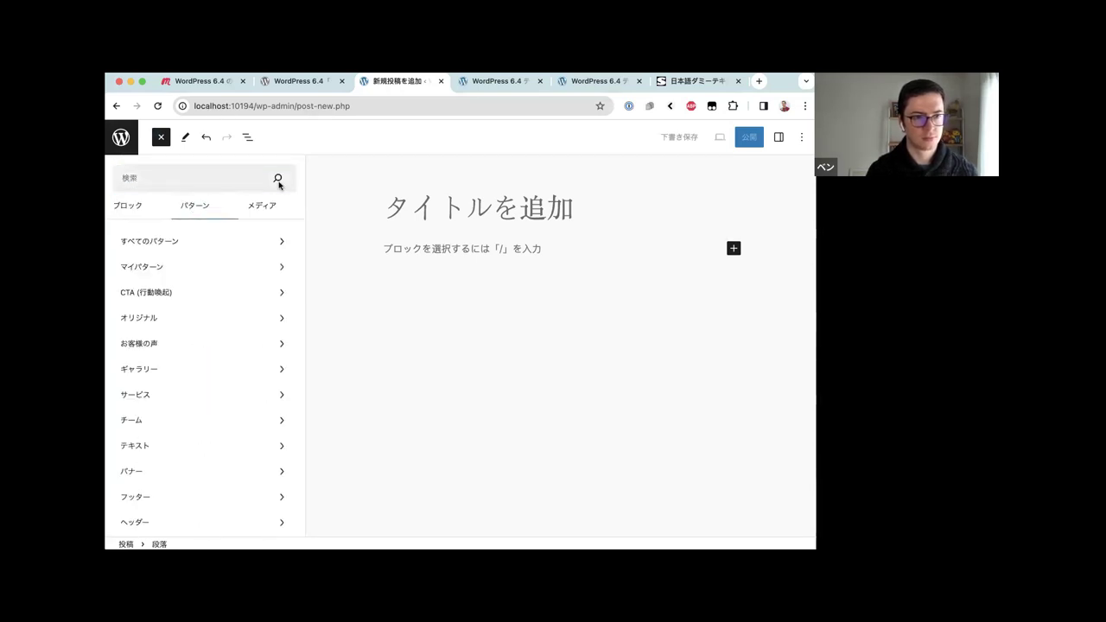
pyautogui.click(220, 177)
pyautogui.write('お')
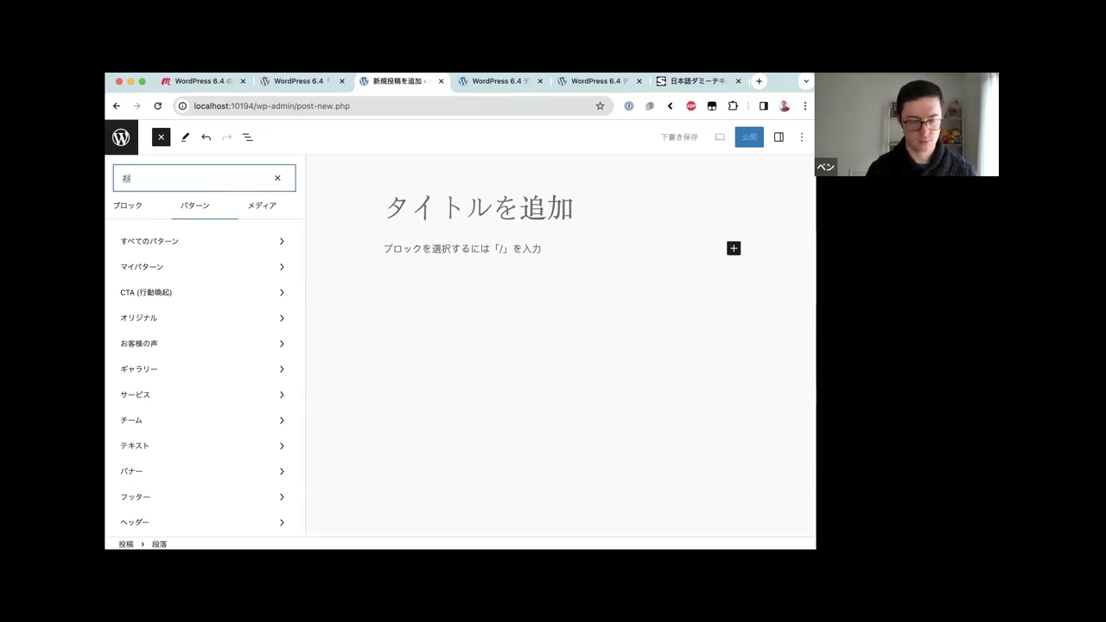
pyautogui.write('りじなる')
pyautogui.press('Return')
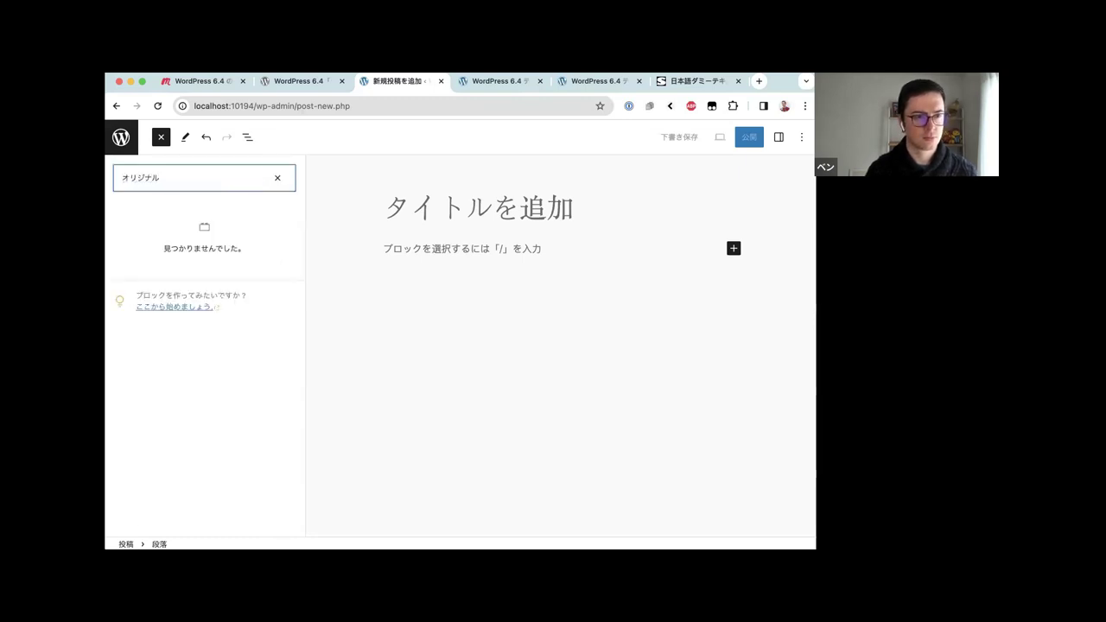
# Clear the search term and show the patterns of the オリジナル category in the inserter
pyautogui.press('BackSpace')
pyautogui.press('BackSpace')
pyautogui.press('BackSpace')
pyautogui.press('BackSpace')
pyautogui.press('BackSpace')
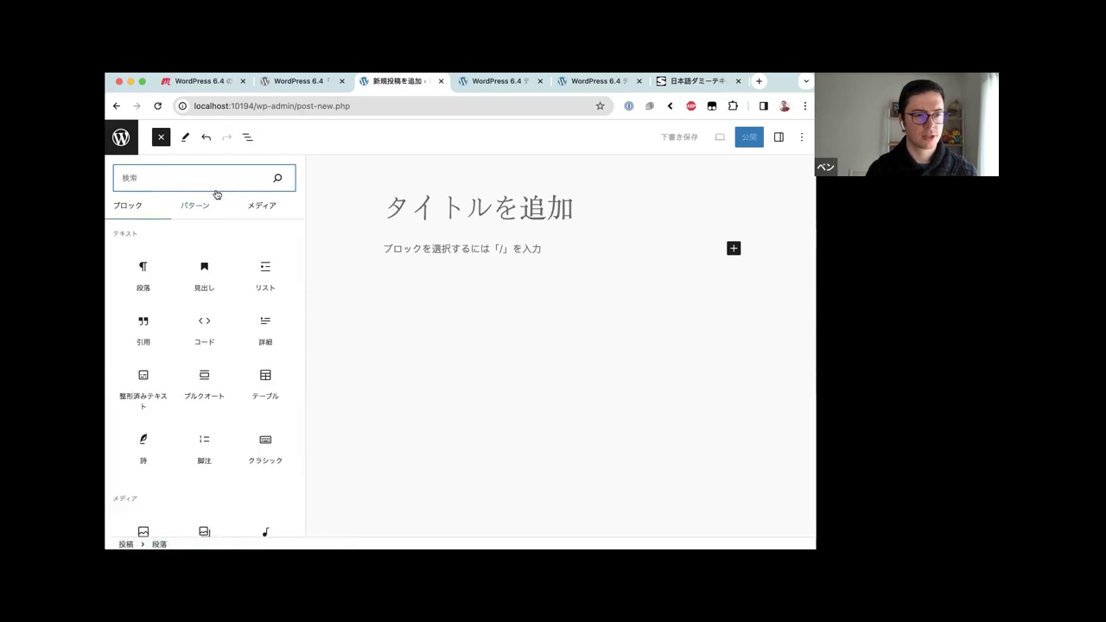
pyautogui.click(198, 209)
pyautogui.click(159, 323)
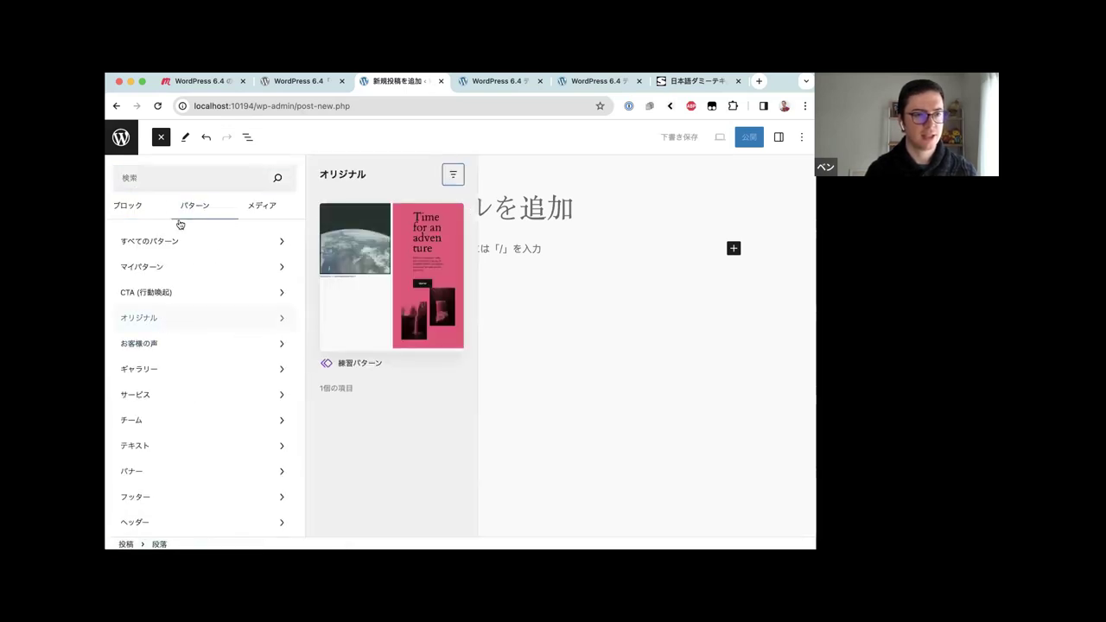
# Search the inserter for the custom pattern with 練習, and replace that search with "team"
pyautogui.click(215, 186)
pyautogui.write('練習')
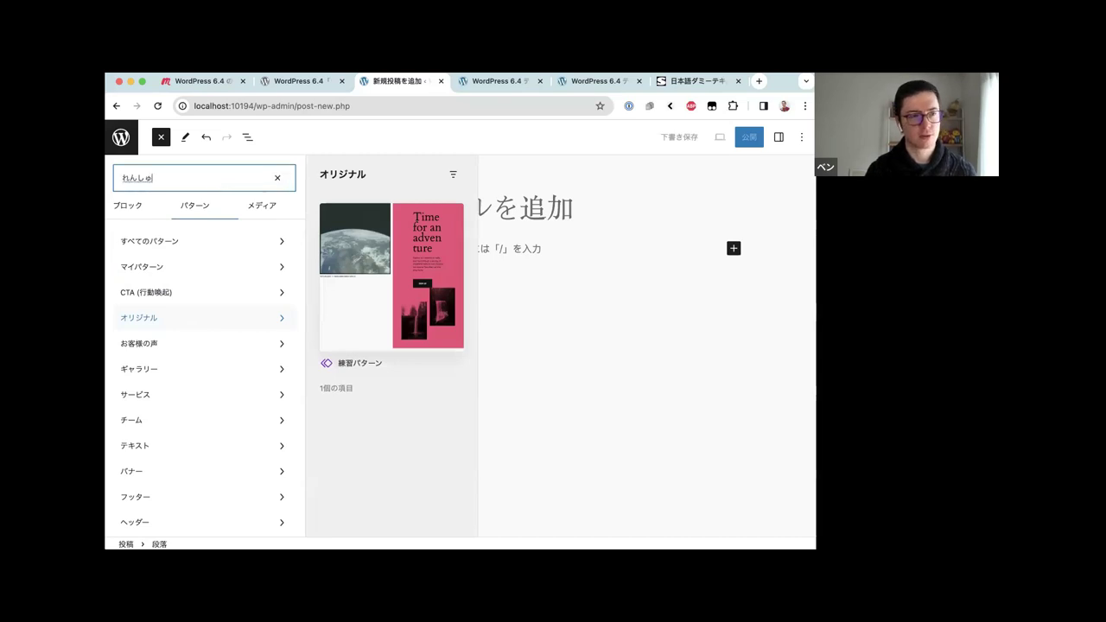
pyautogui.press('Return')
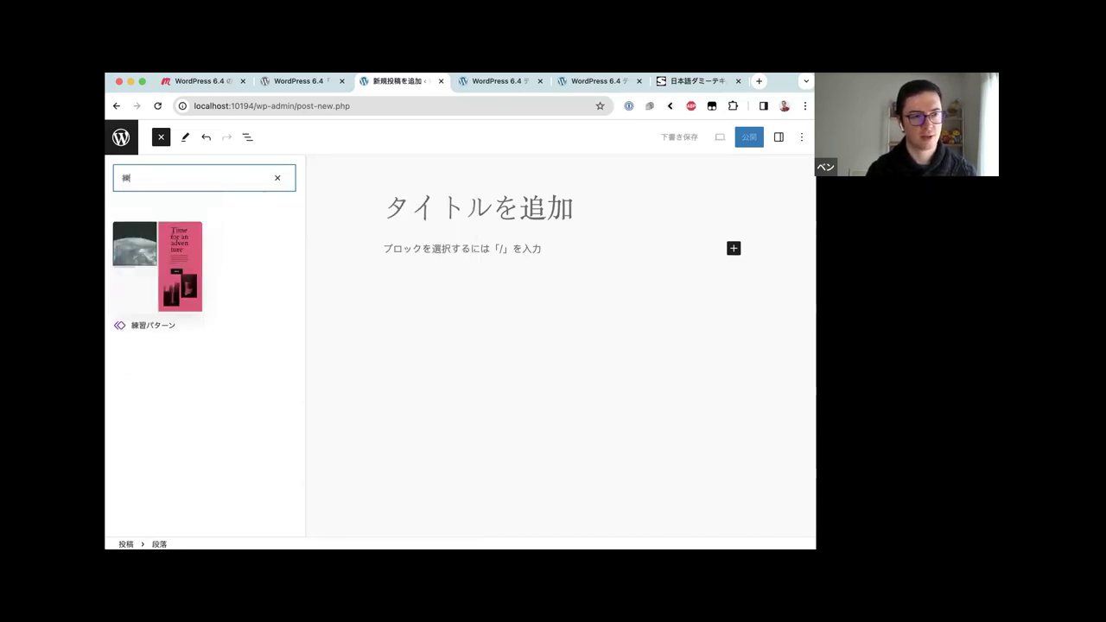
pyautogui.press('BackSpace')
pyautogui.write('team')
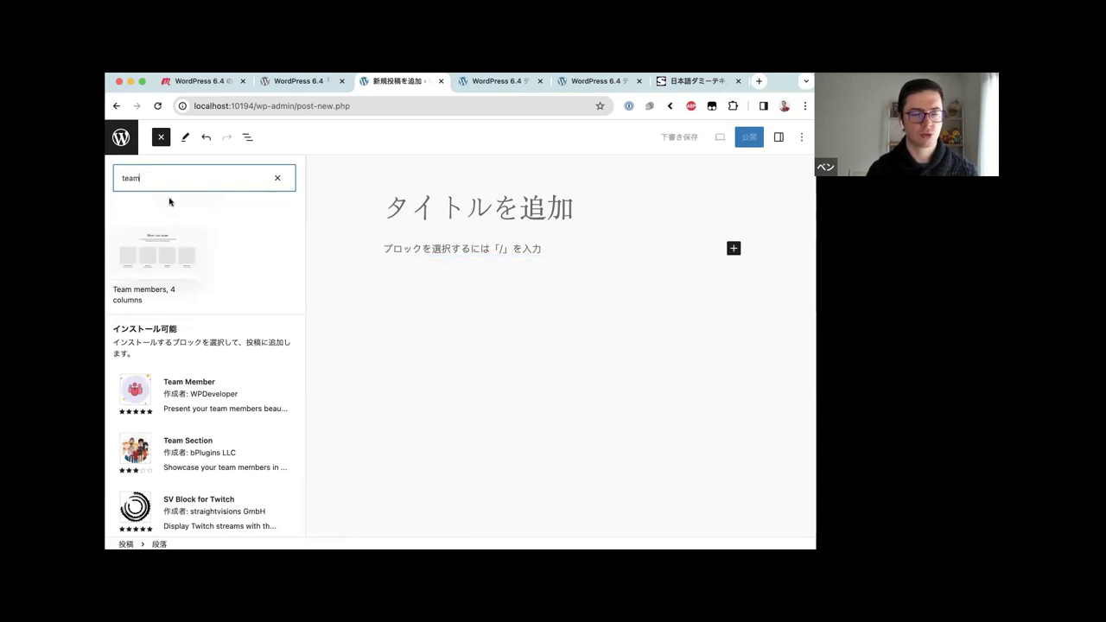
# Switch to the WordPress 6.4 announcement and read on to the section より多くのデザインツールでクリエイティブに
pyautogui.hotkey('ctrl', 'shift', 'Tab')
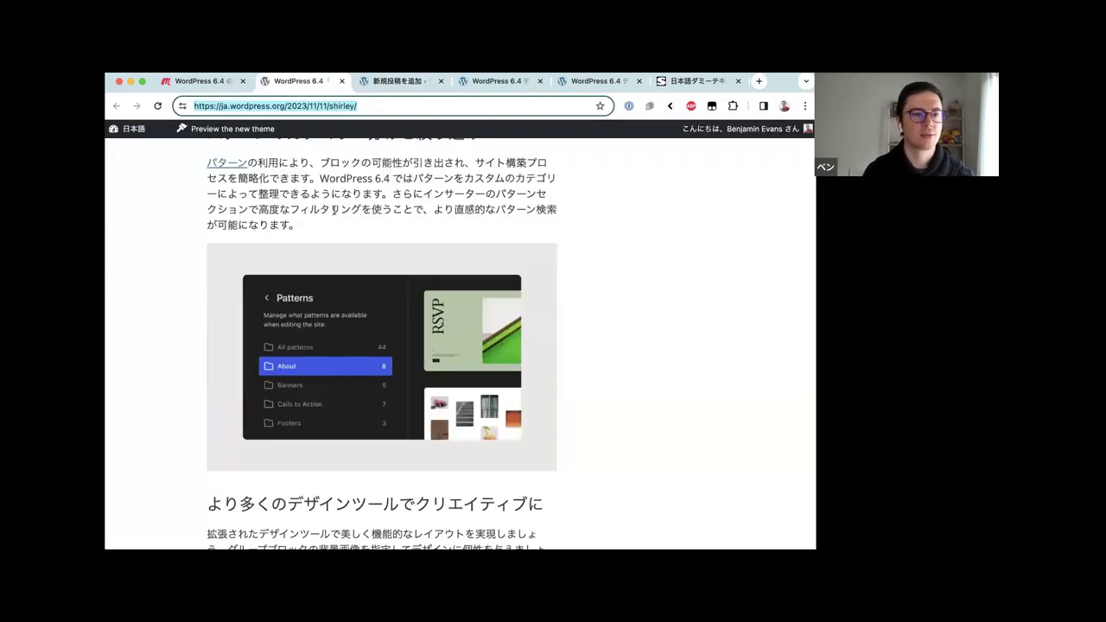
pyautogui.scroll(-1, 337, 209)
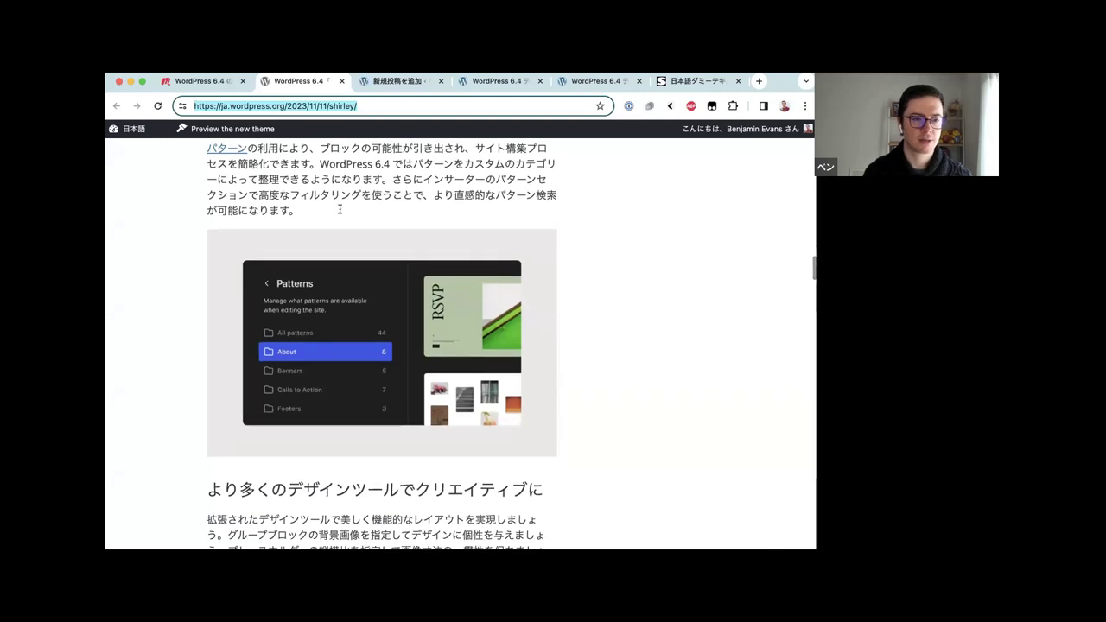
pyautogui.scroll(-1, 339, 213)
pyautogui.scroll(-1, 339, 213)
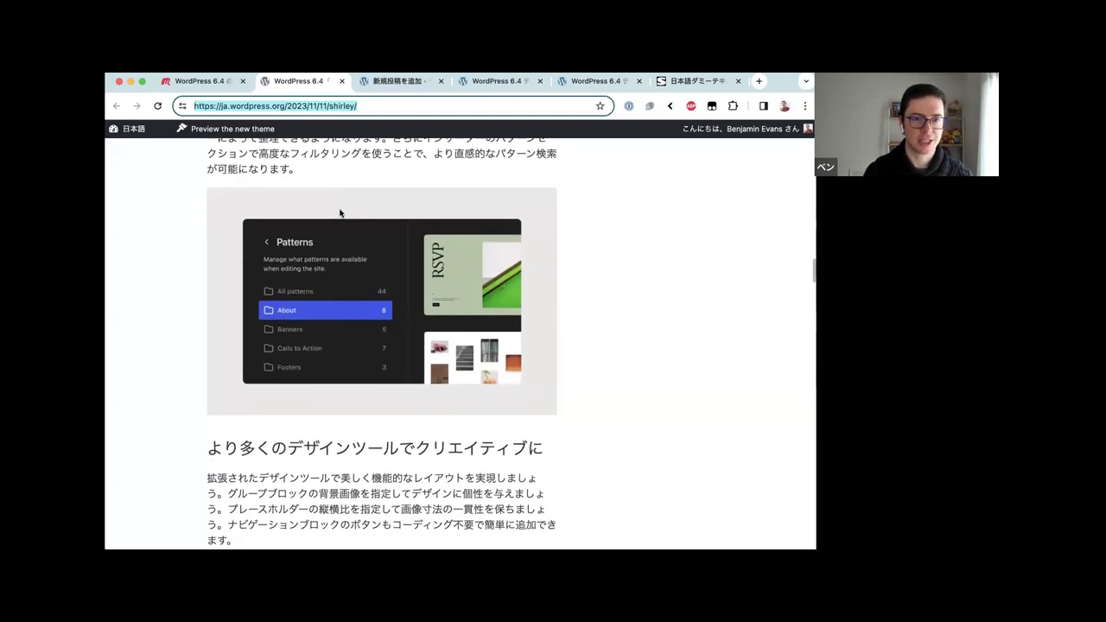
pyautogui.scroll(-2, 340, 213)
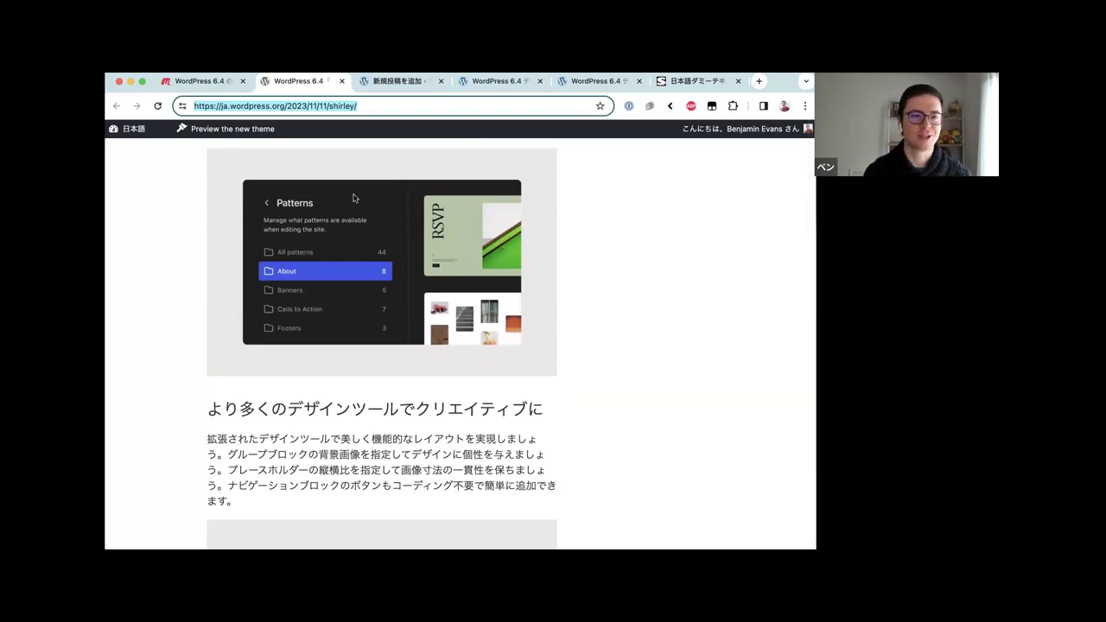
# Read the announcement's section on the new design tools, including background images for Group blocks
pyautogui.scroll(3, 354, 199)
pyautogui.scroll(-3, 353, 198)
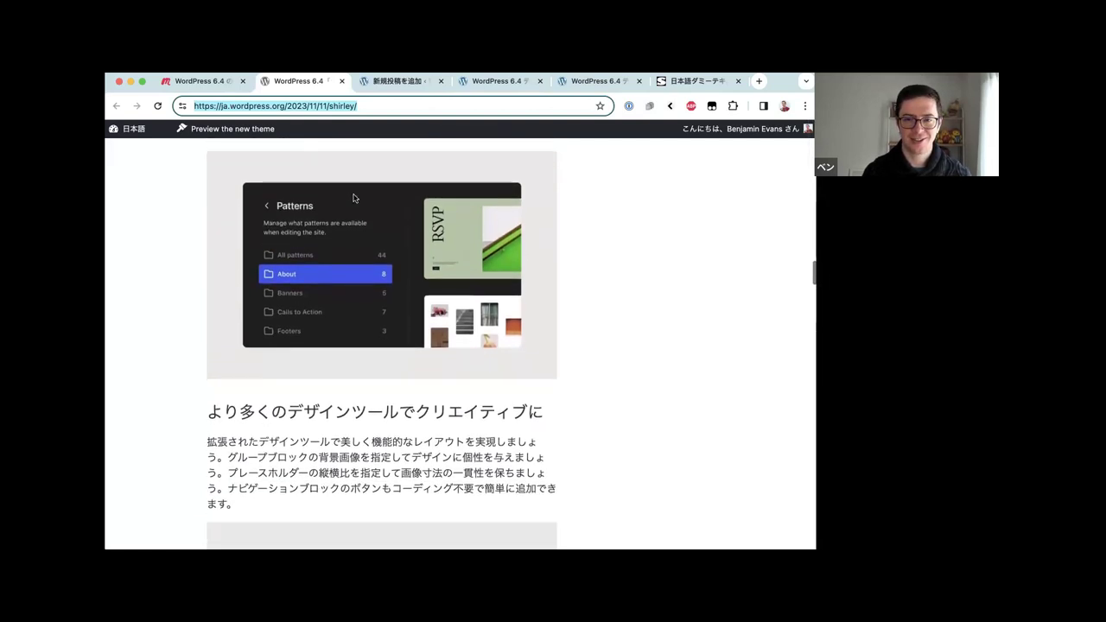
pyautogui.scroll(-6, 353, 199)
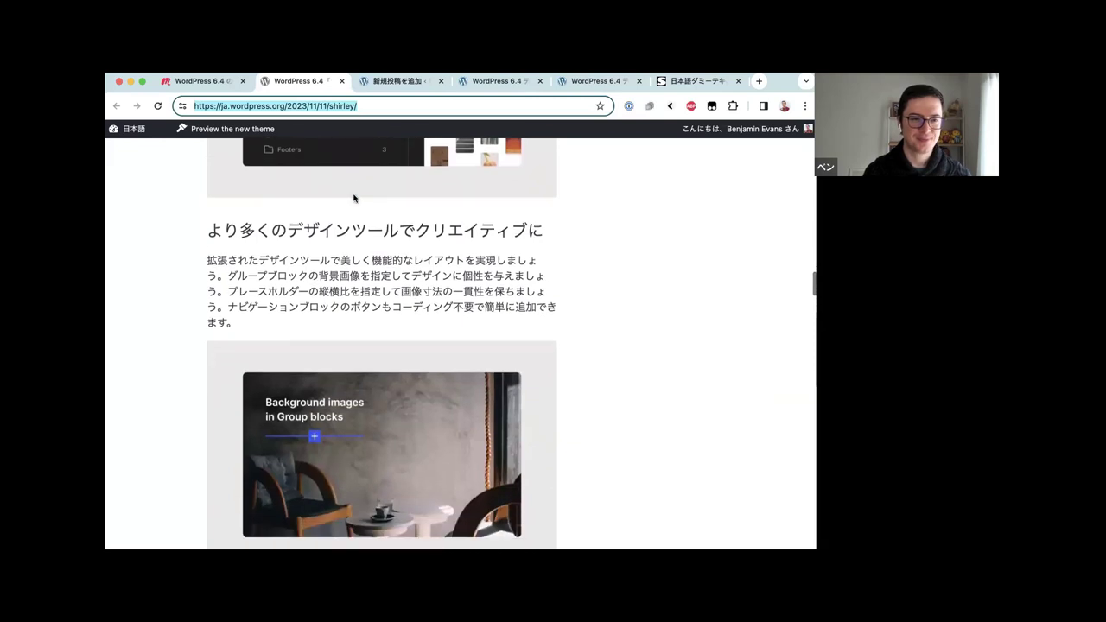
pyautogui.scroll(-2, 353, 199)
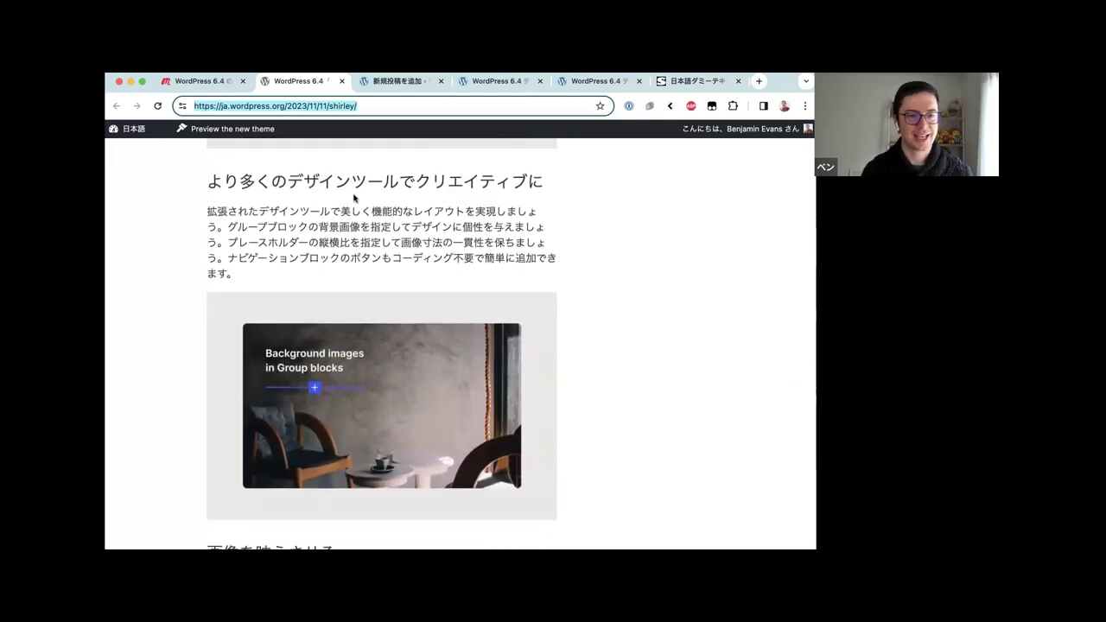
pyautogui.scroll(-1, 353, 198)
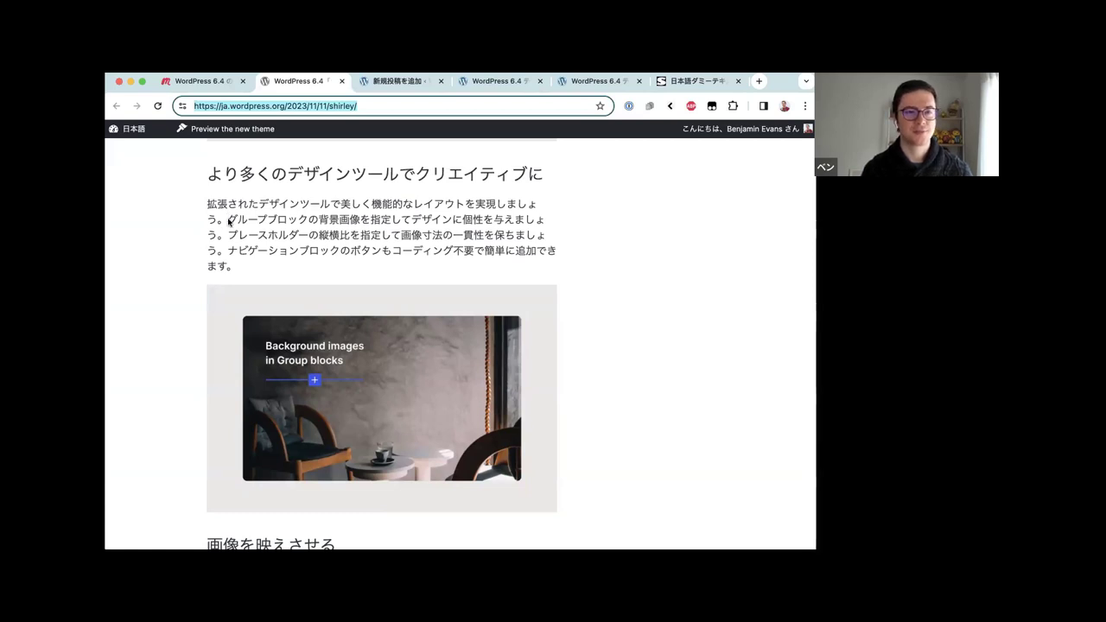
# Return to the new post, close the block inserter and place the cursor in the empty paragraph
pyautogui.hotkey('ctrl', 'Tab')
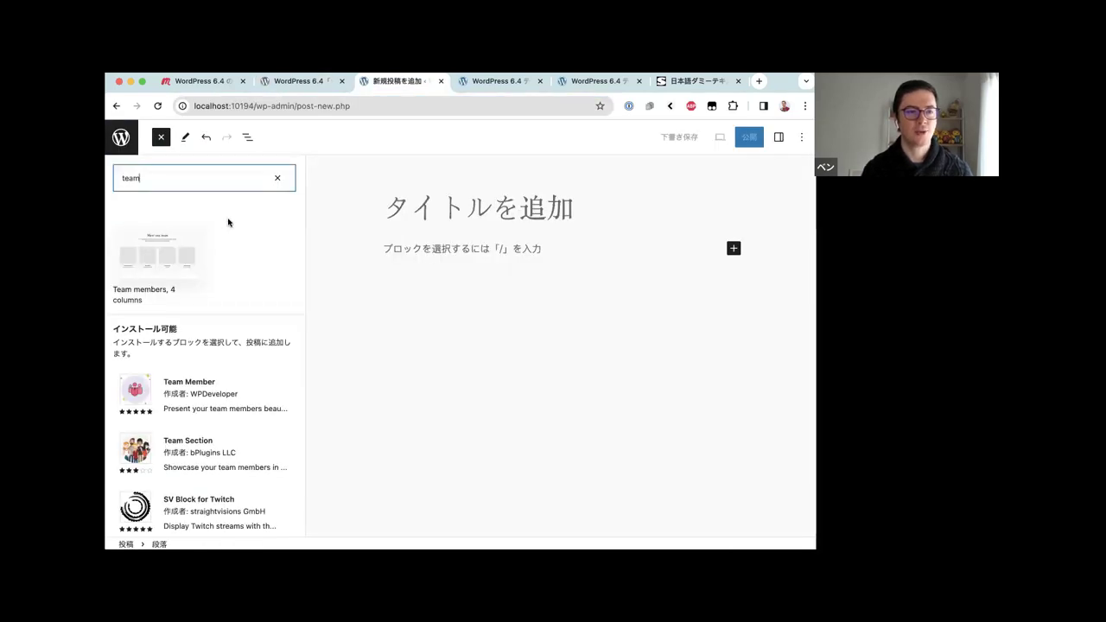
pyautogui.click(159, 145)
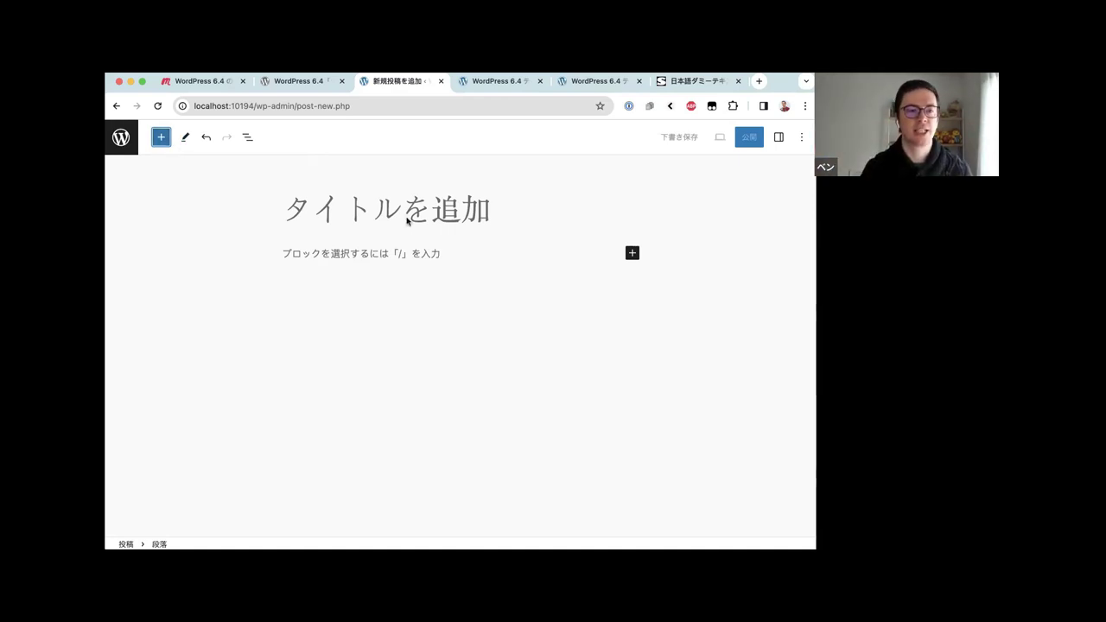
pyautogui.click(393, 266)
pyautogui.click(383, 253)
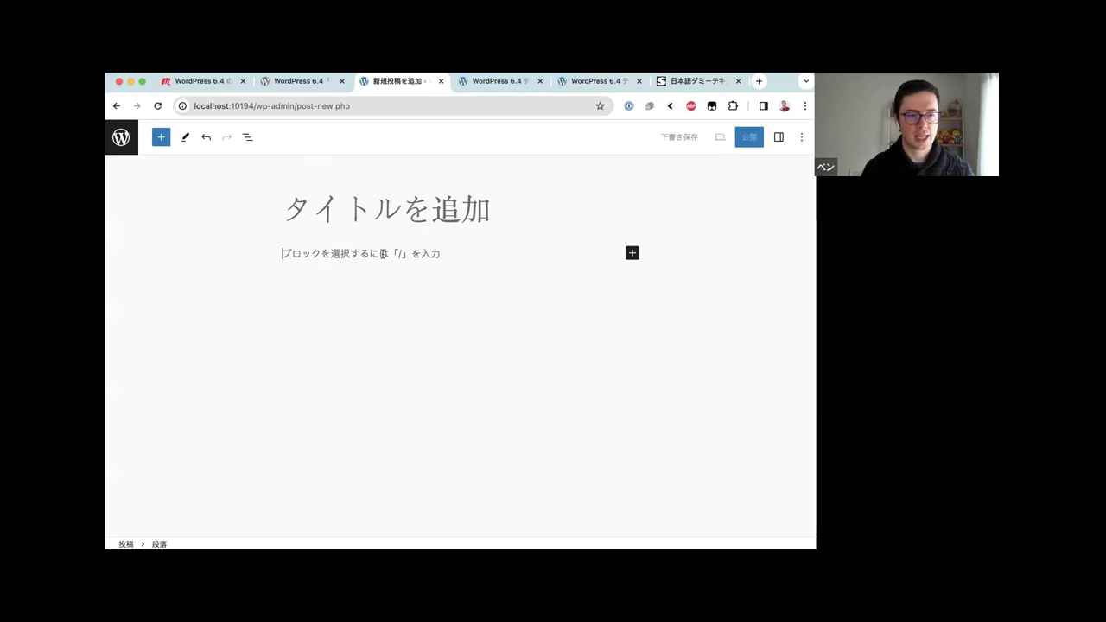
# Switch to the Japanese dummy text generator, generate a 400-character text from 「夜明け前」 and copy all of it
pyautogui.hotkey('ctrl', 'Tab')
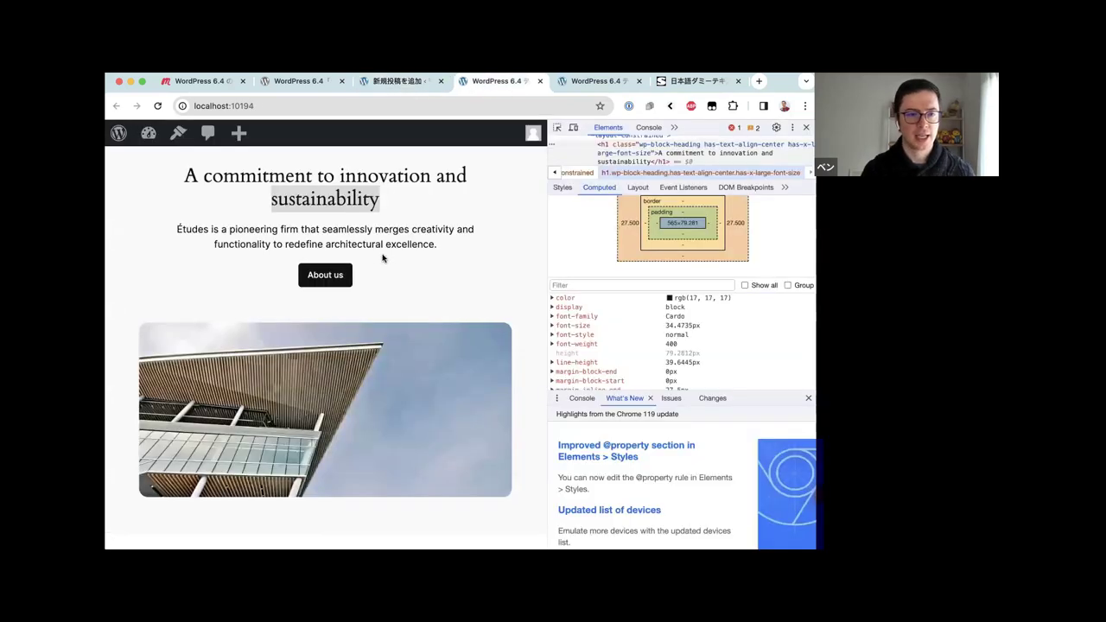
pyautogui.hotkey('ctrl', 'Tab')
pyautogui.hotkey('ctrl', 'Tab')
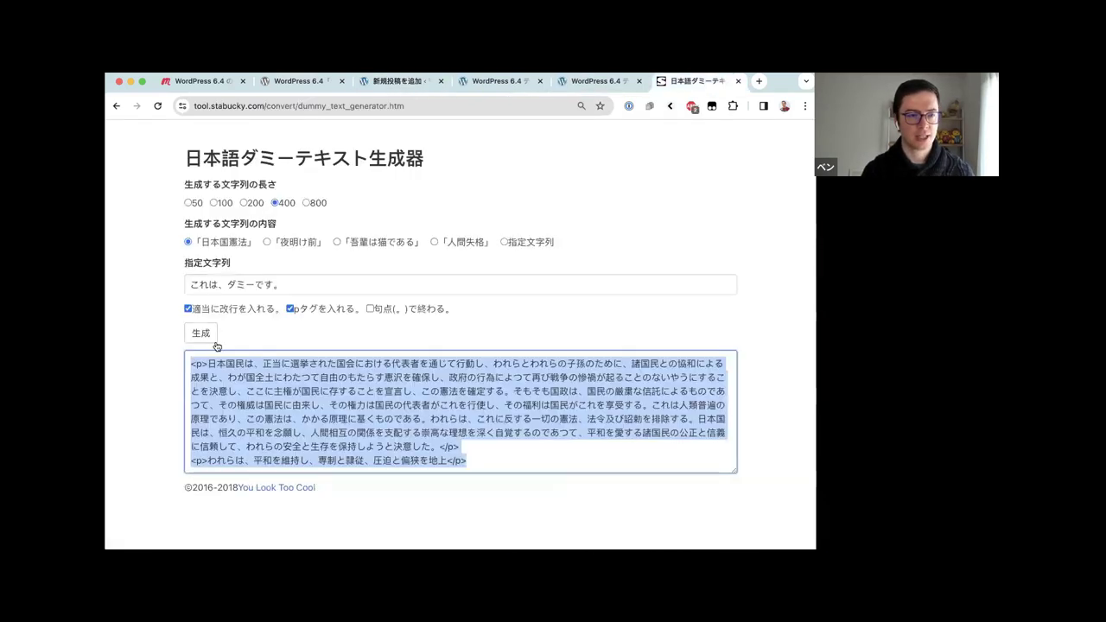
pyautogui.click(266, 242)
pyautogui.click(200, 333)
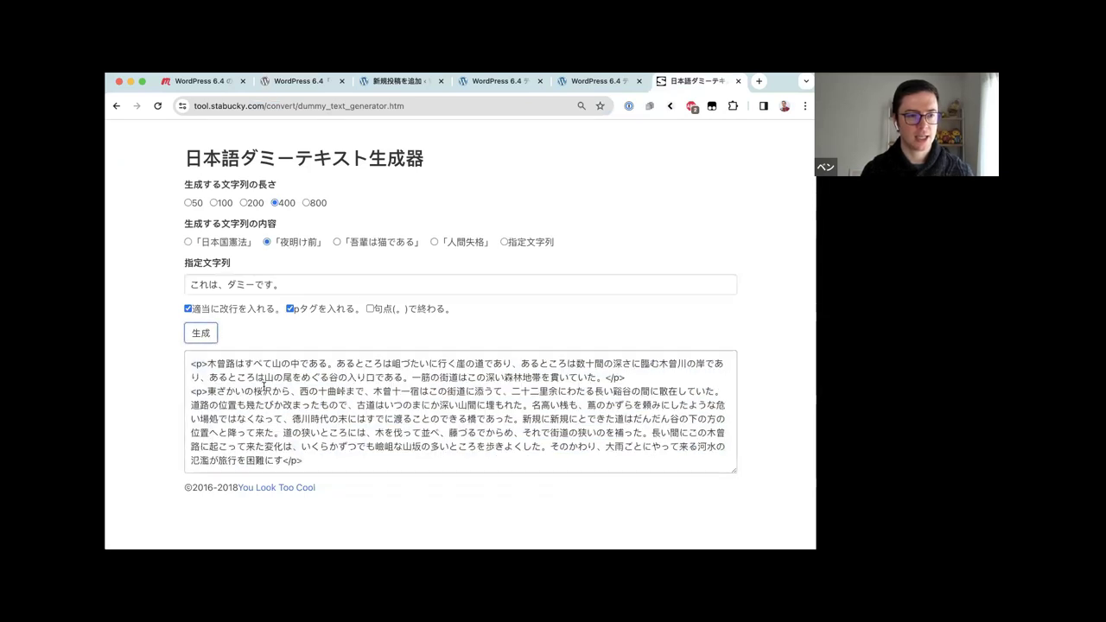
pyautogui.press('super+a')
# Go back to the new post and paste the generated dummy text into its body
pyautogui.hotkey('ctrl', 'shift', 'Tab')
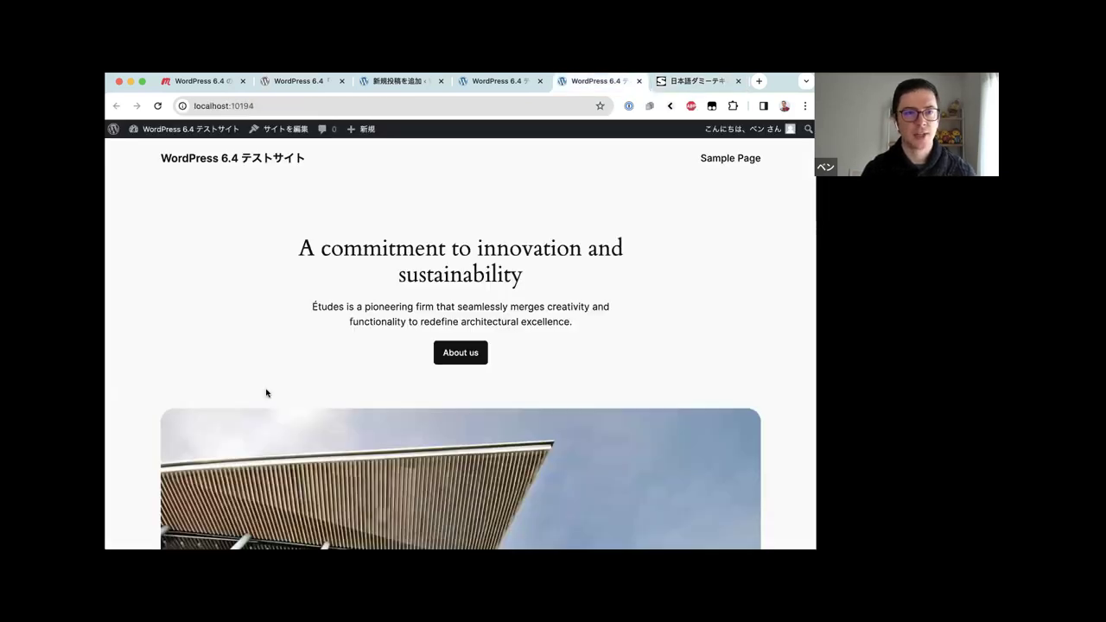
pyautogui.hotkey('ctrl', 'shift', 'Tab')
pyautogui.hotkey('ctrl', 'shift', 'Tab')
pyautogui.write('木曽路はすべて山の中である。あるところは岨づたいに行く崖の道であり、あるところは数十間の深さに臨む木曾川の岸であり、あるところは山の尾をめぐる谷の入り口である。一筋の街道はこの深い森林地帯を貫いていた。 東ざかいの桜沢から、西の十曲峠まで、木曾十一宿はこの街道に添うて、二十二里余にわたる長い谿谷の間に散在していた。道路の位置も幾たびか改まったもので、古道はいつのまにか深い山間に埋もれた。名高い桟も、蔦のかずらを頼みにしたような危い場処ではなくなって、徳川時代の末にはすでに渡ることのできる橋であった。新規に新規にとできた道はだんだん谷の下の方の位置へと降って来た。道の狭いところには、木を伐って並べ、藤づるでからめ、それで街道の狭いのを補った。長い間にこの木曾路に起こって来た変化は、いくらかずつでも嶮岨な山坂の多いところを歩きよくした。そのかわり、大雨ごとにやって来る河水の氾濫が旅行を困難にす')
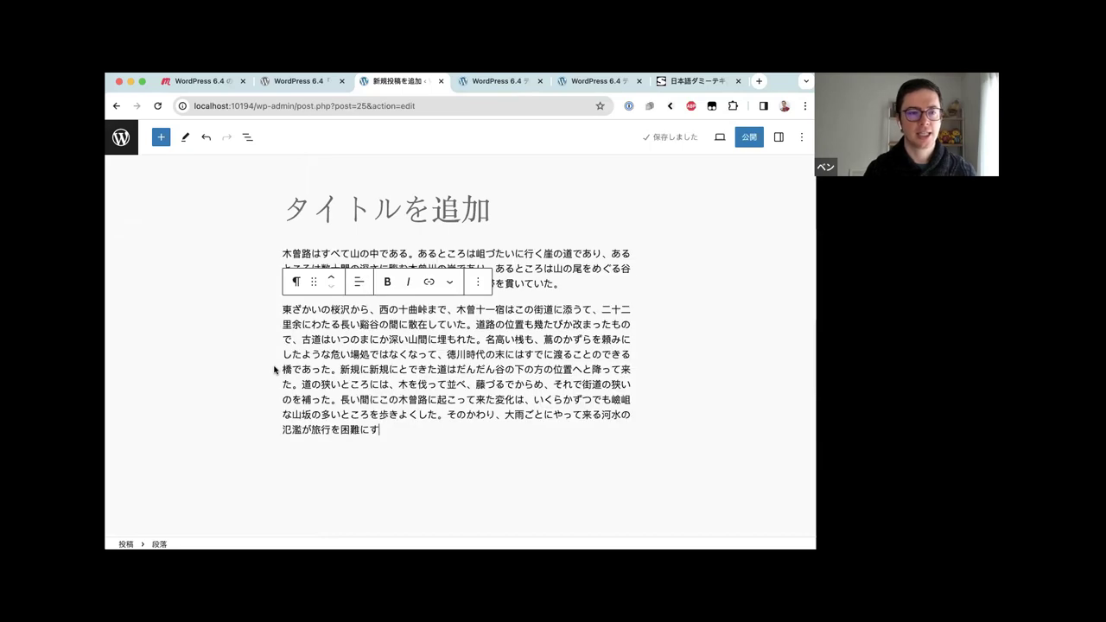
# Select both pasted paragraphs and combine them into a Group block
pyautogui.click(302, 262)
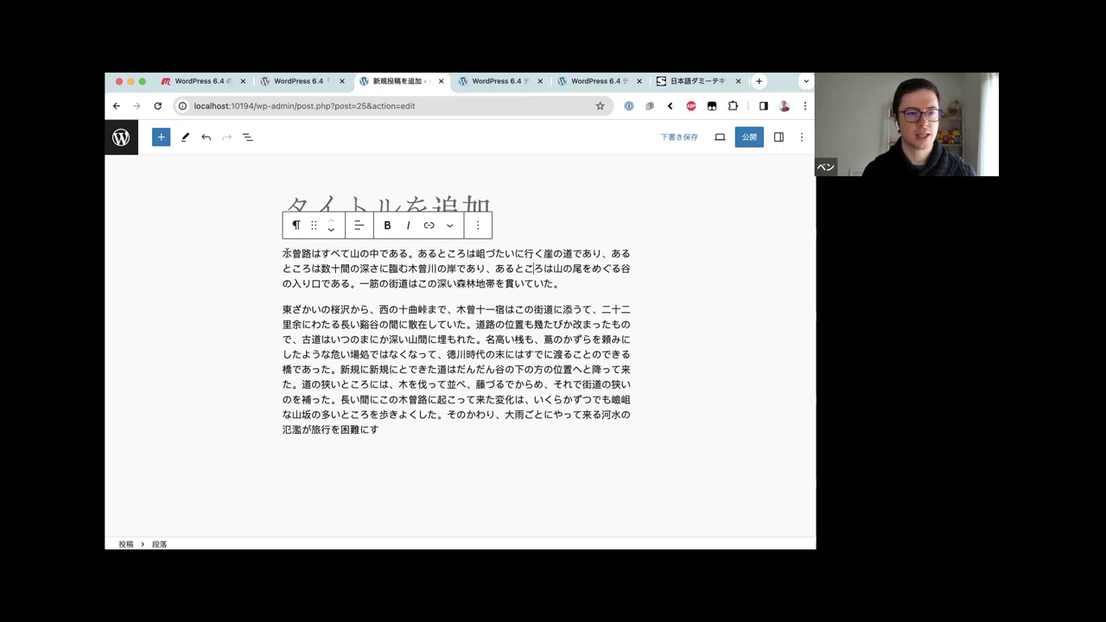
pyautogui.moveTo(285, 253); pyautogui.dragTo(412, 448)
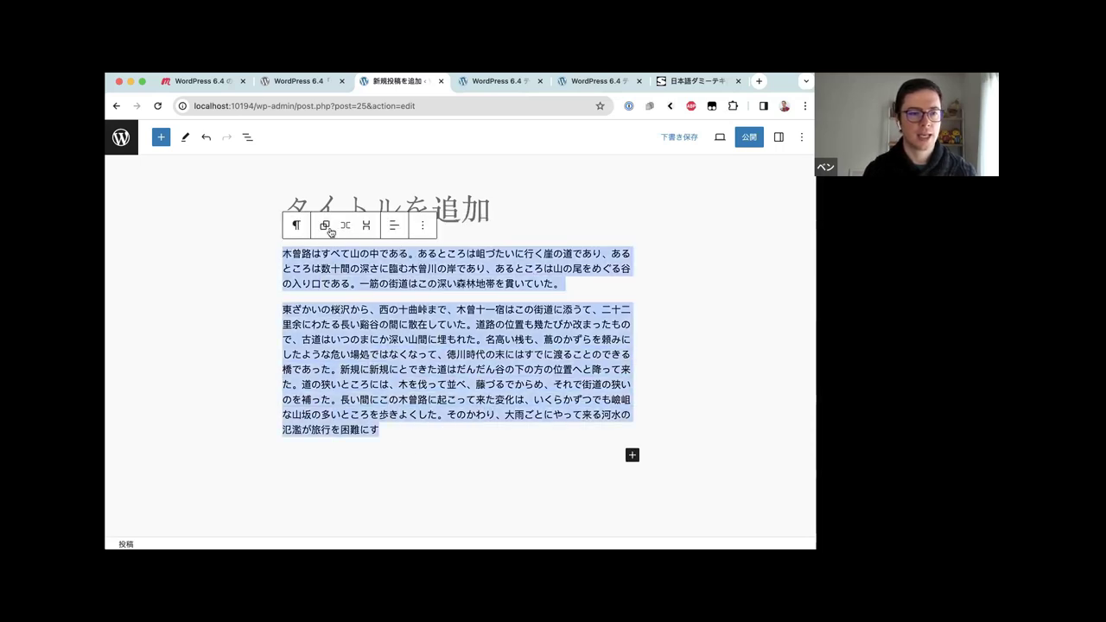
pyautogui.click(325, 227)
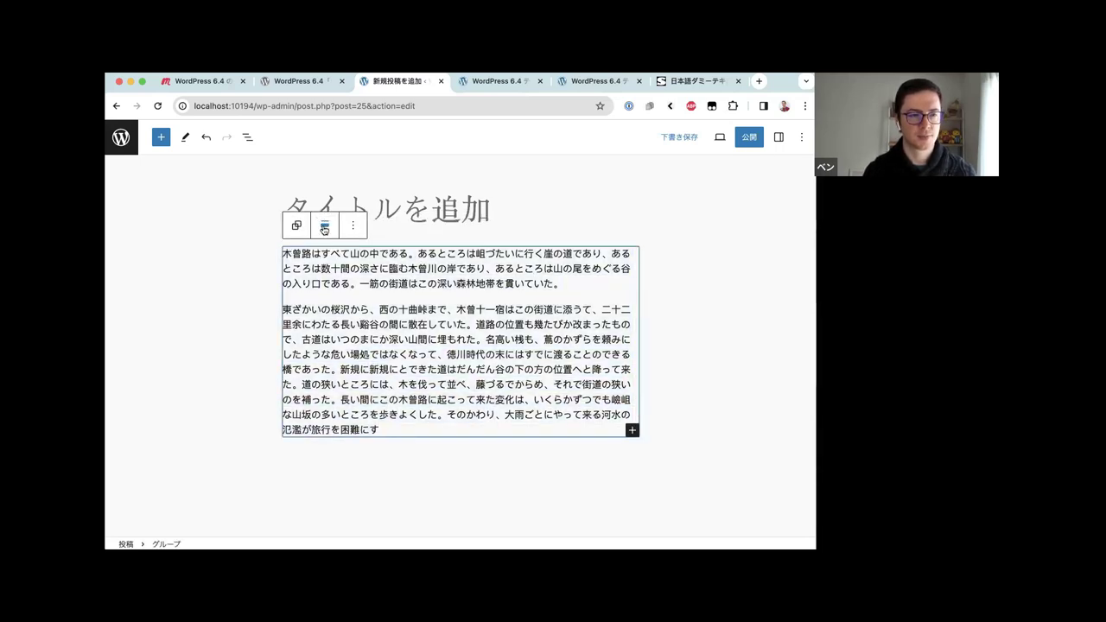
# Give the group the Earth picture image.jpeg from the media library as background image and set its text colour to Base / Two
pyautogui.click(779, 137)
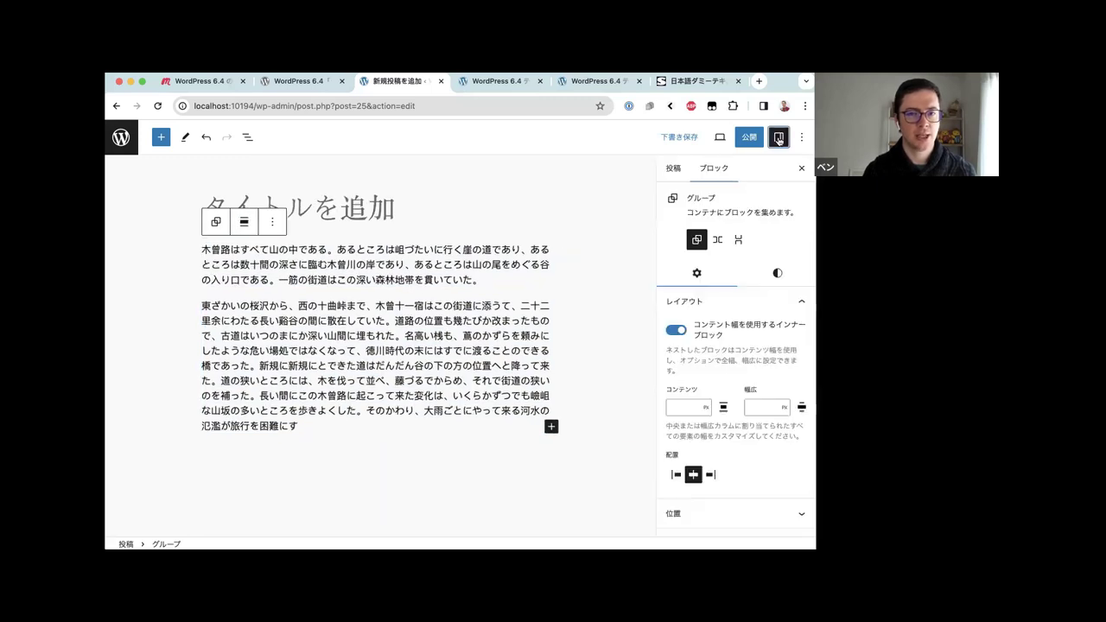
pyautogui.click(778, 275)
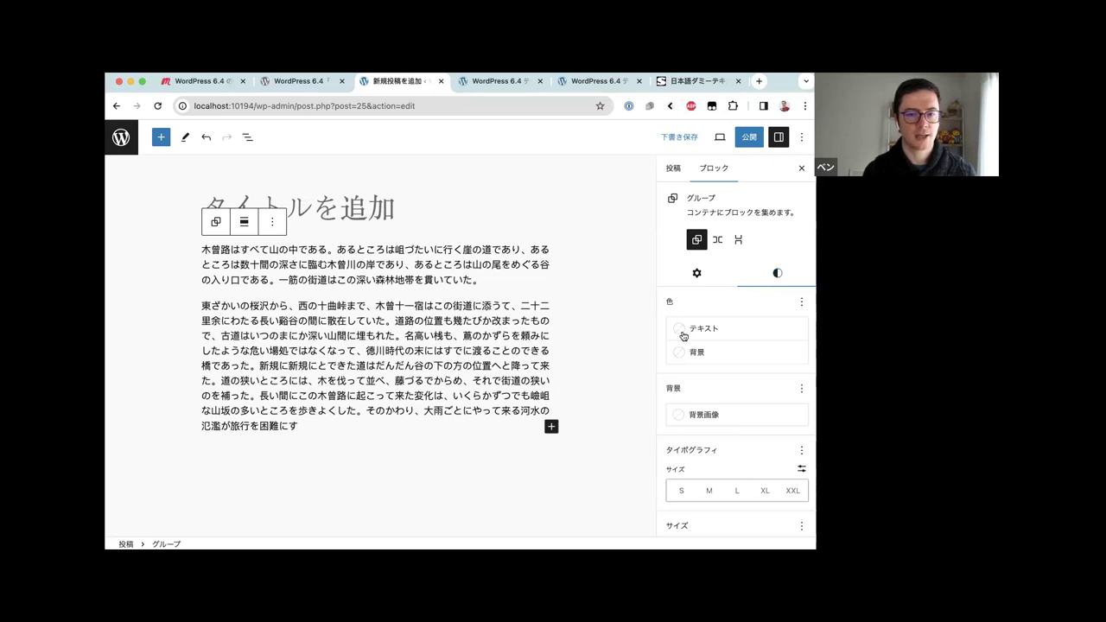
pyautogui.click(699, 418)
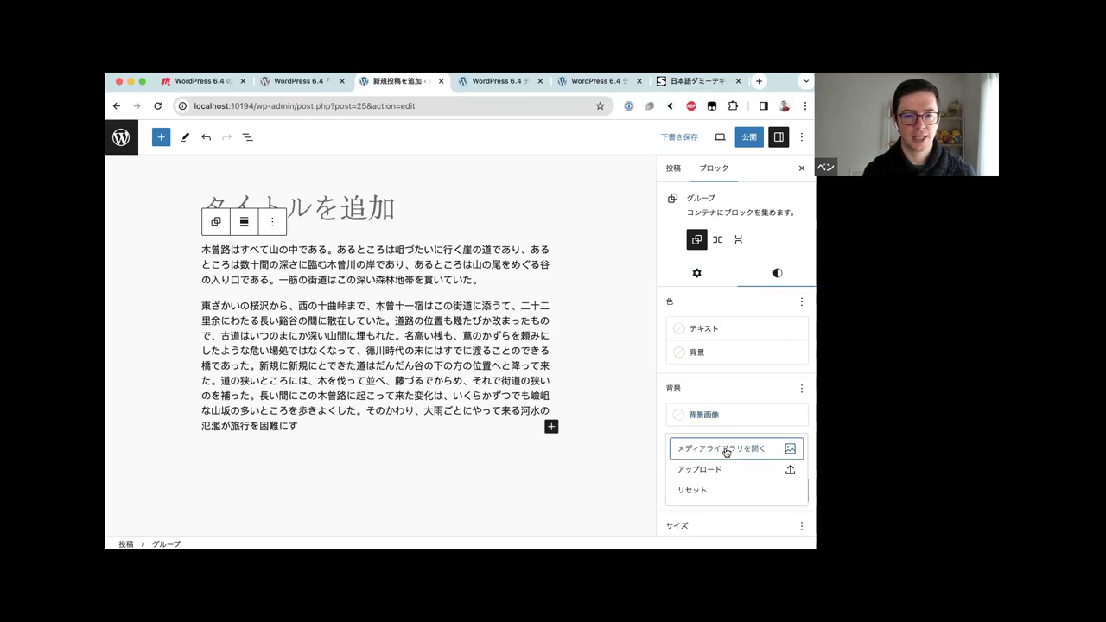
pyautogui.click(724, 449)
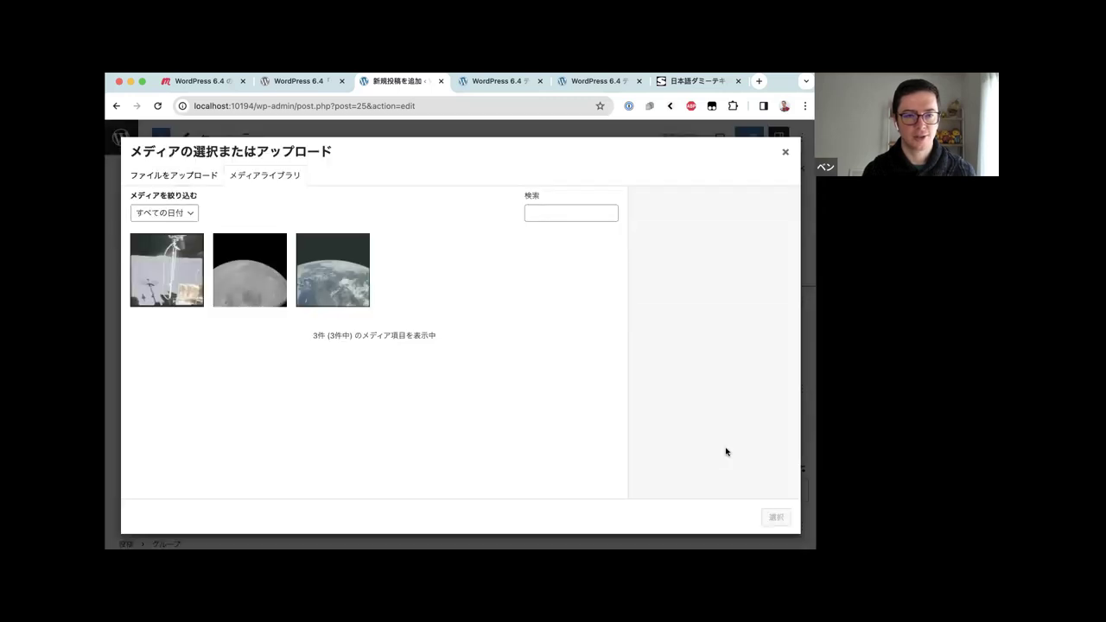
pyautogui.click(343, 268)
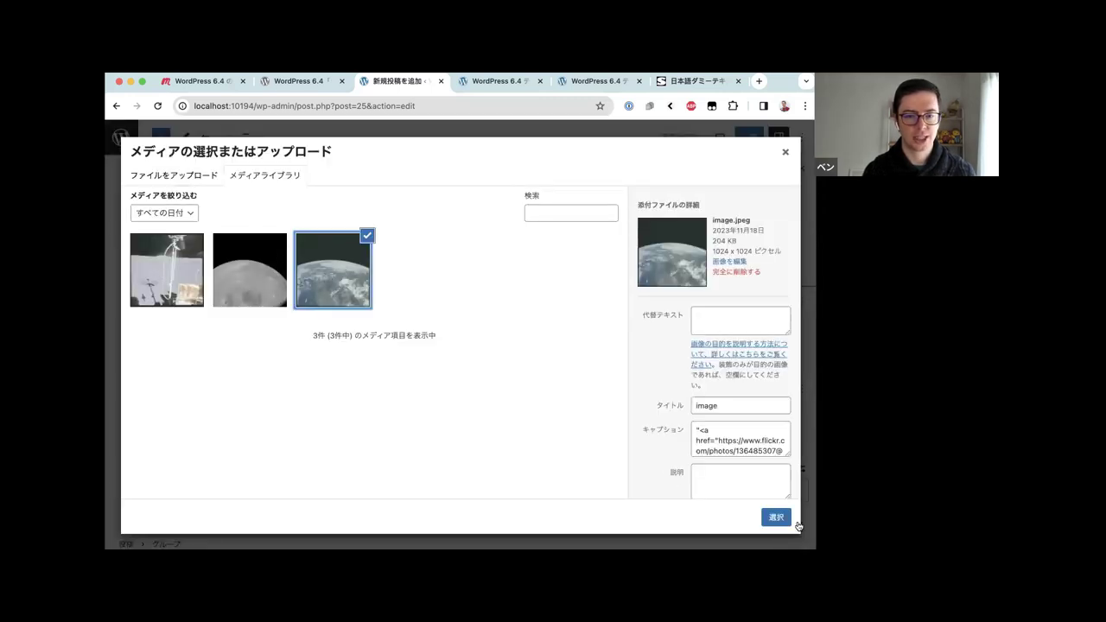
pyautogui.click(776, 518)
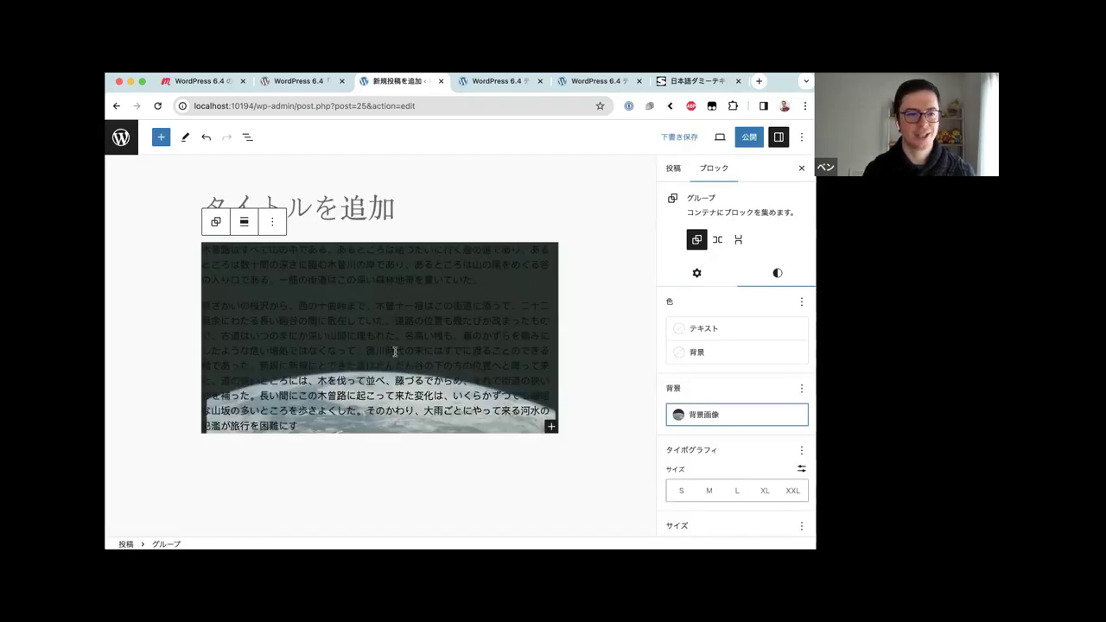
pyautogui.click(680, 335)
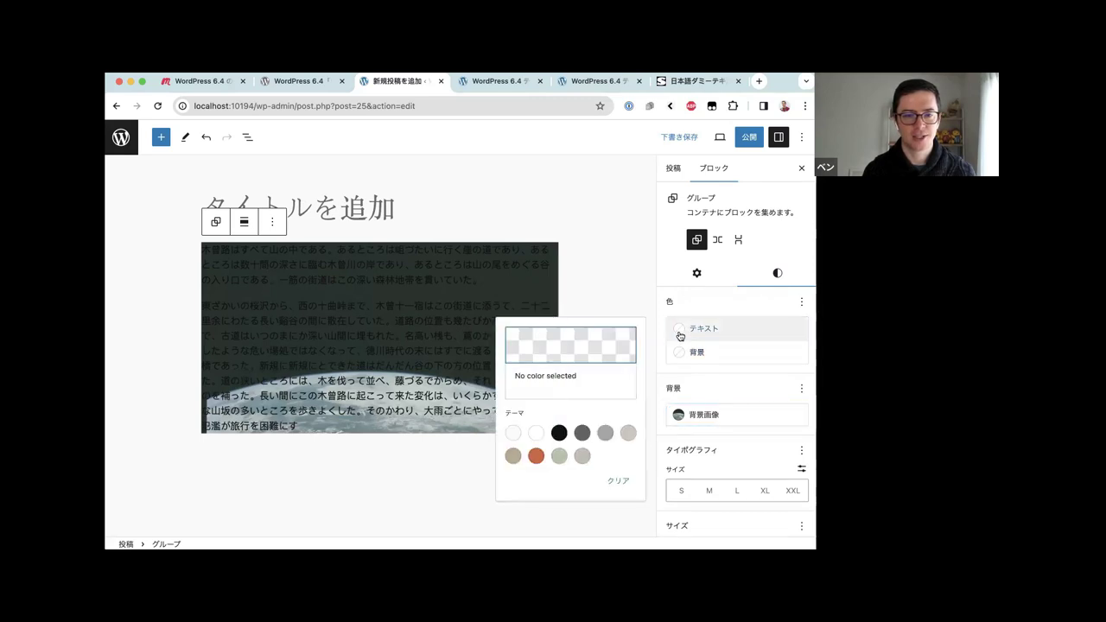
pyautogui.click(536, 433)
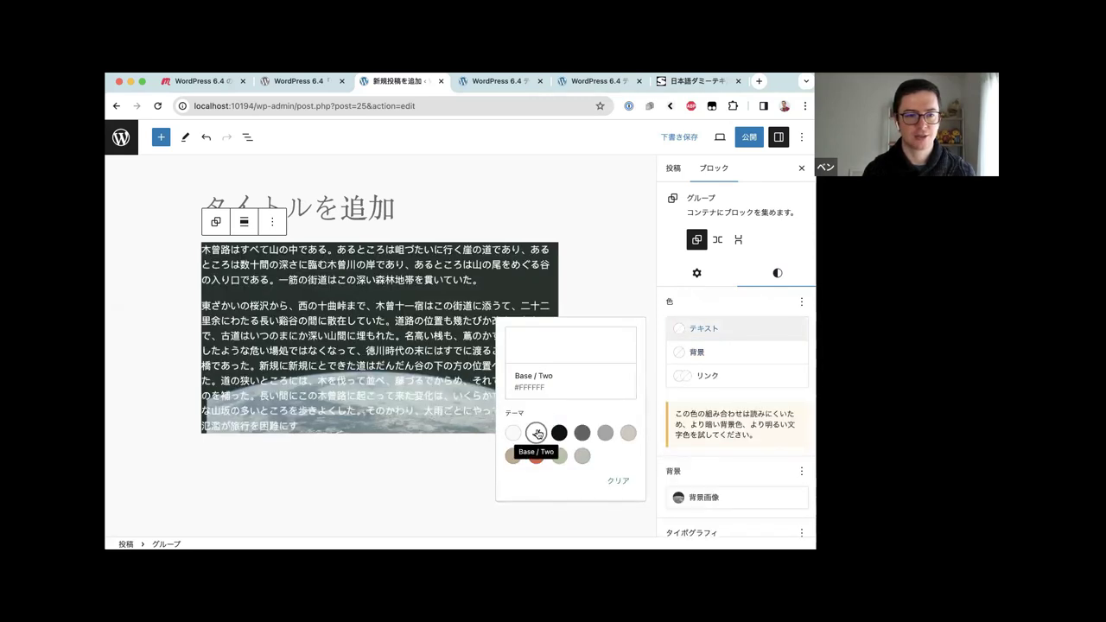
# Try the theme colour Accent as the group's background colour
pyautogui.click(685, 354)
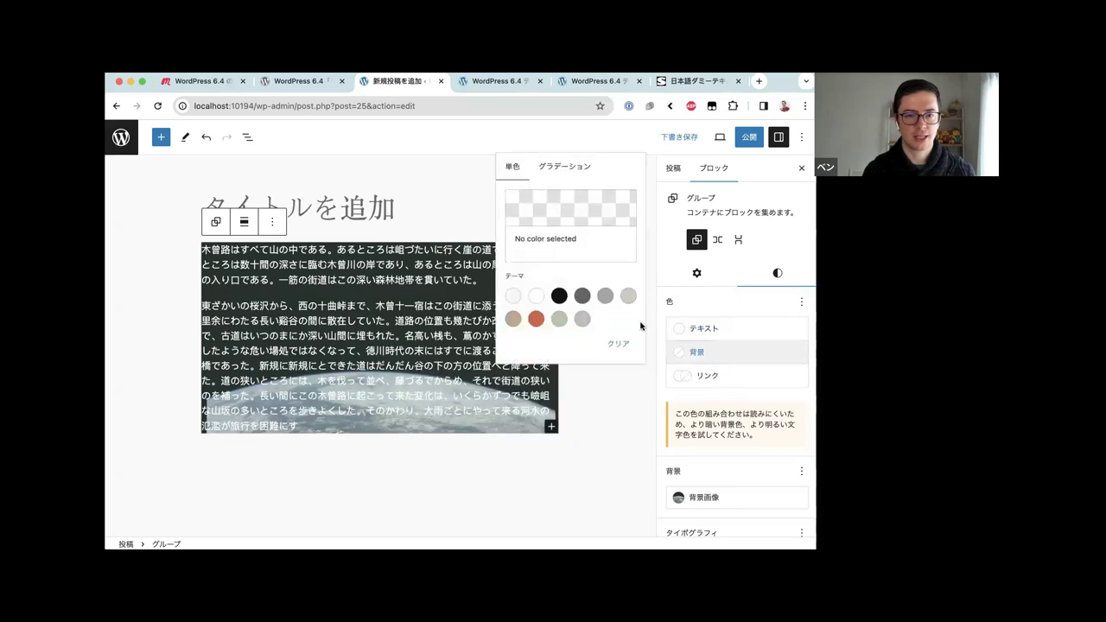
pyautogui.click(628, 296)
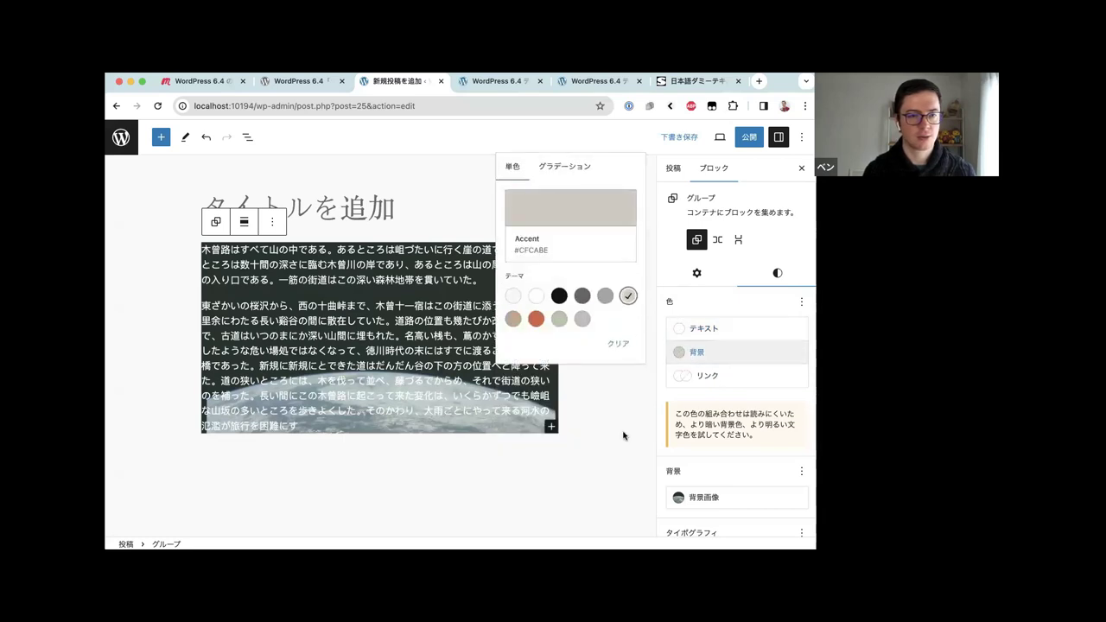
pyautogui.click(608, 409)
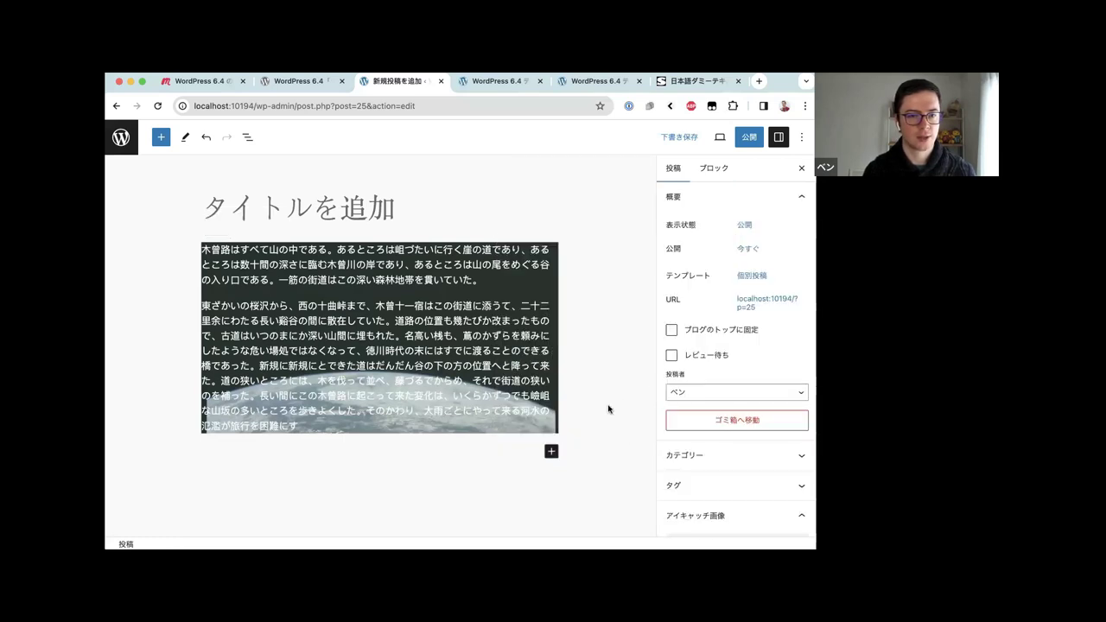
# Select the group again, try Accent / Three as its background colour, and clear the background colour
pyautogui.click(541, 285)
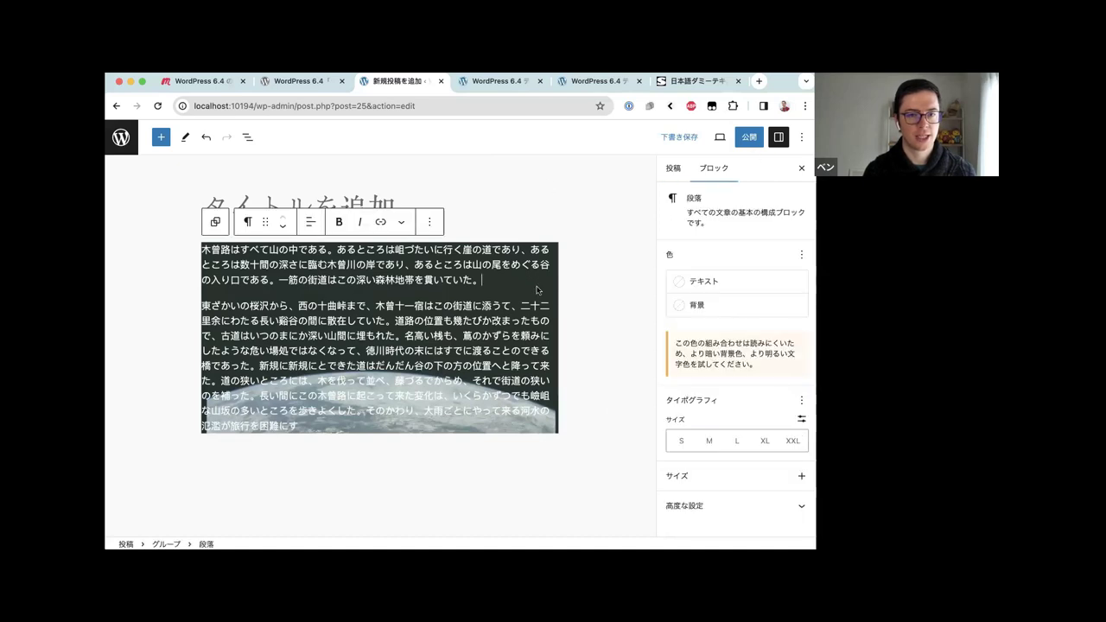
pyautogui.click(215, 228)
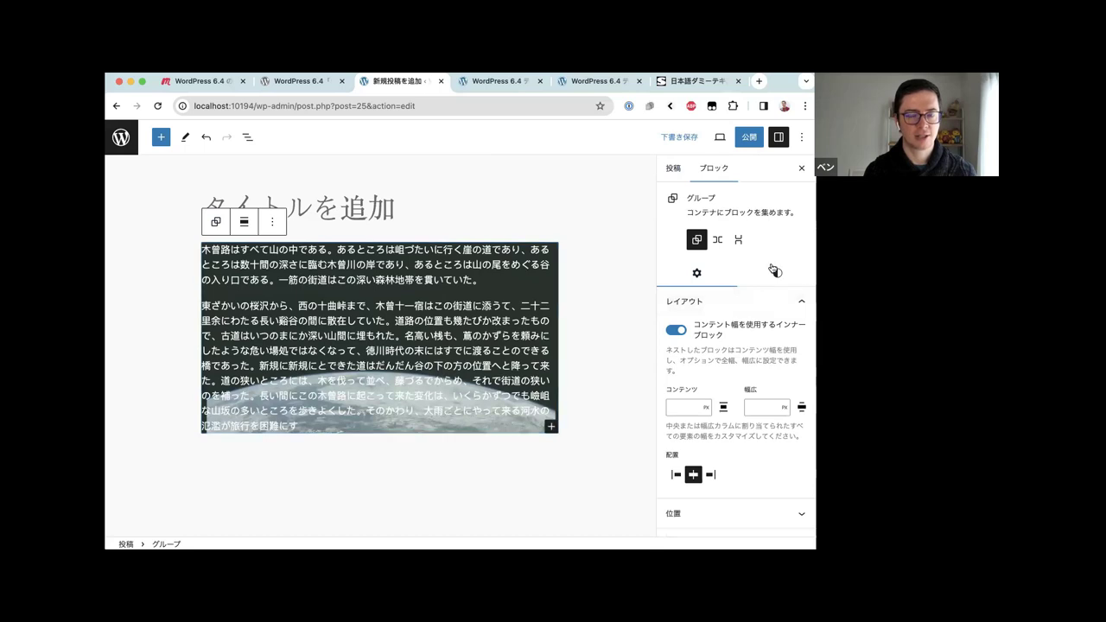
pyautogui.click(776, 271)
pyautogui.click(697, 352)
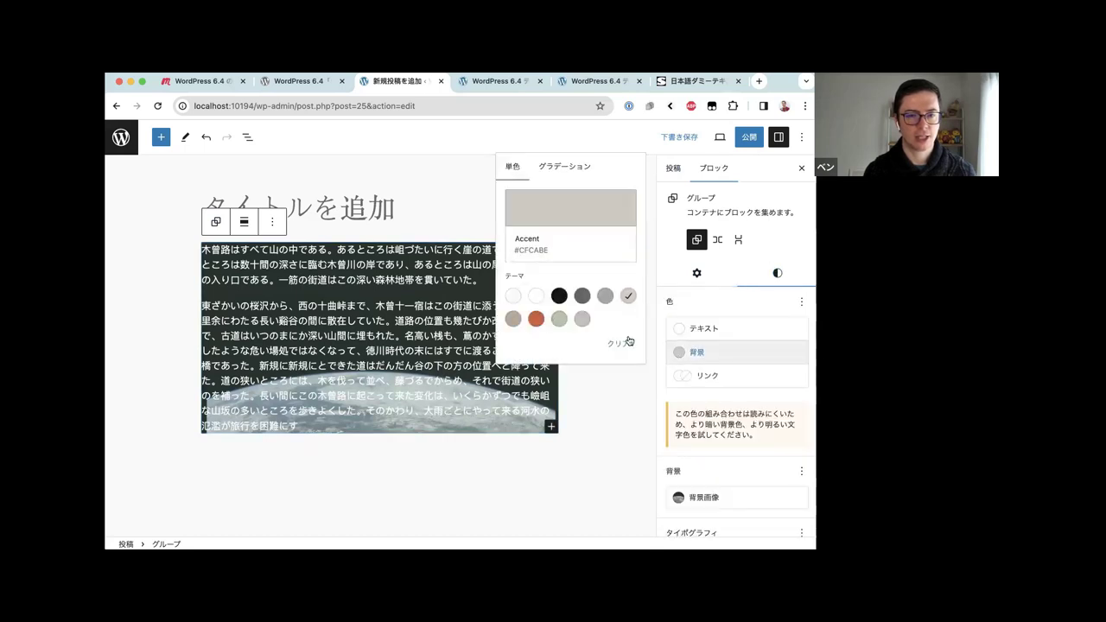
pyautogui.click(535, 324)
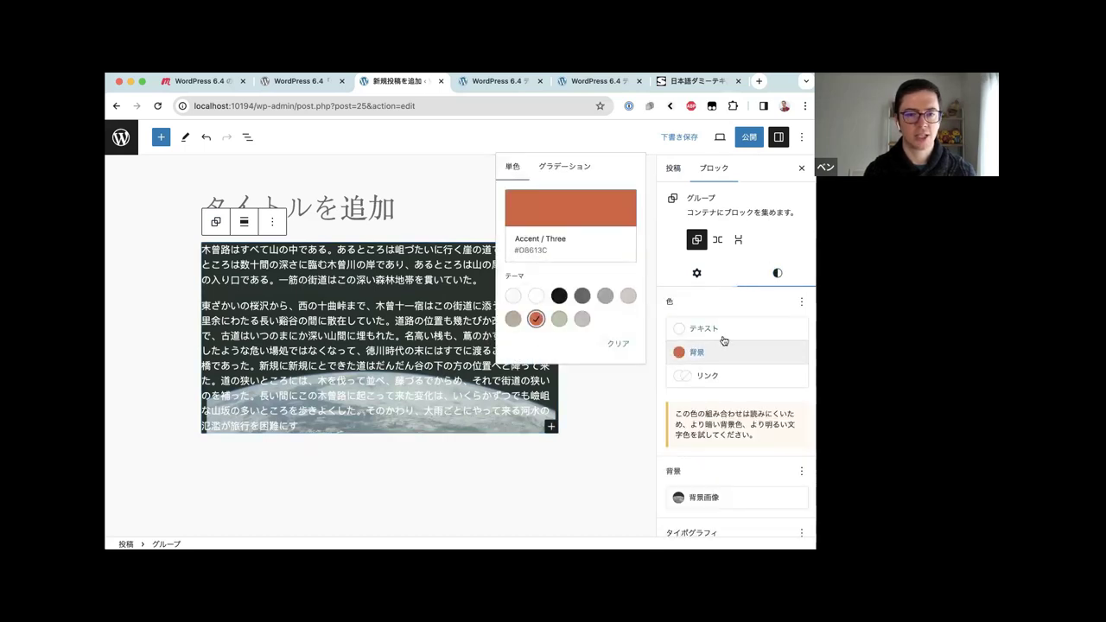
pyautogui.click(570, 211)
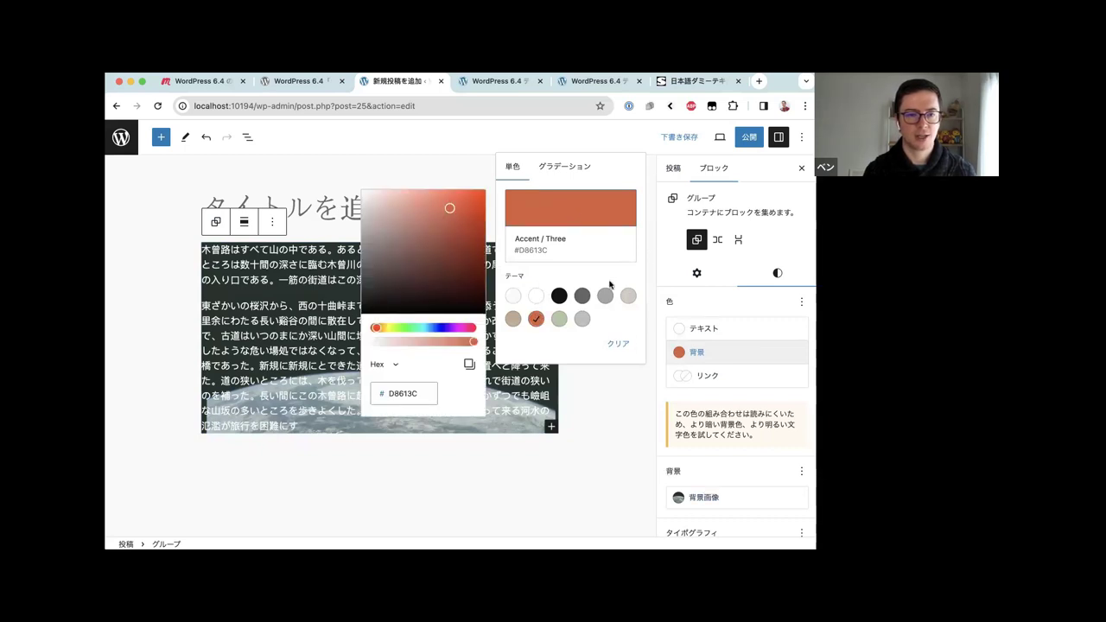
pyautogui.click(619, 343)
pyautogui.click(647, 390)
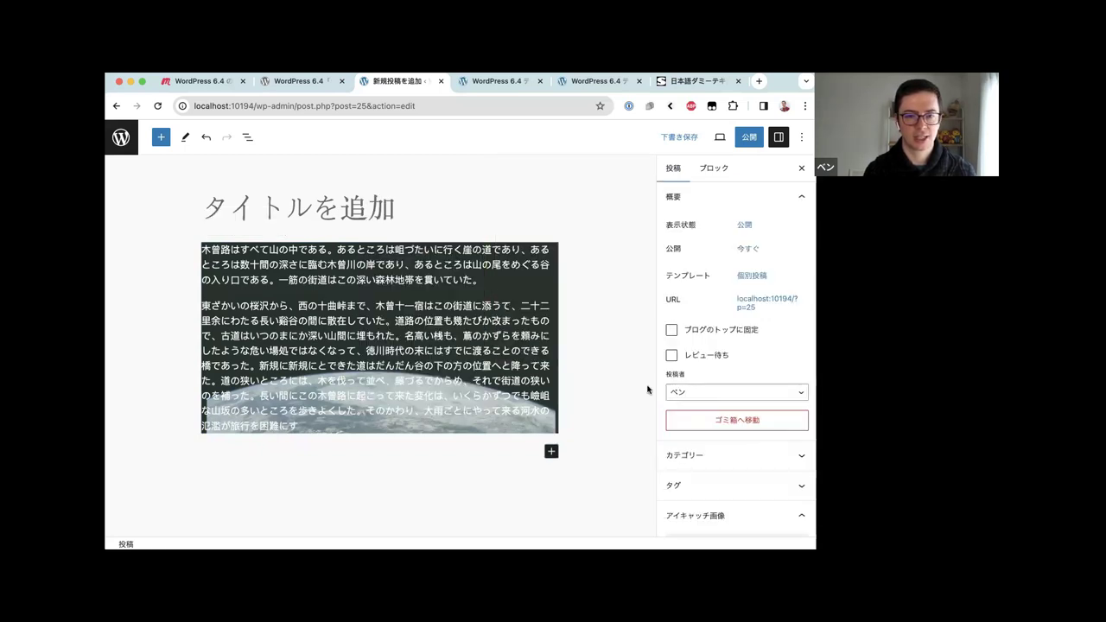
# Select the Group block around the two paragraphs and look through its layout, position and advanced settings
pyautogui.click(722, 172)
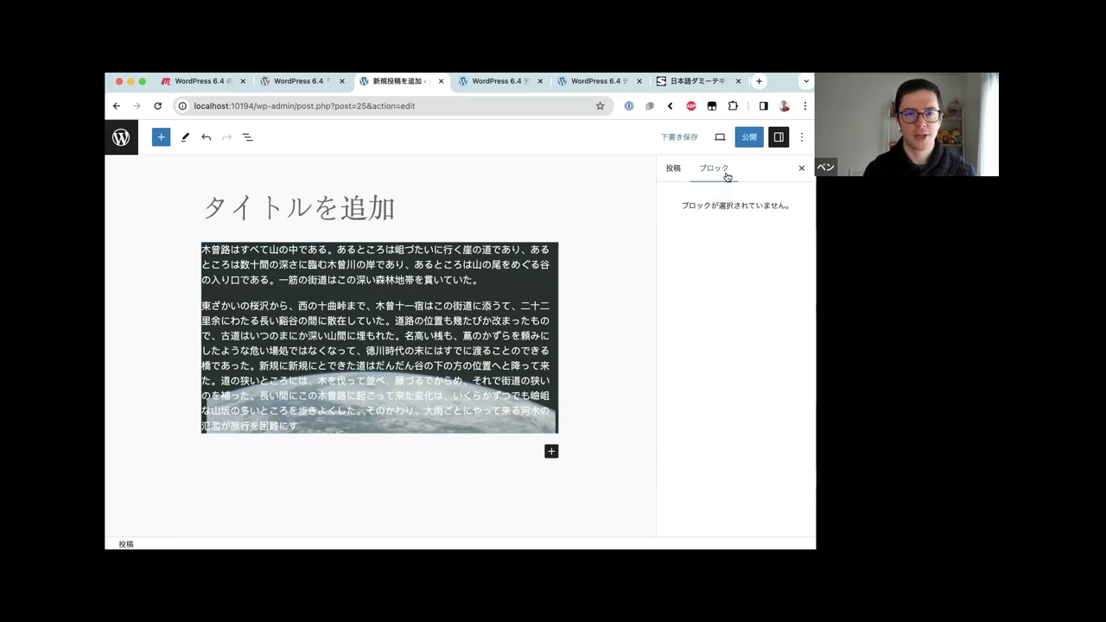
pyautogui.click(673, 169)
pyautogui.click(529, 257)
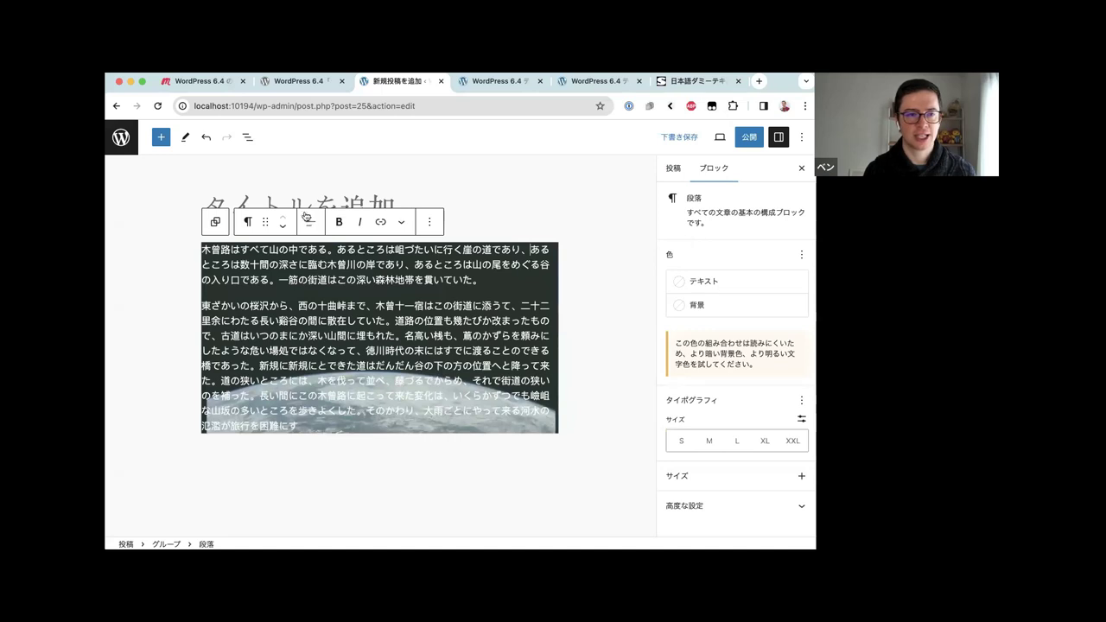
pyautogui.click(215, 221)
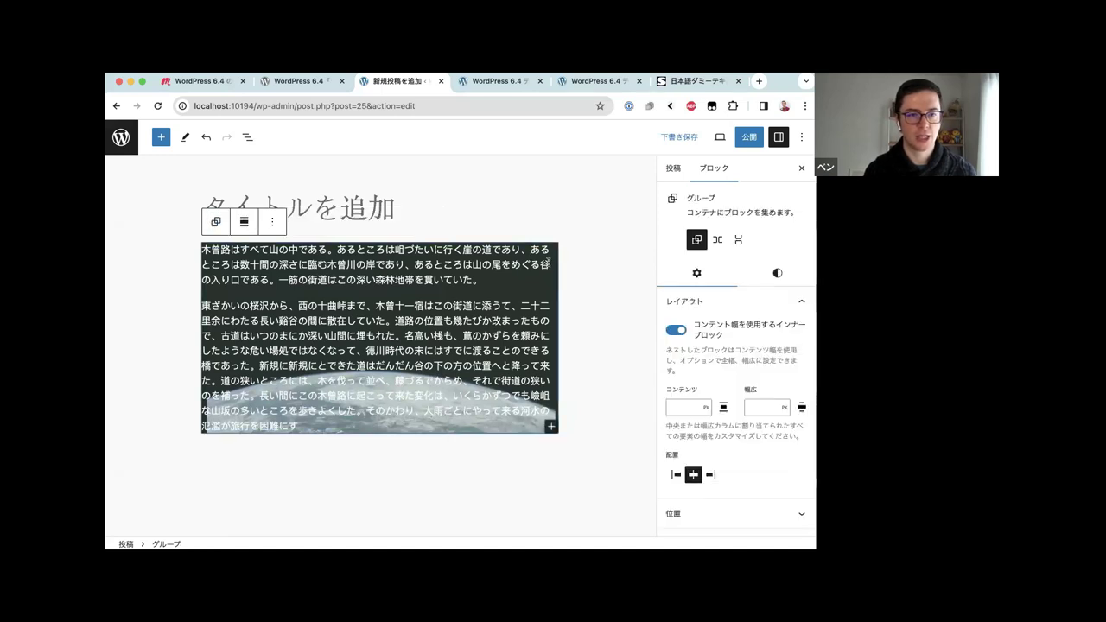
pyautogui.scroll(-2, 686, 291)
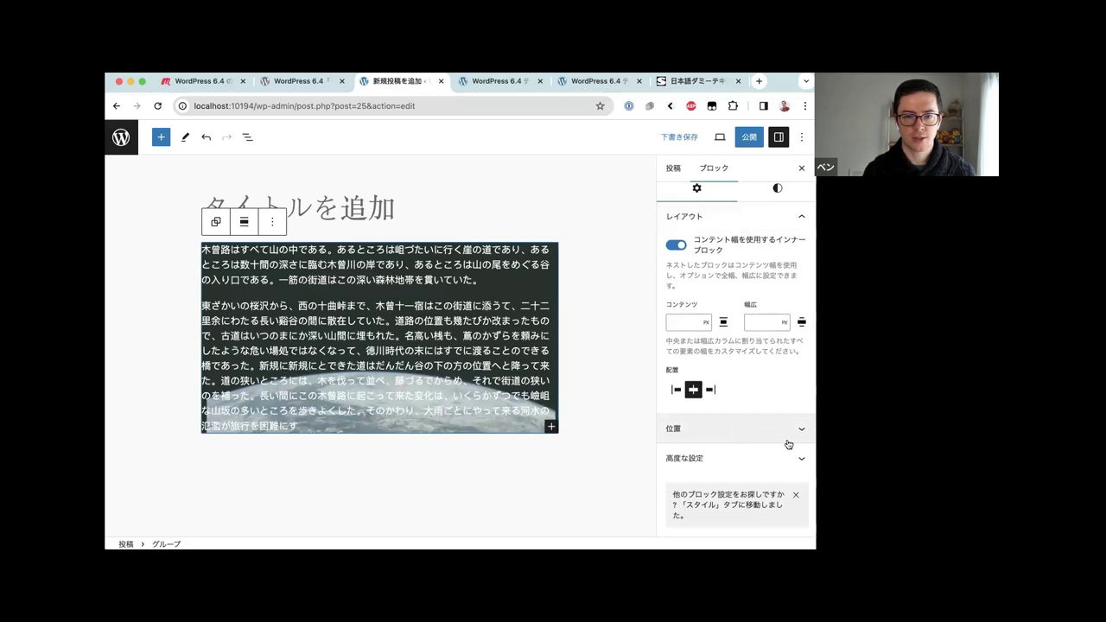
pyautogui.click(799, 462)
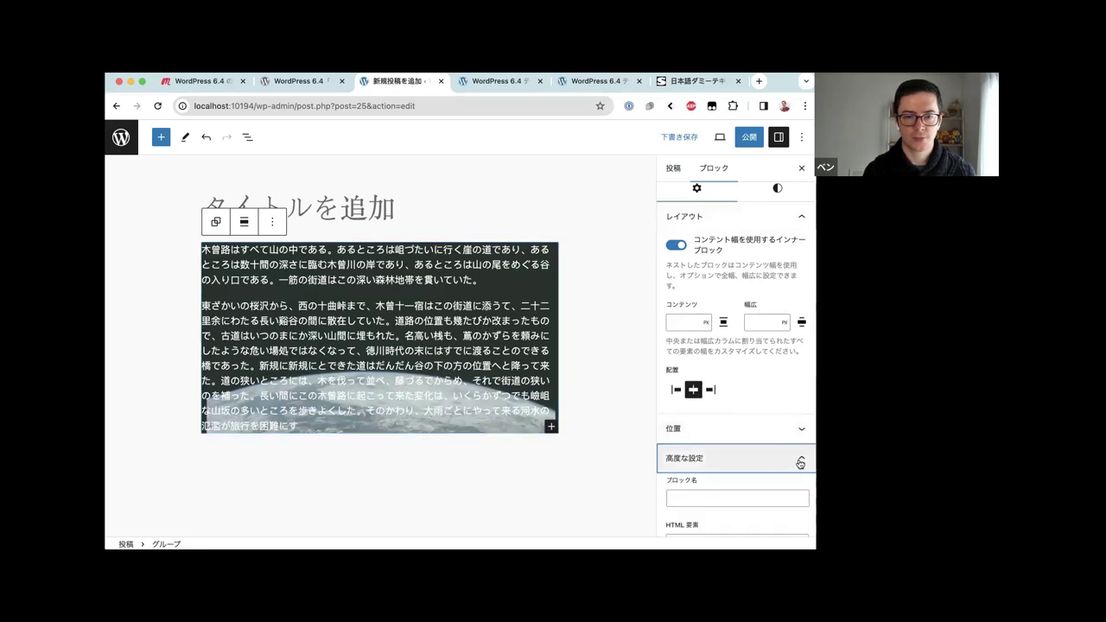
pyautogui.scroll(3, 800, 484)
pyautogui.click(800, 511)
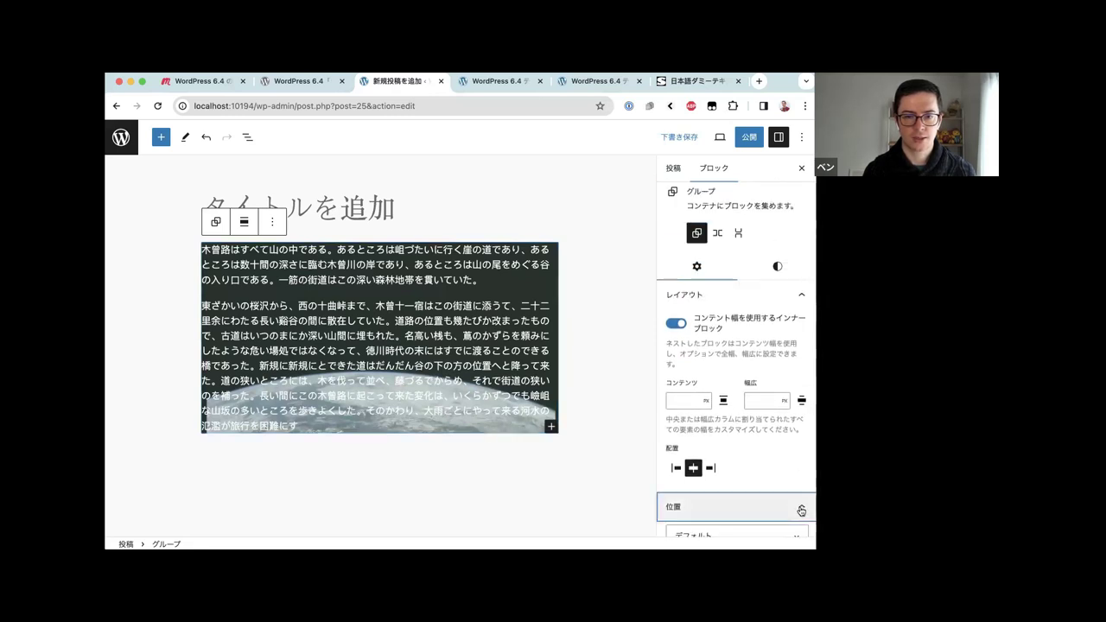
pyautogui.scroll(-3, 771, 428)
pyautogui.scroll(4, 771, 429)
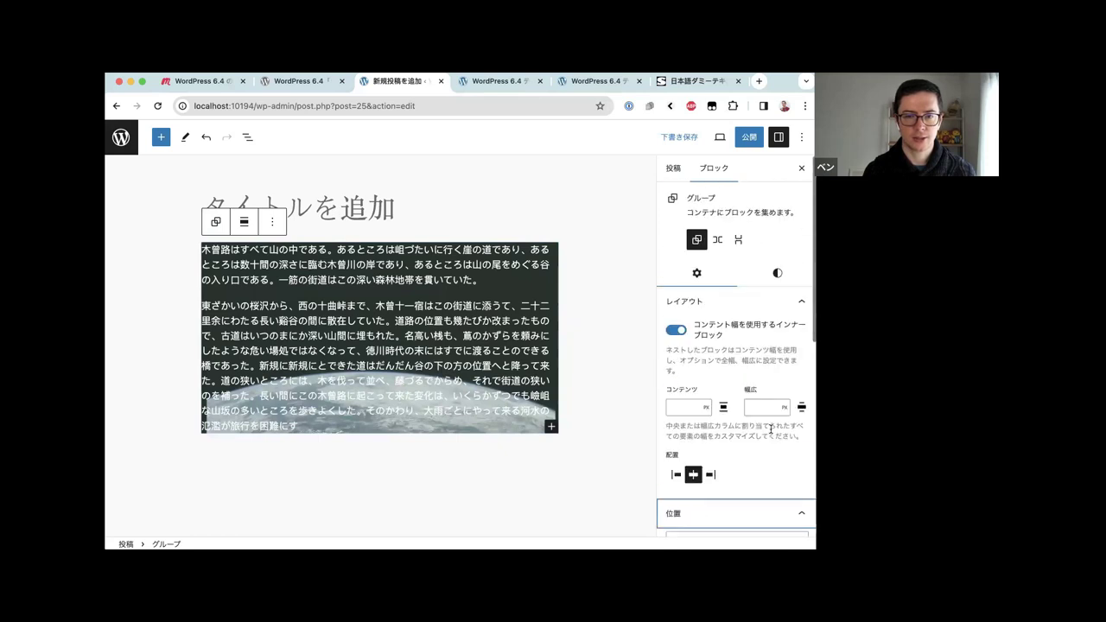
# Set the group's horizontal padding to 4 and its vertical padding to 3, and deselect the block
pyautogui.click(777, 272)
pyautogui.scroll(-5, 736, 376)
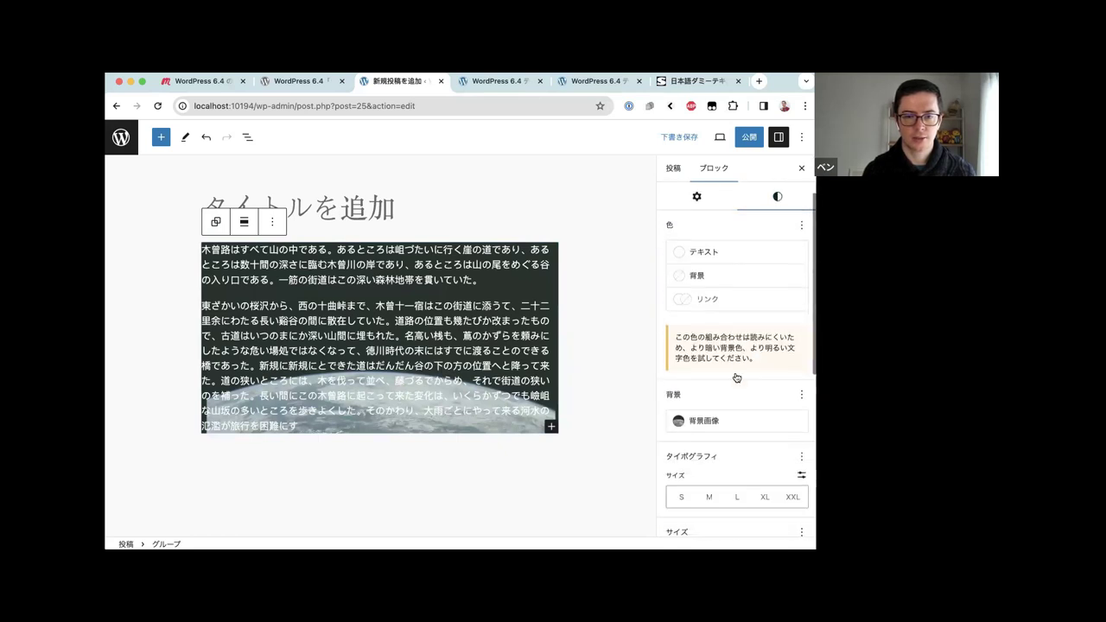
pyautogui.scroll(-1, 735, 376)
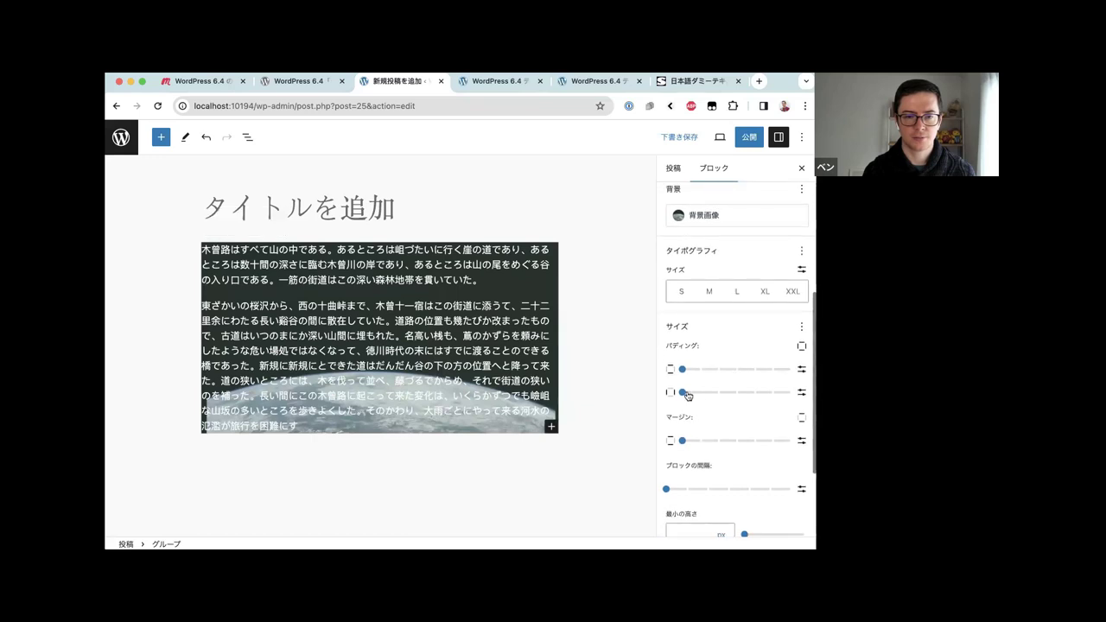
pyautogui.moveTo(683, 393); pyautogui.dragTo(751, 391)
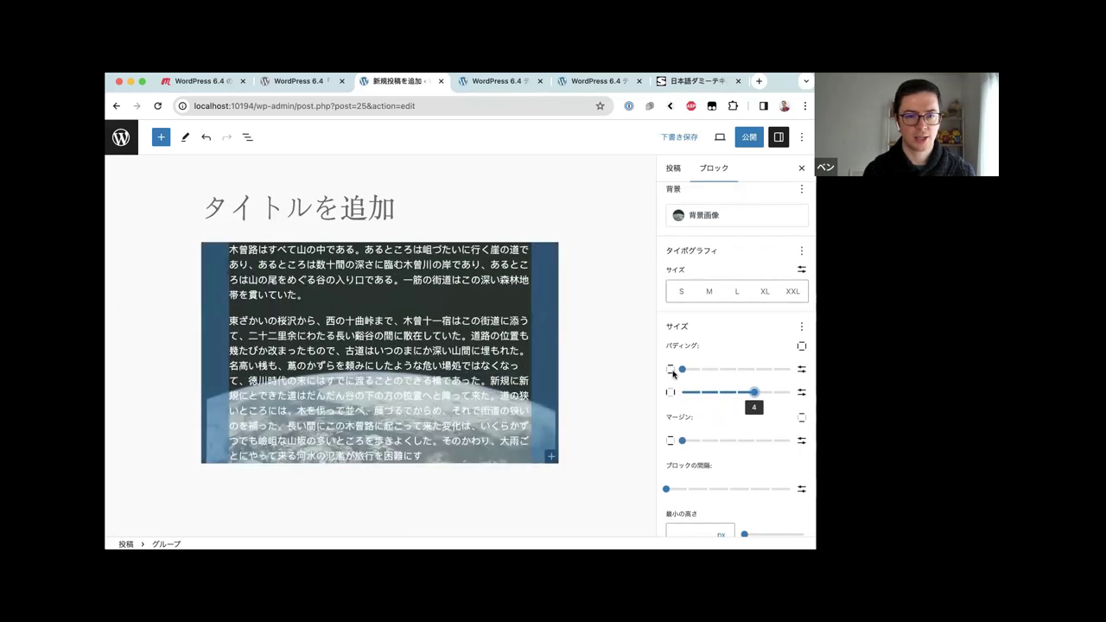
pyautogui.moveTo(683, 370); pyautogui.dragTo(744, 372)
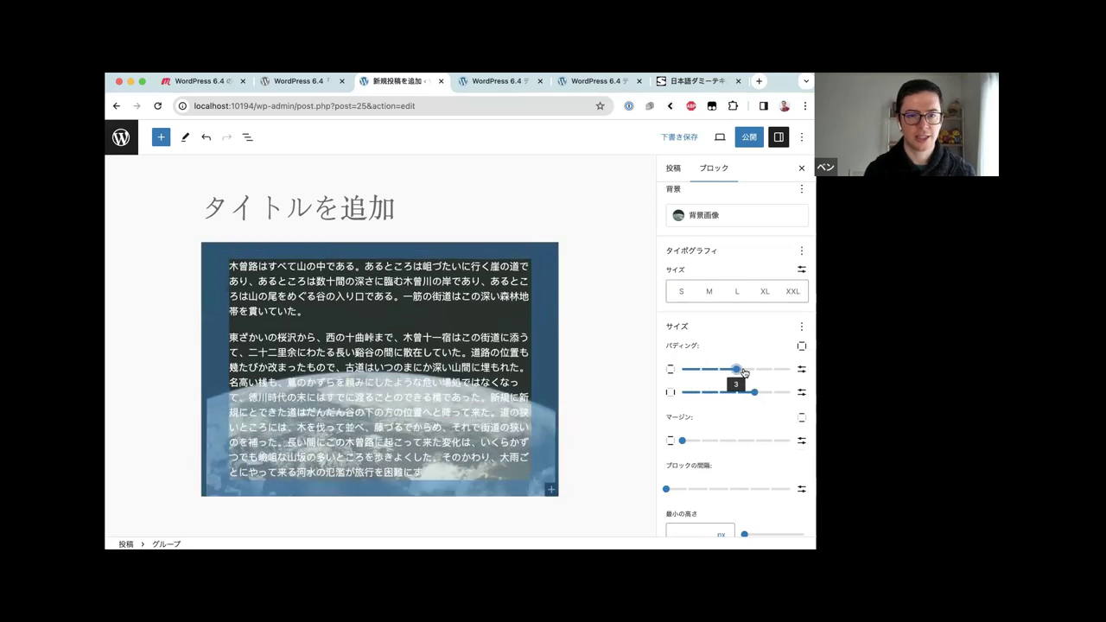
pyautogui.click(609, 350)
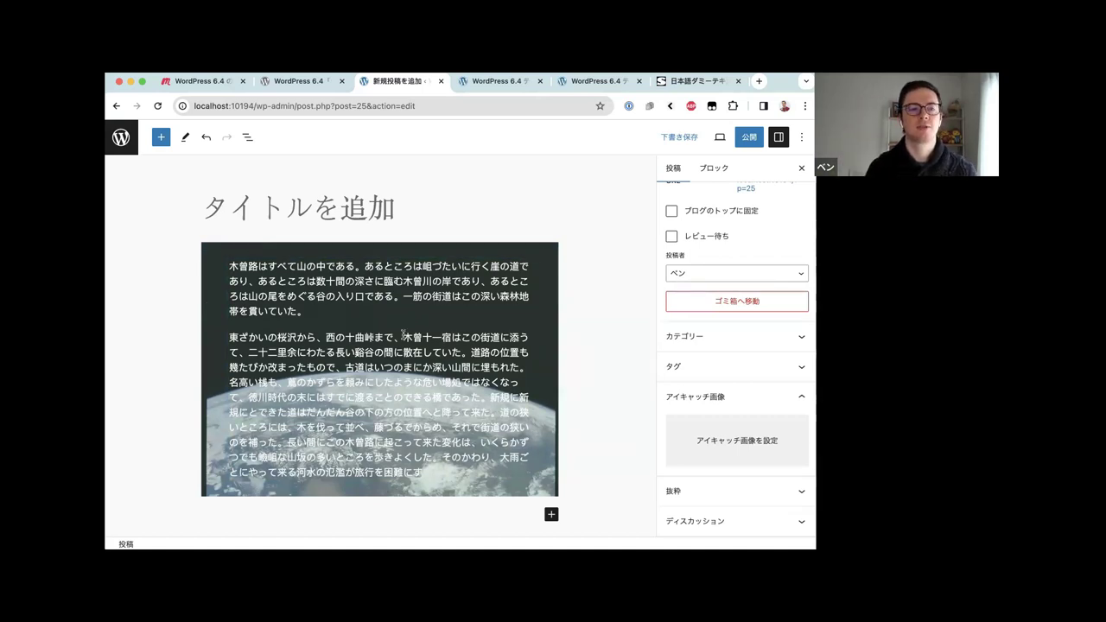
# Consult the design tools section of the WordPress 6.4 release article and return to the post editor
pyautogui.scroll(-3, 289, 298)
pyautogui.scroll(3, 290, 298)
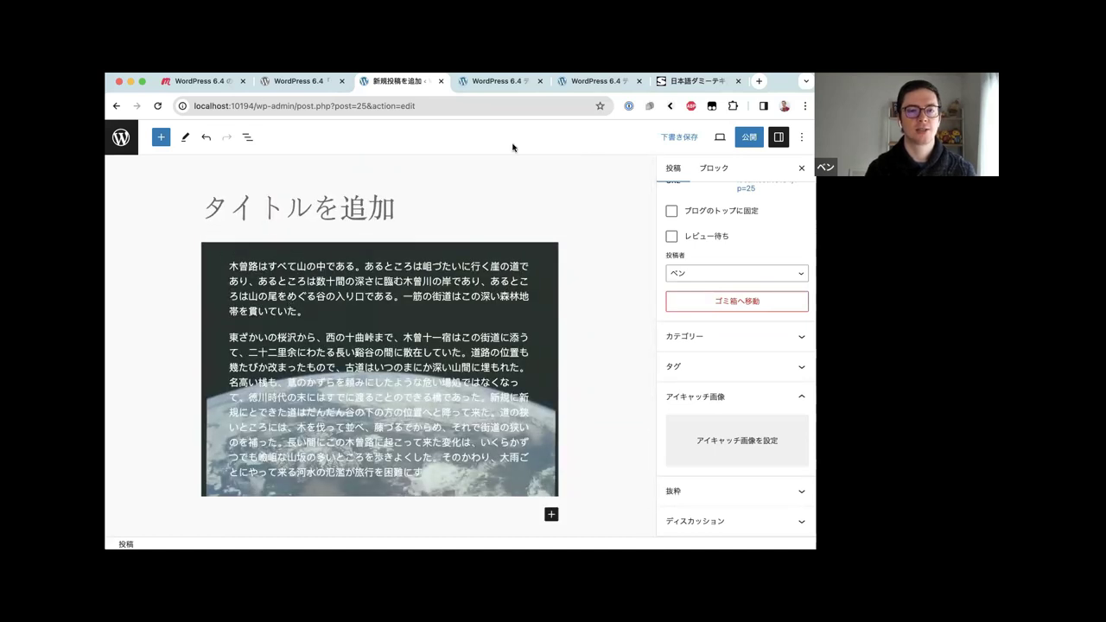
pyautogui.hotkey('ctrl', 'shift', 'Tab')
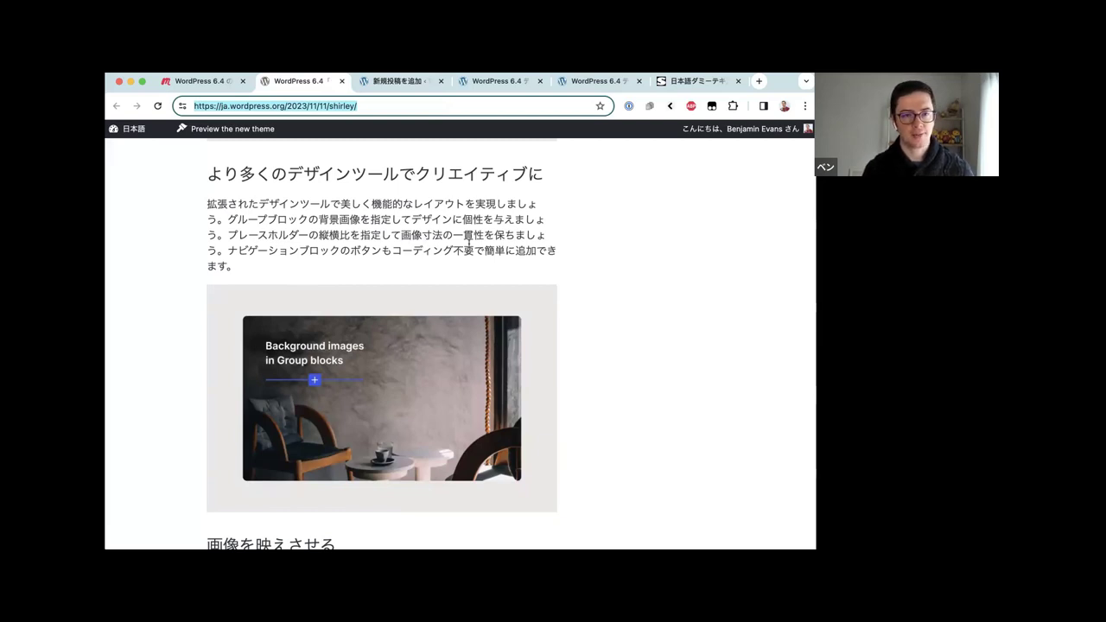
pyautogui.hotkey('ctrl', 'Tab')
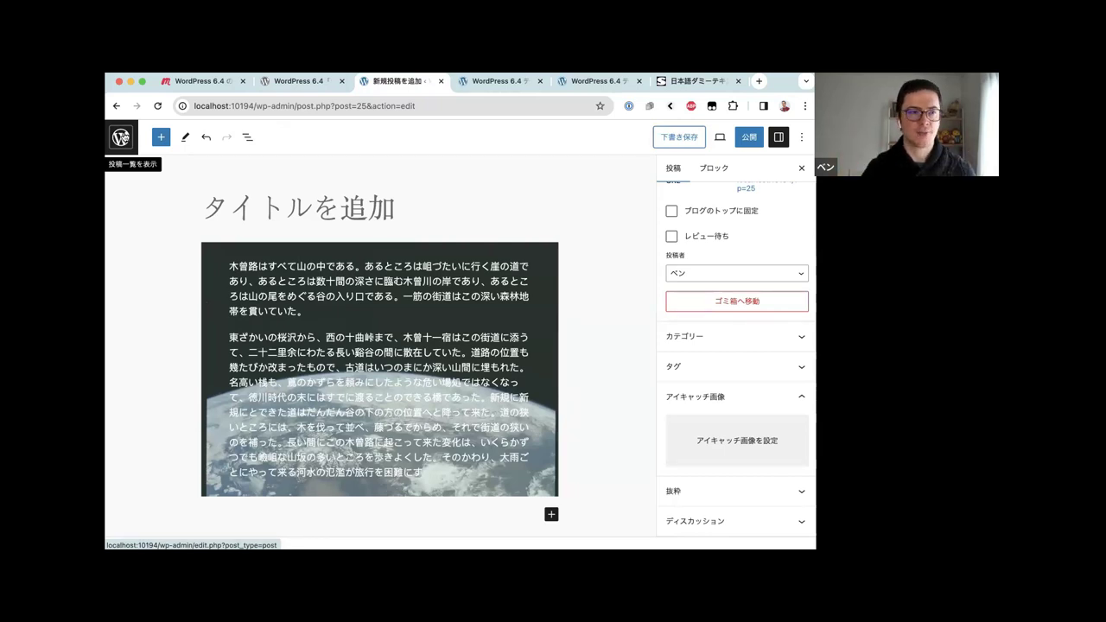
# Leave the editor for the posts list and reopen the untitled draft
pyautogui.click(121, 136)
pyautogui.click(782, 216)
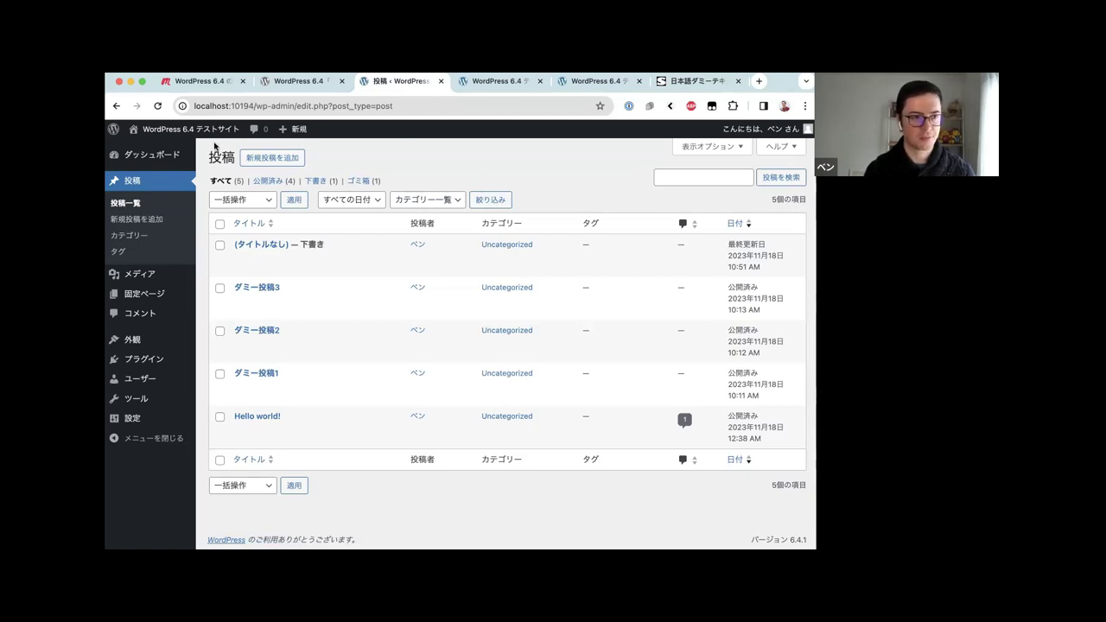
pyautogui.click(256, 249)
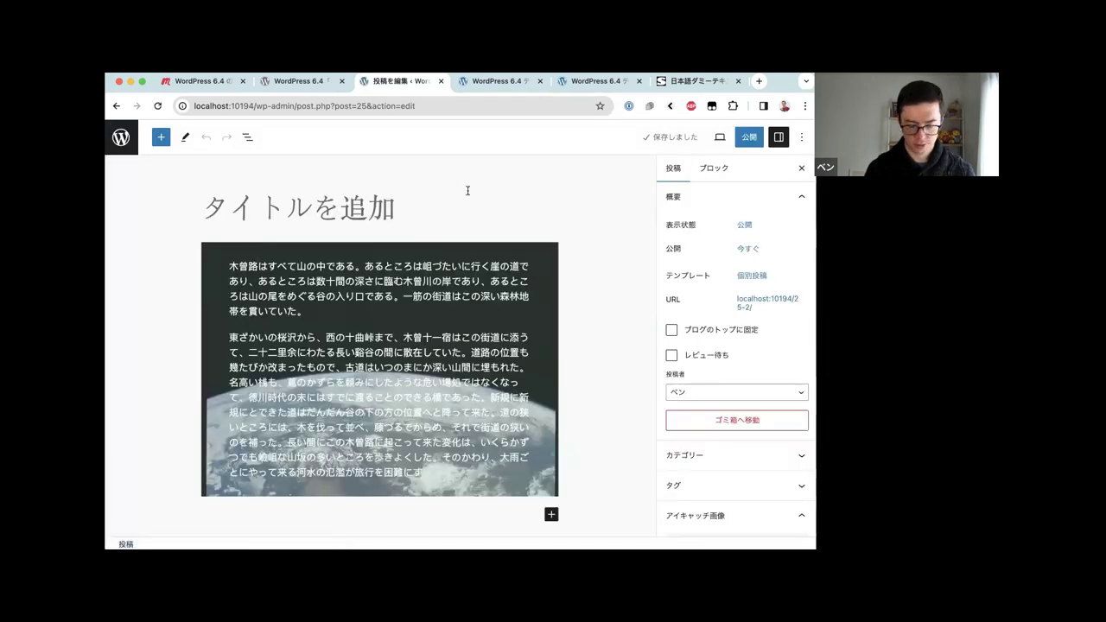
# Go to the site's template list by searching the command palette for テンプレート
pyautogui.press('super+k')
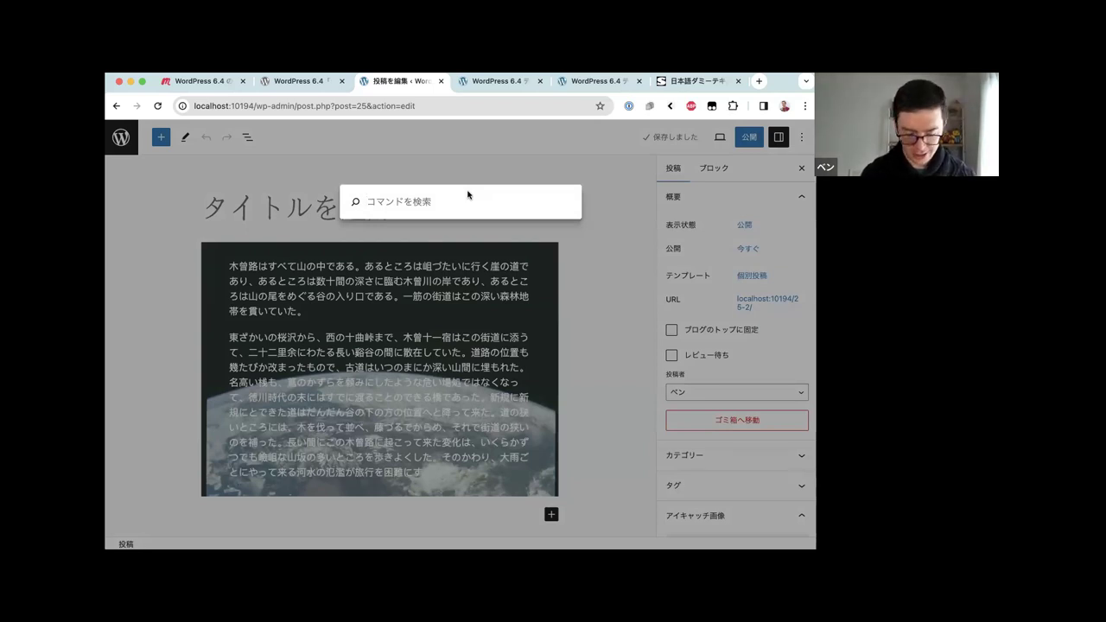
pyautogui.hotkey('ctrl', 'space')
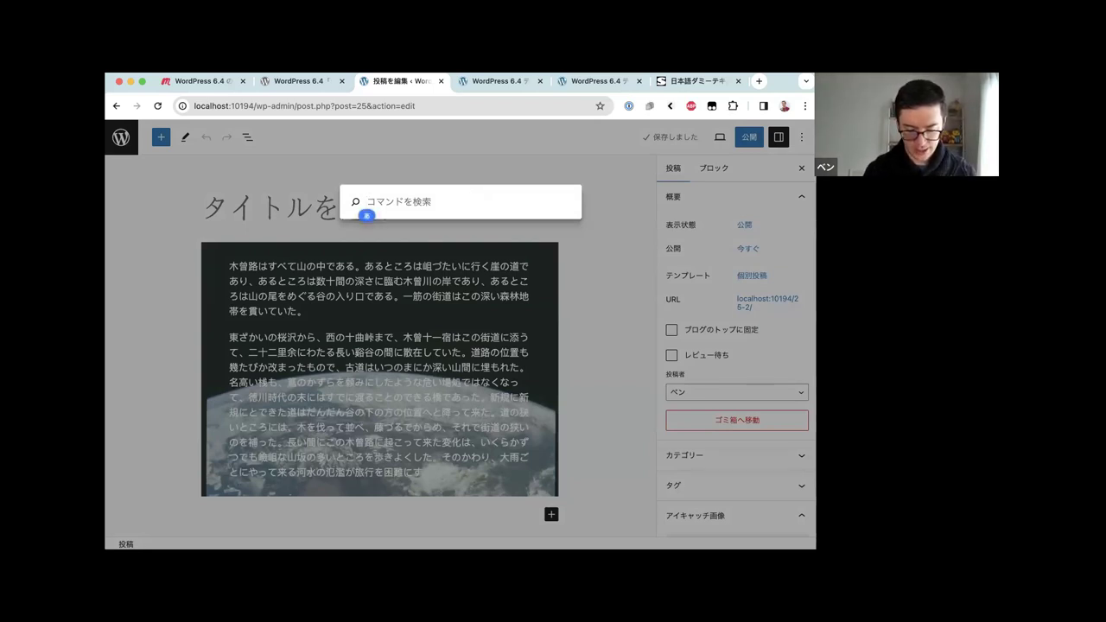
pyautogui.write('テンプレーt')
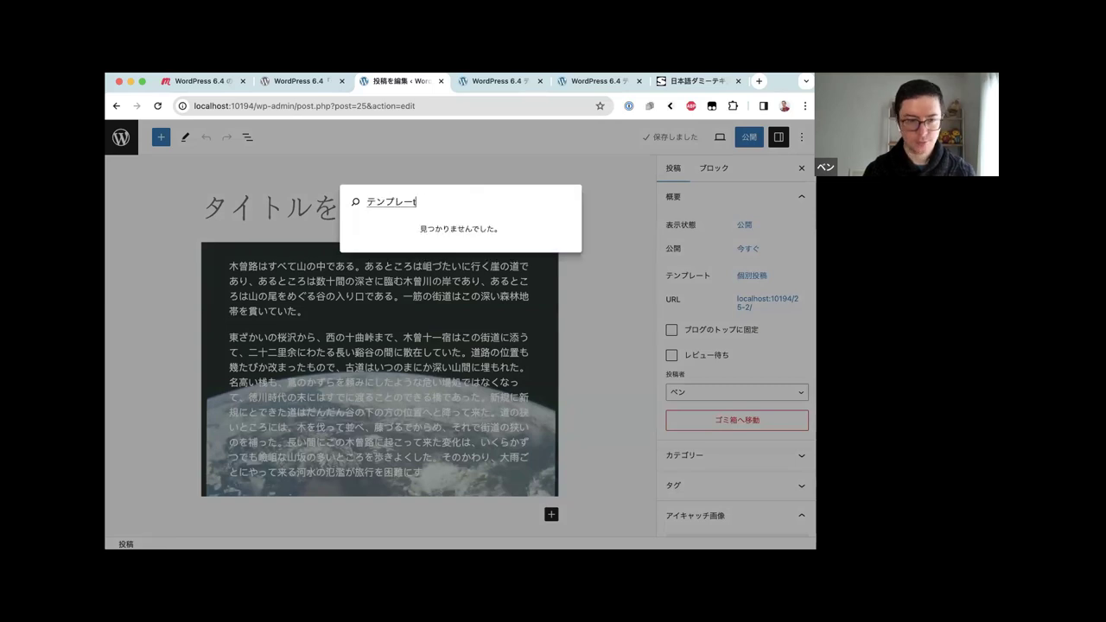
pyautogui.write('o')
pyautogui.press('Return')
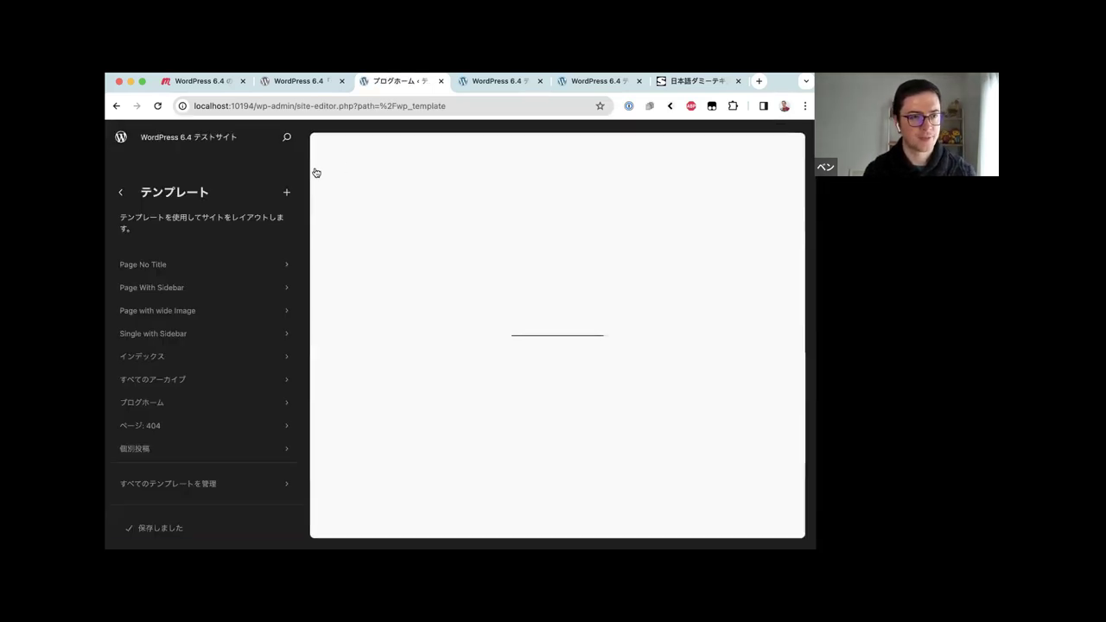
# Add a new 固定ページ template for Sample Page and start it empty, without choosing a pattern
pyautogui.click(288, 193)
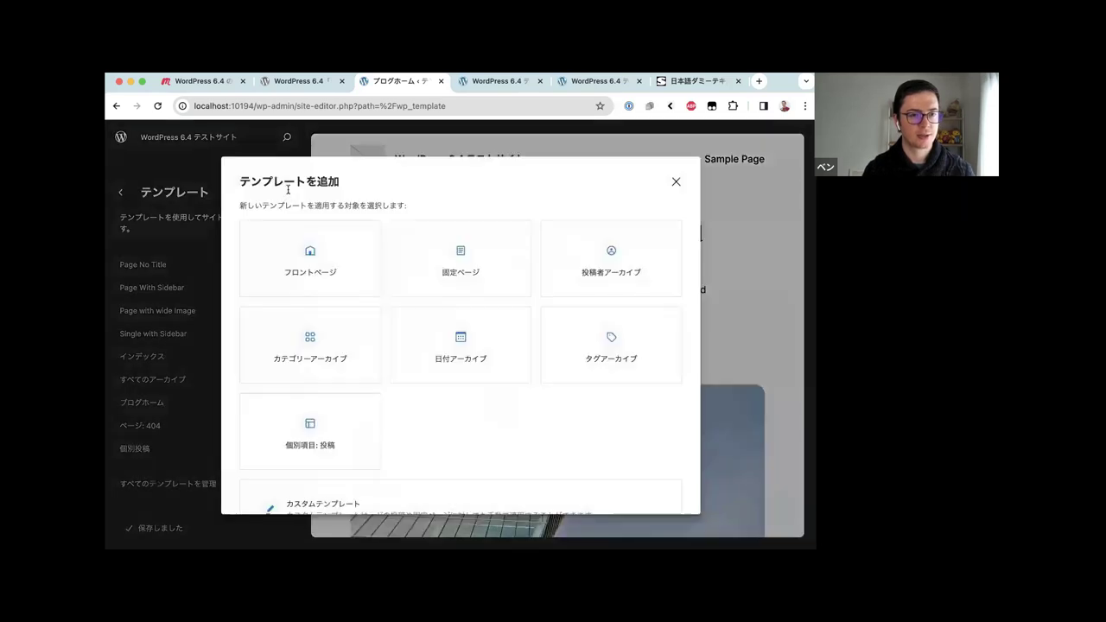
pyautogui.scroll(-1, 459, 263)
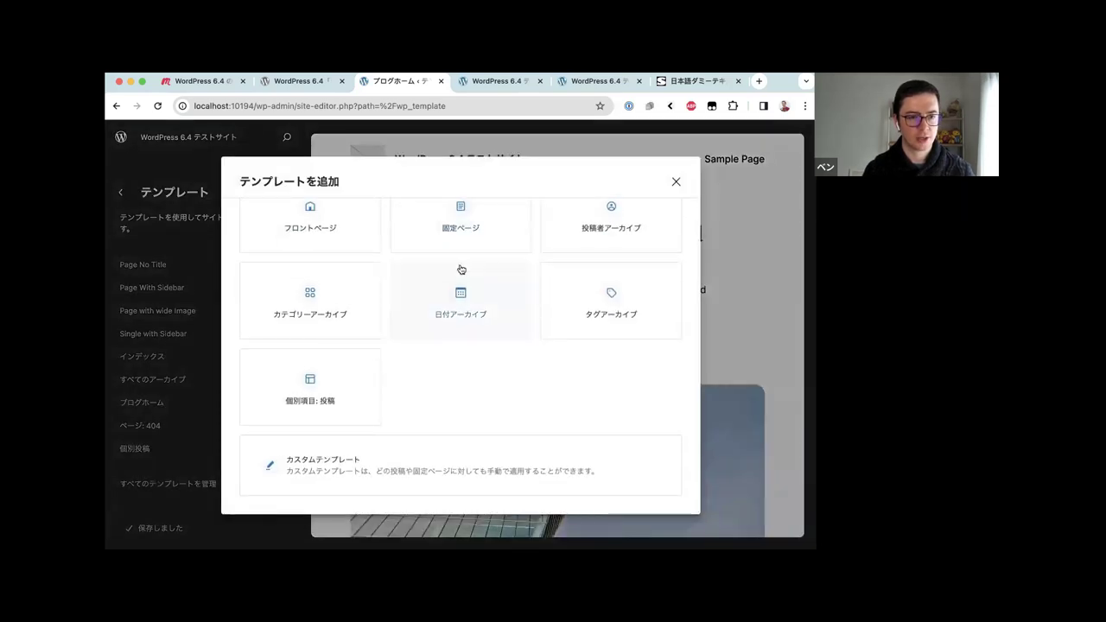
pyautogui.scroll(1, 460, 269)
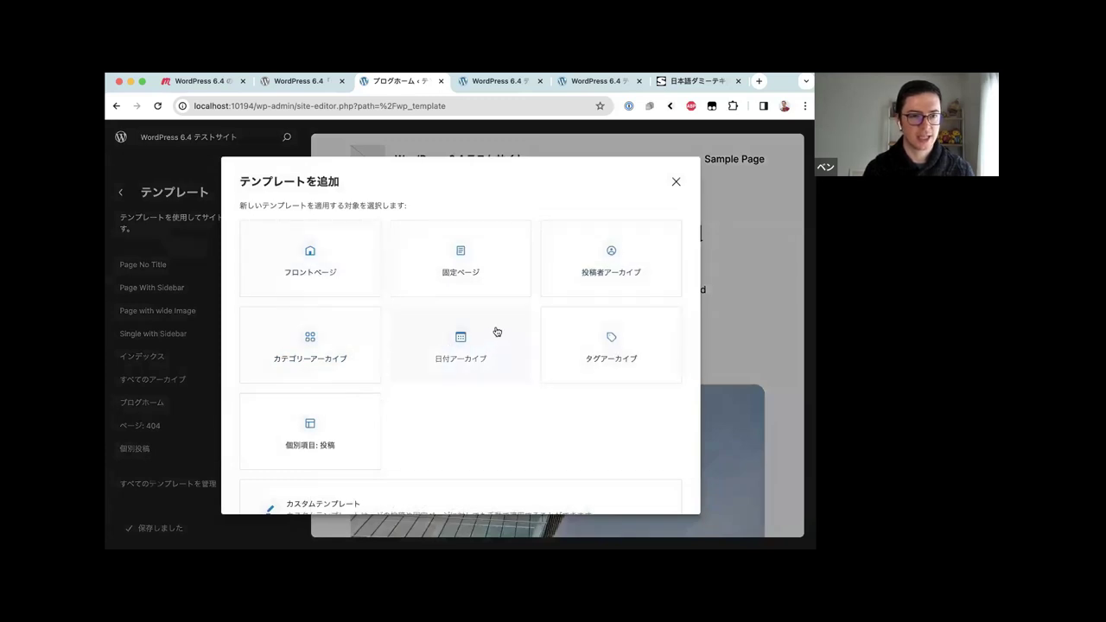
pyautogui.click(486, 283)
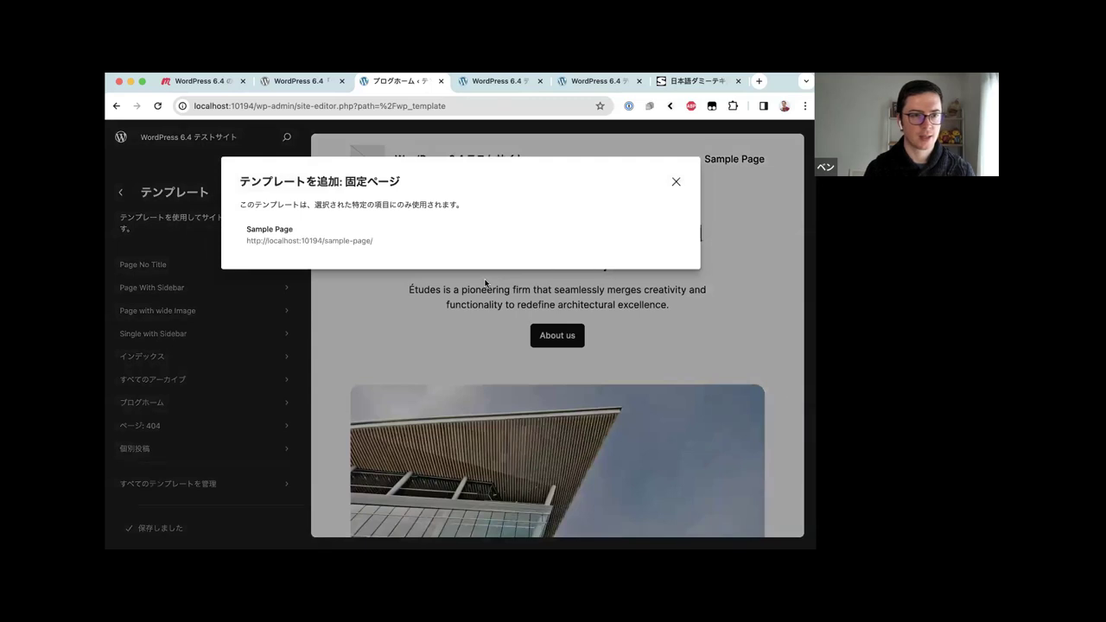
pyautogui.click(343, 241)
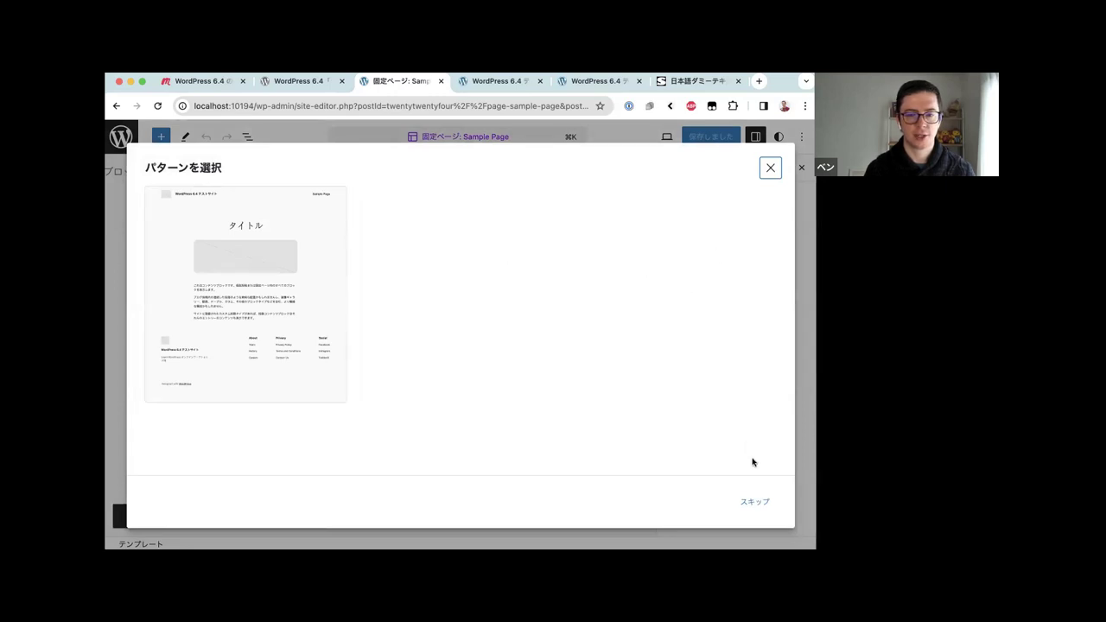
pyautogui.click(760, 499)
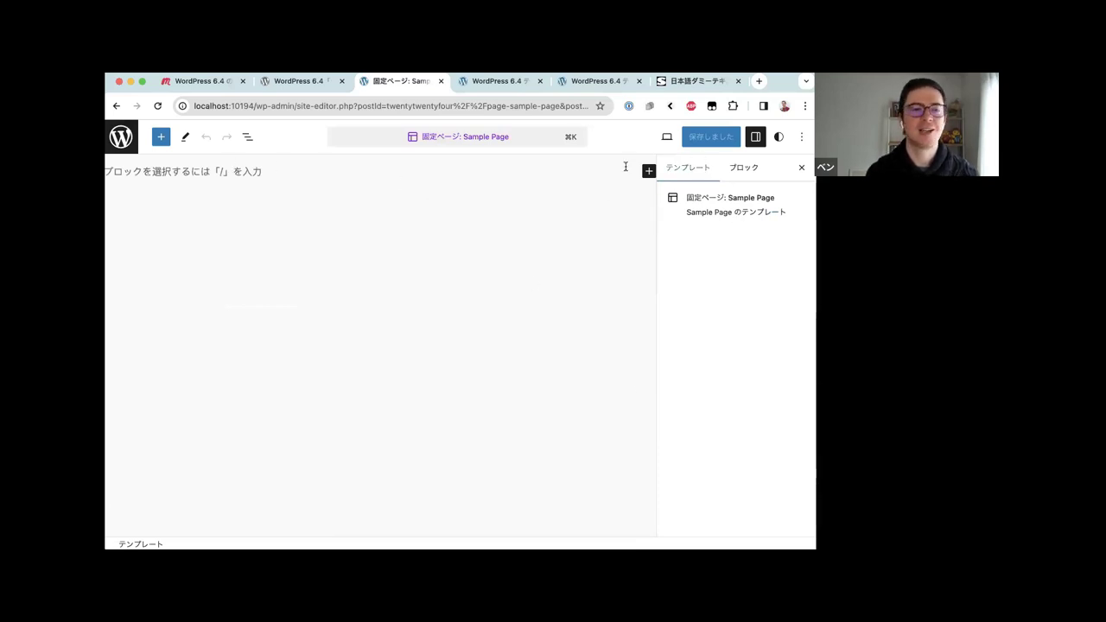
# Search the block inserter for 画像, insert the 投稿のアイキャッチ画像 block in the empty template and close the inserter
pyautogui.click(192, 172)
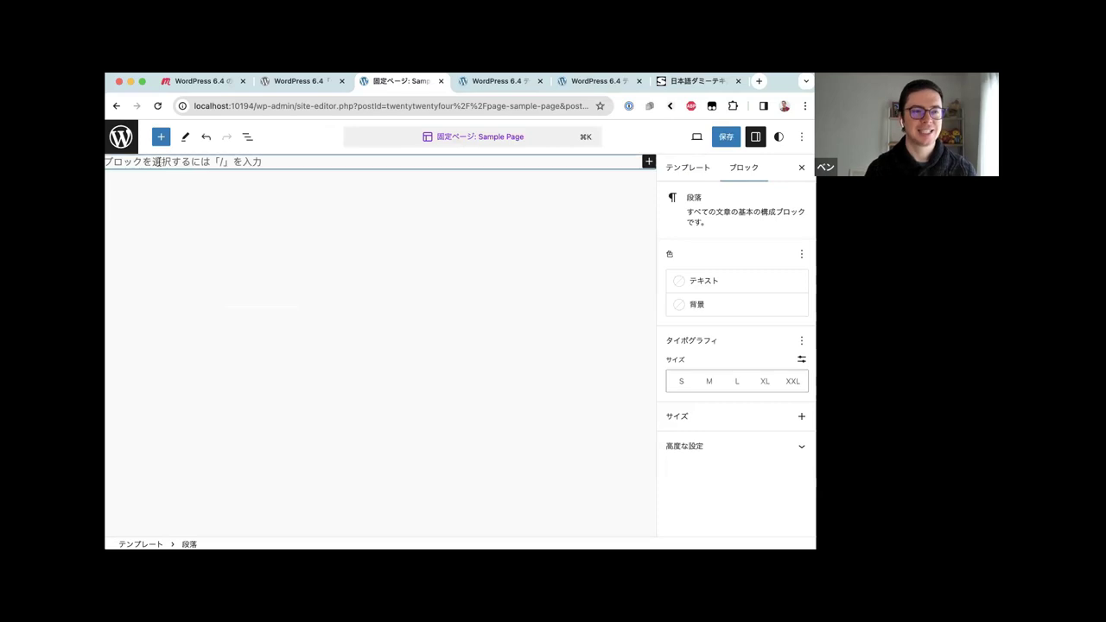
pyautogui.click(160, 138)
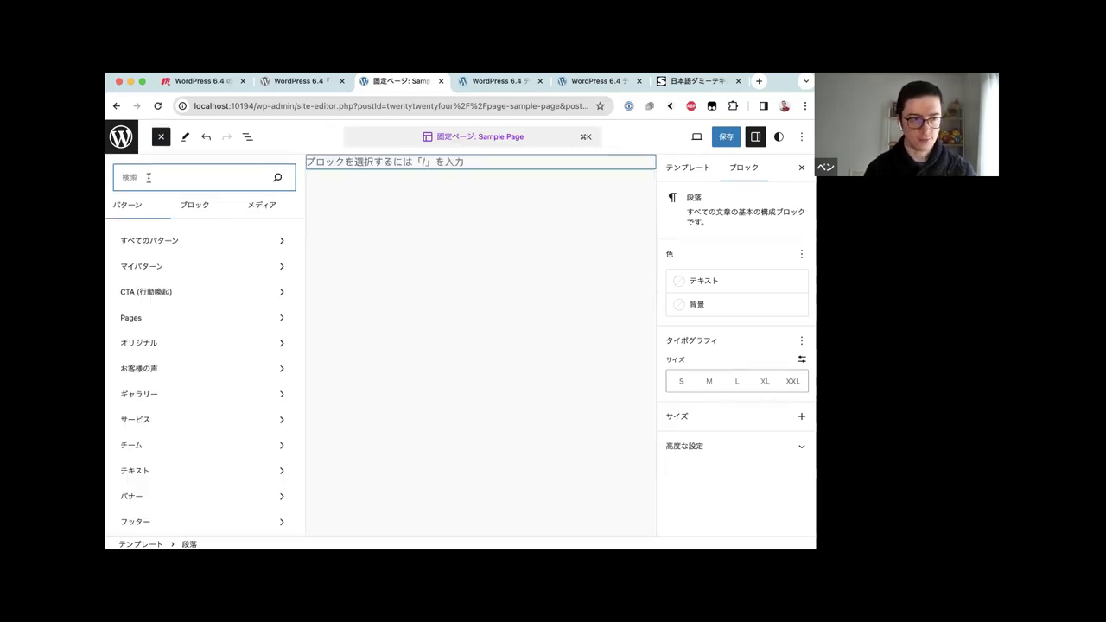
pyautogui.write('段落')
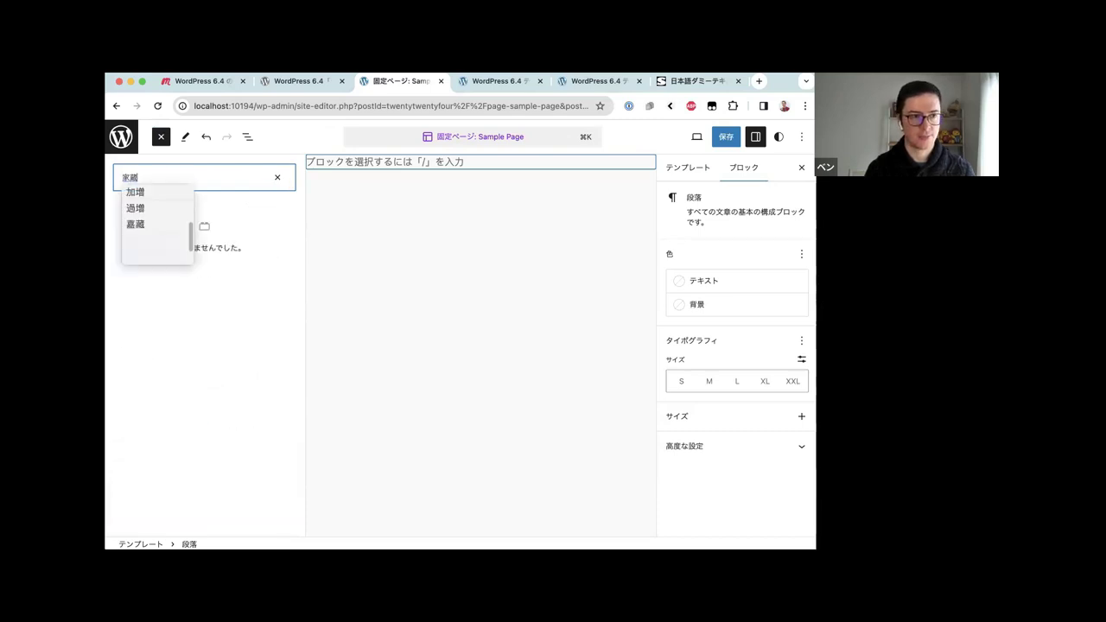
pyautogui.press('BackSpace')
pyautogui.write('画像')
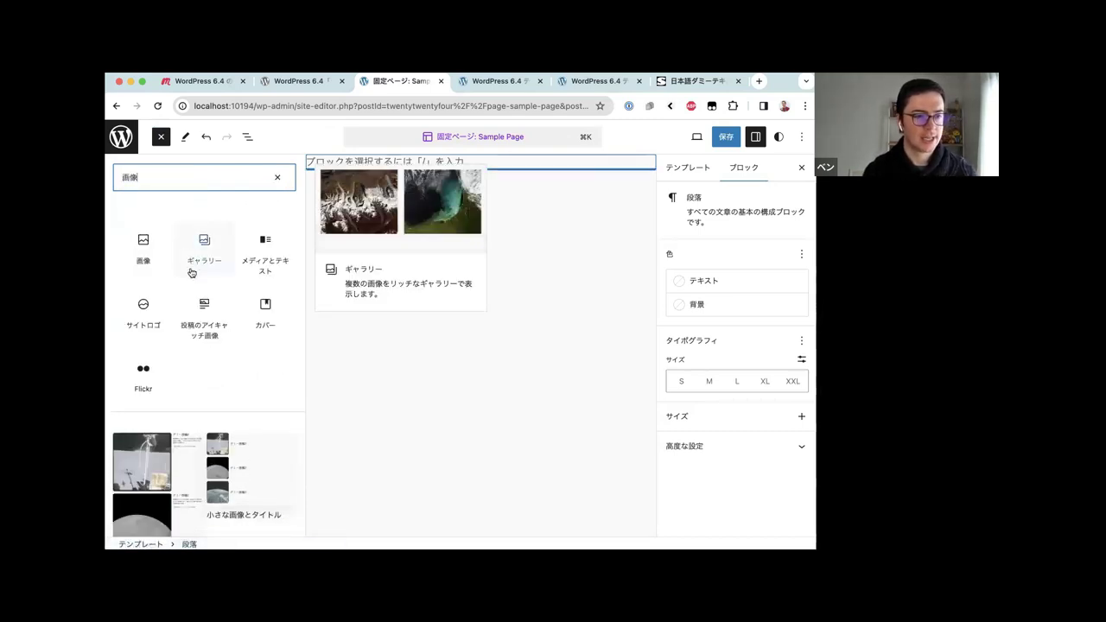
pyautogui.moveTo(209, 304)
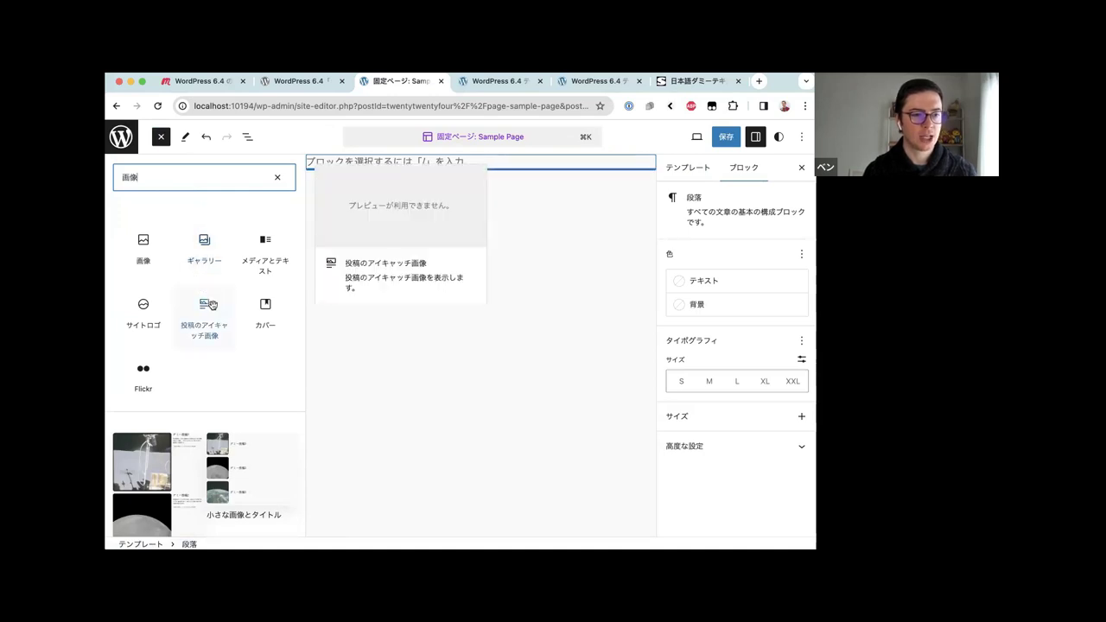
pyautogui.click(209, 304)
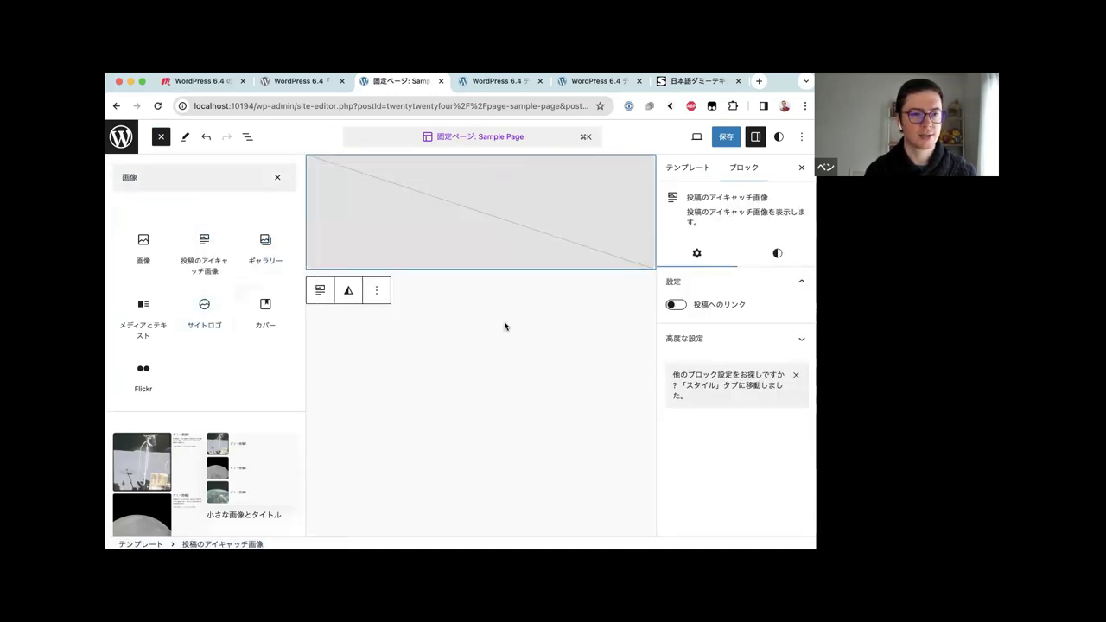
pyautogui.click(161, 137)
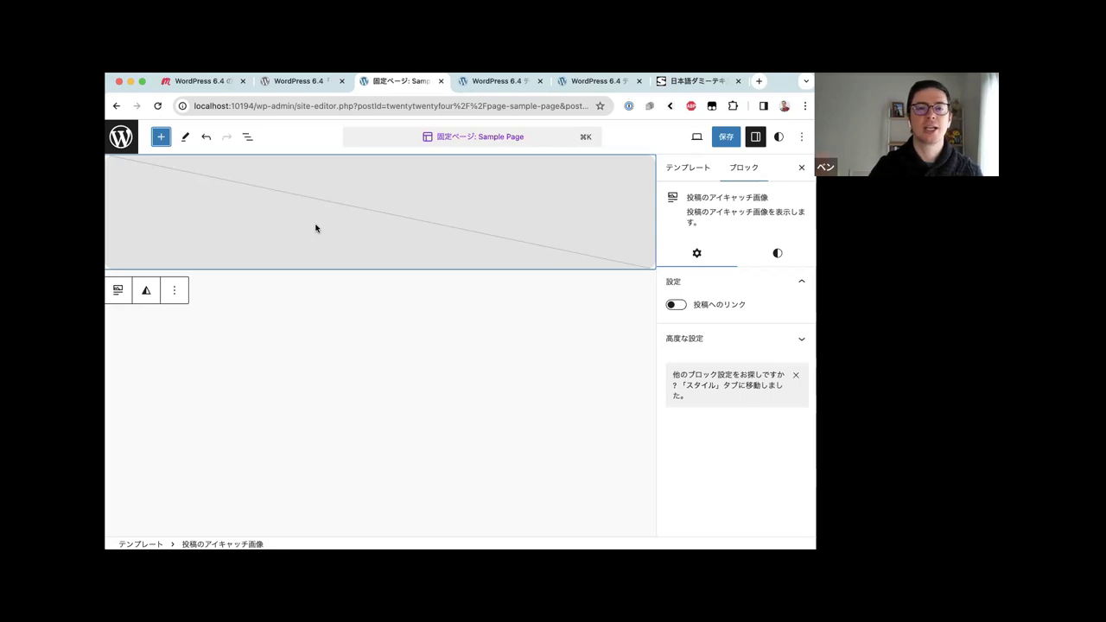
# Set the aspect ratio of the 投稿のアイキャッチ画像 block to 正方形 in its style settings
pyautogui.click(759, 252)
pyautogui.scroll(-3, 748, 305)
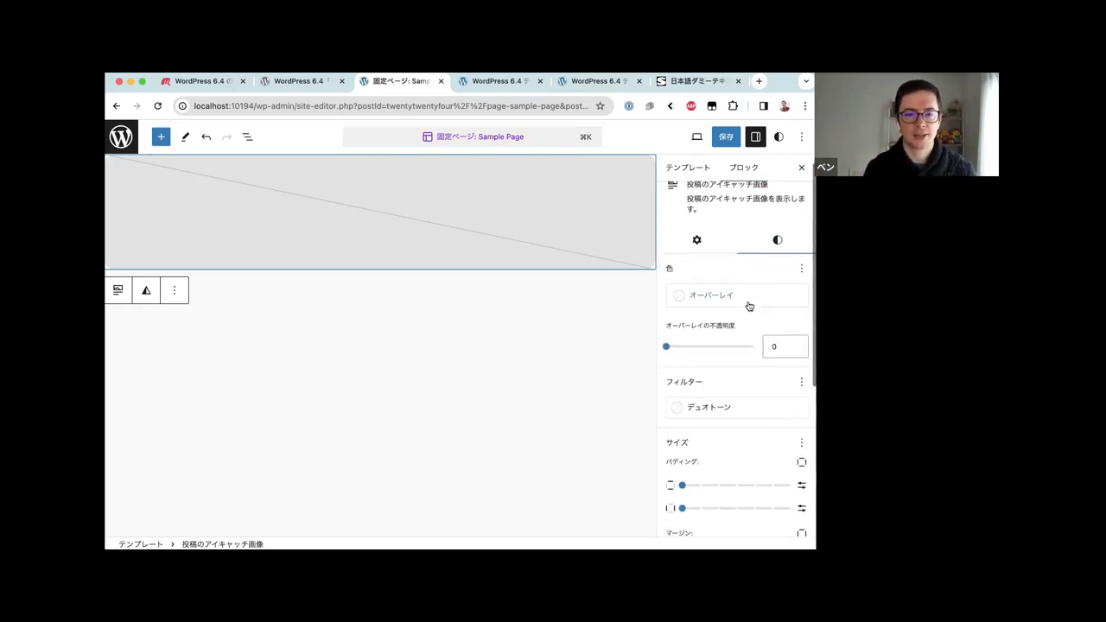
pyautogui.scroll(-2, 748, 306)
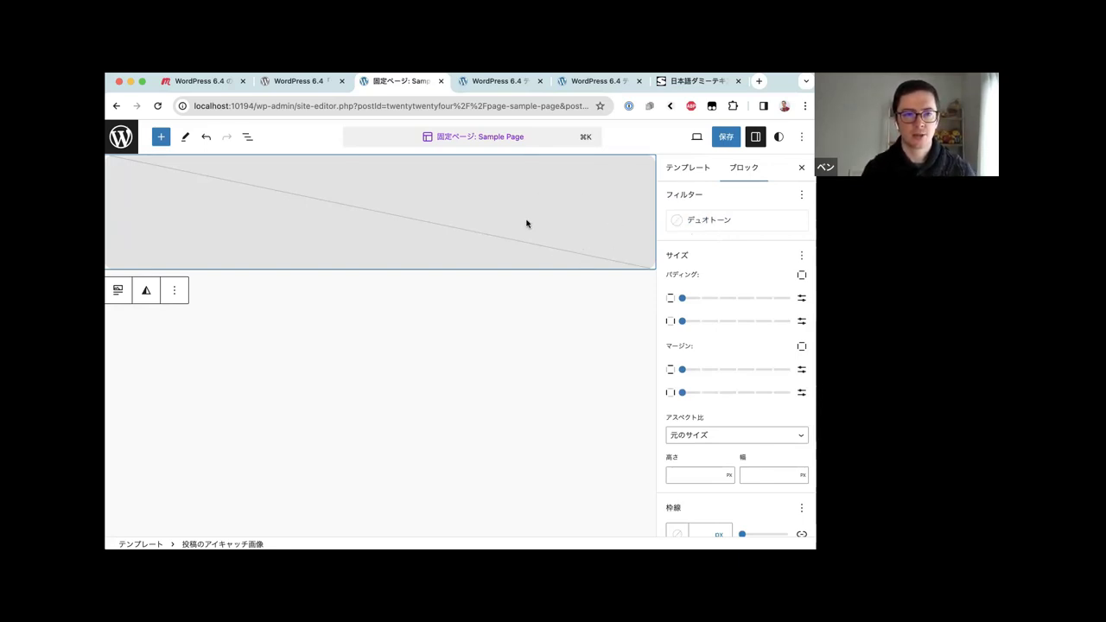
pyautogui.click(704, 445)
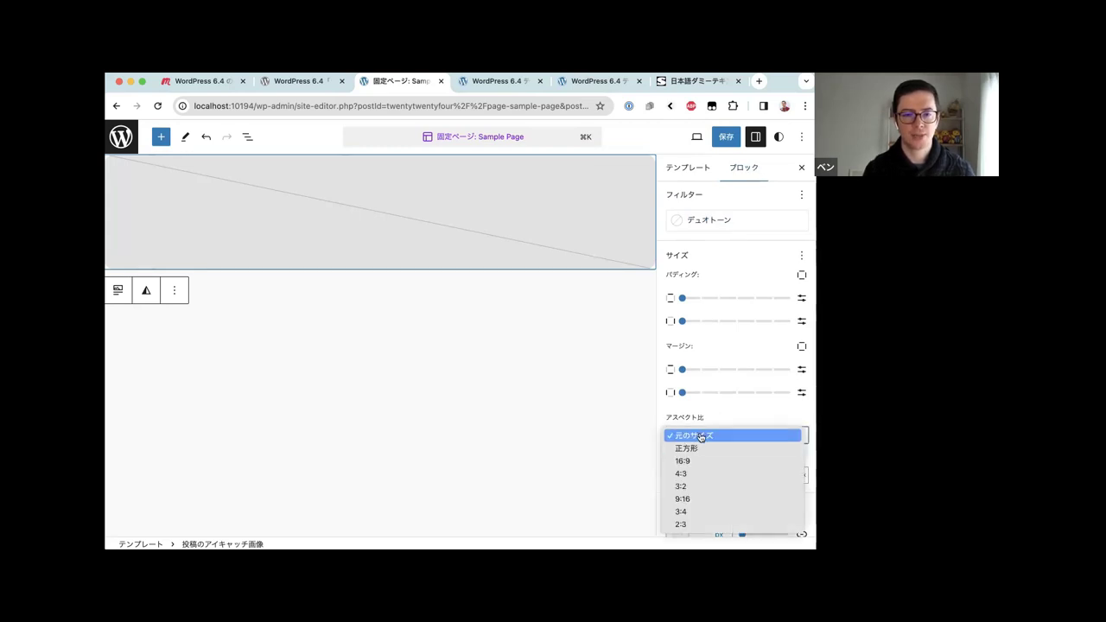
pyautogui.click(702, 436)
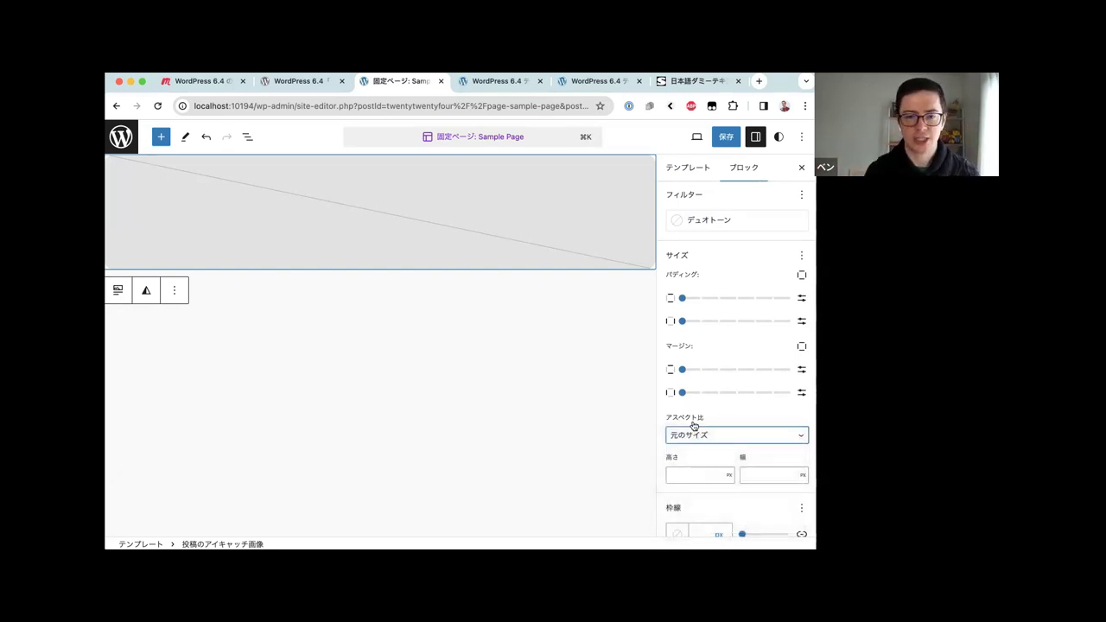
pyautogui.click(697, 437)
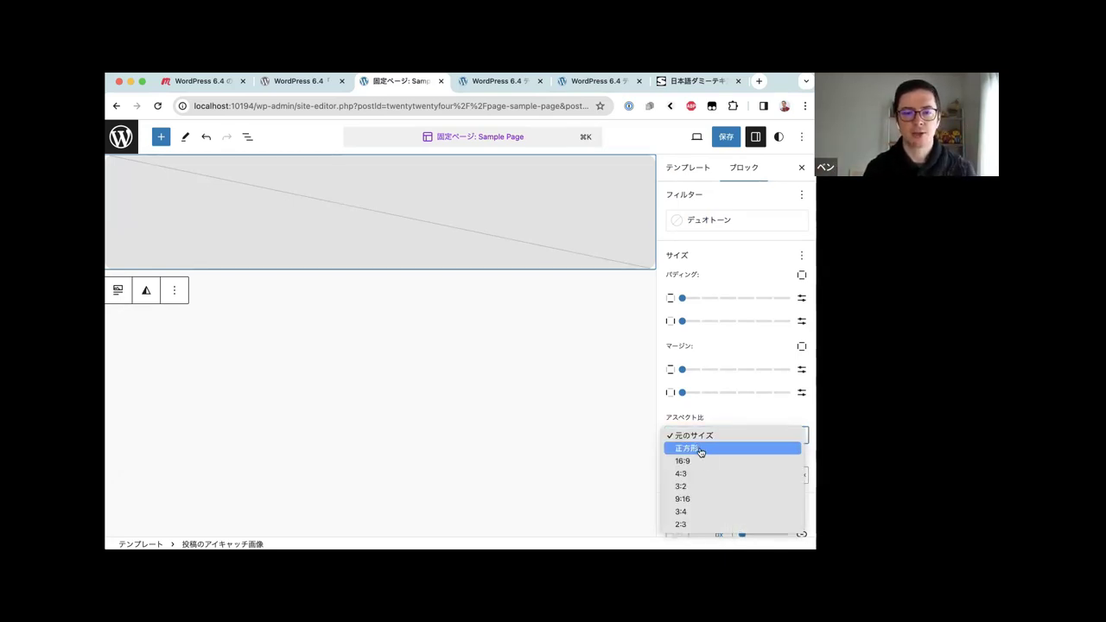
pyautogui.click(697, 449)
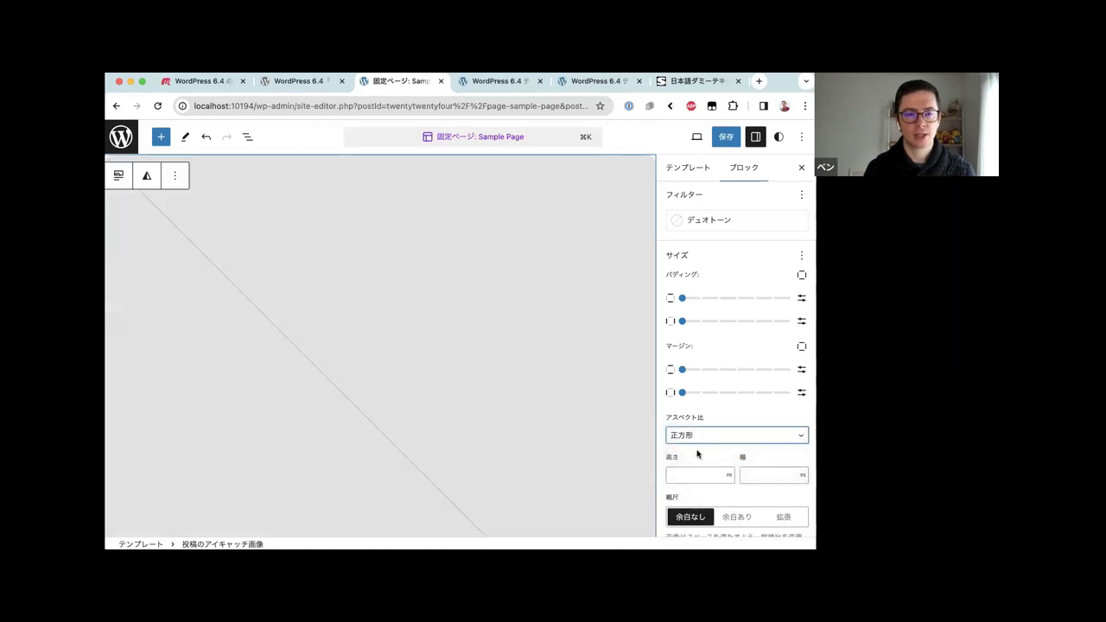
pyautogui.scroll(-3, 405, 298)
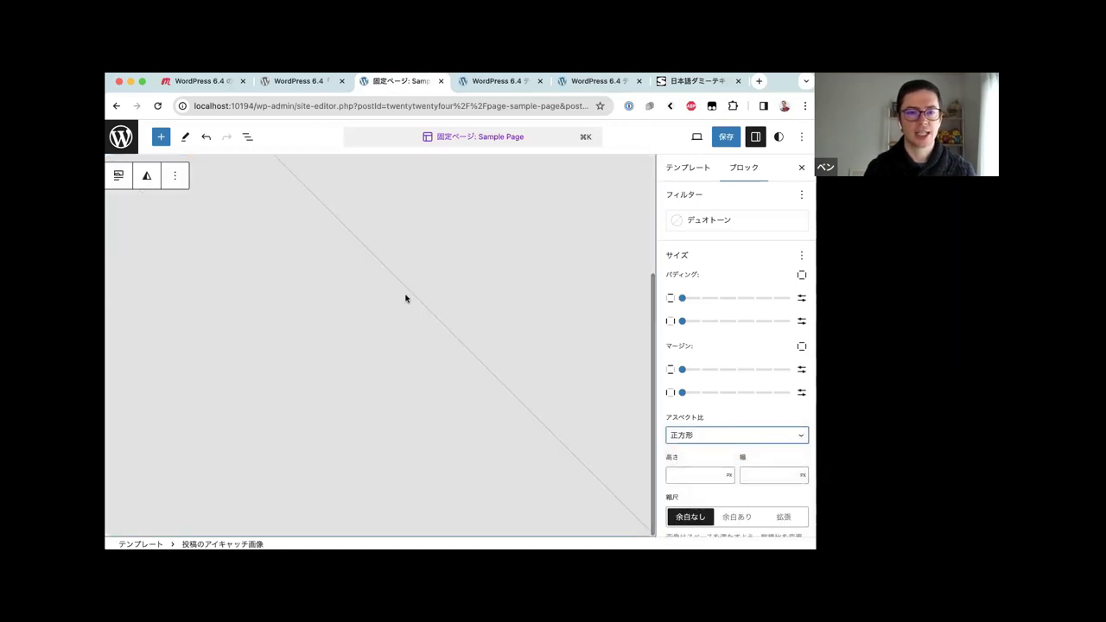
pyautogui.scroll(3, 405, 298)
# Try vertical and horizontal padding of 6 on the featured image block, and return the padding and vertical margin to 0
pyautogui.moveTo(682, 298); pyautogui.dragTo(790, 298)
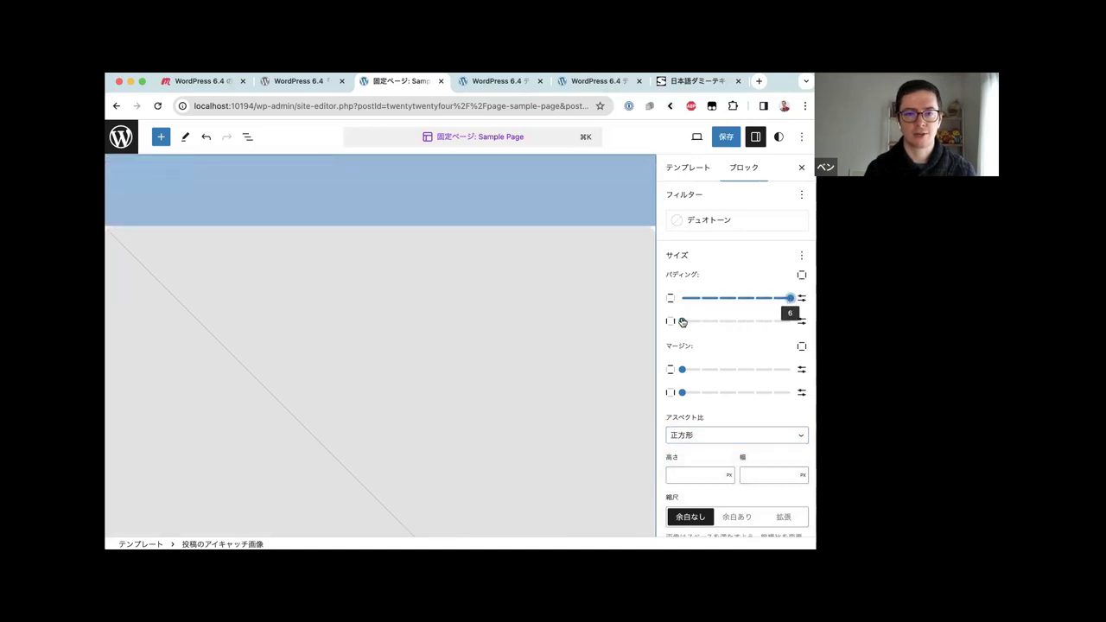
pyautogui.moveTo(681, 320); pyautogui.dragTo(790, 320)
pyautogui.scroll(-2, 528, 283)
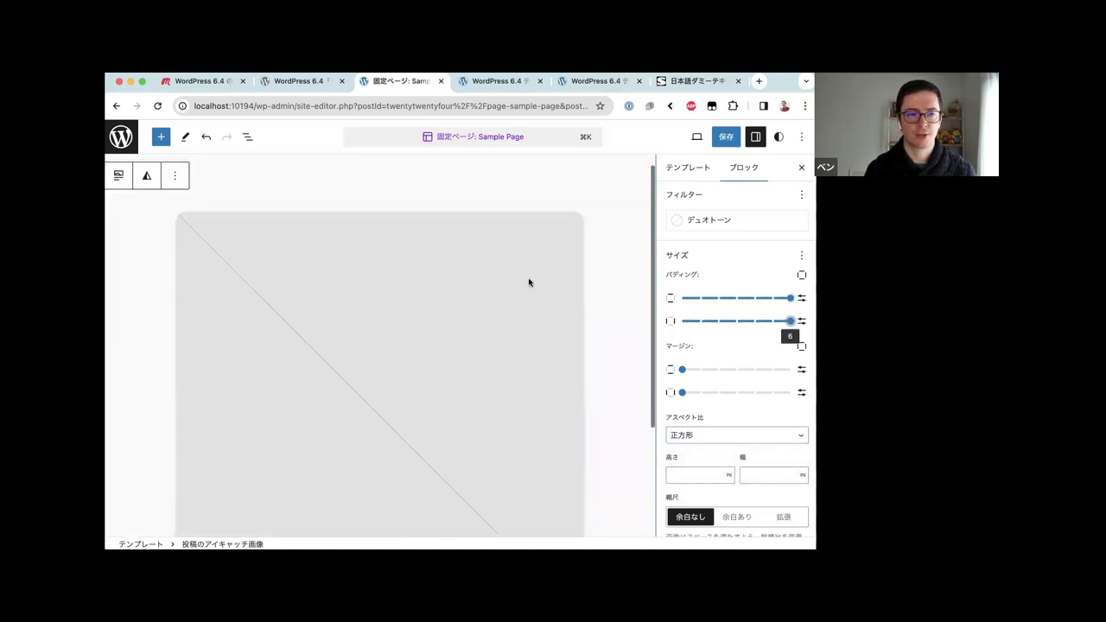
pyautogui.scroll(1, 528, 282)
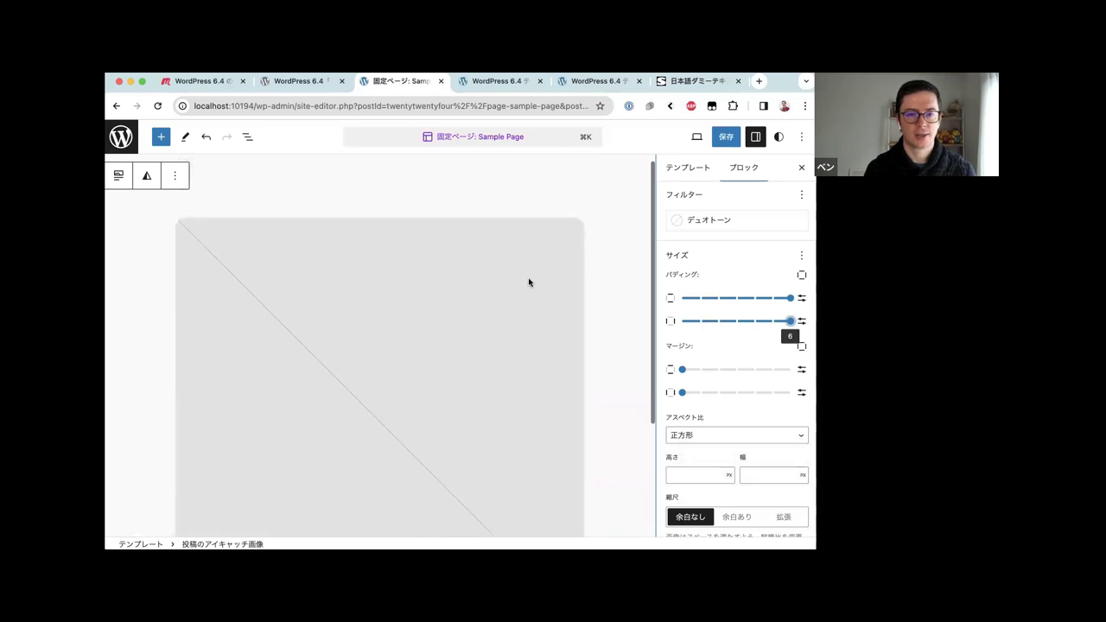
pyautogui.moveTo(792, 300); pyautogui.dragTo(628, 293)
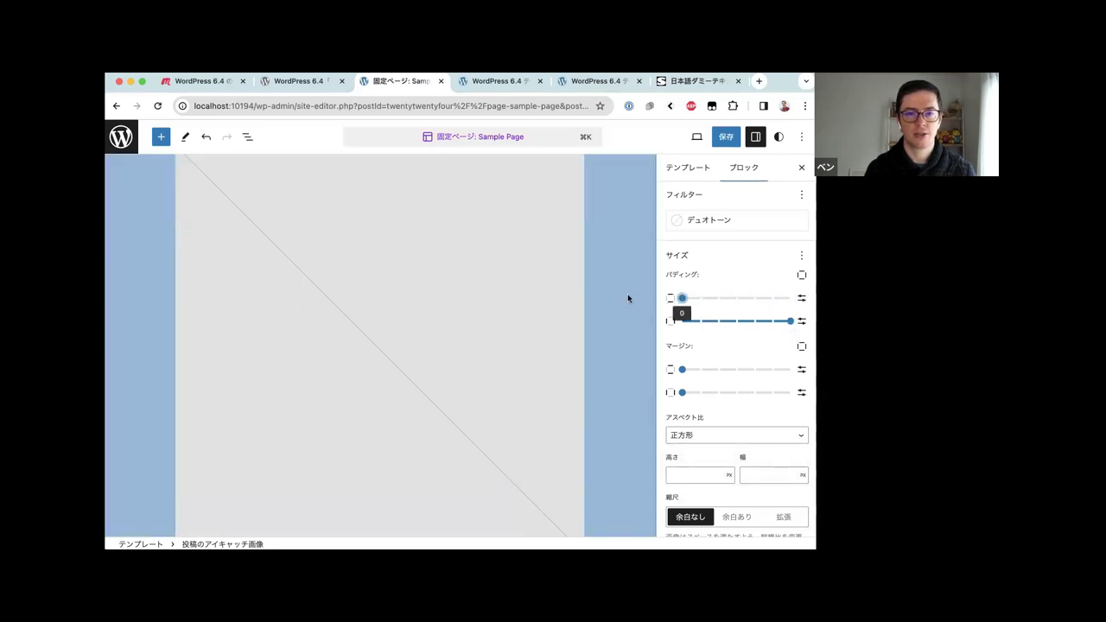
pyautogui.moveTo(790, 320); pyautogui.dragTo(665, 323)
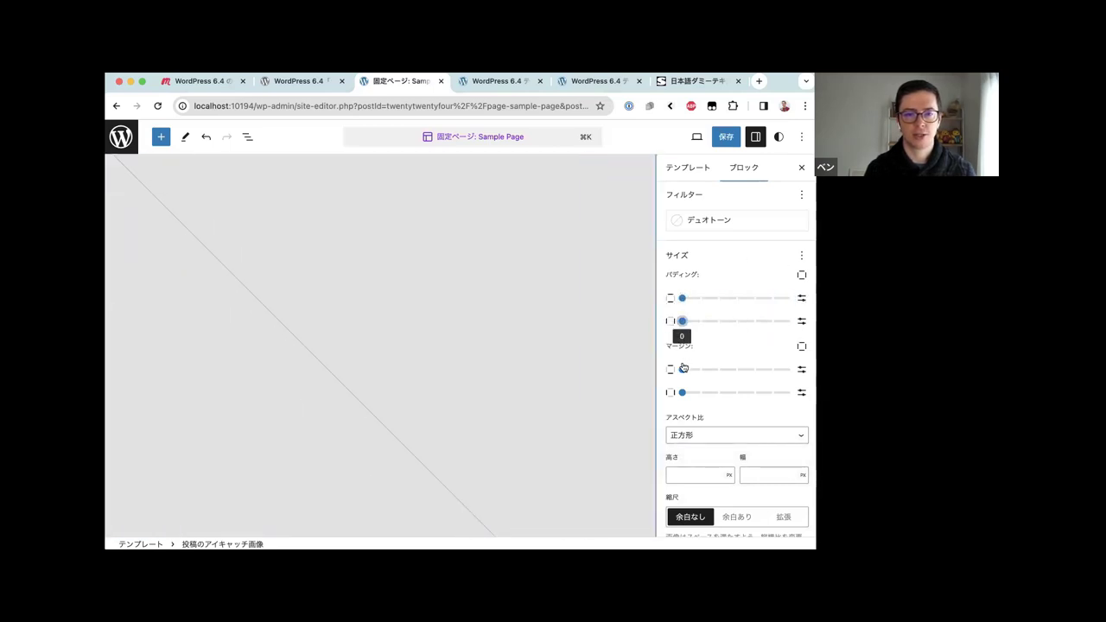
pyautogui.moveTo(709, 370); pyautogui.dragTo(639, 374)
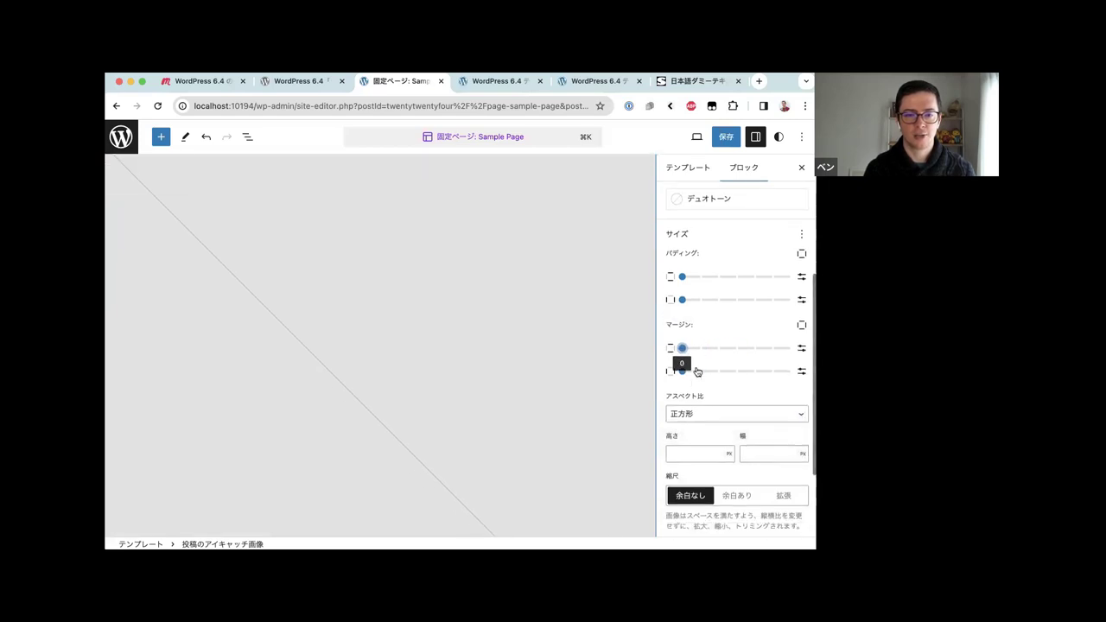
# Set the featured image block's height and width to 200 px each
pyautogui.scroll(-3, 696, 371)
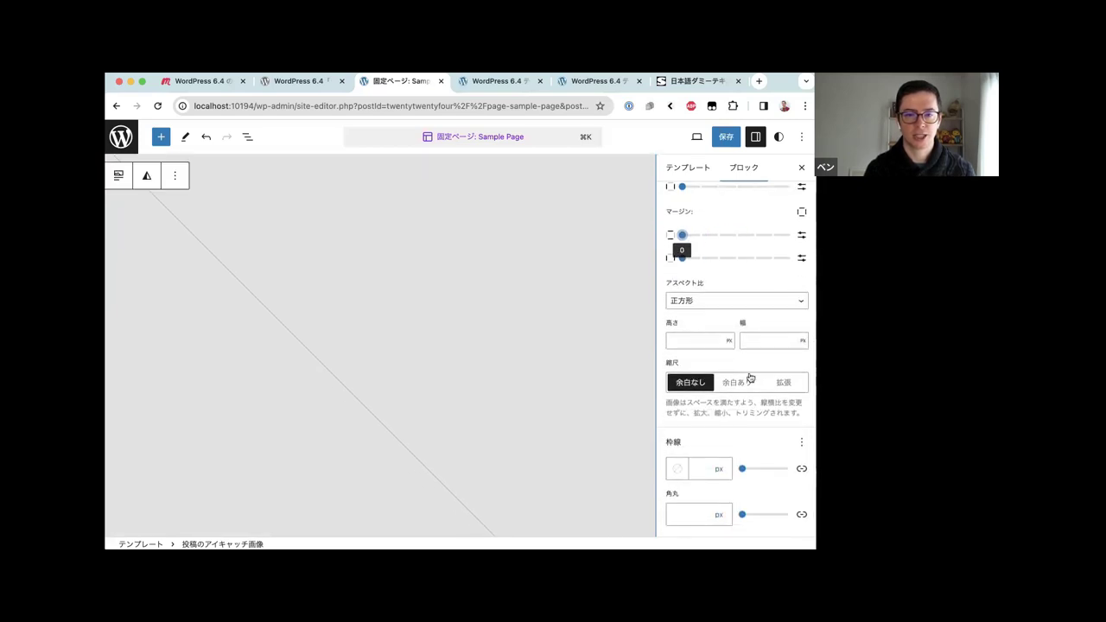
pyautogui.click(692, 338)
pyautogui.write('200')
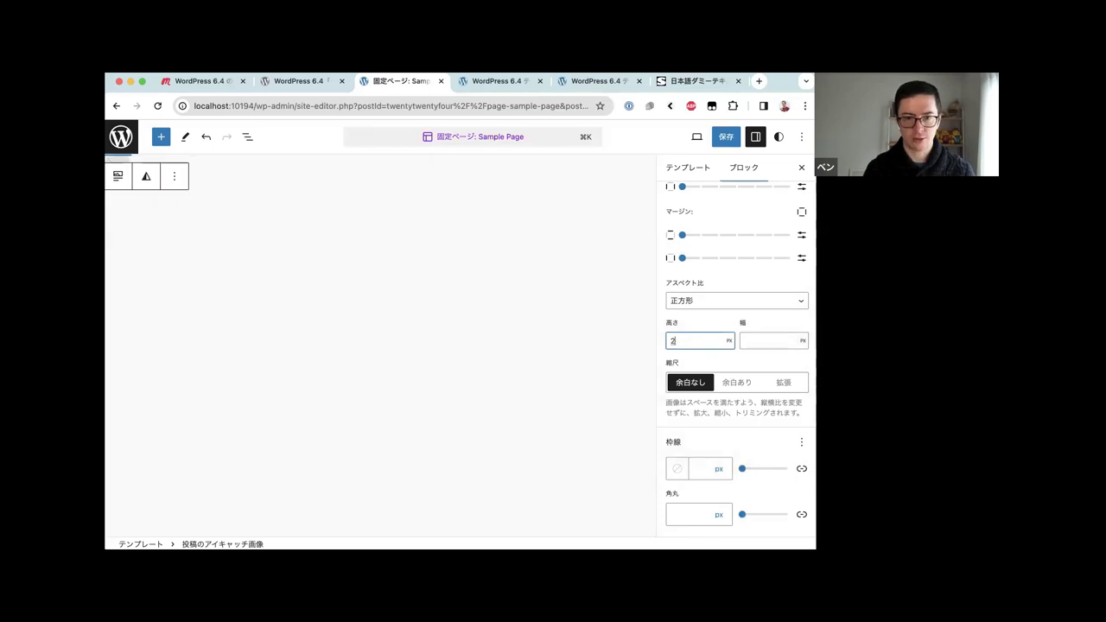
pyautogui.press('BackSpace')
pyautogui.press('BackSpace')
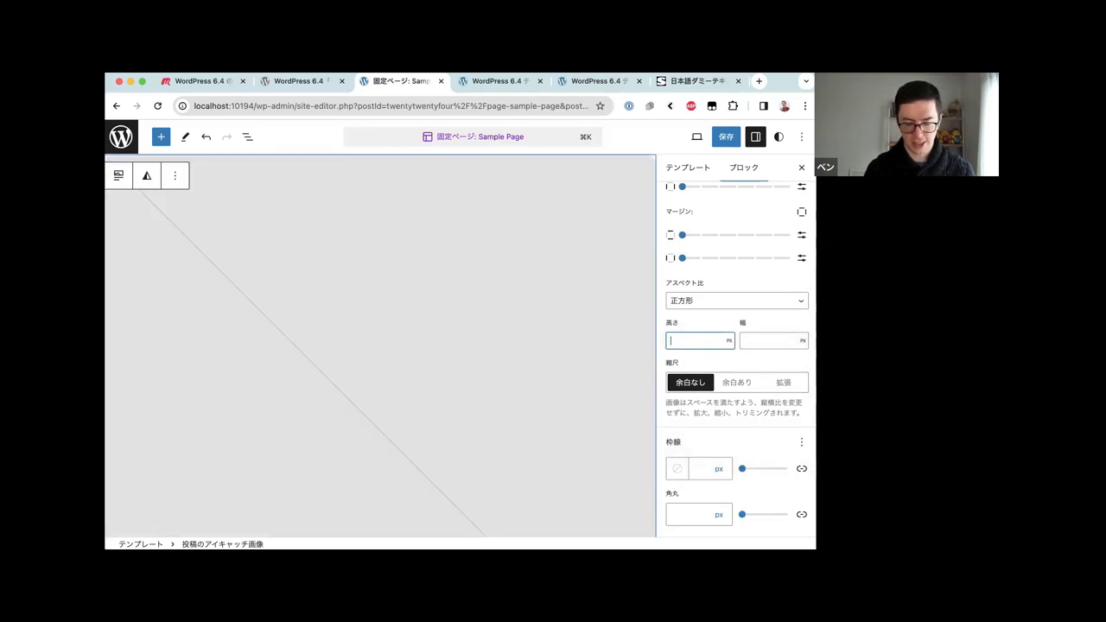
pyautogui.write('00')
pyautogui.press('Tab')
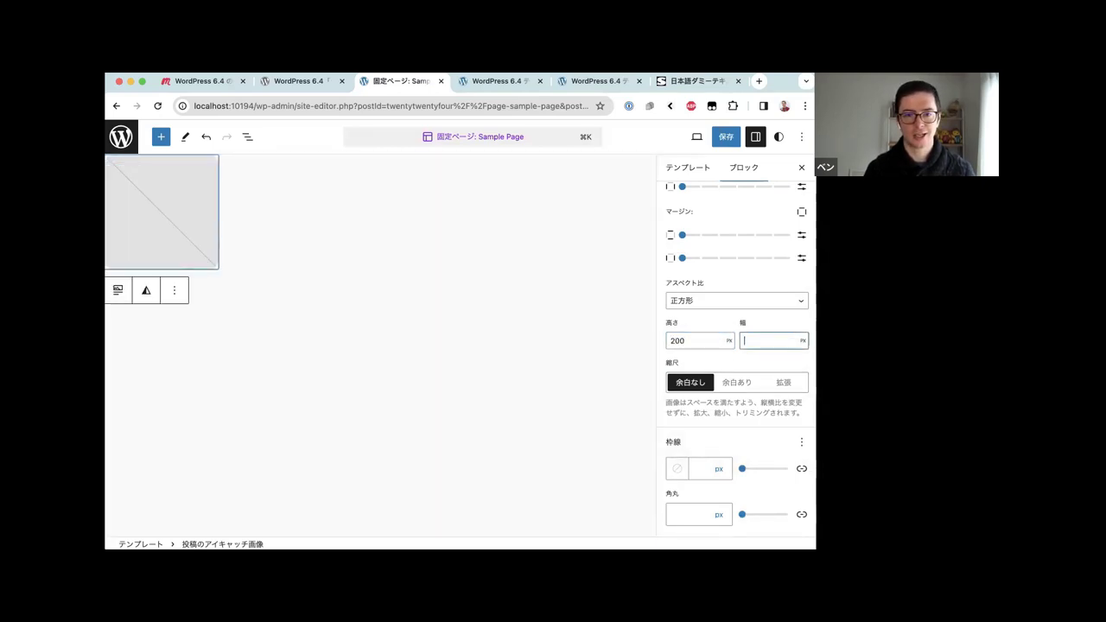
pyautogui.write('200')
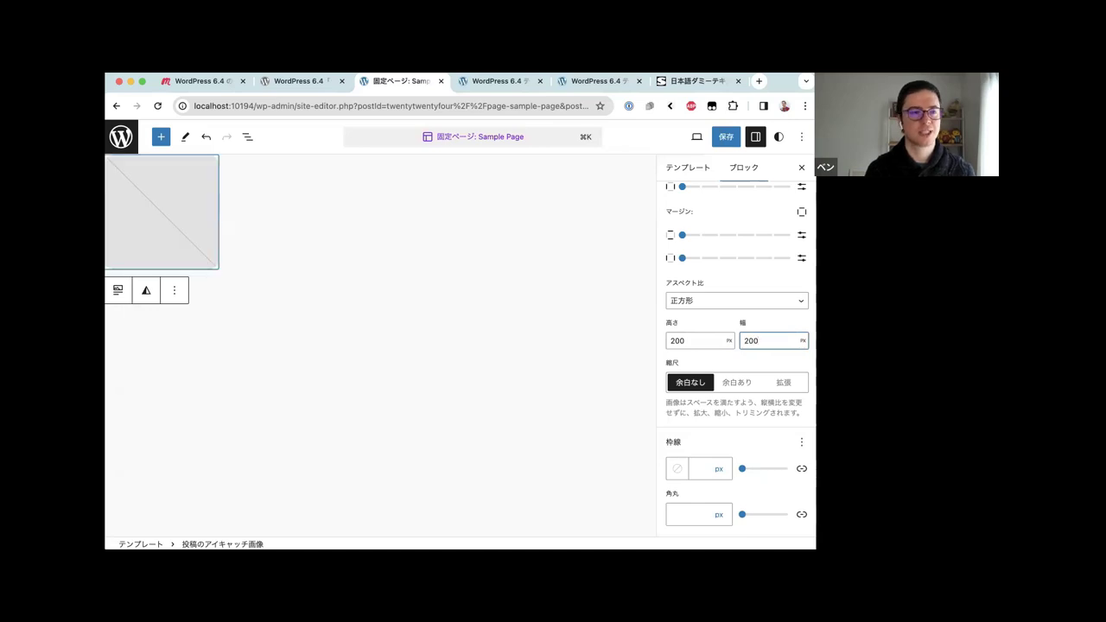
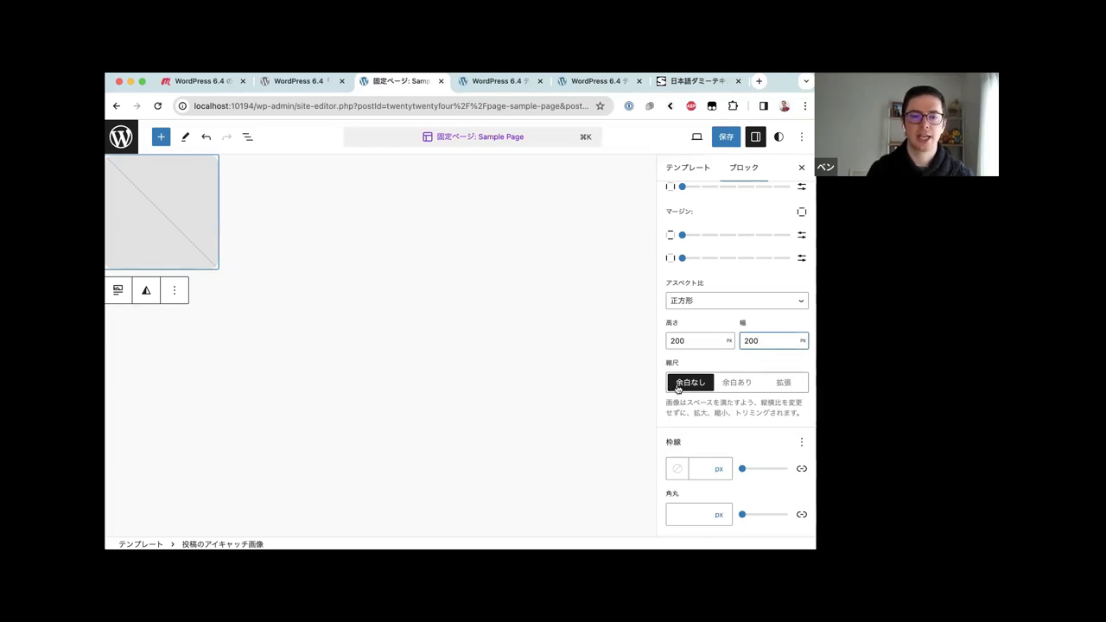
# Try the 余白あり and 拡張 scale options on the featured image block, and return to 余白なし
pyautogui.click(743, 388)
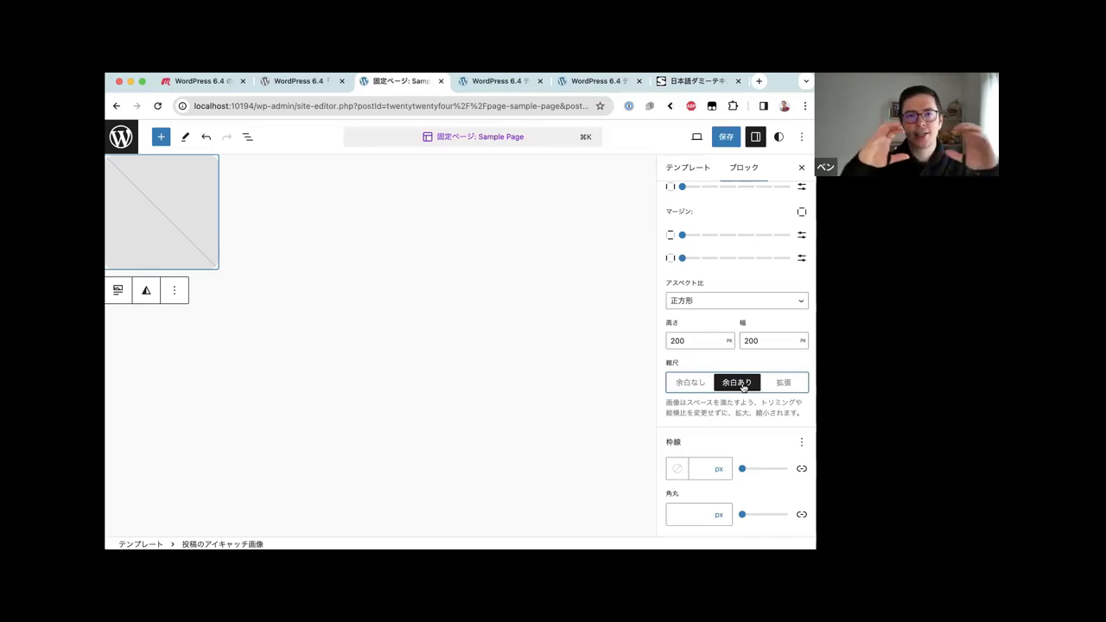
pyautogui.click(785, 388)
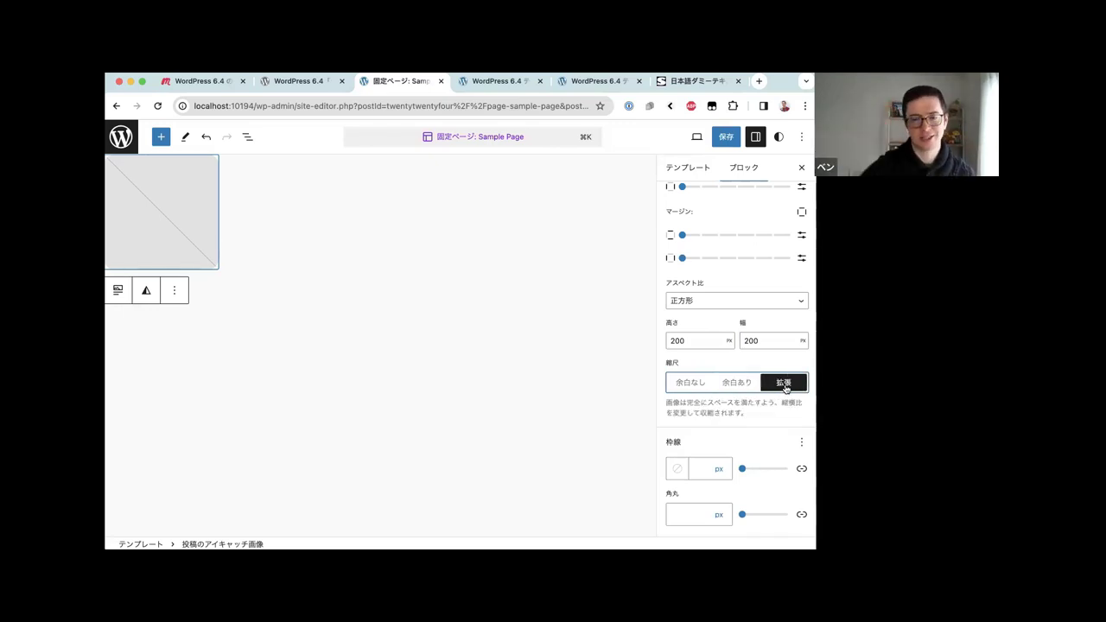
pyautogui.click(739, 387)
pyautogui.click(675, 387)
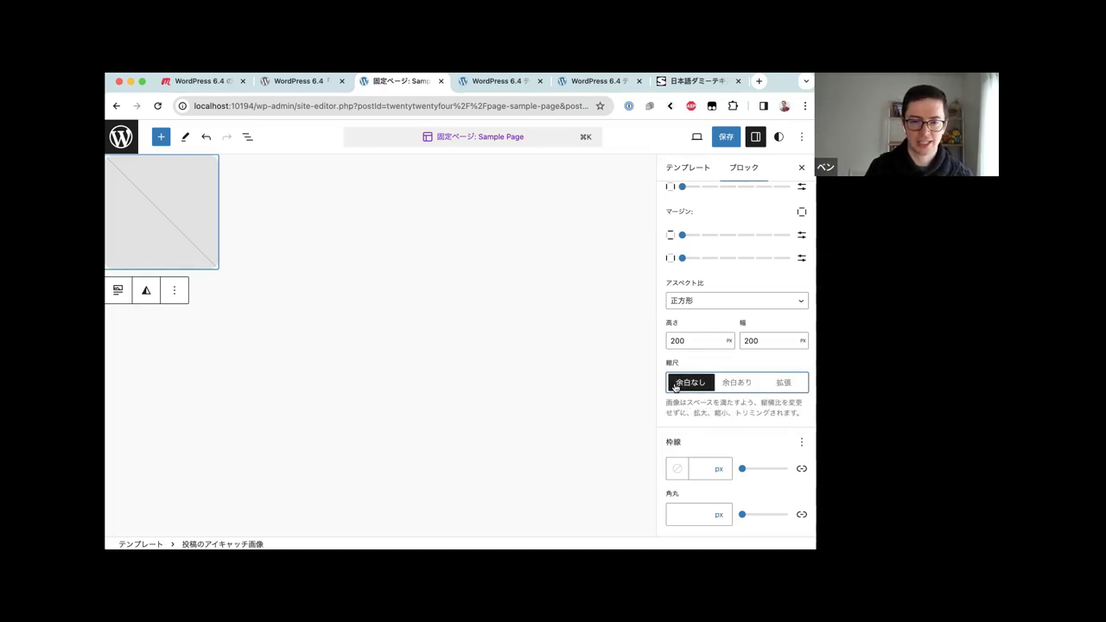
pyautogui.scroll(2, 675, 387)
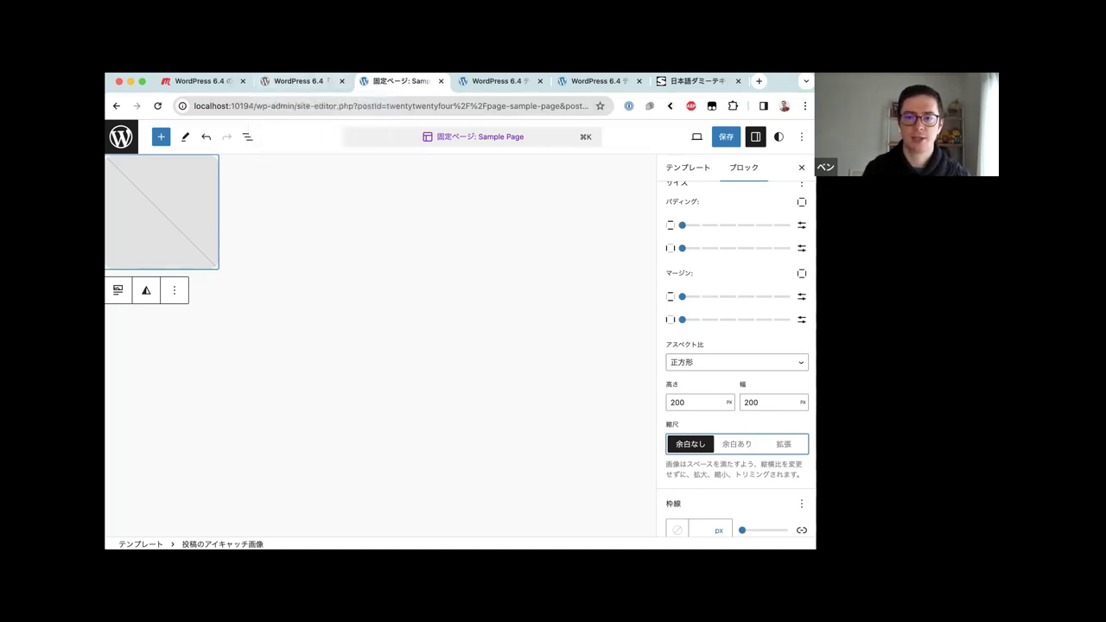
pyautogui.click(725, 369)
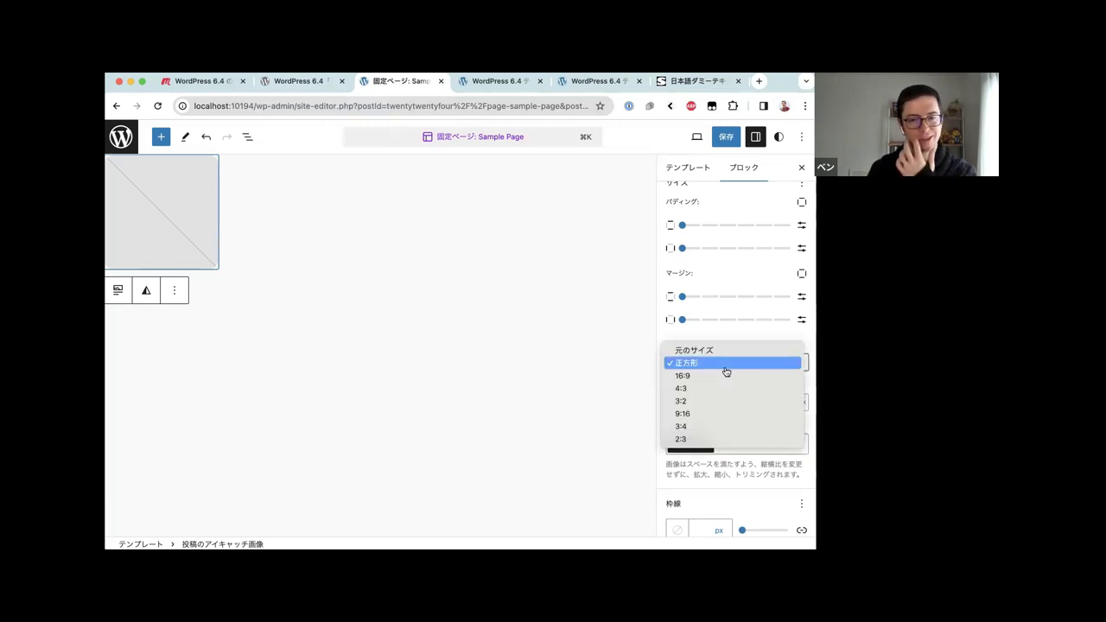
pyautogui.click(665, 333)
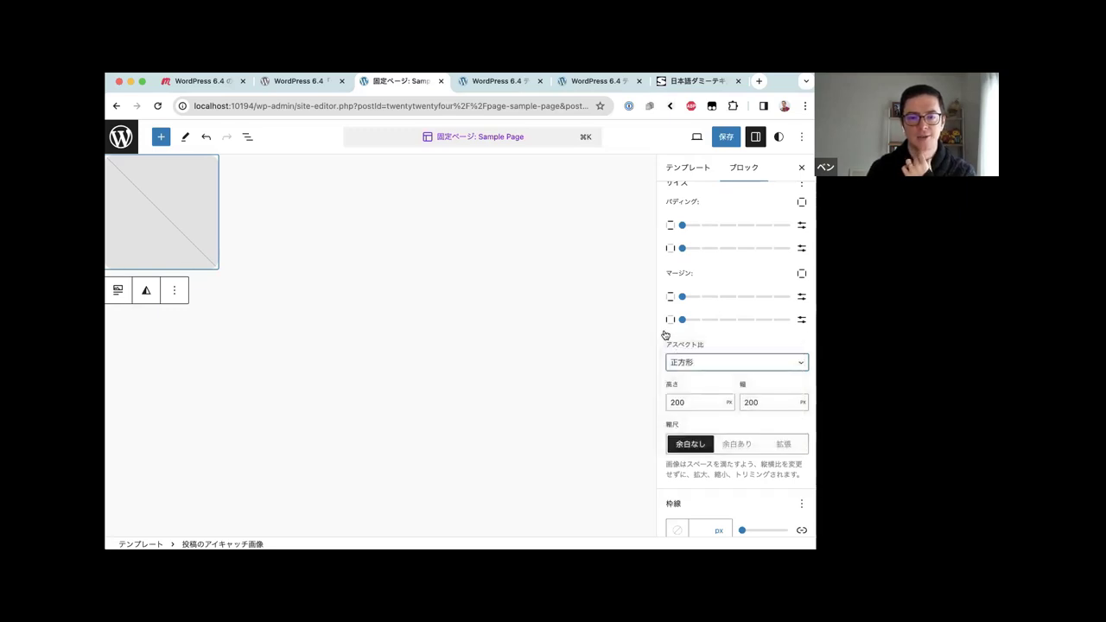
pyautogui.scroll(-2, 665, 333)
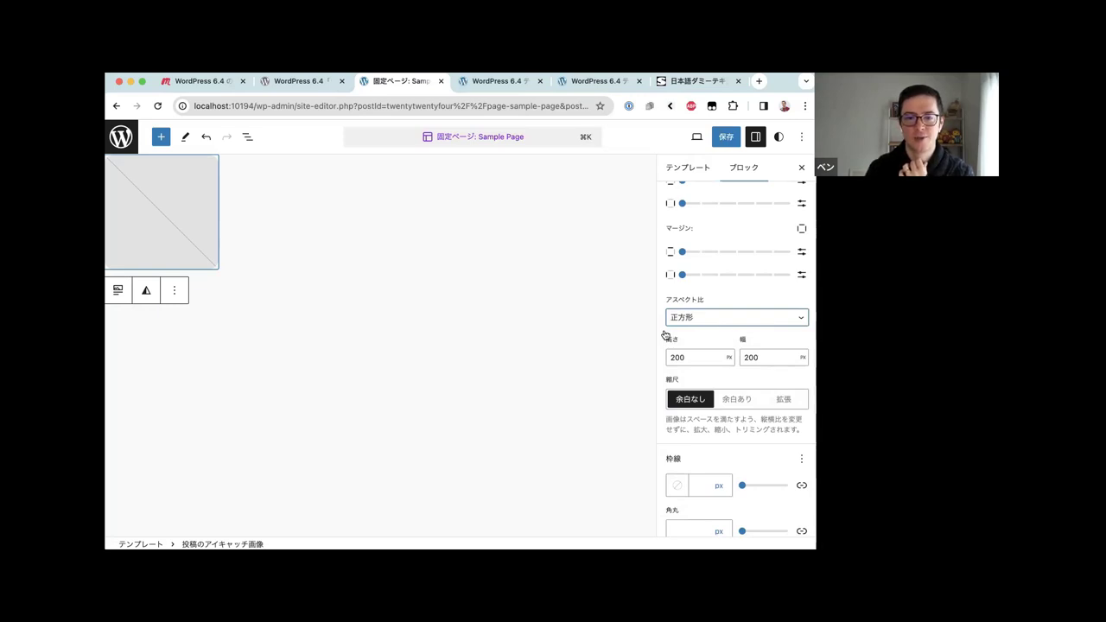
pyautogui.scroll(1, 665, 335)
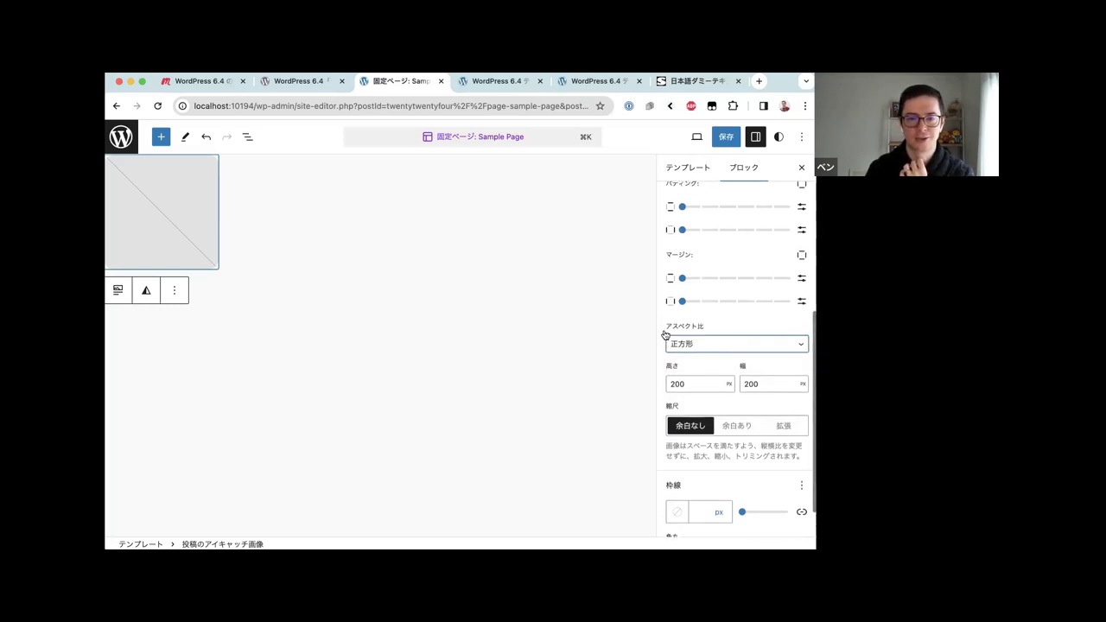
pyautogui.scroll(-2, 665, 335)
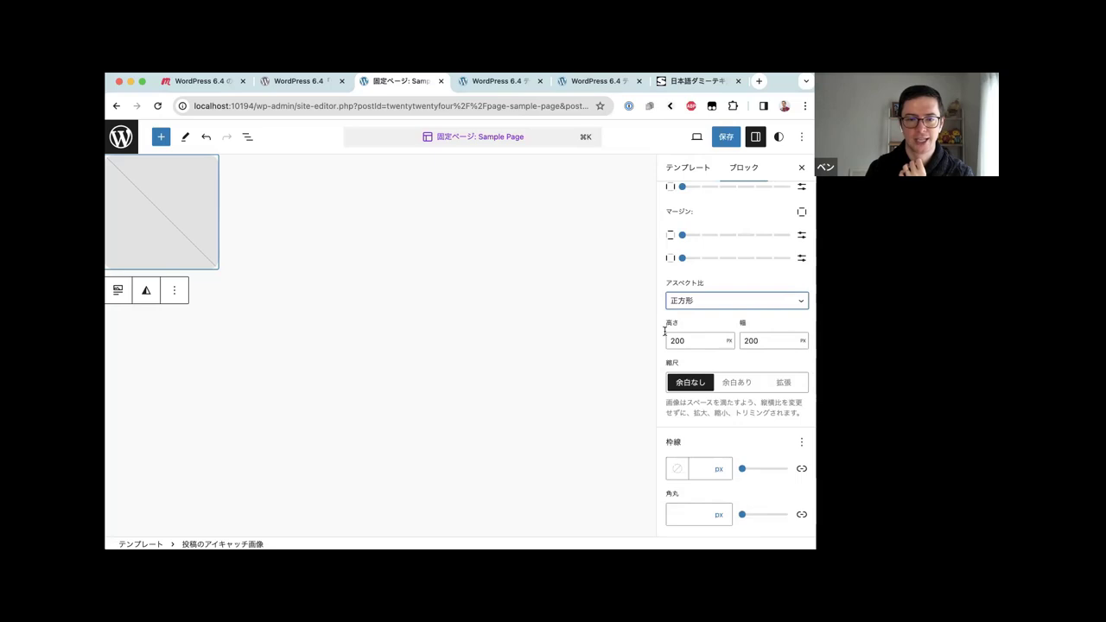
# Apply the black and orange duotone filter to the featured image block and save the 固定ページ: Sample Page template
pyautogui.scroll(10, 665, 333)
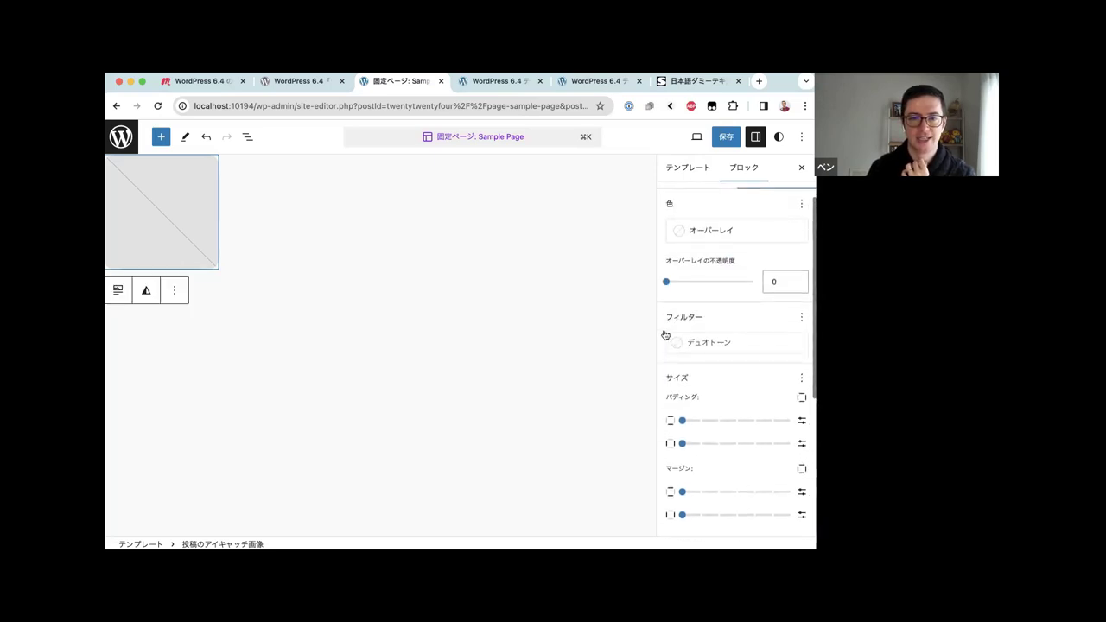
pyautogui.click(708, 343)
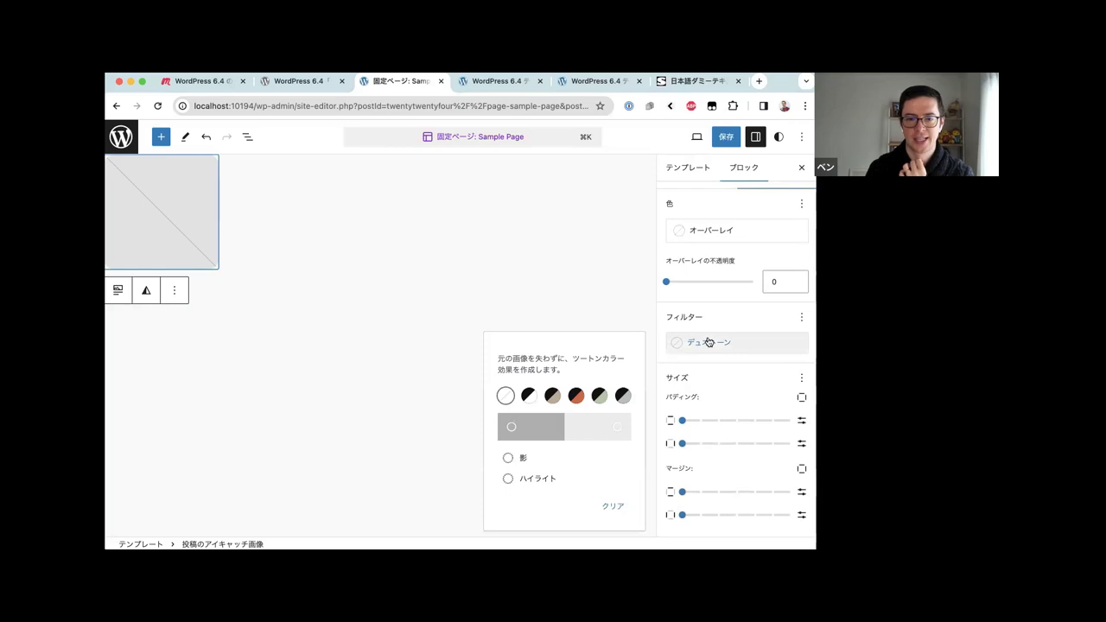
pyautogui.click(577, 394)
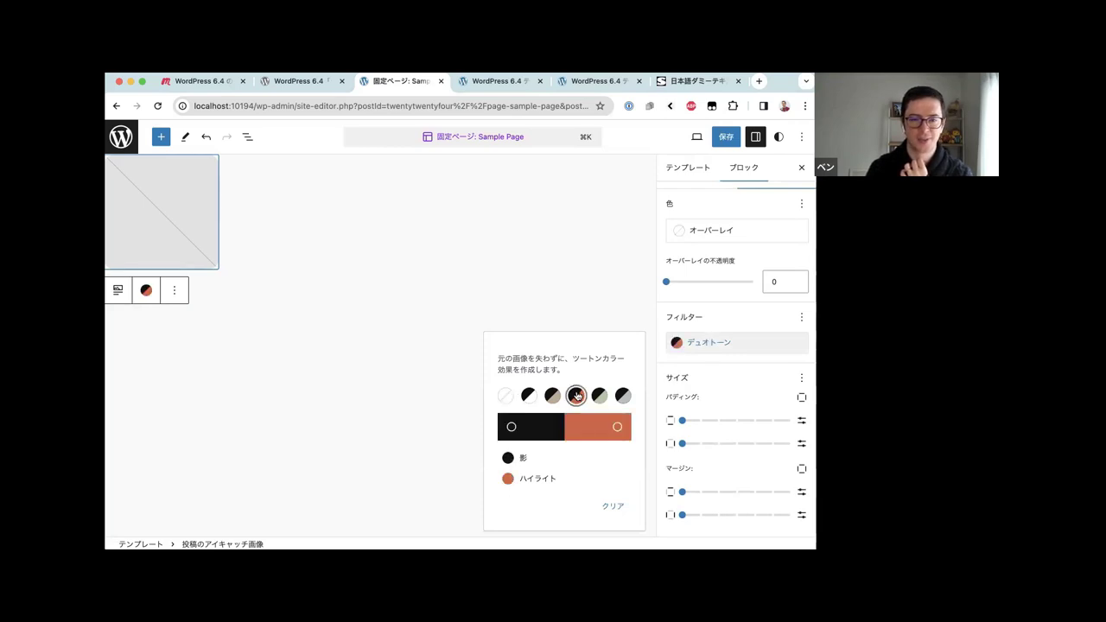
pyautogui.click(686, 310)
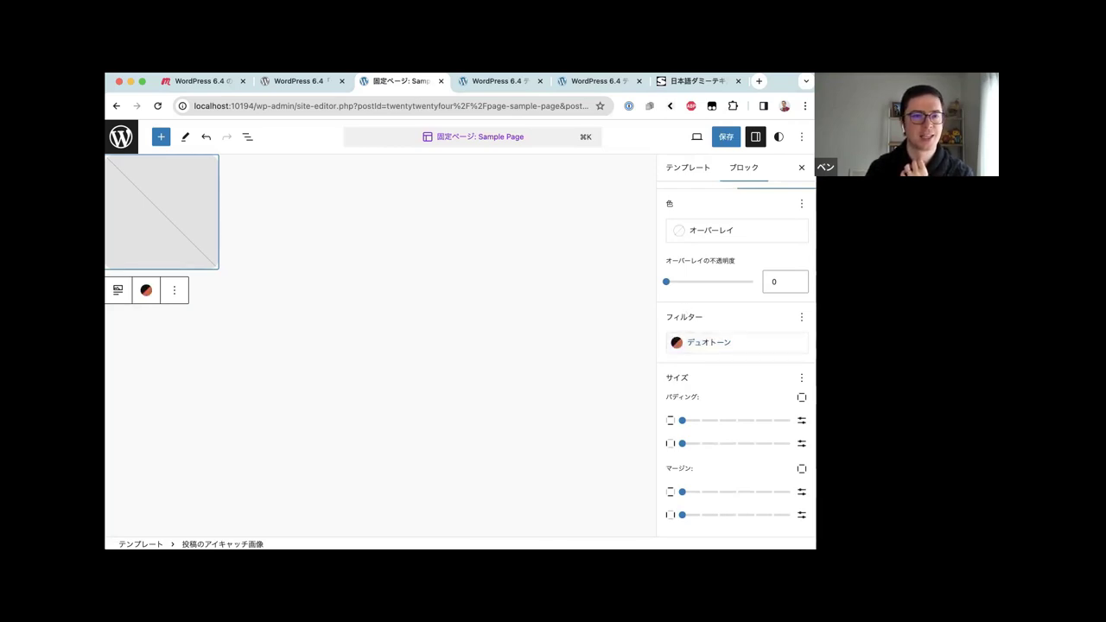
pyautogui.click(725, 137)
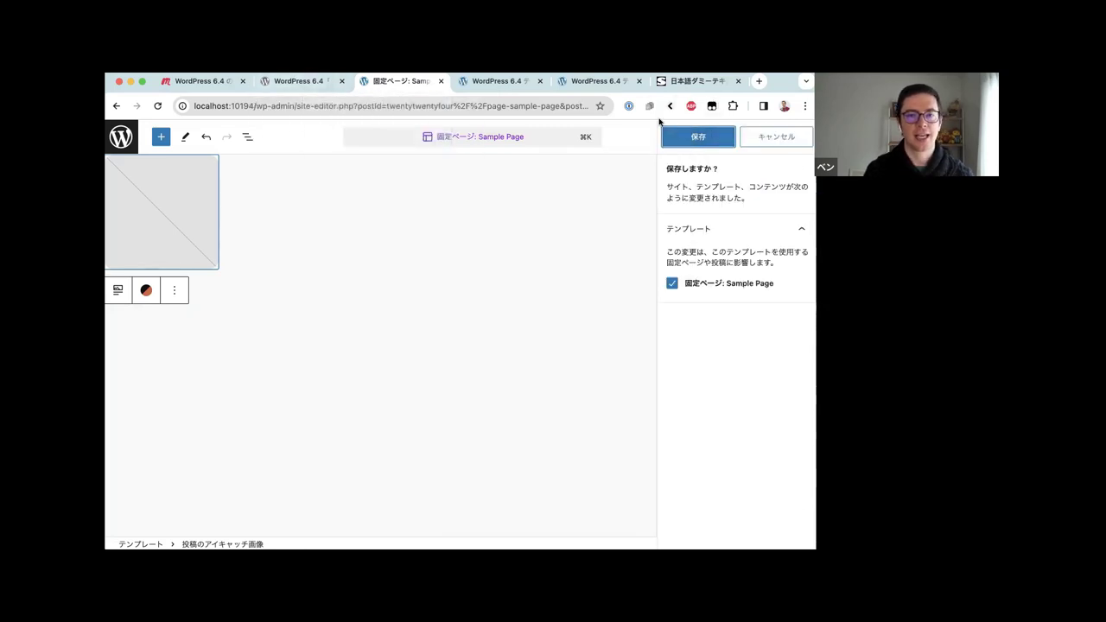
pyautogui.click(698, 137)
# Switch to the WordPress 6.4 release post and read the 画像を映えさせる section about the lightbox feature
pyautogui.click(293, 81)
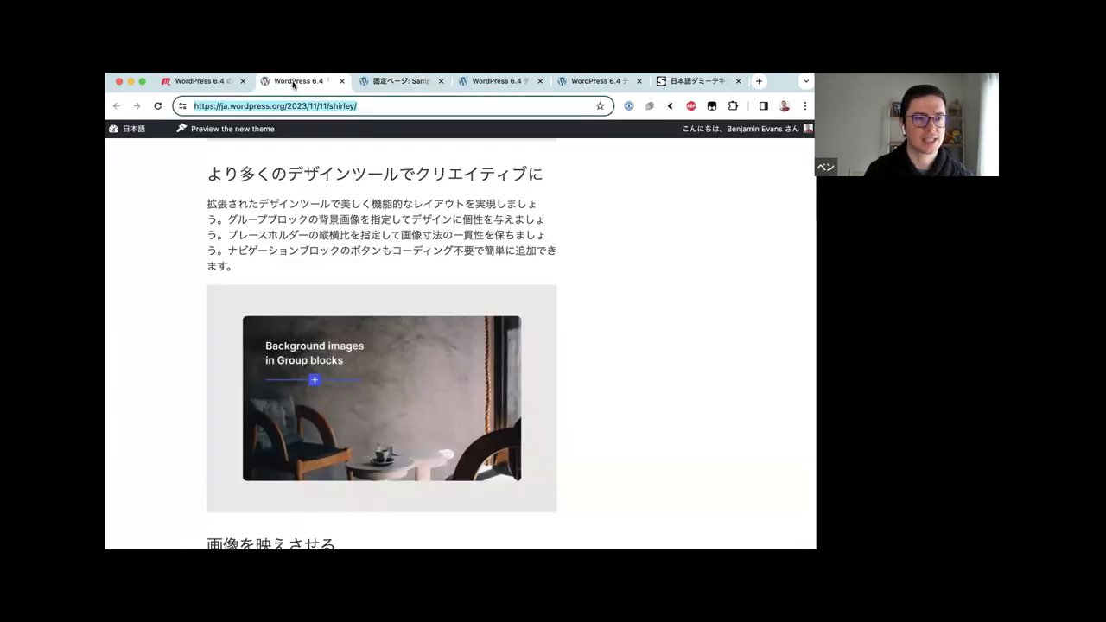
pyautogui.scroll(-4, 292, 235)
pyautogui.scroll(-5, 291, 235)
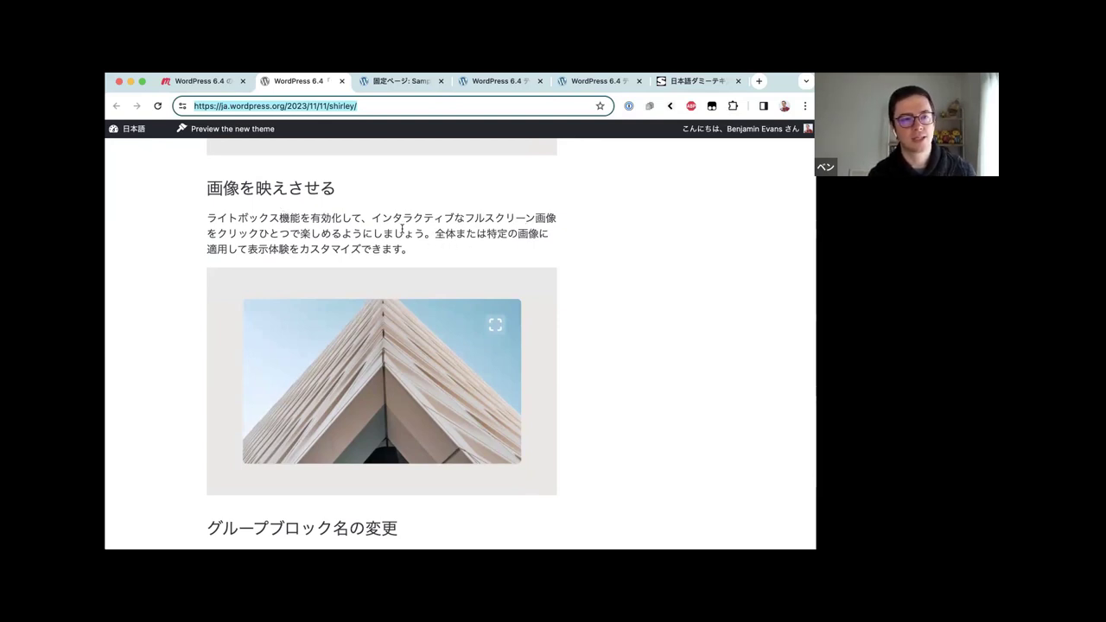
# Highlight ライトボックス機能 in the release post, switch to the site editor and go back to the デザイン overview
pyautogui.moveTo(208, 214); pyautogui.dragTo(298, 214)
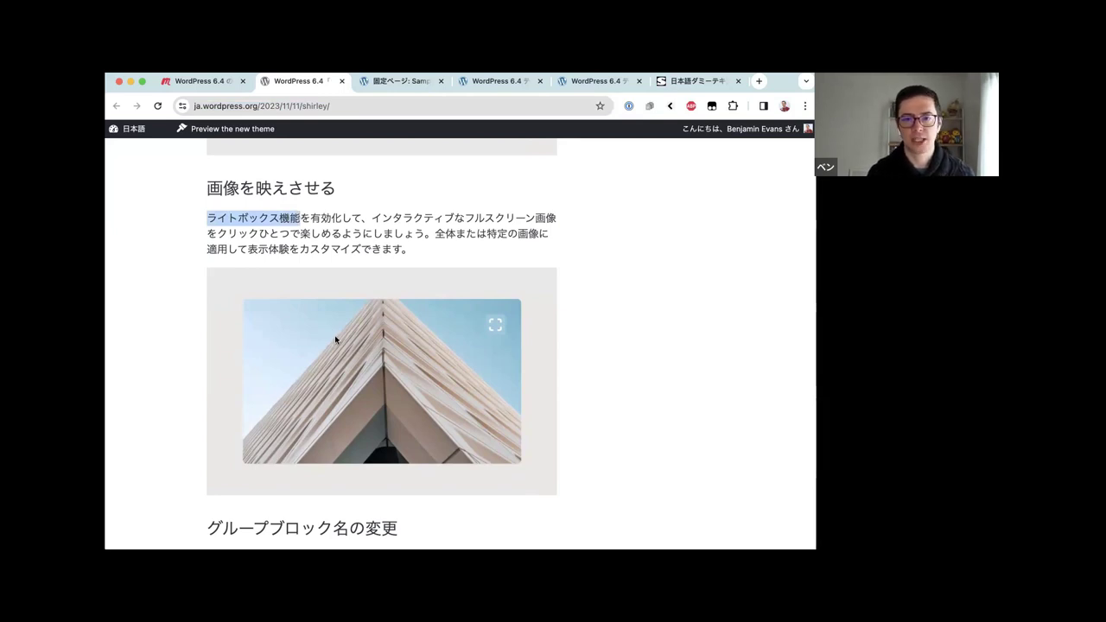
pyautogui.hotkey('ctrl', 'Tab')
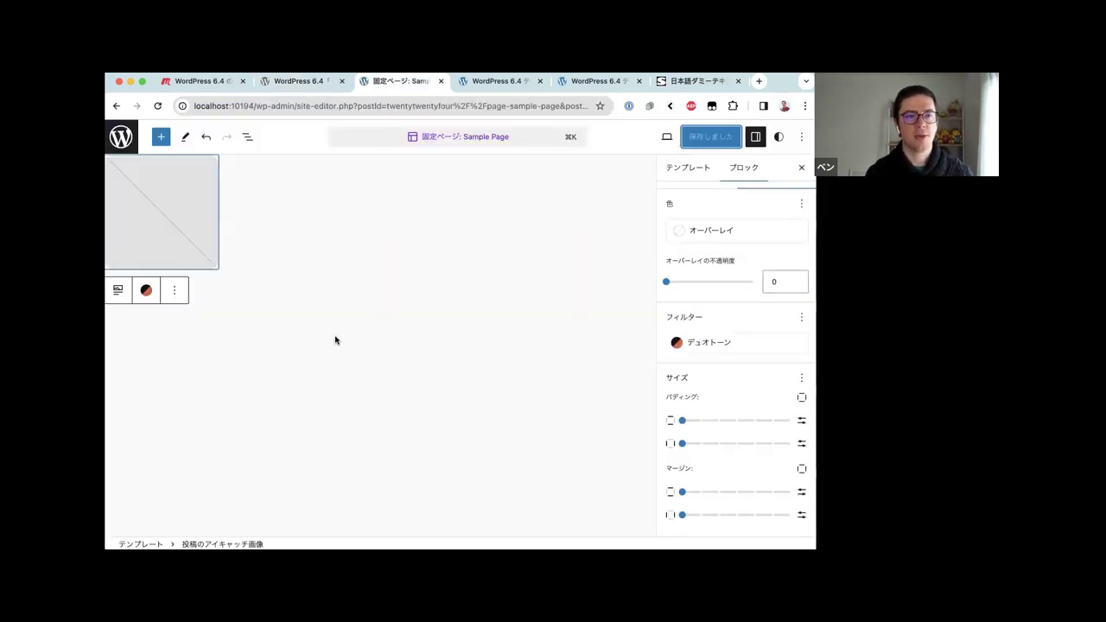
pyautogui.click(121, 136)
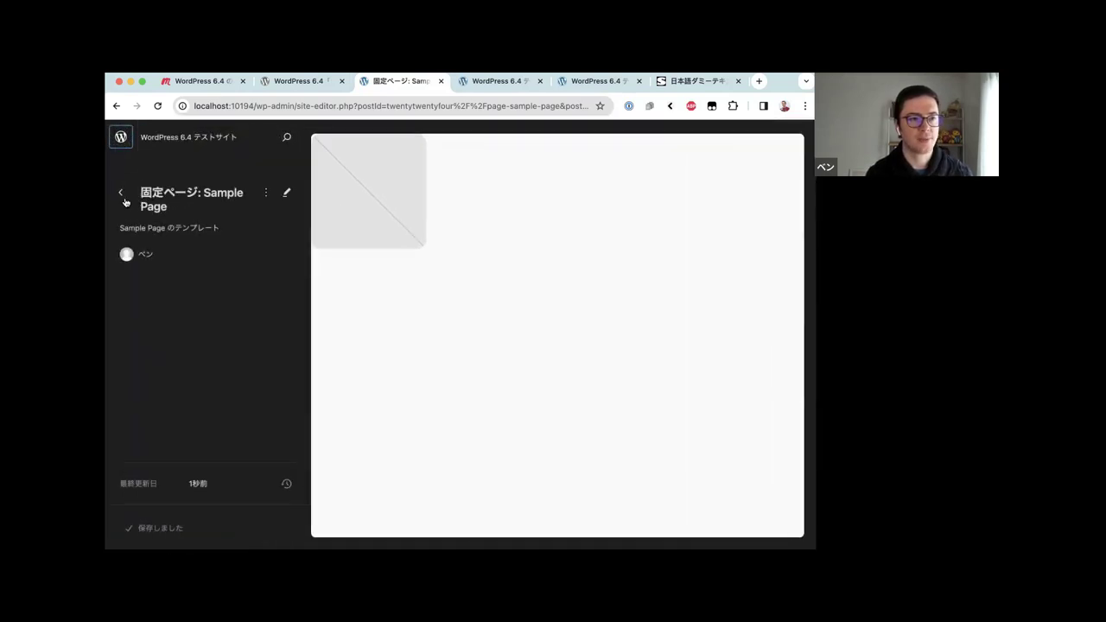
pyautogui.click(123, 197)
pyautogui.click(121, 193)
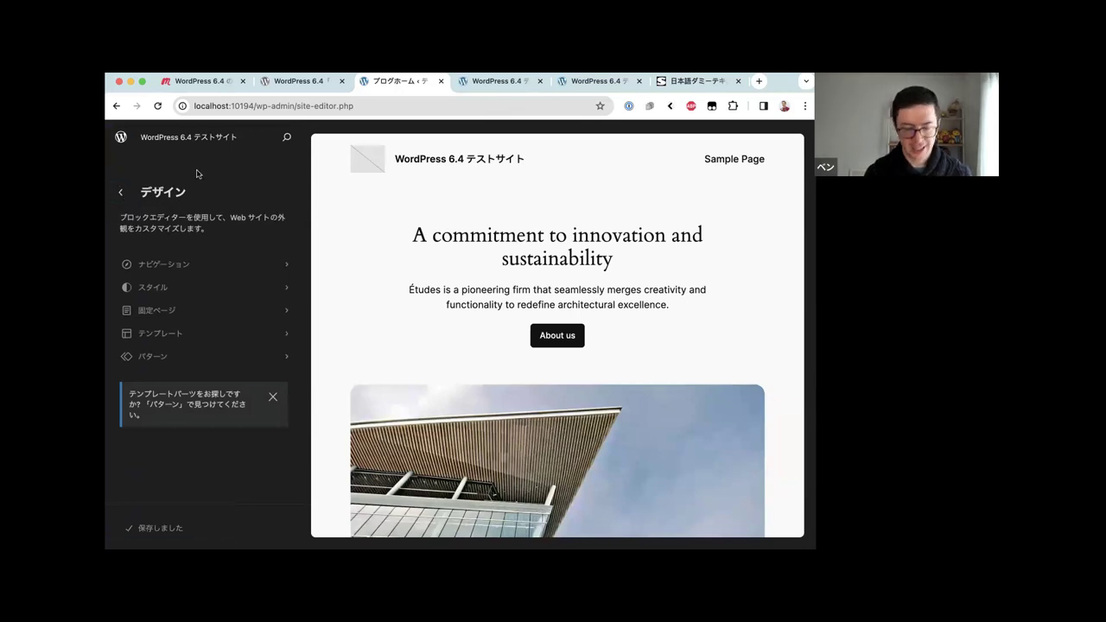
# Search the command palette for ダミー and open the post ダミー投稿1 for editing
pyautogui.press('super+k')
pyautogui.hotkey('ctrl', 'space')
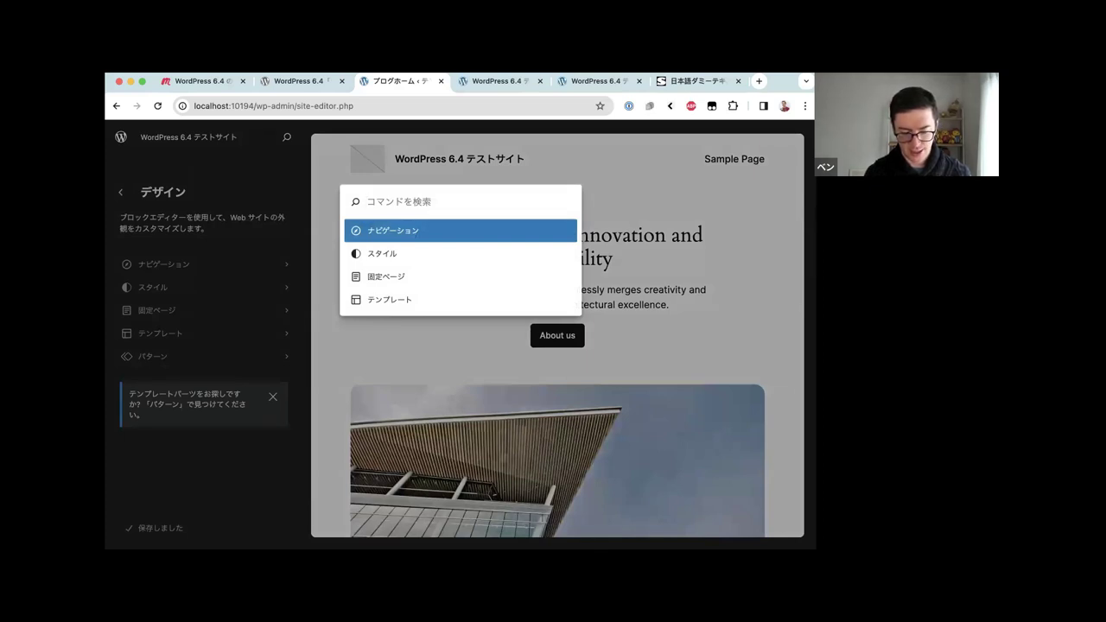
pyautogui.write('ダミー')
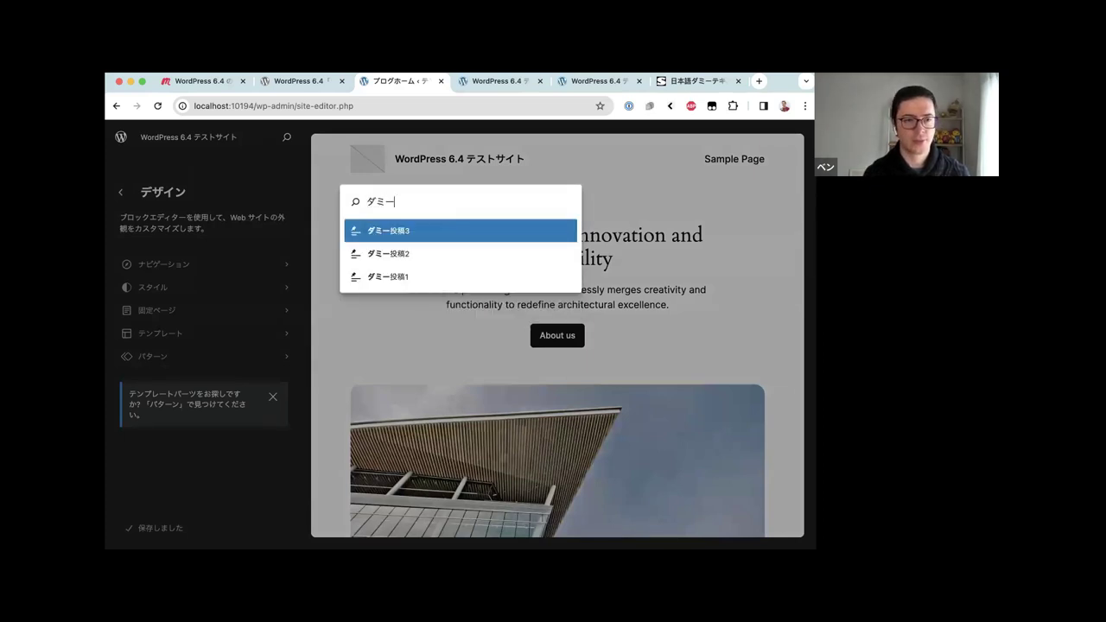
pyautogui.press('Down')
pyautogui.press('Down')
pyautogui.press('Return')
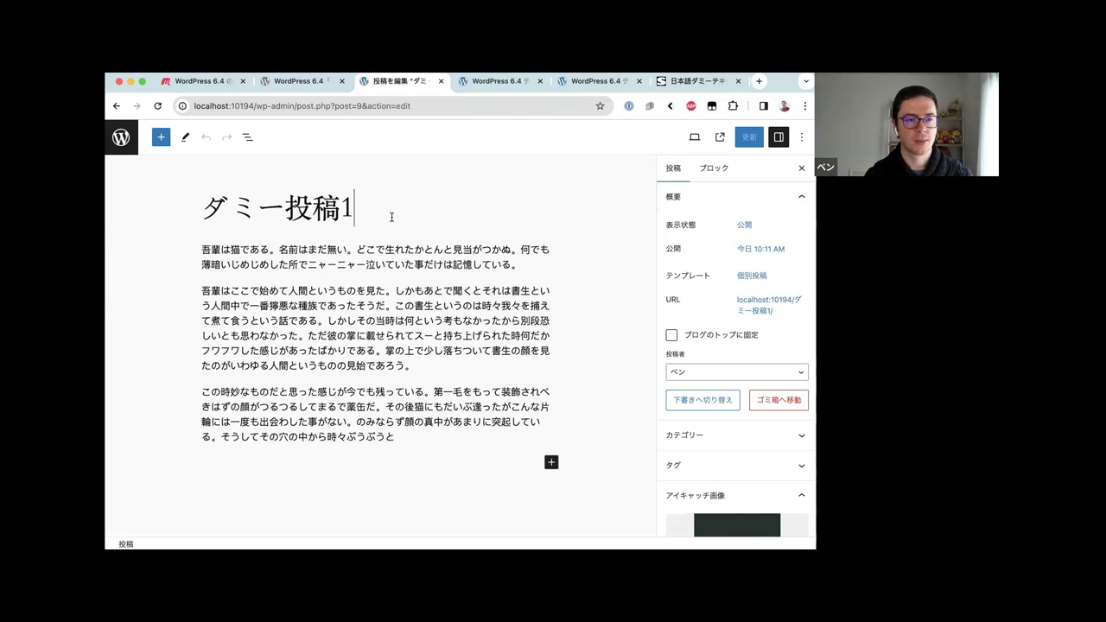
# Insert an empty 画像 block after the last paragraph of the post
pyautogui.click(435, 432)
pyautogui.press('Return')
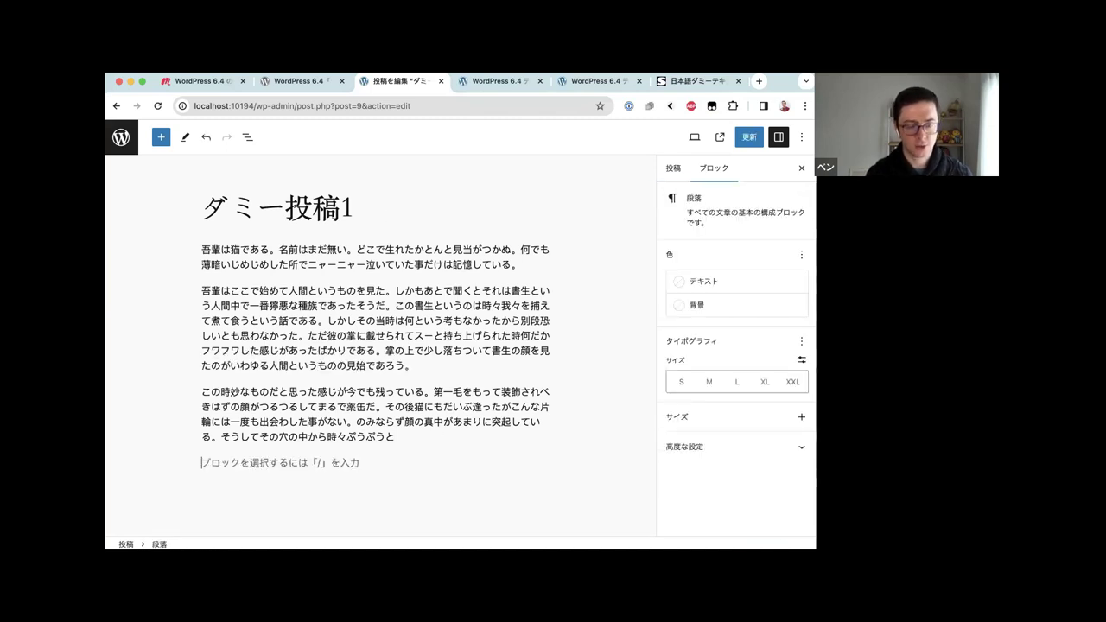
pyautogui.write('/')
pyautogui.write('画像')
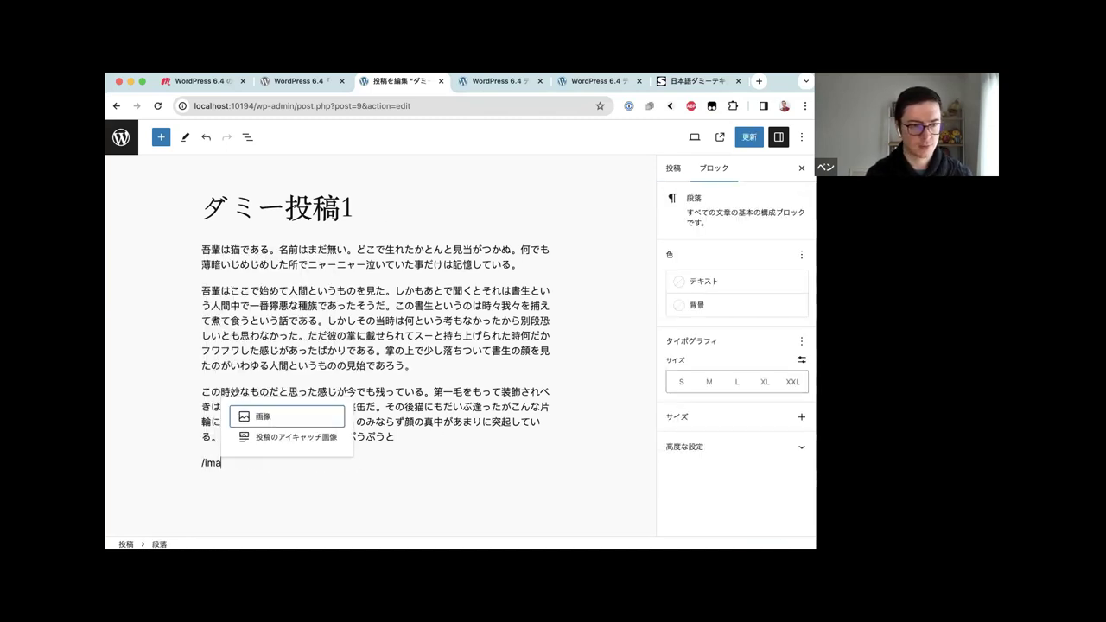
pyautogui.press('Return')
pyautogui.scroll(-3, 380, 363)
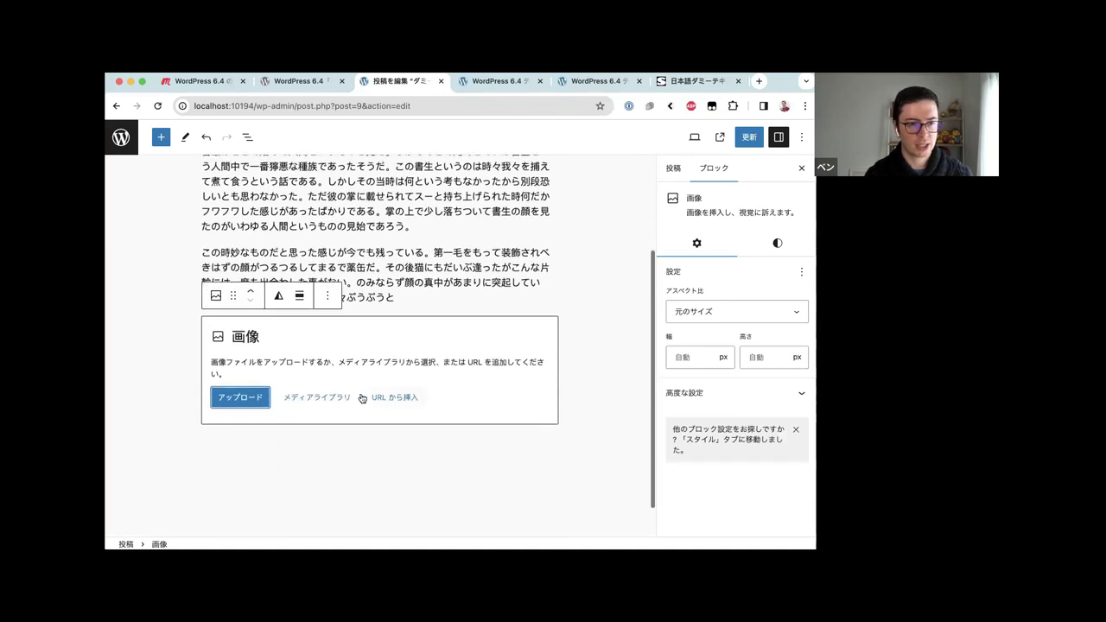
# Fill the image block with the Earth photo from the media library and update the post
pyautogui.click(338, 407)
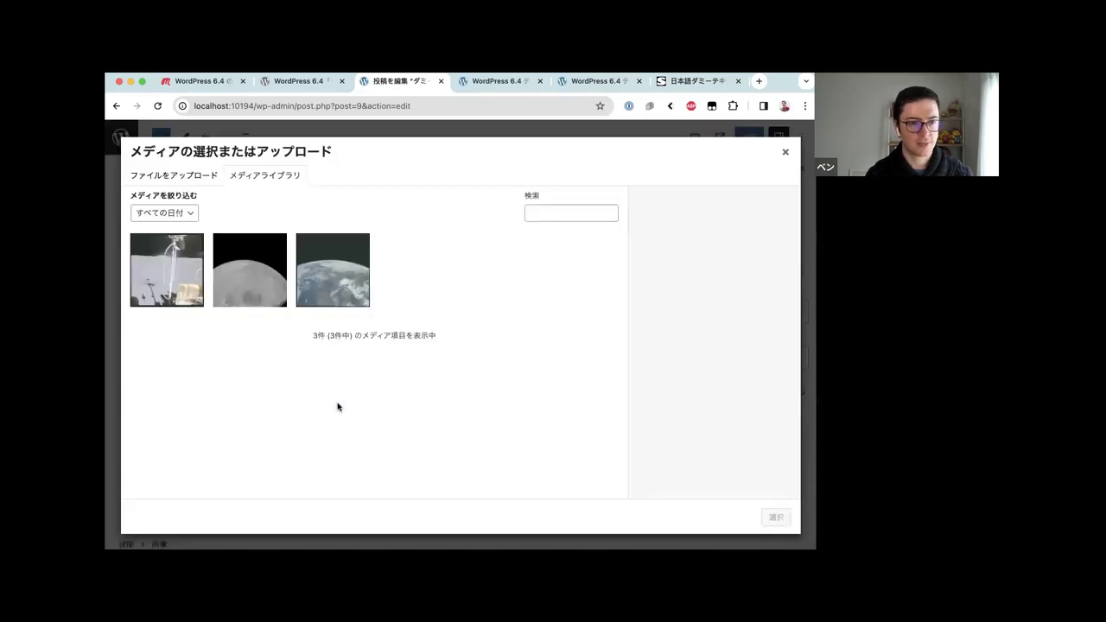
pyautogui.click(320, 277)
pyautogui.click(775, 517)
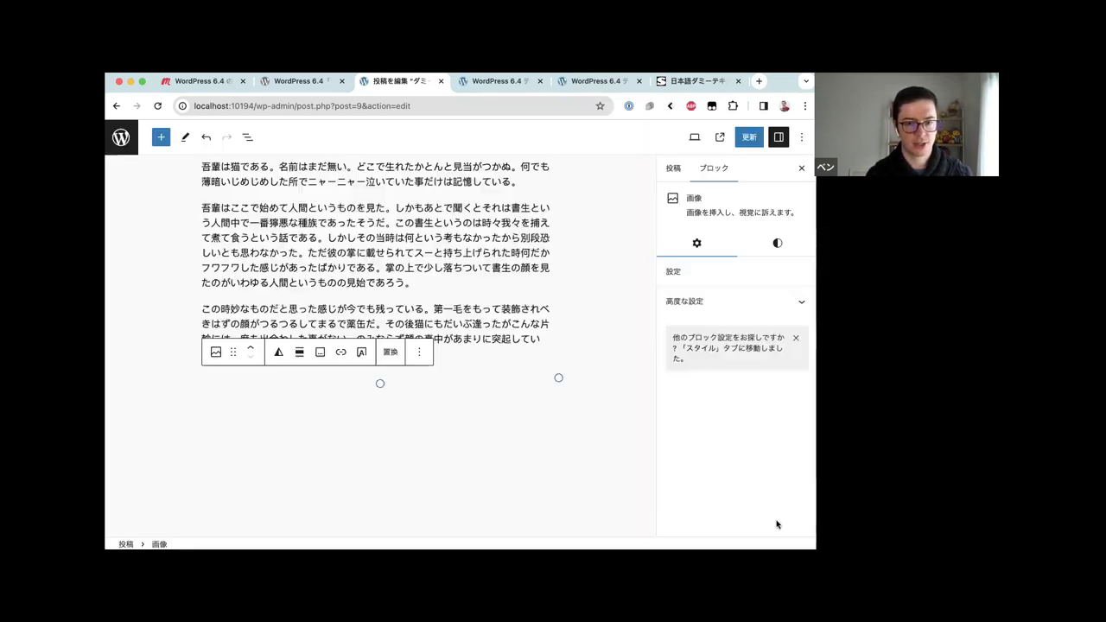
pyautogui.scroll(-5, 457, 413)
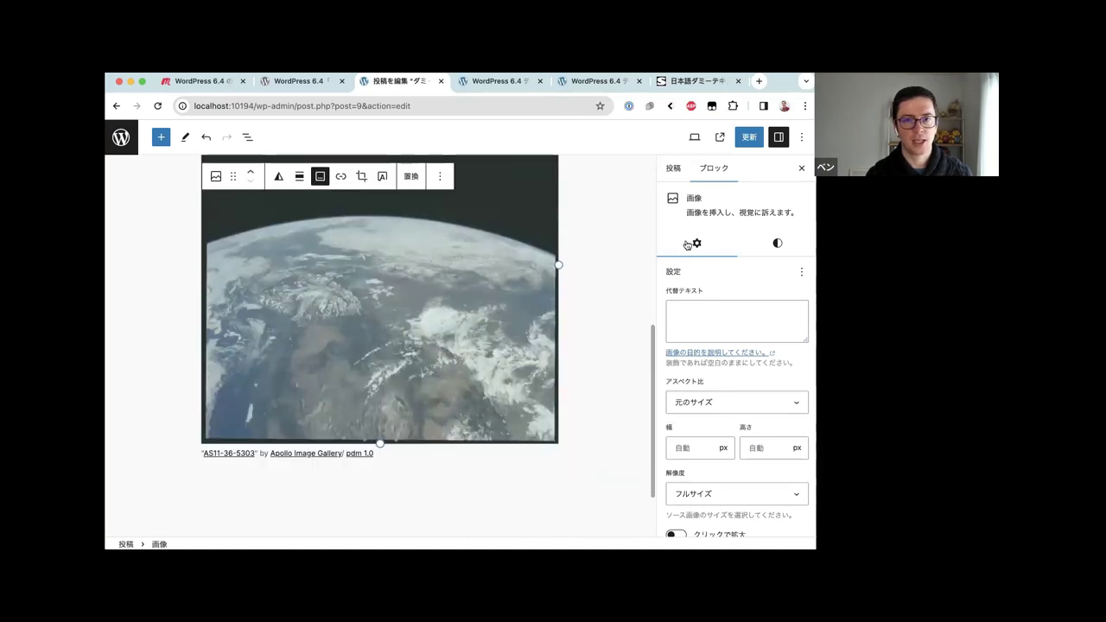
pyautogui.click(752, 138)
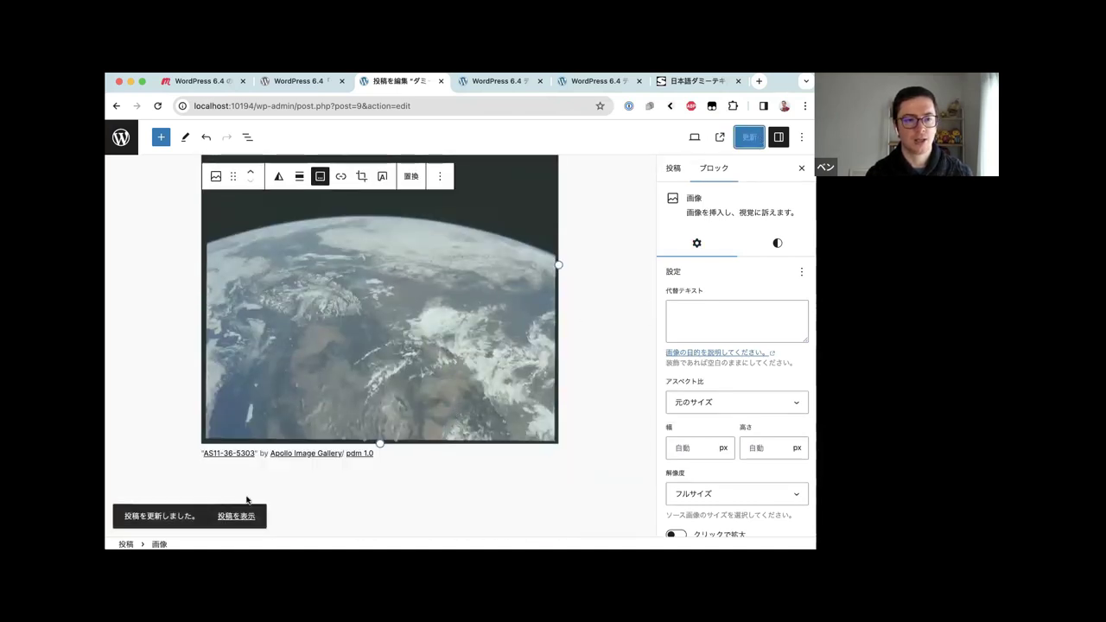
# View the published ダミー投稿1 post and examine the featured image and the Earth image below the text
pyautogui.click(227, 518)
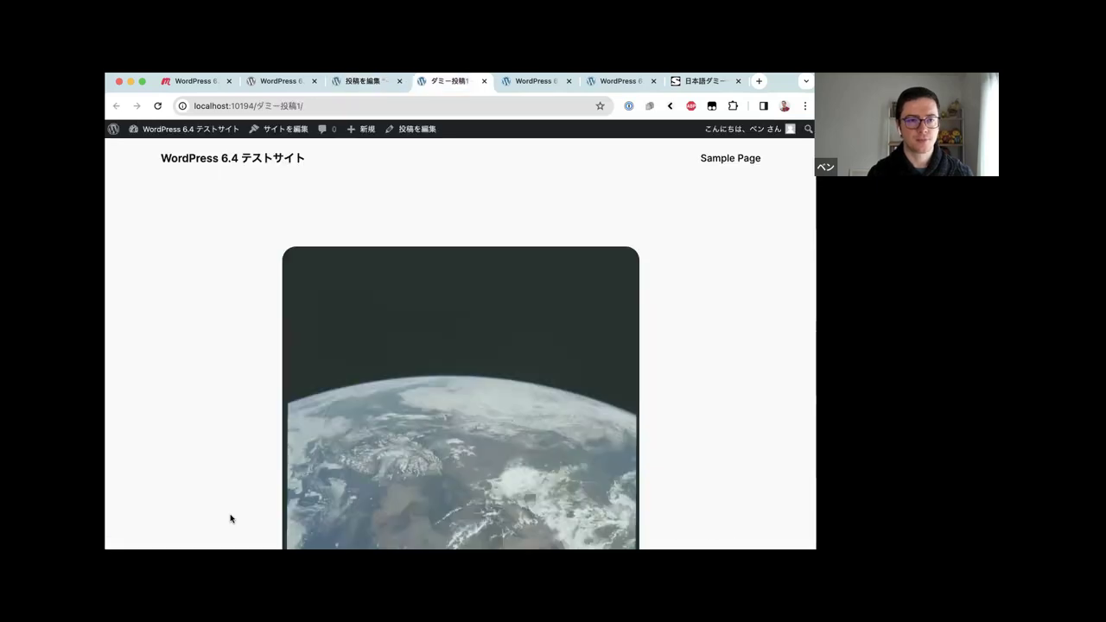
pyautogui.scroll(-10, 328, 421)
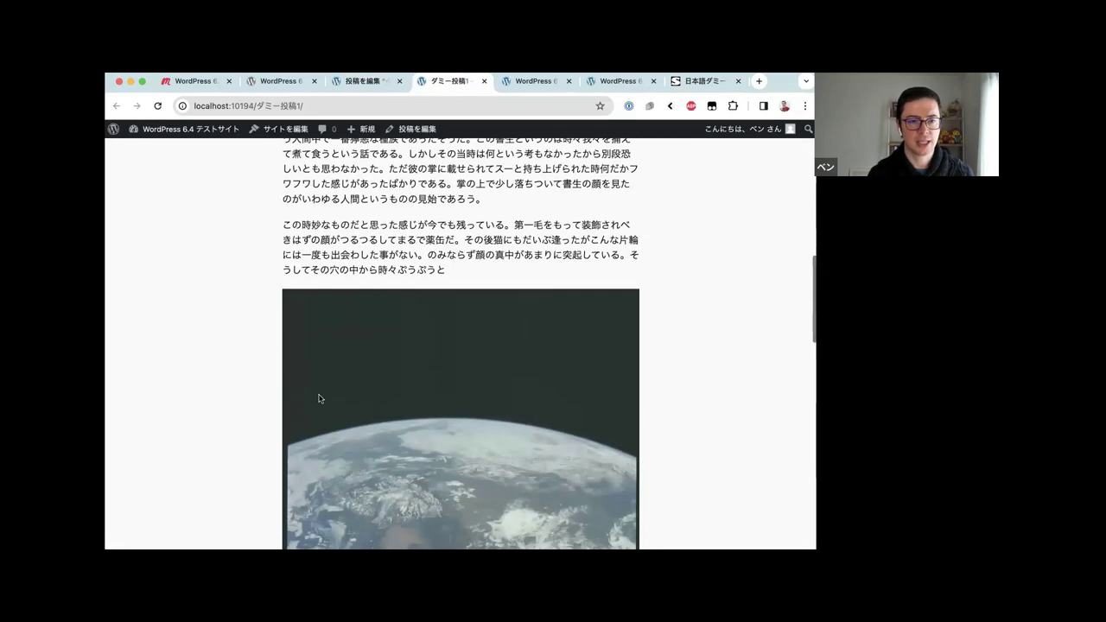
pyautogui.scroll(8, 319, 398)
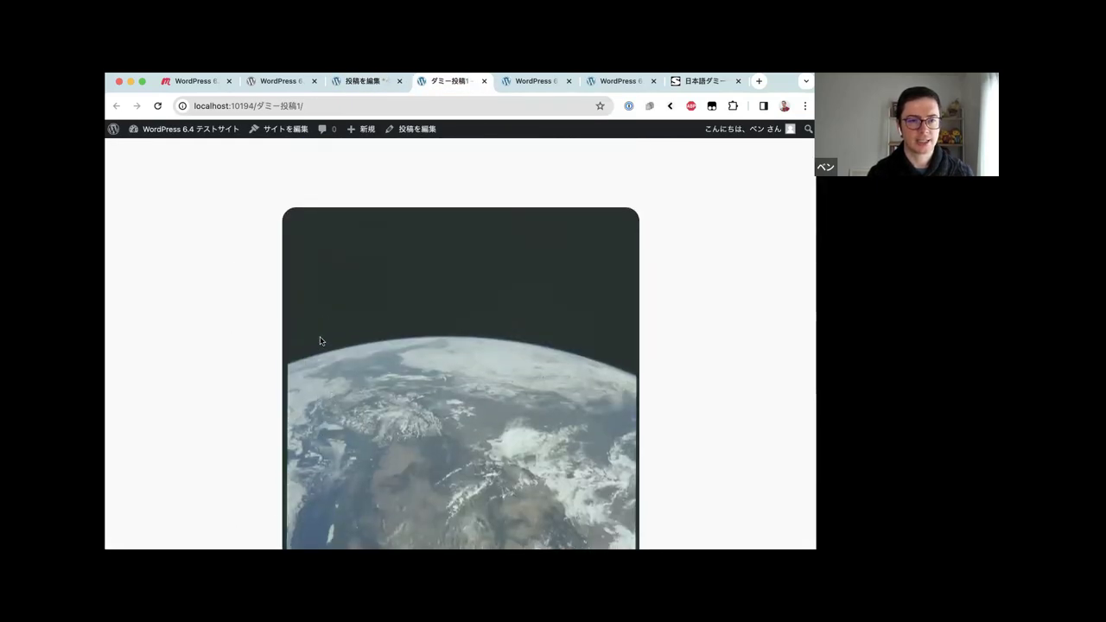
pyautogui.scroll(-4, 319, 340)
pyautogui.scroll(-10, 319, 338)
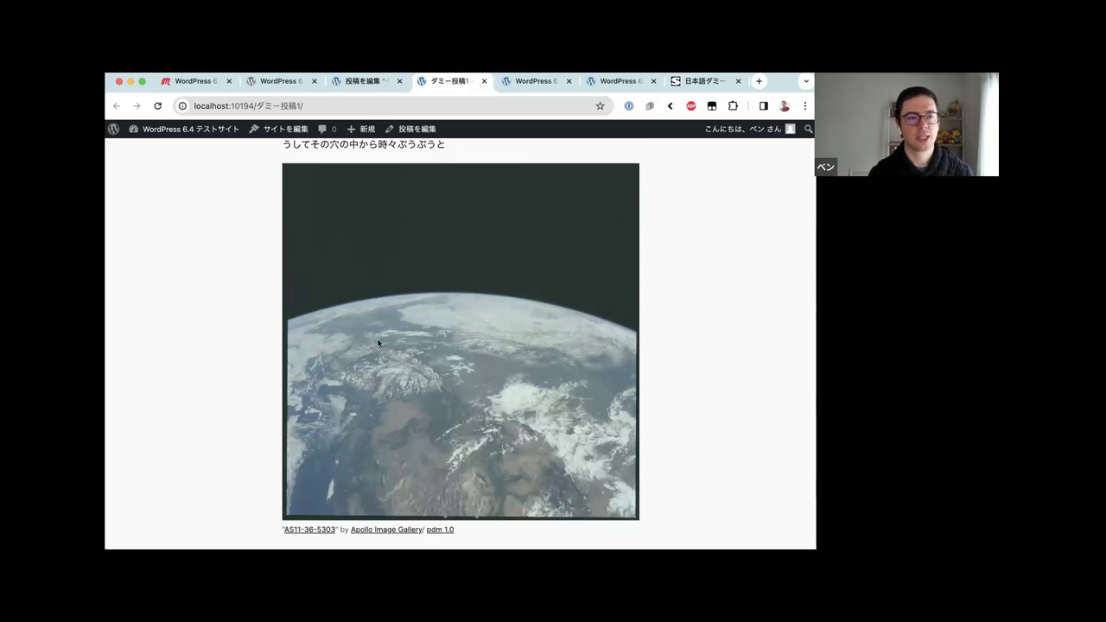
# Return to the post editor, enable クリックで拡大 for the Earth image block and update the post
pyautogui.hotkey('ctrl', 'shift', 'Tab')
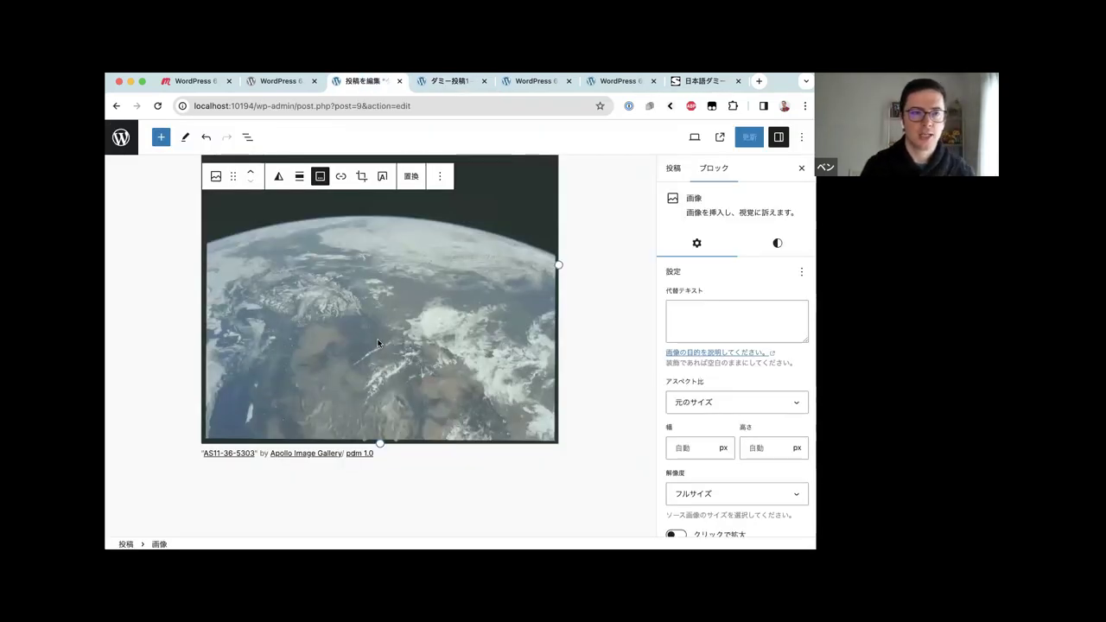
pyautogui.hotkey('ctrl', 'shift', 'Tab')
pyautogui.hotkey('ctrl', 'Tab')
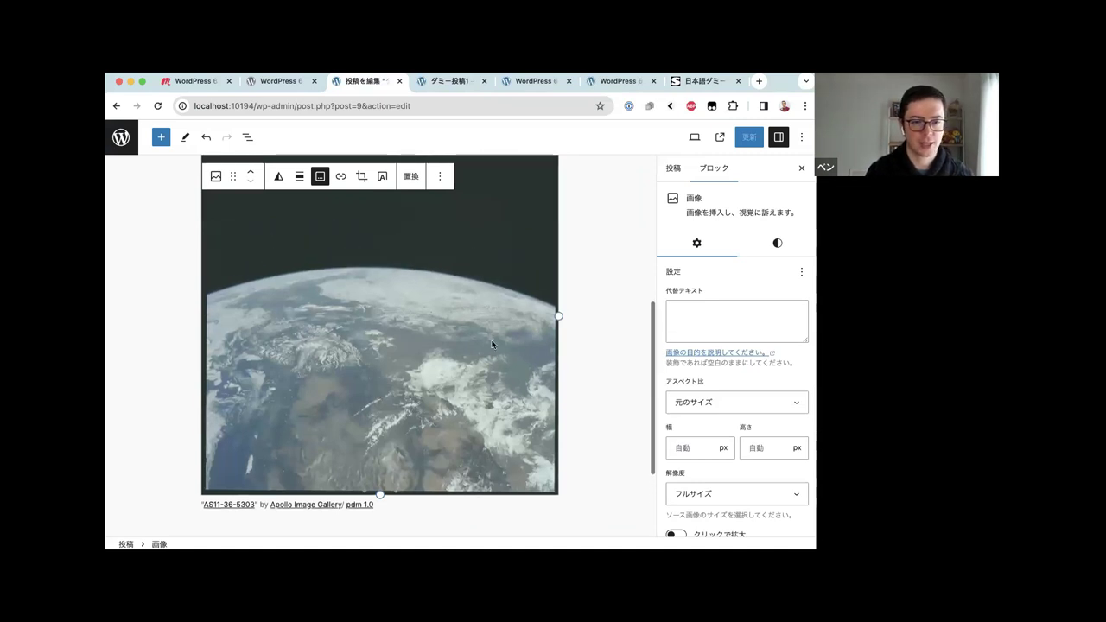
pyautogui.scroll(-1, 740, 355)
pyautogui.scroll(-1, 740, 355)
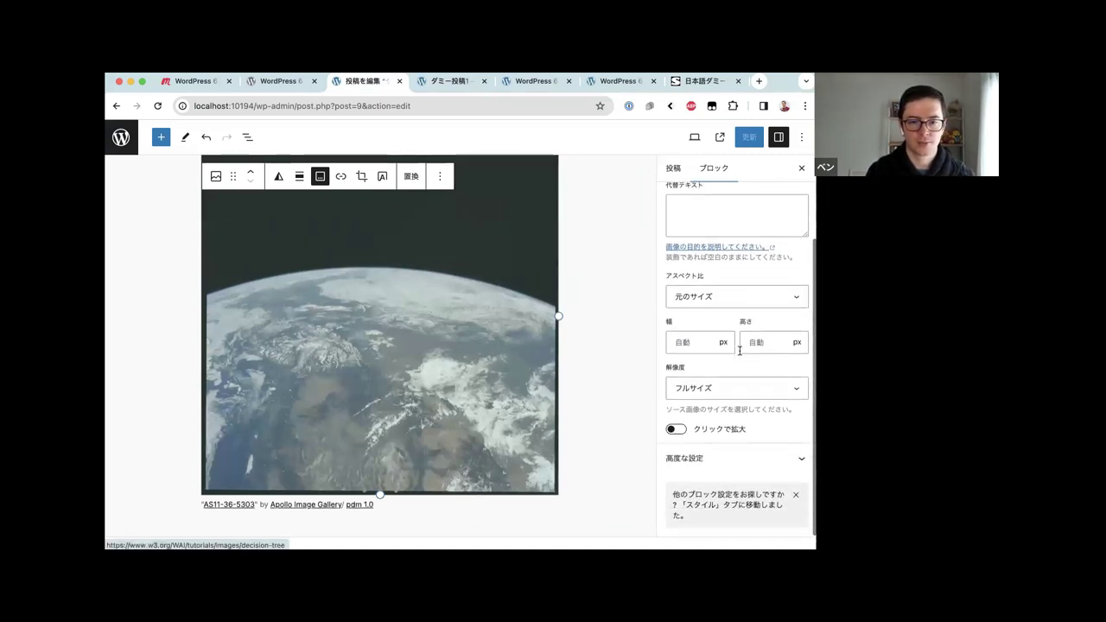
pyautogui.click(702, 432)
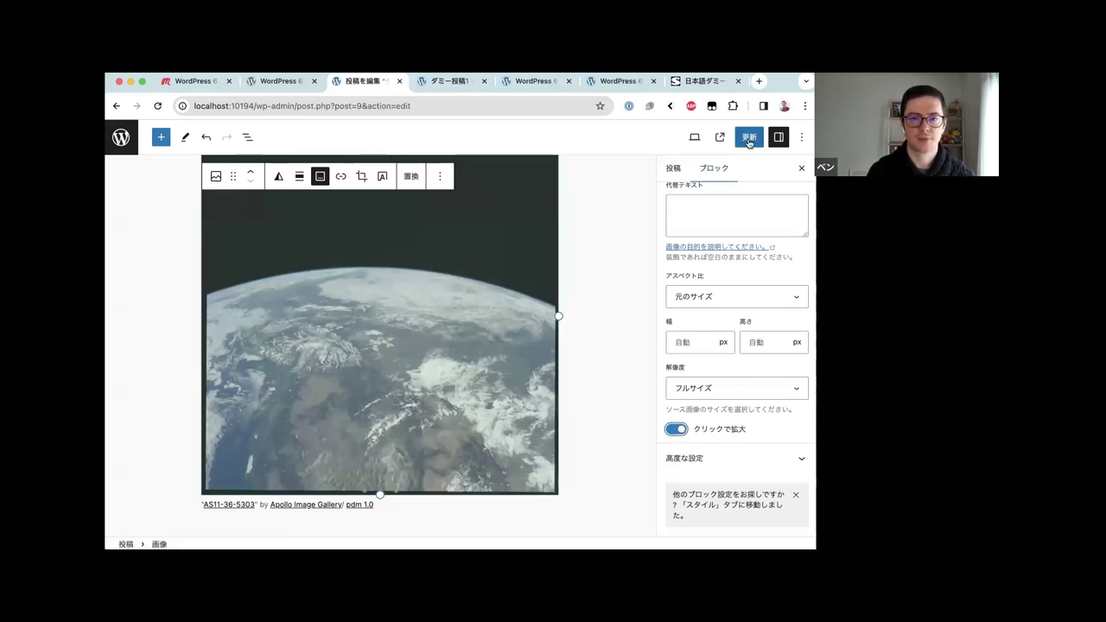
pyautogui.click(749, 139)
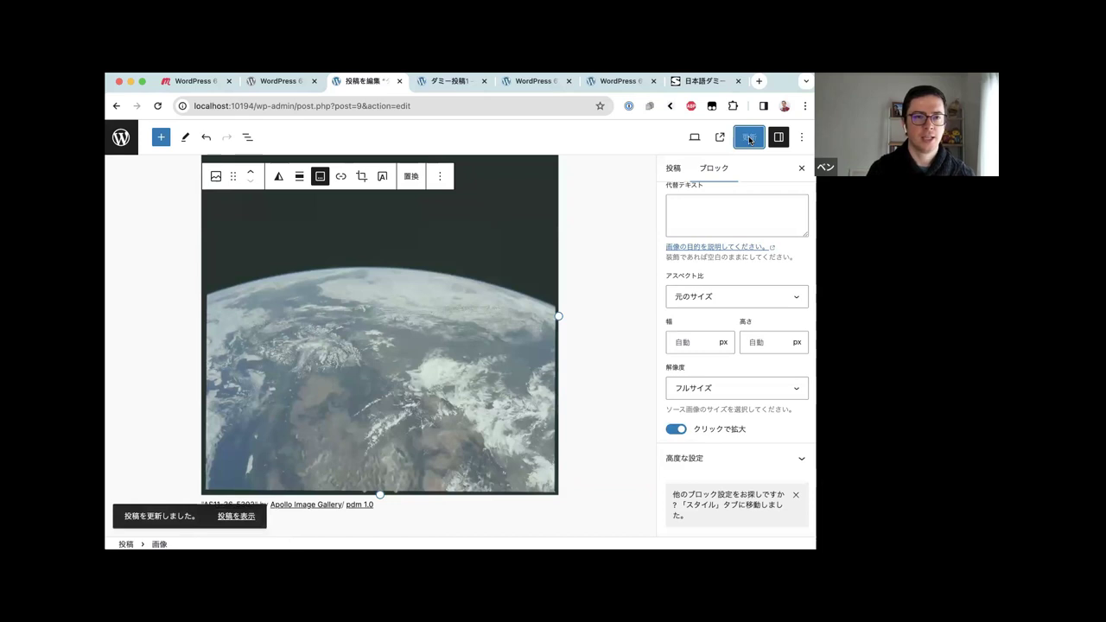
# On the published post, enlarge the Earth image in the lightbox and close it again
pyautogui.hotkey('ctrl', 'Tab')
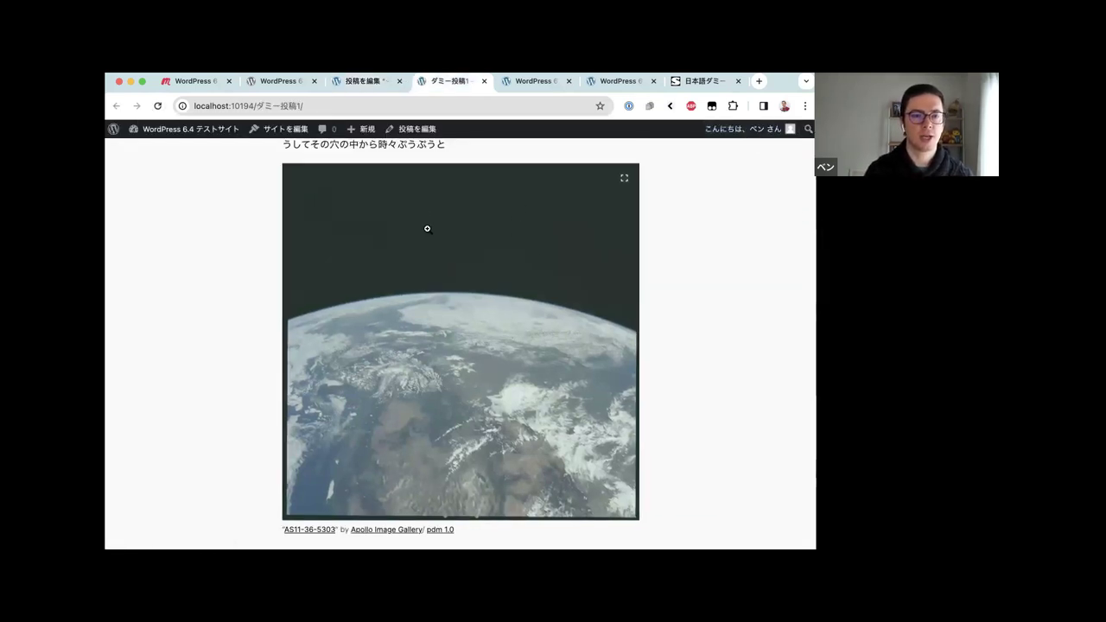
pyautogui.click(542, 194)
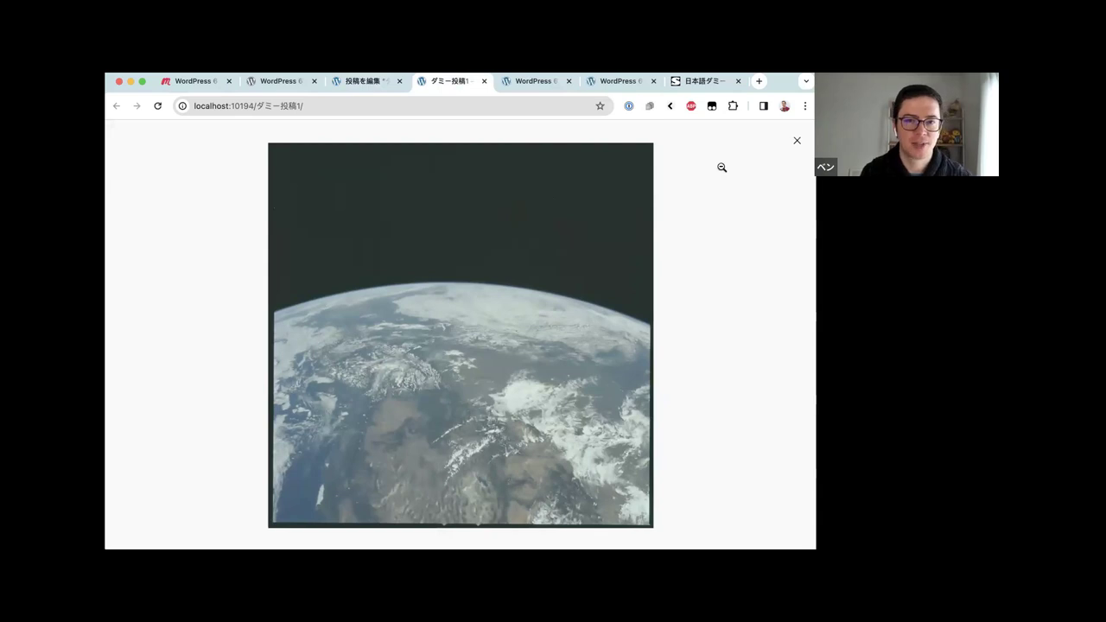
pyautogui.click(607, 217)
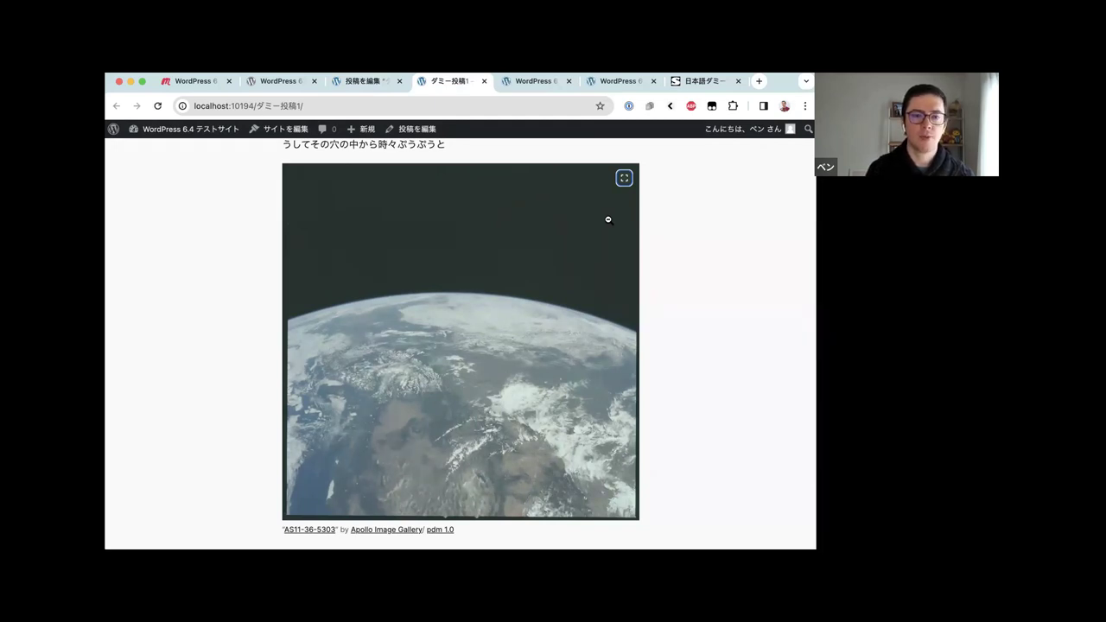
# Emulate the iPhone 12 Pro screen in the developer tools and test opening and closing the Earth image's lightbox
pyautogui.rightClick(711, 222)
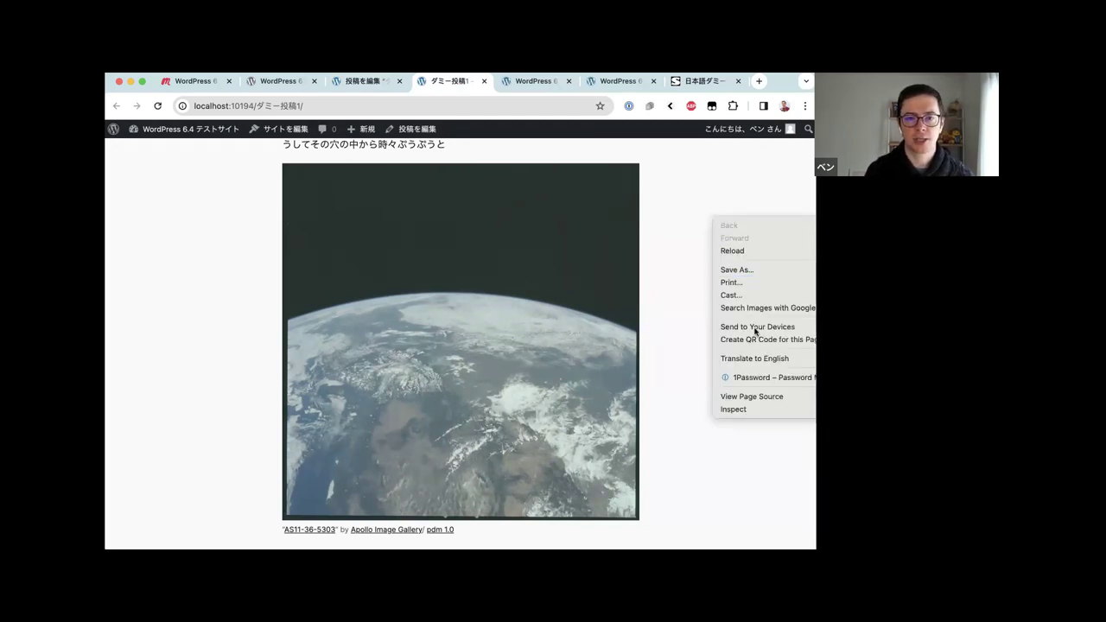
pyautogui.click(747, 408)
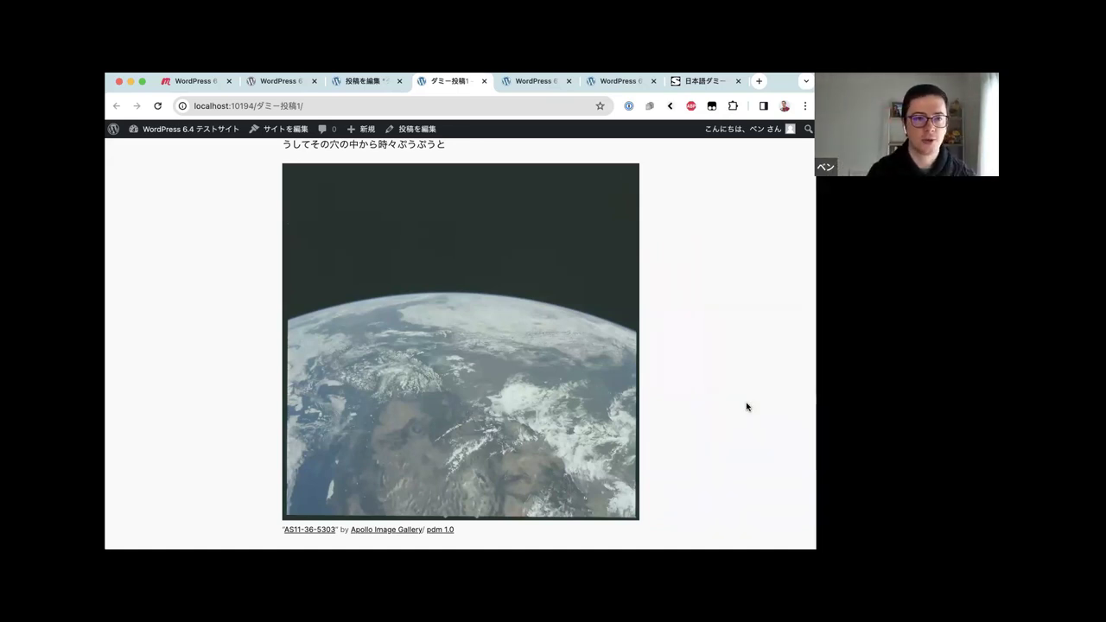
pyautogui.click(573, 128)
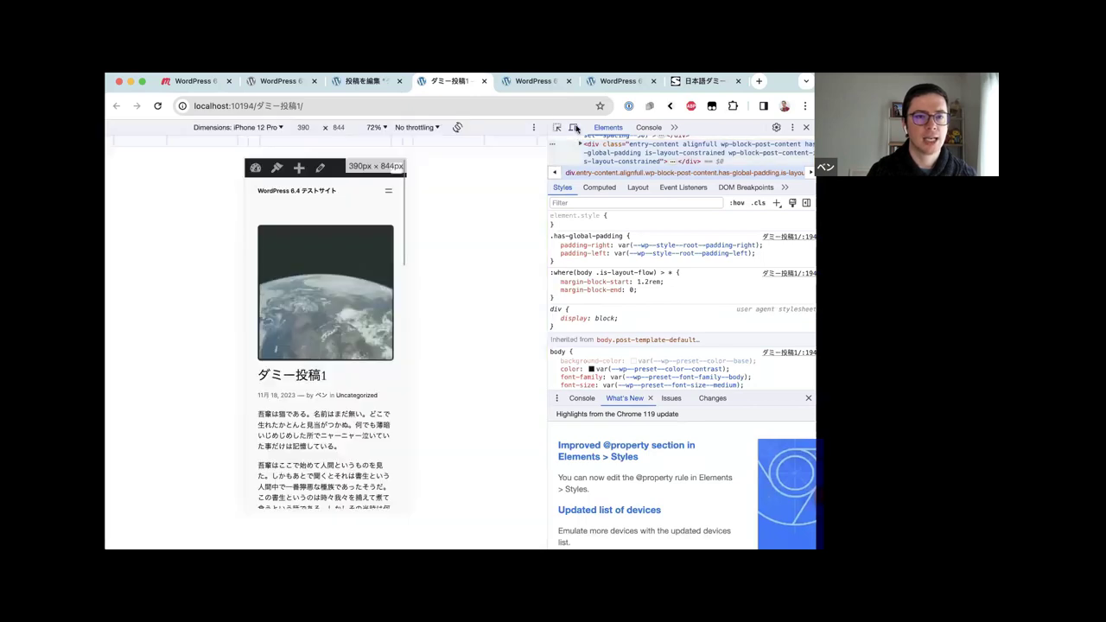
pyautogui.scroll(-1, 339, 335)
pyautogui.scroll(-10, 340, 336)
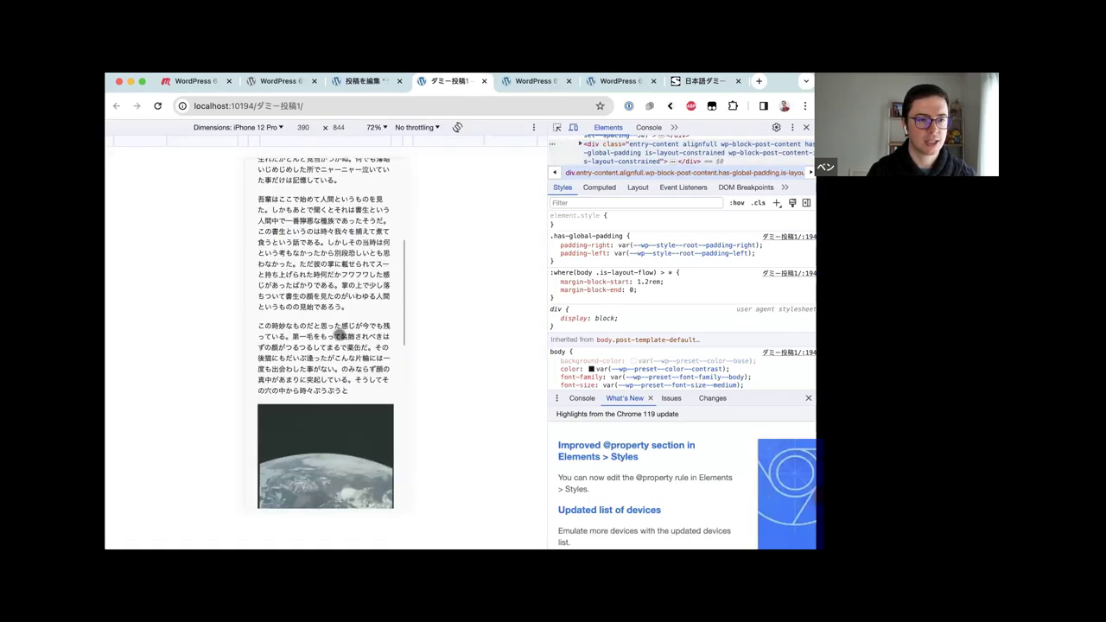
pyautogui.click(328, 302)
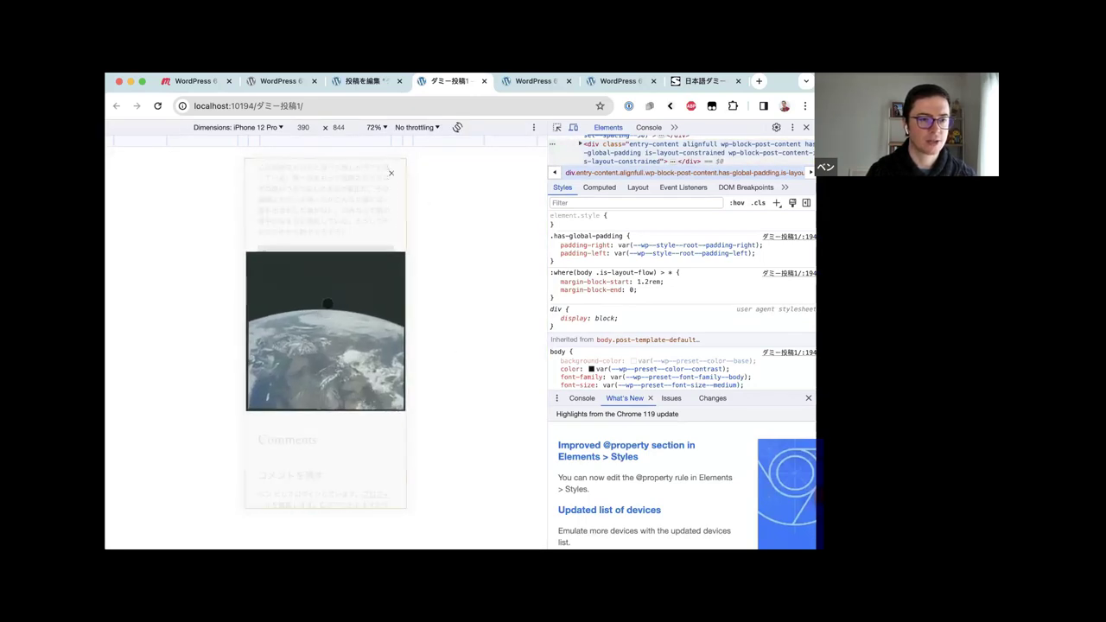
pyautogui.click(327, 303)
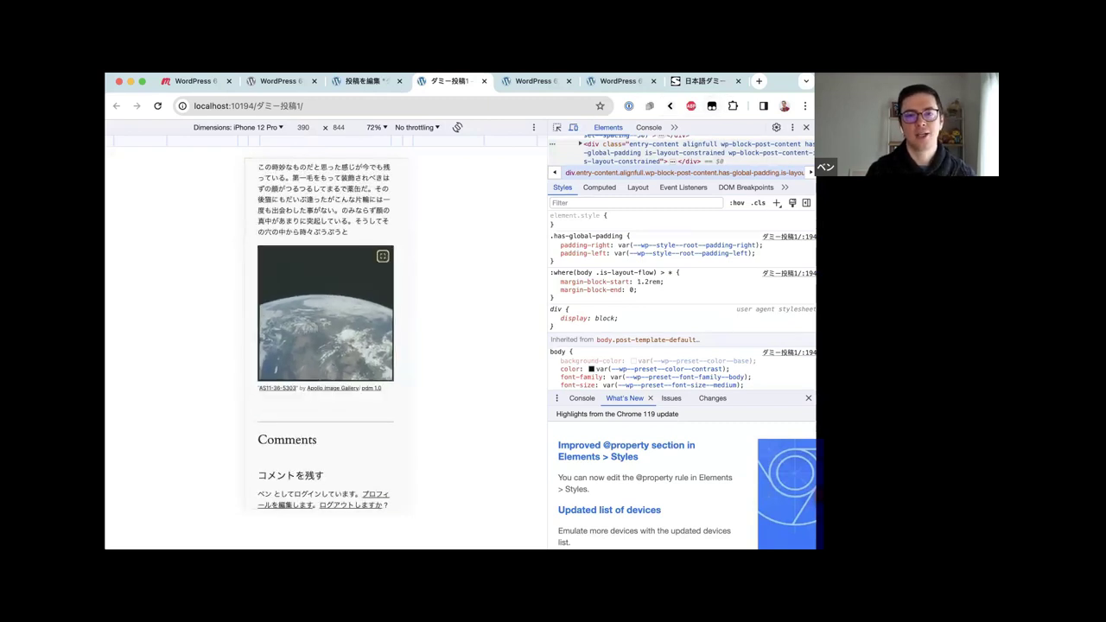
# Close the developer tools, check the release post's lightbox section again and return to the ダミー投稿1 editor
pyautogui.press('super+alt+i')
pyautogui.click(351, 82)
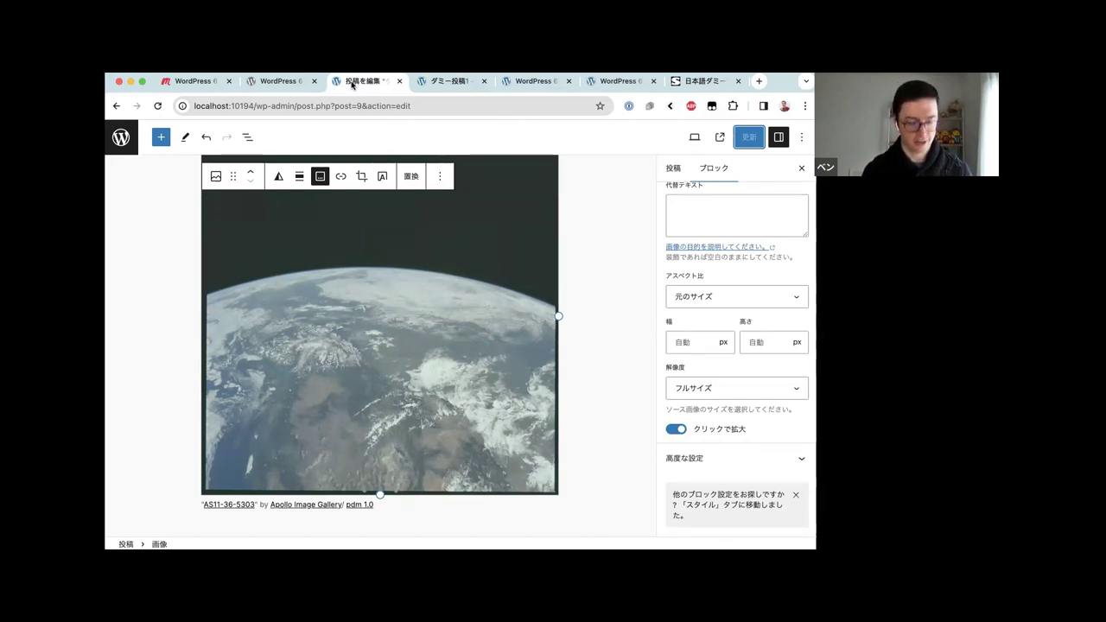
pyautogui.hotkey('ctrl', 'shift', 'Tab')
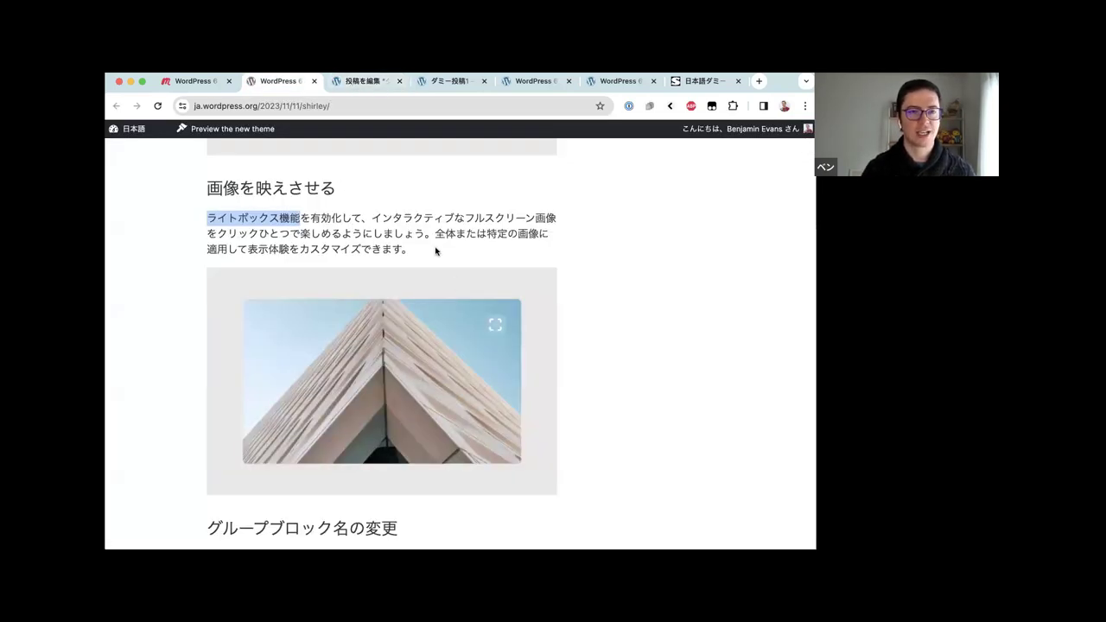
pyautogui.hotkey('ctrl', 'Tab')
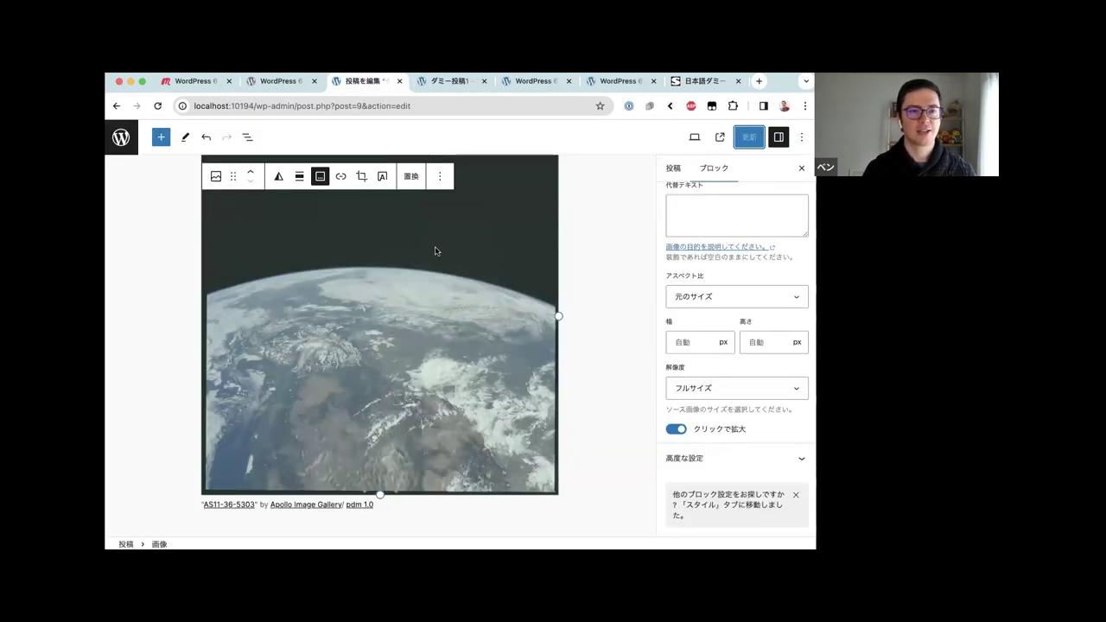
# Leave the post editor and open the site's ブログホーム template for editing in the site editor
pyautogui.click(129, 150)
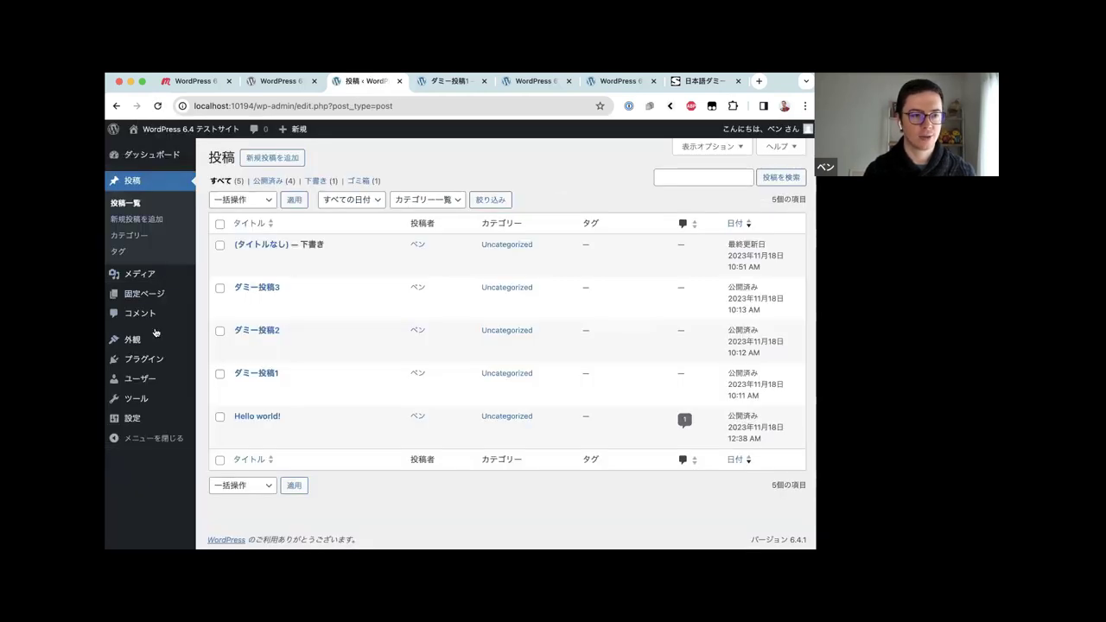
pyautogui.moveTo(154, 339)
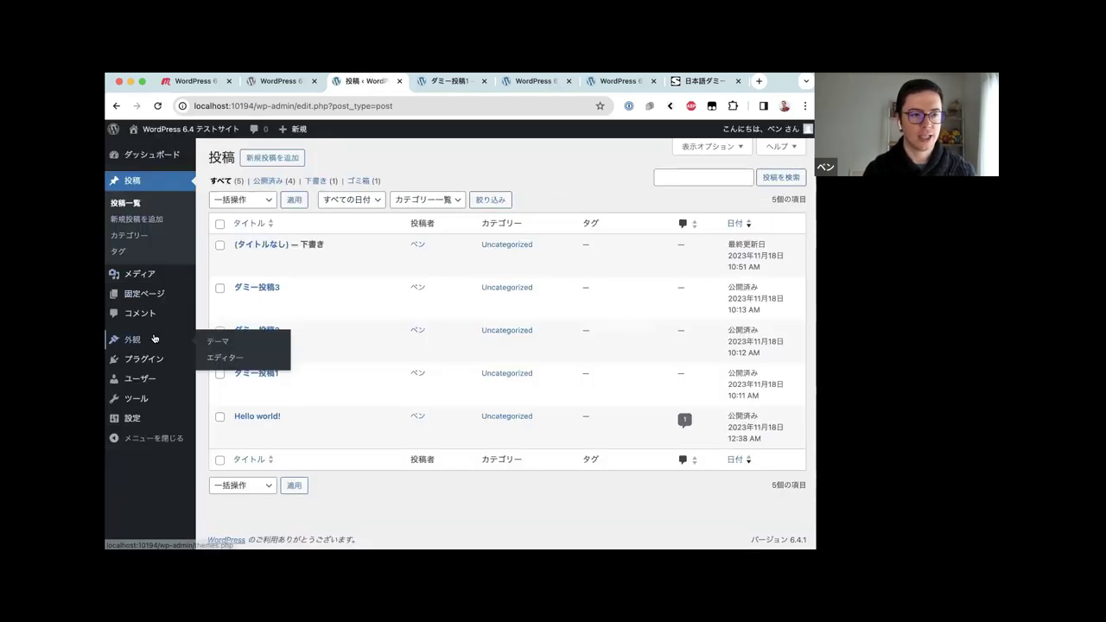
pyautogui.click(244, 358)
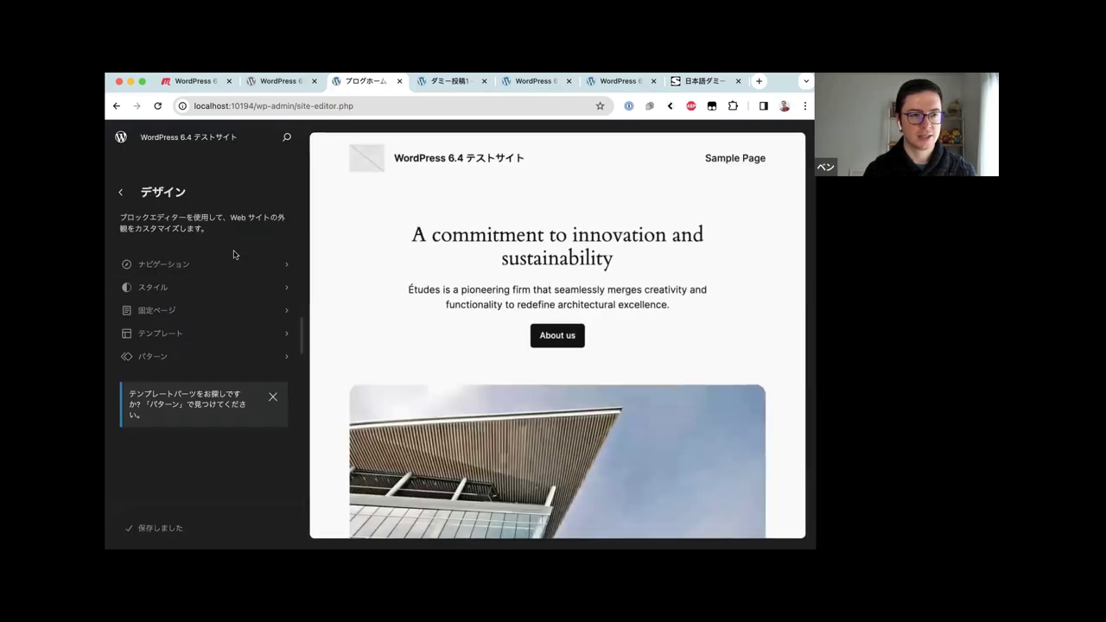
pyautogui.click(400, 256)
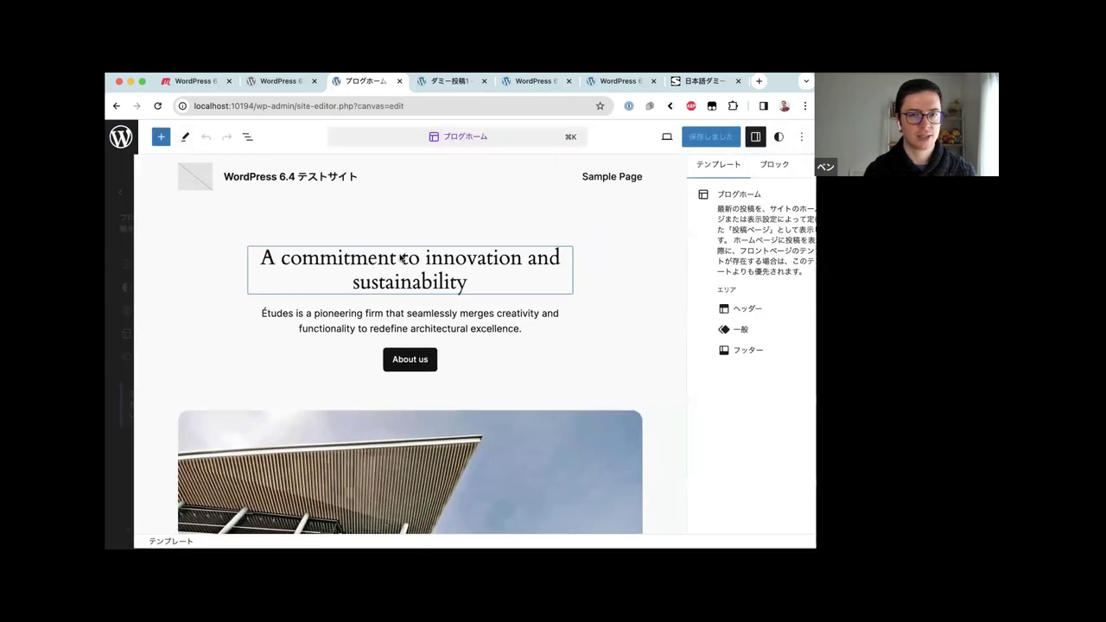
# Enable クリックで拡大 in the site-wide styles for the 画像 block and save the change
pyautogui.click(779, 139)
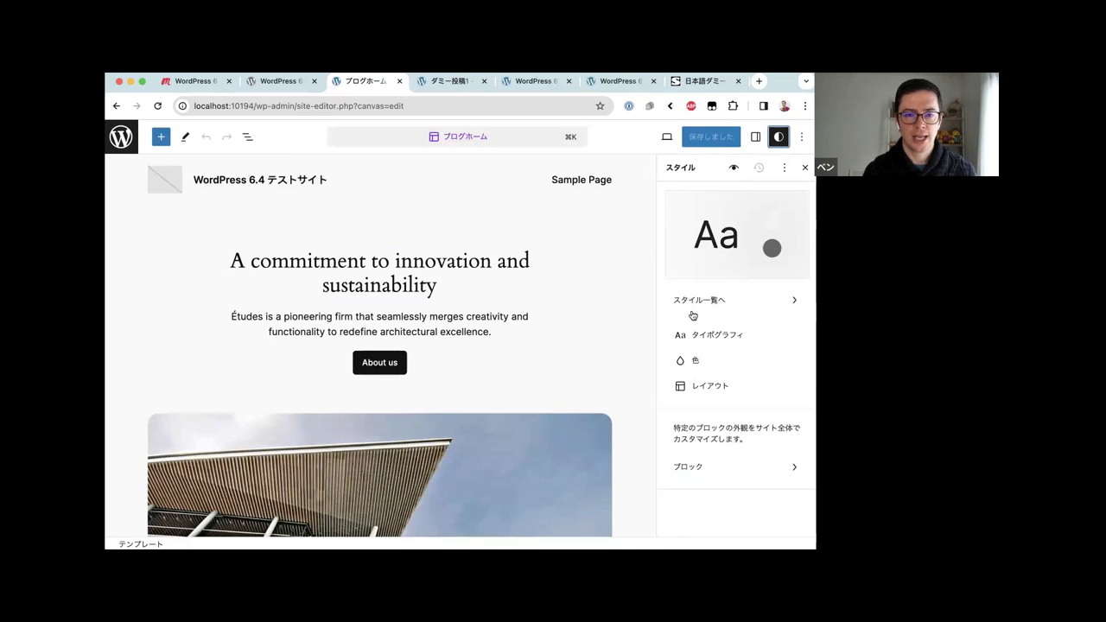
pyautogui.click(714, 464)
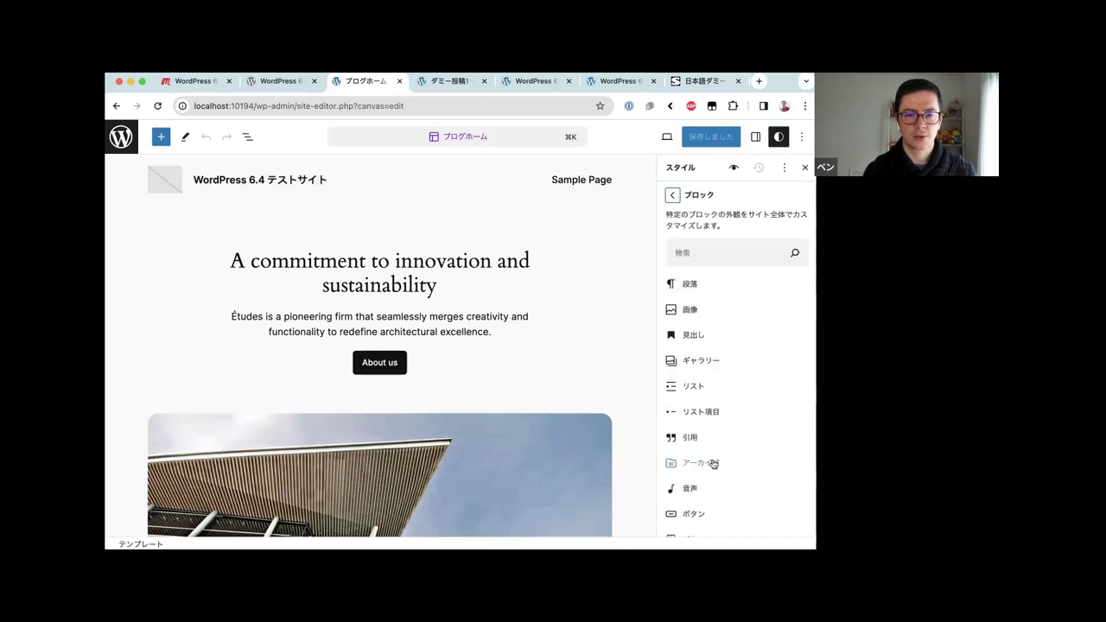
pyautogui.click(694, 313)
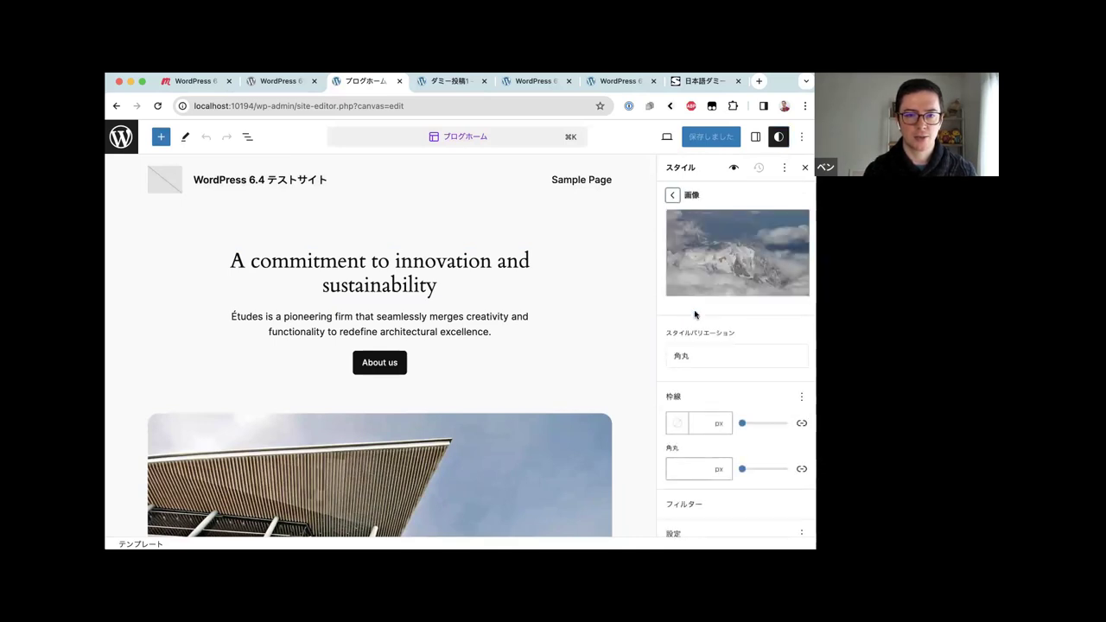
pyautogui.scroll(-2, 694, 315)
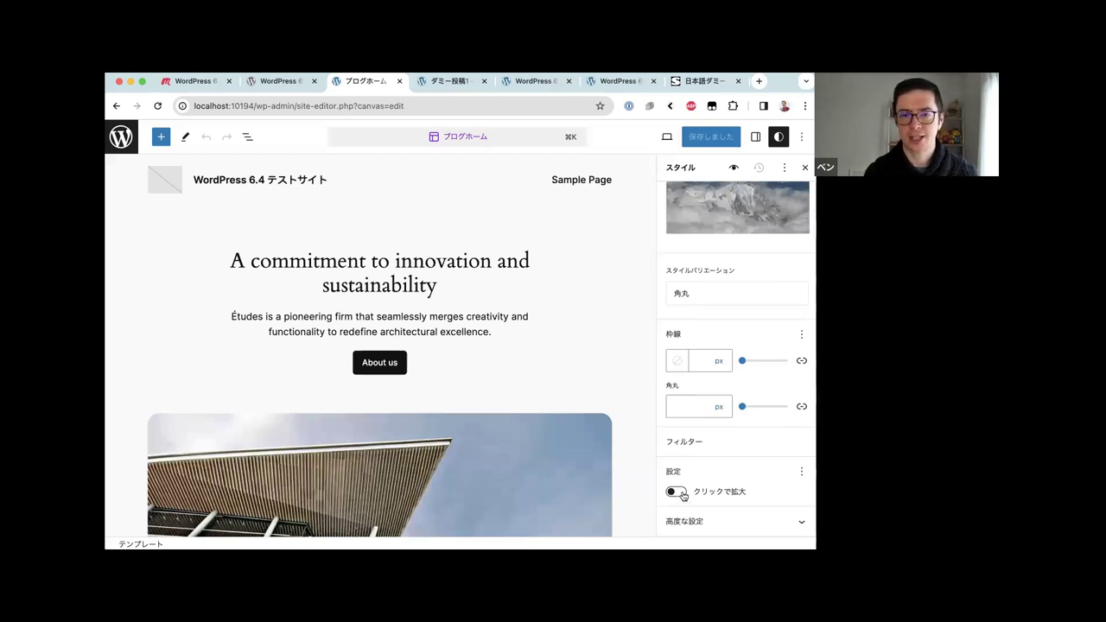
pyautogui.click(675, 491)
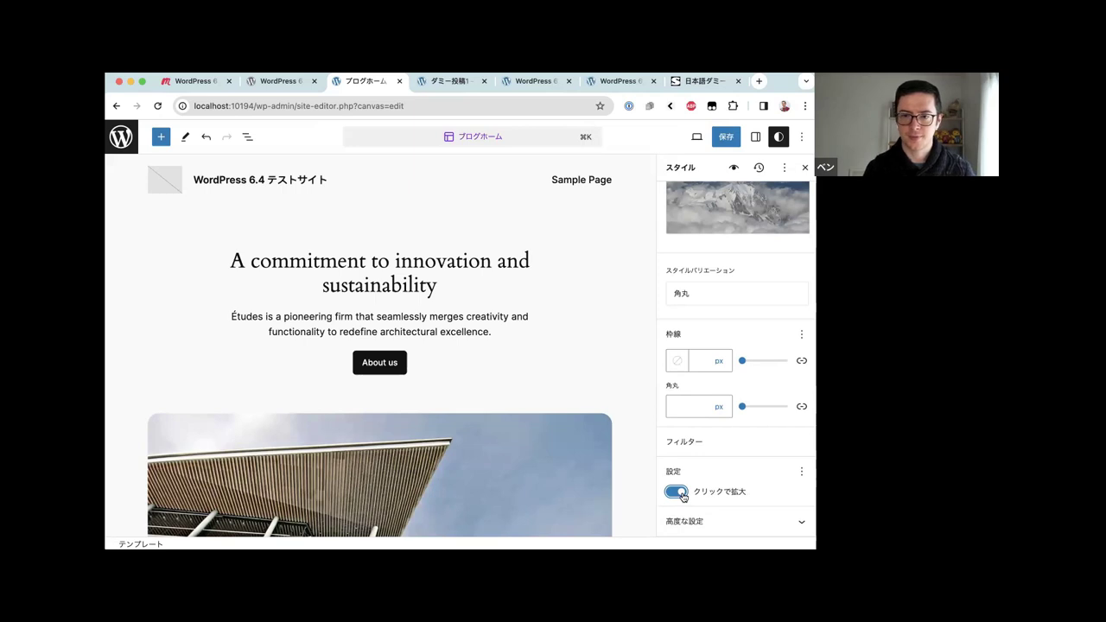
pyautogui.click(724, 137)
pyautogui.click(721, 140)
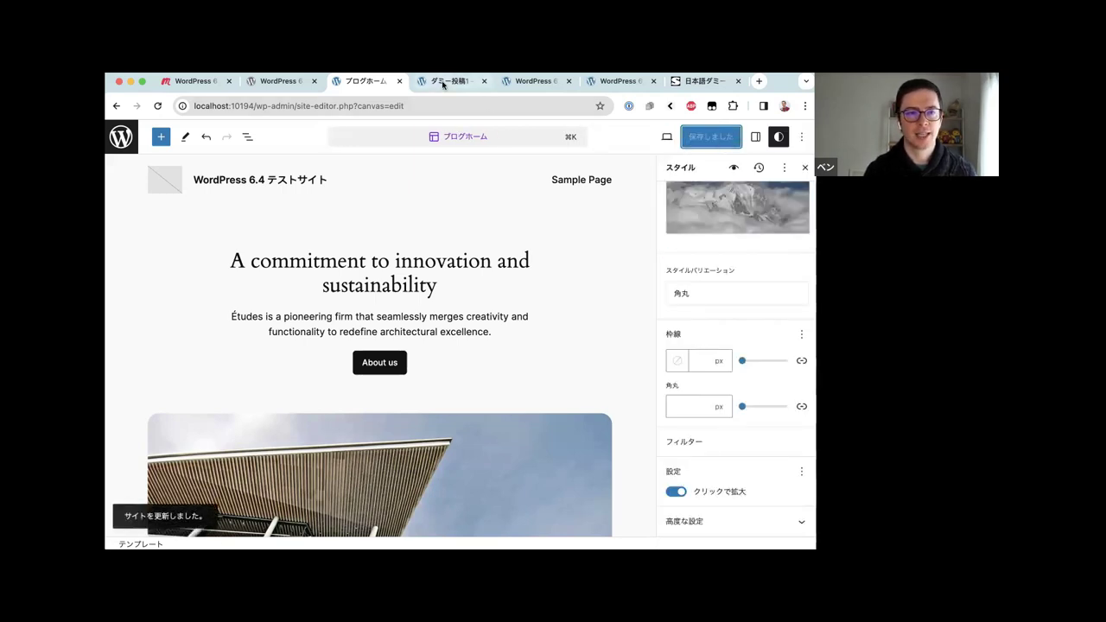
# Open the published ダミー投稿2 from the site's home page and look through its content
pyautogui.click(442, 81)
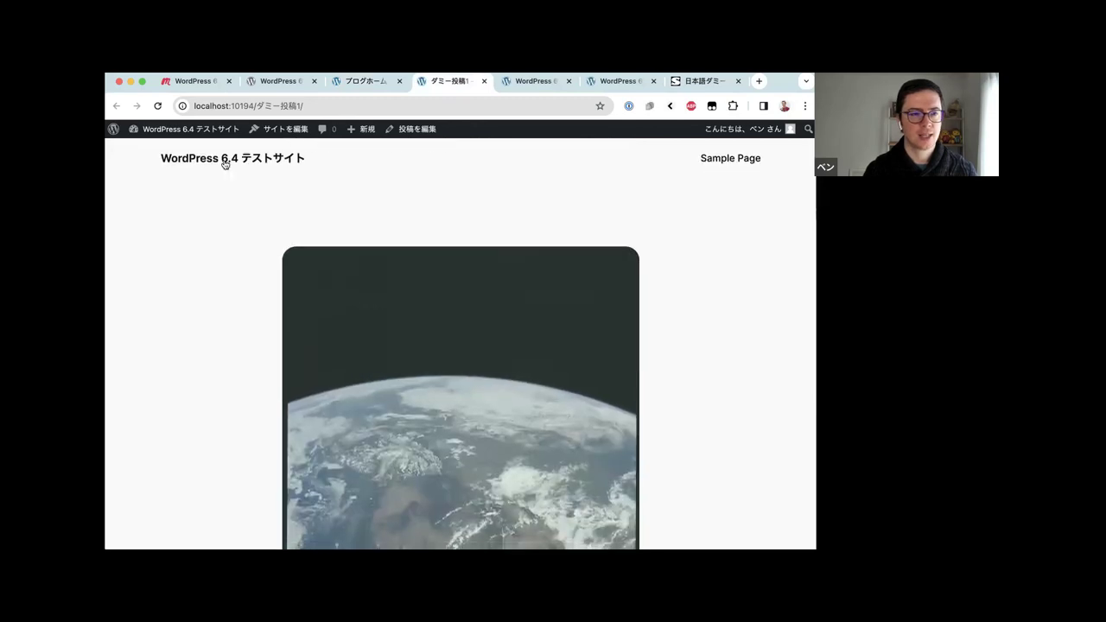
pyautogui.click(225, 158)
pyautogui.scroll(-15, 325, 262)
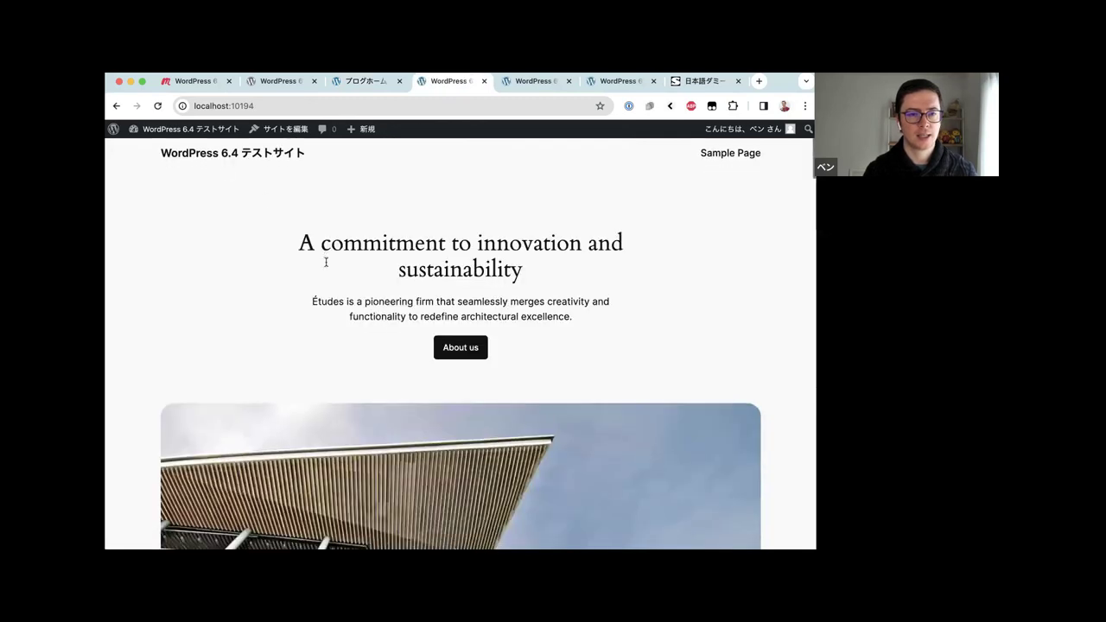
pyautogui.scroll(-8, 325, 263)
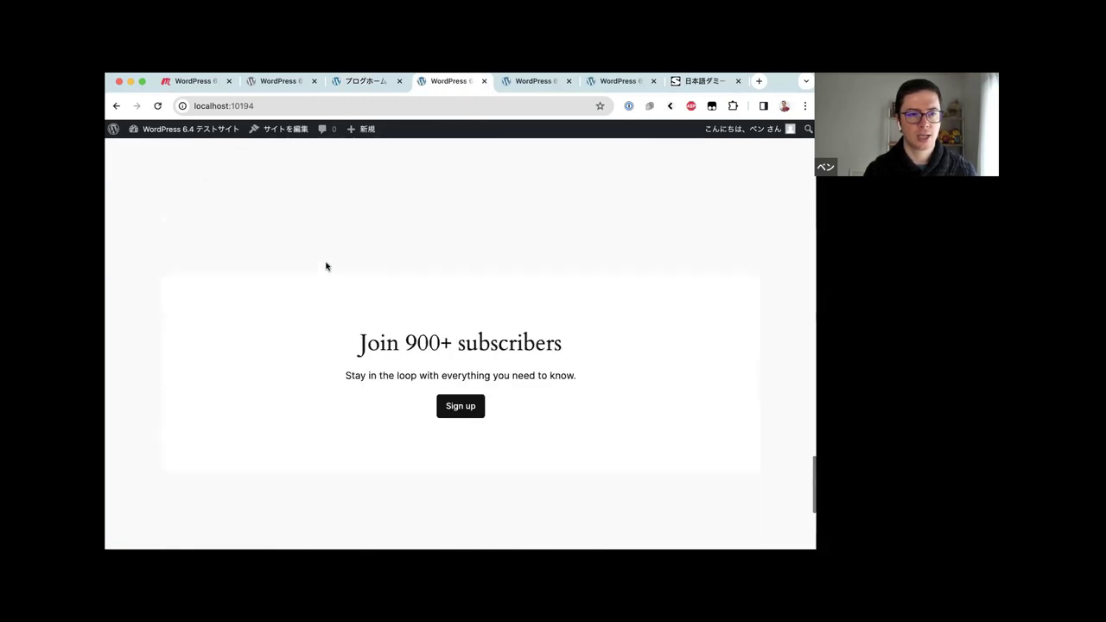
pyautogui.scroll(8, 324, 263)
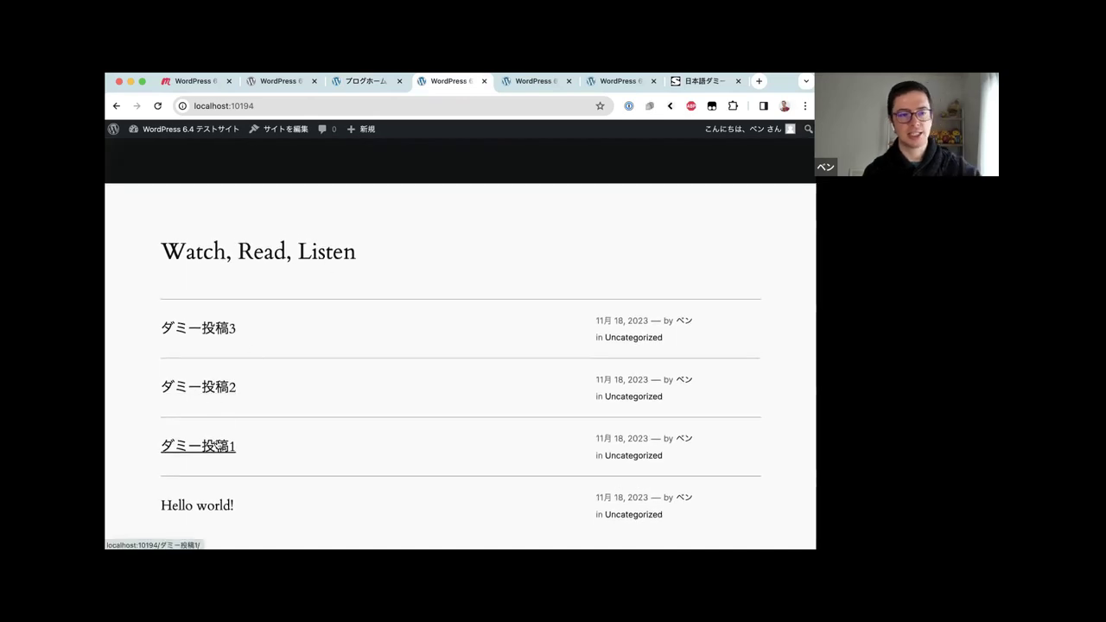
pyautogui.click(208, 393)
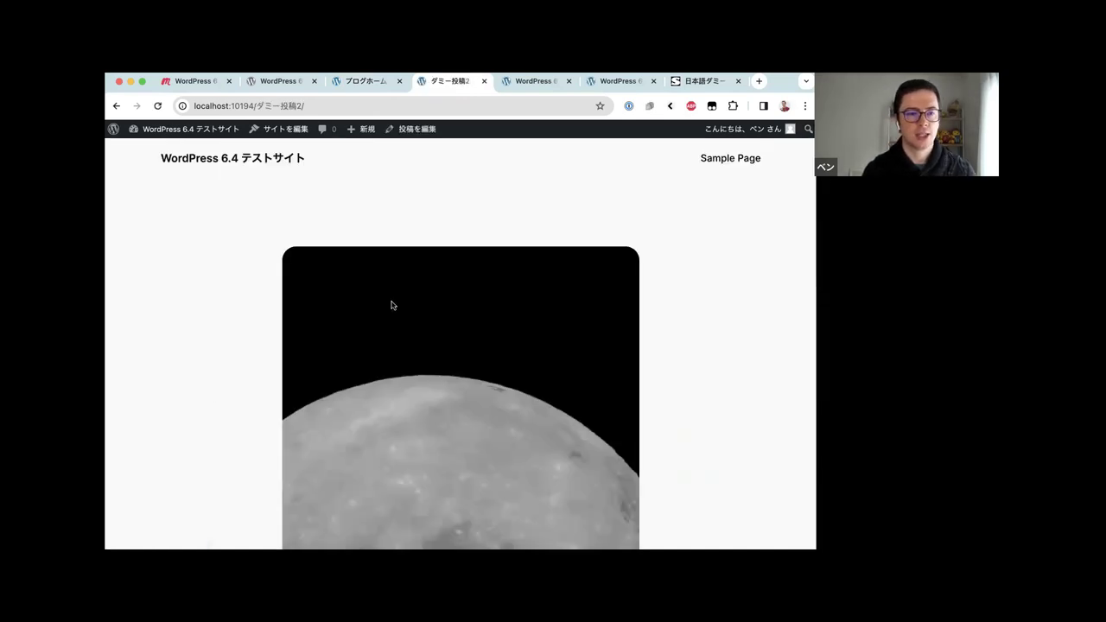
pyautogui.scroll(-10, 390, 311)
pyautogui.scroll(-2, 390, 327)
pyautogui.scroll(10, 389, 323)
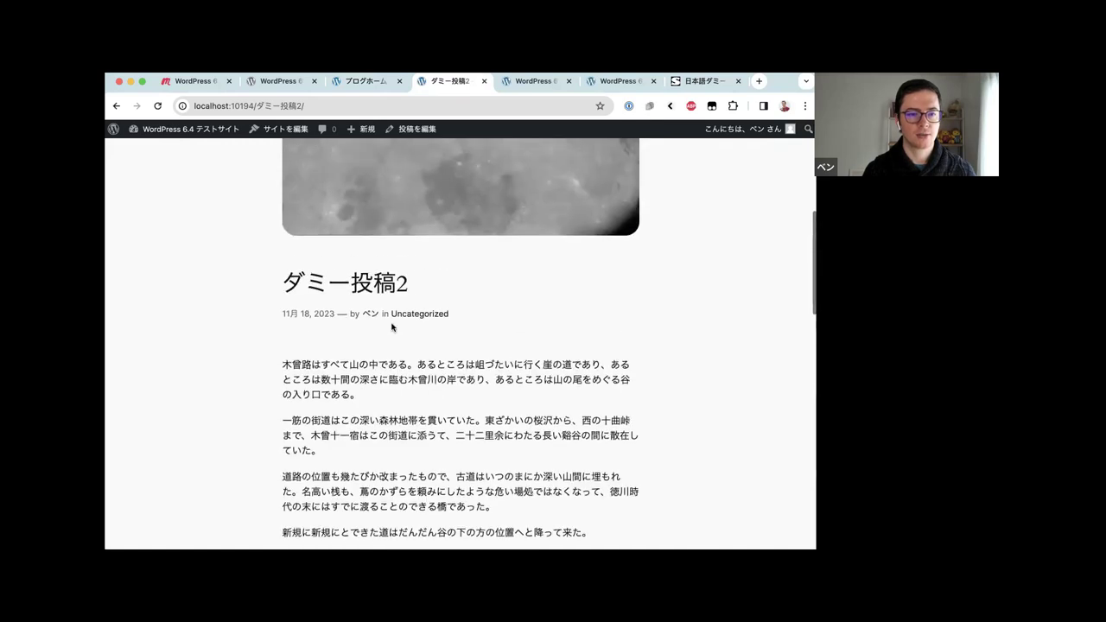
# Return to the site editor, search the command palette for ダミー and open ダミー投稿2 for editing
pyautogui.click(365, 82)
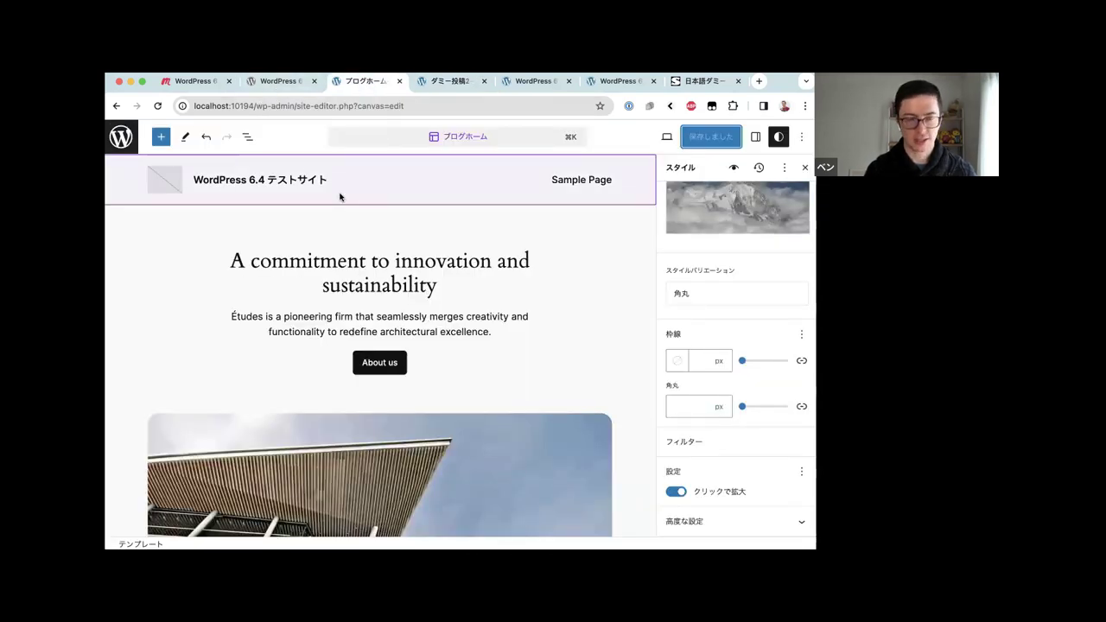
pyautogui.press('super+k')
pyautogui.write('ダミー')
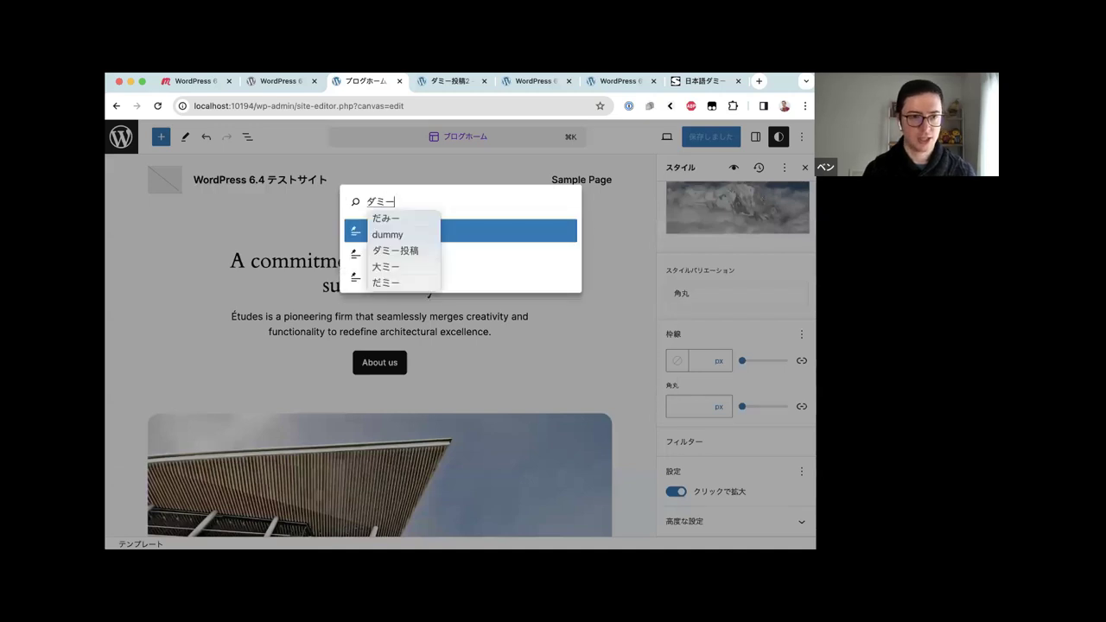
pyautogui.press('Return')
pyautogui.press('Down')
pyautogui.press('Return')
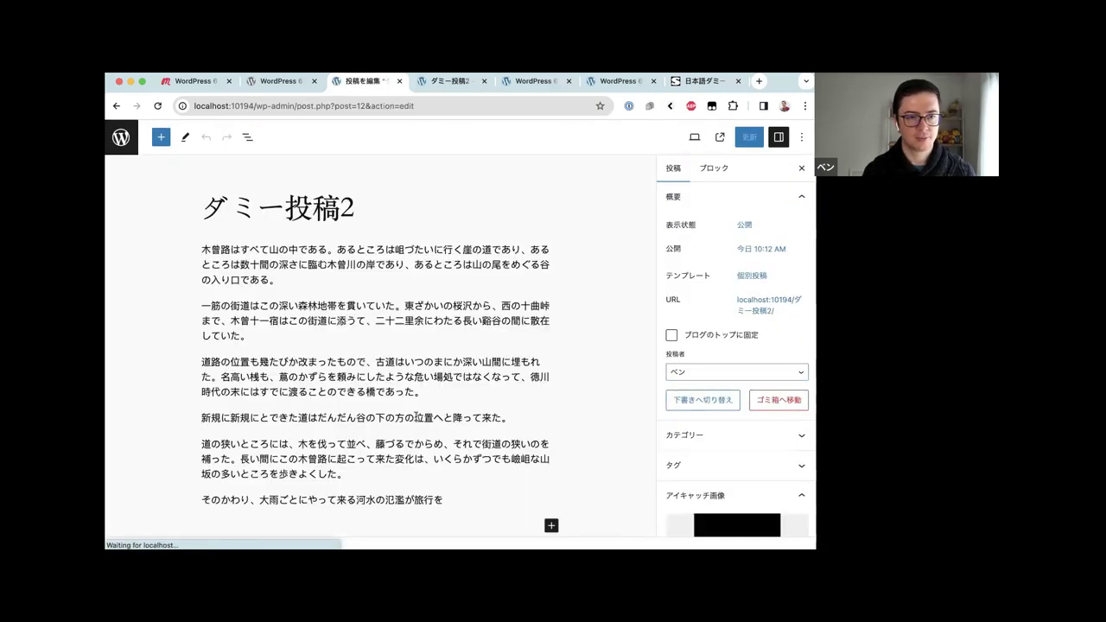
# Add an image block at the end of ダミー投稿2 and fill it with the moon photo from the media library
pyautogui.scroll(-2, 465, 456)
pyautogui.click(449, 439)
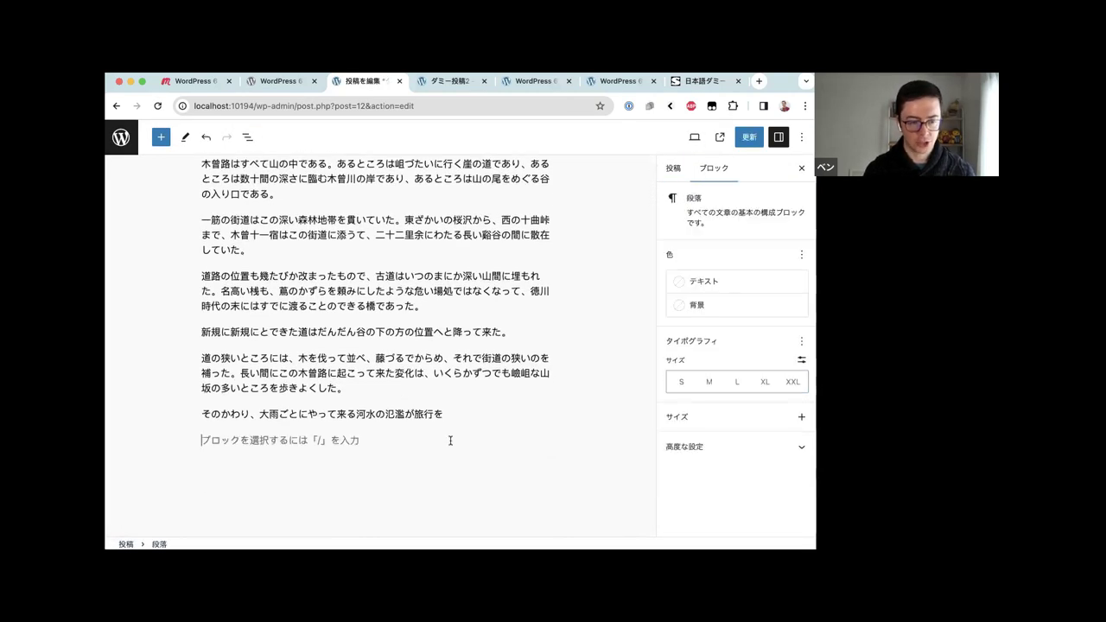
pyautogui.write('/画像')
pyautogui.press('Return')
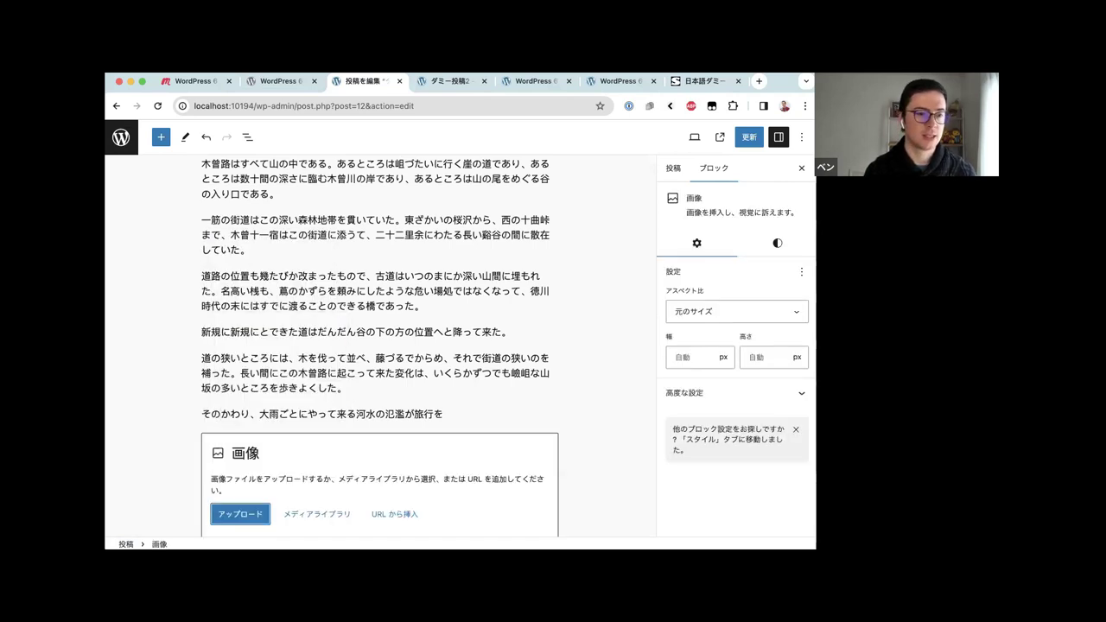
pyautogui.click(320, 518)
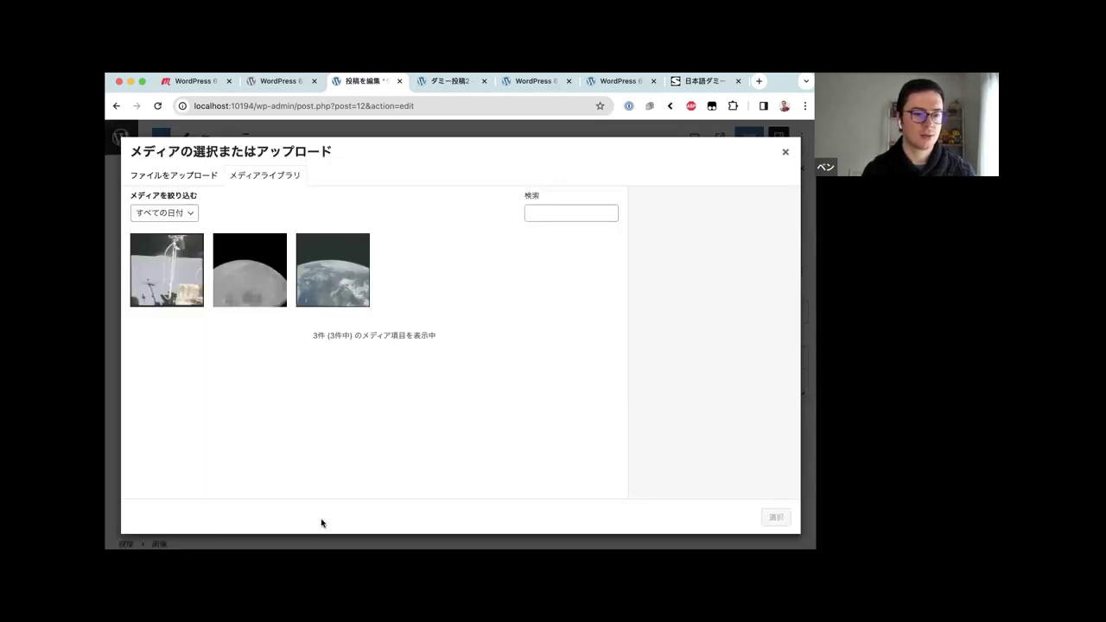
pyautogui.click(228, 277)
pyautogui.click(776, 516)
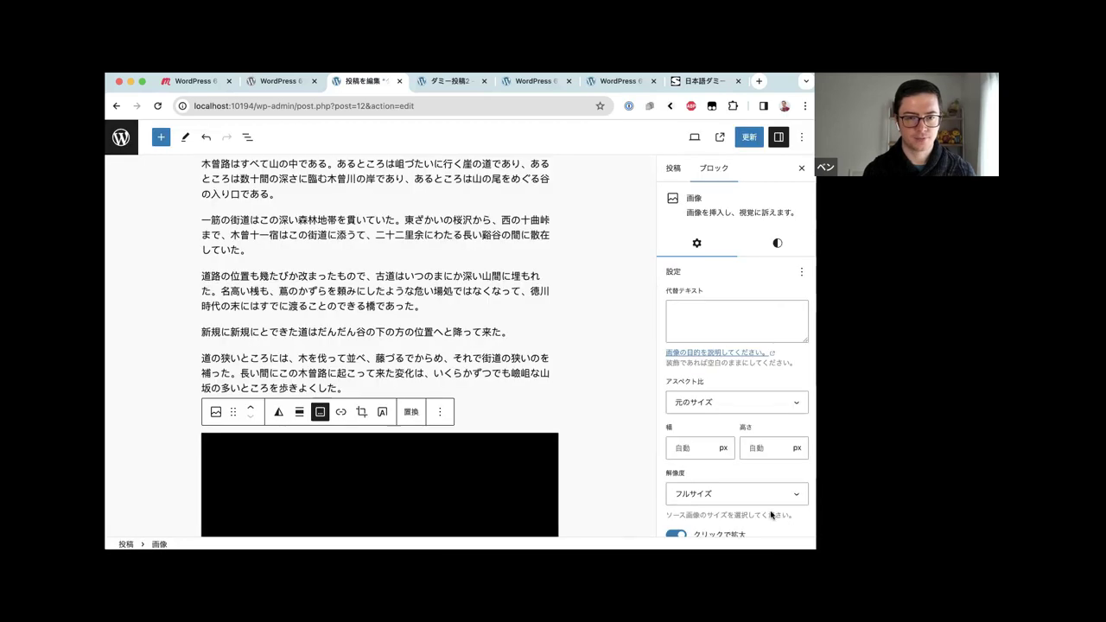
# Check the moon image's クリックで拡大 setting, turn it off and on again, and update the post
pyautogui.scroll(-3, 514, 414)
pyautogui.scroll(-2, 514, 414)
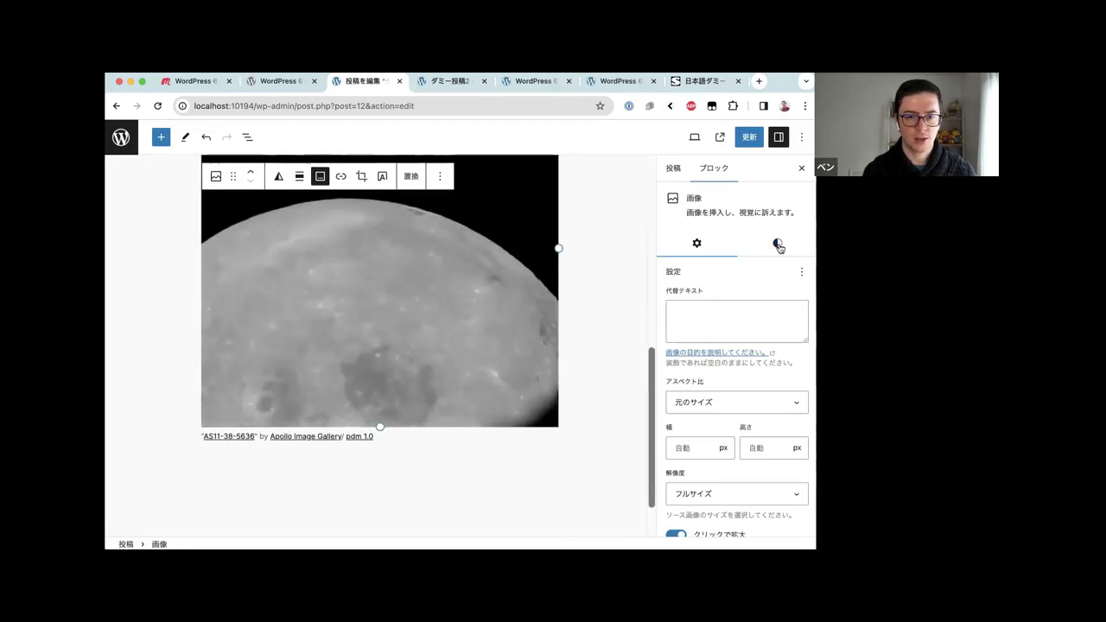
pyautogui.click(776, 243)
pyautogui.click(690, 237)
pyautogui.scroll(-3, 691, 285)
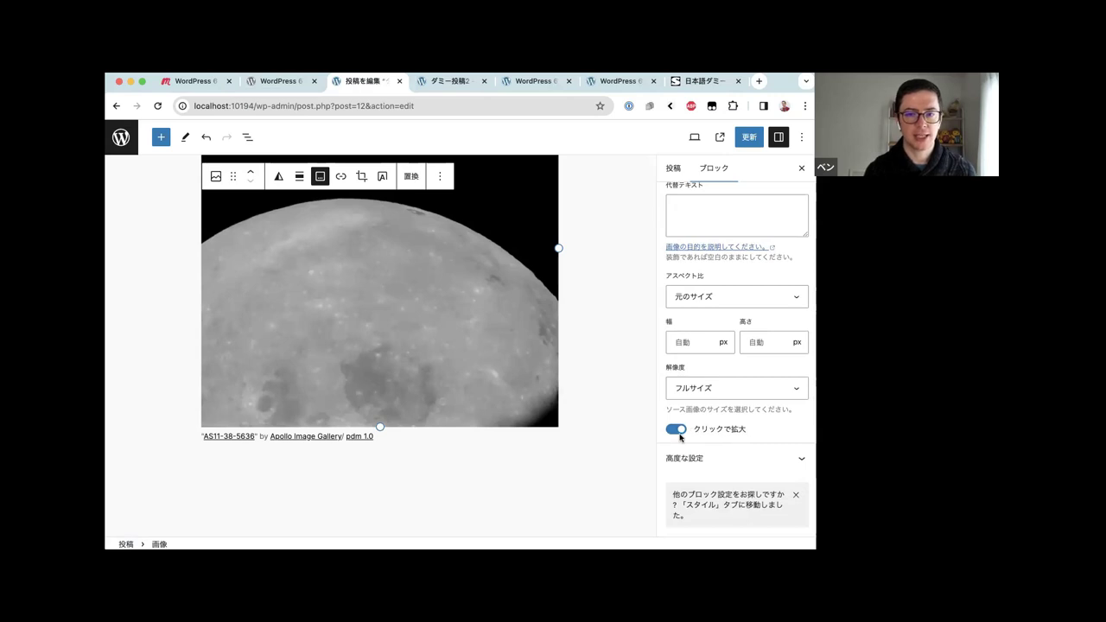
pyautogui.scroll(2, 431, 395)
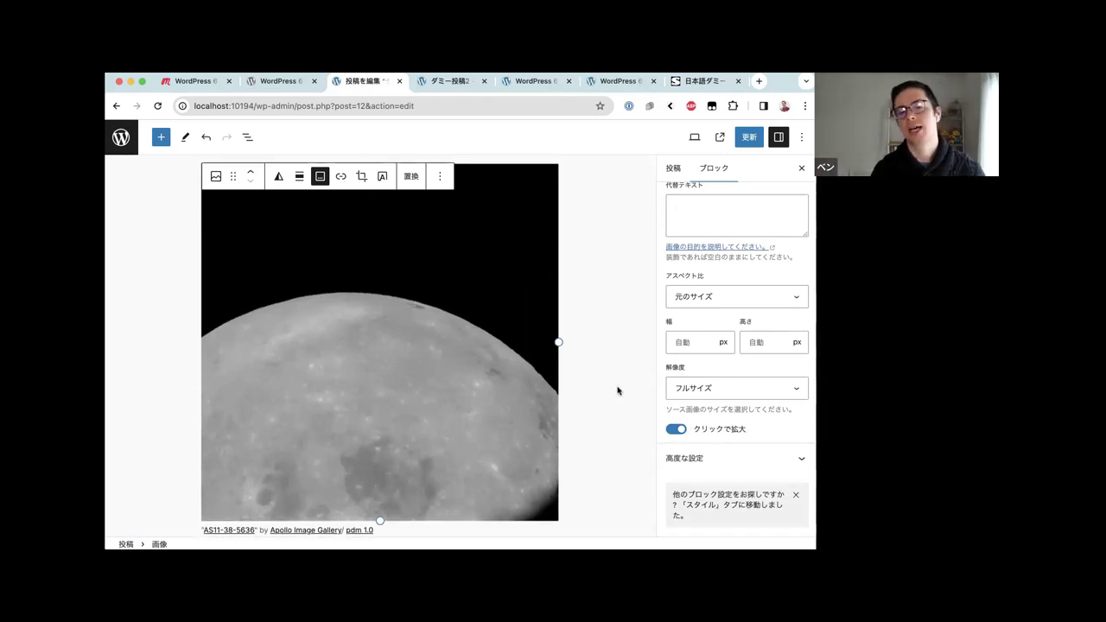
pyautogui.click(681, 431)
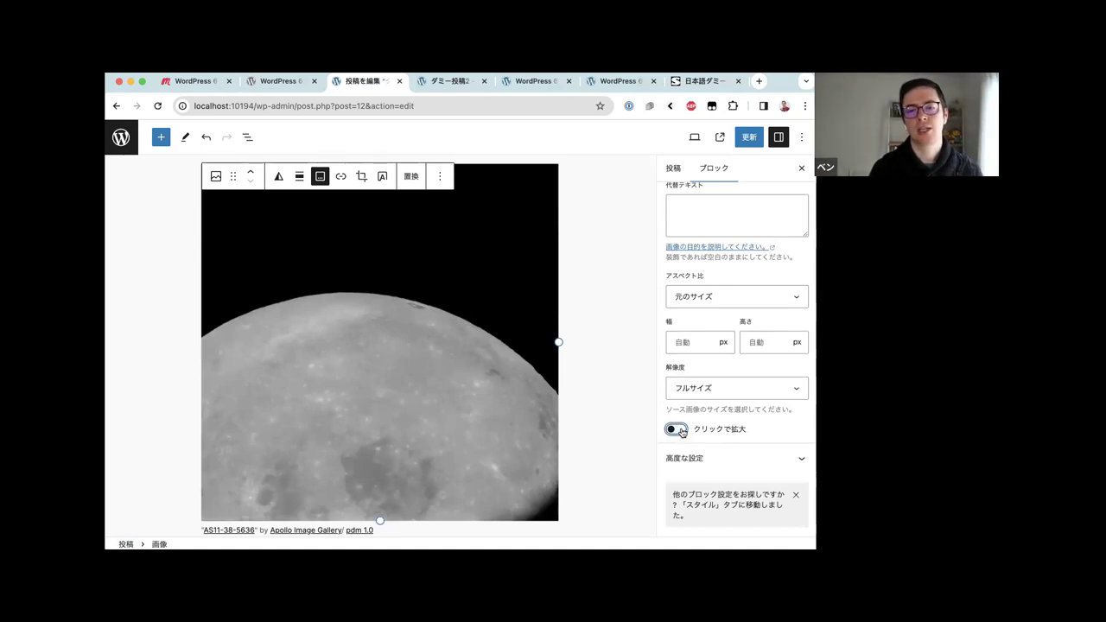
pyautogui.click(679, 429)
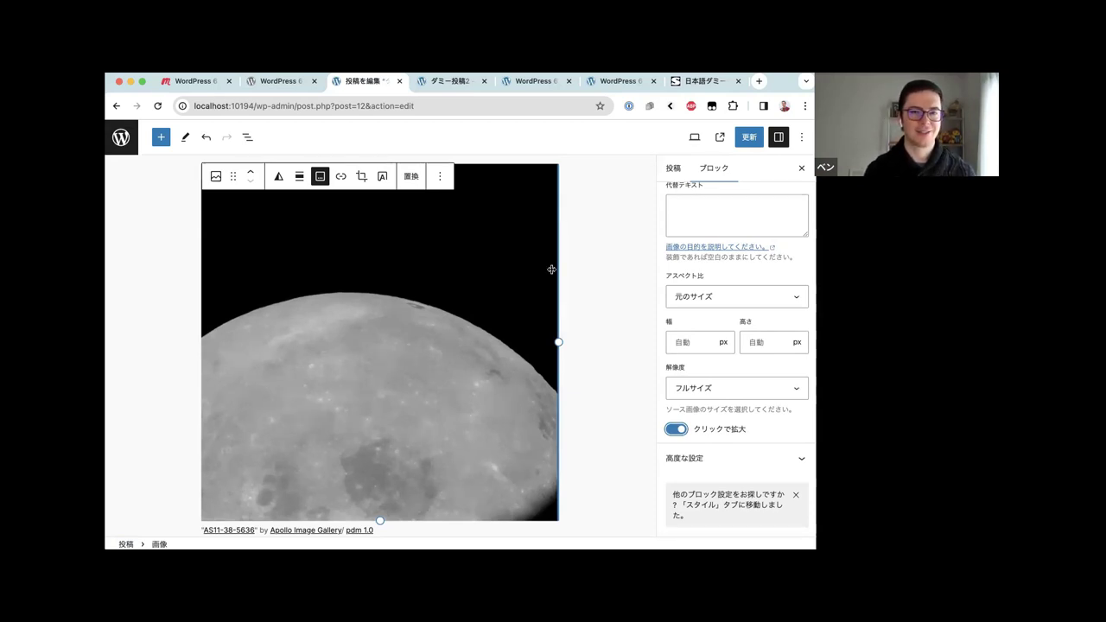
pyautogui.click(744, 138)
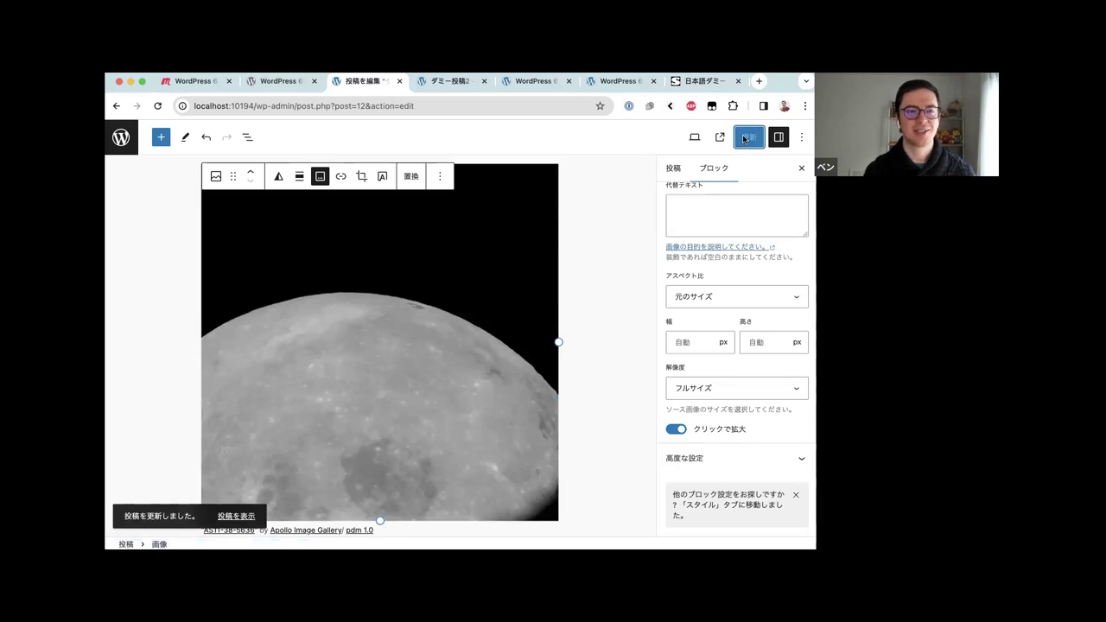
# Review the release post's グループブロック名の変更 section and return to the start of ダミー投稿2 in the editor
pyautogui.hotkey('ctrl', 'shift', 'Tab')
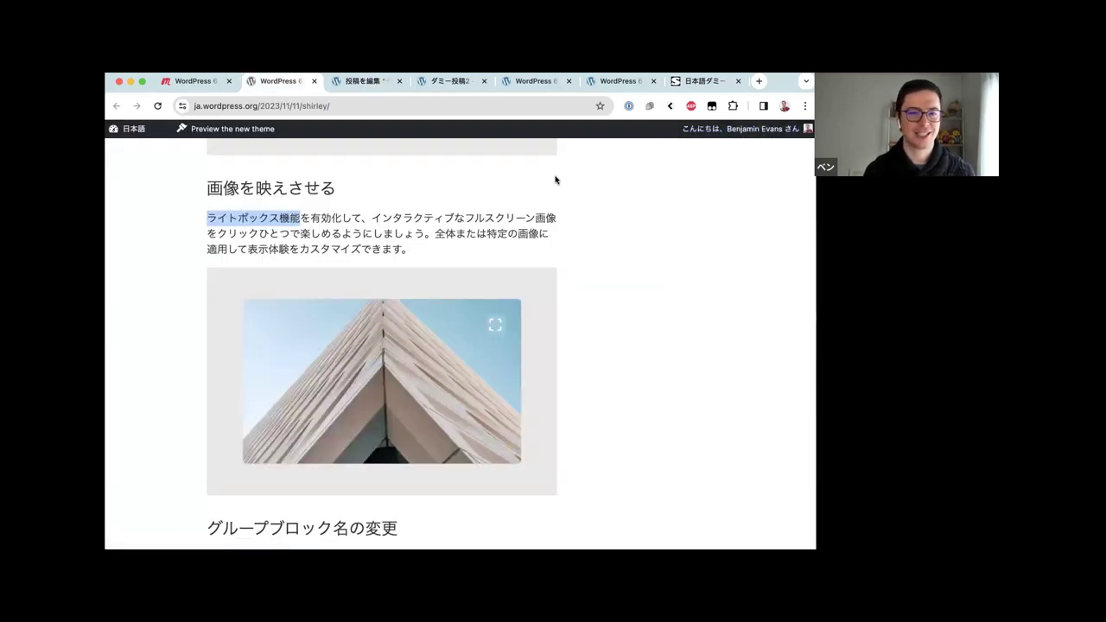
pyautogui.scroll(-4, 553, 178)
pyautogui.scroll(-10, 556, 179)
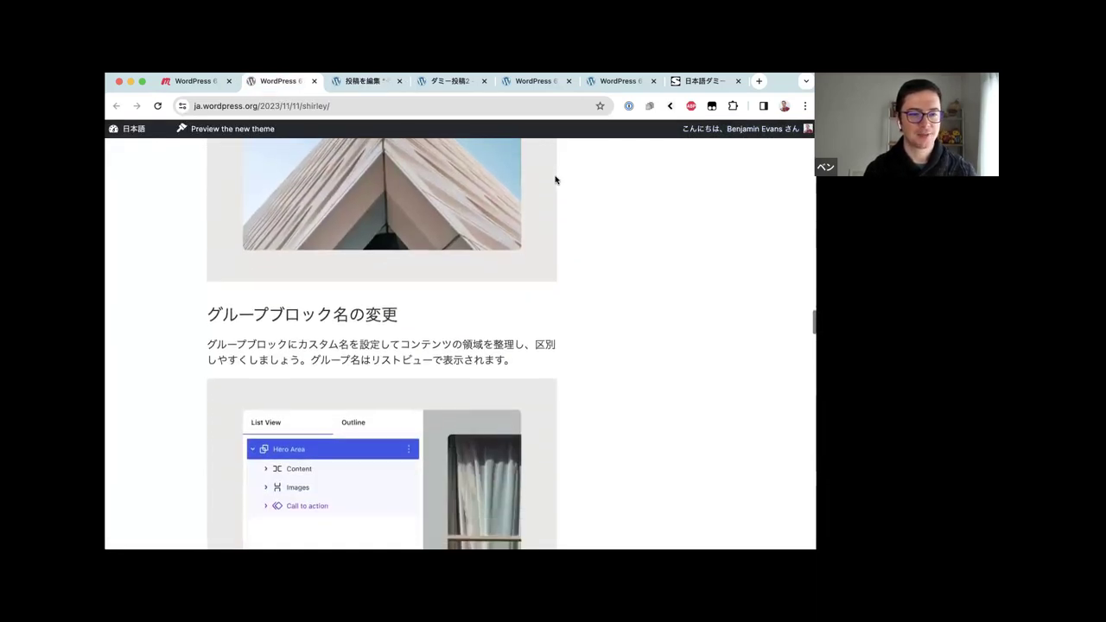
pyautogui.scroll(-1, 556, 179)
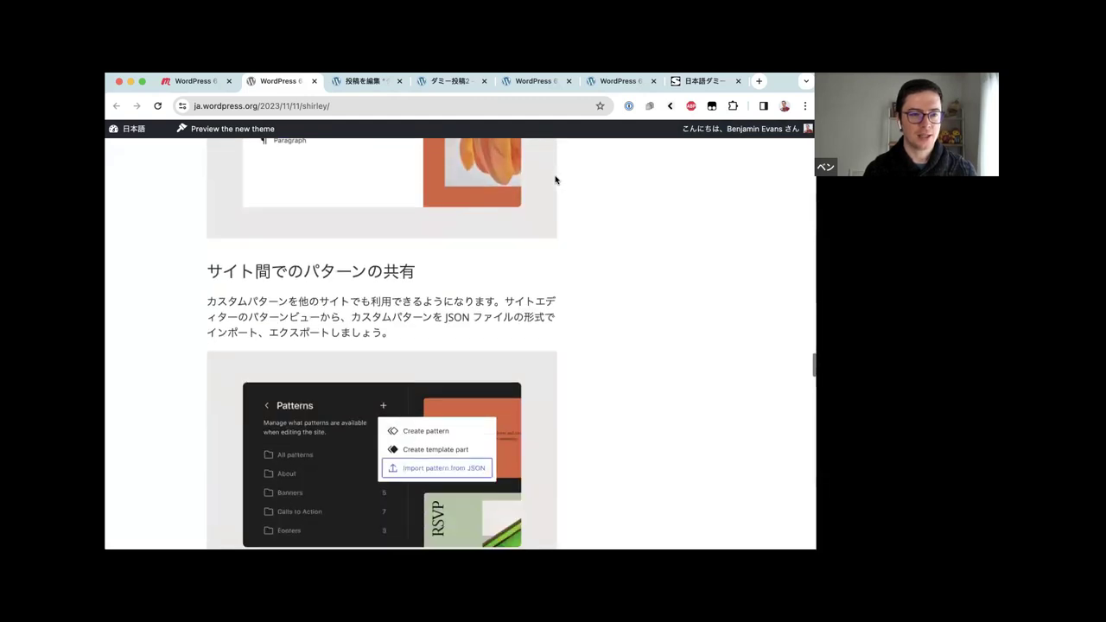
pyautogui.scroll(12, 555, 179)
pyautogui.scroll(1, 556, 180)
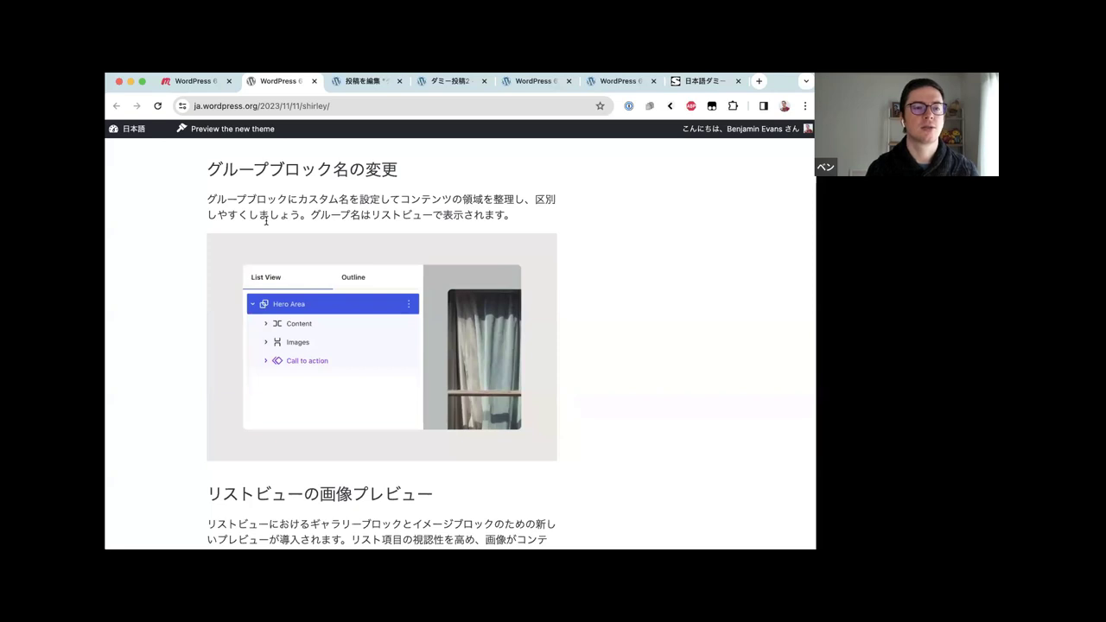
pyautogui.hotkey('ctrl', 'Tab')
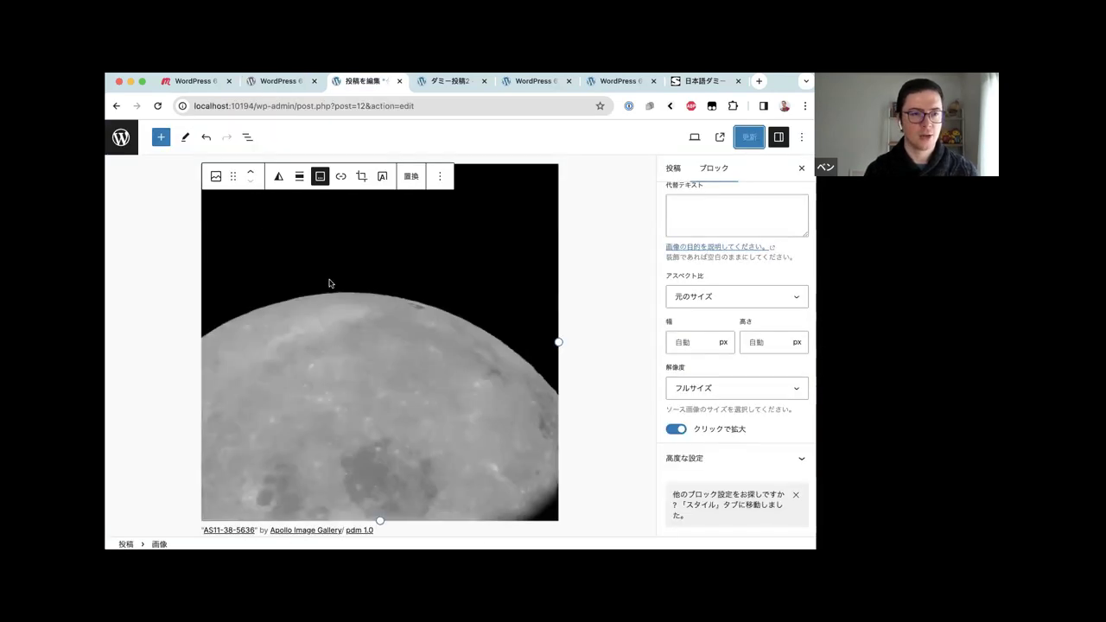
pyautogui.scroll(5, 329, 283)
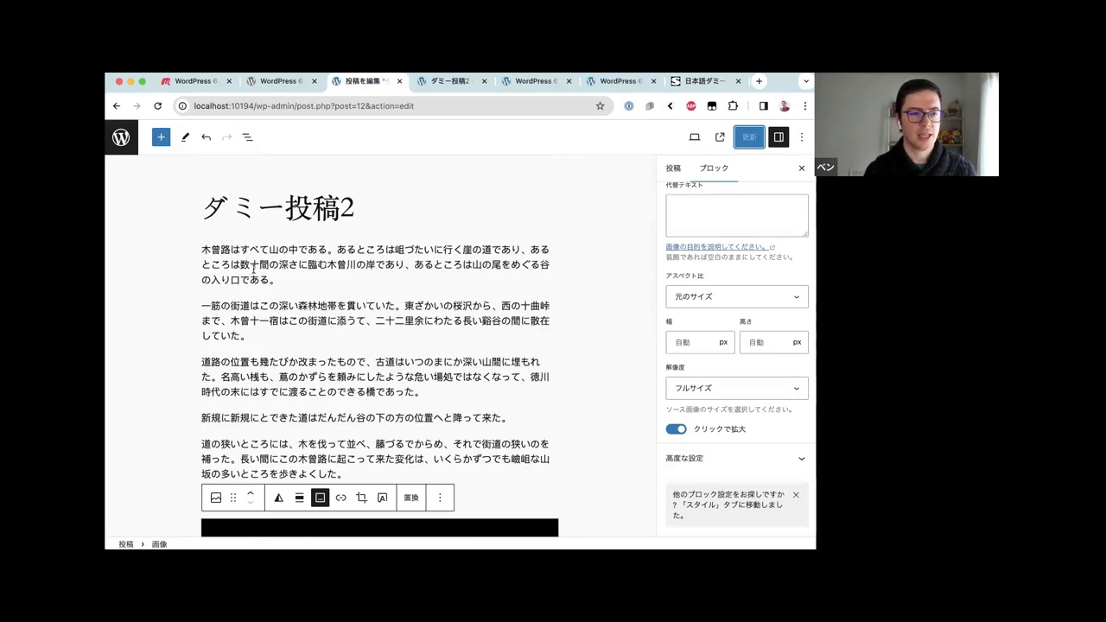
# Show the post's block list view and group the first three paragraphs of ダミー投稿2 into one group block
pyautogui.click(247, 136)
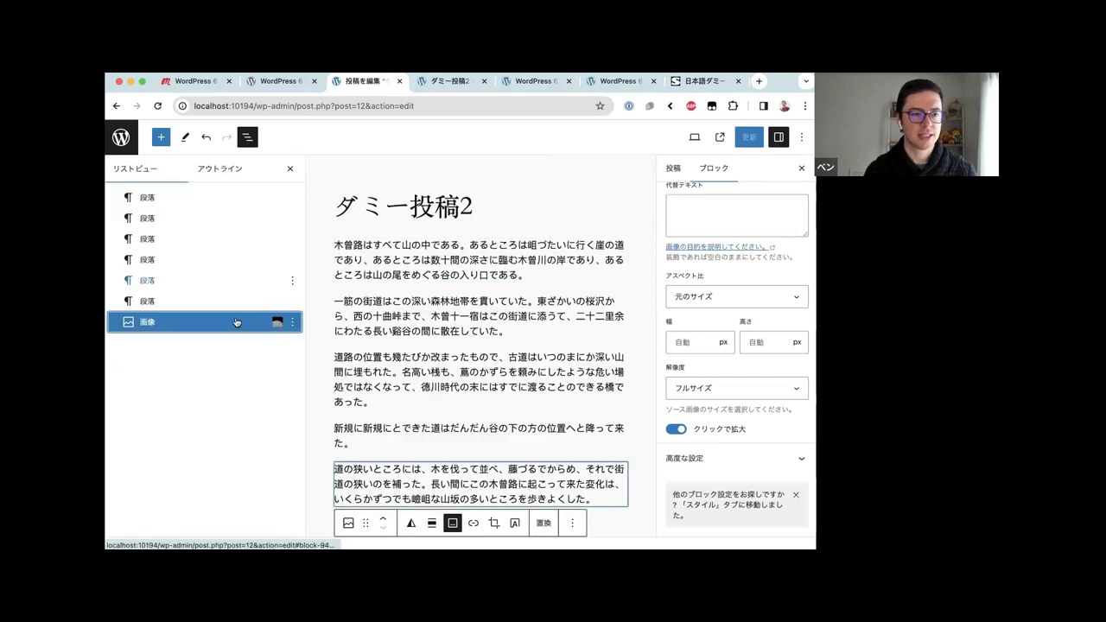
pyautogui.scroll(-1, 416, 295)
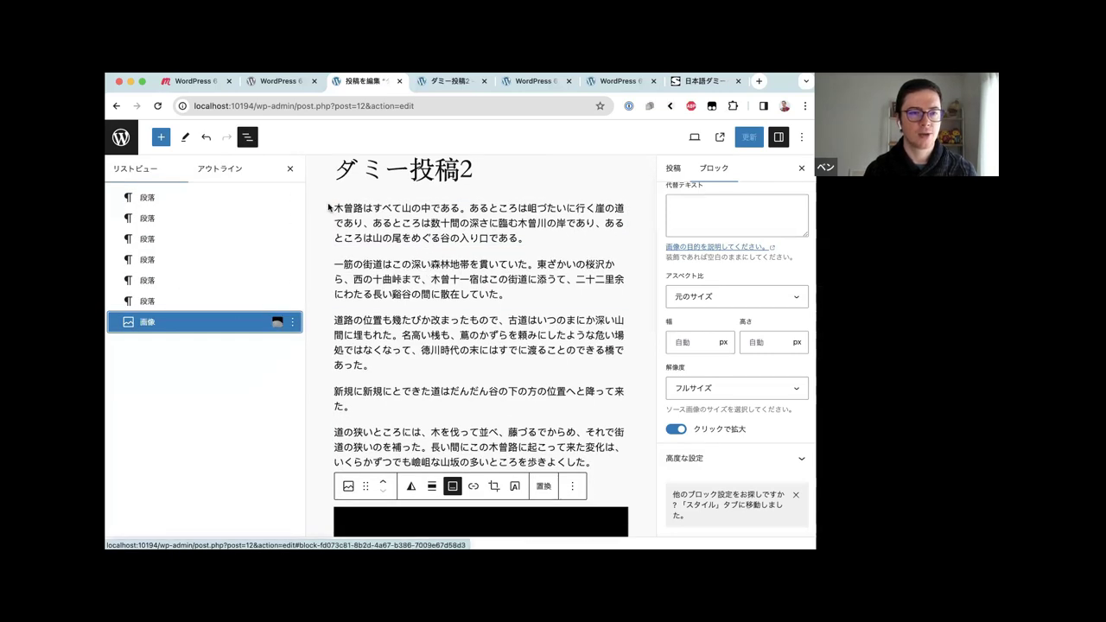
pyautogui.moveTo(336, 205); pyautogui.dragTo(403, 366)
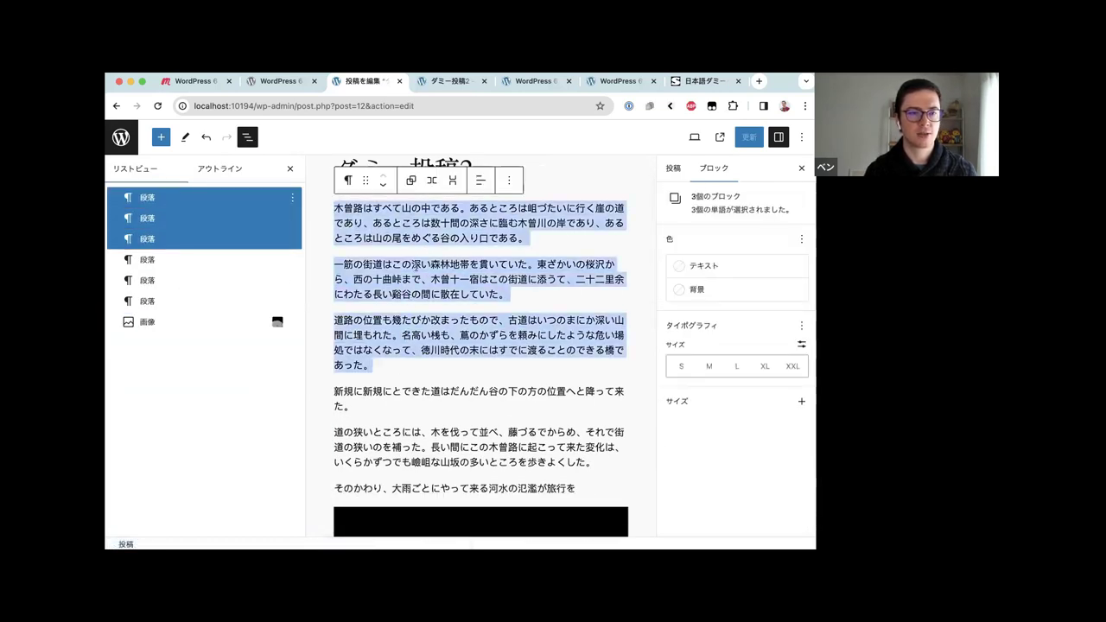
pyautogui.click(411, 180)
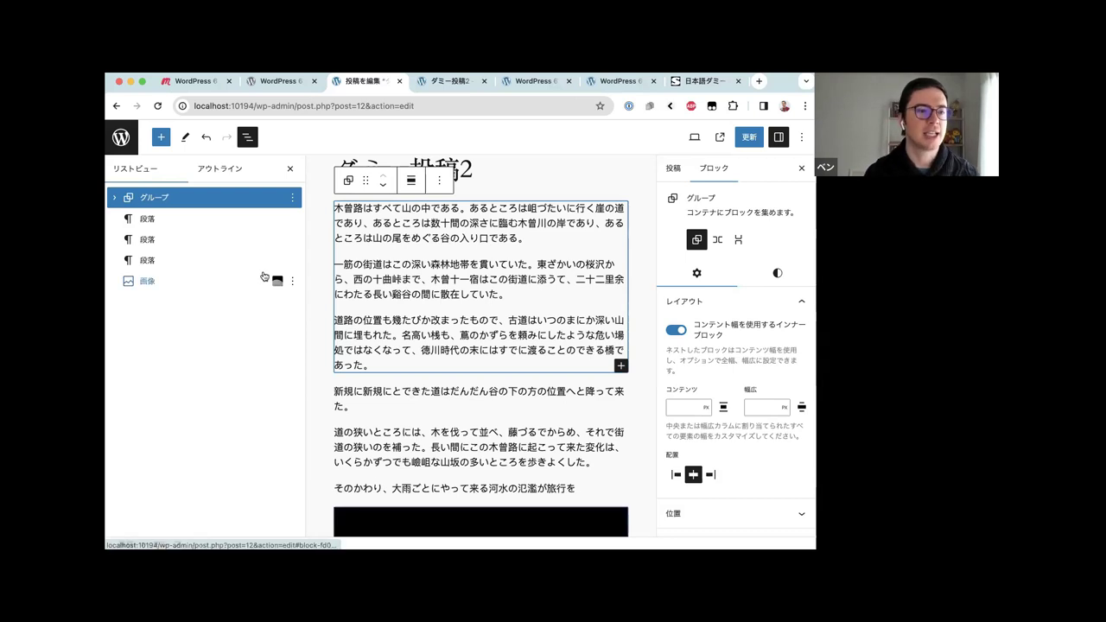
# Rename the new group block as 冒頭の文章
pyautogui.click(292, 197)
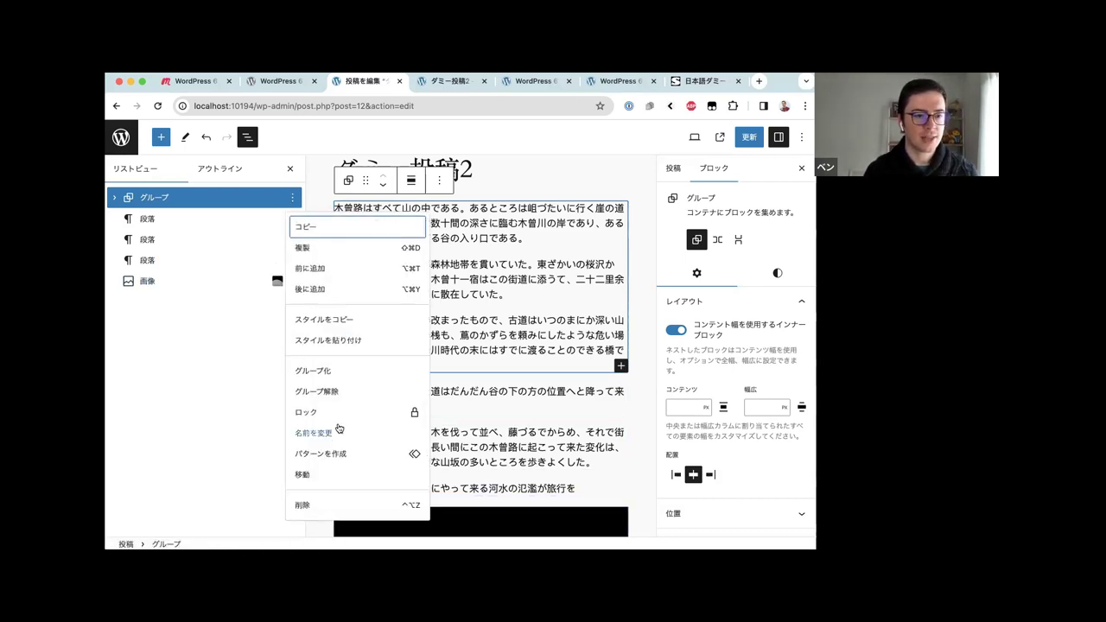
pyautogui.click(313, 435)
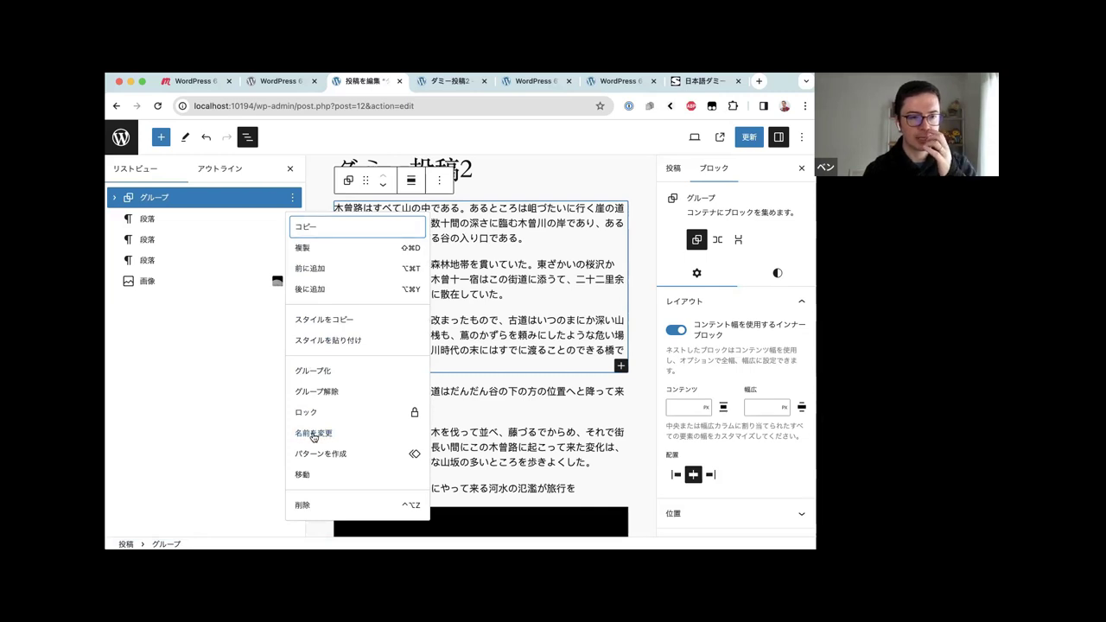
pyautogui.write('基')
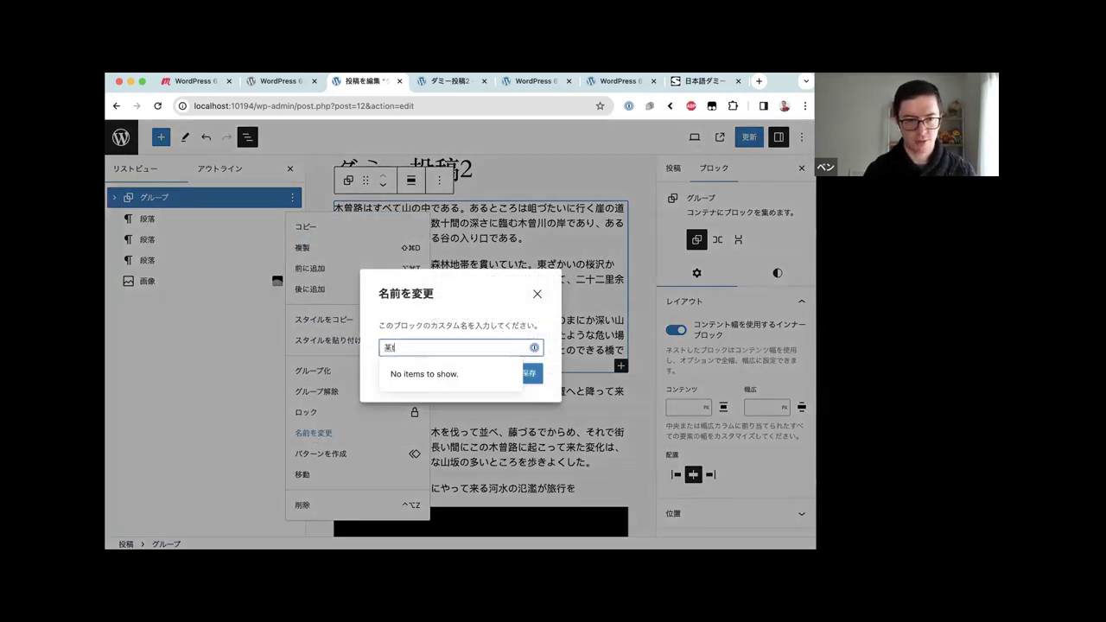
pyautogui.write('ぶんしょ')
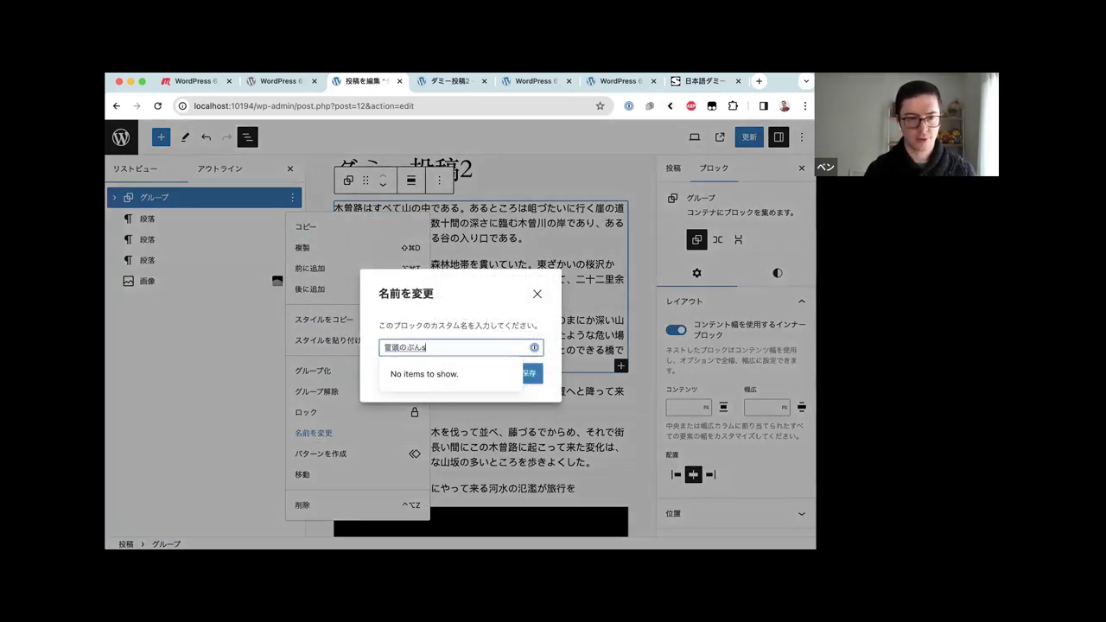
pyautogui.write('う')
pyautogui.press('space')
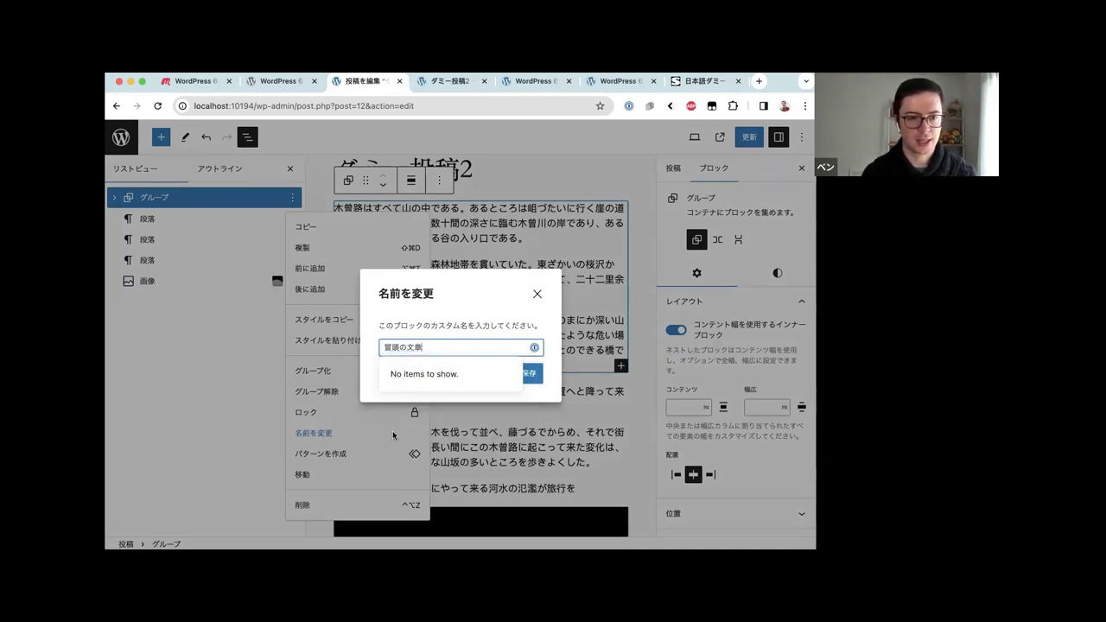
pyautogui.click(531, 372)
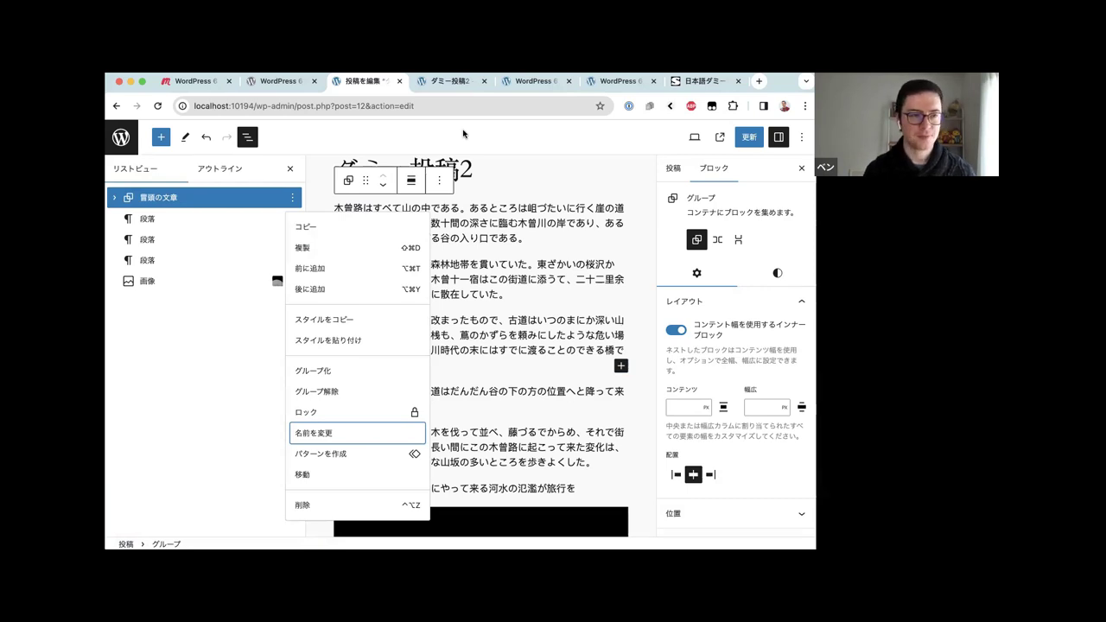
# Read the release post's リストビューの画像プレビュー section and return to the block list of ダミー投稿2
pyautogui.hotkey('ctrl', 'shift', 'Tab')
pyautogui.scroll(-5, 351, 238)
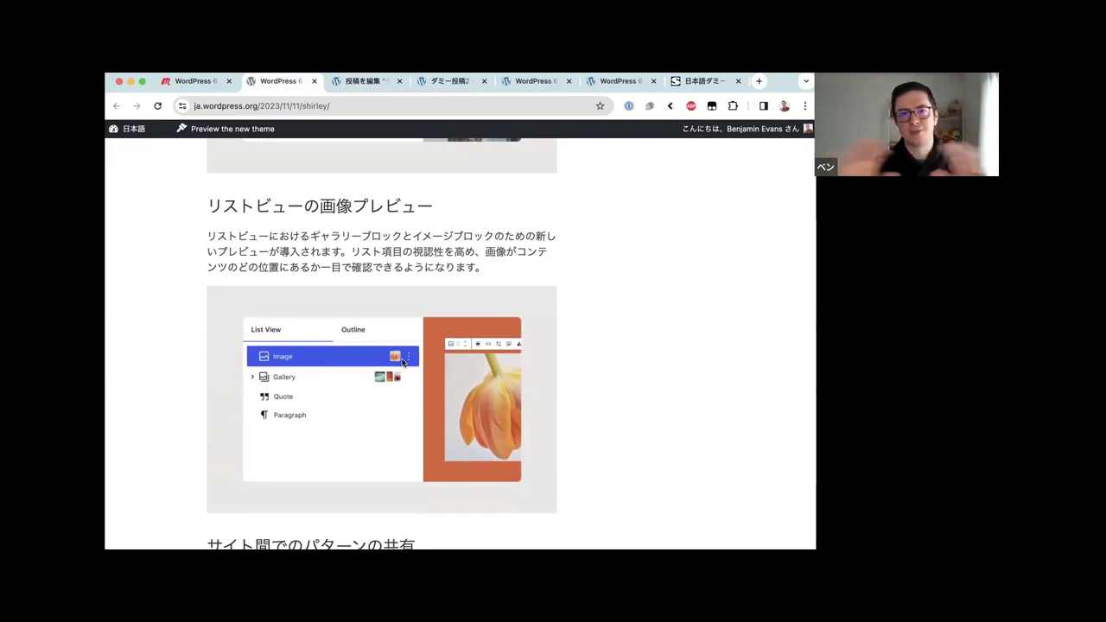
pyautogui.hotkey('ctrl', 'Tab')
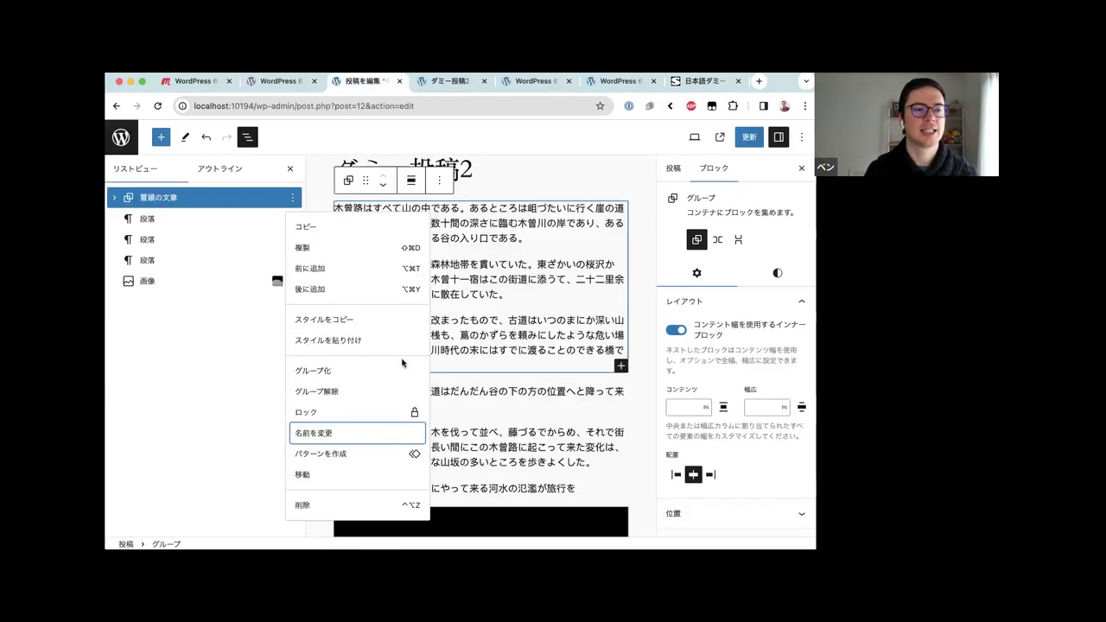
pyautogui.click(191, 362)
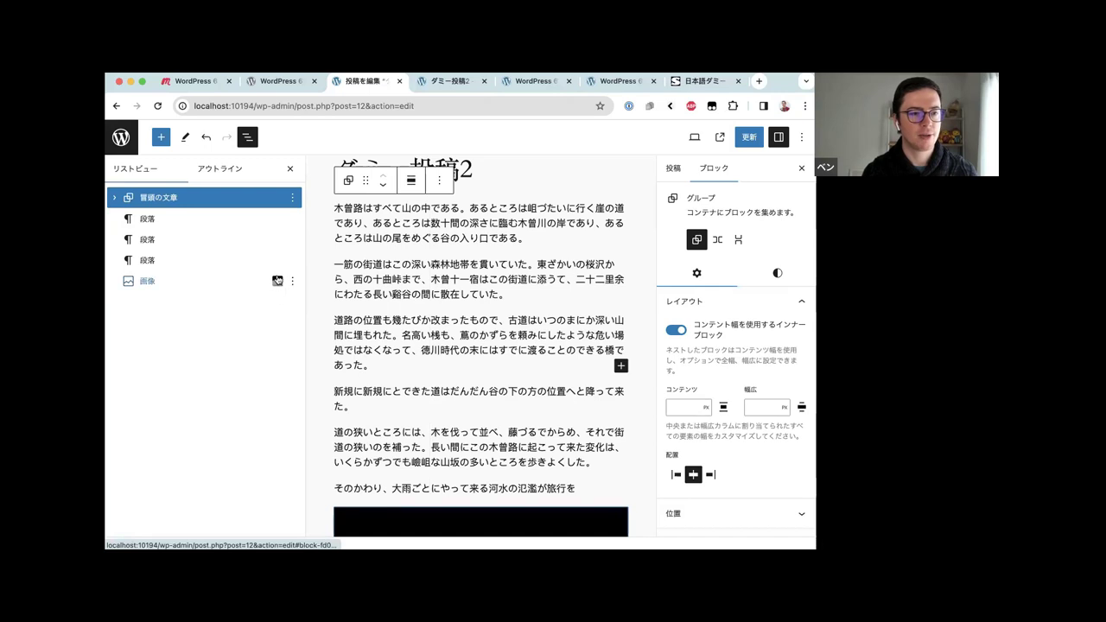
# Add a second image block below the moon photo and fill it with image-2.jpeg from the media library
pyautogui.scroll(-3, 416, 329)
pyautogui.scroll(-3, 416, 329)
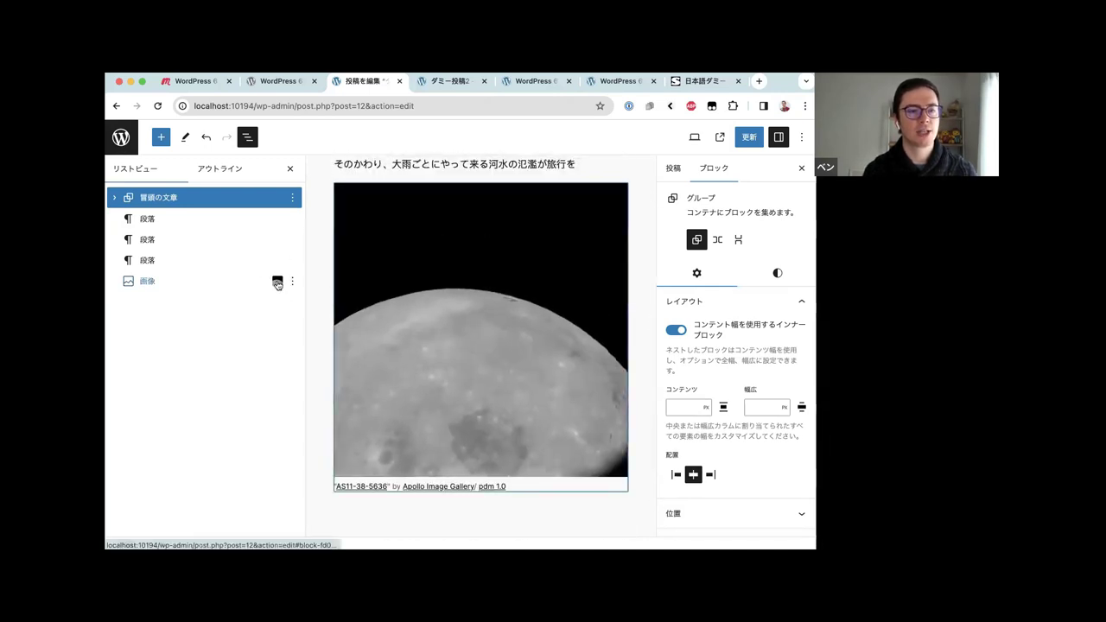
pyautogui.scroll(-2, 515, 445)
pyautogui.click(507, 425)
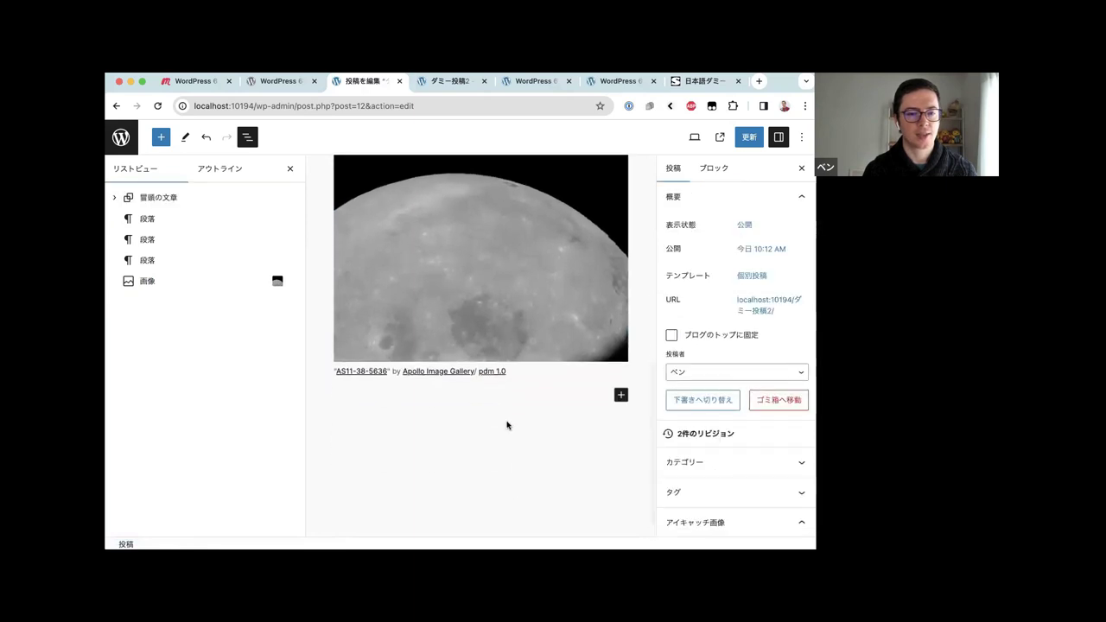
pyautogui.click(480, 397)
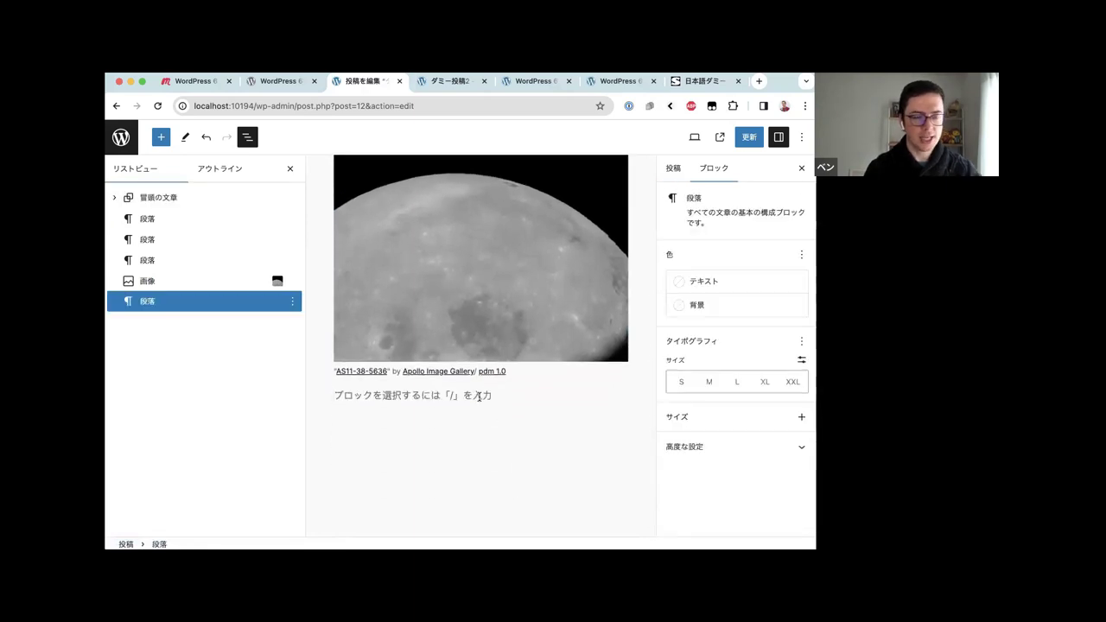
pyautogui.write('/img')
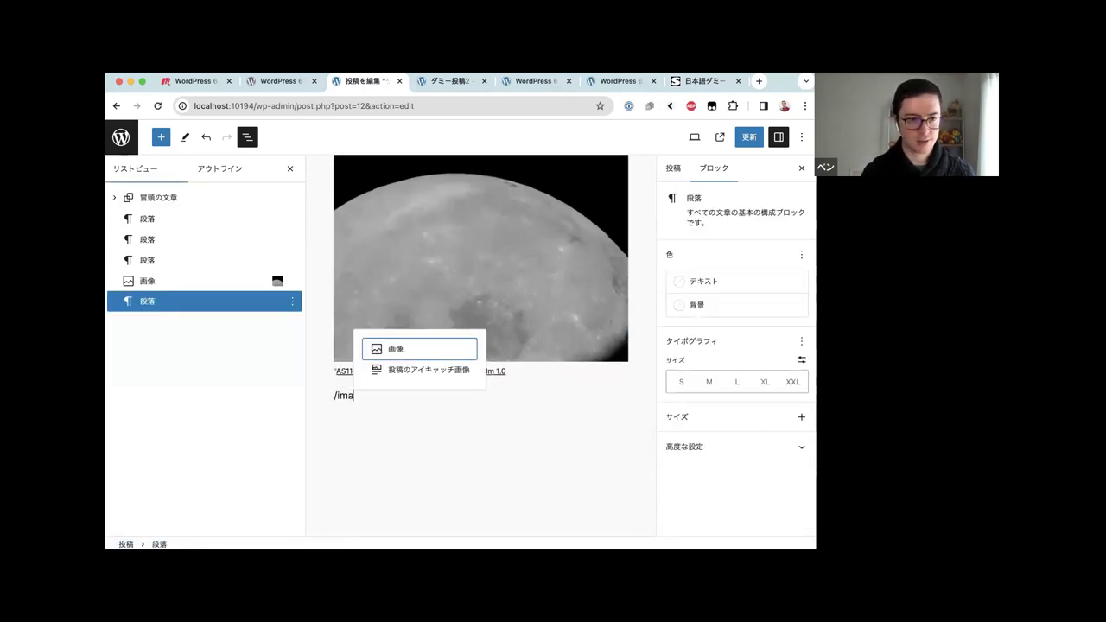
pyautogui.press('Return')
pyautogui.click(450, 471)
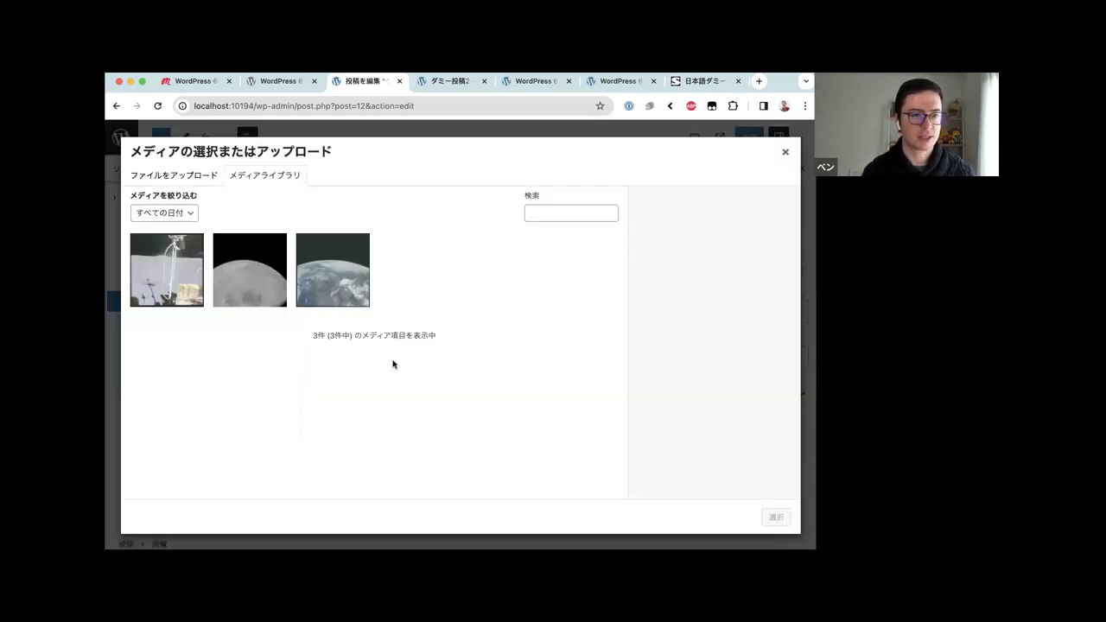
pyautogui.click(198, 296)
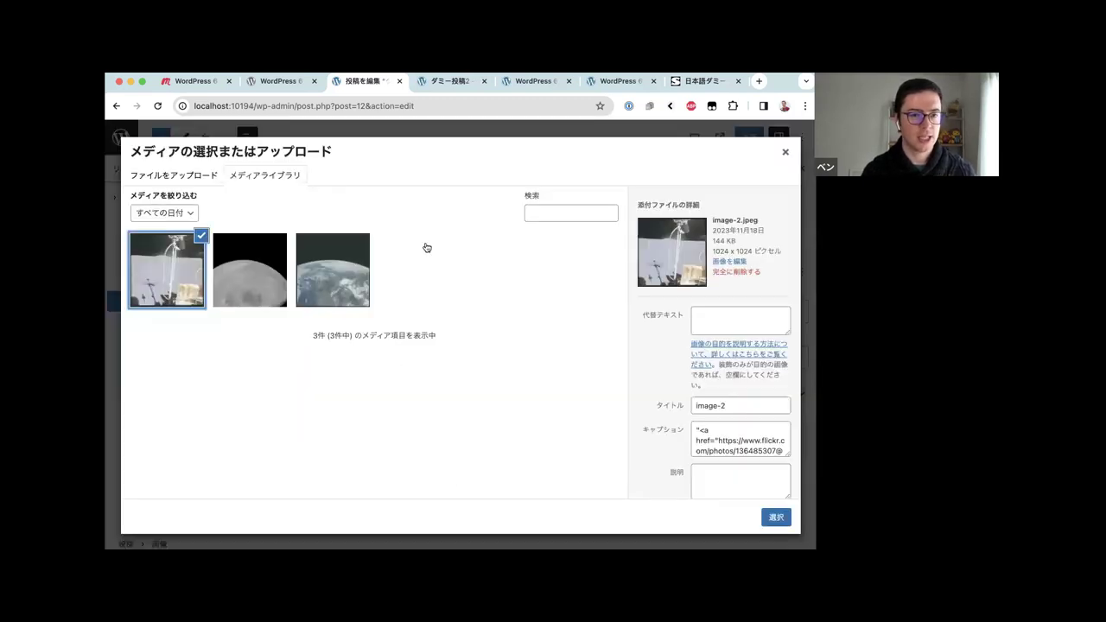
pyautogui.click(774, 518)
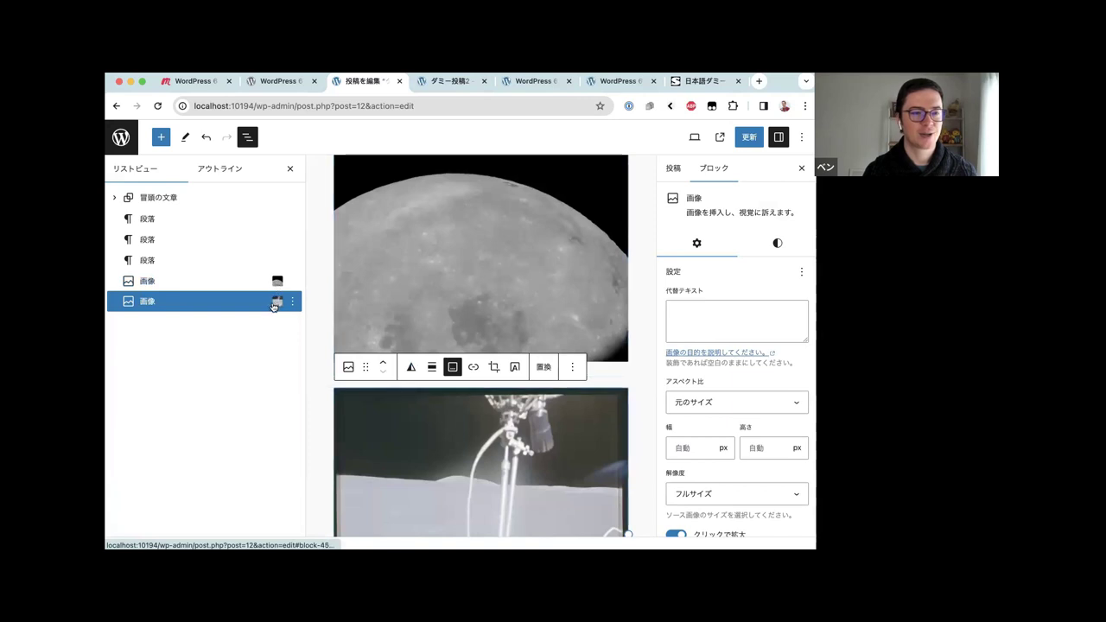
# Read the release post's サイト間でのパターンの共有 section on importing and exporting custom patterns as JSON
pyautogui.hotkey('ctrl', 'shift', 'Tab')
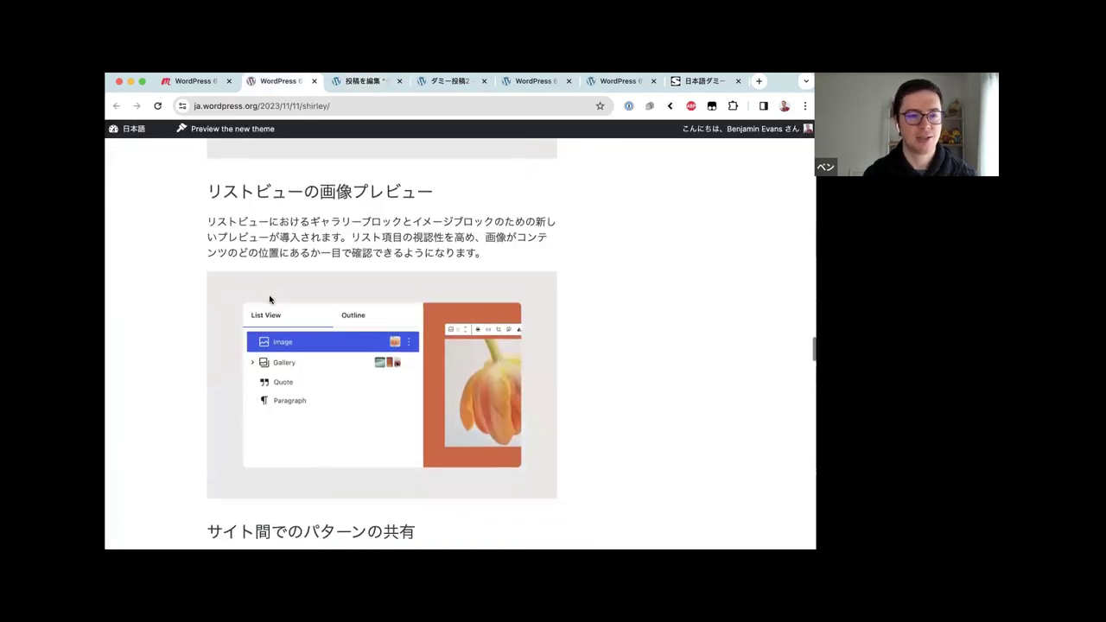
pyautogui.scroll(-1, 271, 298)
pyautogui.scroll(-1, 270, 298)
pyautogui.scroll(-3, 270, 298)
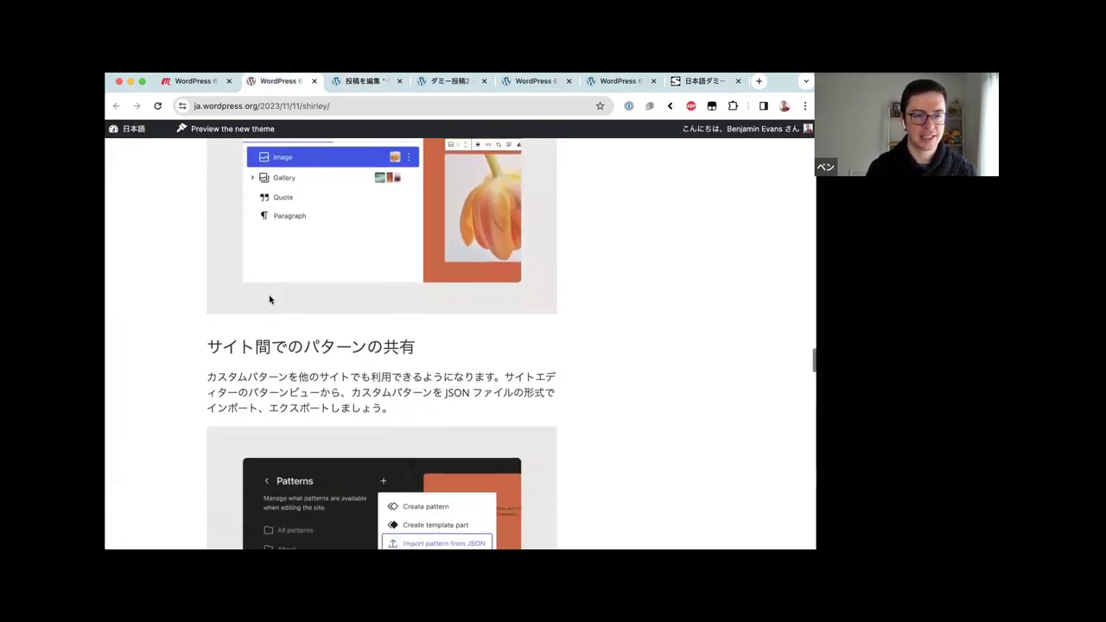
pyautogui.scroll(-10, 270, 298)
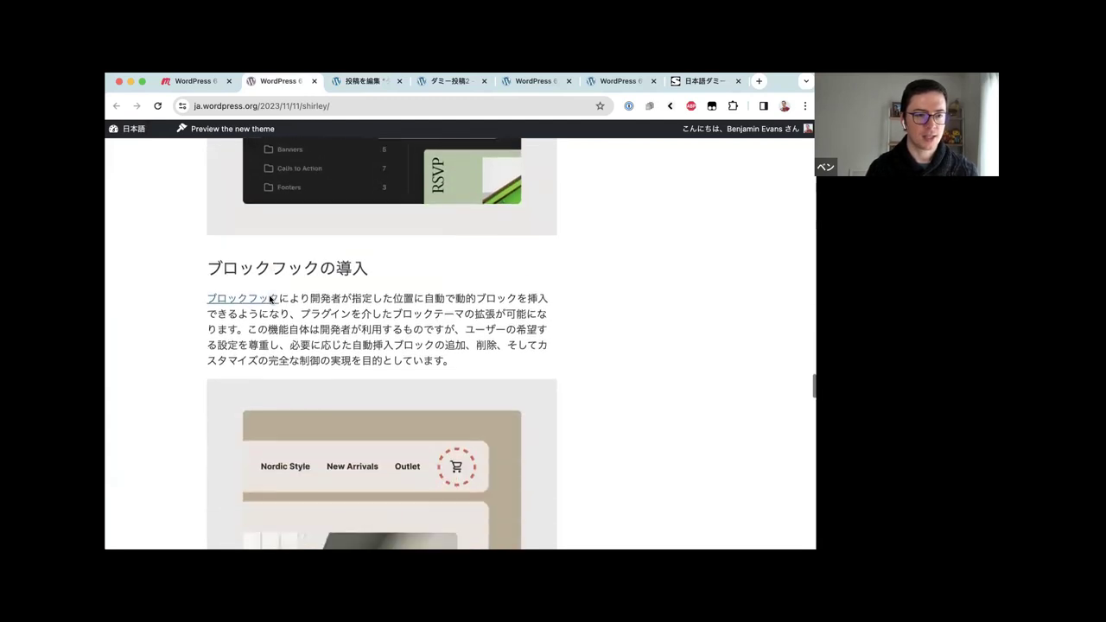
pyautogui.scroll(9, 271, 295)
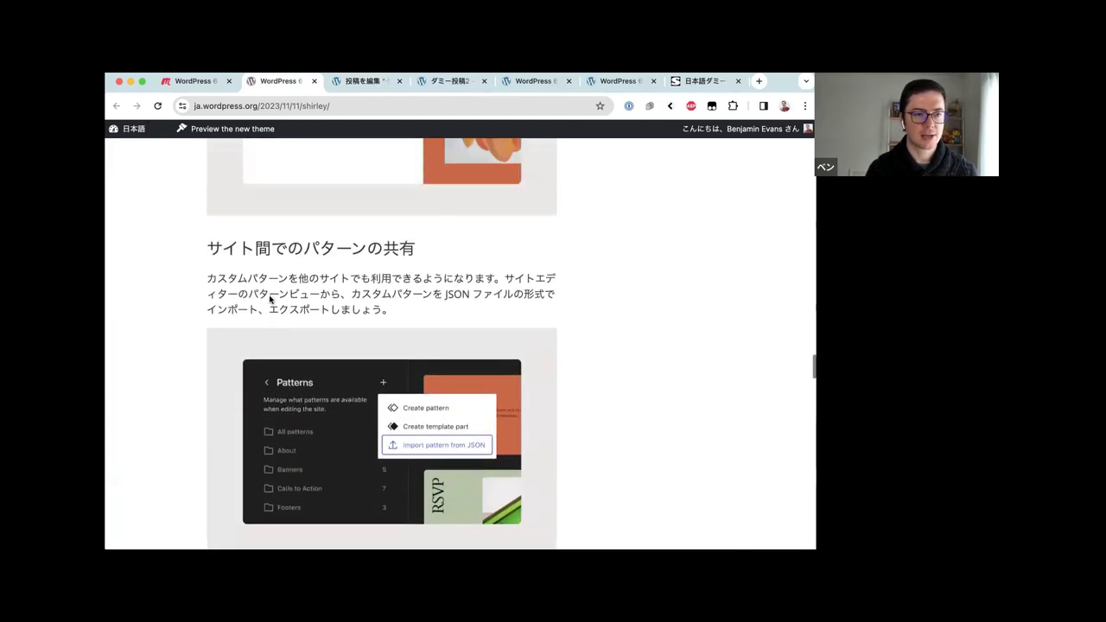
pyautogui.scroll(-1, 270, 295)
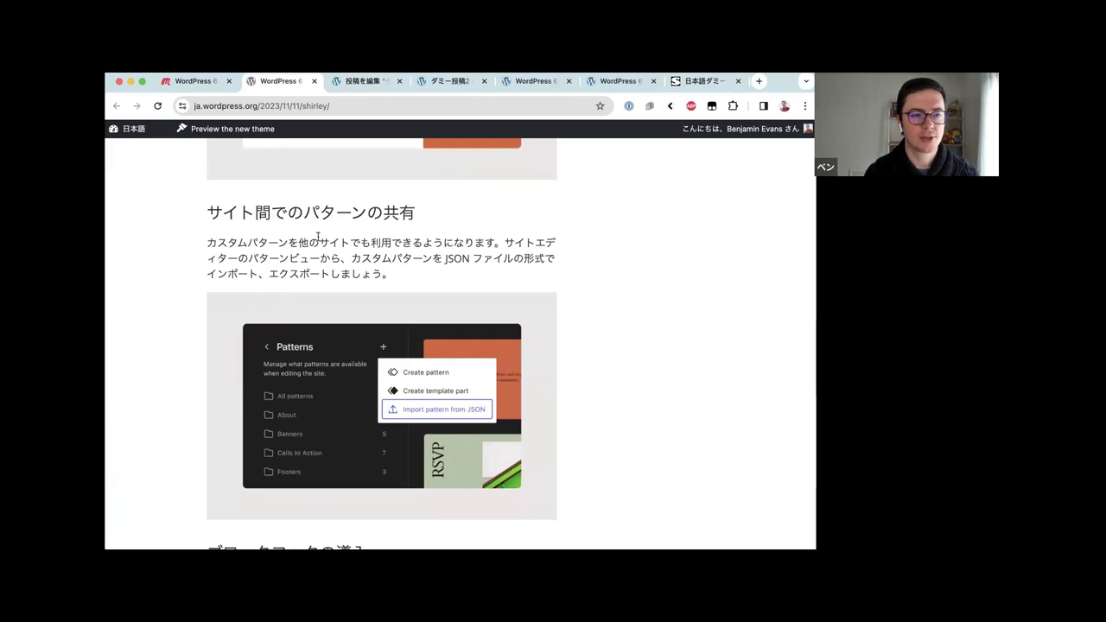
# Update ダミー投稿2, leave the post editor and open the site editor's パターン view
pyautogui.hotkey('ctrl', 'Tab')
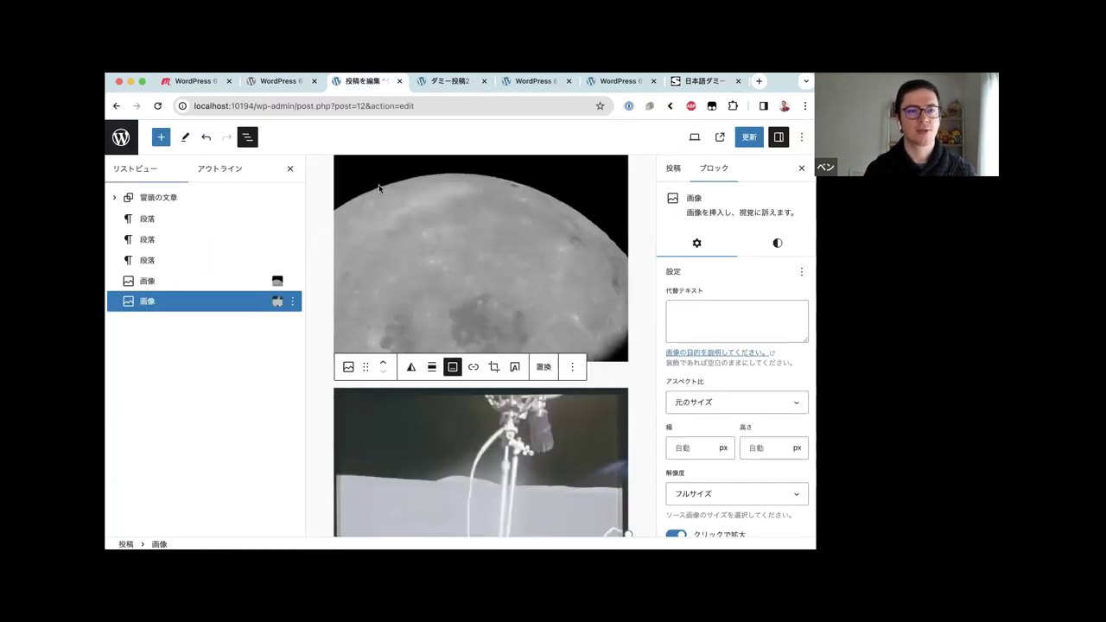
pyautogui.click(749, 137)
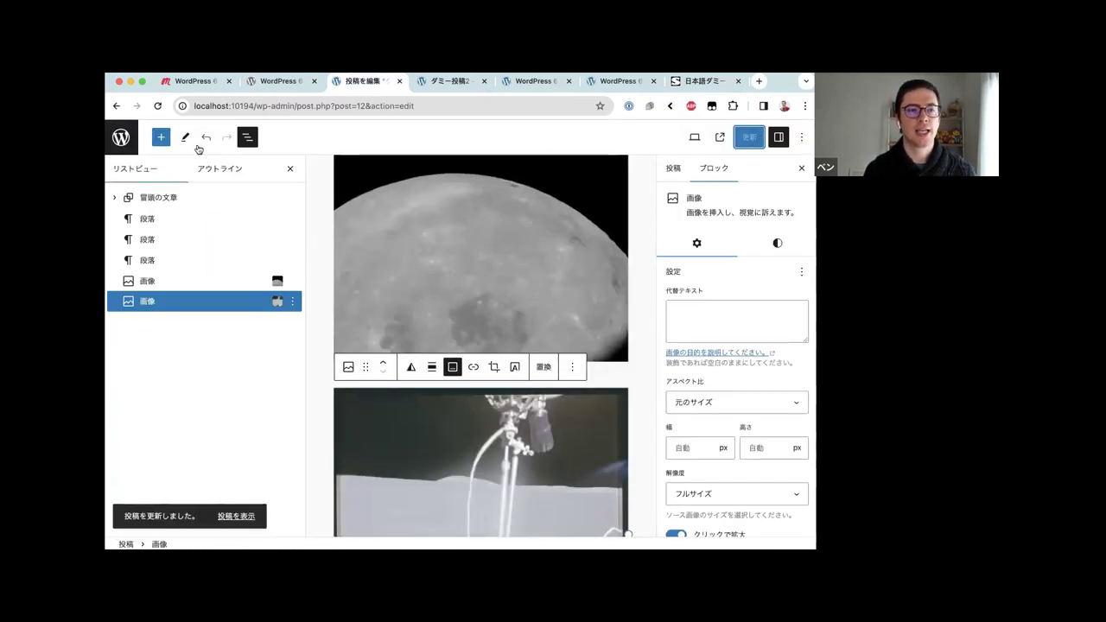
pyautogui.click(121, 137)
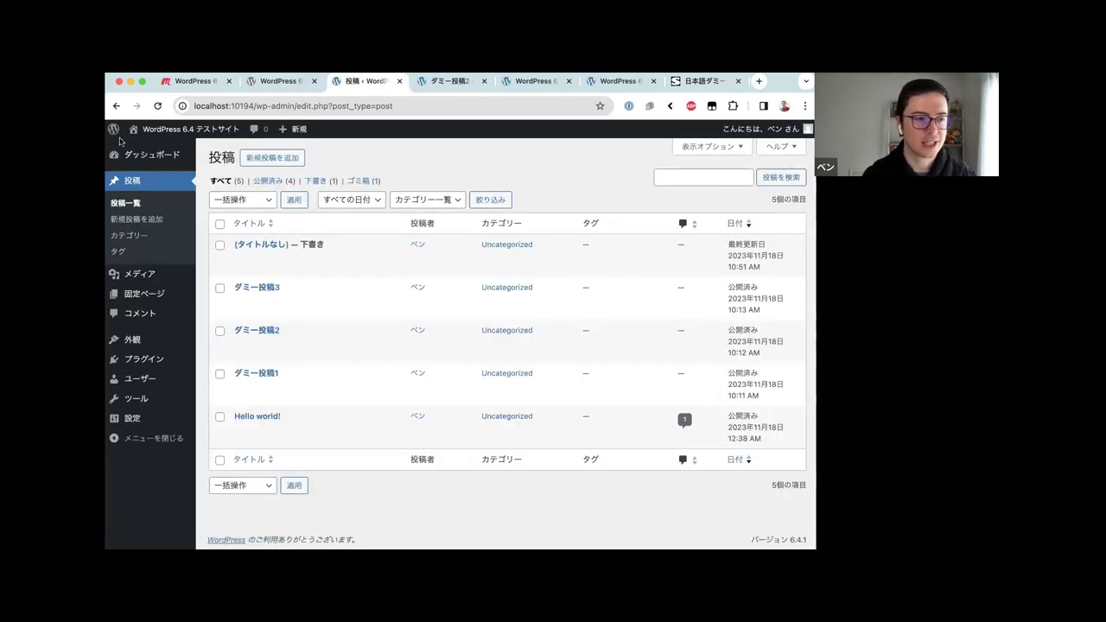
pyautogui.moveTo(138, 340)
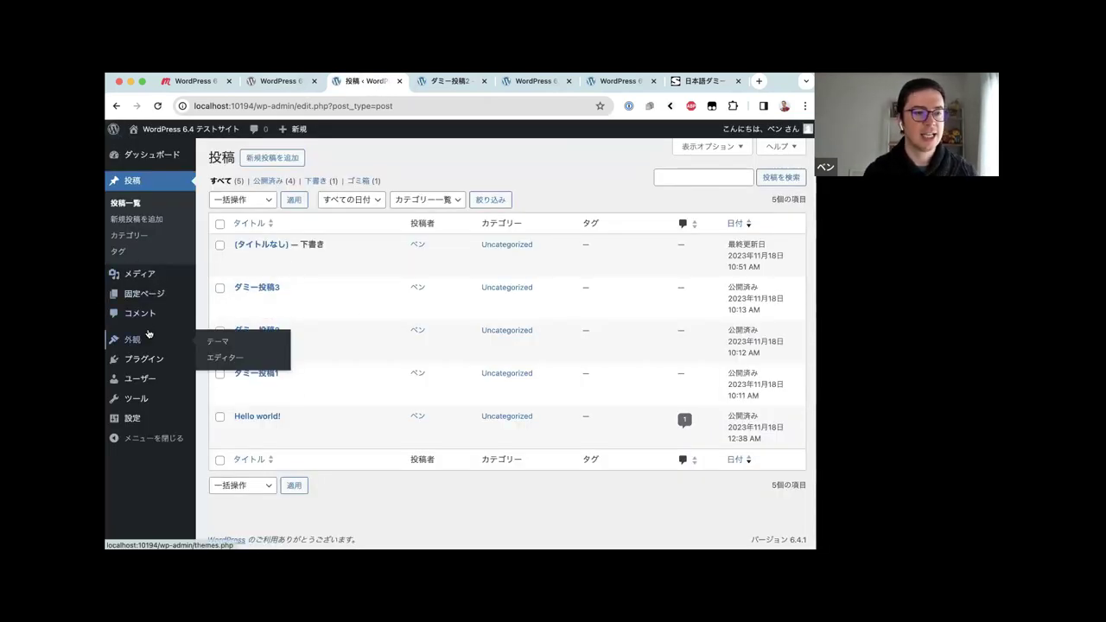
pyautogui.click(220, 360)
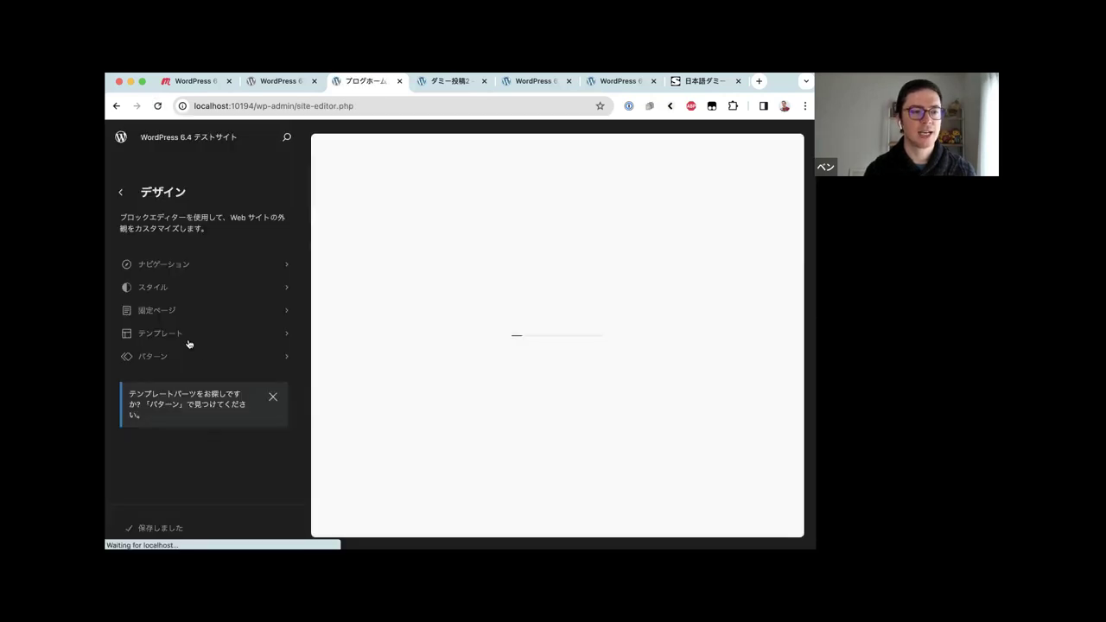
pyautogui.click(176, 358)
# Compare the release post's サイト間でのパターンの共有 section with the site editor's パターン view
pyautogui.hotkey('ctrl', 'shift', 'Tab')
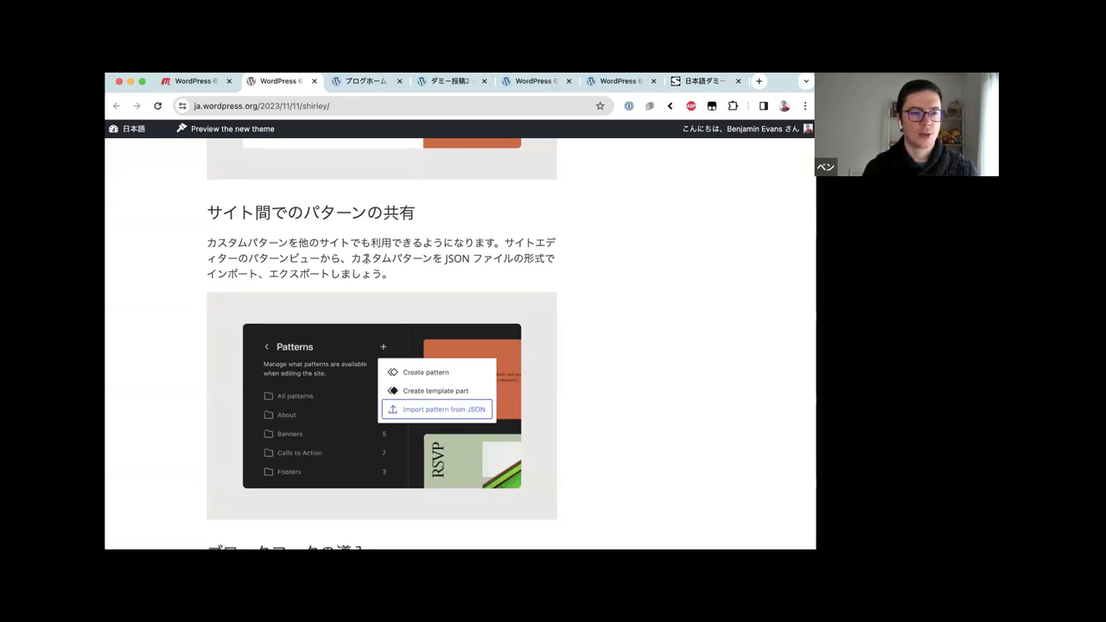
pyautogui.hotkey('ctrl', 'Tab')
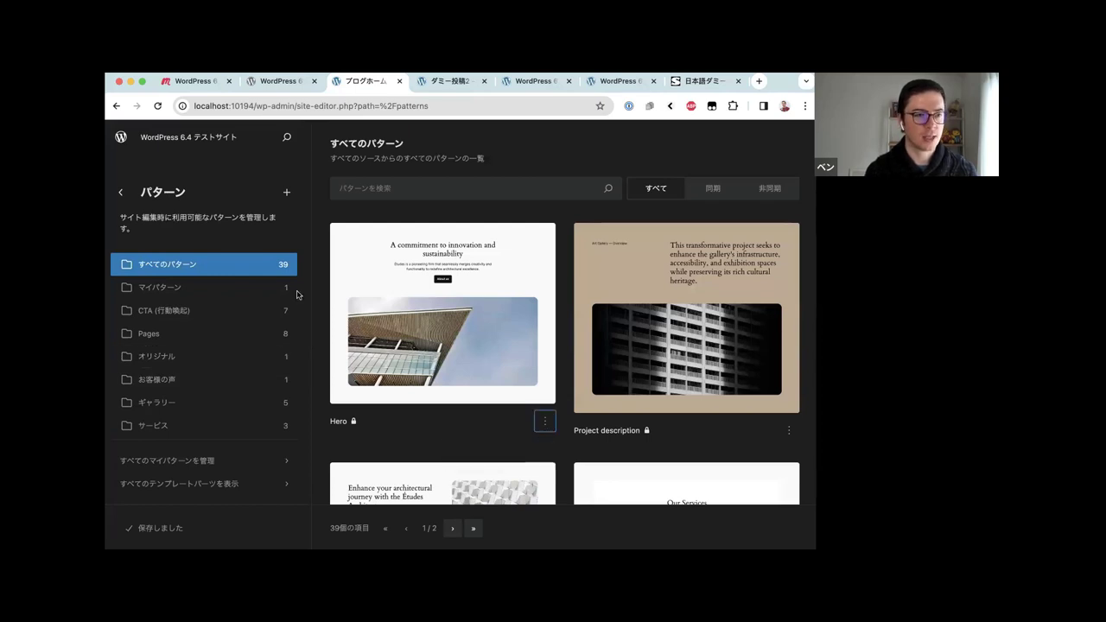
pyautogui.hotkey('ctrl', 'shift', 'Tab')
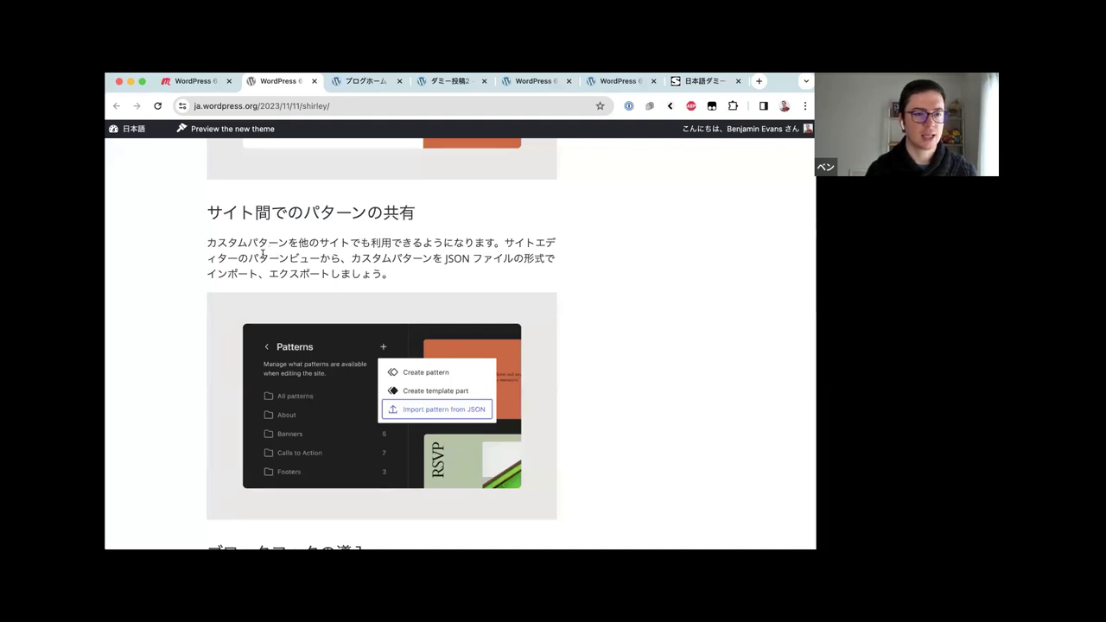
pyautogui.hotkey('ctrl', 'Tab')
# Export 練習パターン from マイパターン as JSON, then preview the contents of json.json and close the preview
pyautogui.click(213, 289)
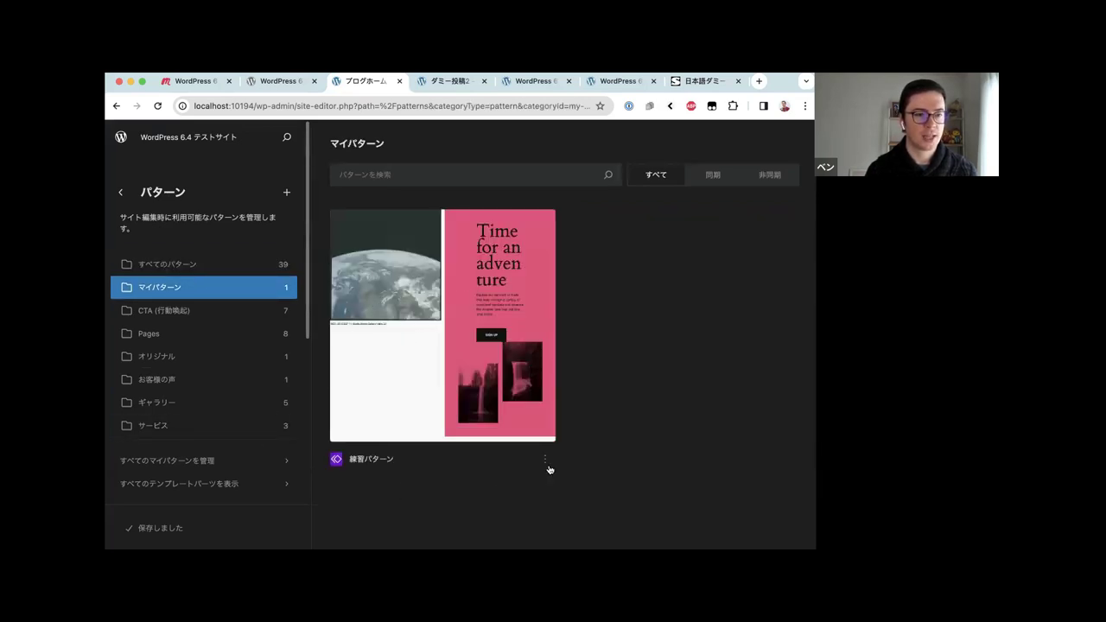
pyautogui.click(545, 461)
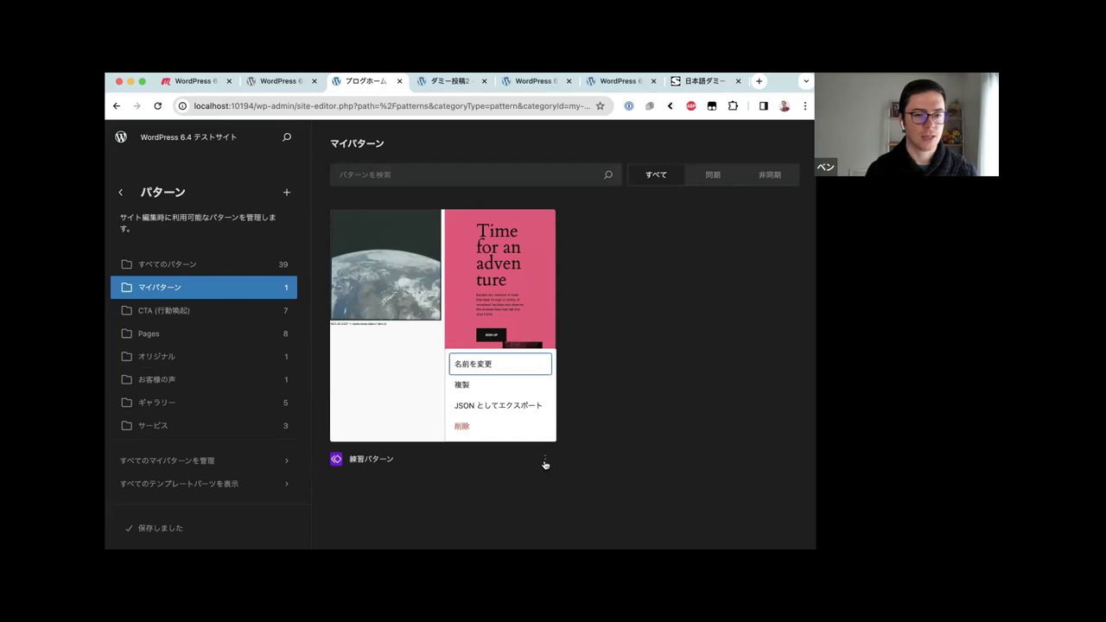
pyautogui.click(474, 407)
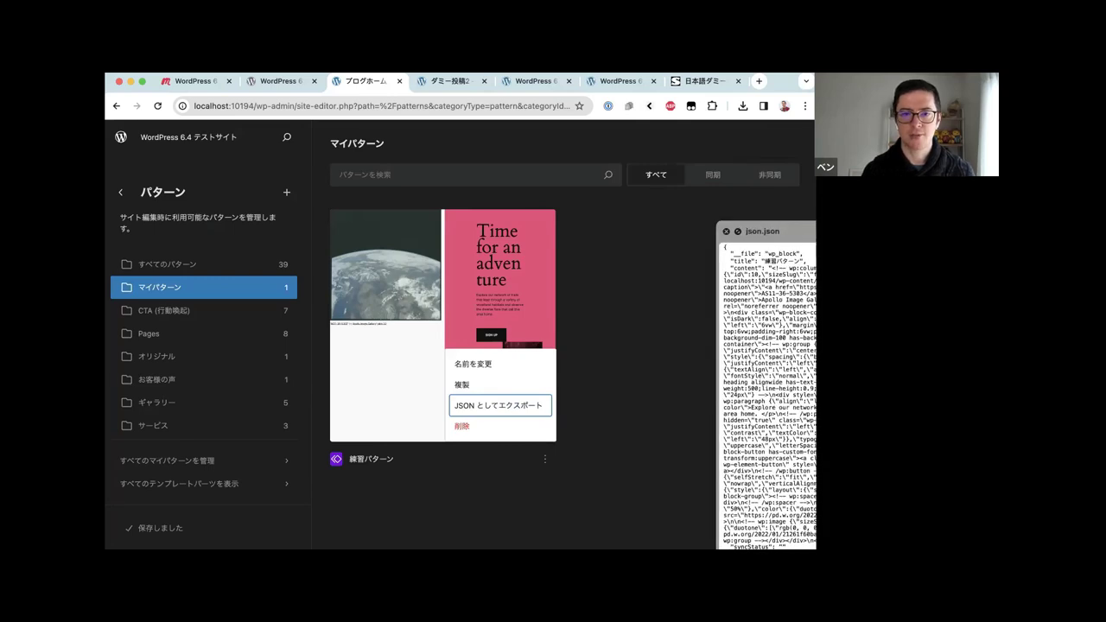
pyautogui.moveTo(784, 231); pyautogui.dragTo(341, 129)
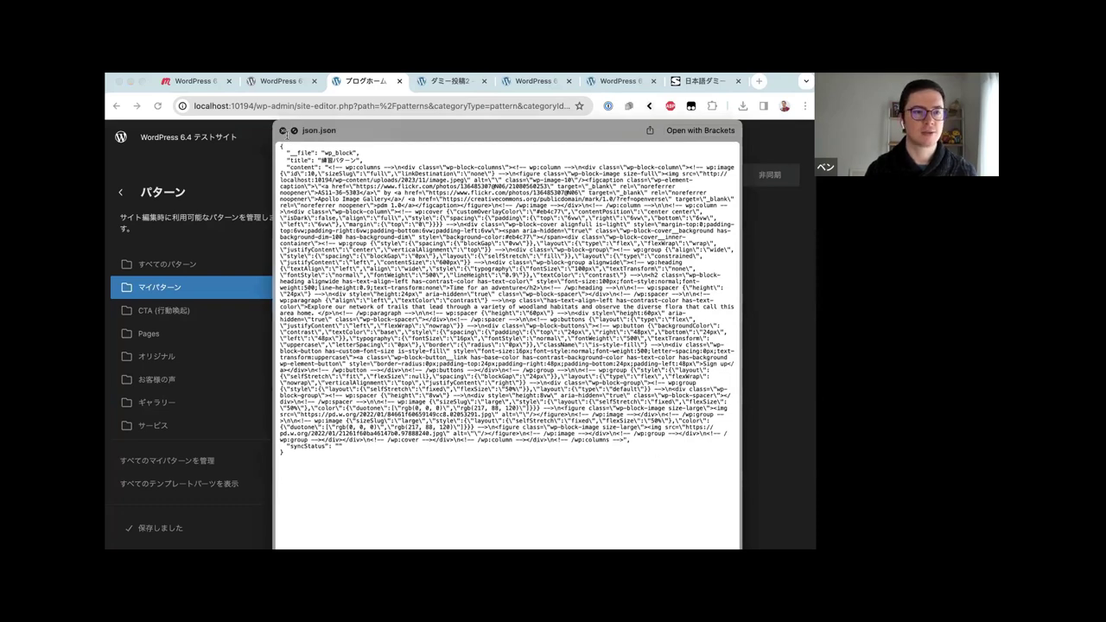
pyautogui.click(283, 132)
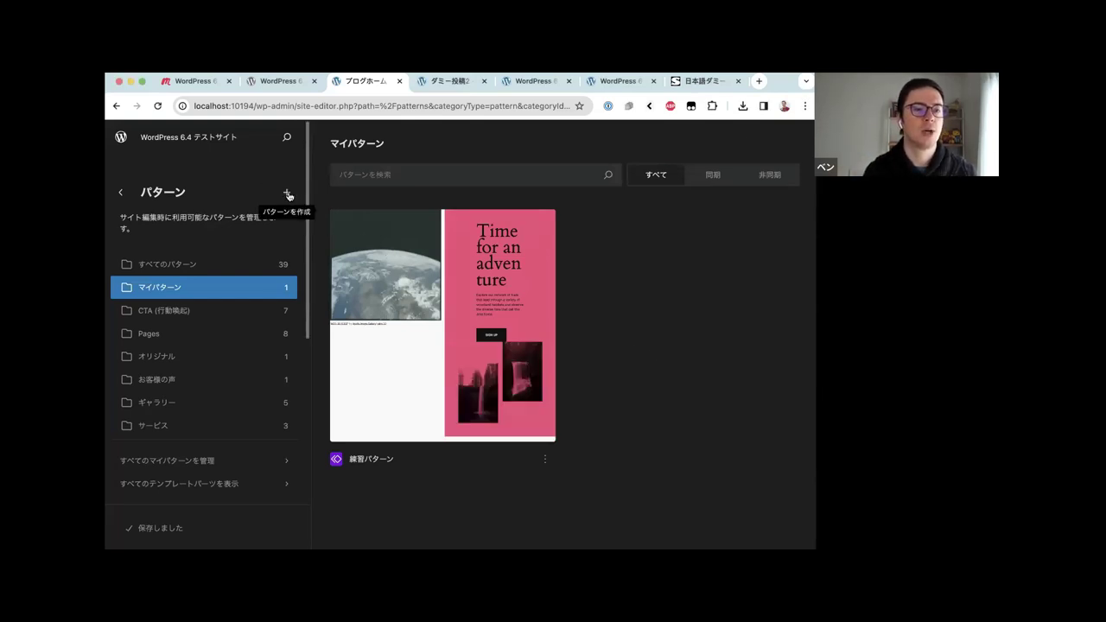
# Import a pattern from the json.json file in the Desktop folder
pyautogui.click(288, 193)
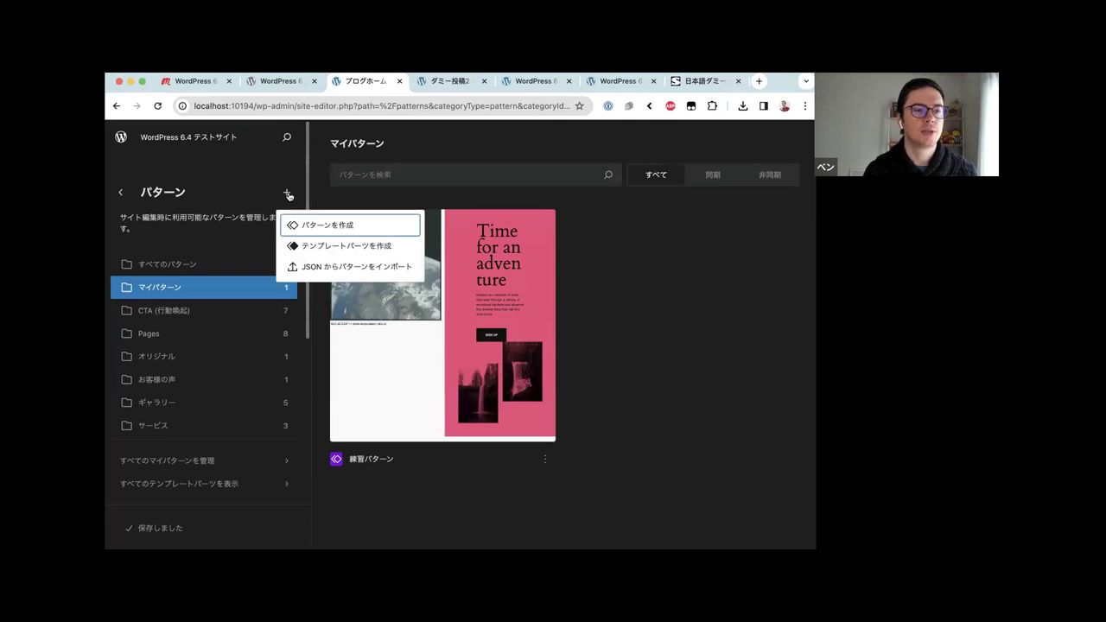
pyautogui.click(366, 271)
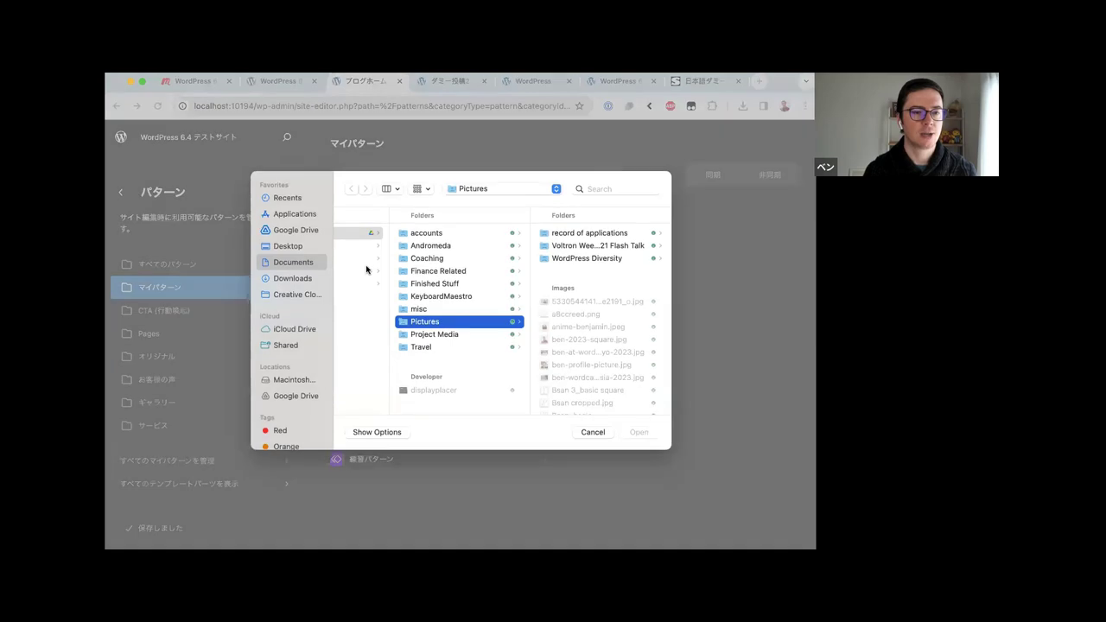
pyautogui.click(291, 249)
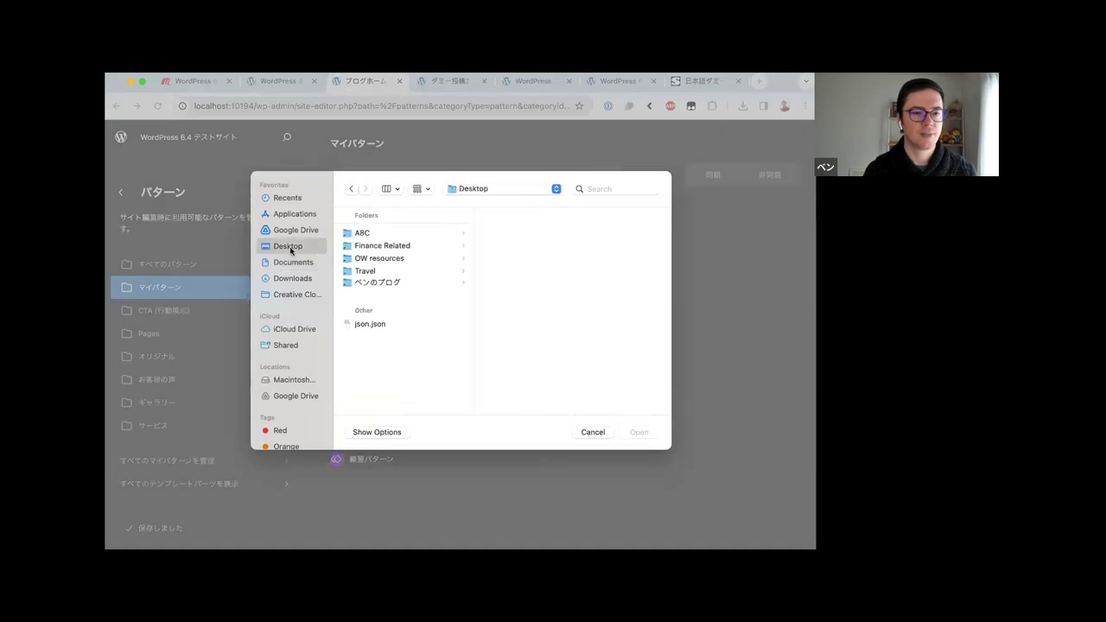
pyautogui.click(370, 326)
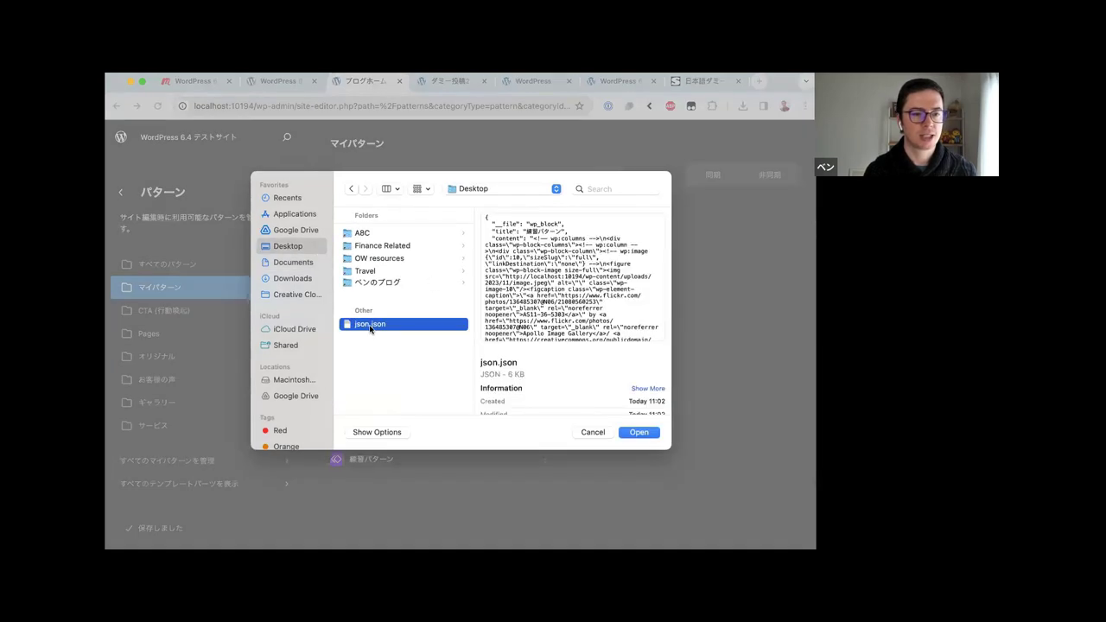
pyautogui.click(639, 433)
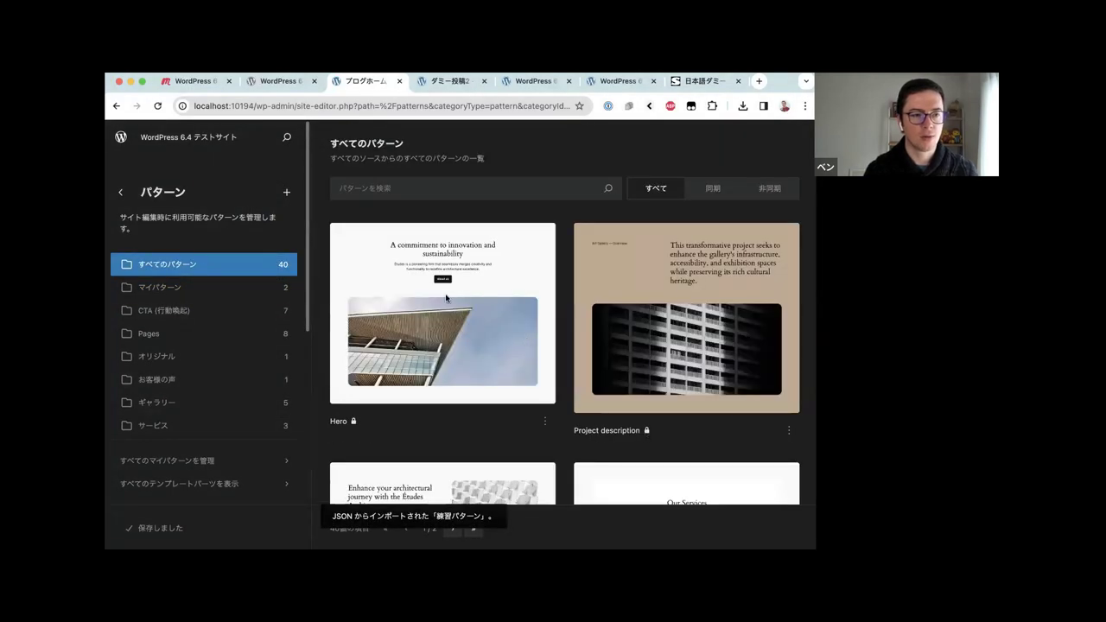
# Check the マイパターン, サービス, ギャラリー and オリジナル pattern categories for the imported 練習パターン
pyautogui.click(177, 291)
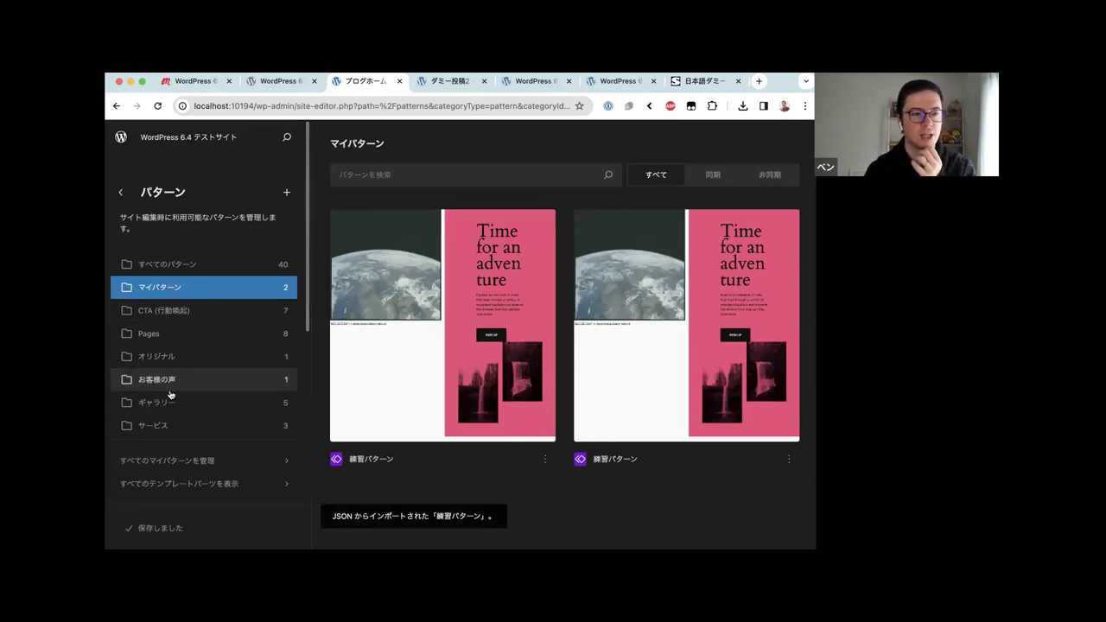
pyautogui.click(155, 425)
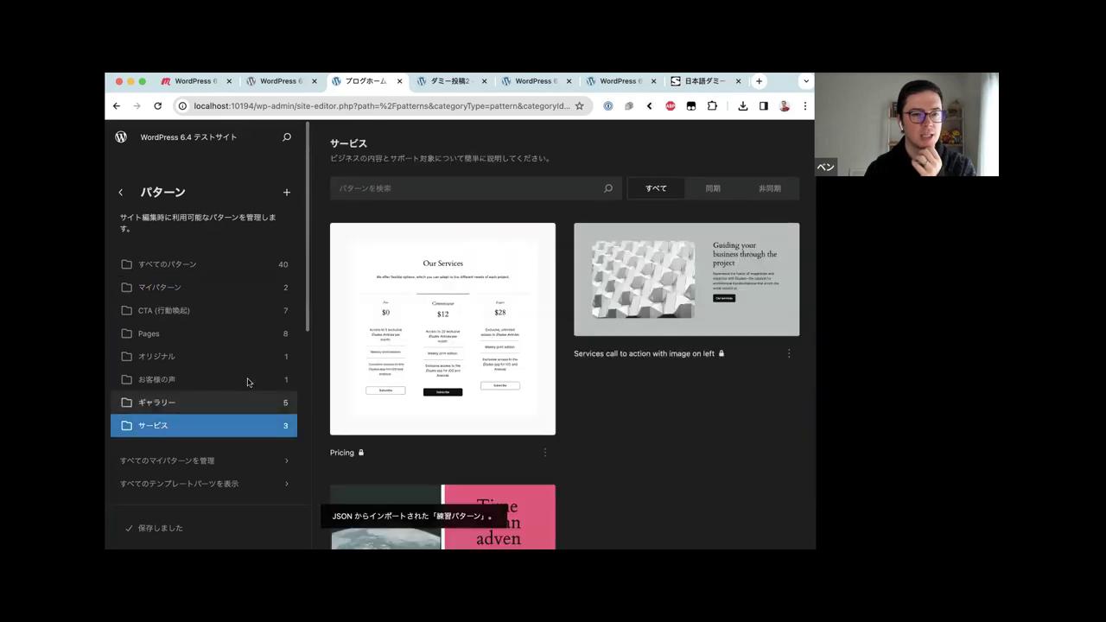
pyautogui.scroll(-5, 398, 328)
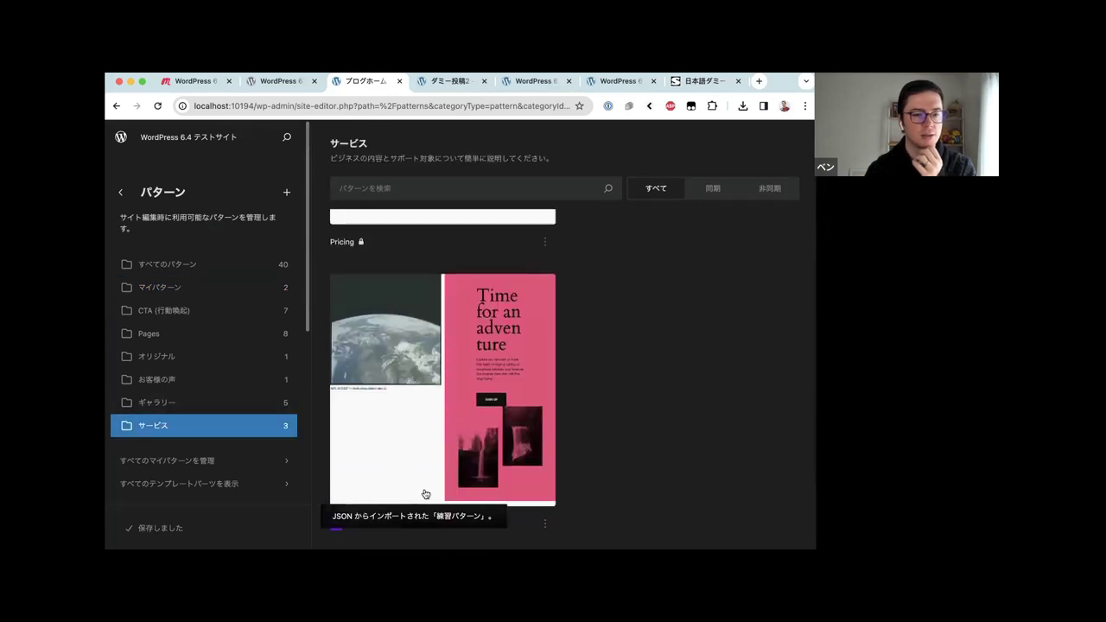
pyautogui.click(172, 411)
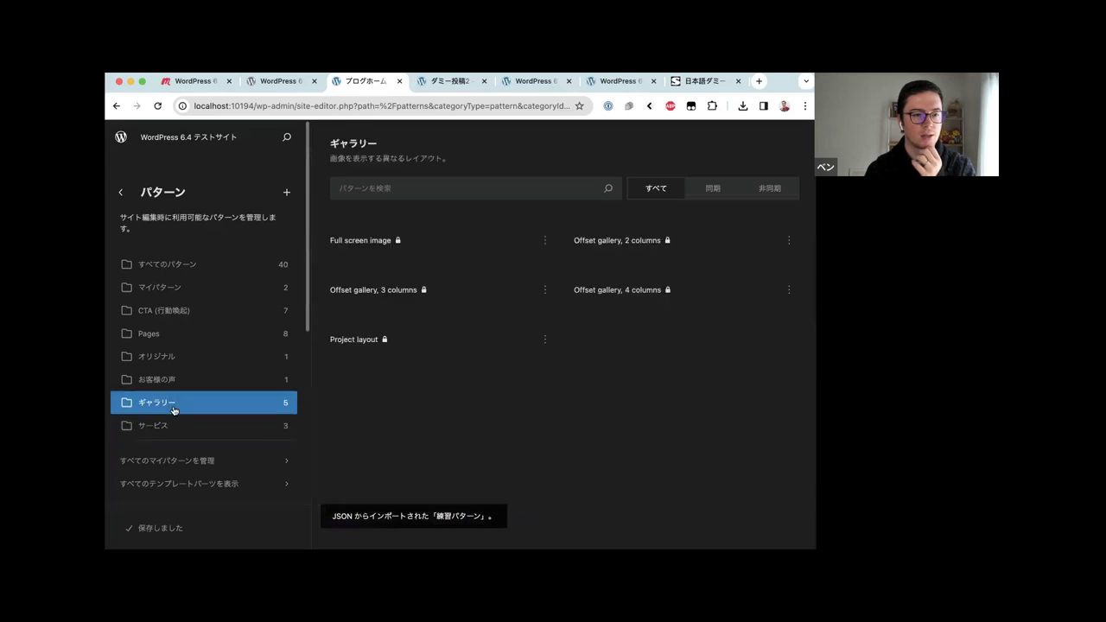
pyautogui.click(167, 426)
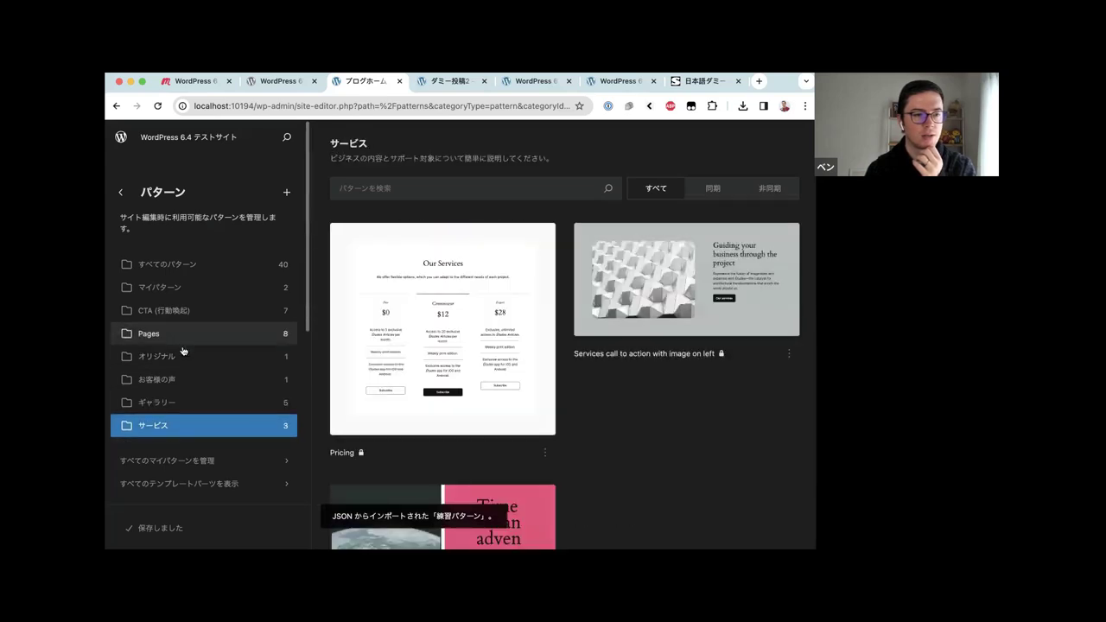
pyautogui.click(185, 356)
pyautogui.click(178, 297)
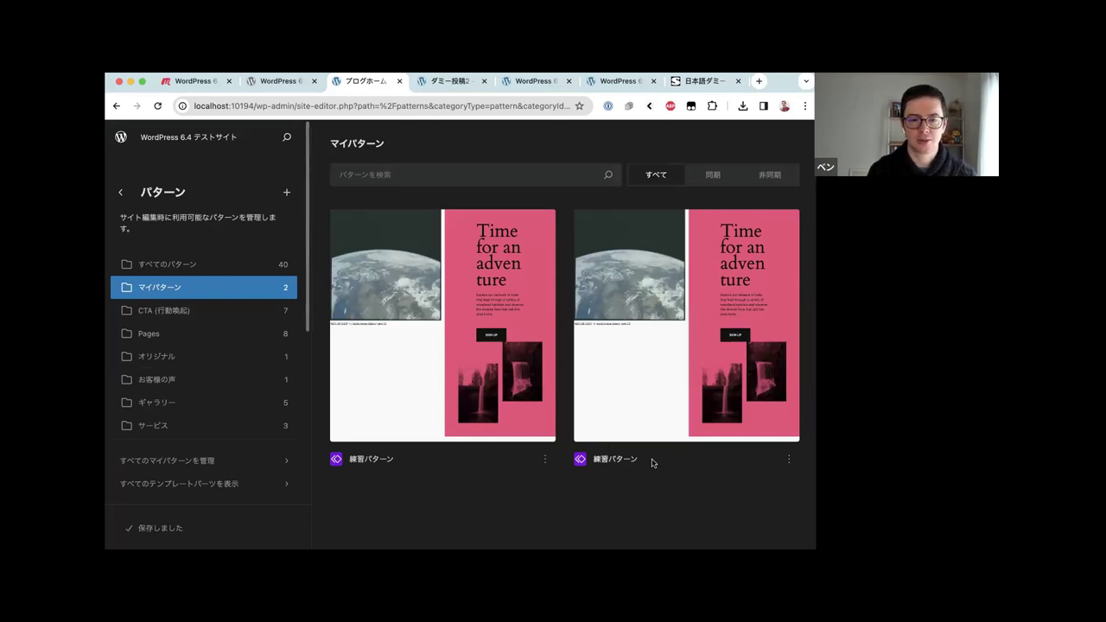
pyautogui.click(788, 464)
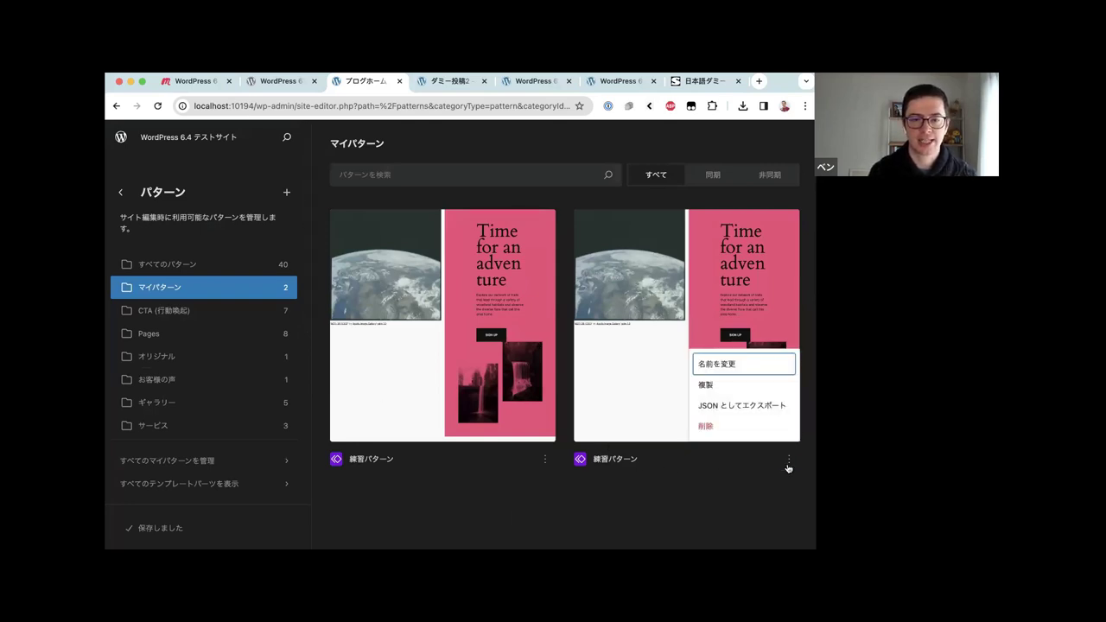
pyautogui.click(737, 365)
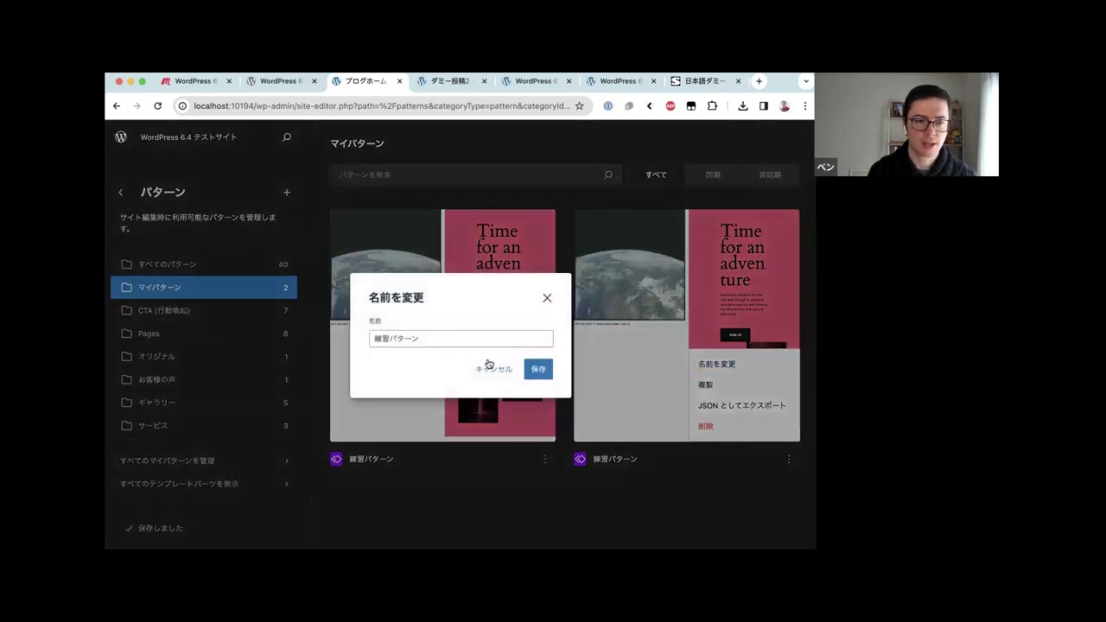
pyautogui.click(508, 371)
pyautogui.click(789, 460)
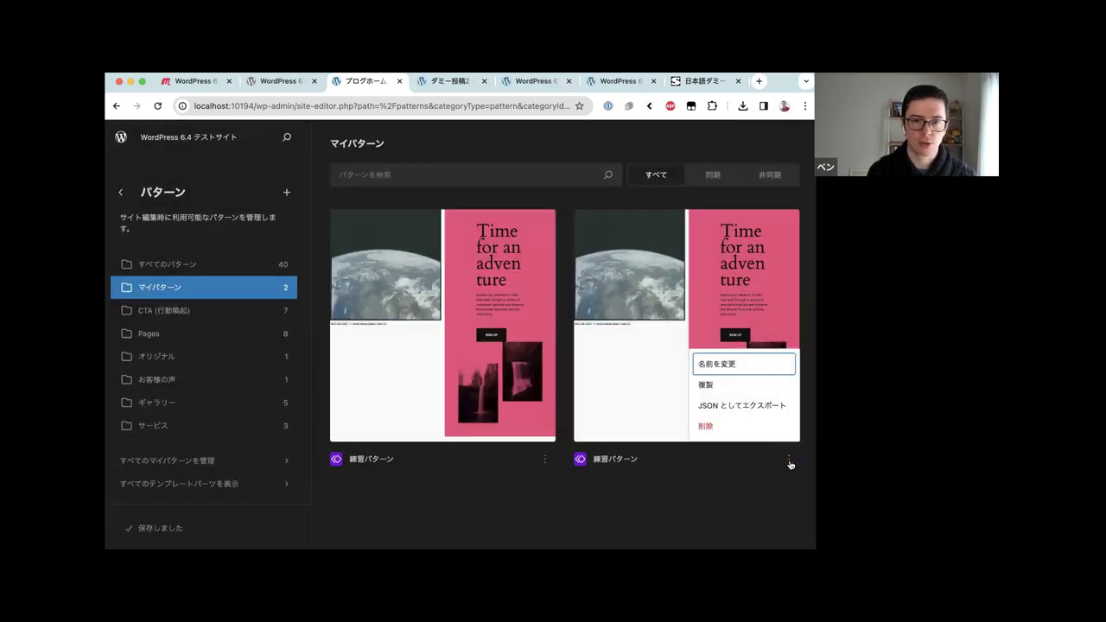
pyautogui.click(689, 499)
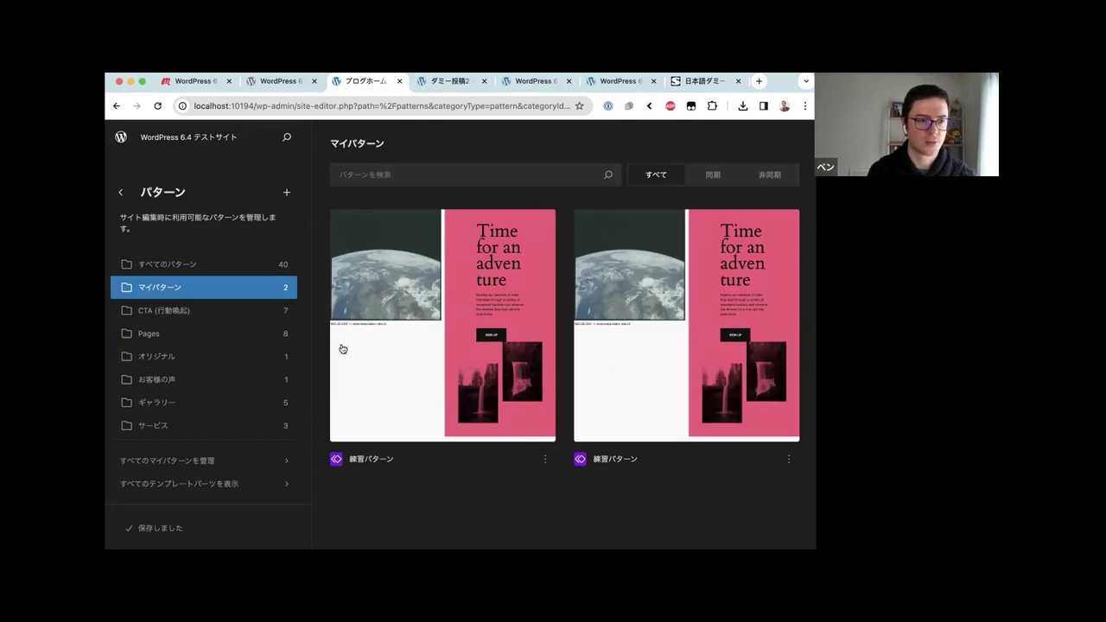
# Open the management list of all custom patterns and edit the newer 練習パターン, published at 11:03 AM
pyautogui.click(180, 460)
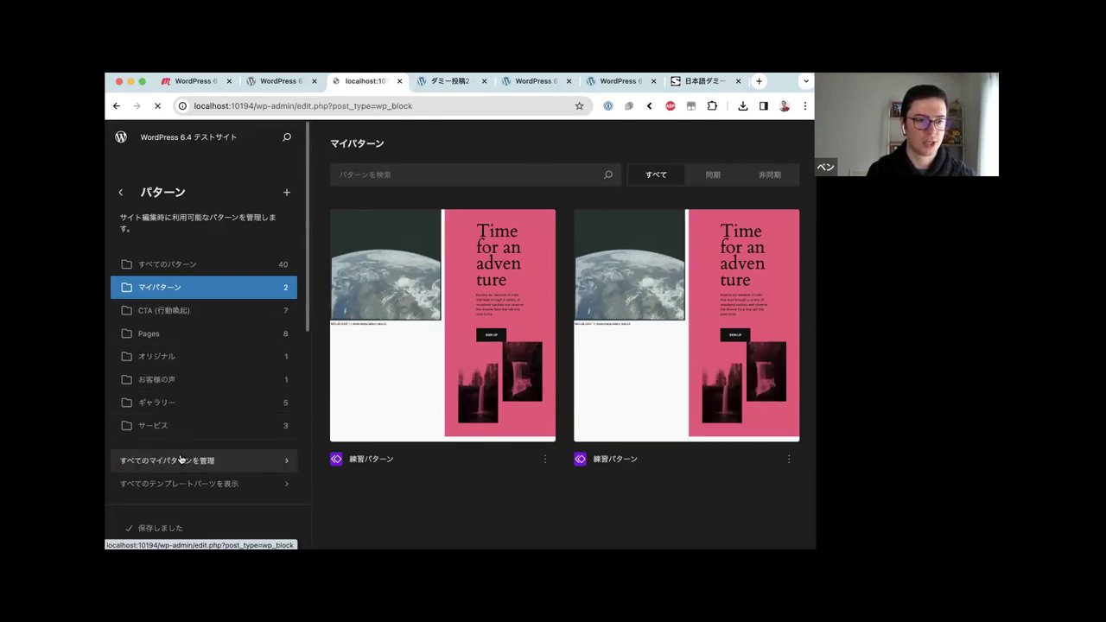
pyautogui.moveTo(263, 275)
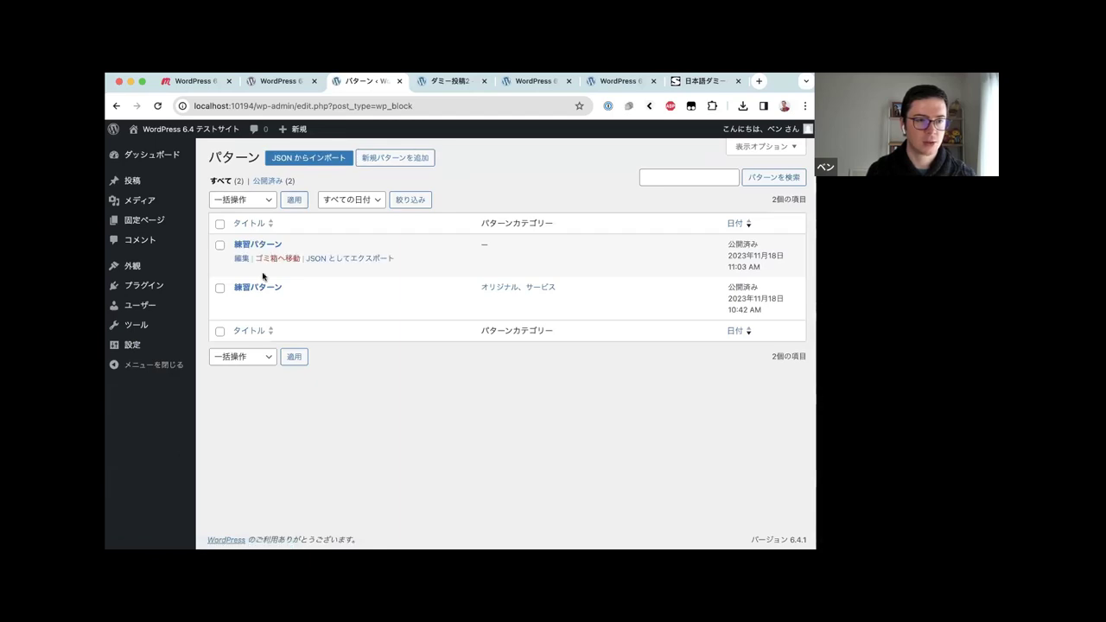
pyautogui.click(241, 258)
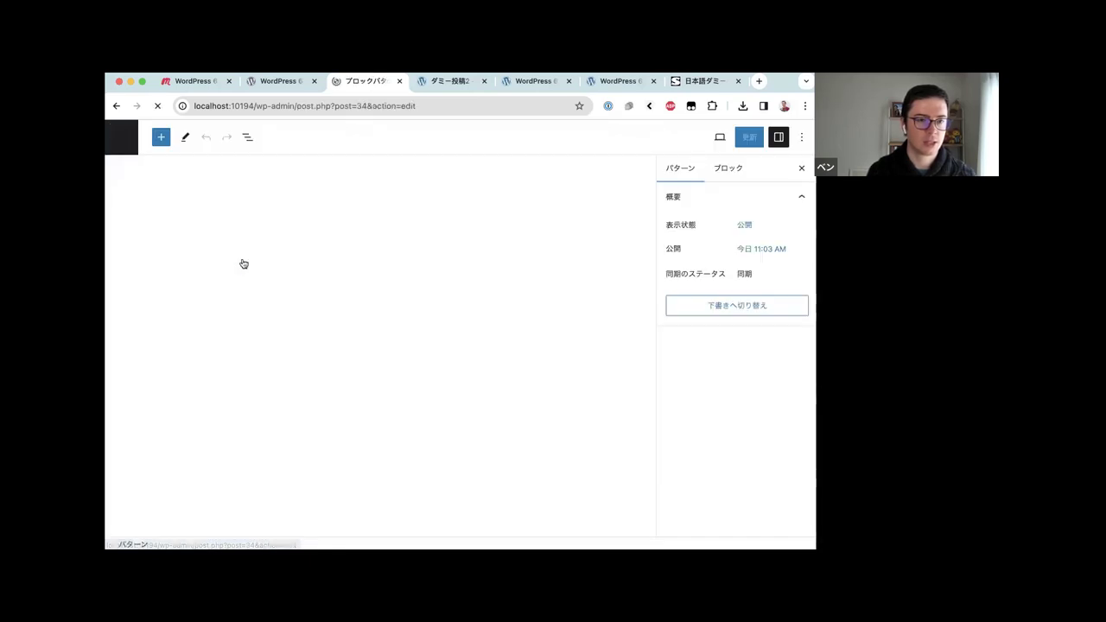
# Assign the pattern categories サービス and サポート to 練習パターン and update the pattern
pyautogui.click(710, 340)
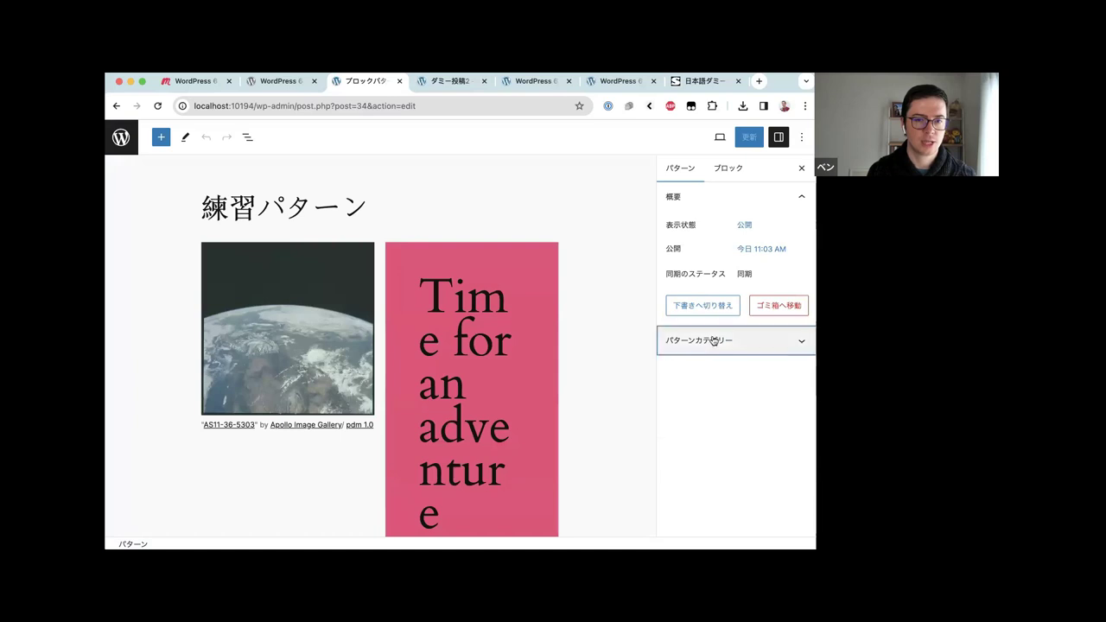
pyautogui.click(746, 387)
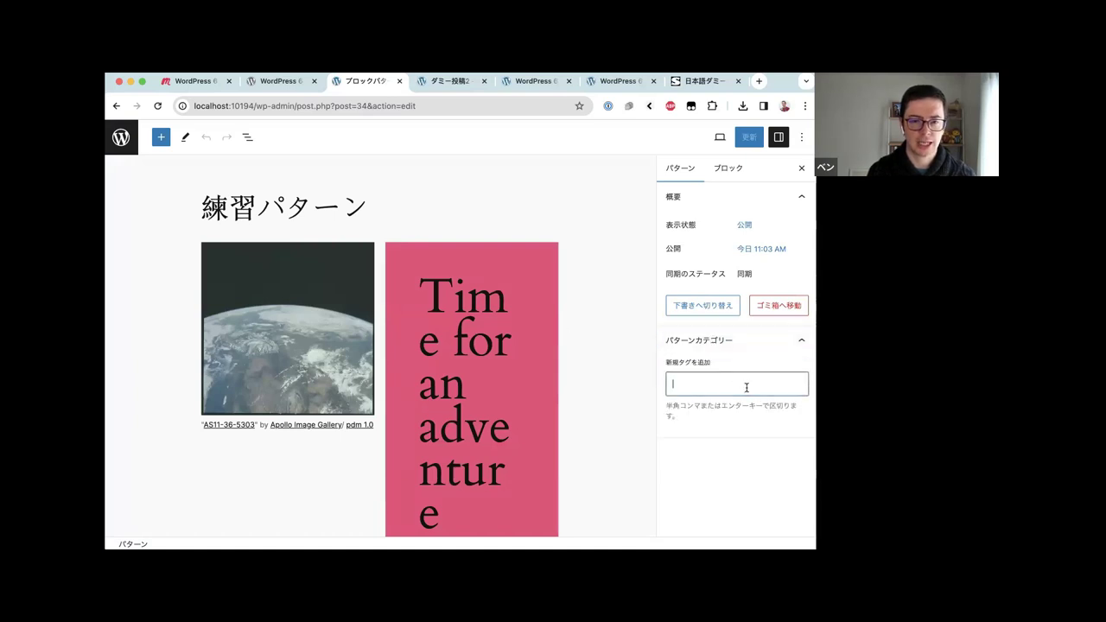
pyautogui.write('サービス')
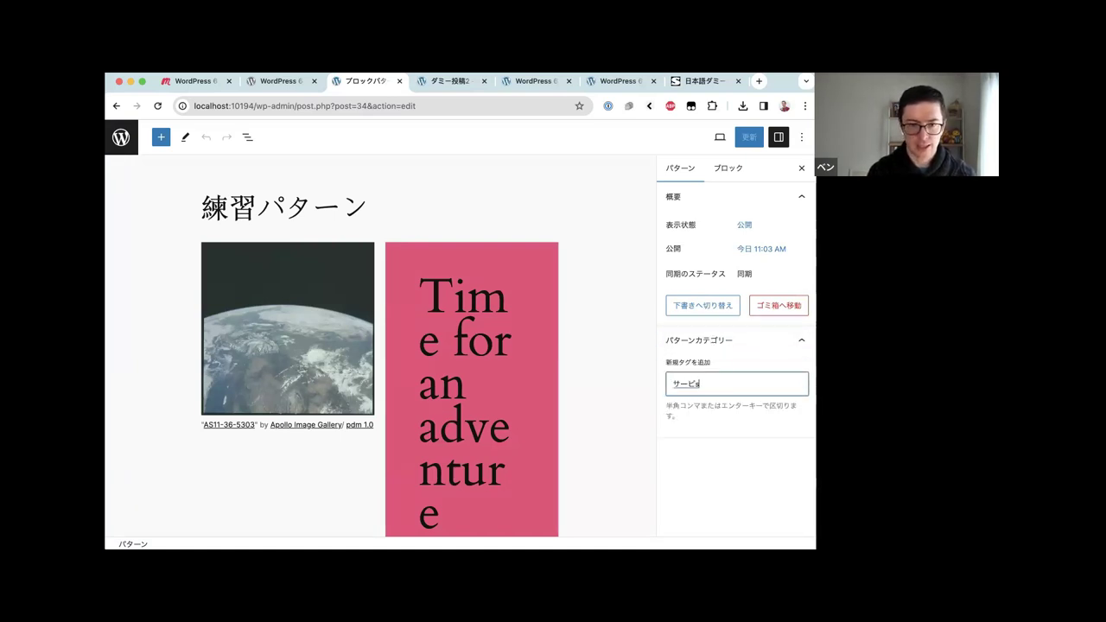
pyautogui.press('Return')
pyautogui.press('Down')
pyautogui.press('Return')
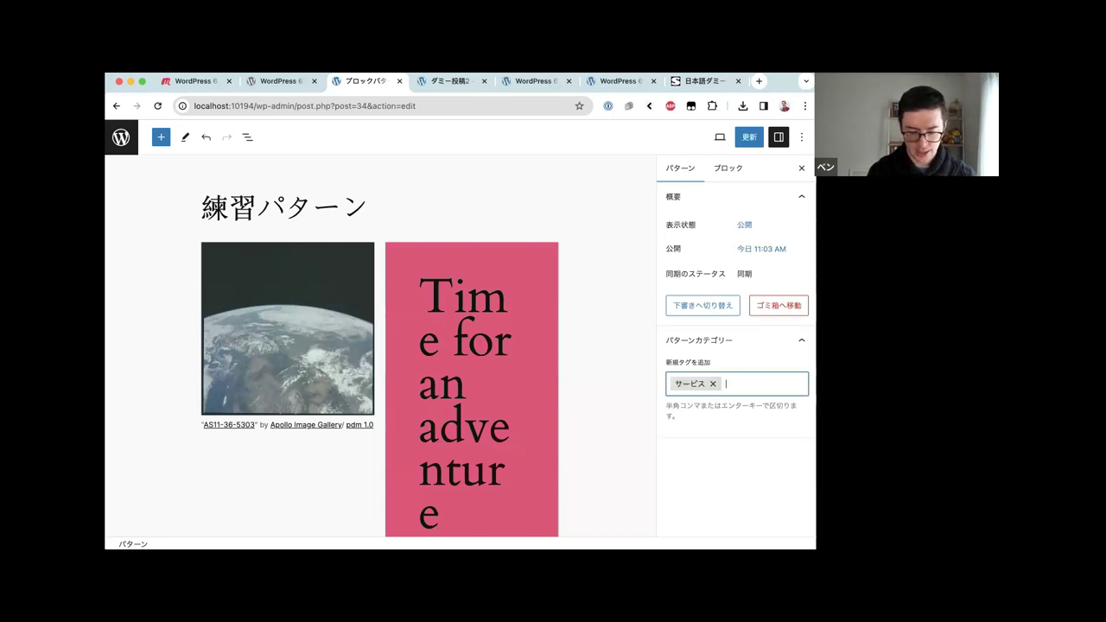
pyautogui.write('サポート')
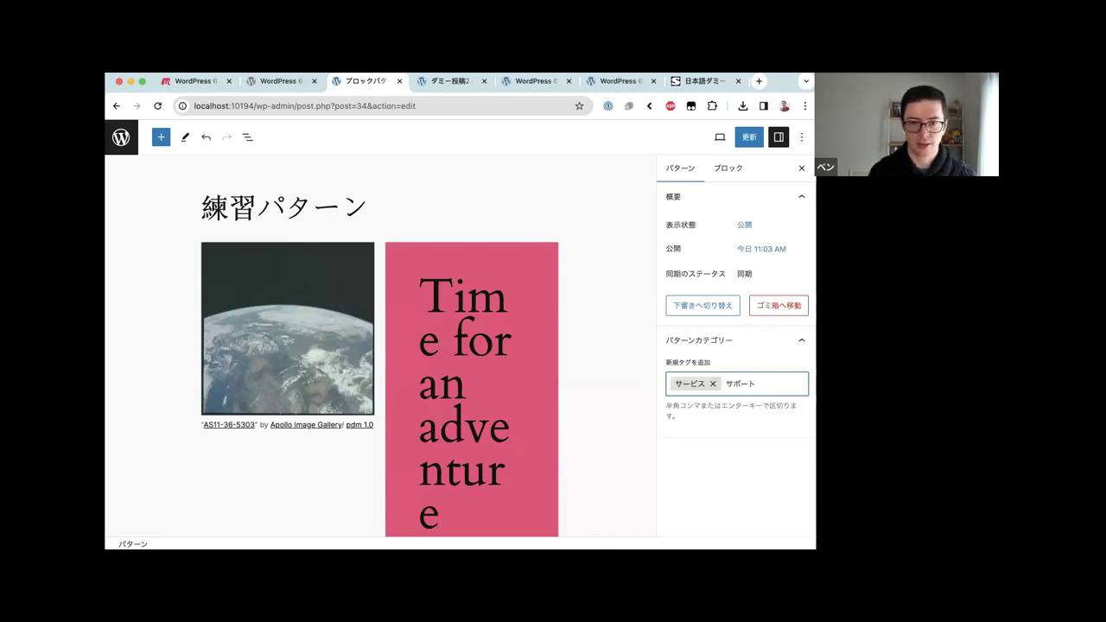
pyautogui.press('Return')
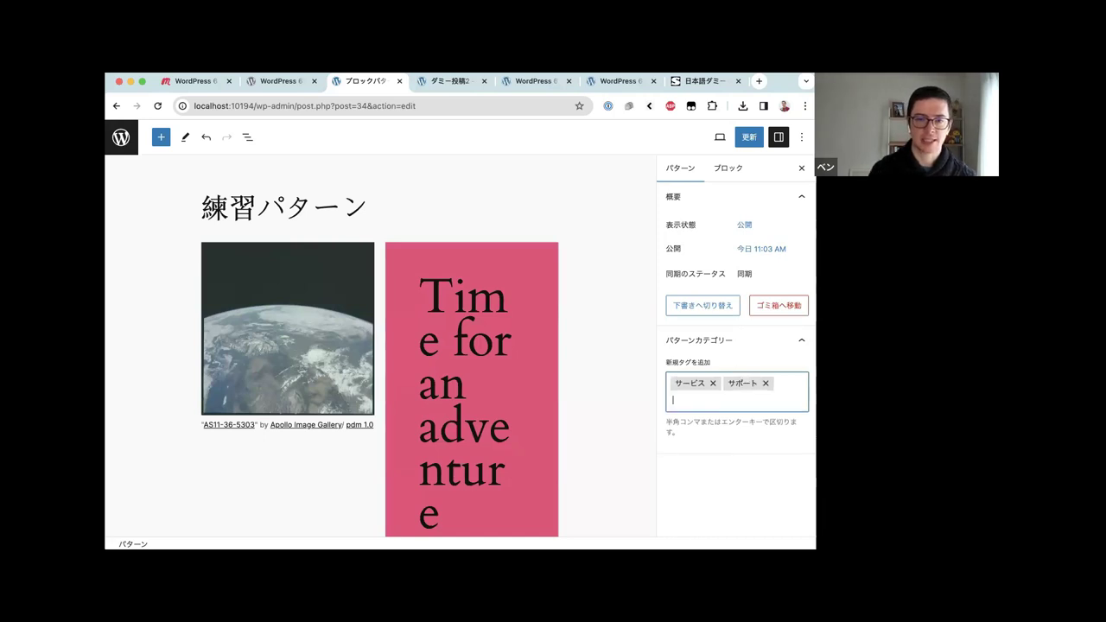
pyautogui.click(749, 141)
# Leave the pattern editor and open the site editor from the admin's appearance section
pyautogui.click(119, 149)
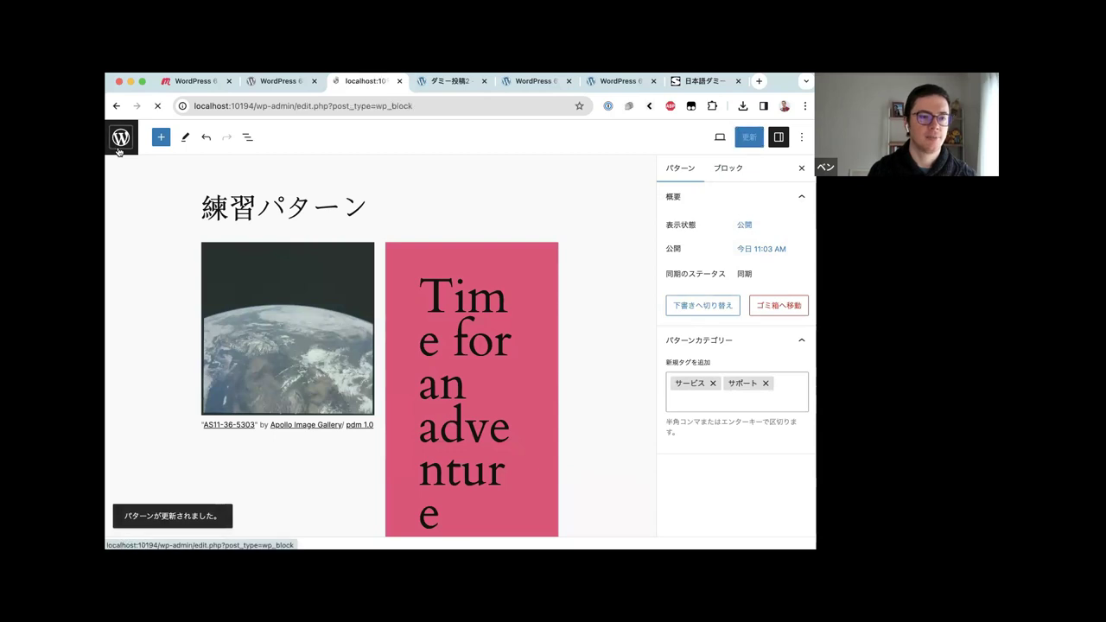
pyautogui.moveTo(145, 269)
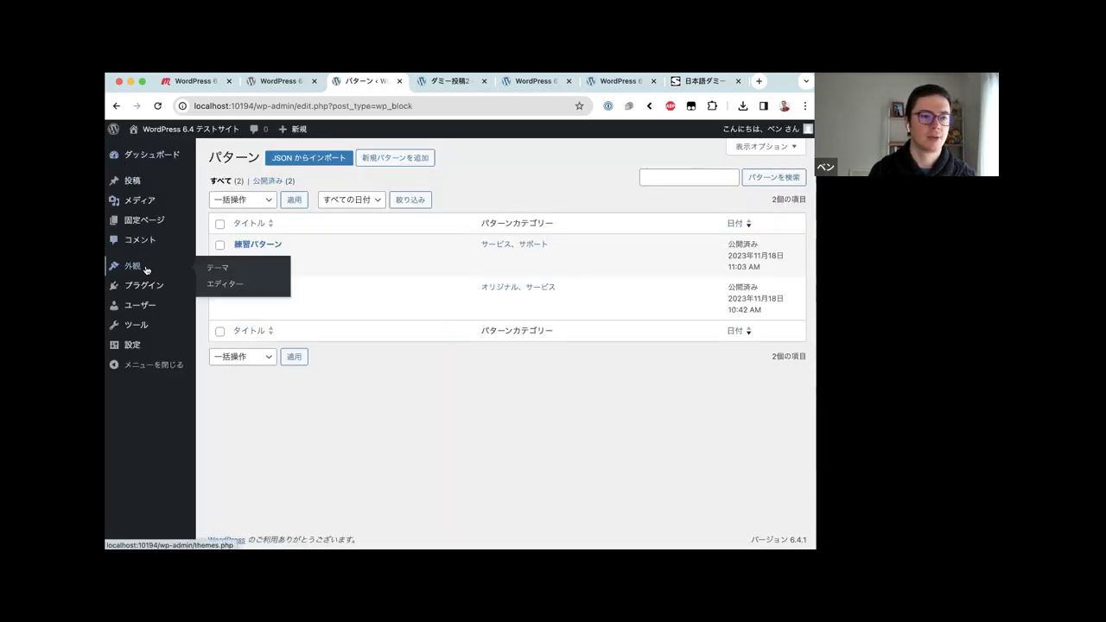
pyautogui.click(223, 283)
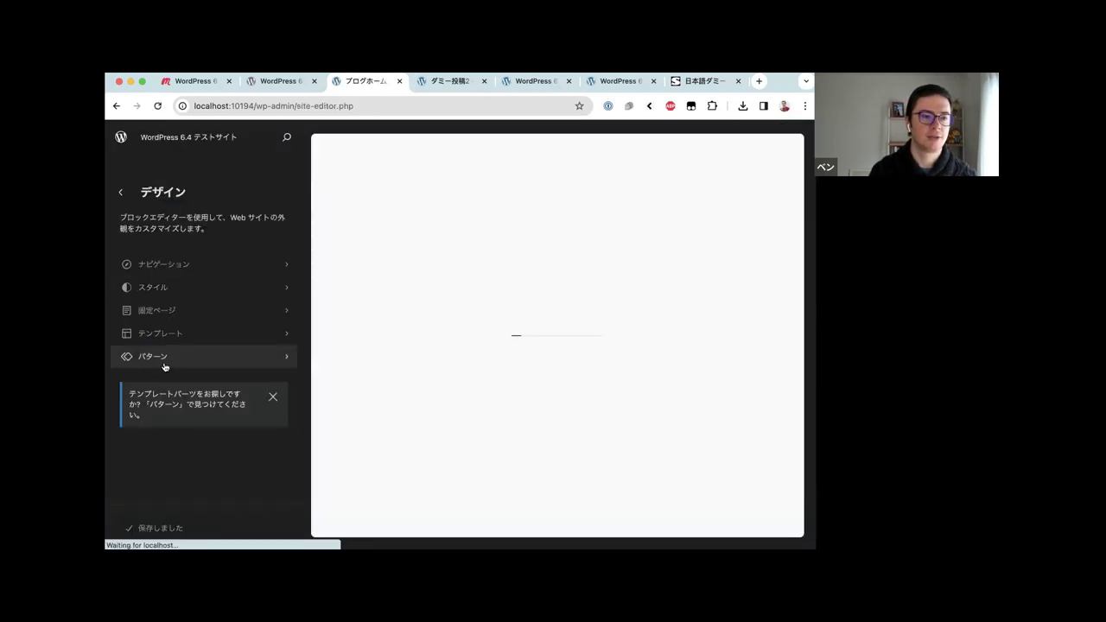
# Open the site editor's pattern library and look through its category list, including サービス and サポート
pyautogui.click(164, 366)
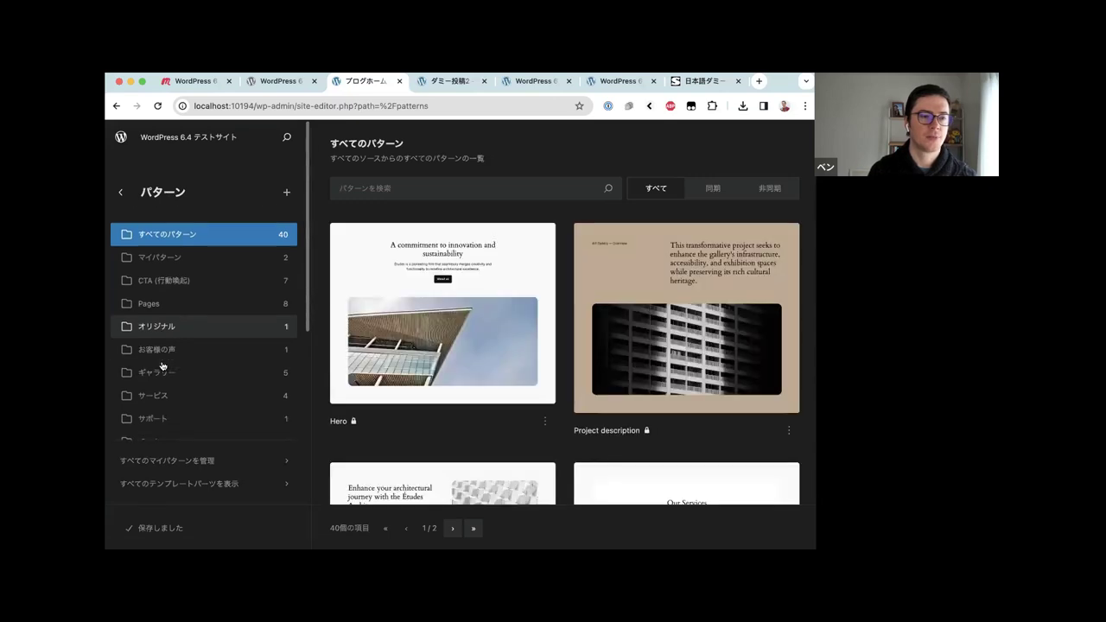
pyautogui.scroll(-5, 160, 366)
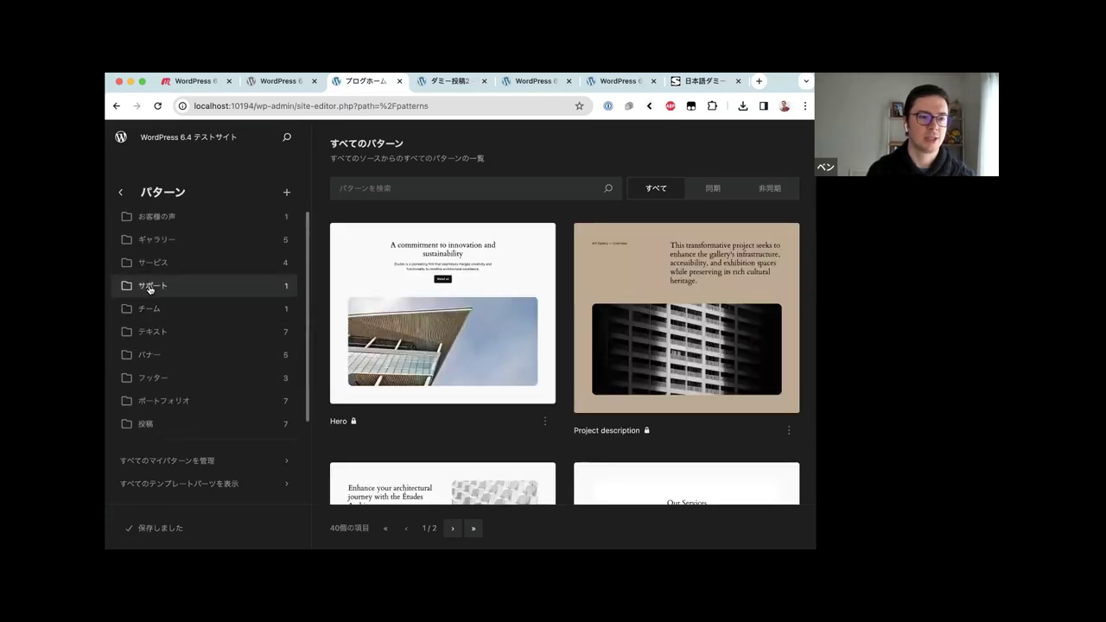
pyautogui.scroll(5, 149, 289)
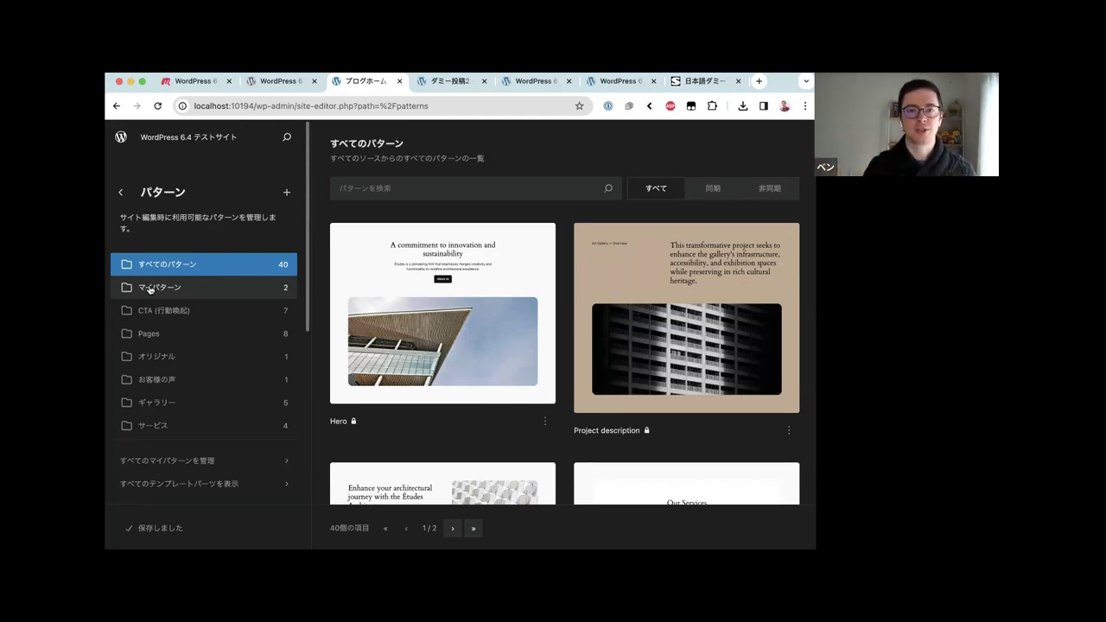
# Switch to the WordPress 6.4 release article and review its sections on block hooks, performance, accessibility and other important changes
pyautogui.hotkey('ctrl', 'shift', 'Tab')
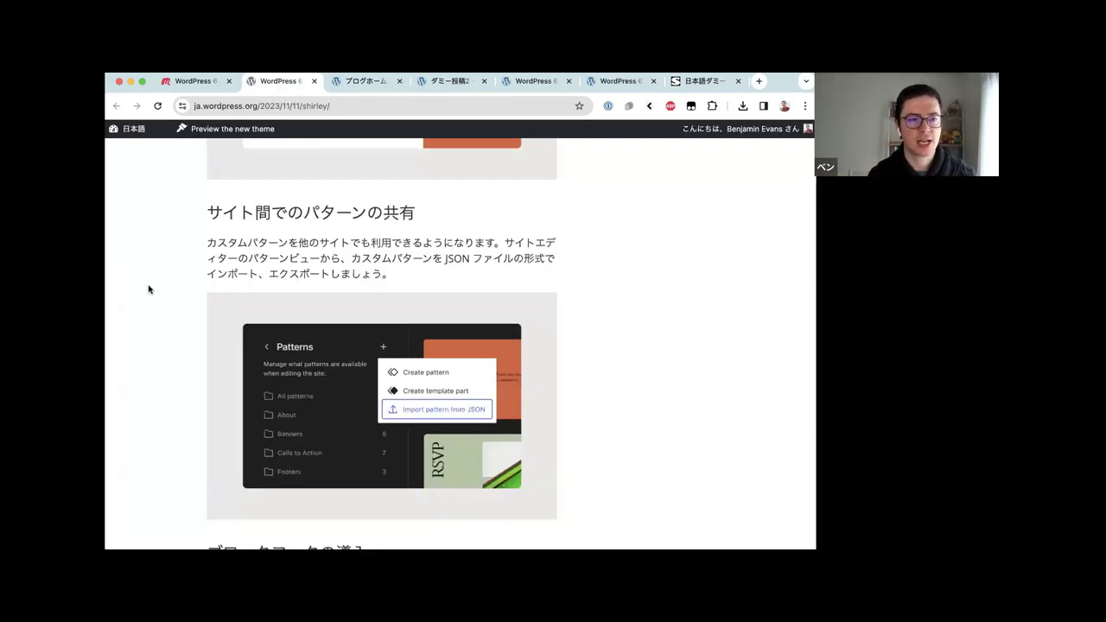
pyautogui.scroll(-5, 149, 289)
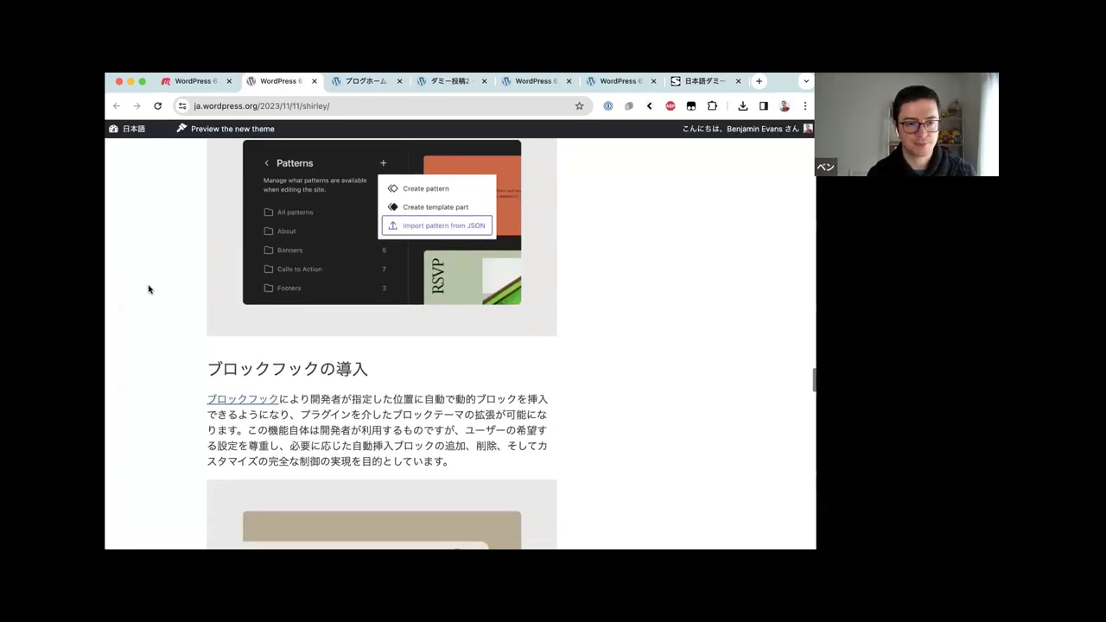
pyautogui.scroll(-8, 149, 290)
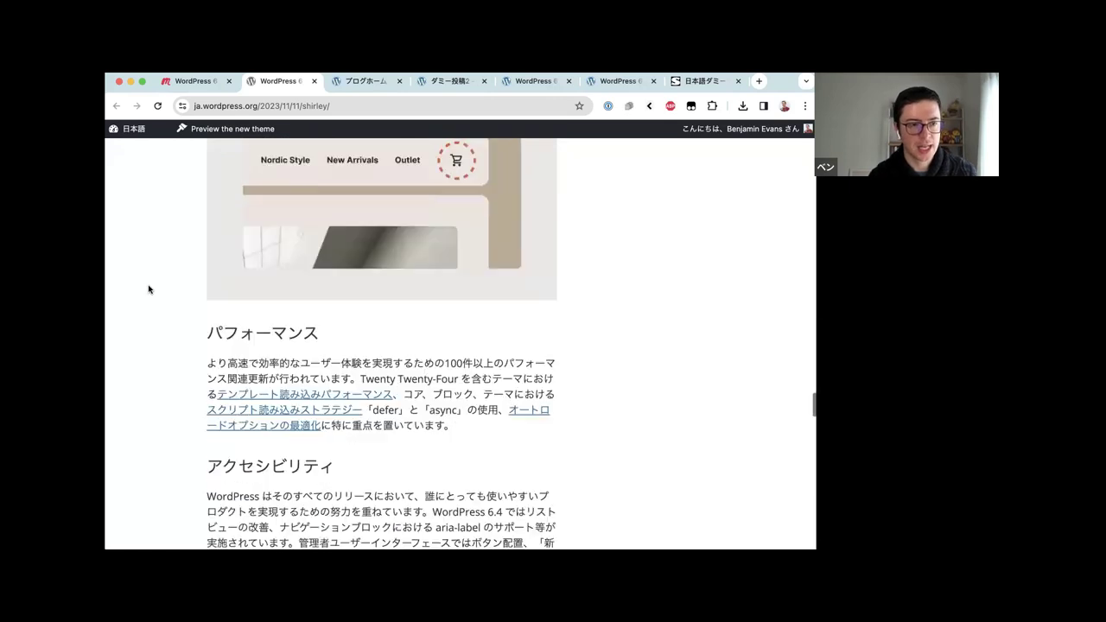
pyautogui.scroll(6, 149, 289)
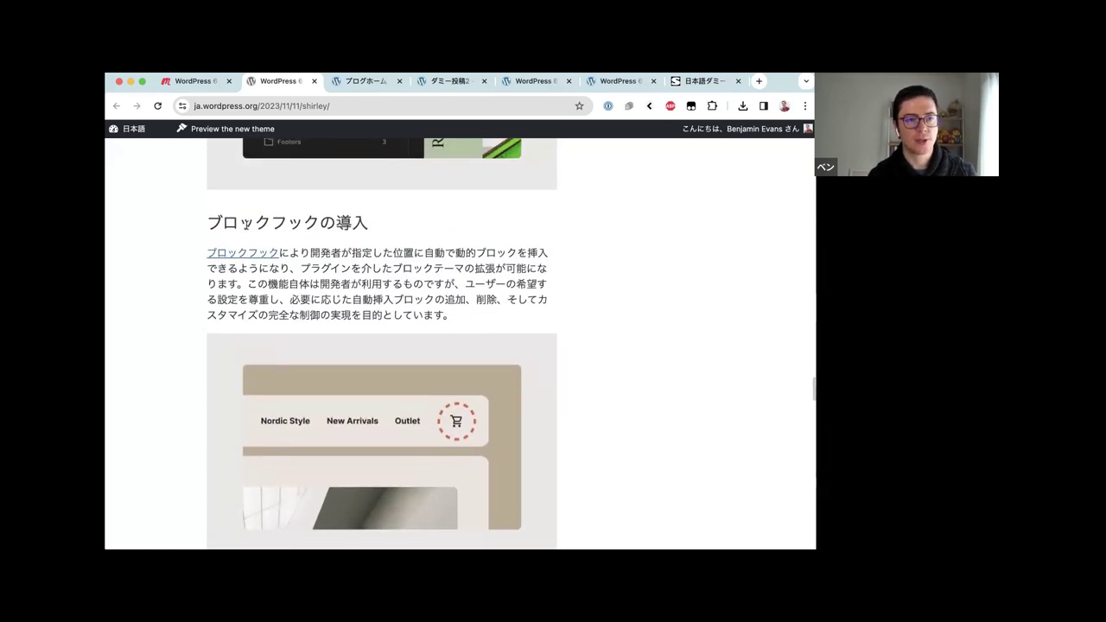
pyautogui.scroll(-12, 316, 225)
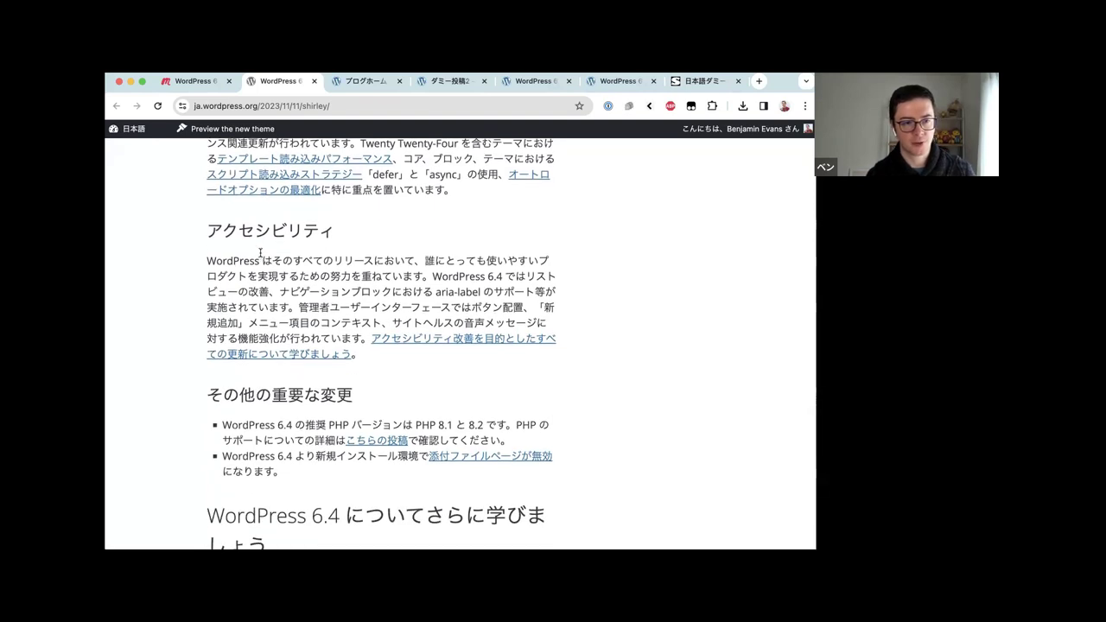
pyautogui.scroll(1, 260, 255)
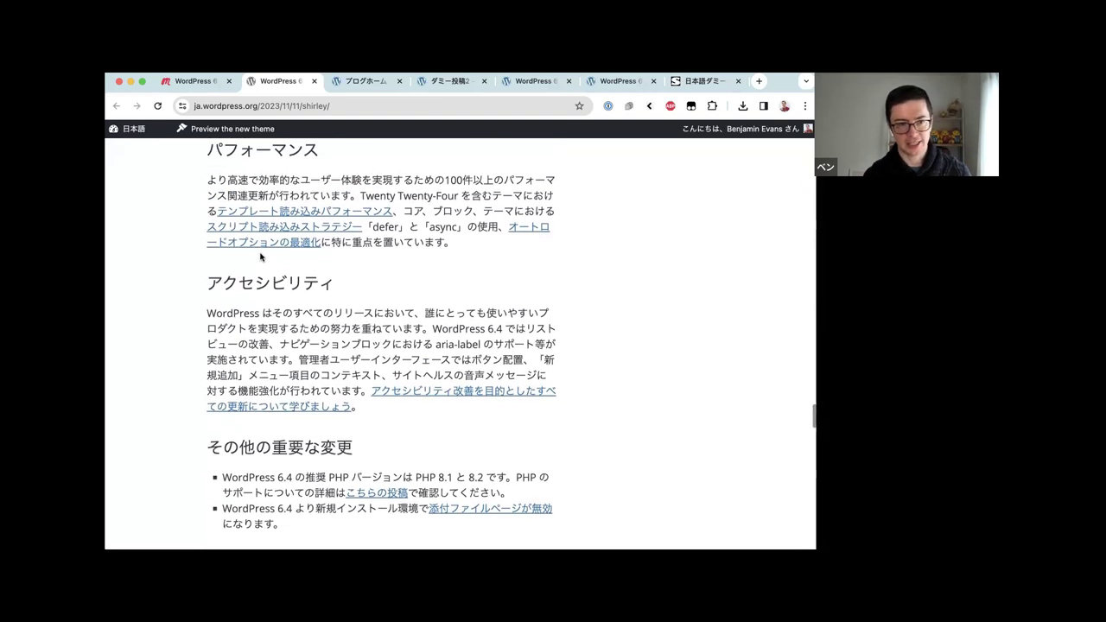
pyautogui.scroll(-4, 260, 256)
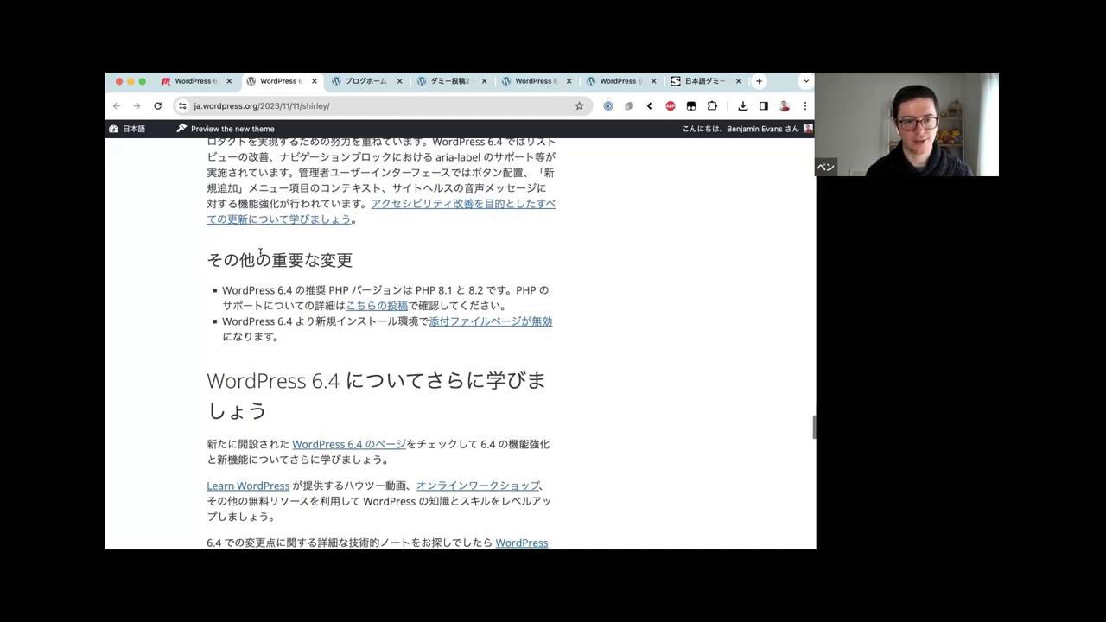
pyautogui.scroll(10, 260, 256)
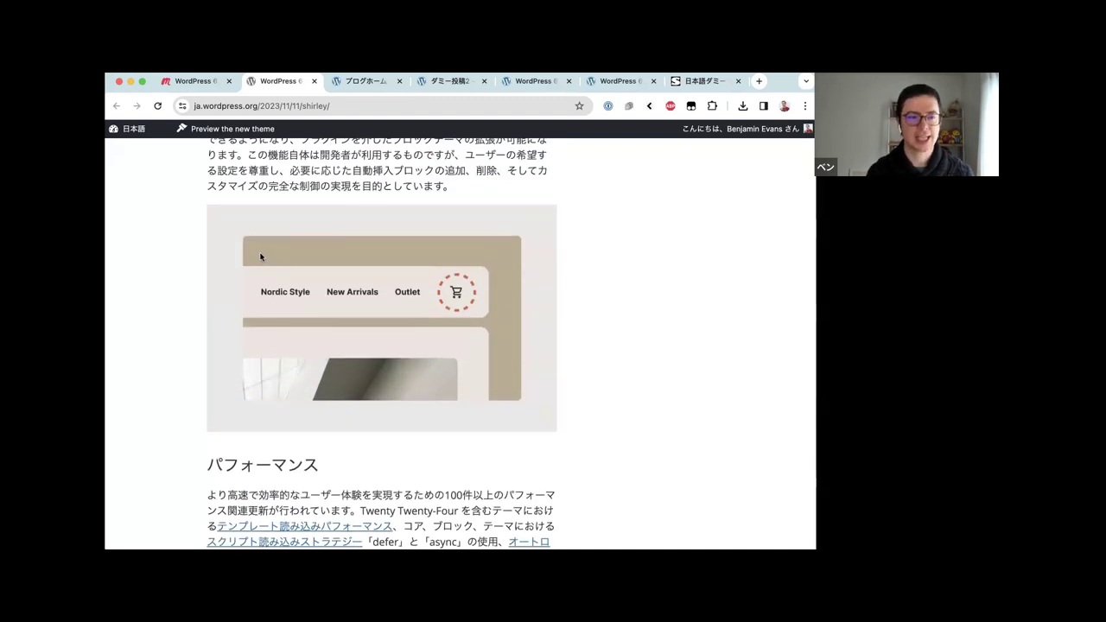
# Switch to the Meetup event page for the WordPress 6.4 workshop and show its title banner and details
pyautogui.hotkey('ctrl', 'shift', 'Tab')
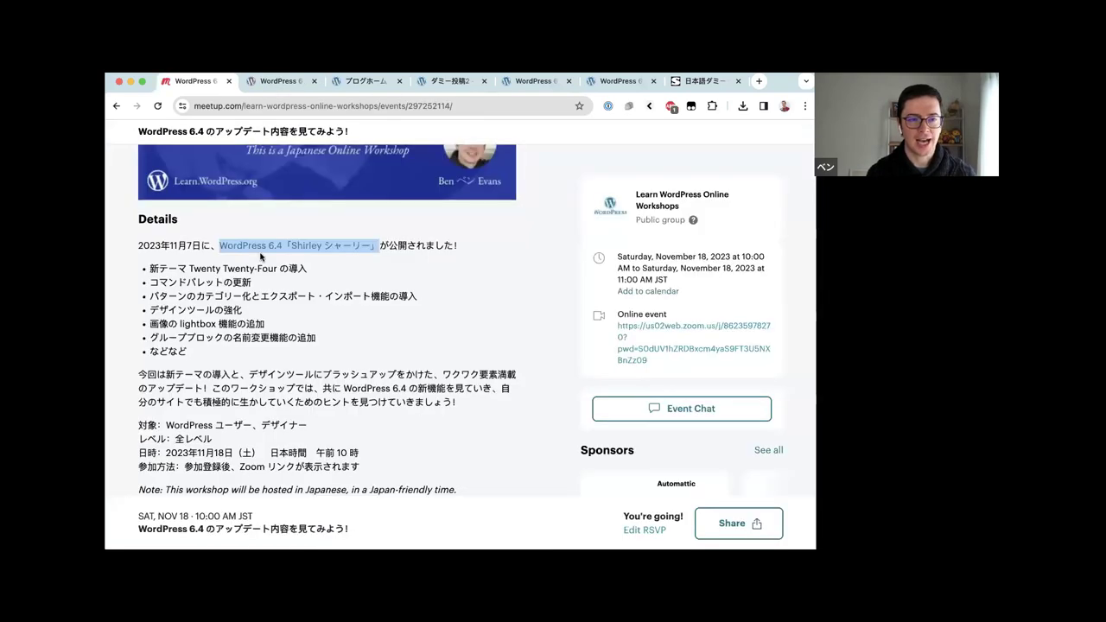
pyautogui.scroll(3, 260, 255)
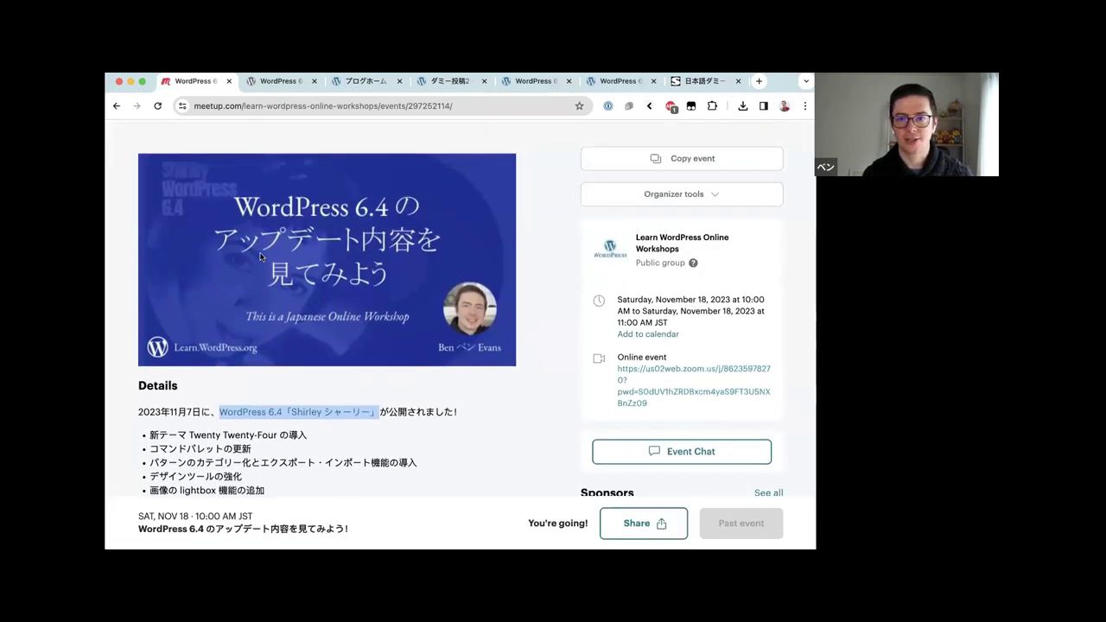